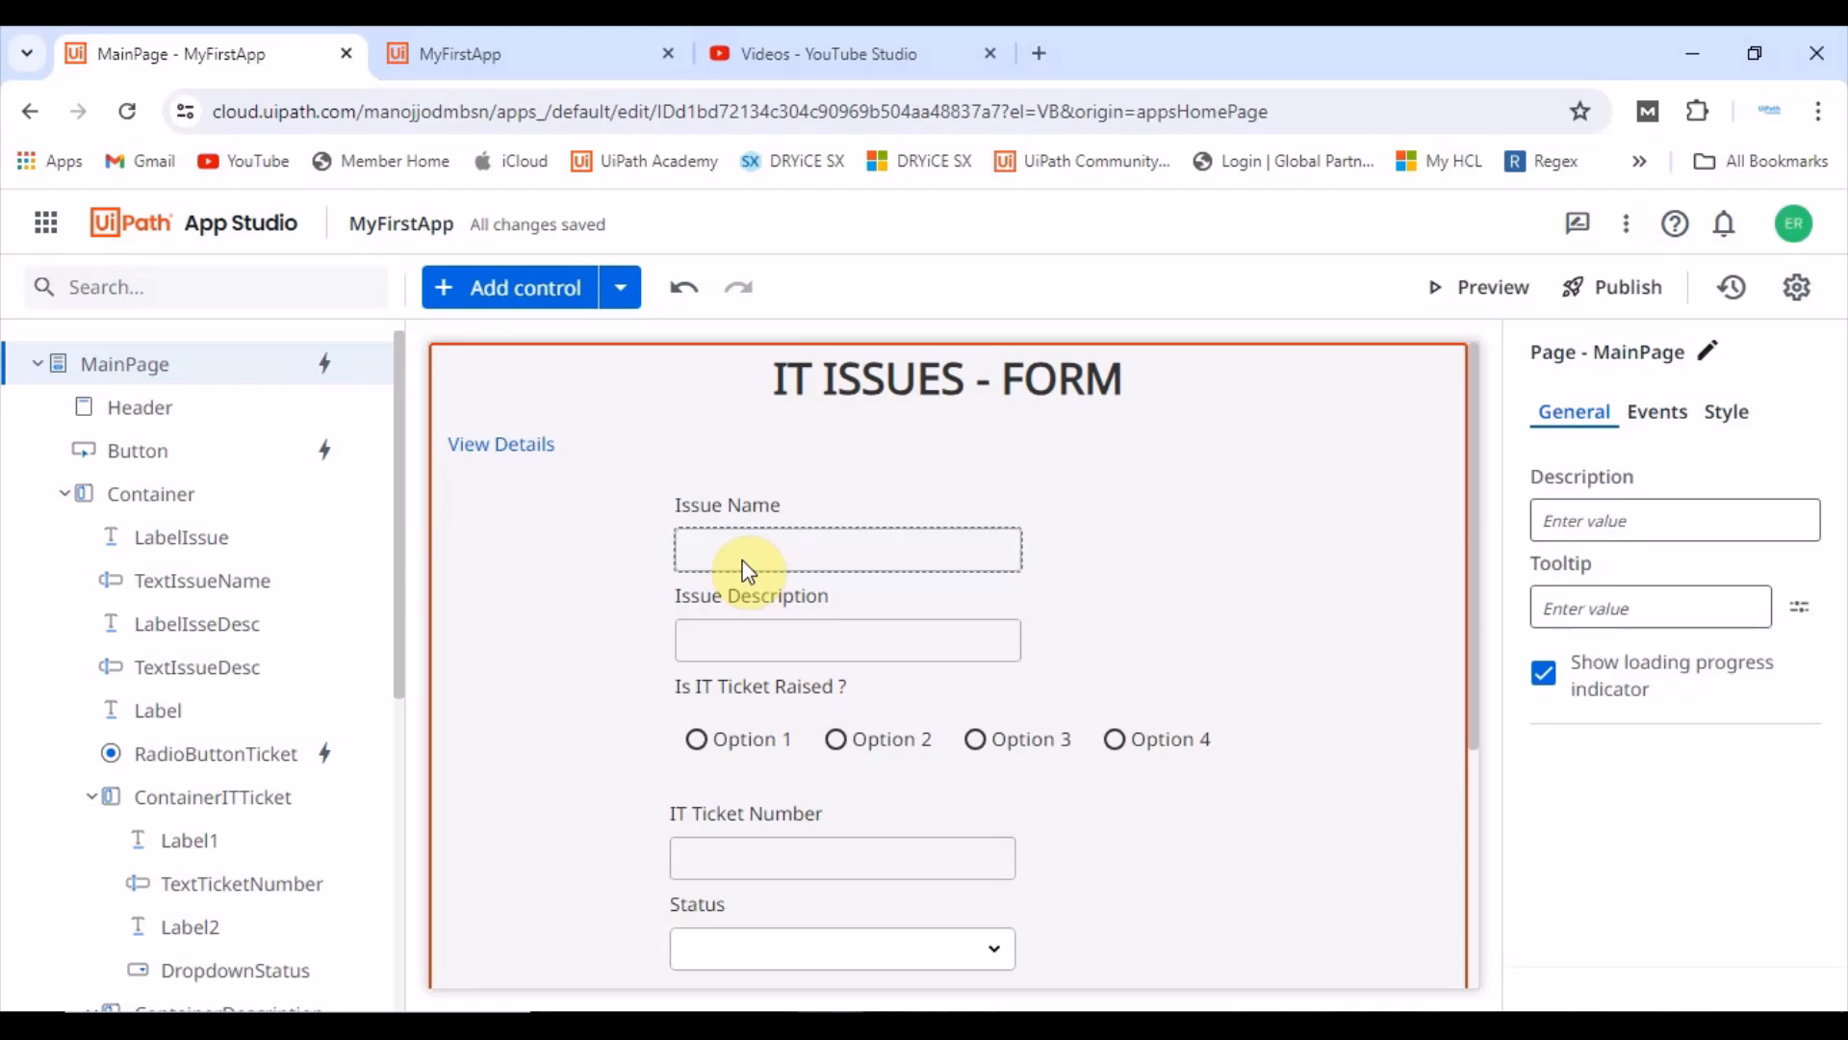
Step: Make the Issue Name textbox required by setting its Required property to true
left_click(806, 570)
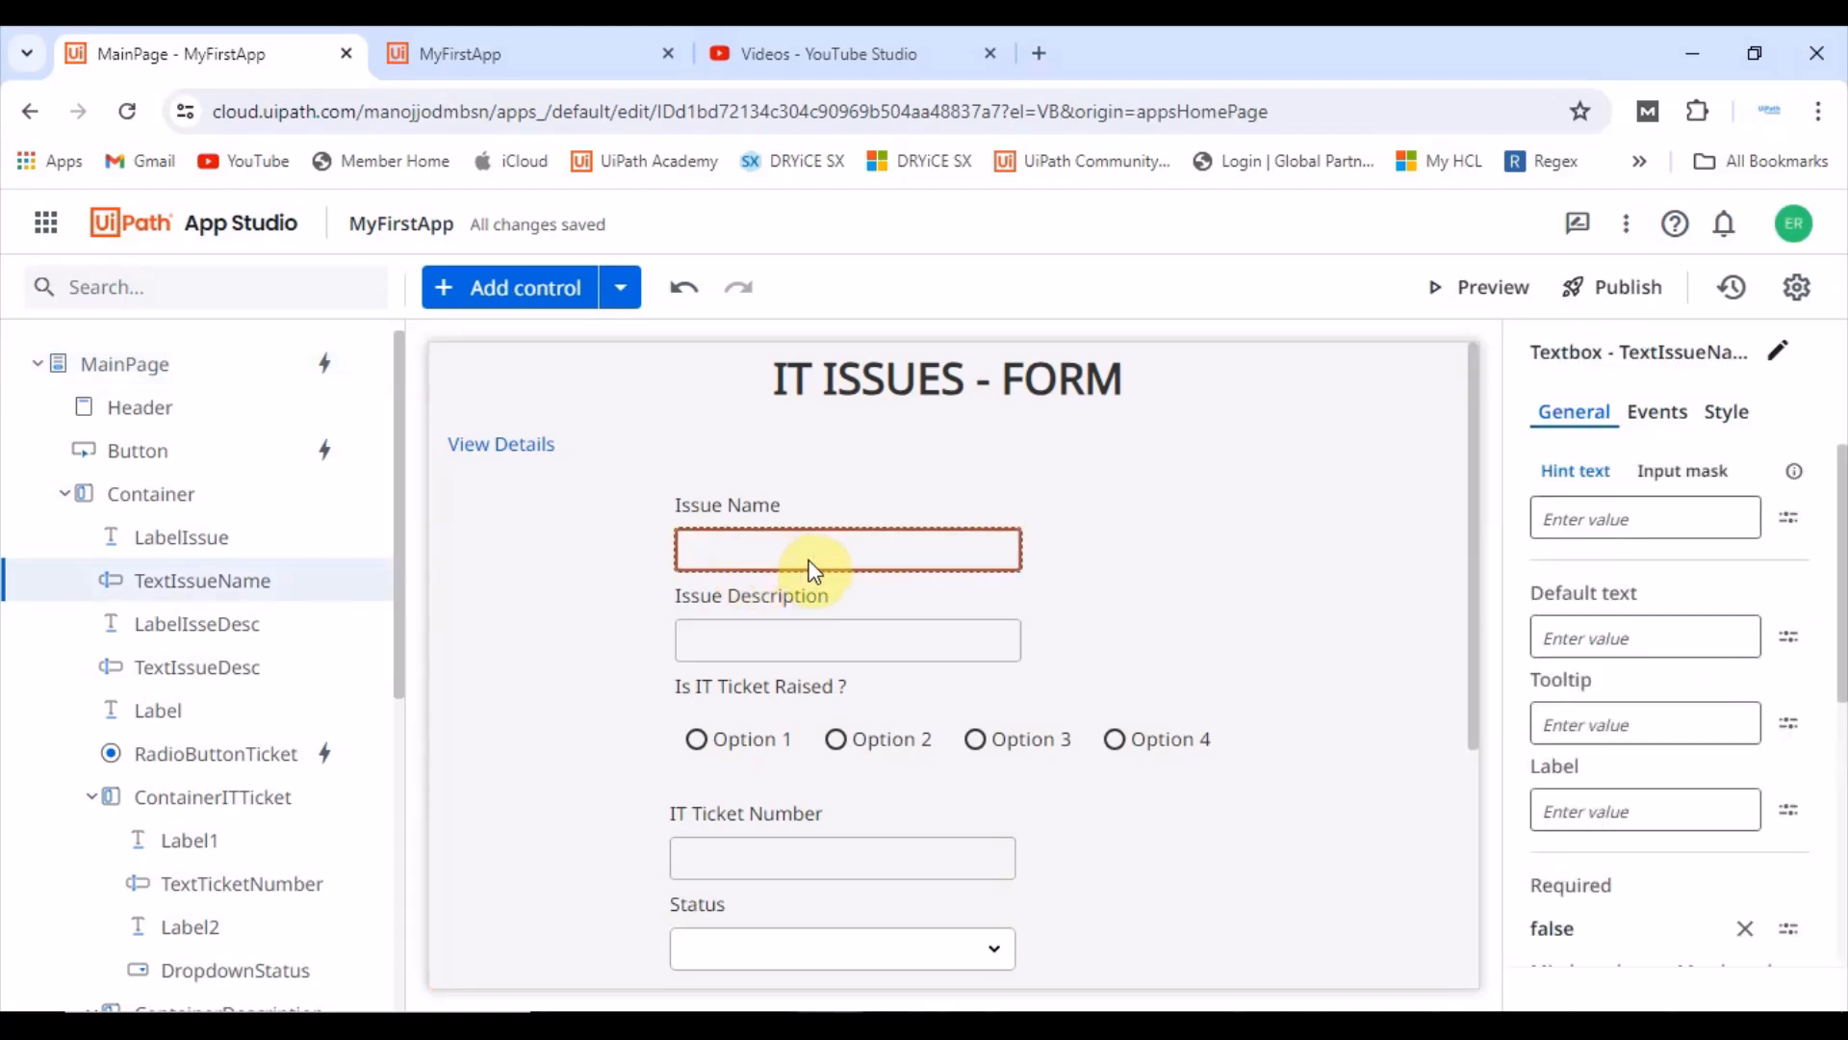
scroll(1627, 905, "down", 3)
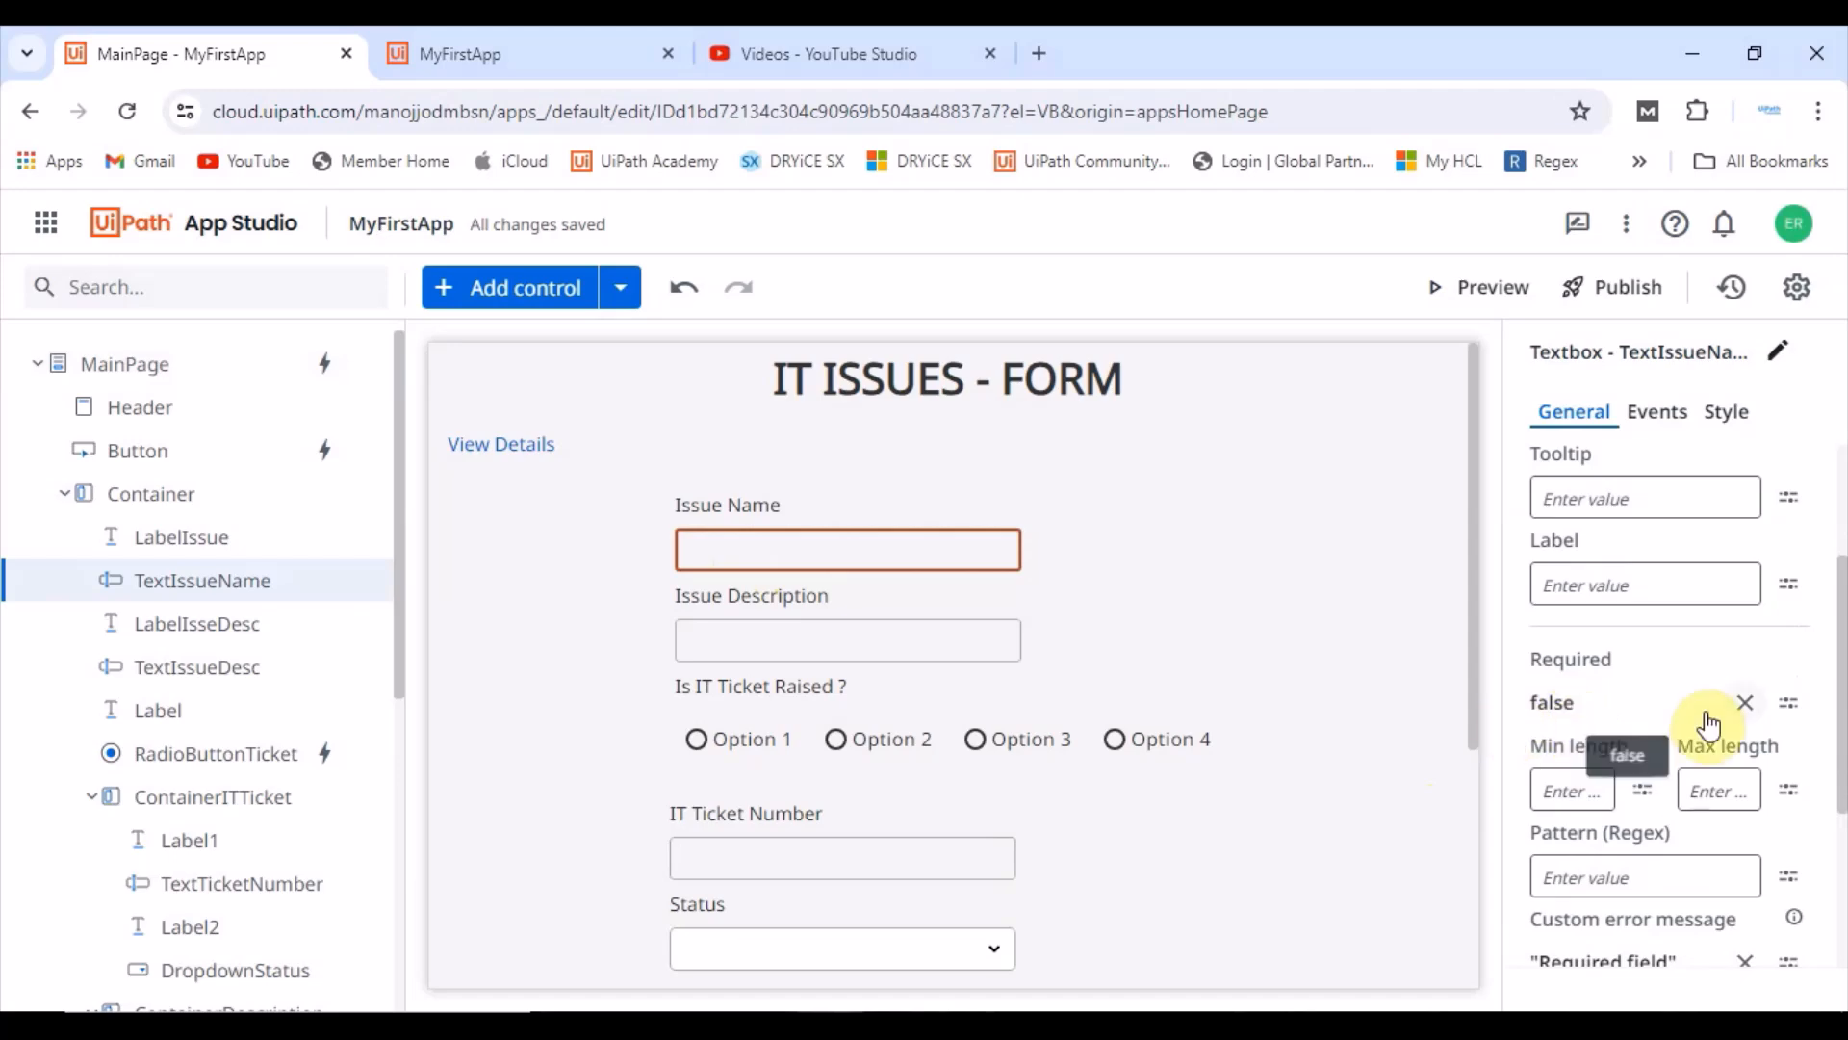
left_click(1743, 703)
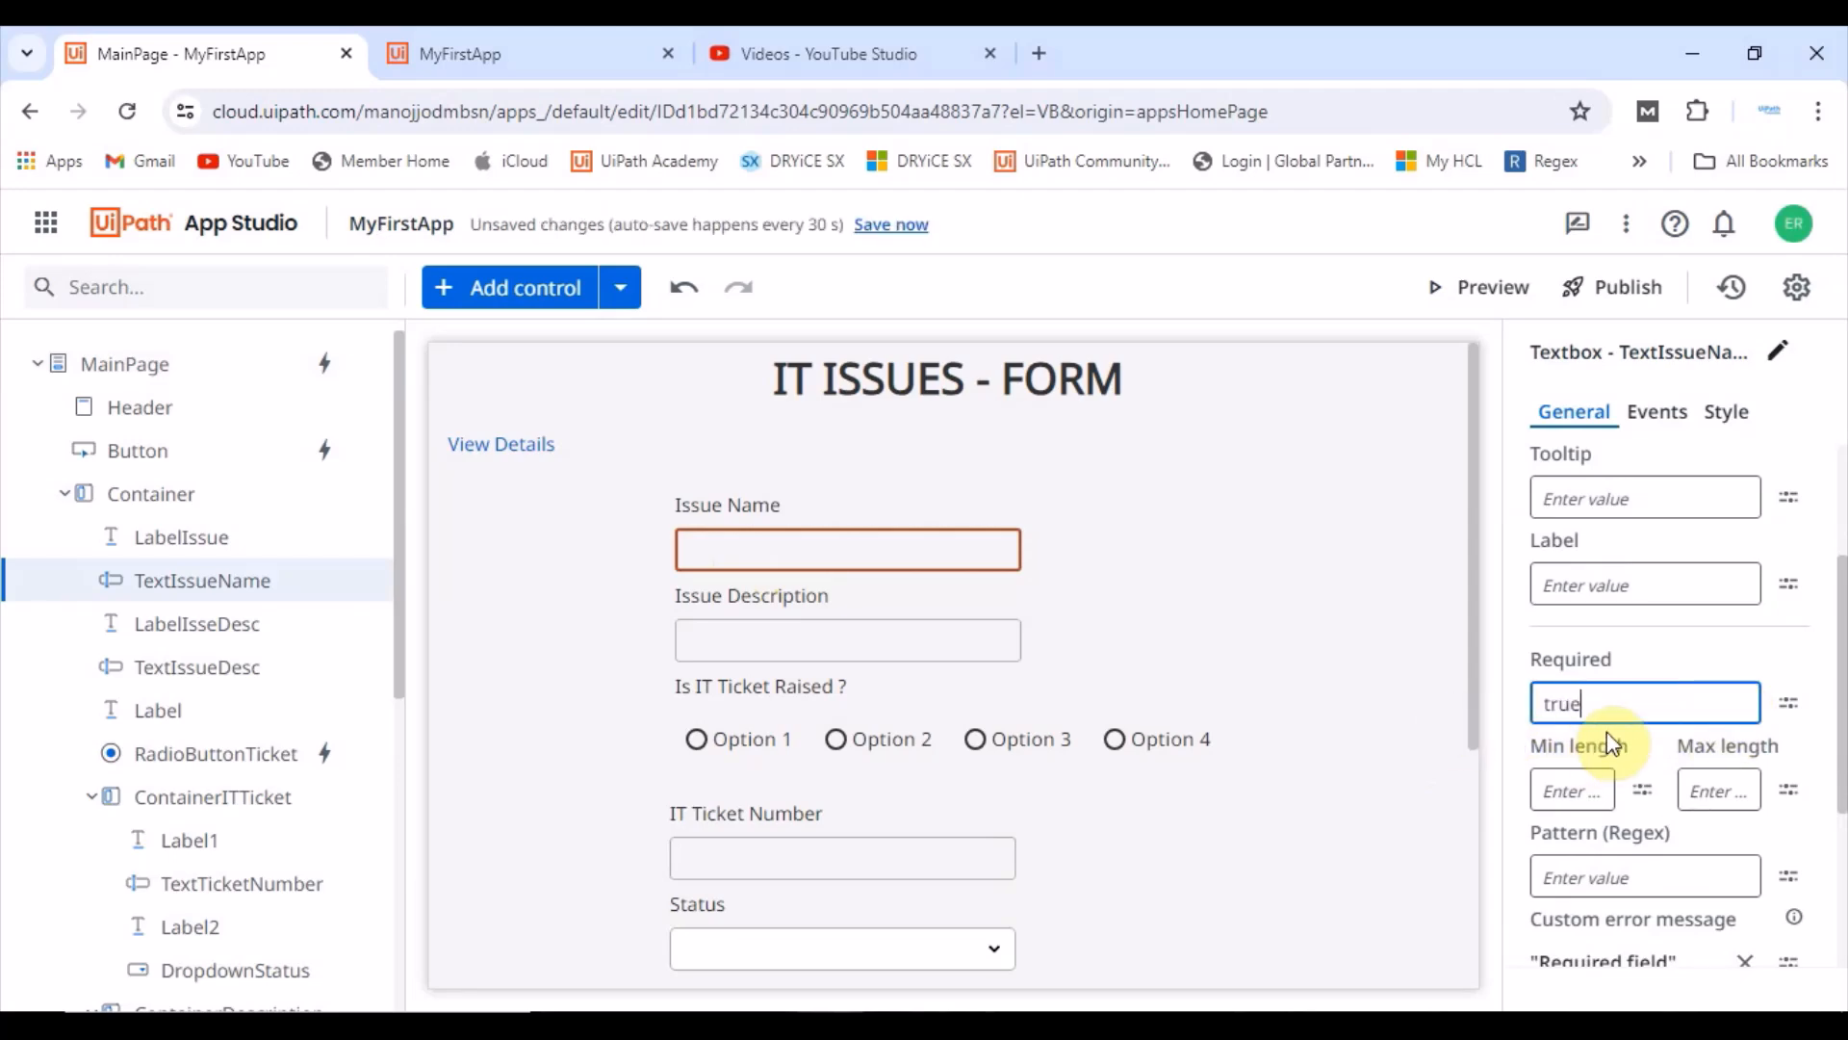
left_click(1088, 771)
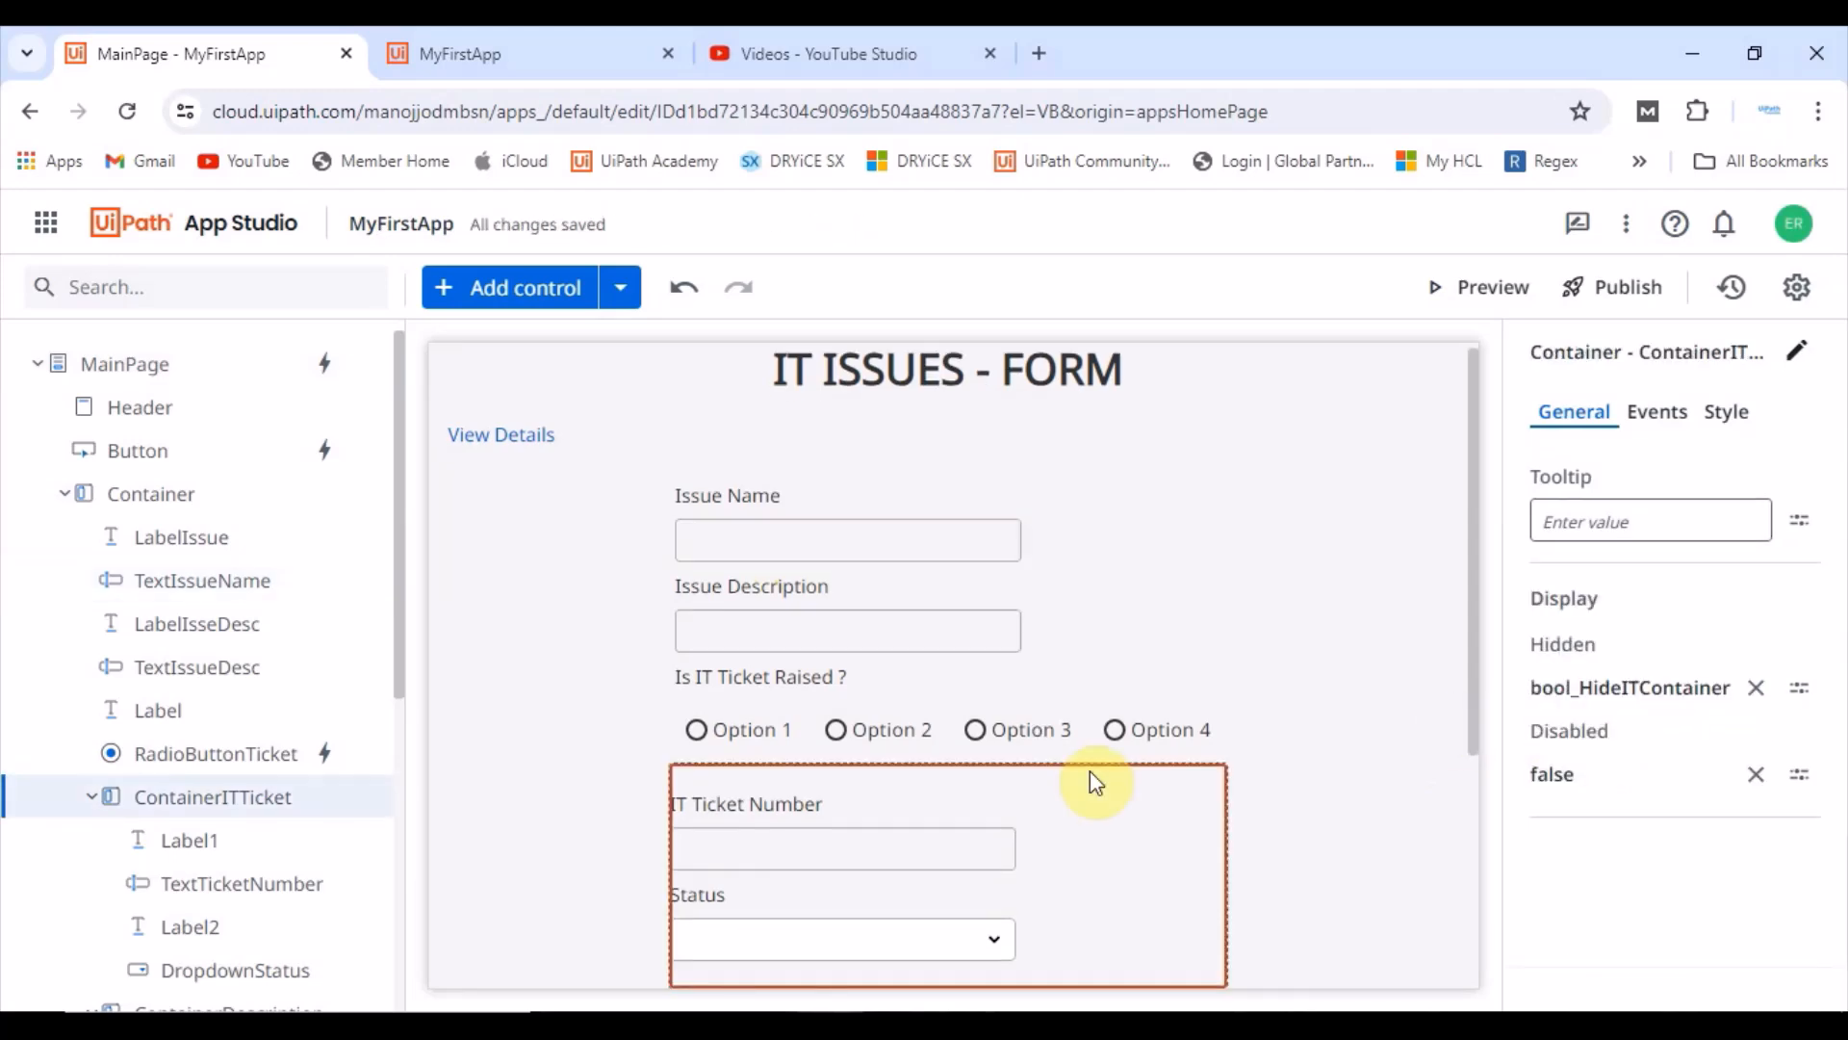
Step: Set the IT Ticket Number textbox's Required property to true
left_click(901, 834)
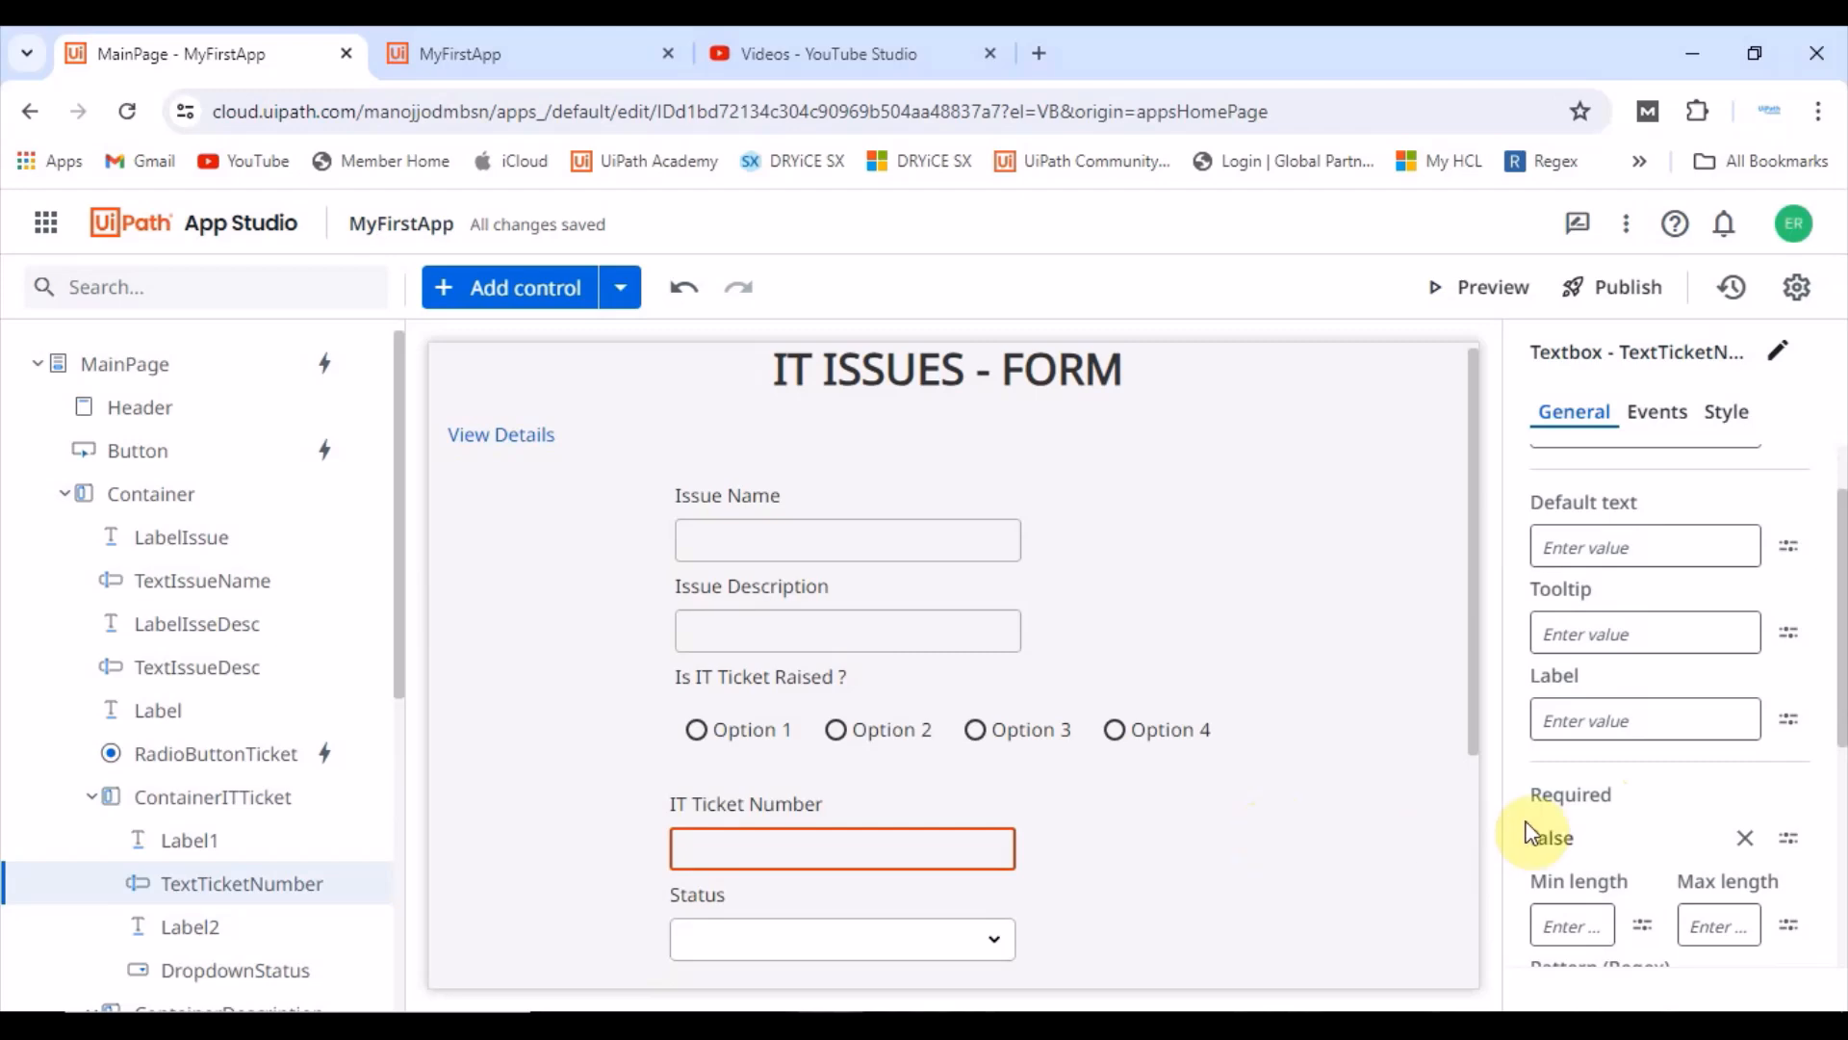
left_click(1743, 838)
type("true")
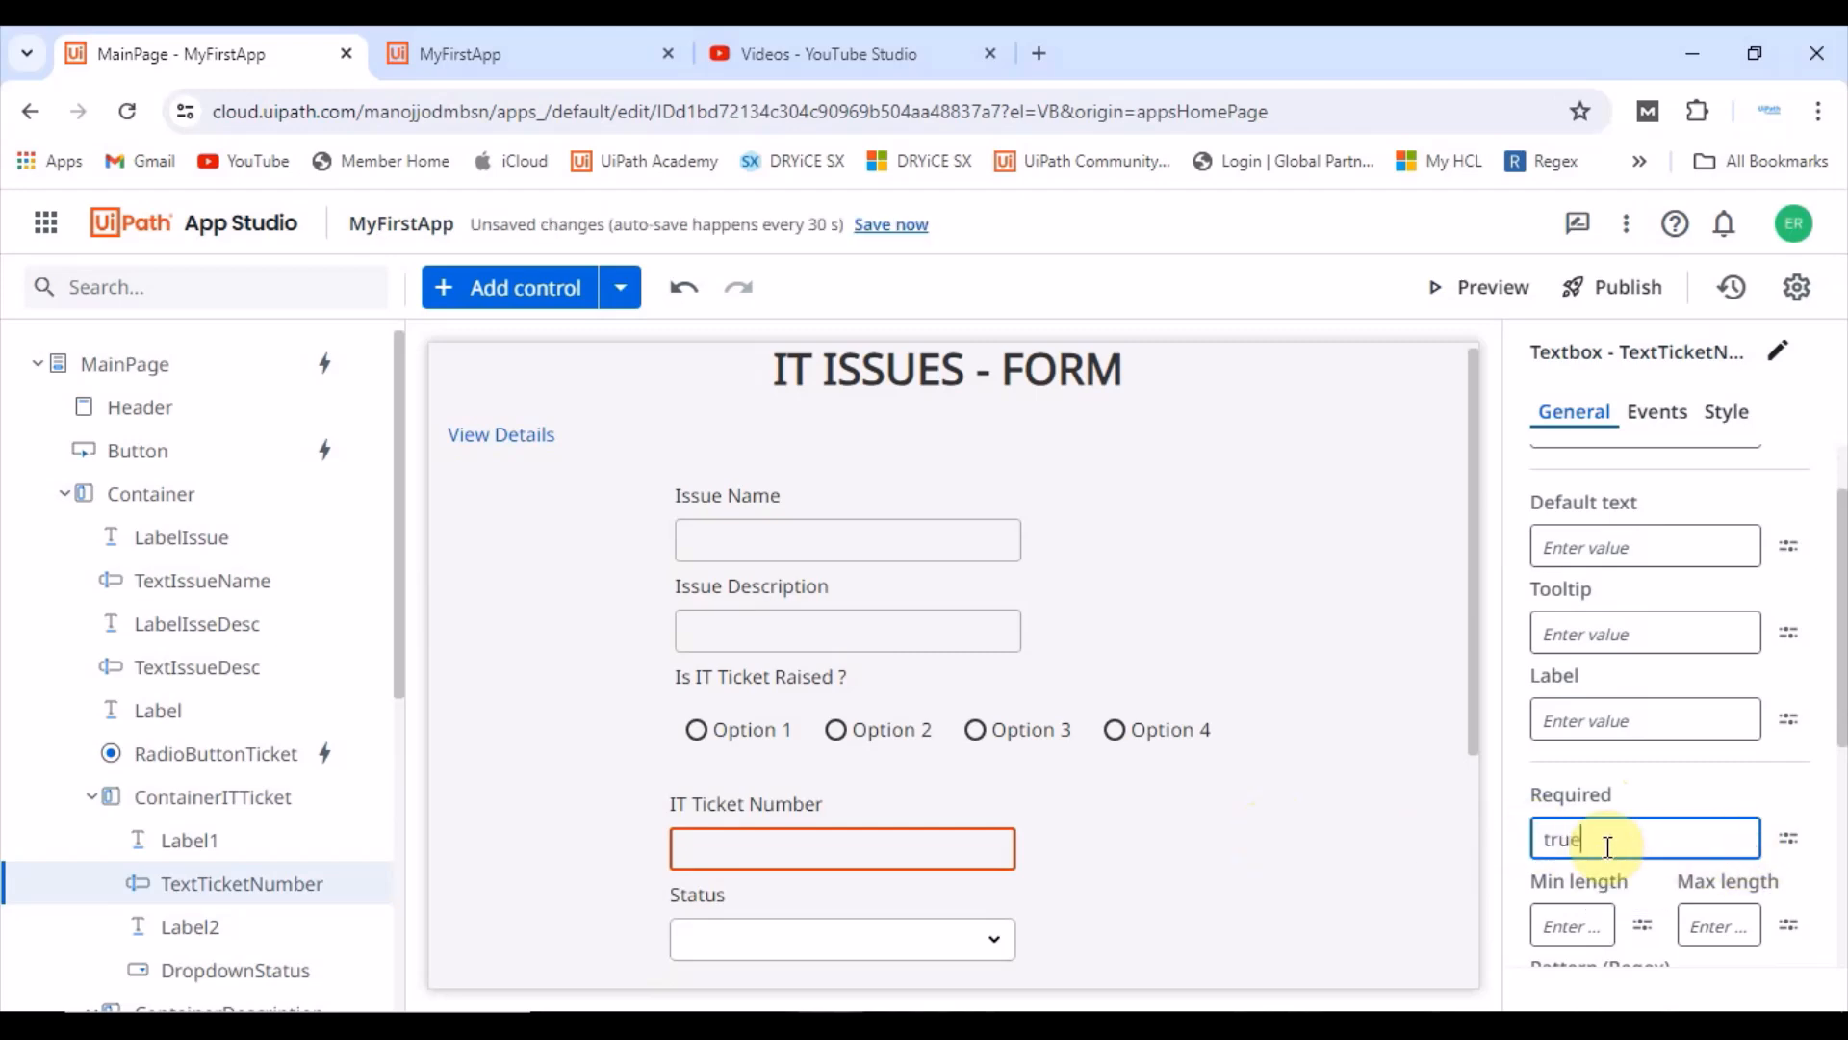
left_click(1182, 932)
Step: Set the Status dropdown's Required property to true
left_click(765, 938)
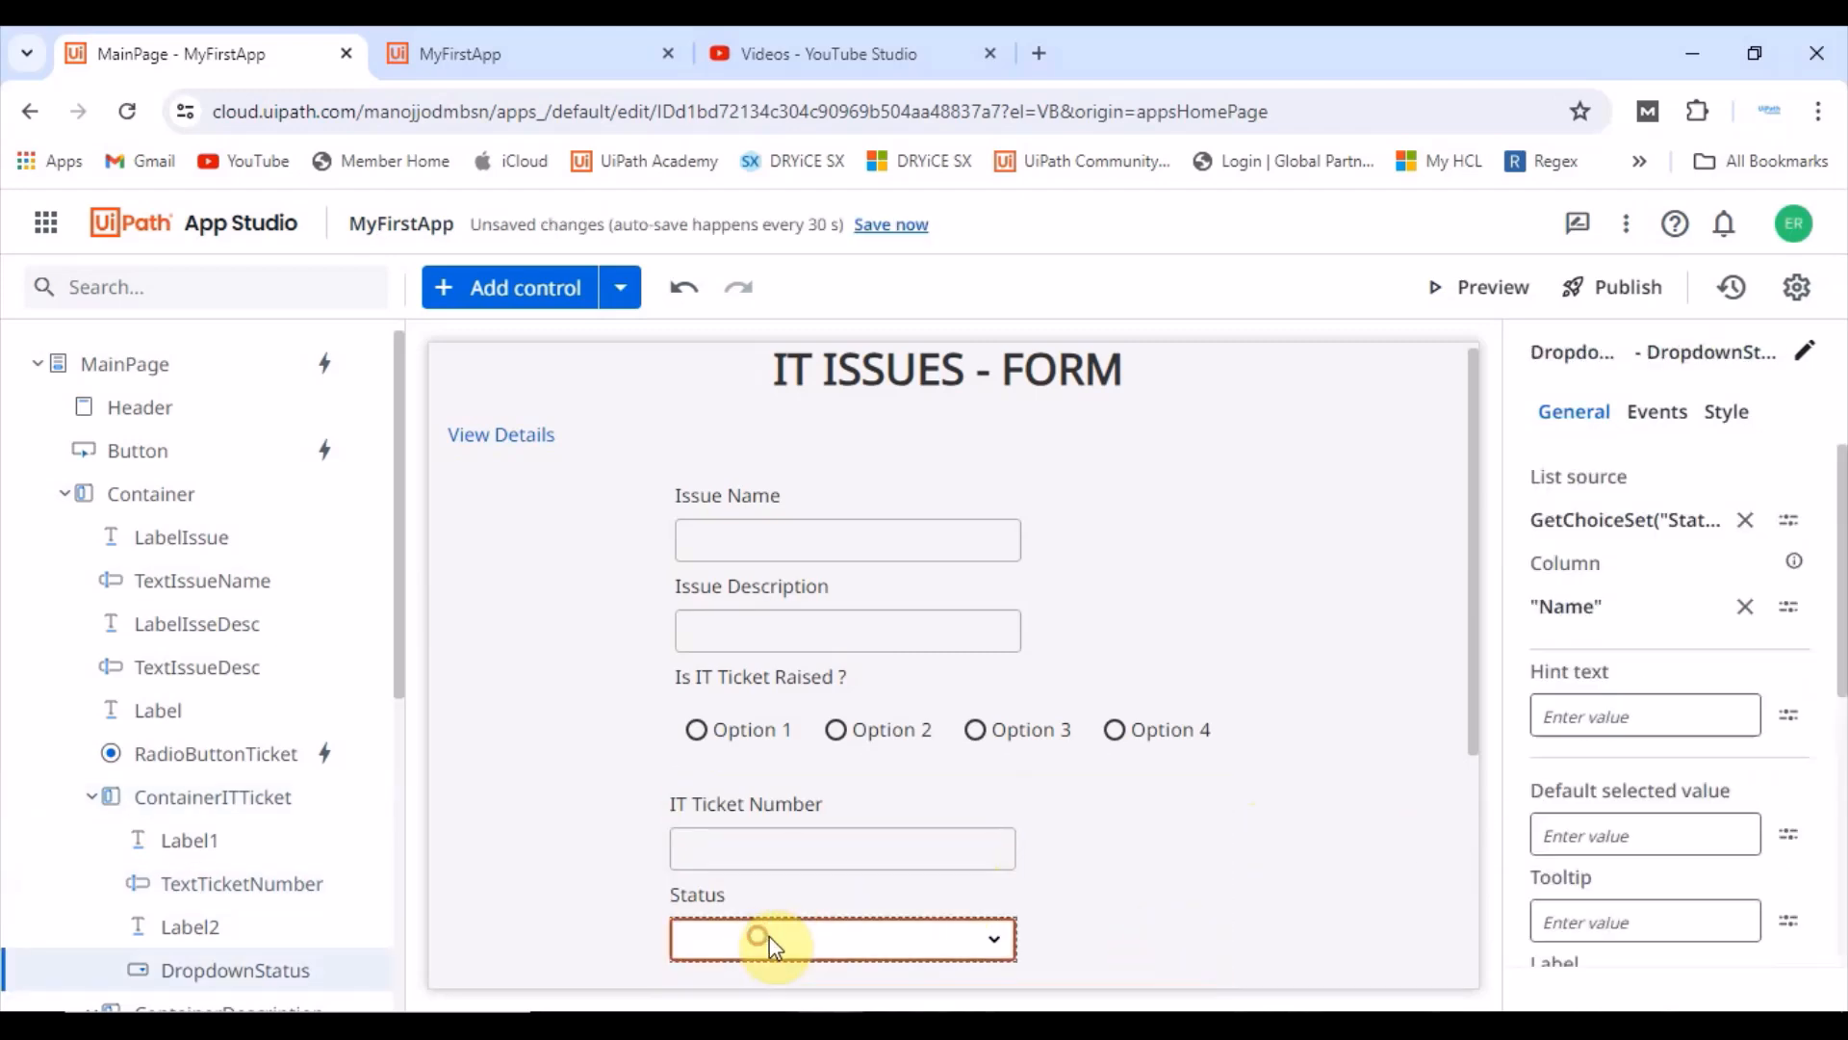
scroll(1651, 895, "down", 3)
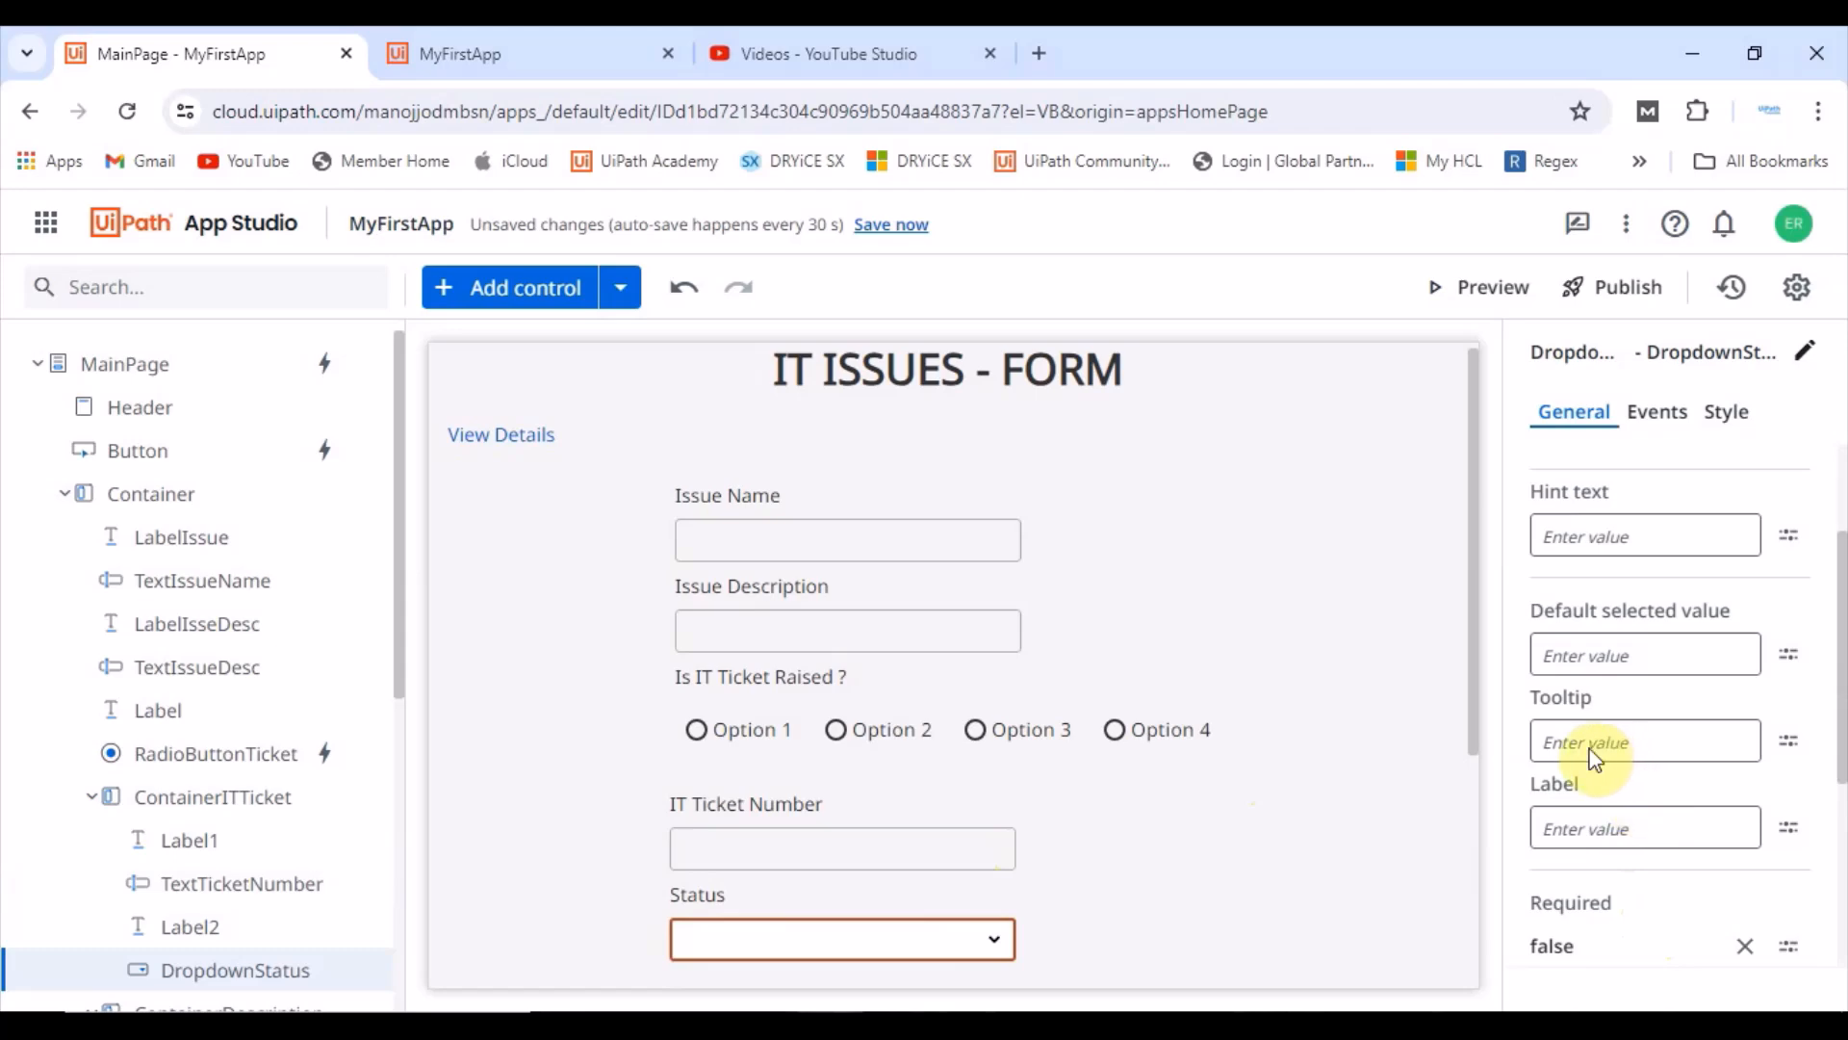
scroll(1637, 789, "down", 2)
left_click(1742, 812)
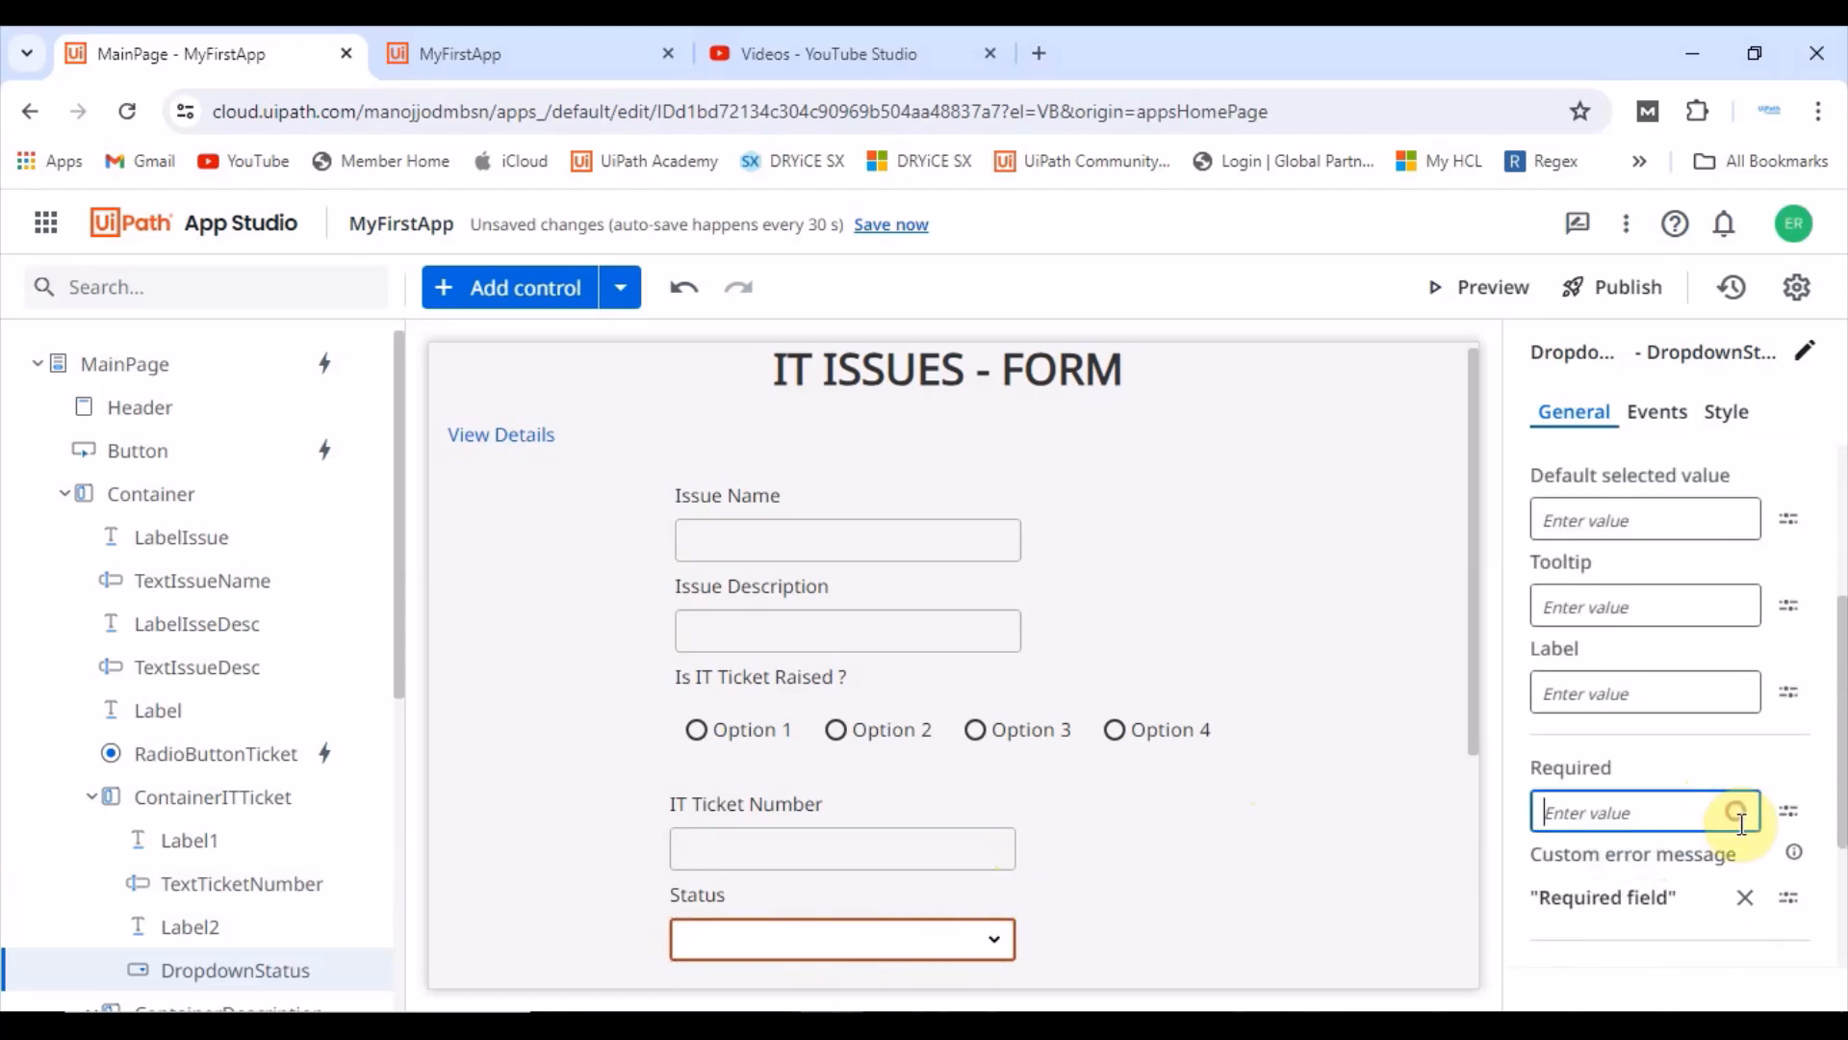
type("true")
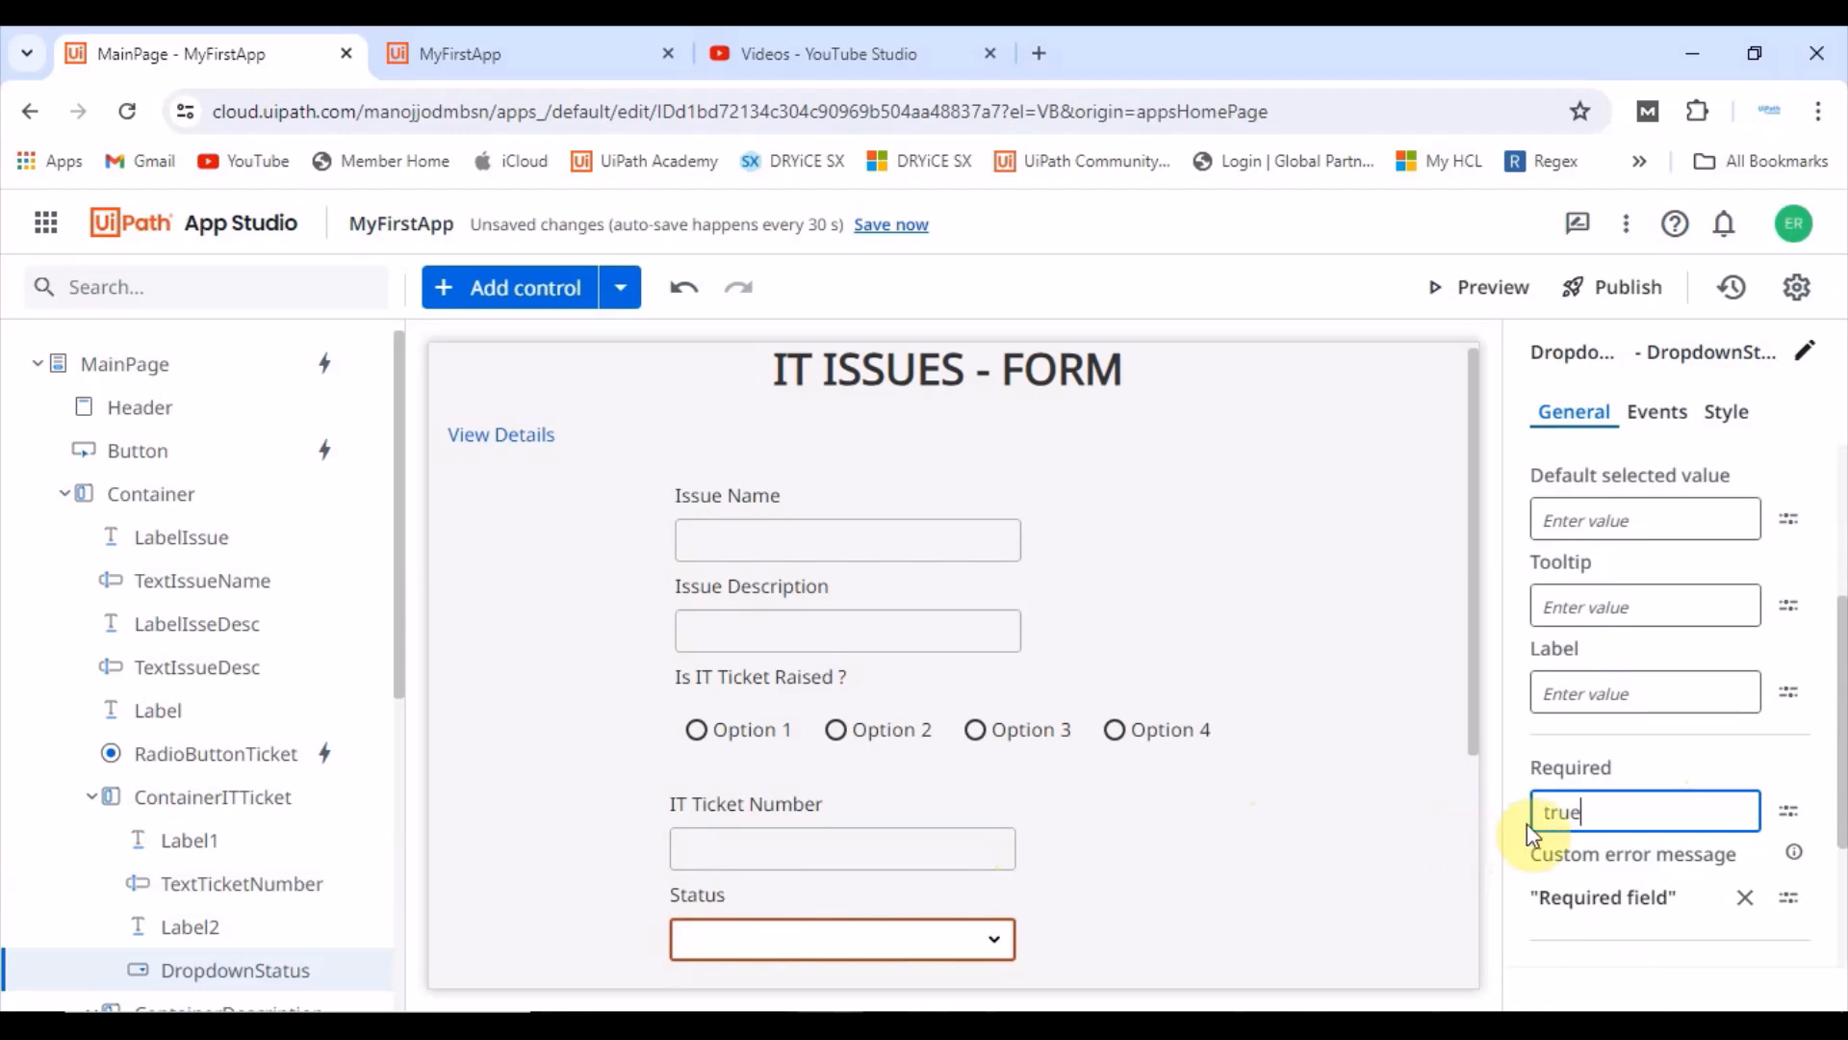
left_click(1338, 883)
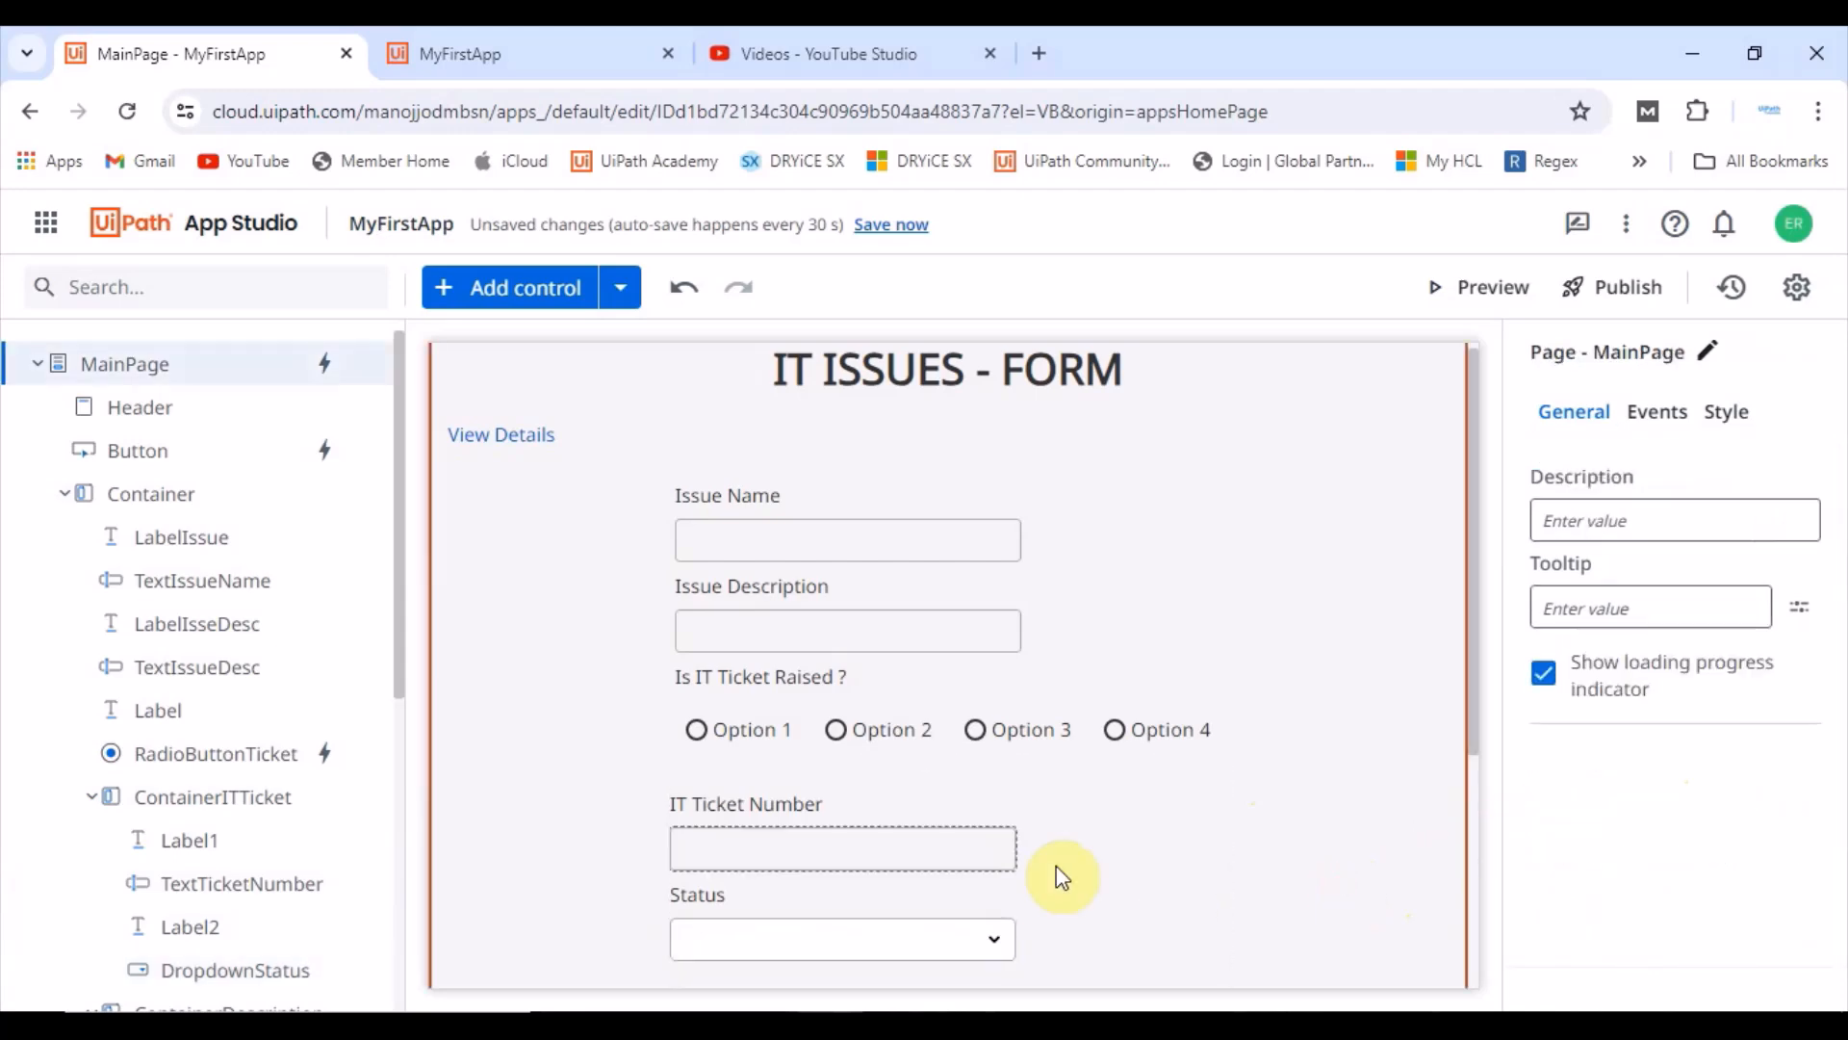
Step: Check the Required setting of the Issue Name, IT Ticket Number and Status fields
left_click(754, 540)
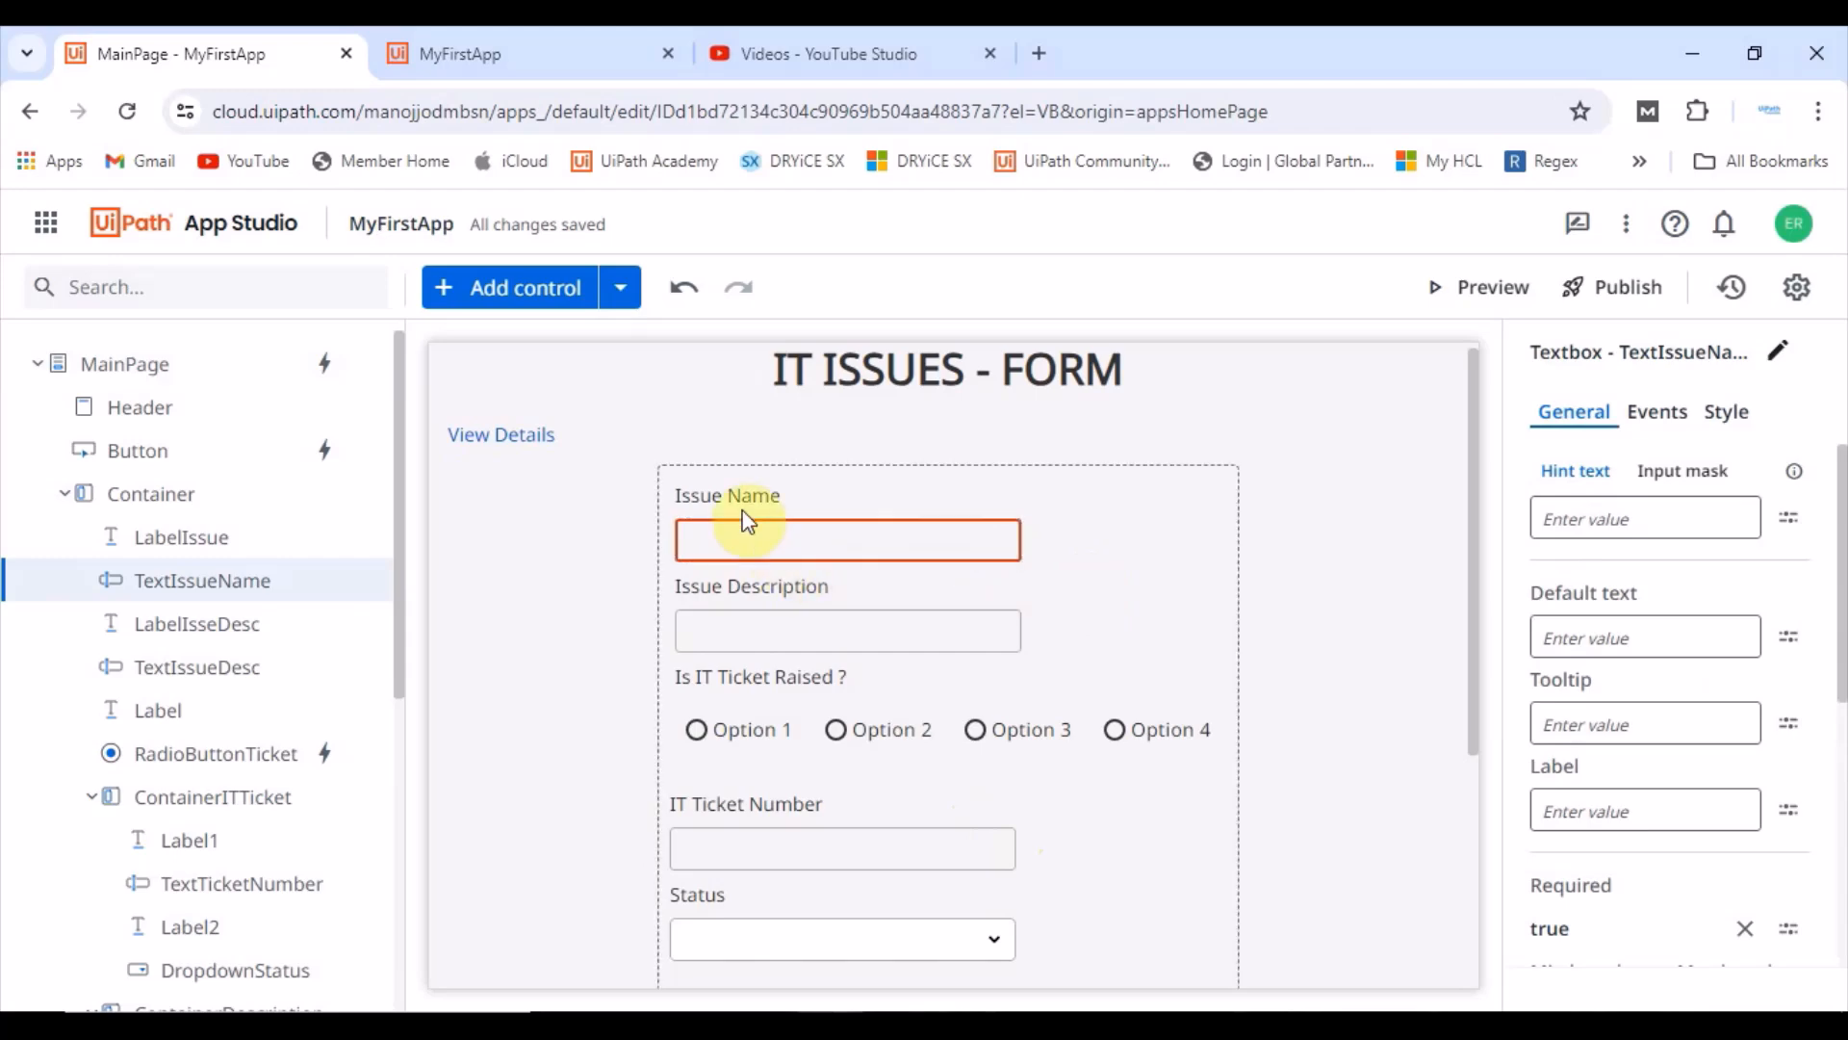
left_click(741, 863)
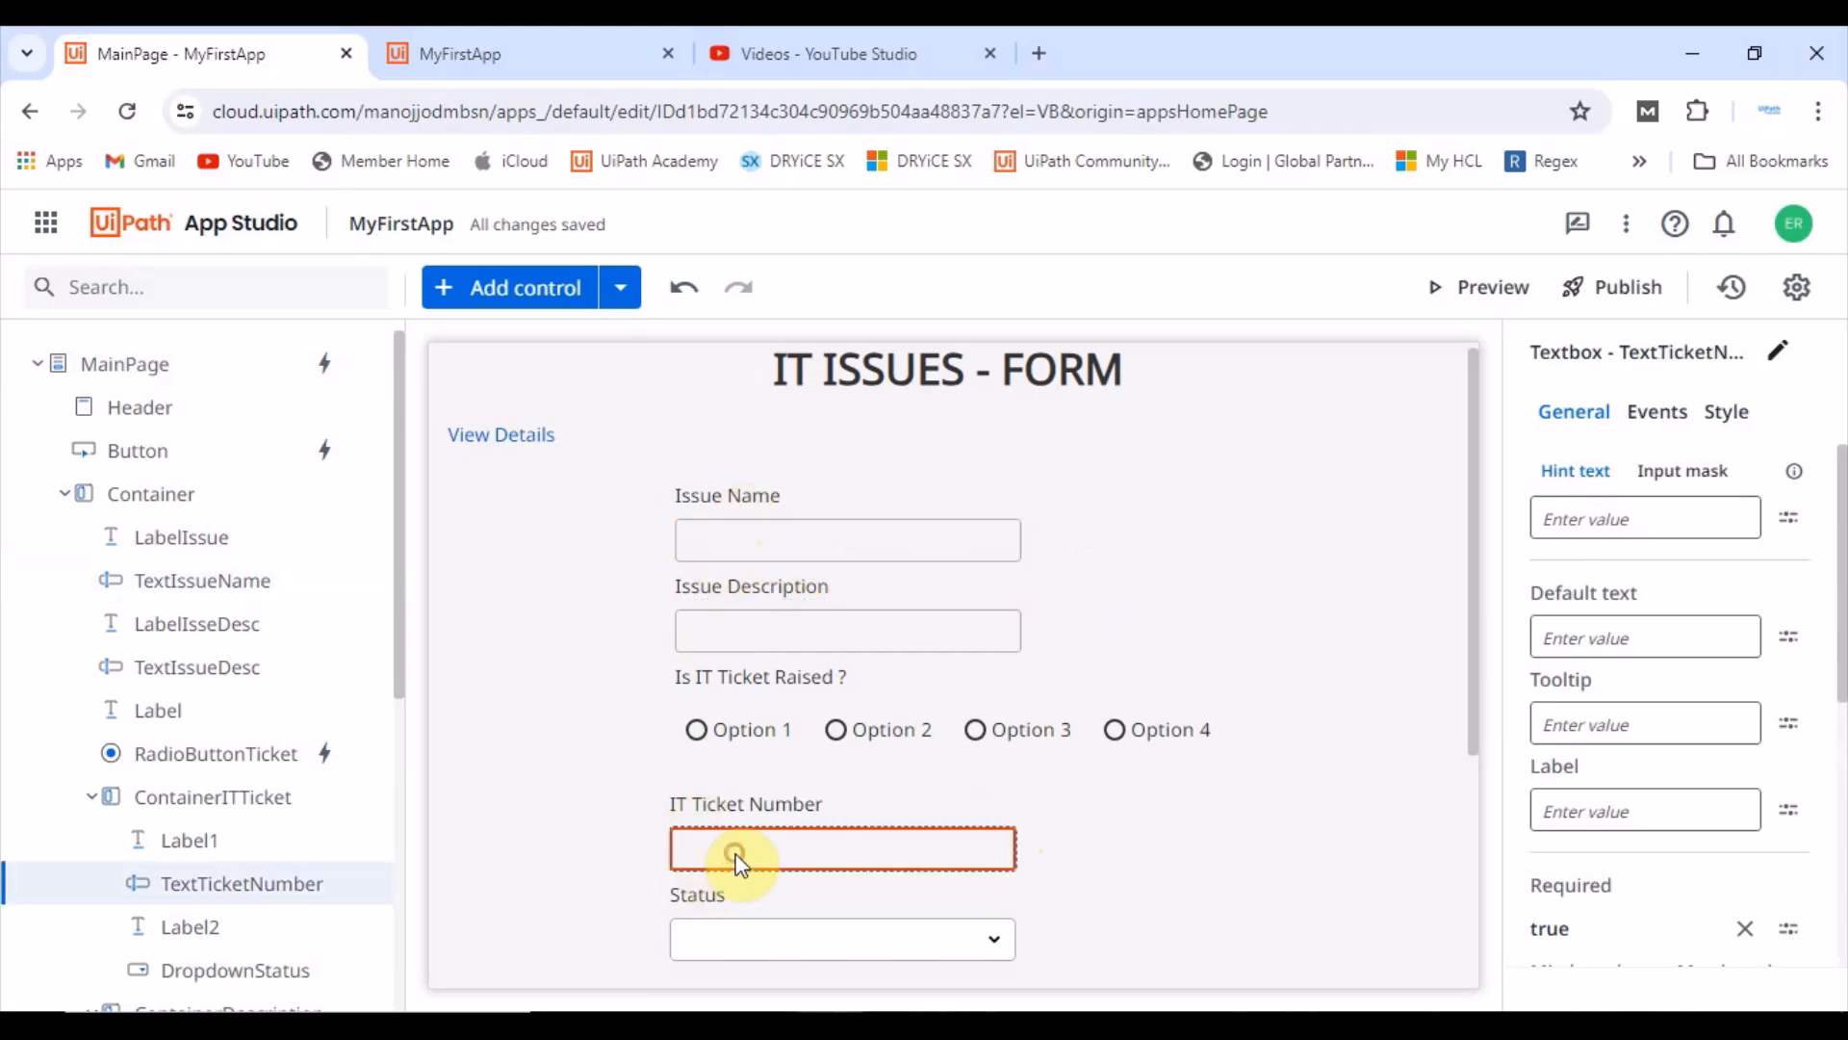
left_click(790, 935)
scroll(1127, 871, "down", 1)
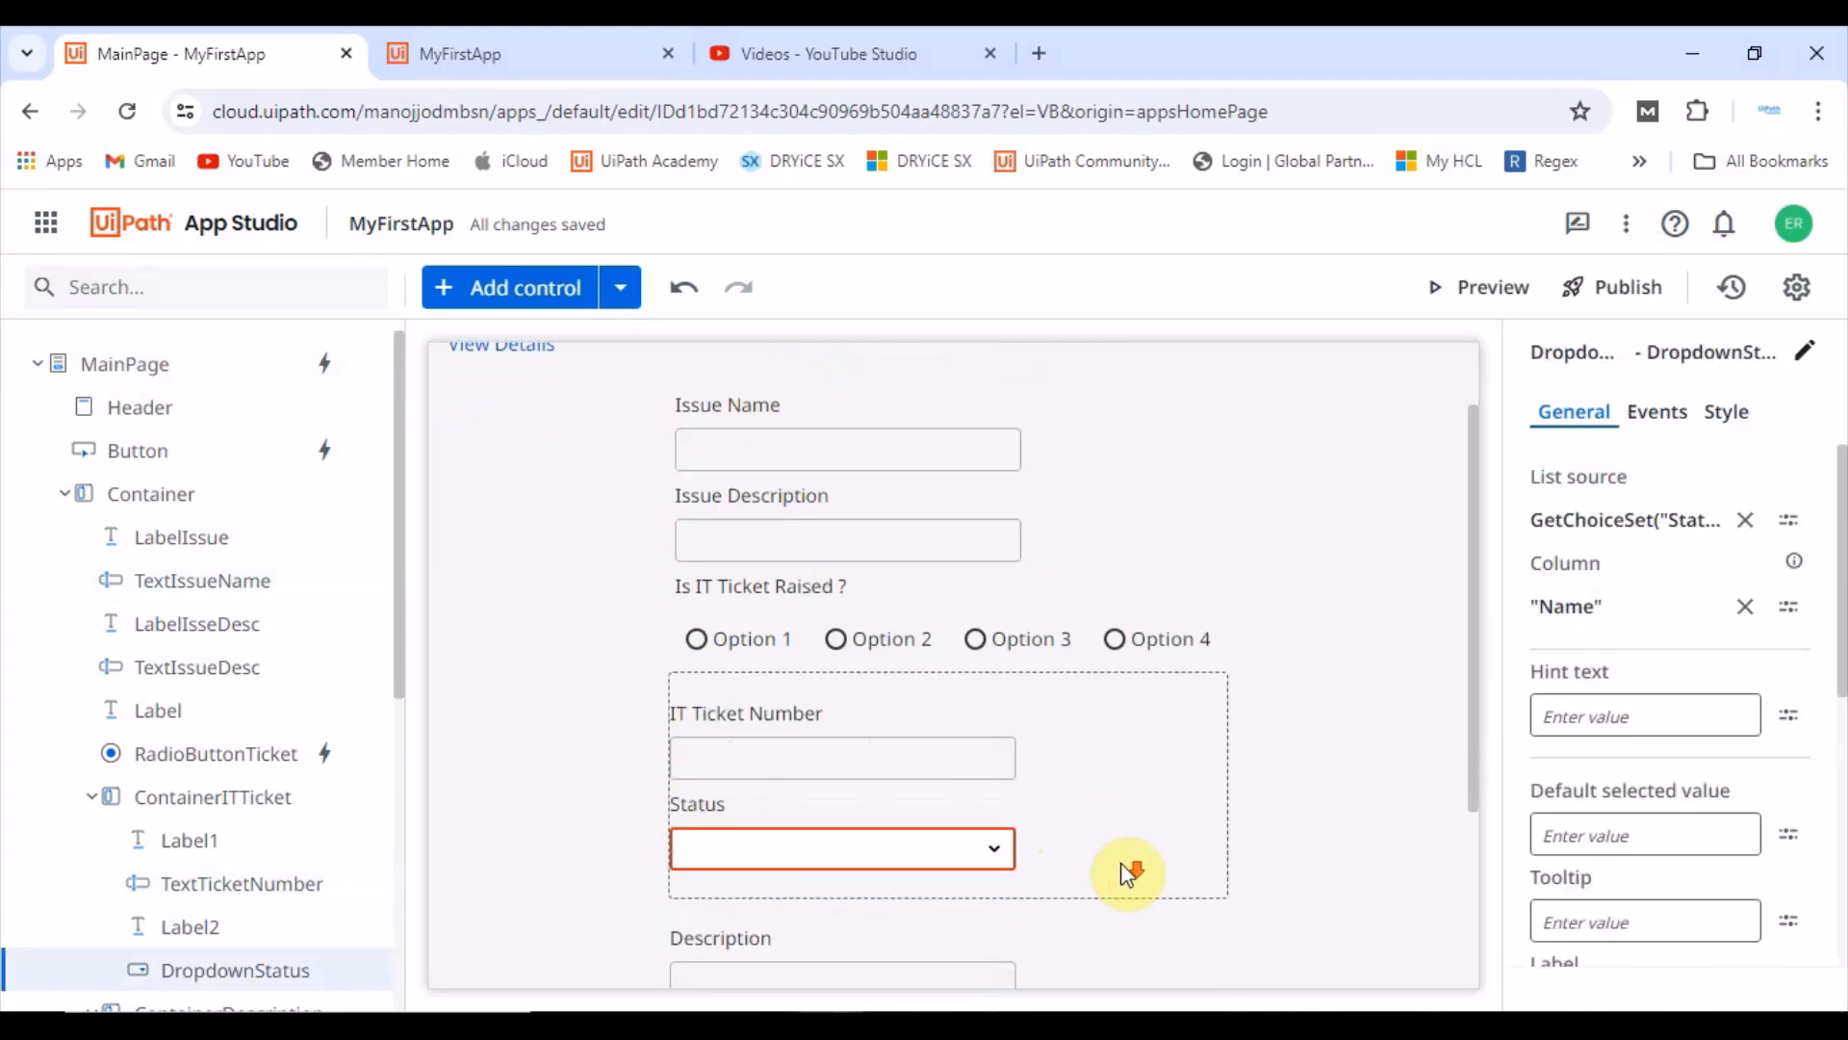
Step: Change the Issue Name label's text to "Issue Name*" in the expression editor
scroll(1126, 871, "up", 1)
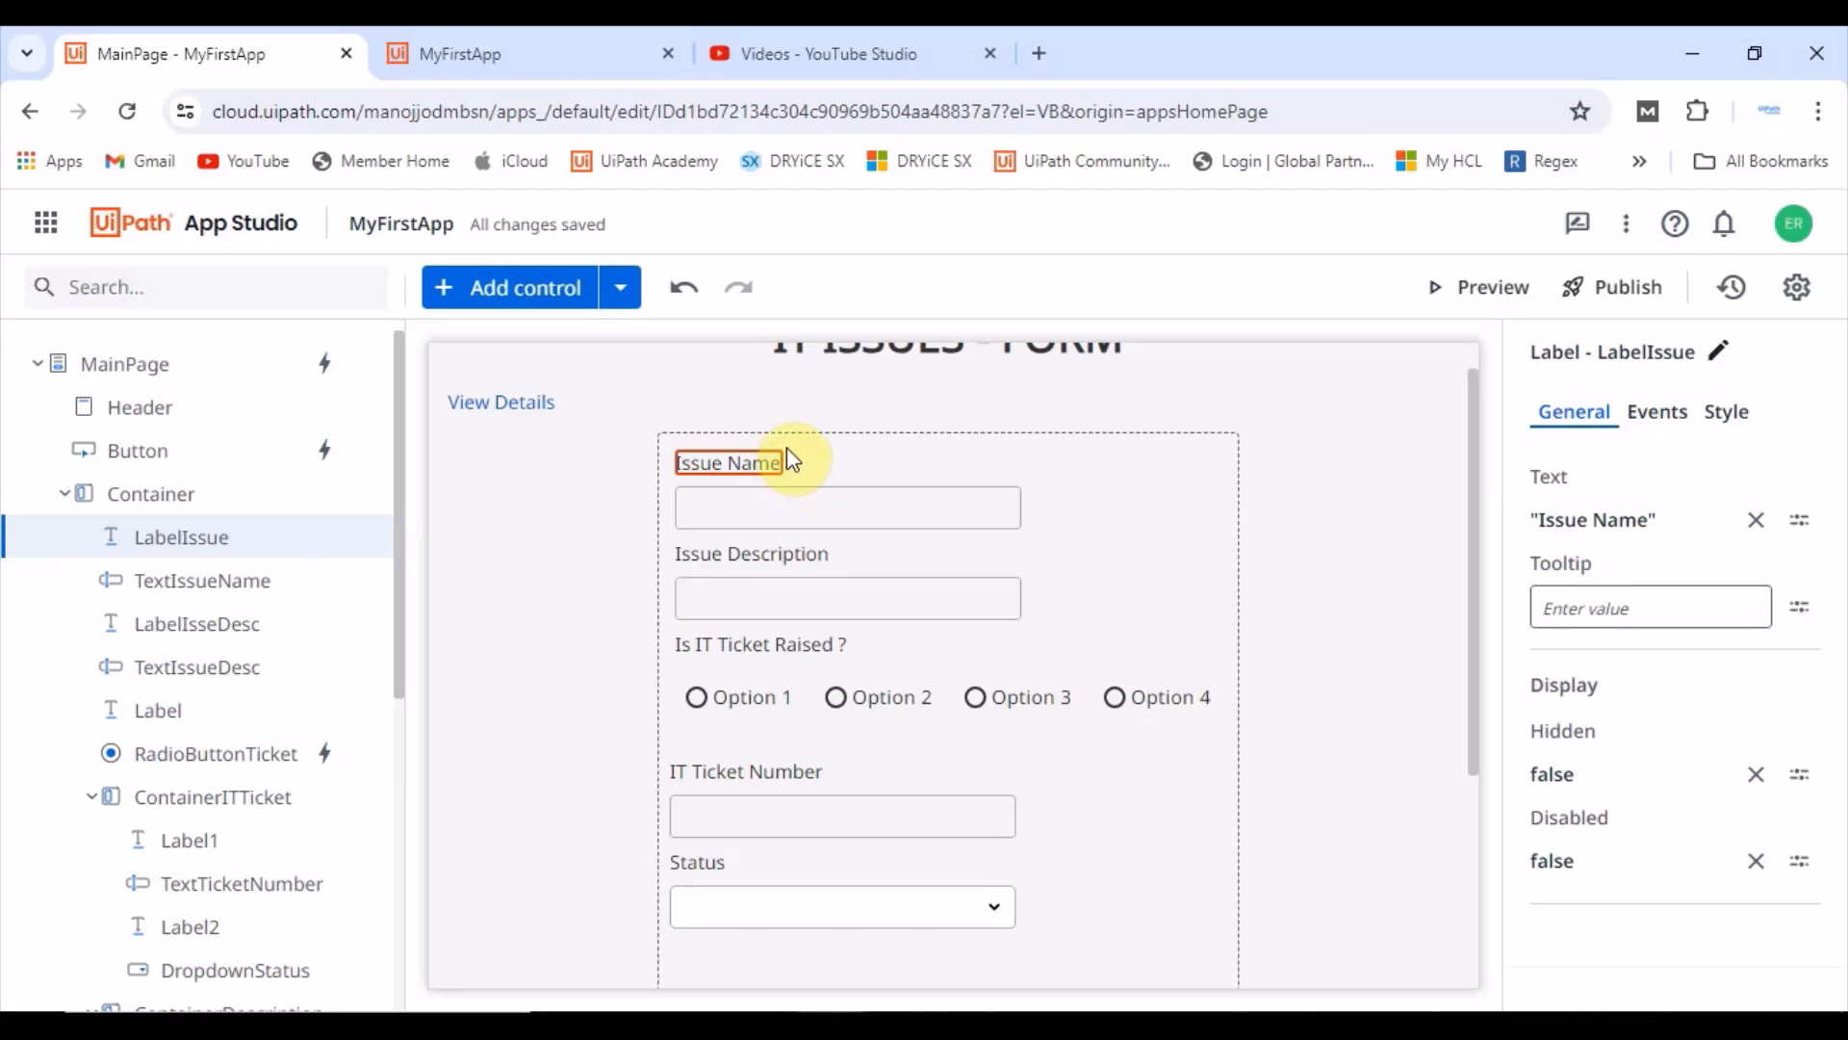
left_click(1628, 520)
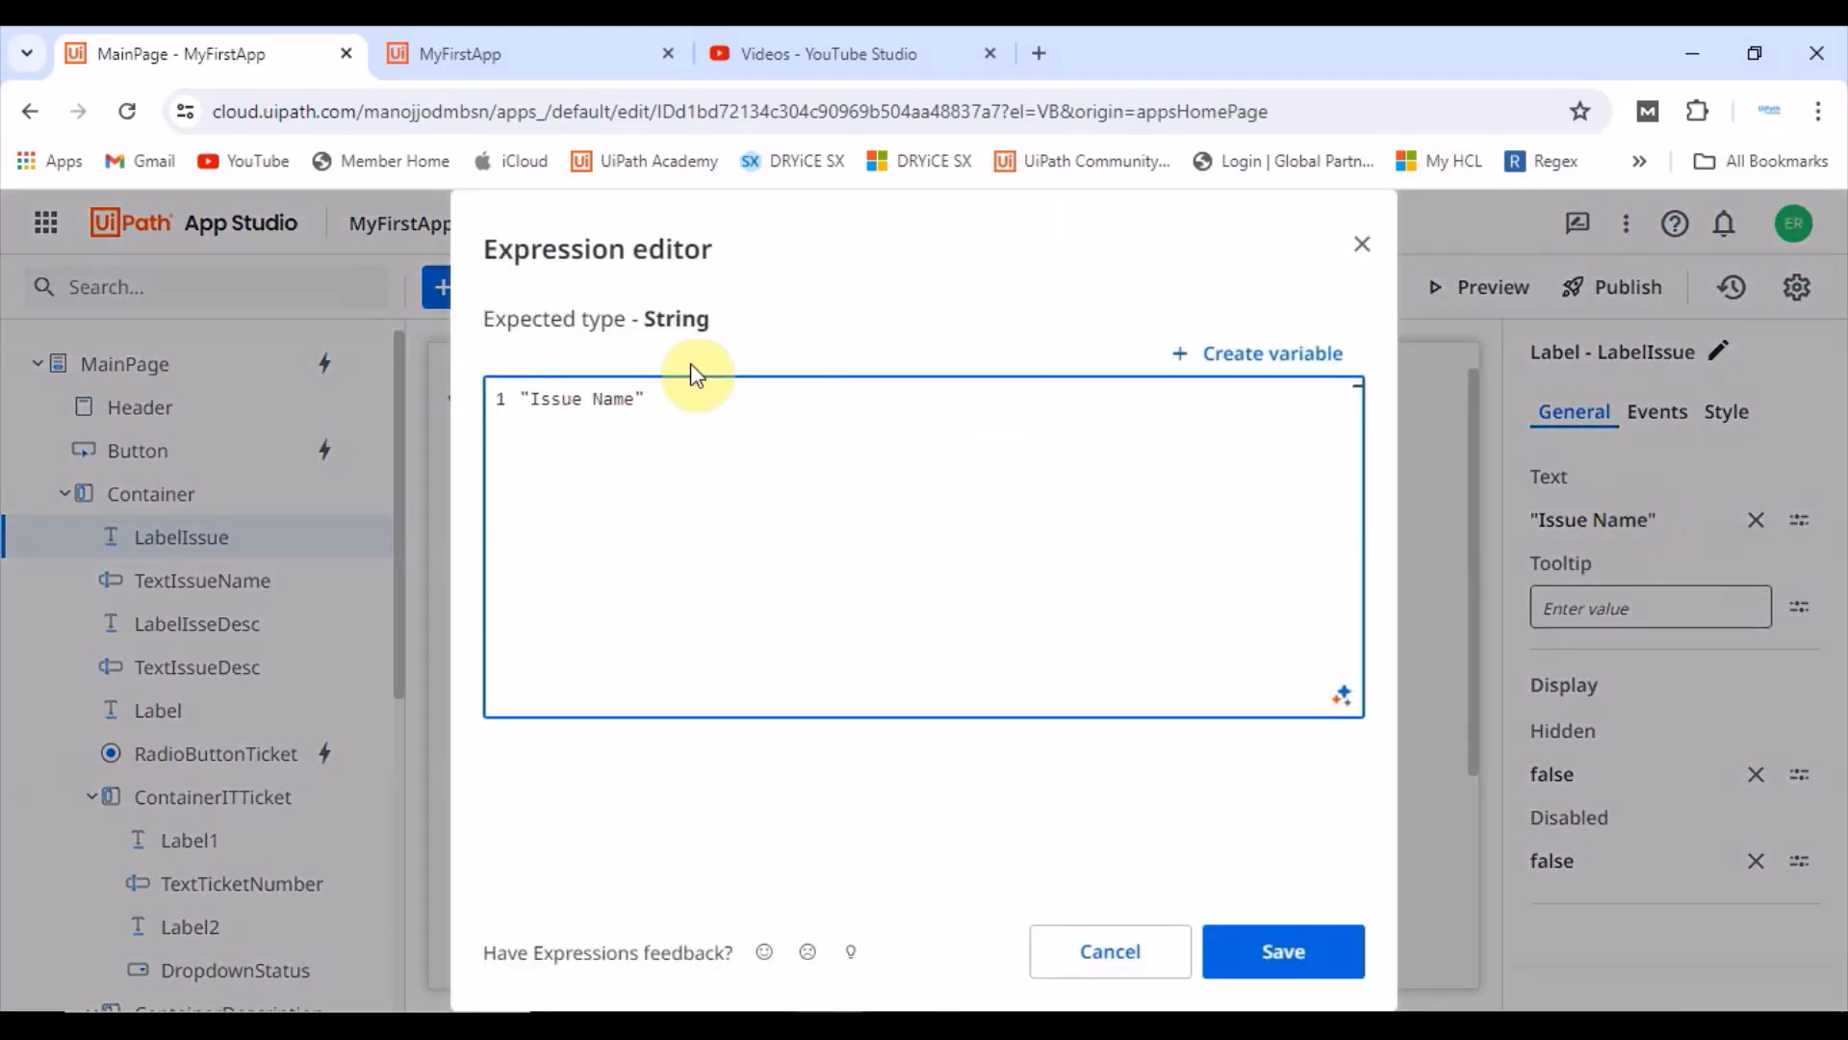
left_click(644, 380)
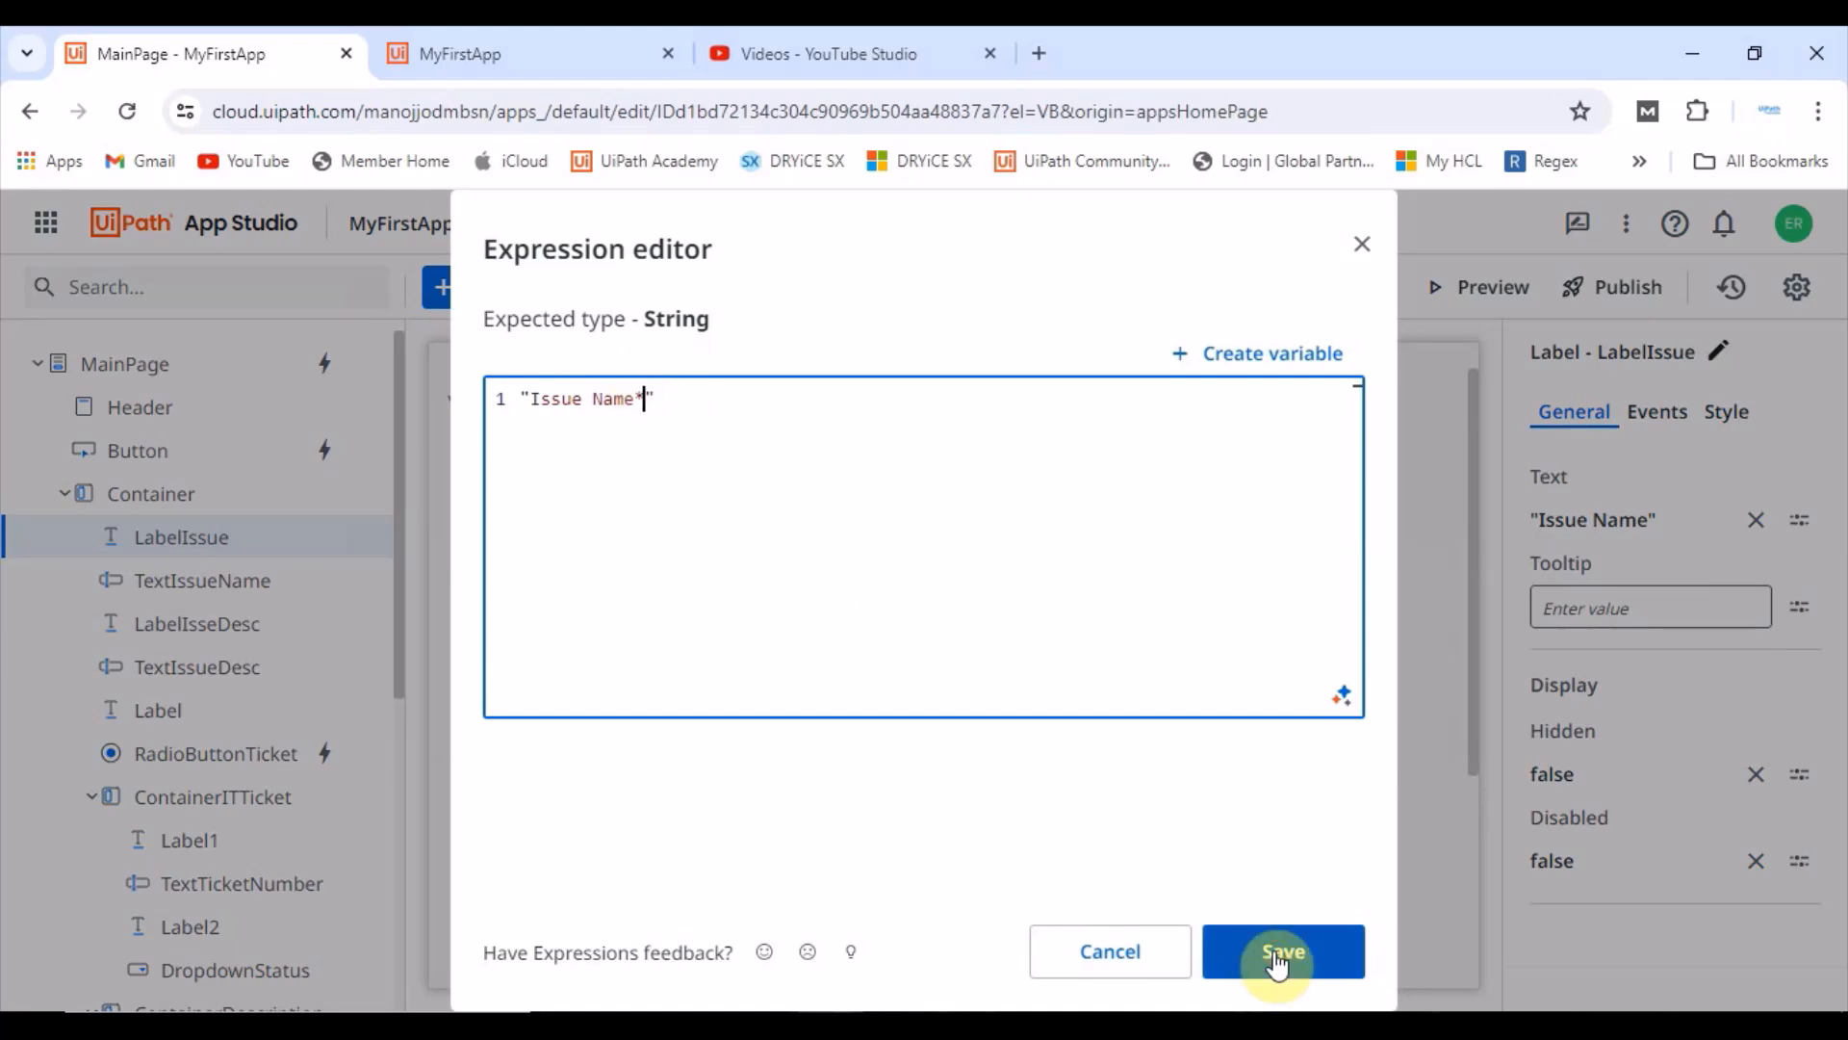
left_click(1283, 951)
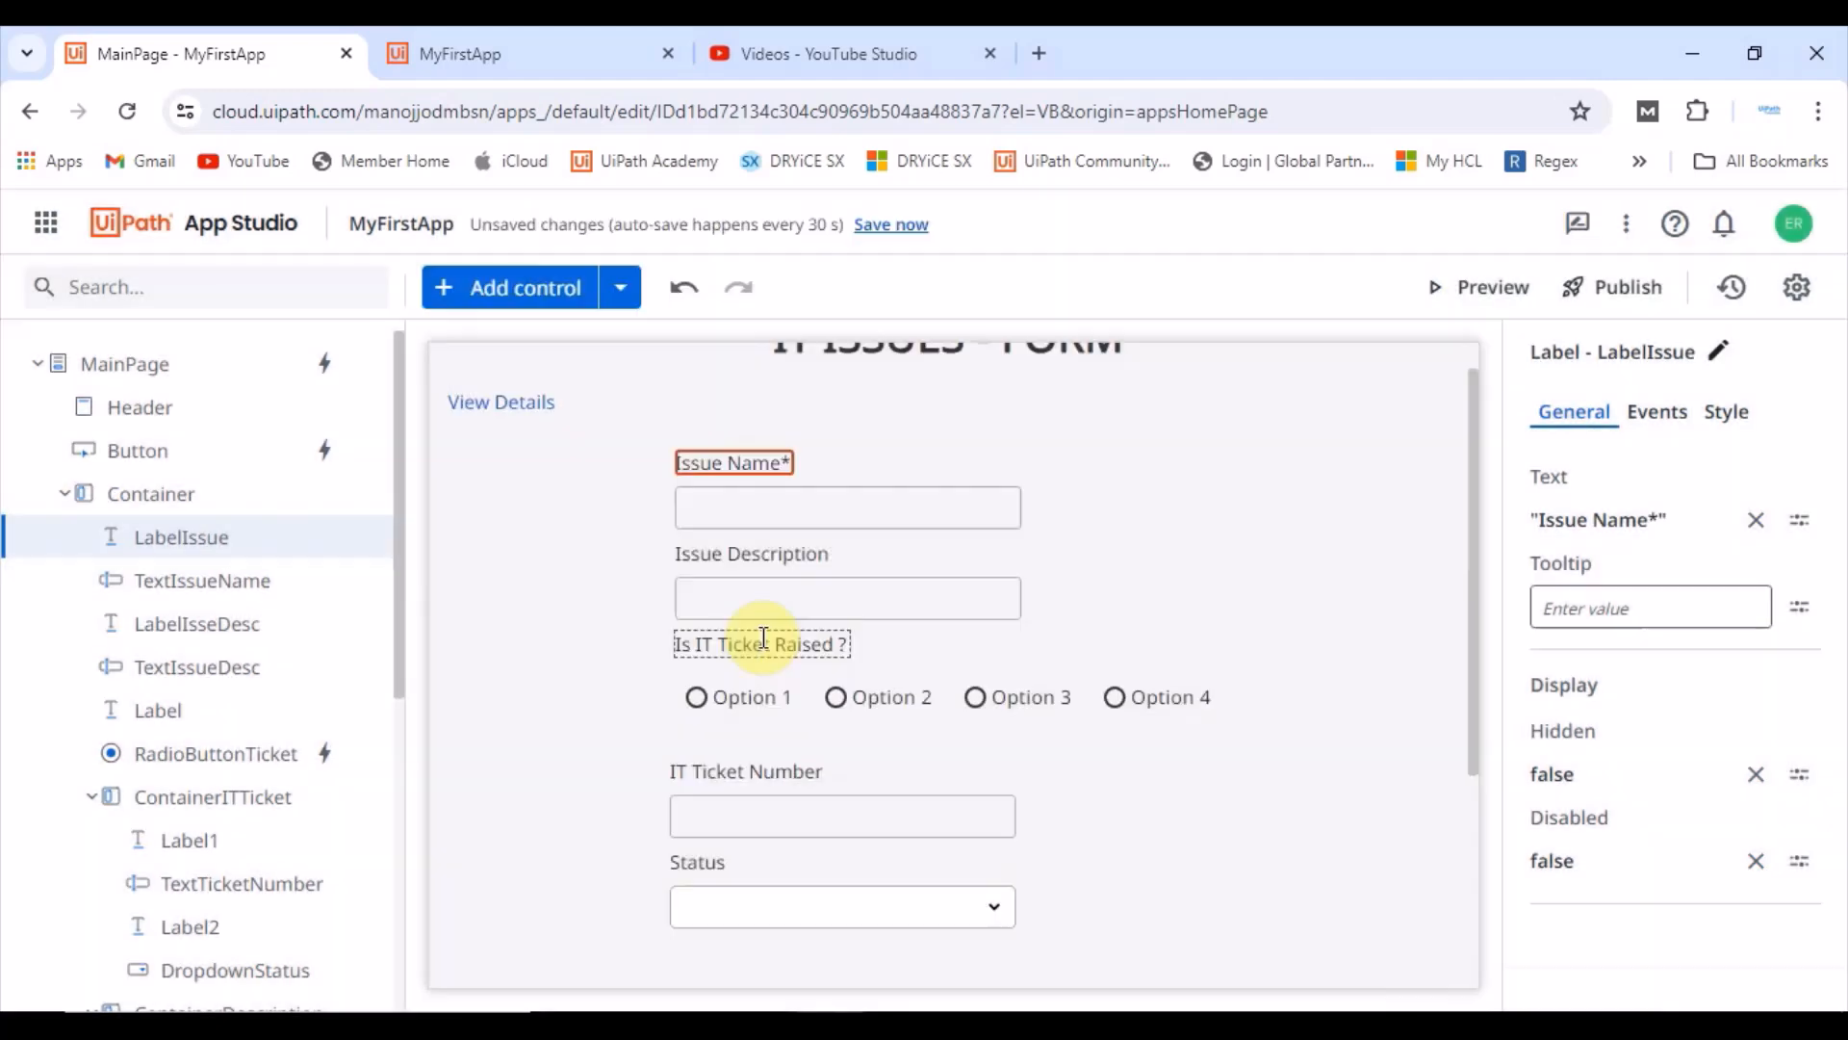
Step: Change the IT Ticket Number label's text to "IT Ticket Number*"
left_click(793, 818)
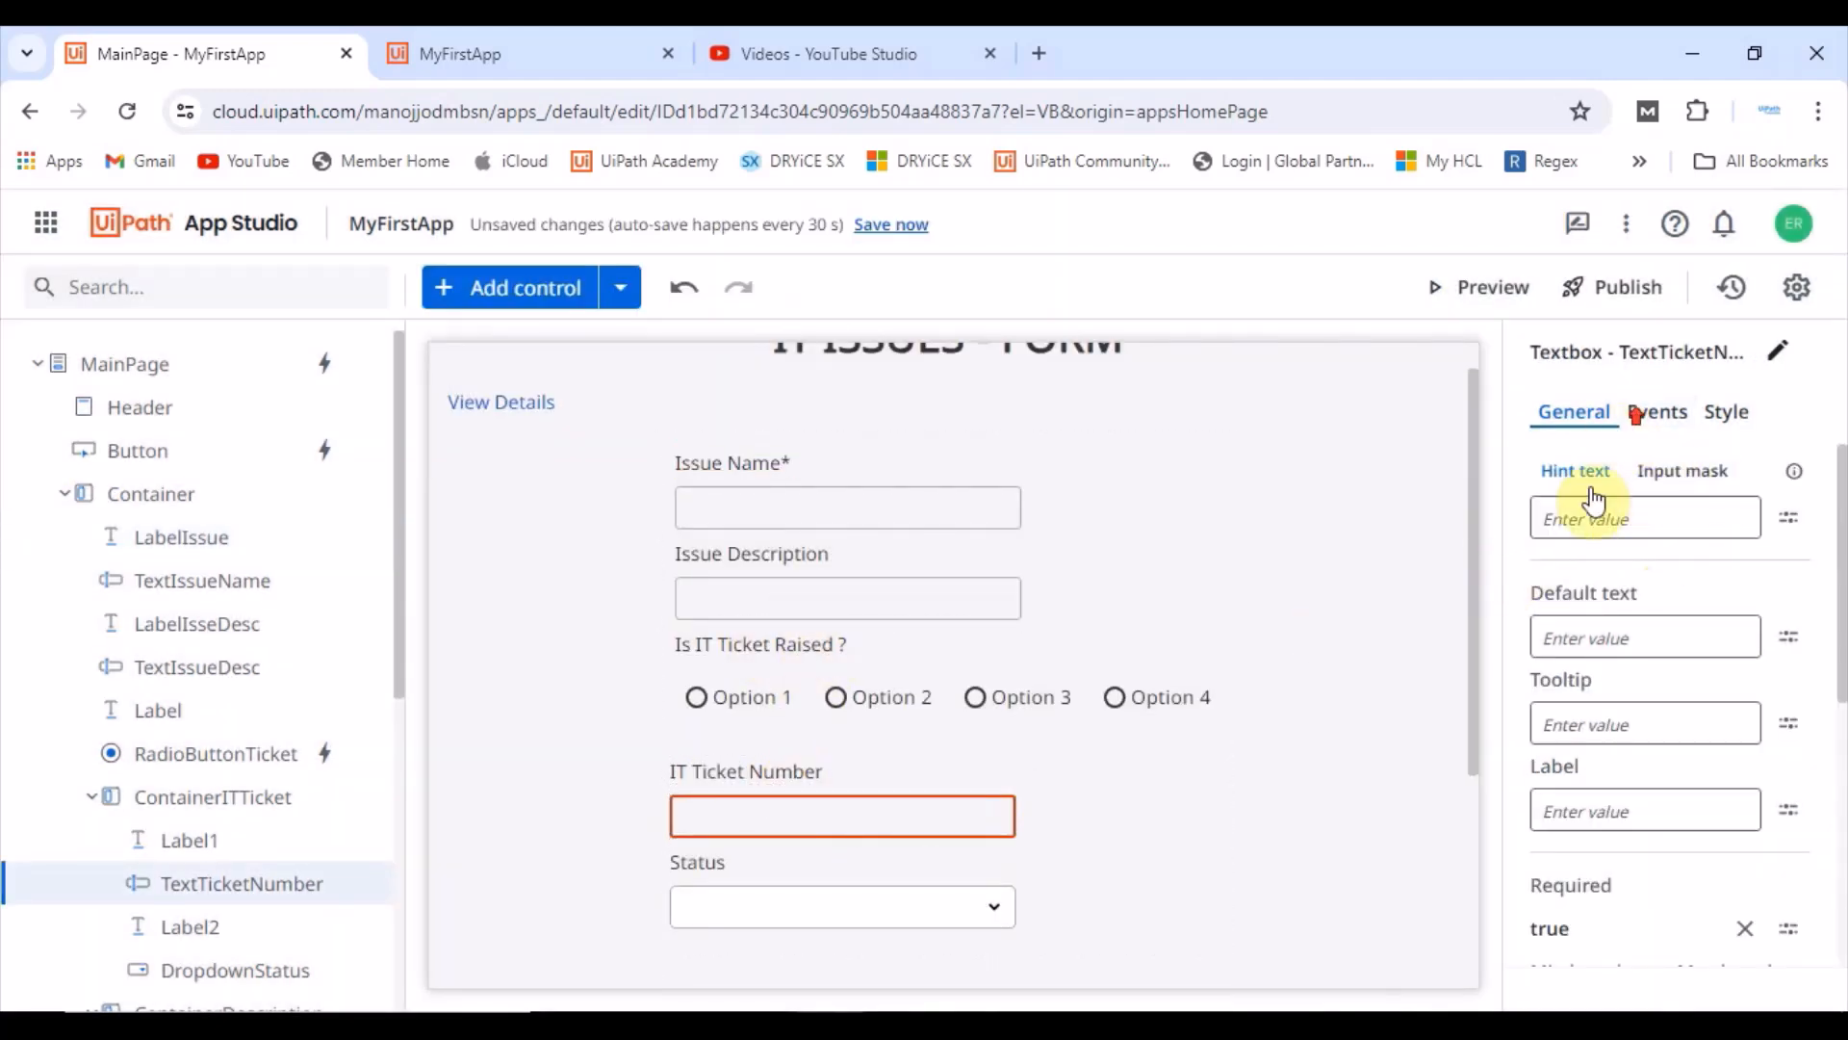
scroll(1637, 689, "down", 1)
scroll(1630, 755, "up", 1)
left_click(783, 776)
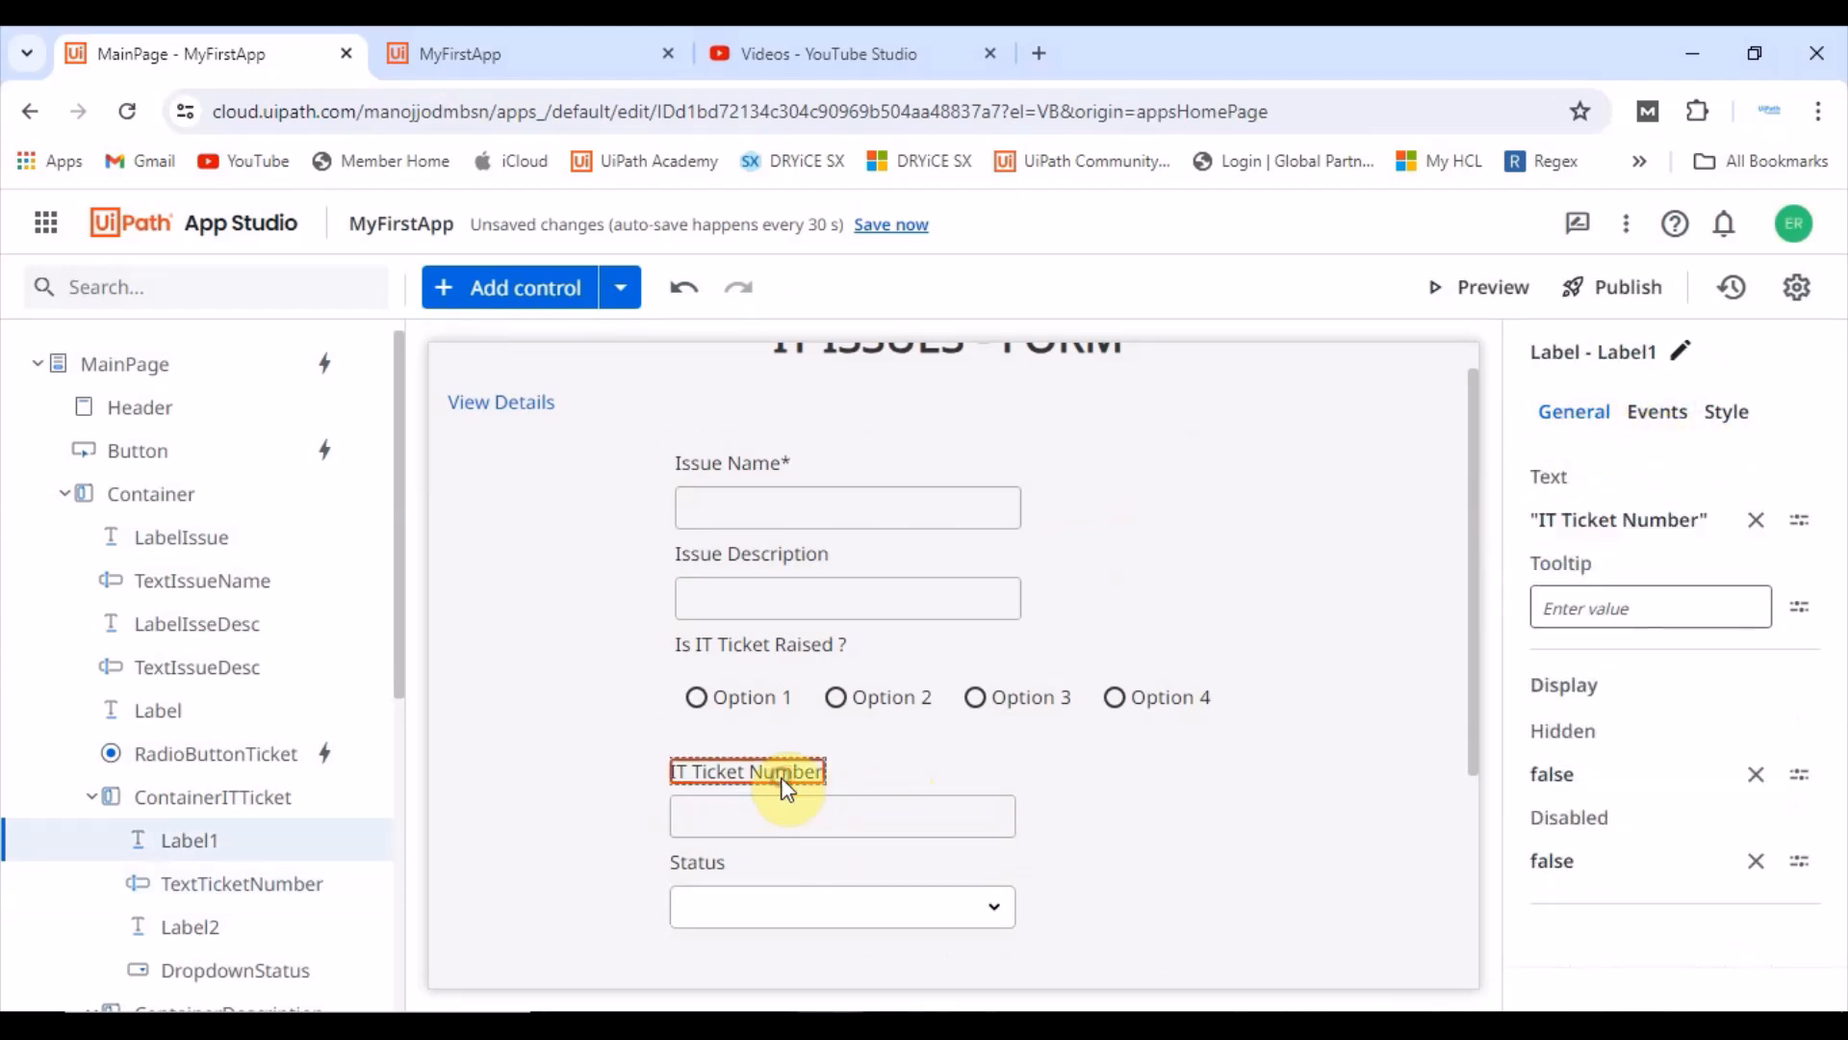
left_click(1677, 518)
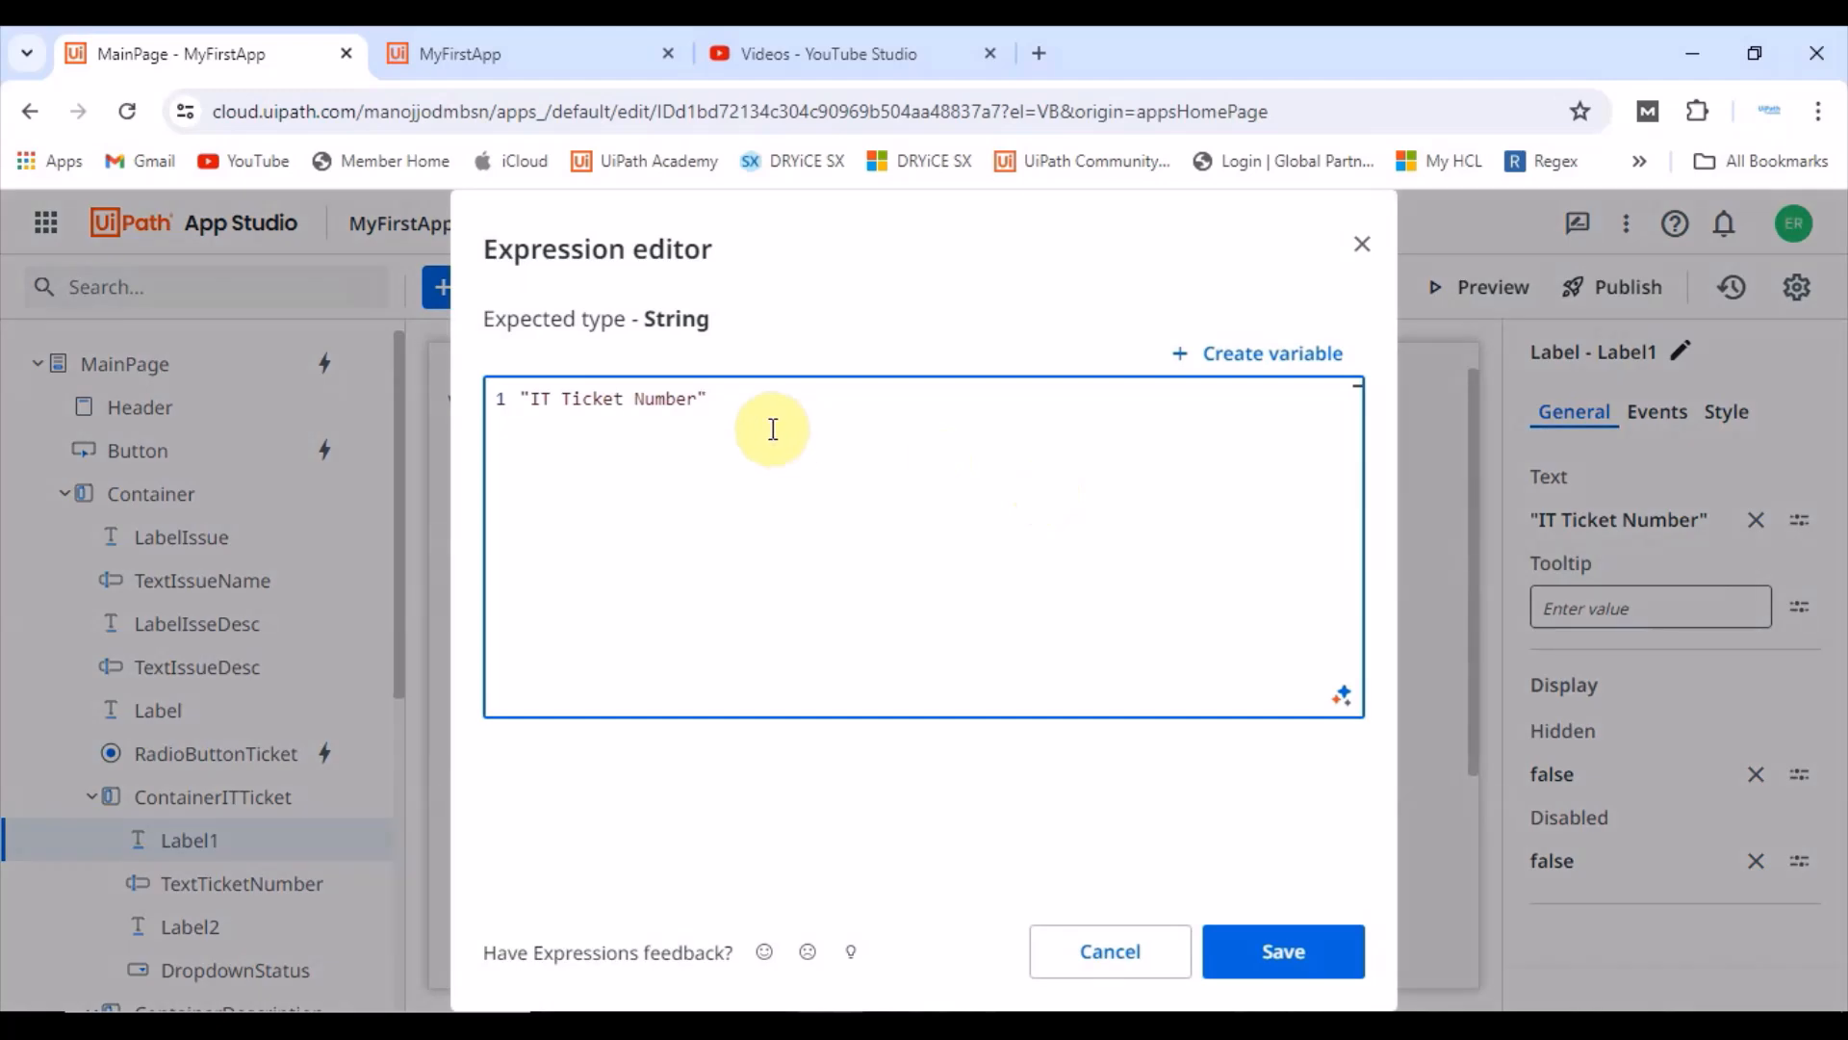
left_click(773, 429)
key("Left")
type("*")
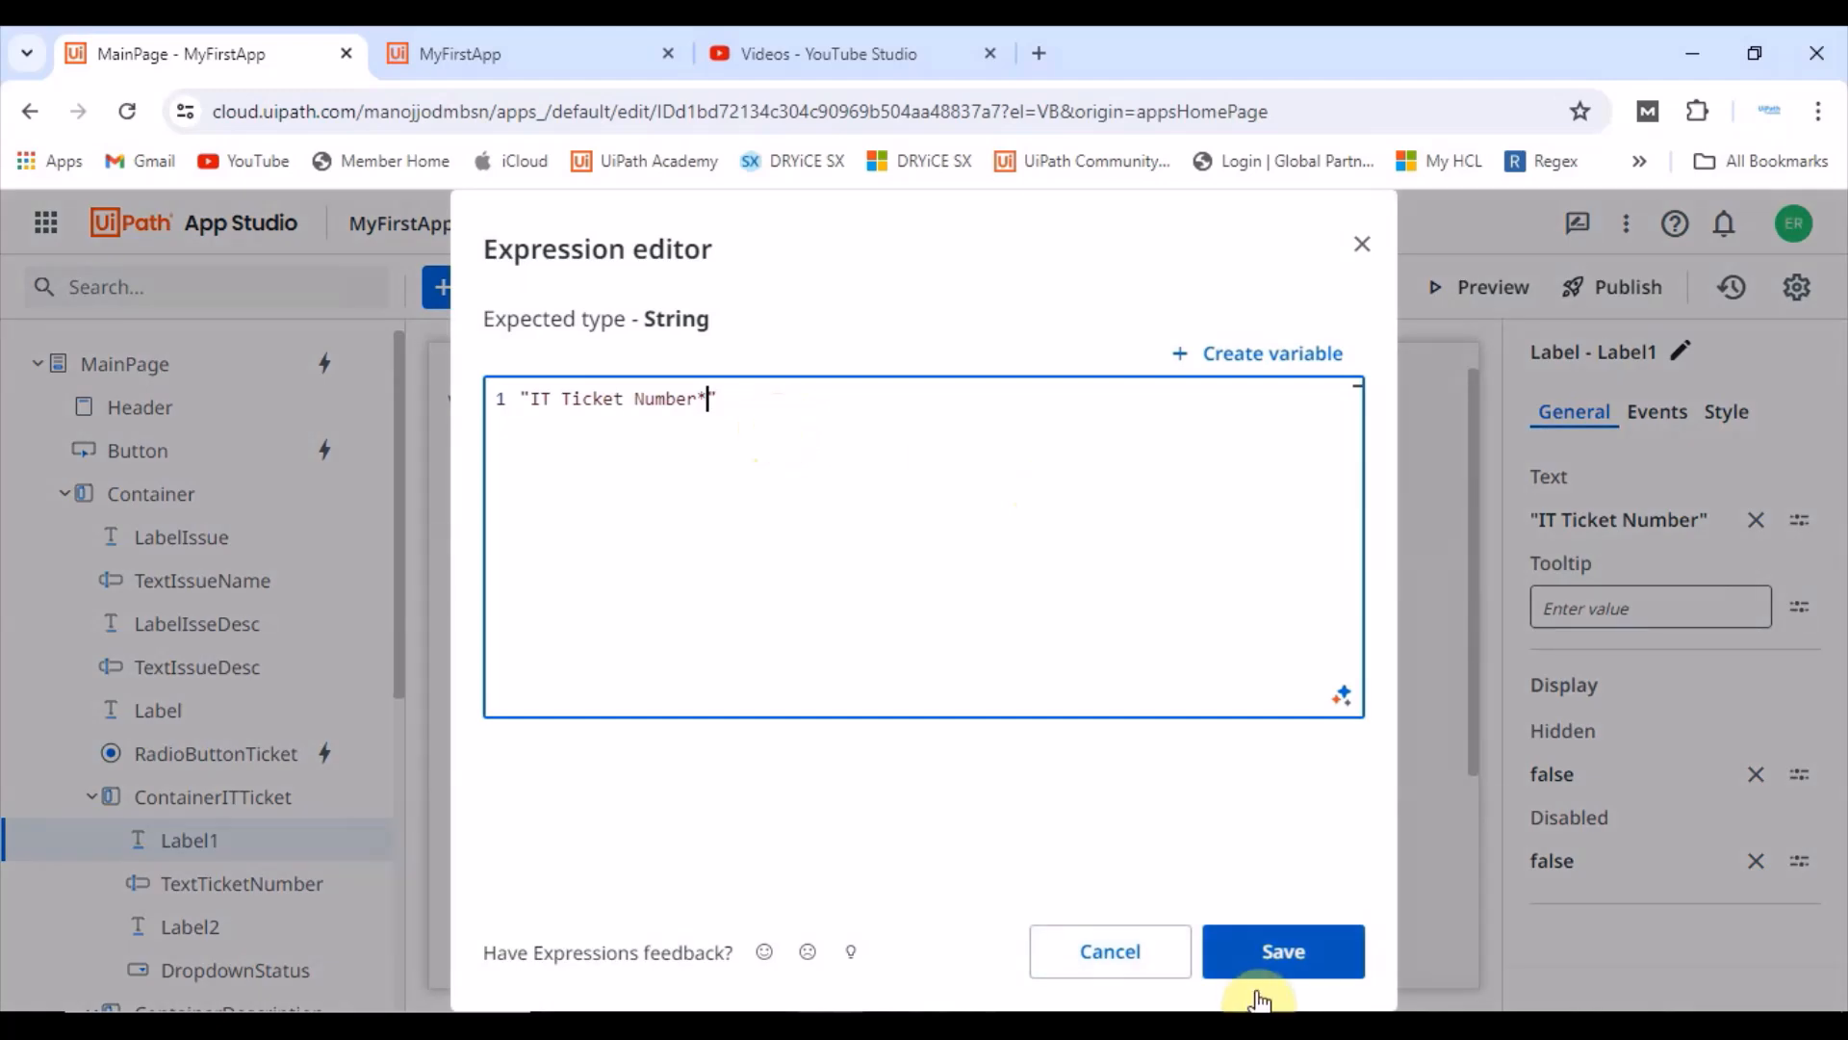
left_click(1229, 953)
Step: Change the Status label's text to "Status*"
left_click(751, 905)
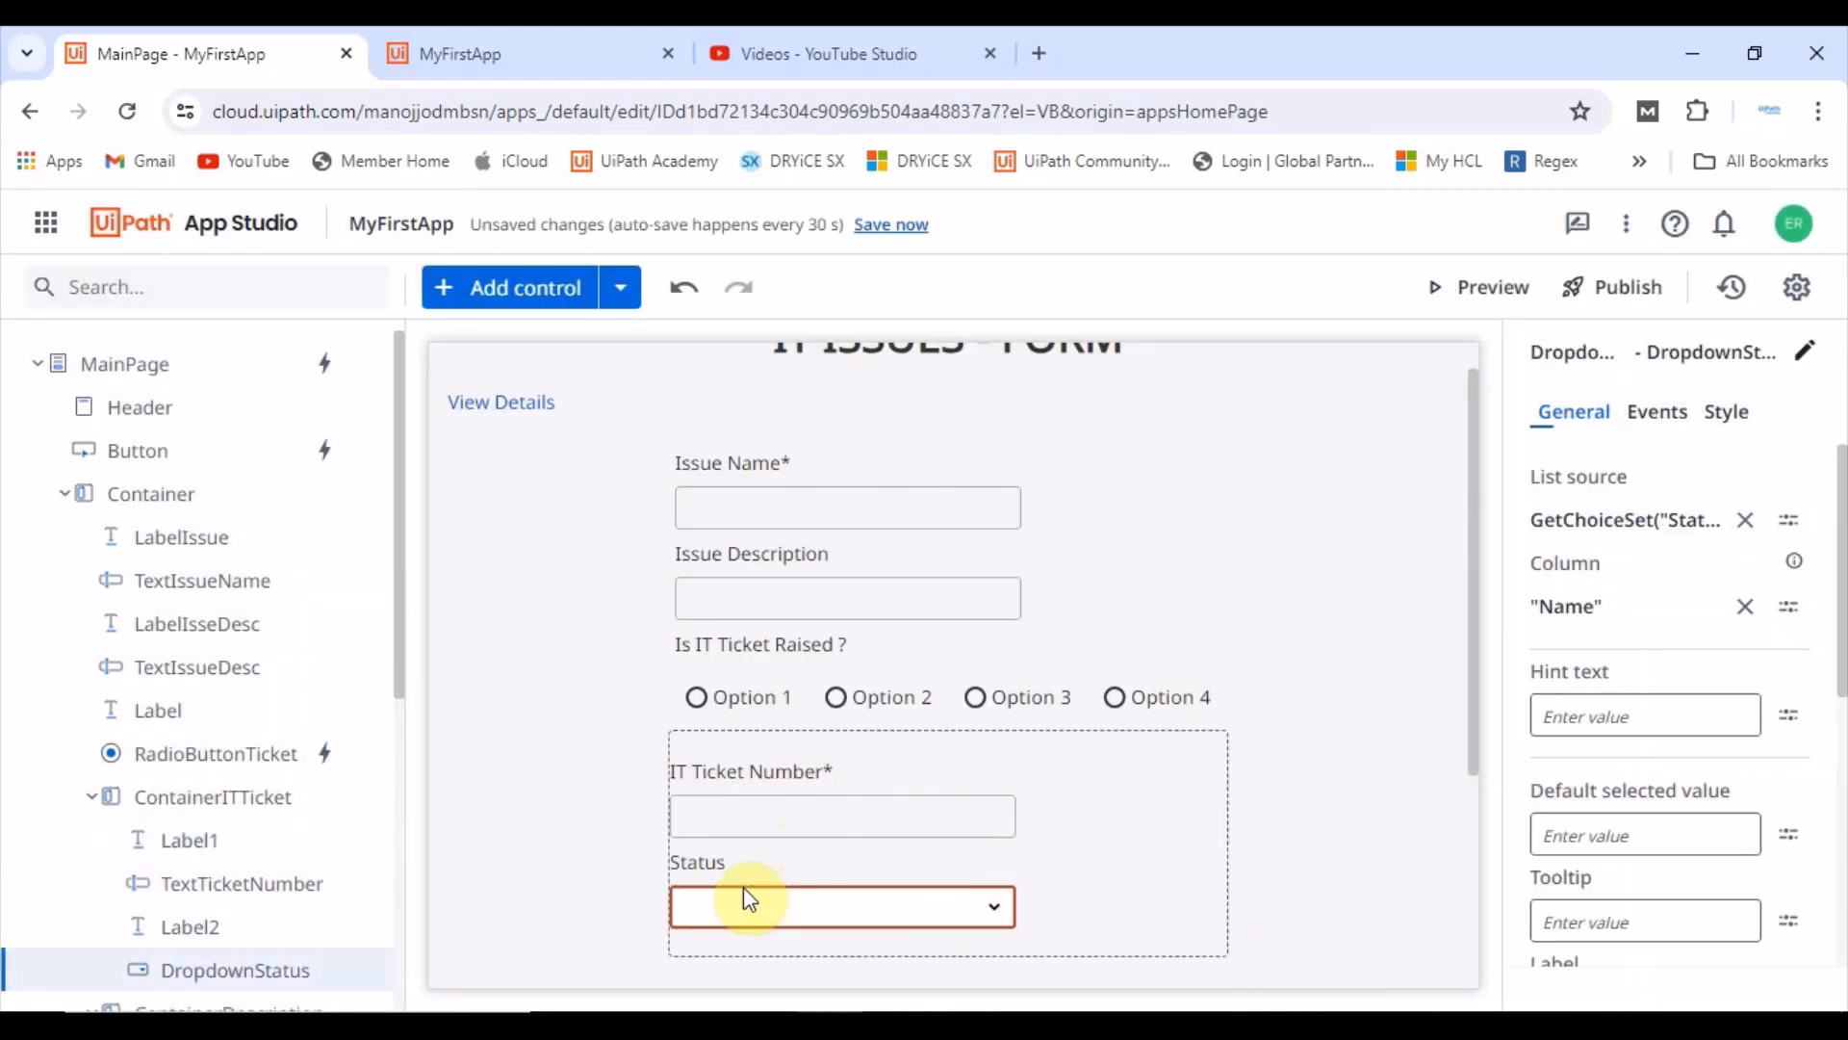
left_click(698, 863)
left_click(1671, 522)
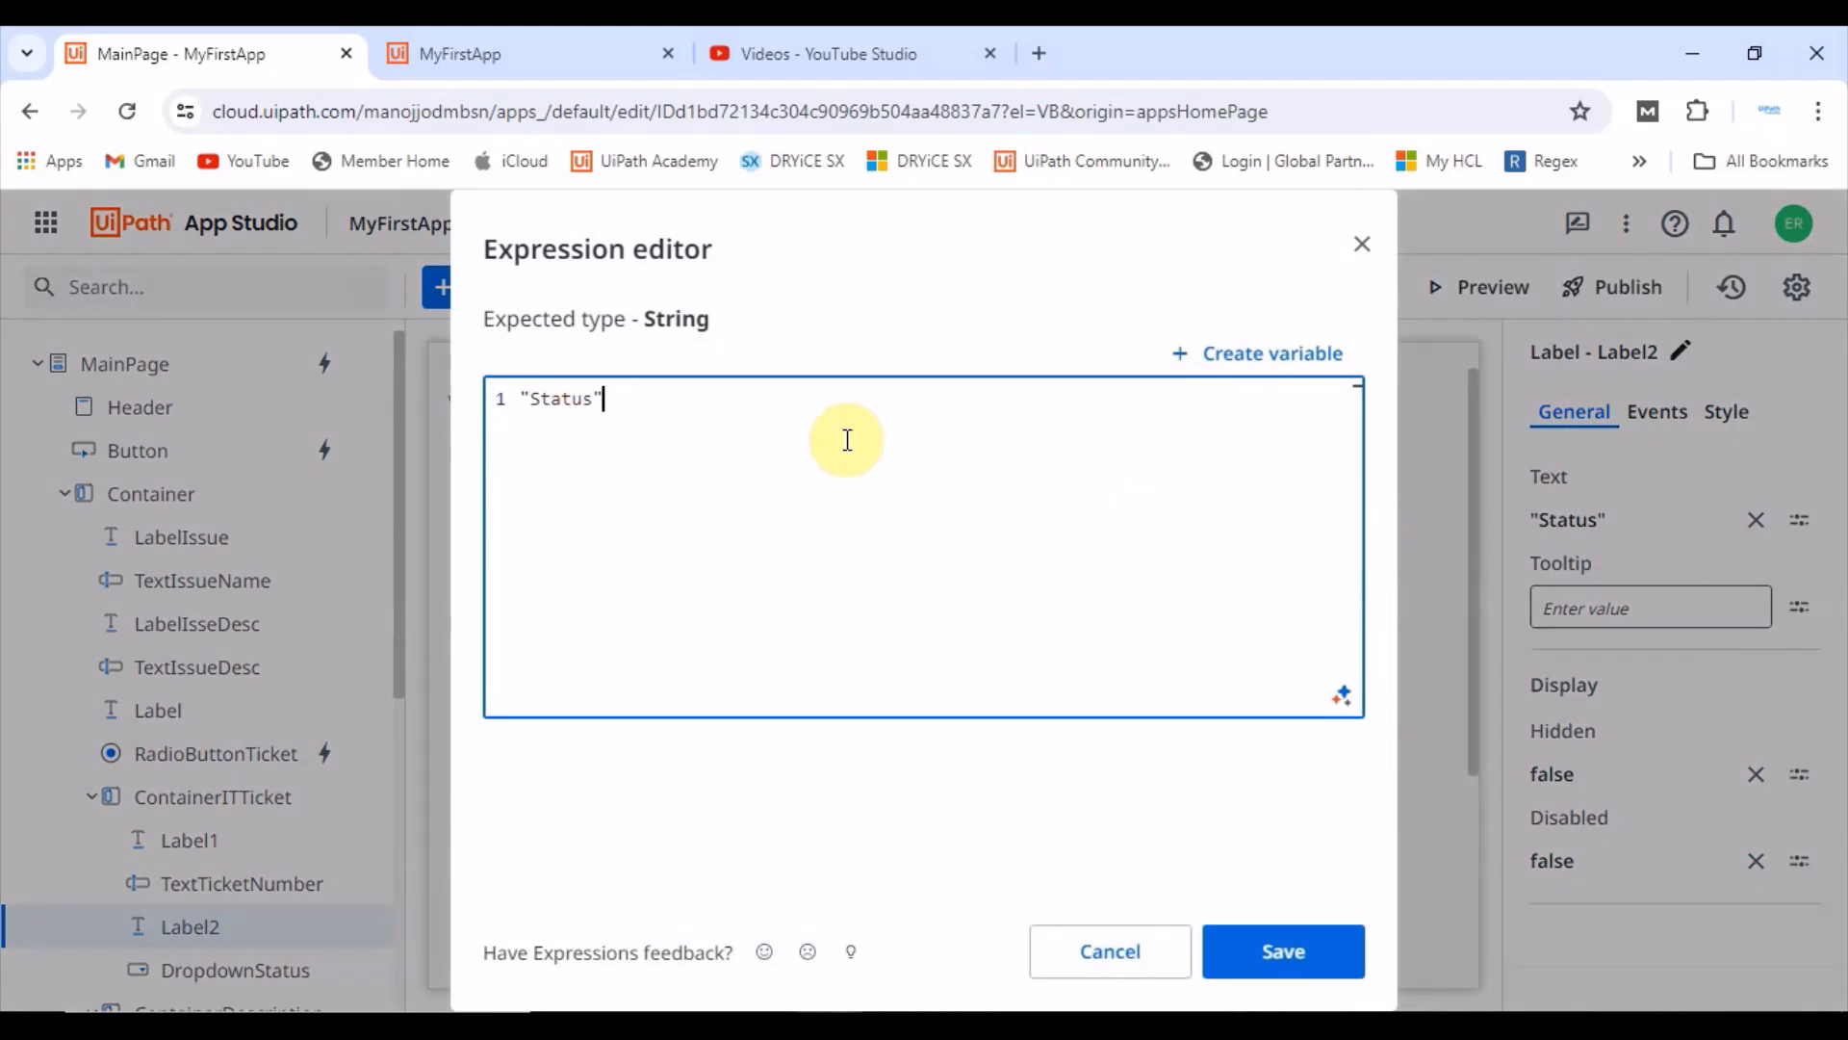
type("*")
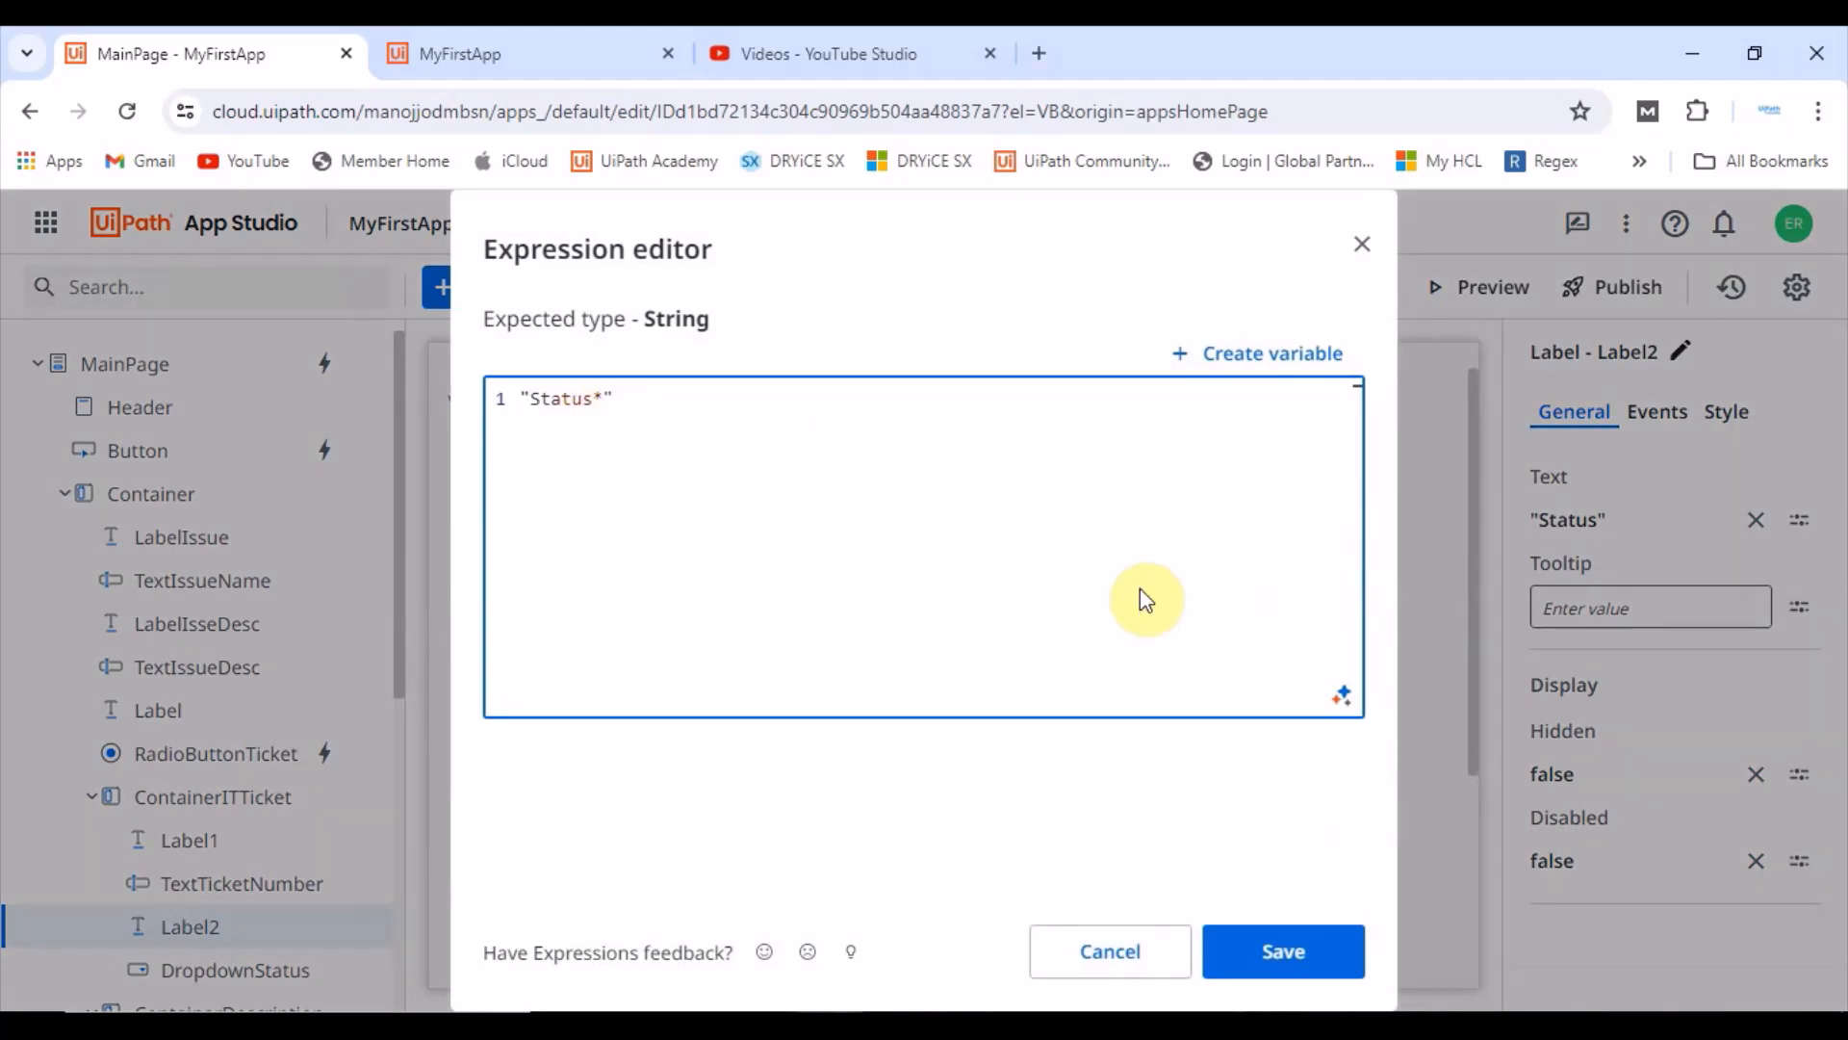
left_click(1299, 963)
Step: Open the Submit button's click event rules and review the If condition and the CreateEntityRecord values
scroll(1194, 866, "down", 2)
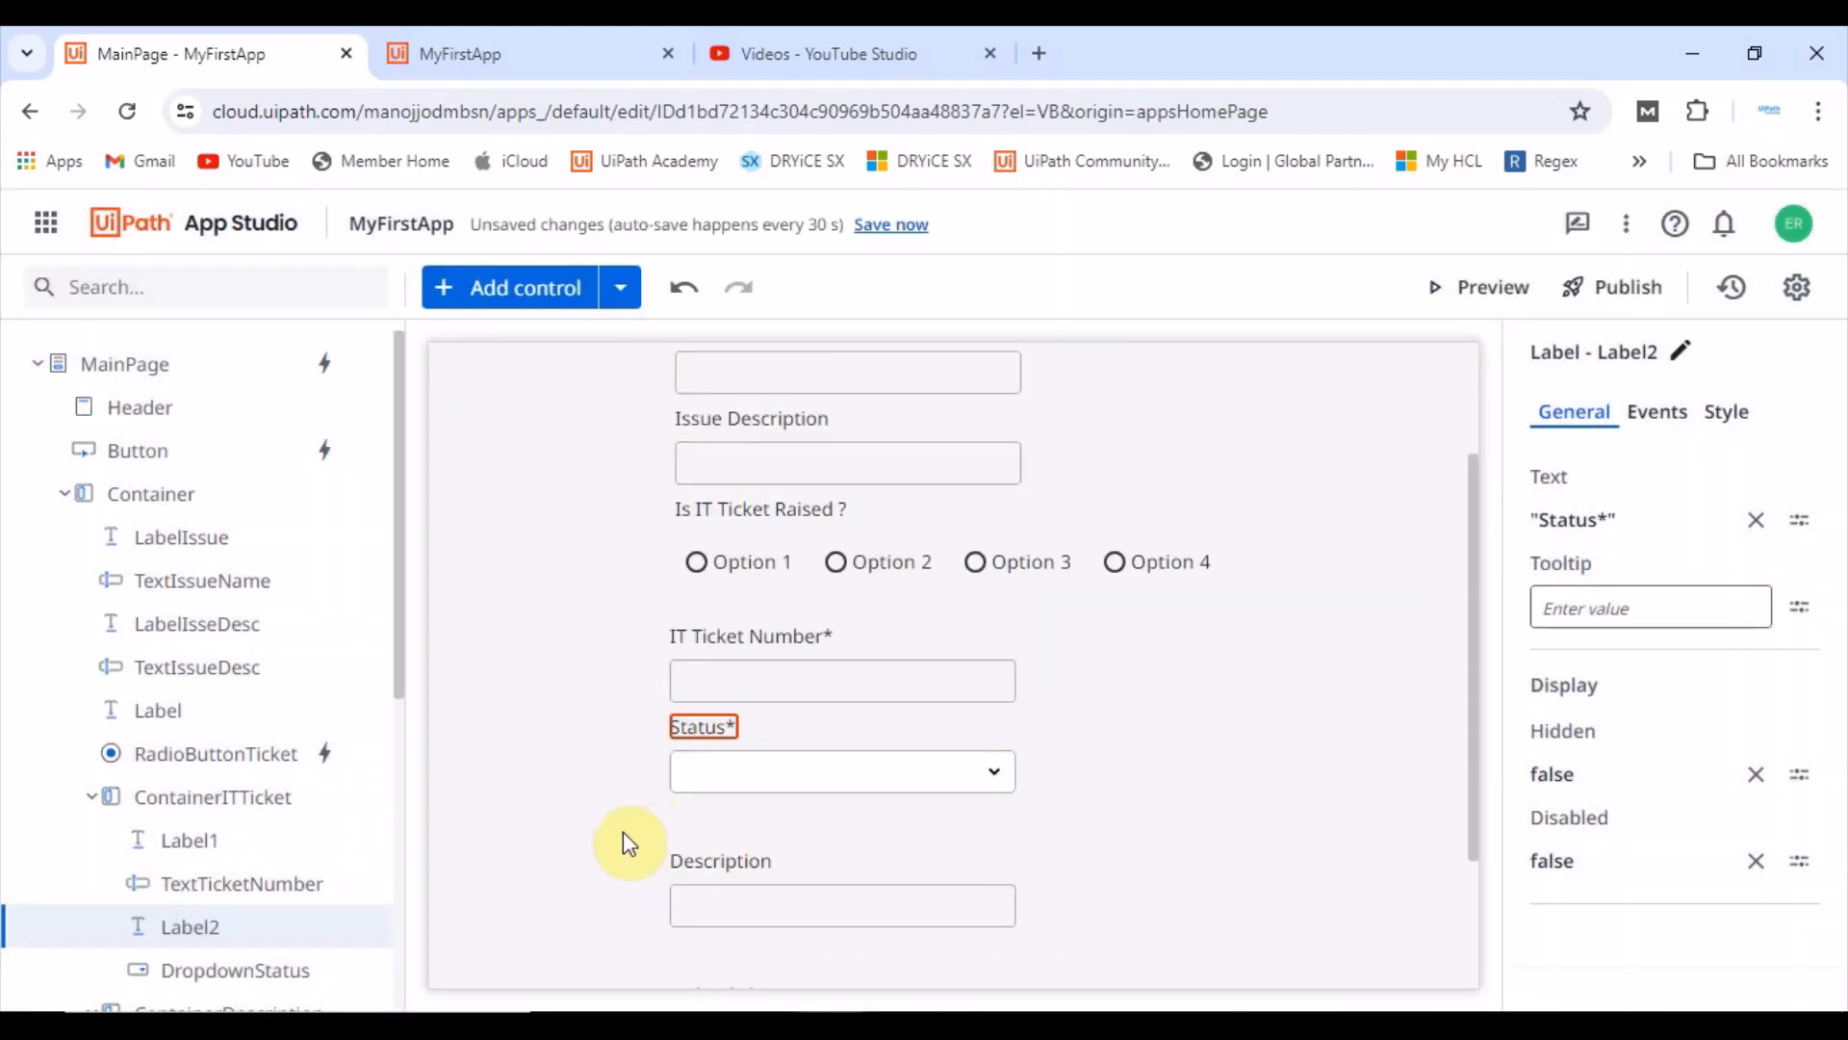
scroll(622, 832, "down", 2)
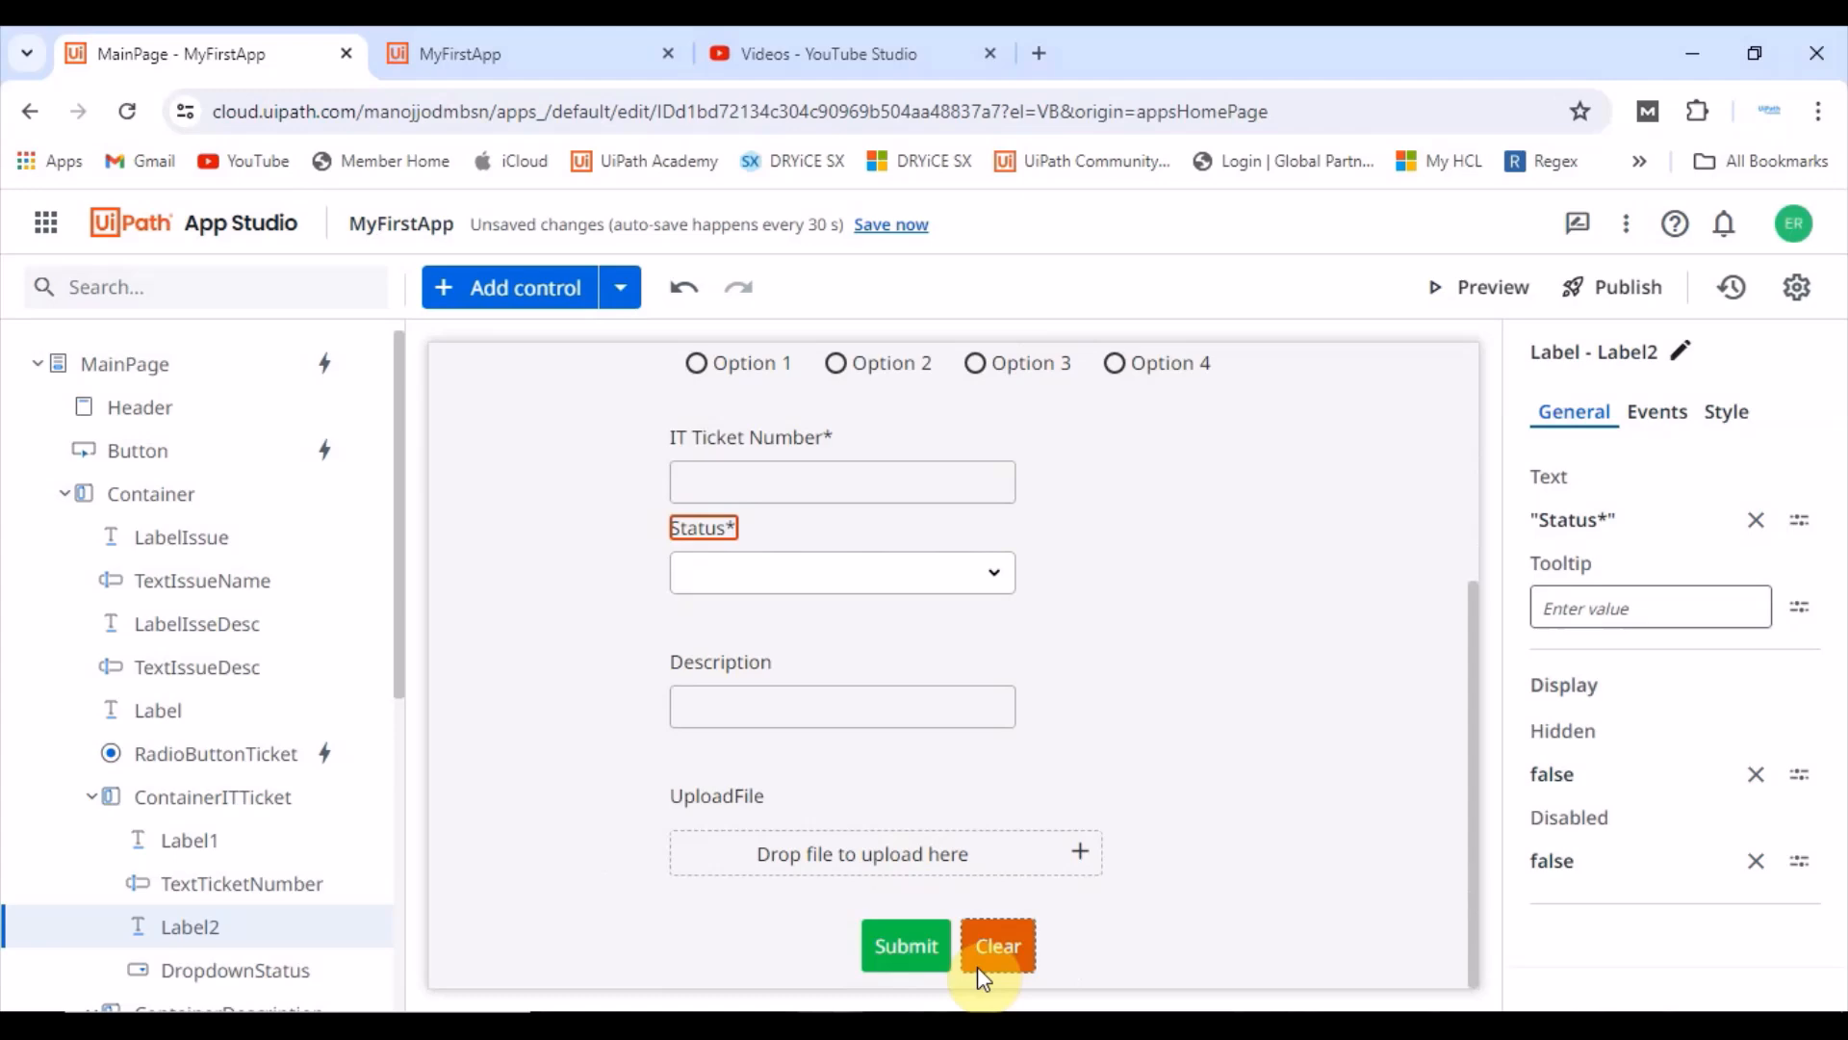
left_click(905, 946)
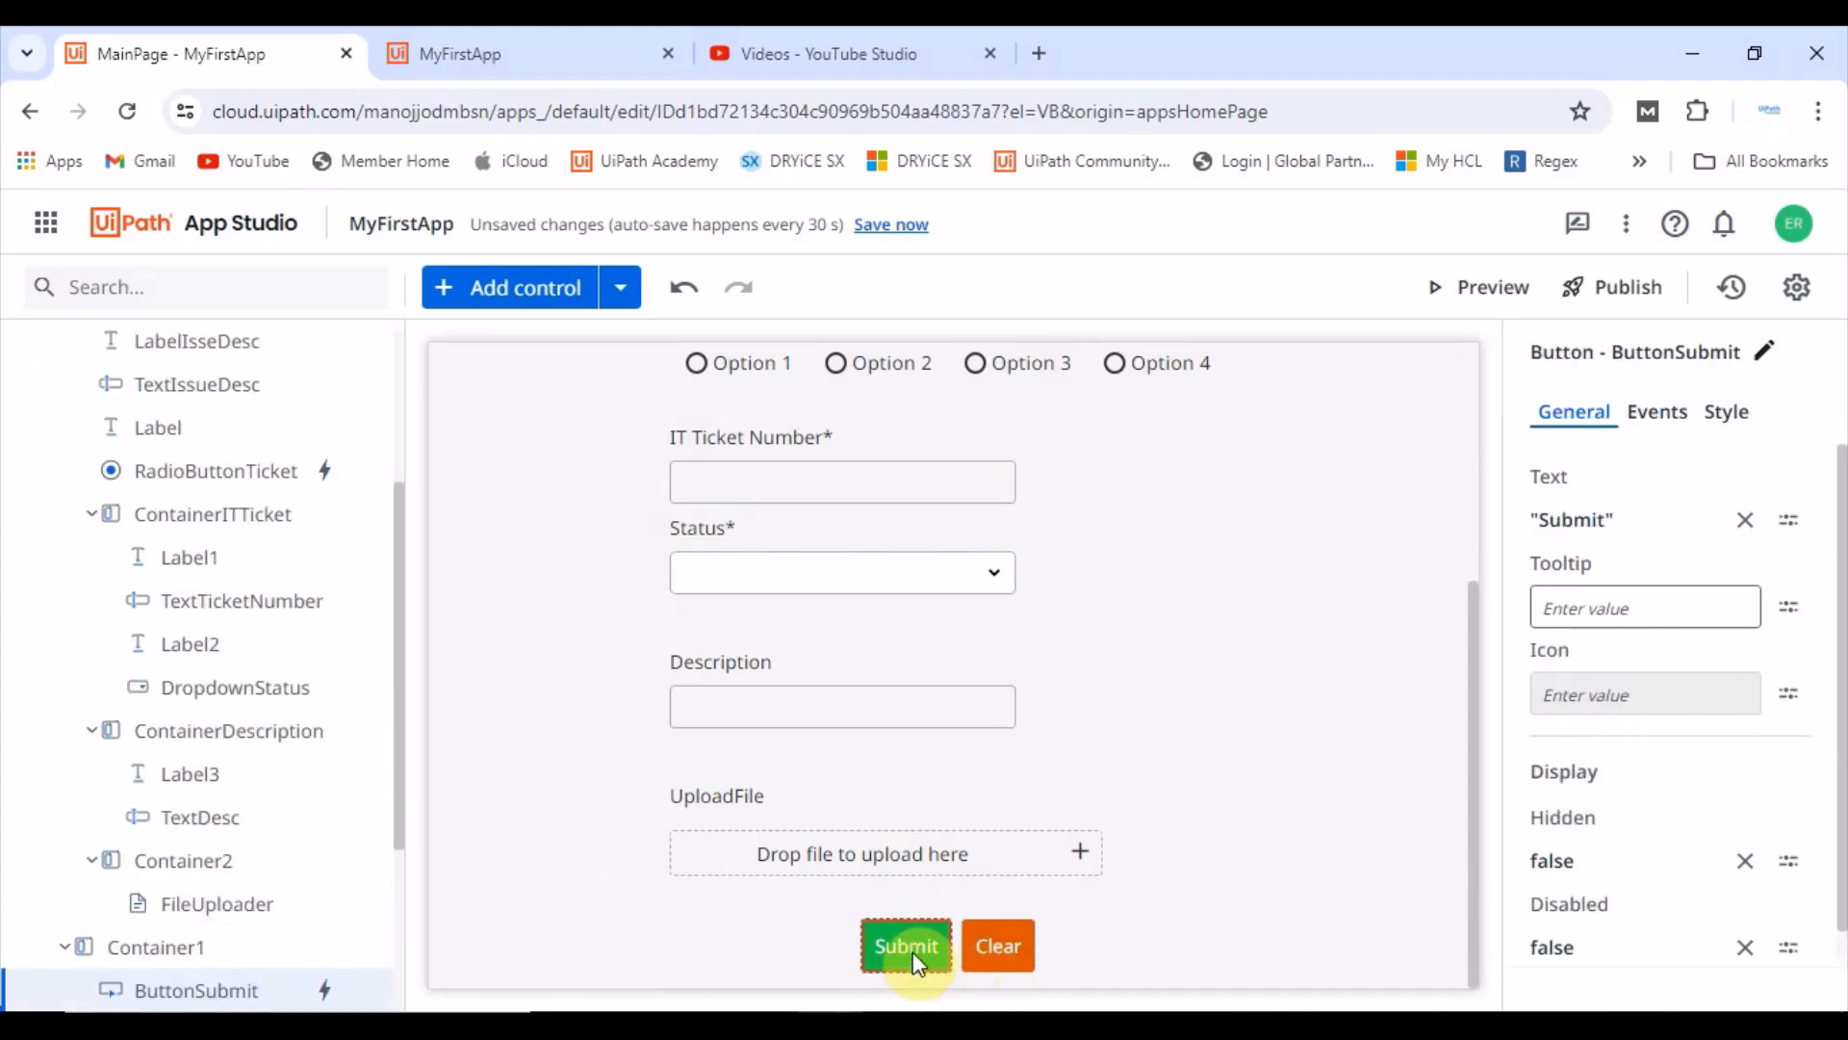
left_click(1658, 412)
left_click(1656, 557)
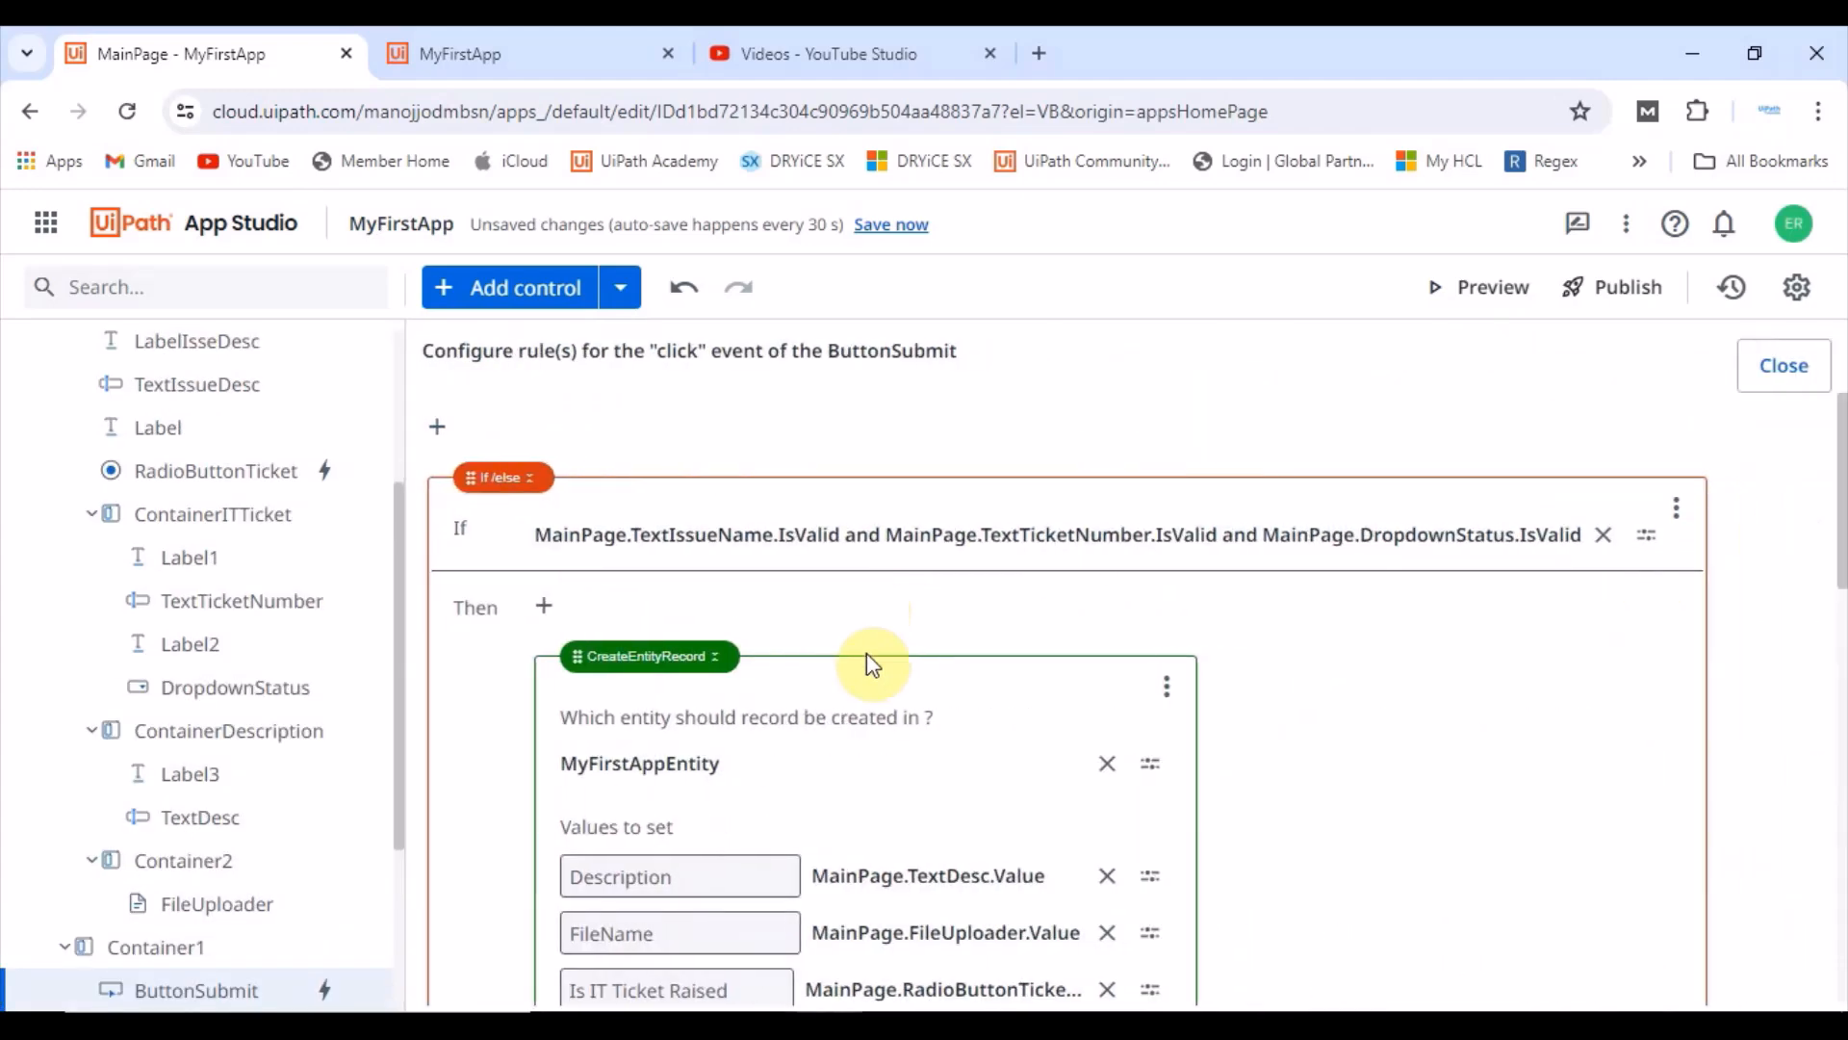
scroll(532, 765, "down", 2)
scroll(564, 781, "up", 2)
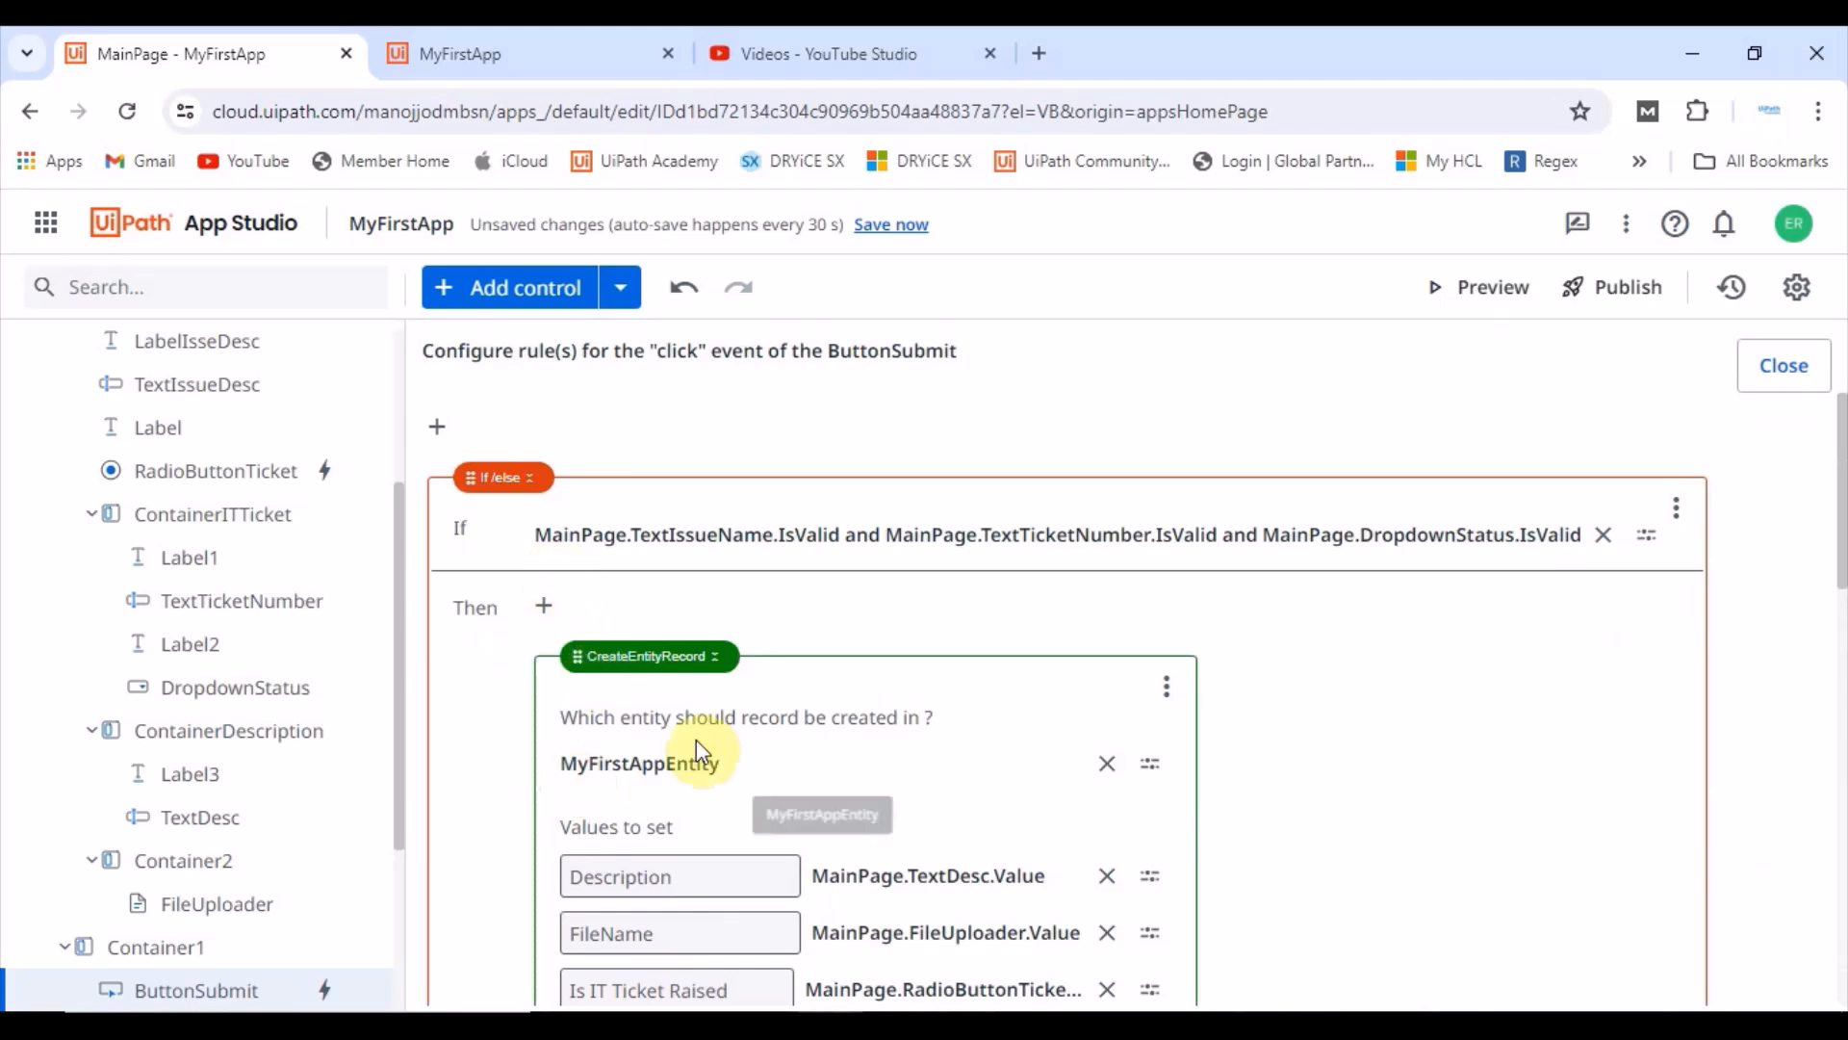
scroll(962, 674, "down", 2)
scroll(913, 575, "down", 2)
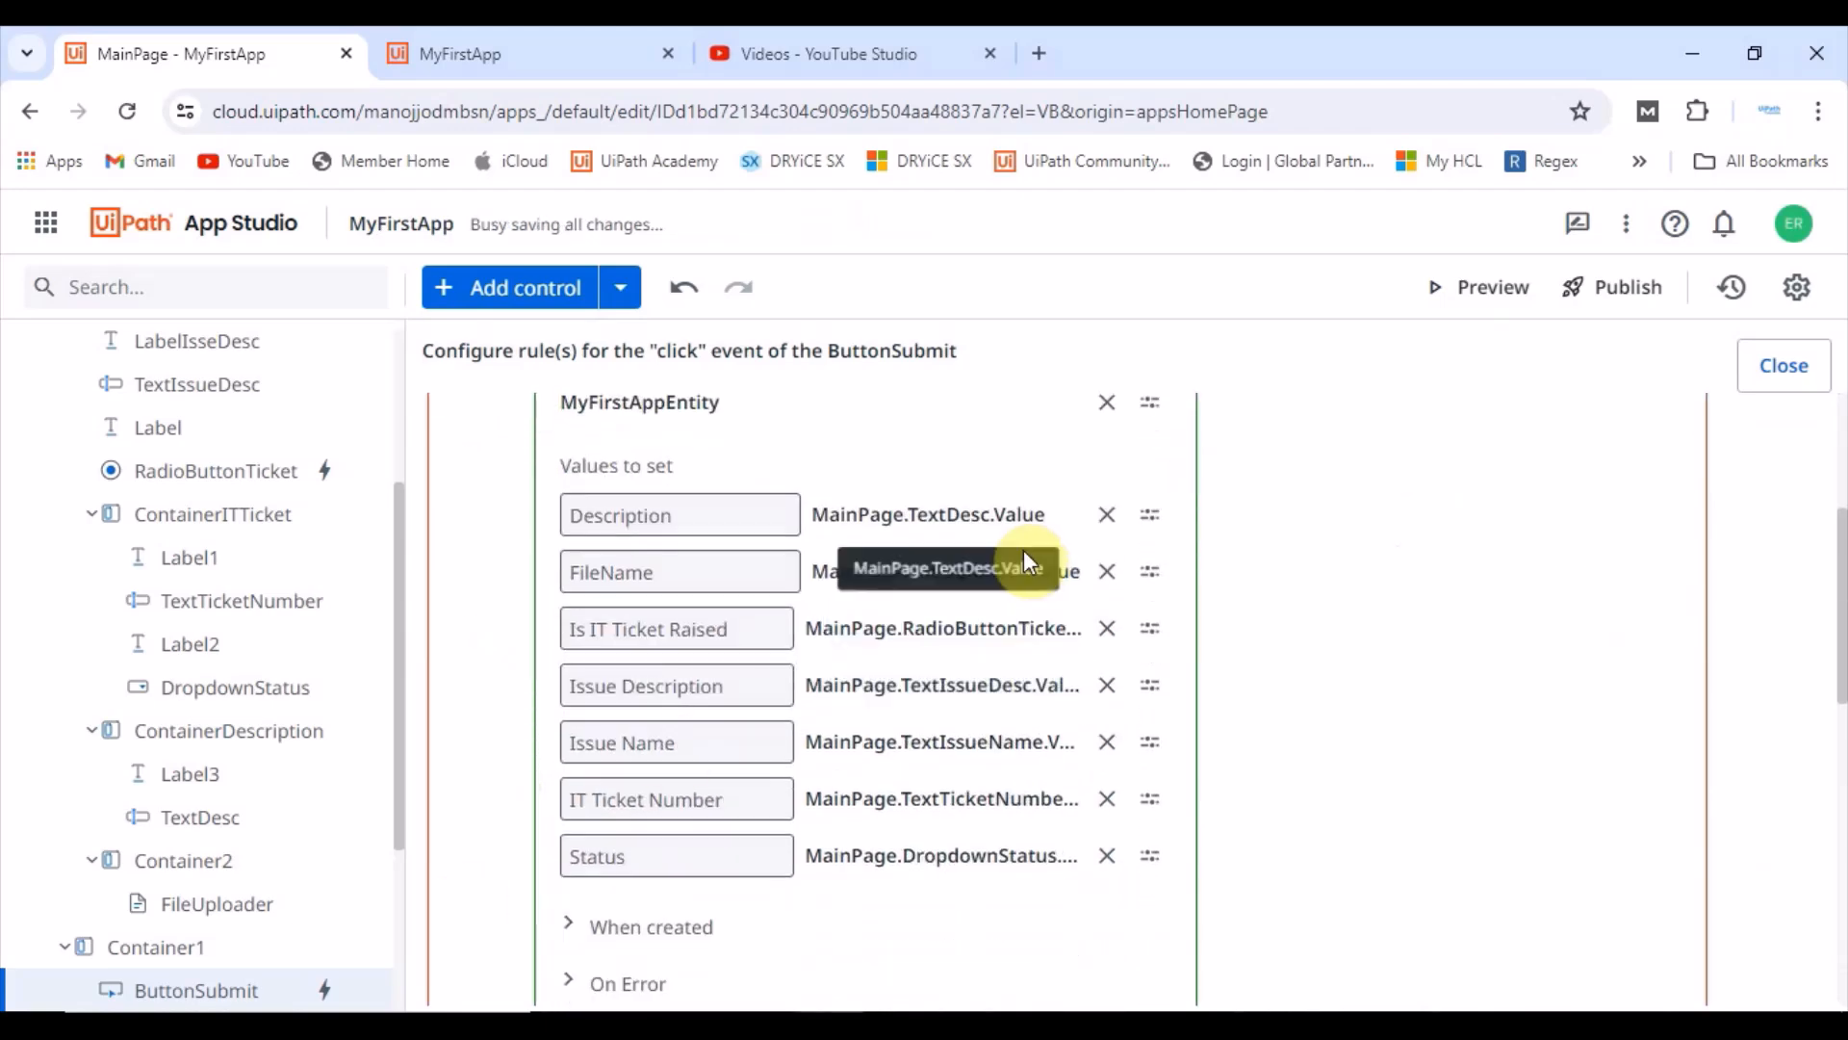
scroll(883, 794, "up", 4)
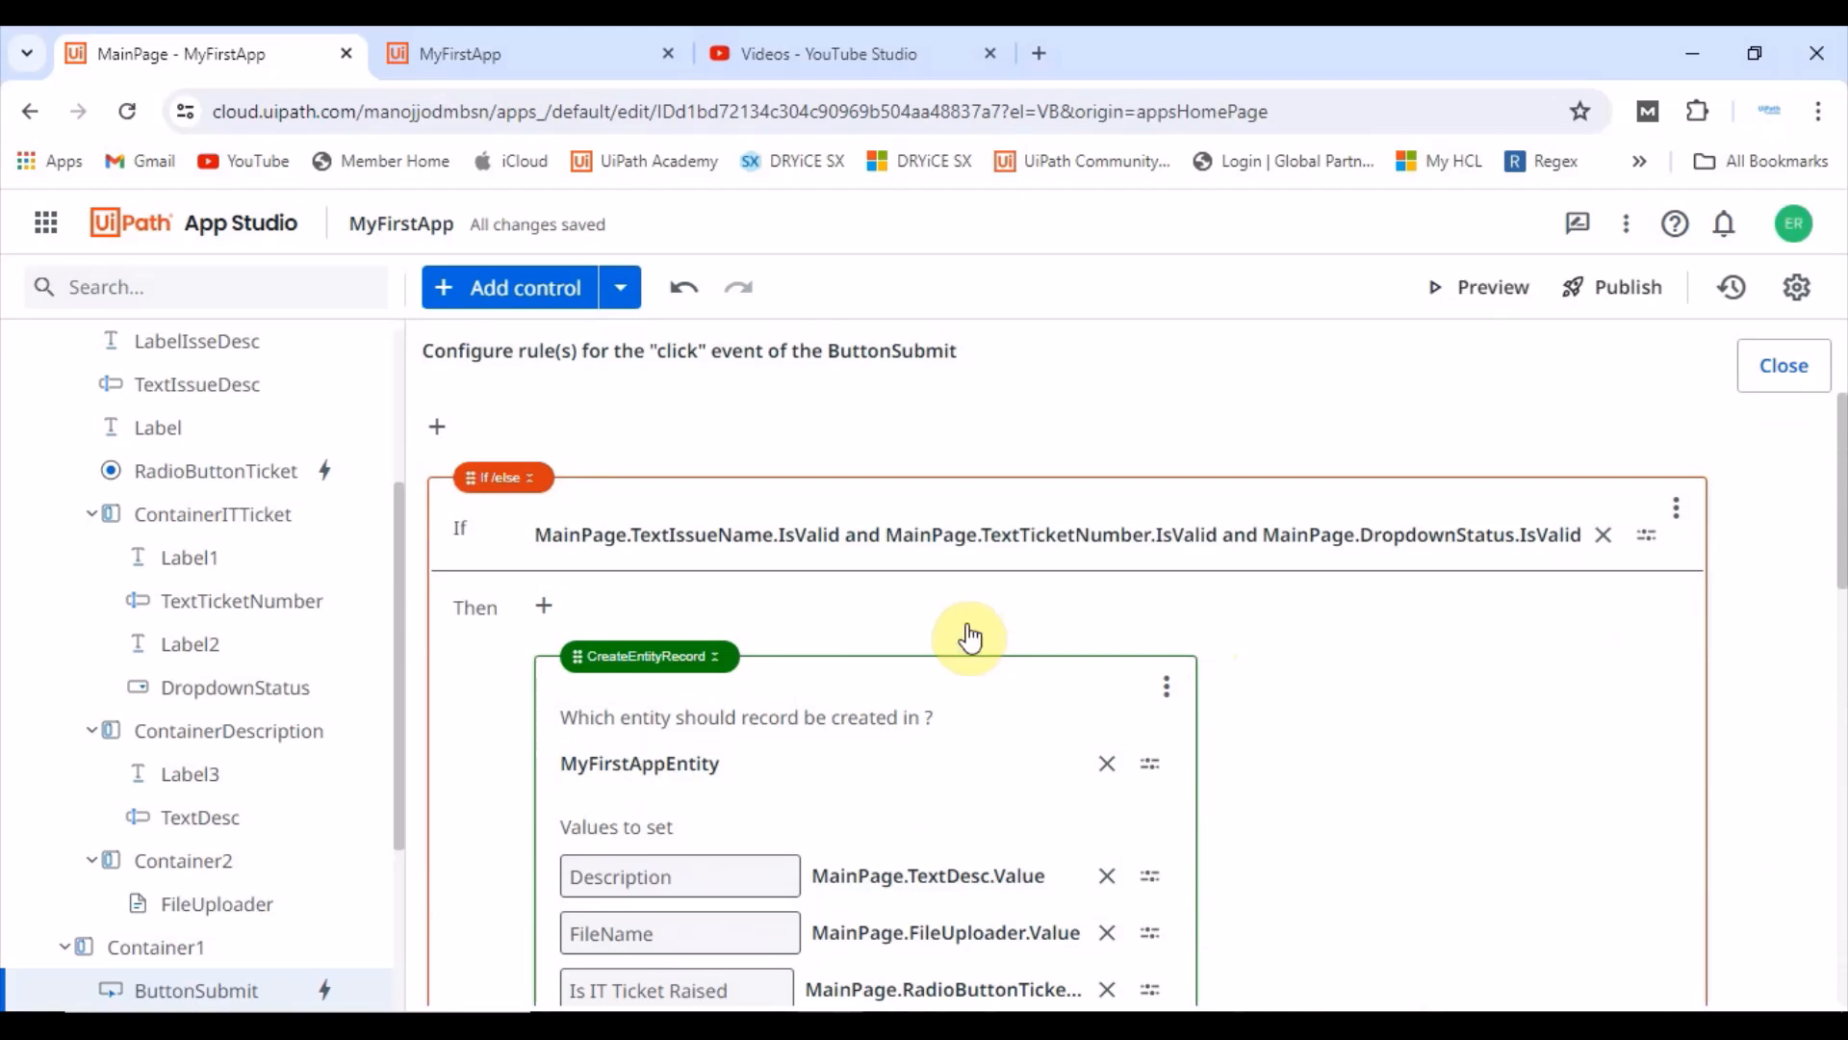
Step: Open the Submit rule's If condition in the expression editor and examine the IsValid checks on the three required fields
left_click(539, 535)
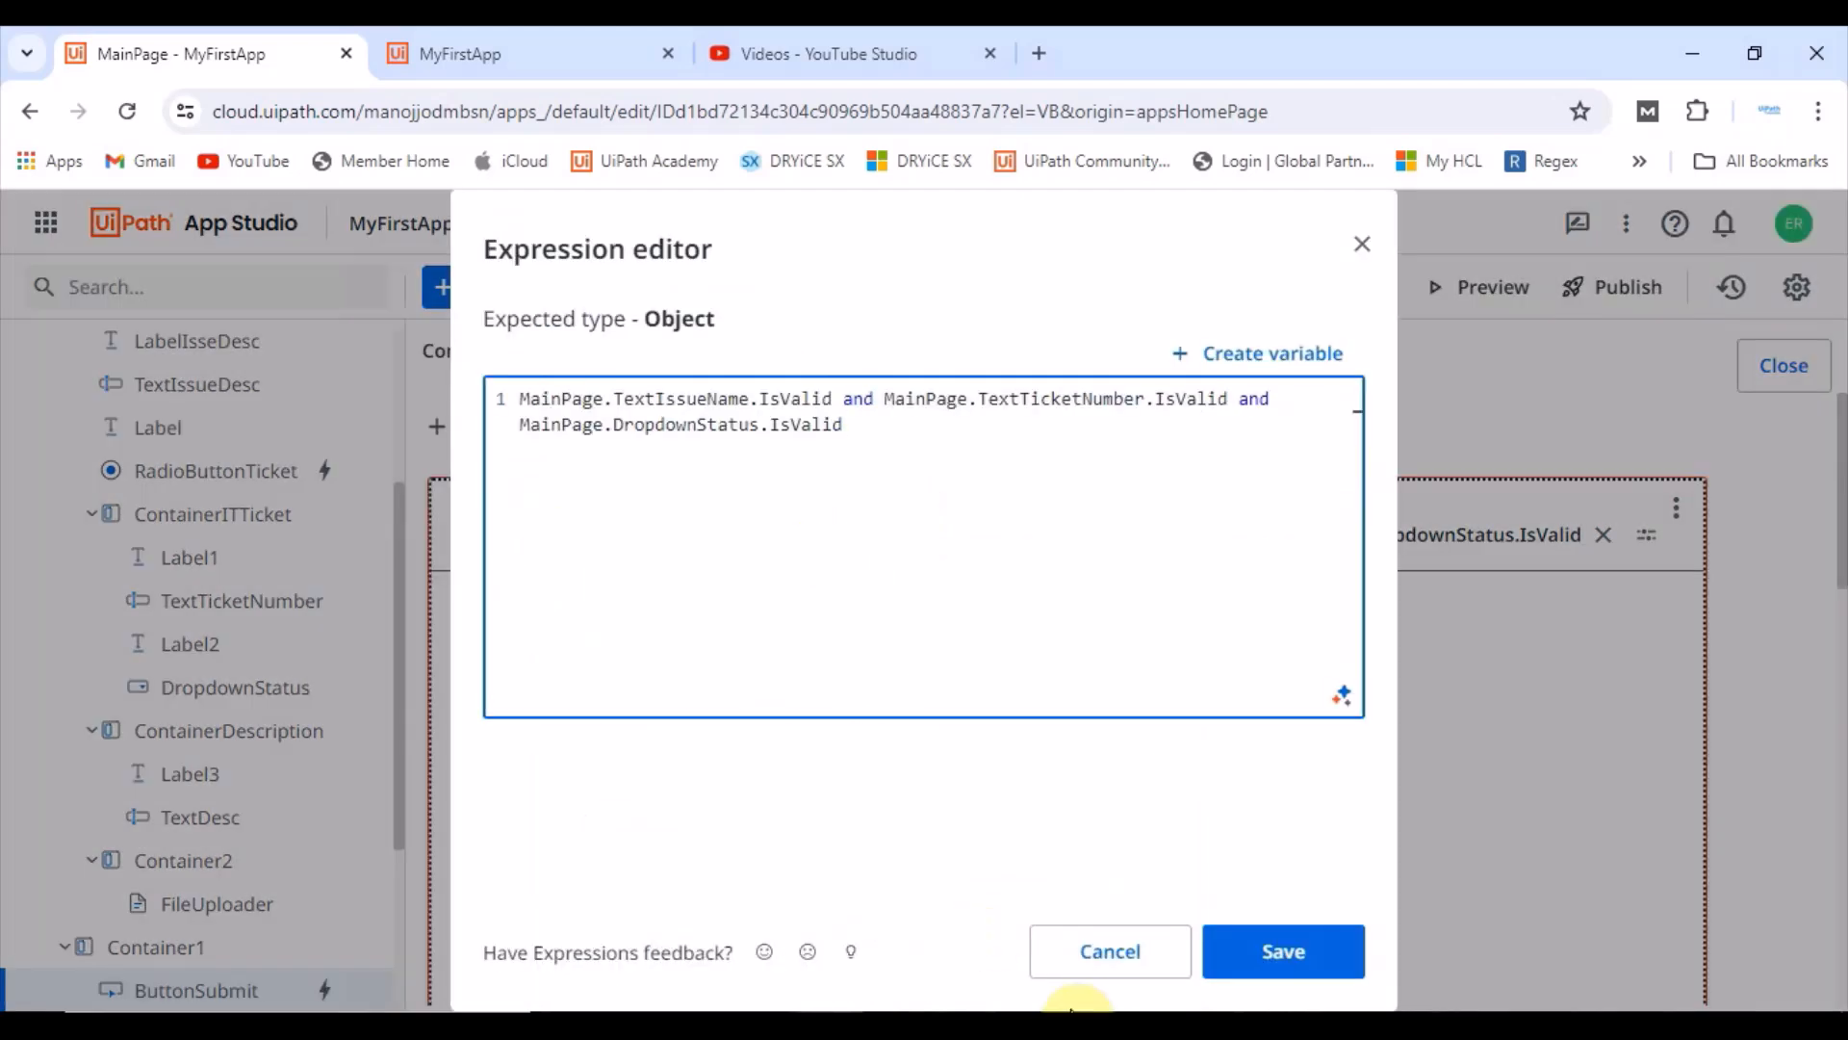
left_click(1102, 957)
left_click(1520, 542)
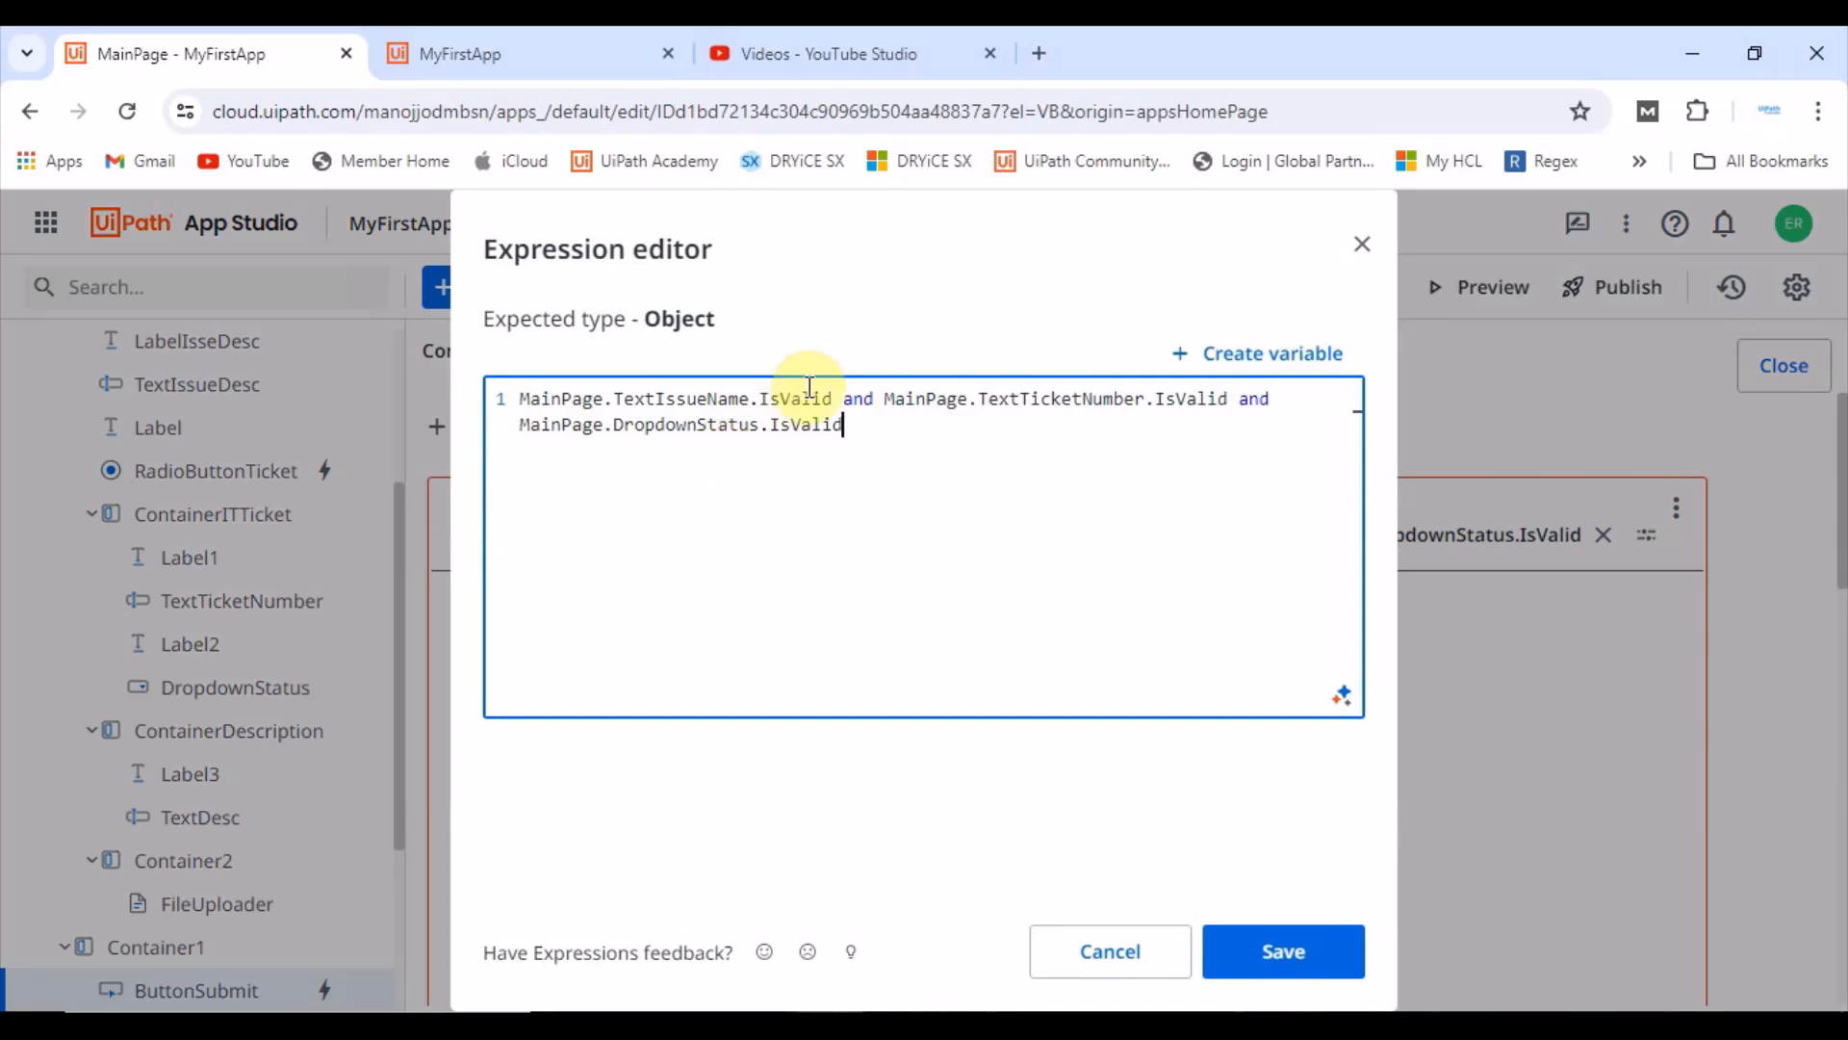
double_click(812, 398)
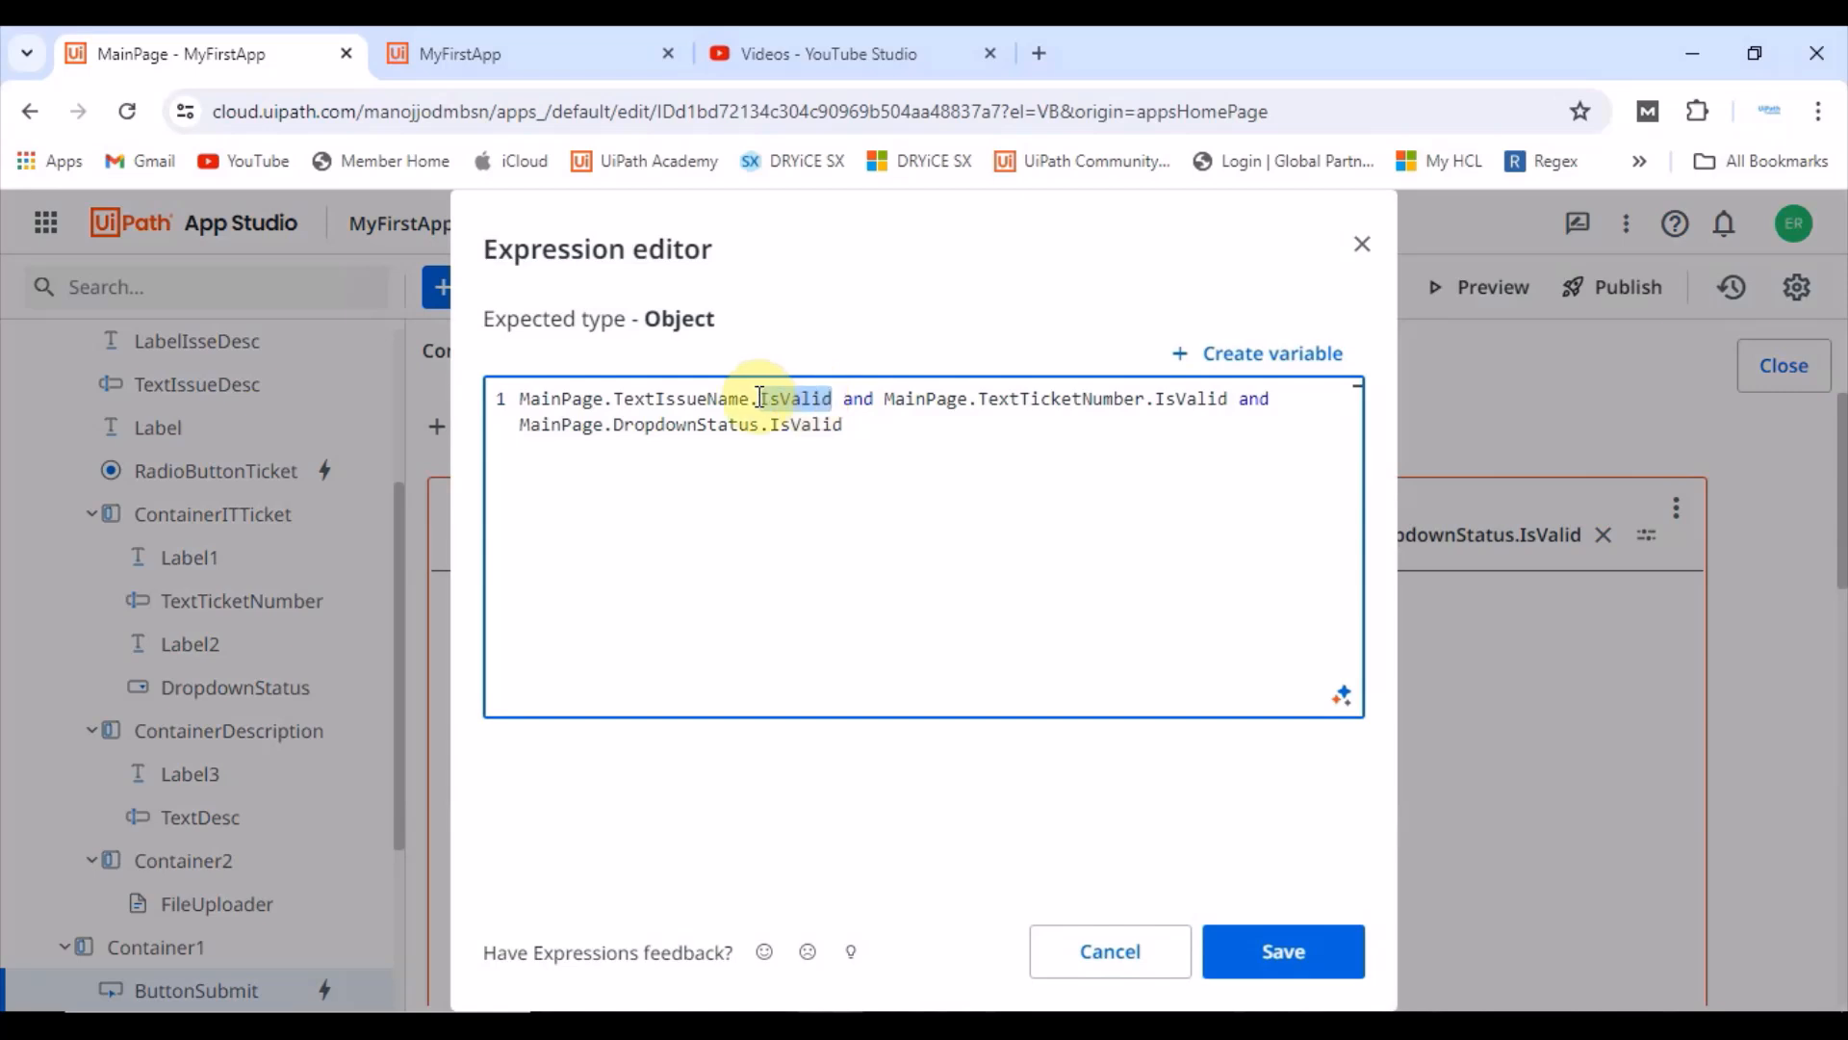
double_click(677, 399)
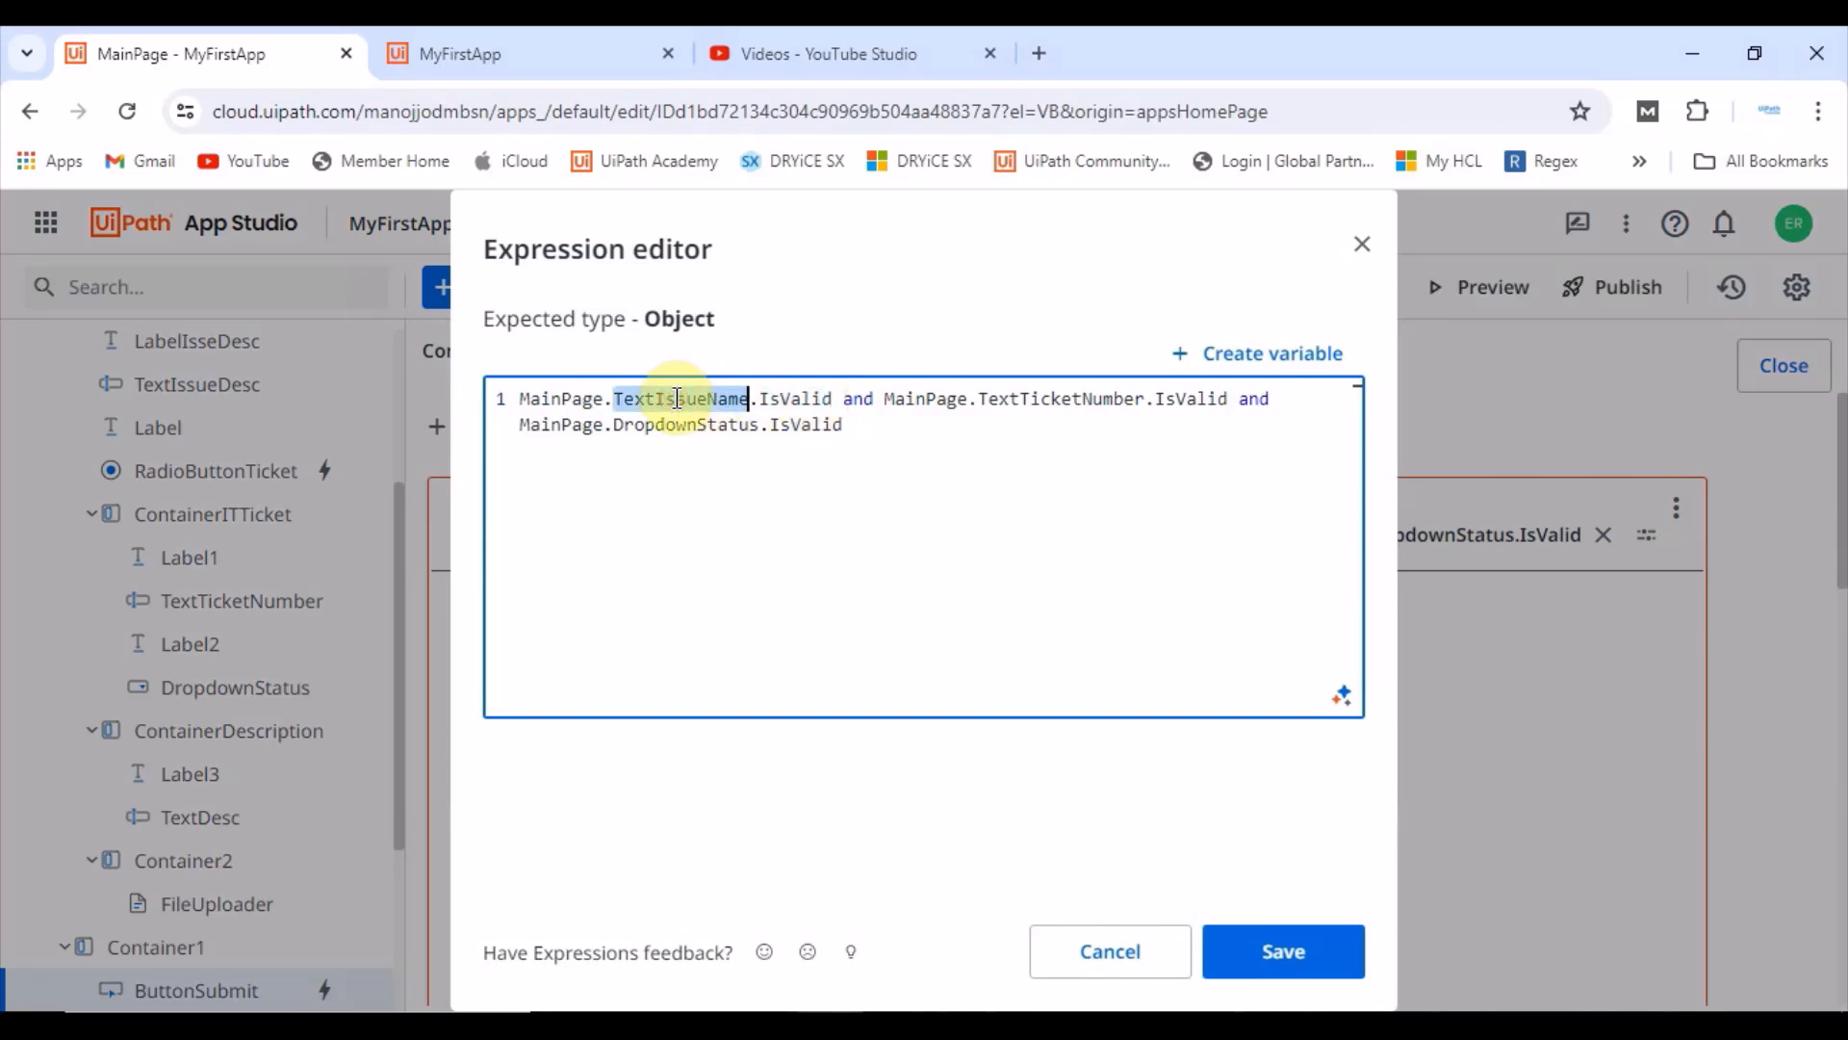
double_click(811, 399)
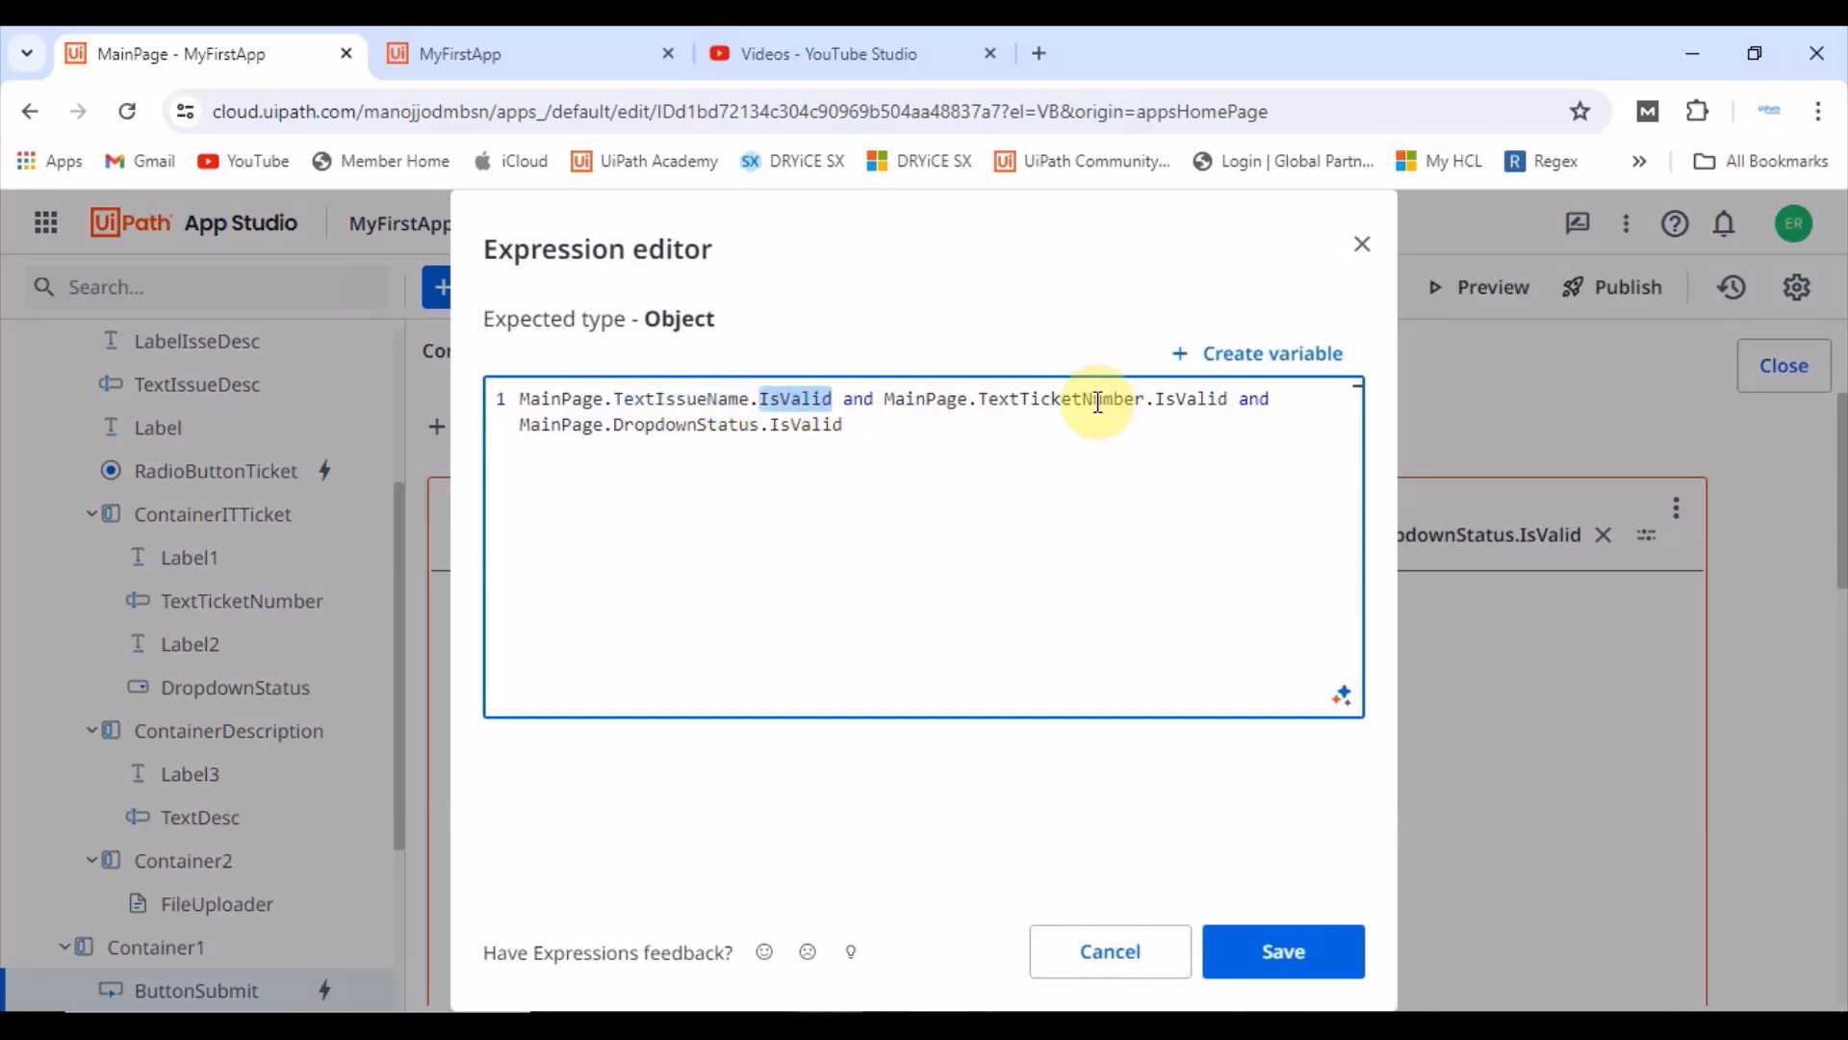
double_click(1097, 400)
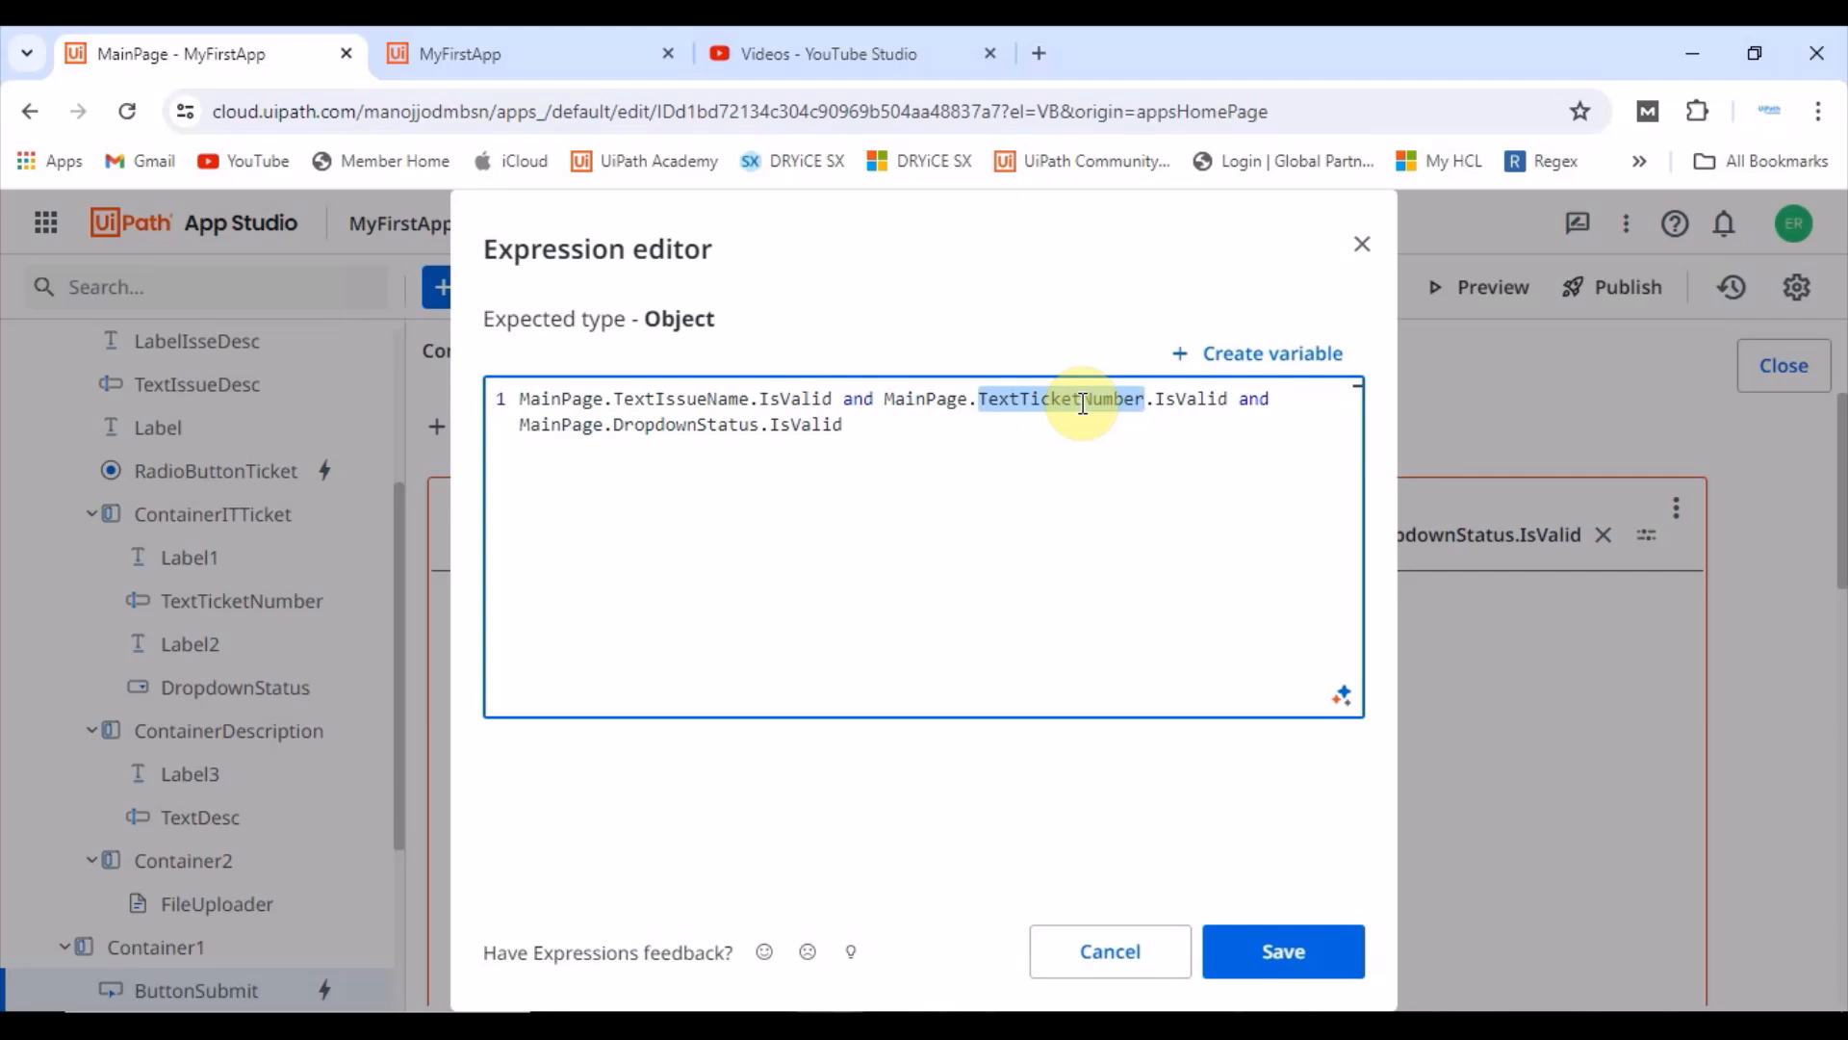
double_click(1189, 400)
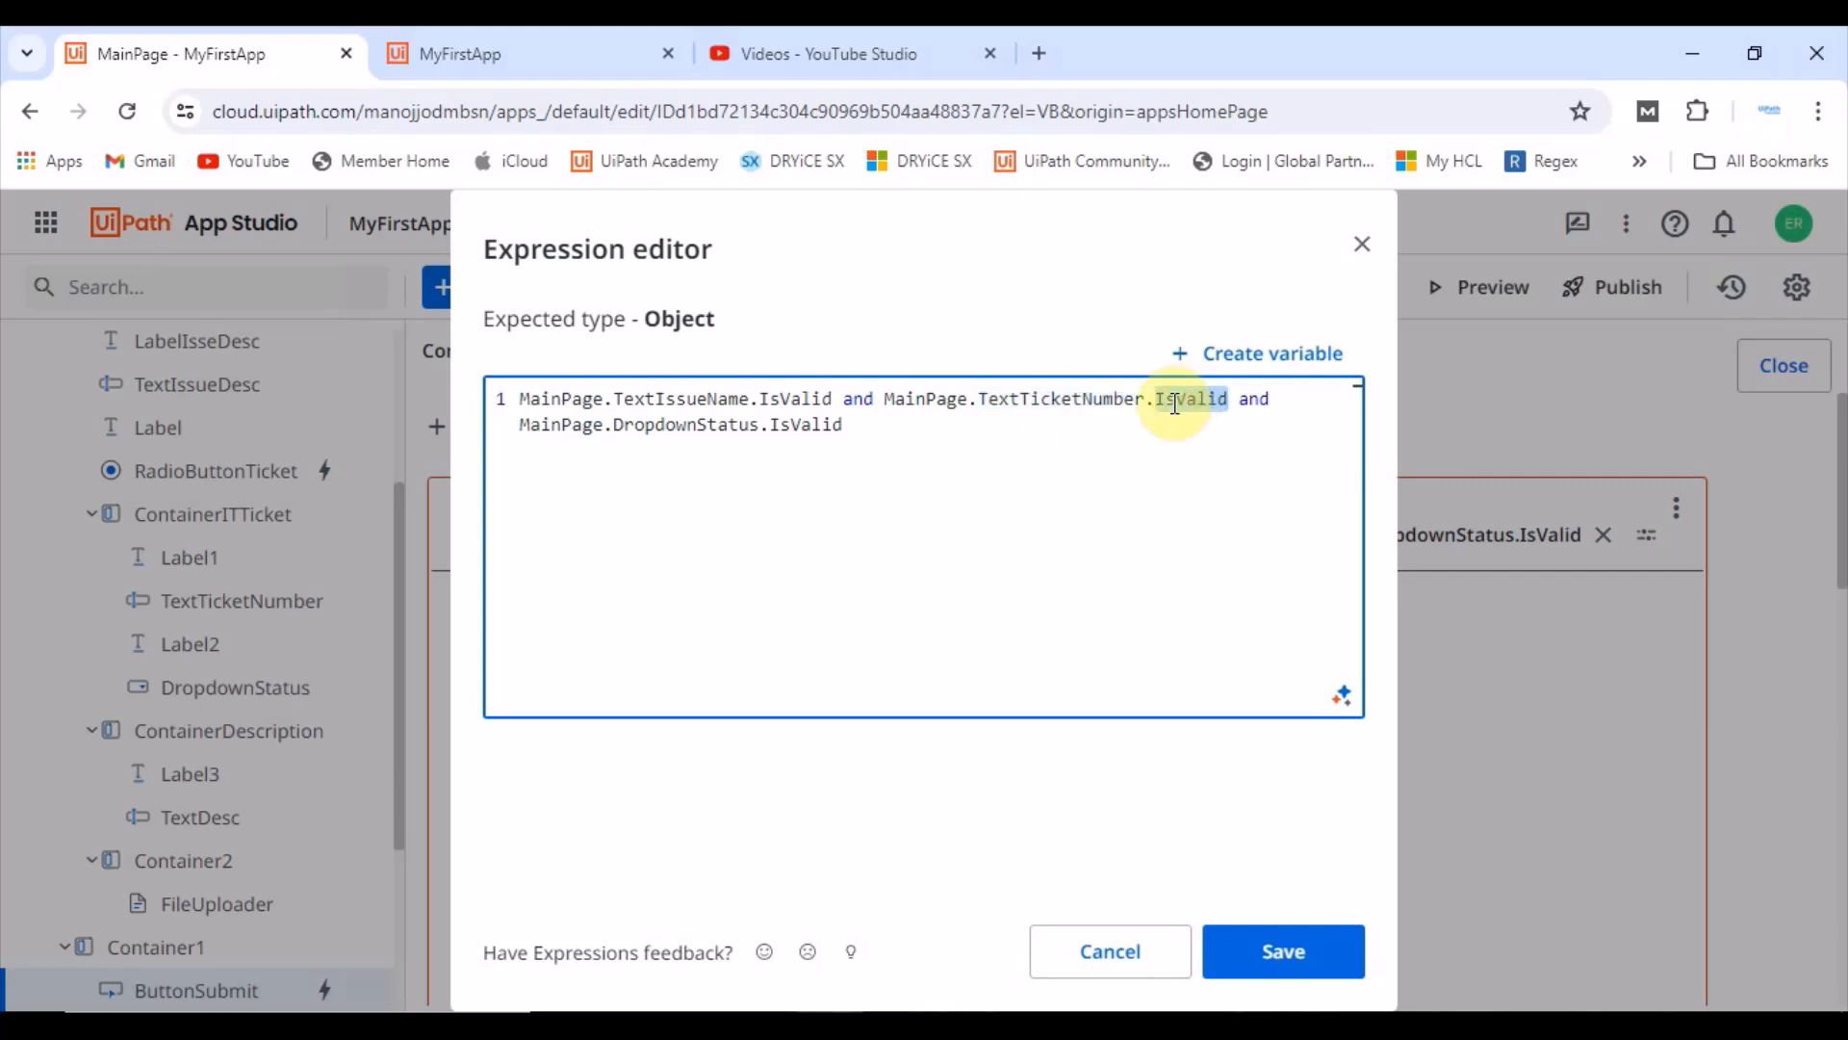
double_click(652, 424)
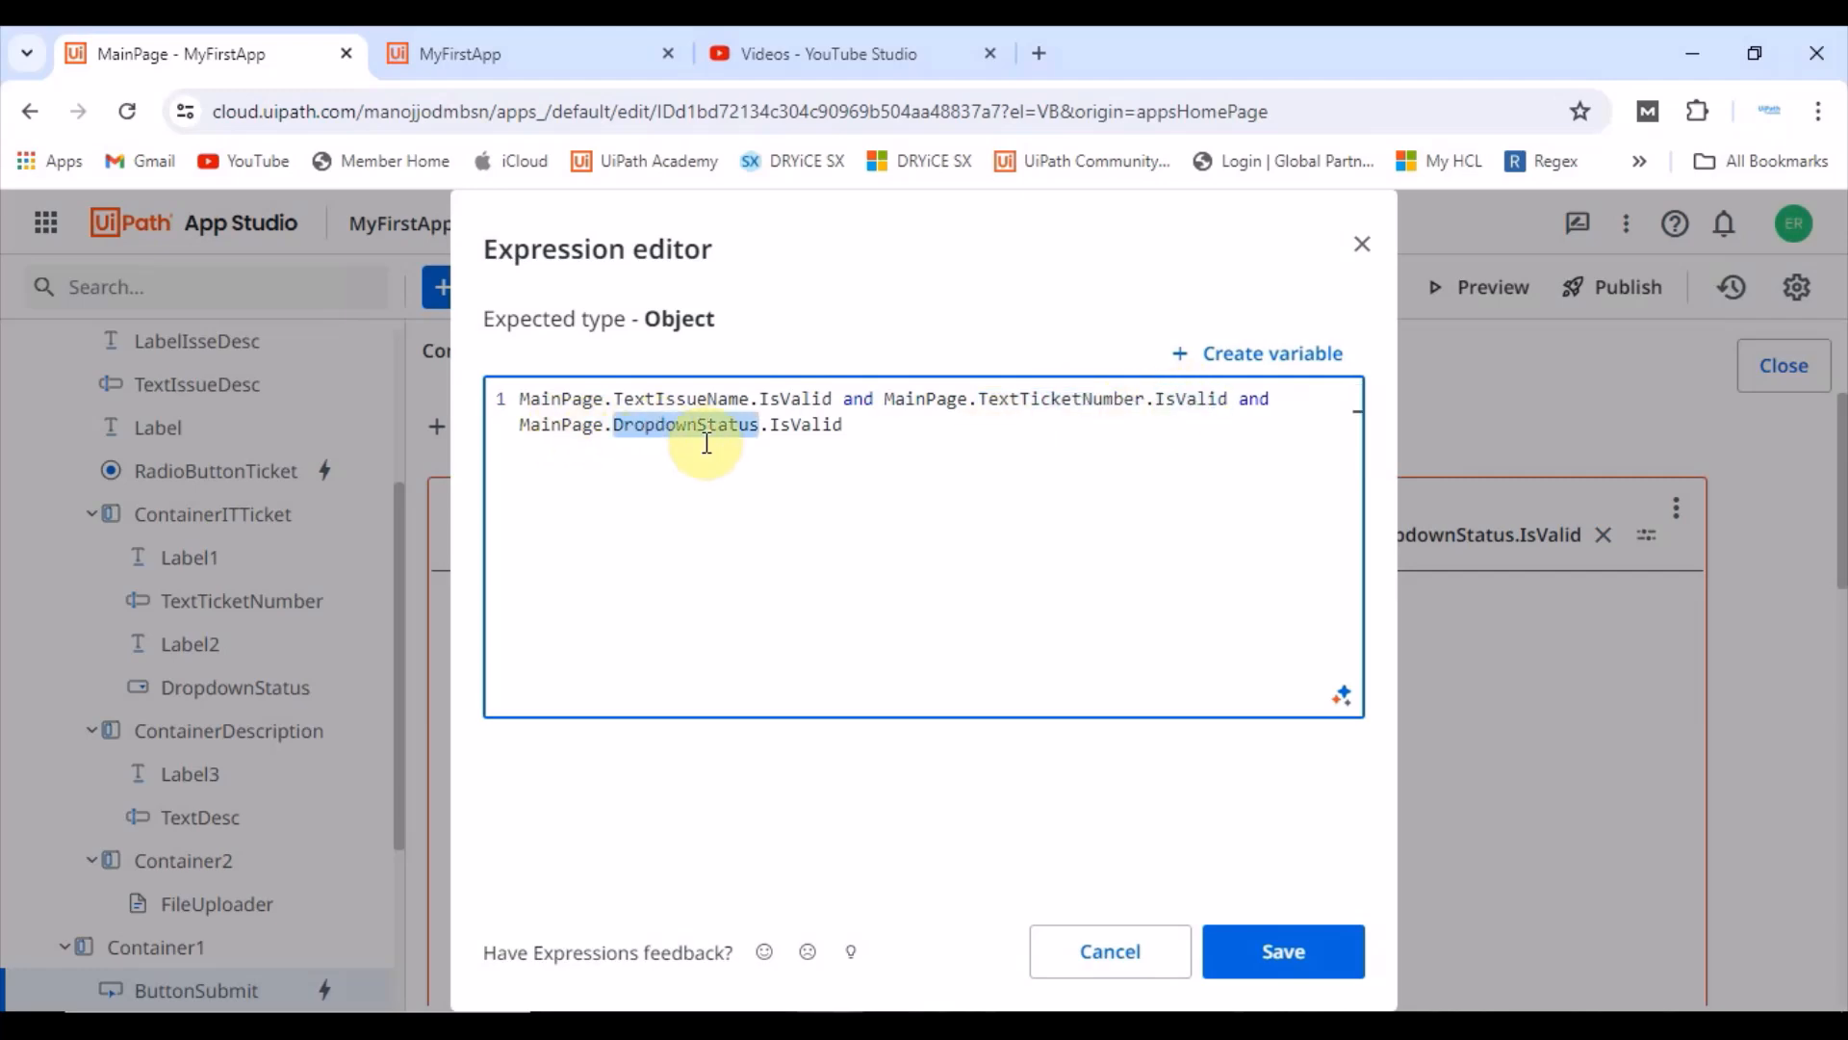
double_click(799, 425)
left_click(891, 438)
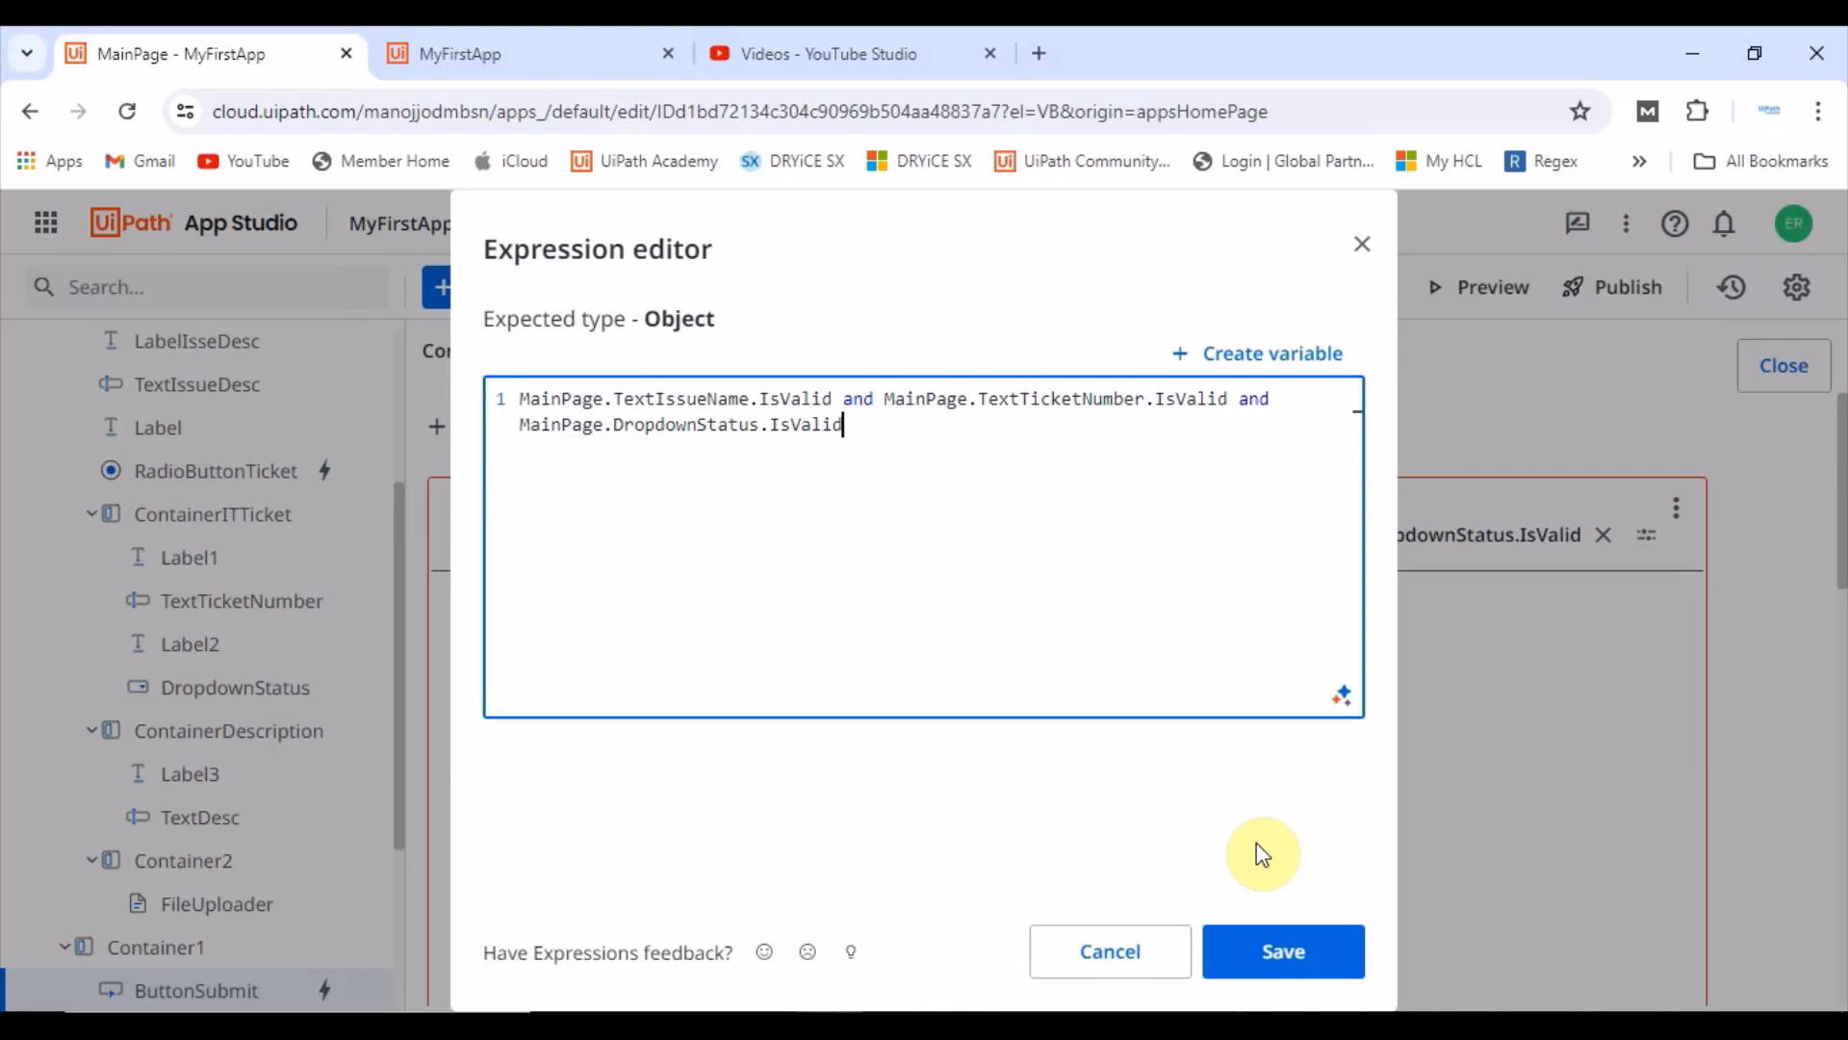
left_click(1285, 953)
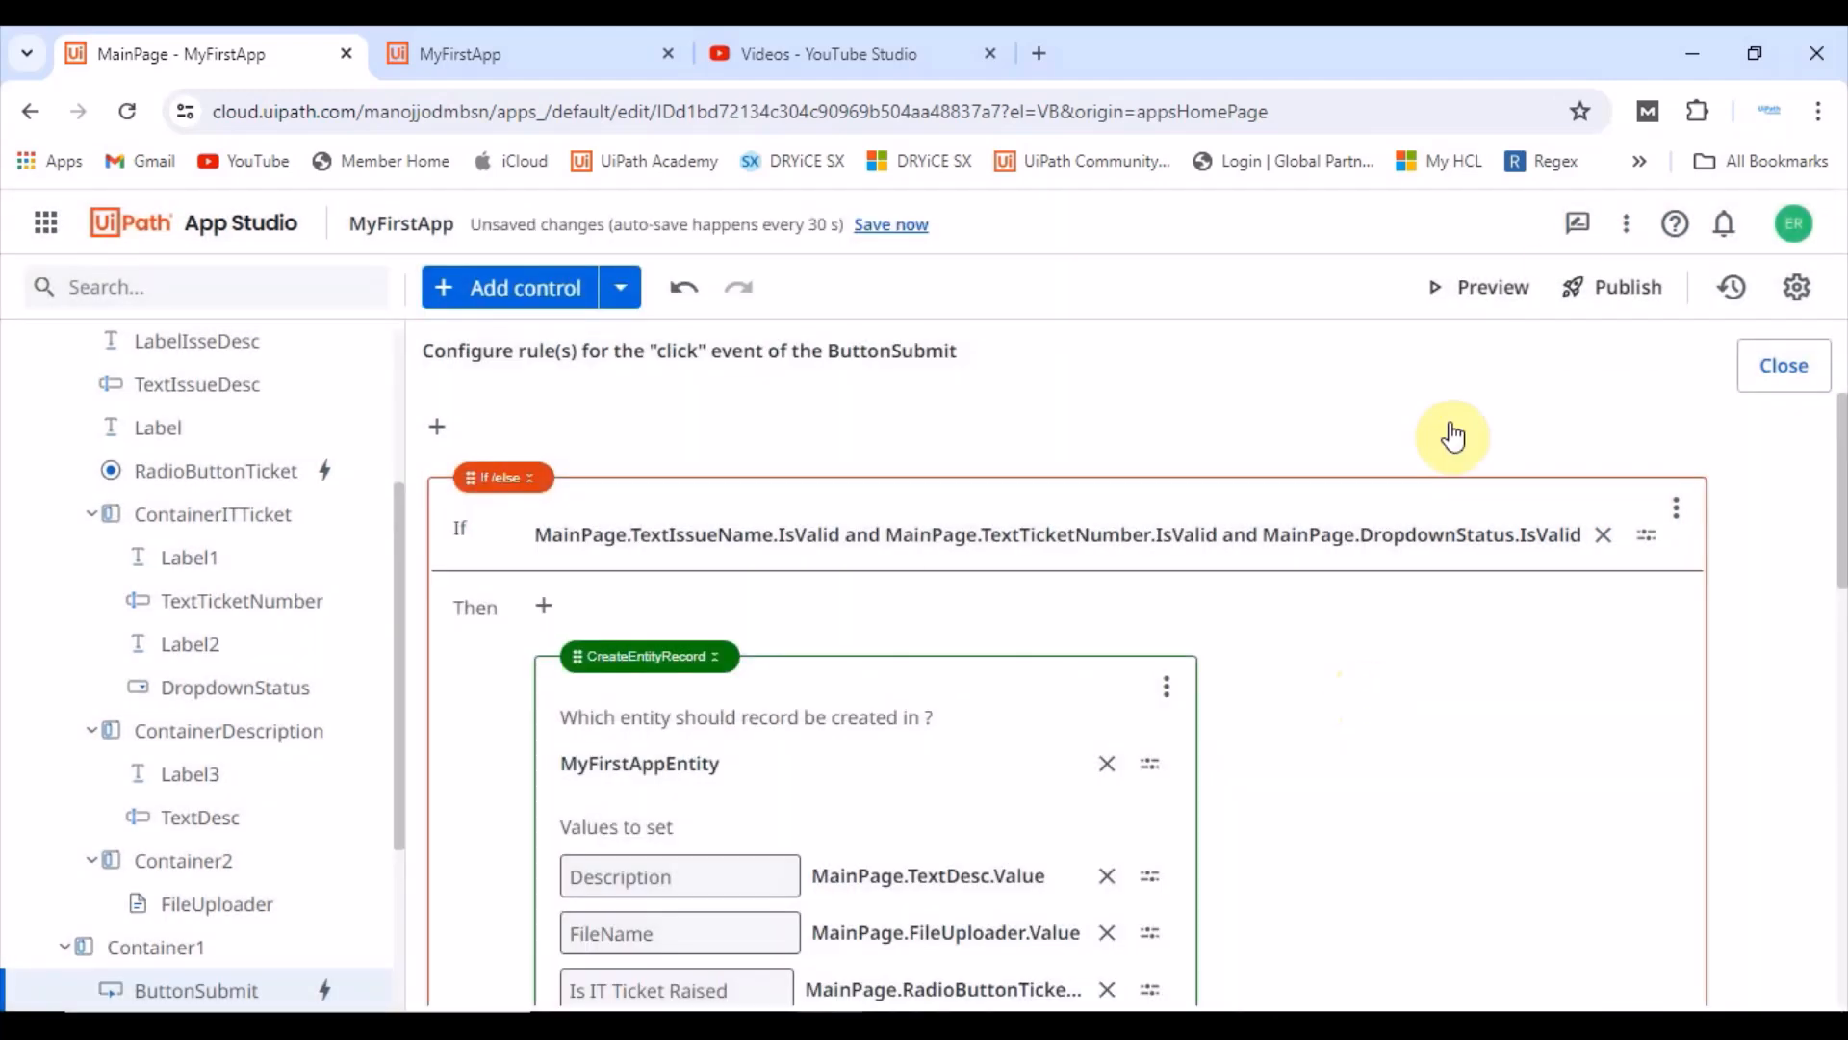
Step: Preview the app and submit the IT Issues form with every field empty
left_click(1473, 294)
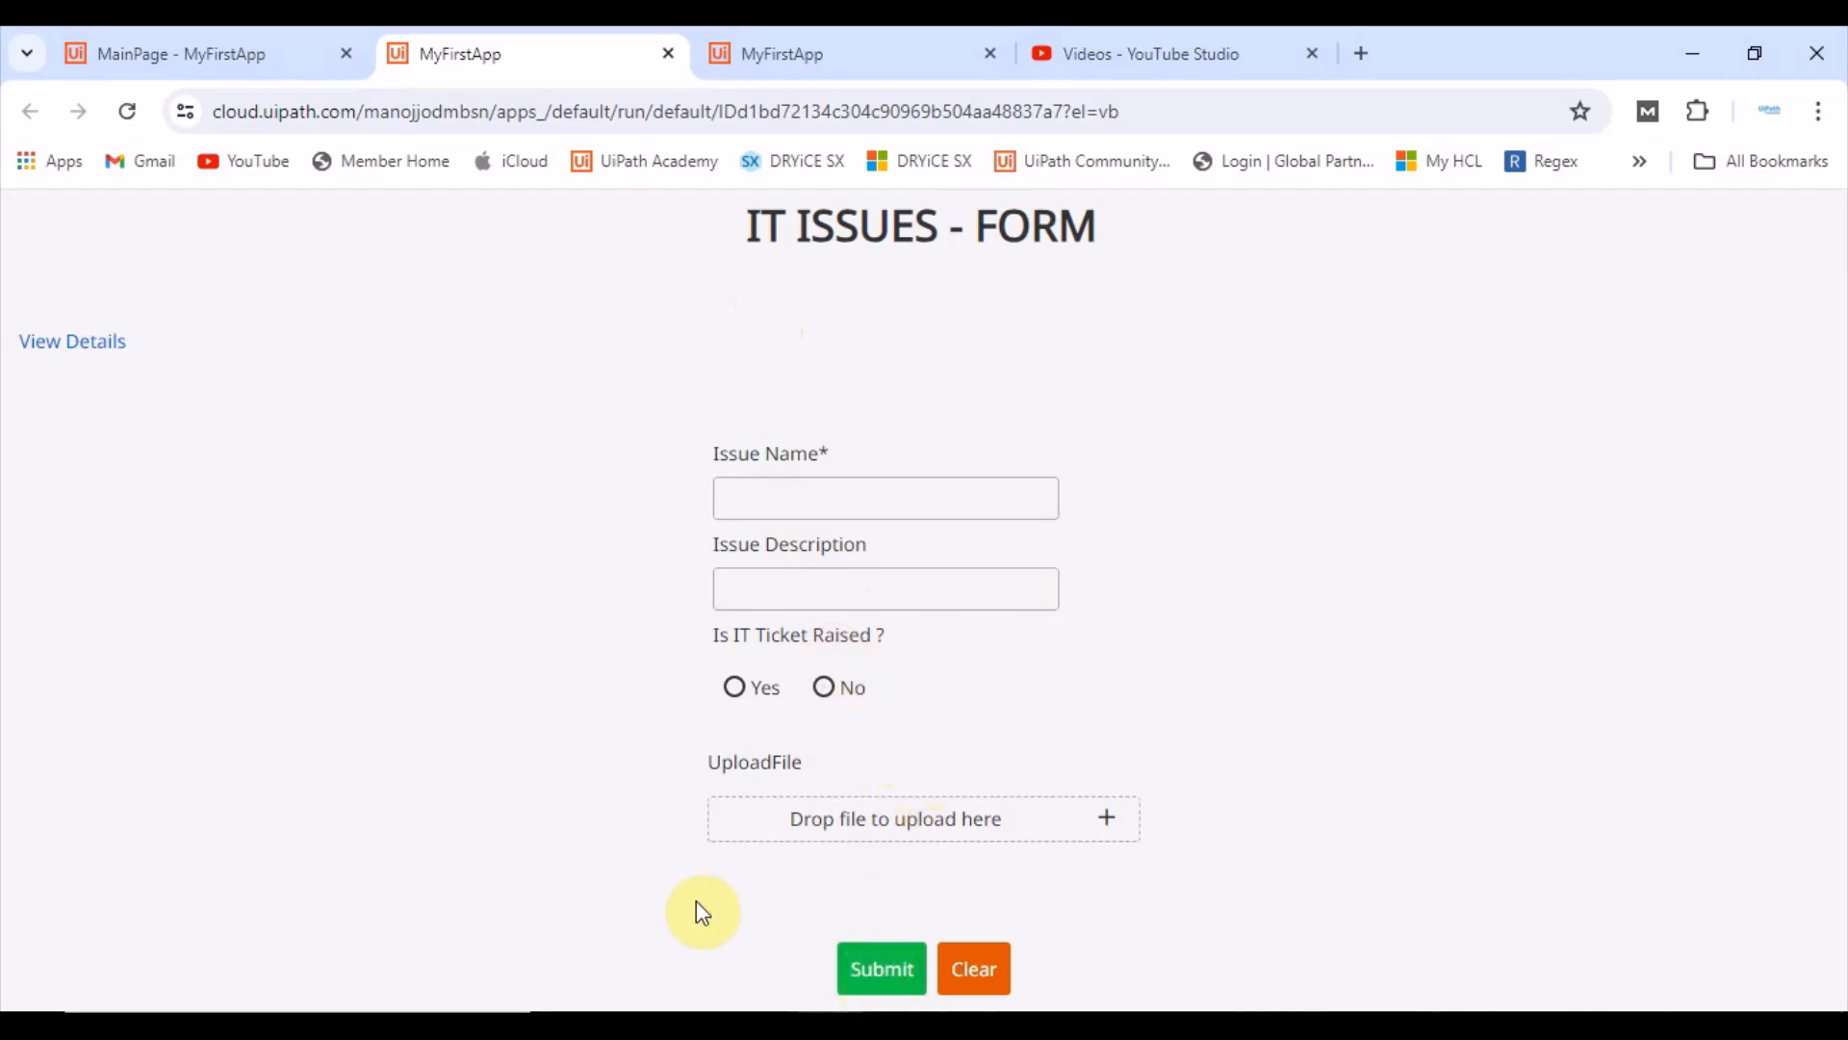
left_click(874, 970)
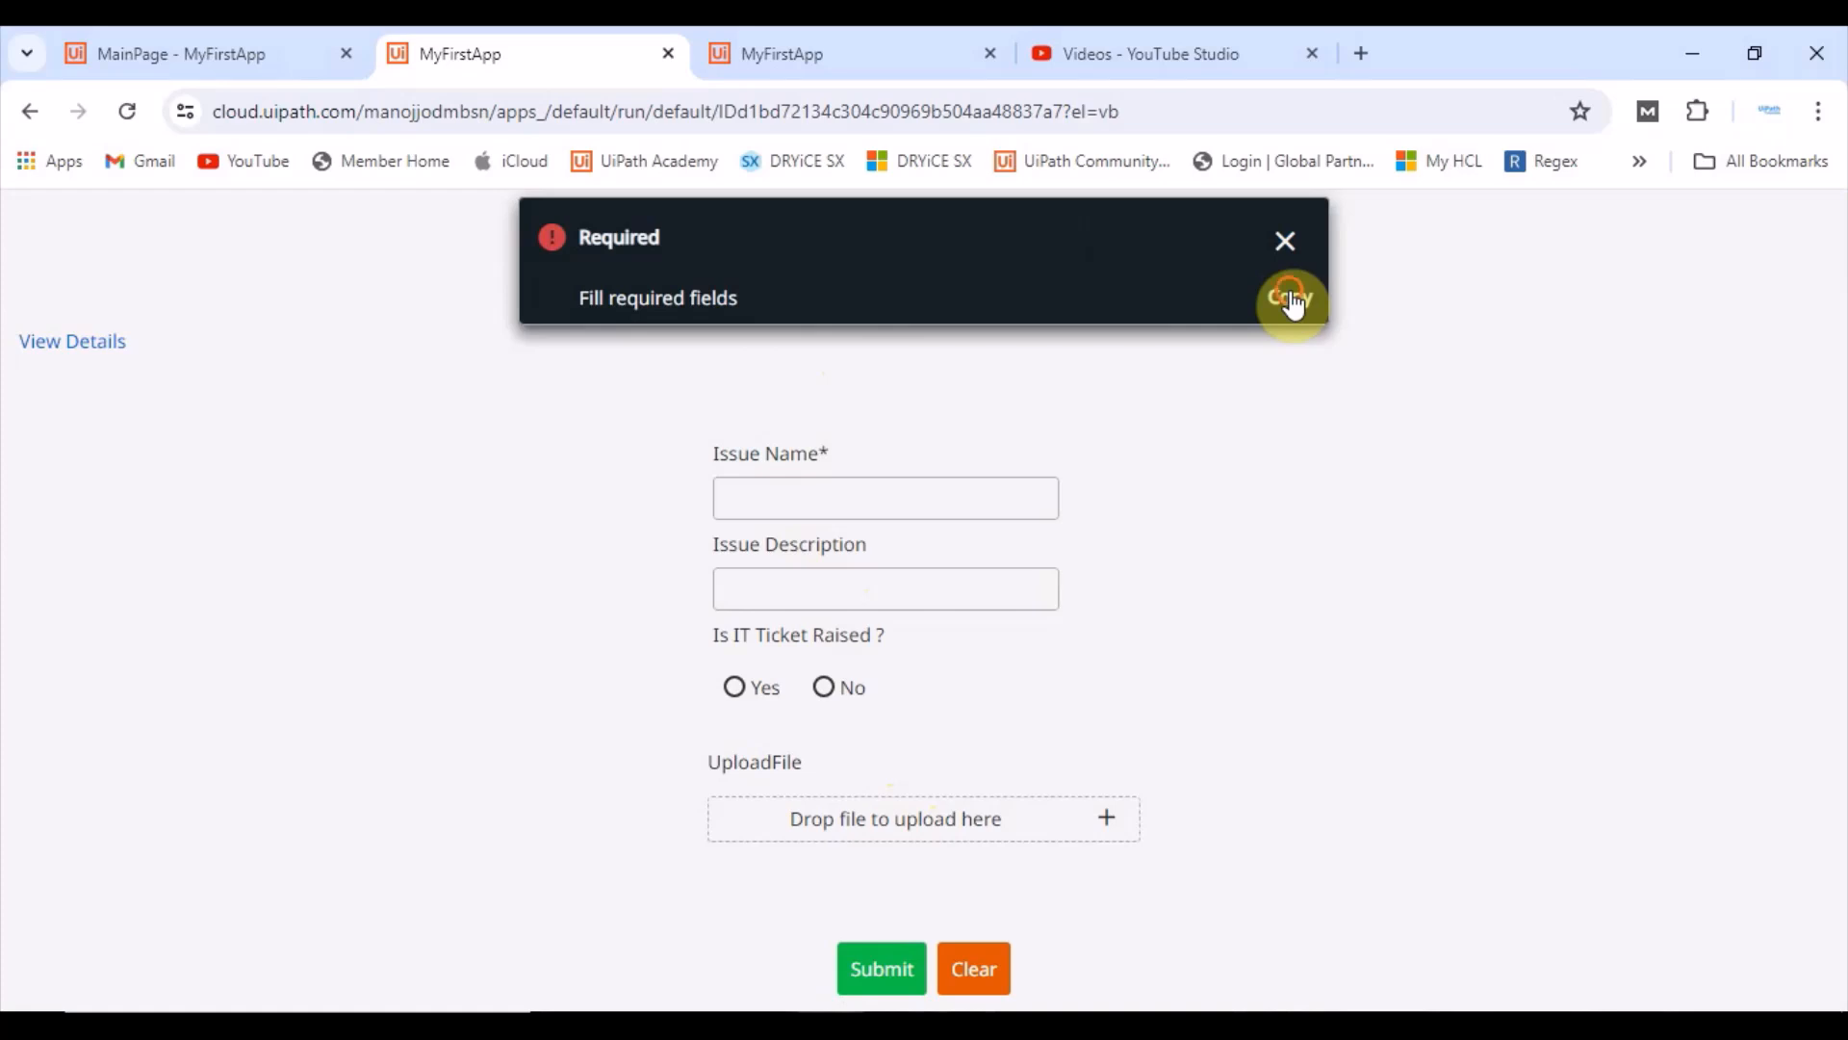
left_click(1285, 242)
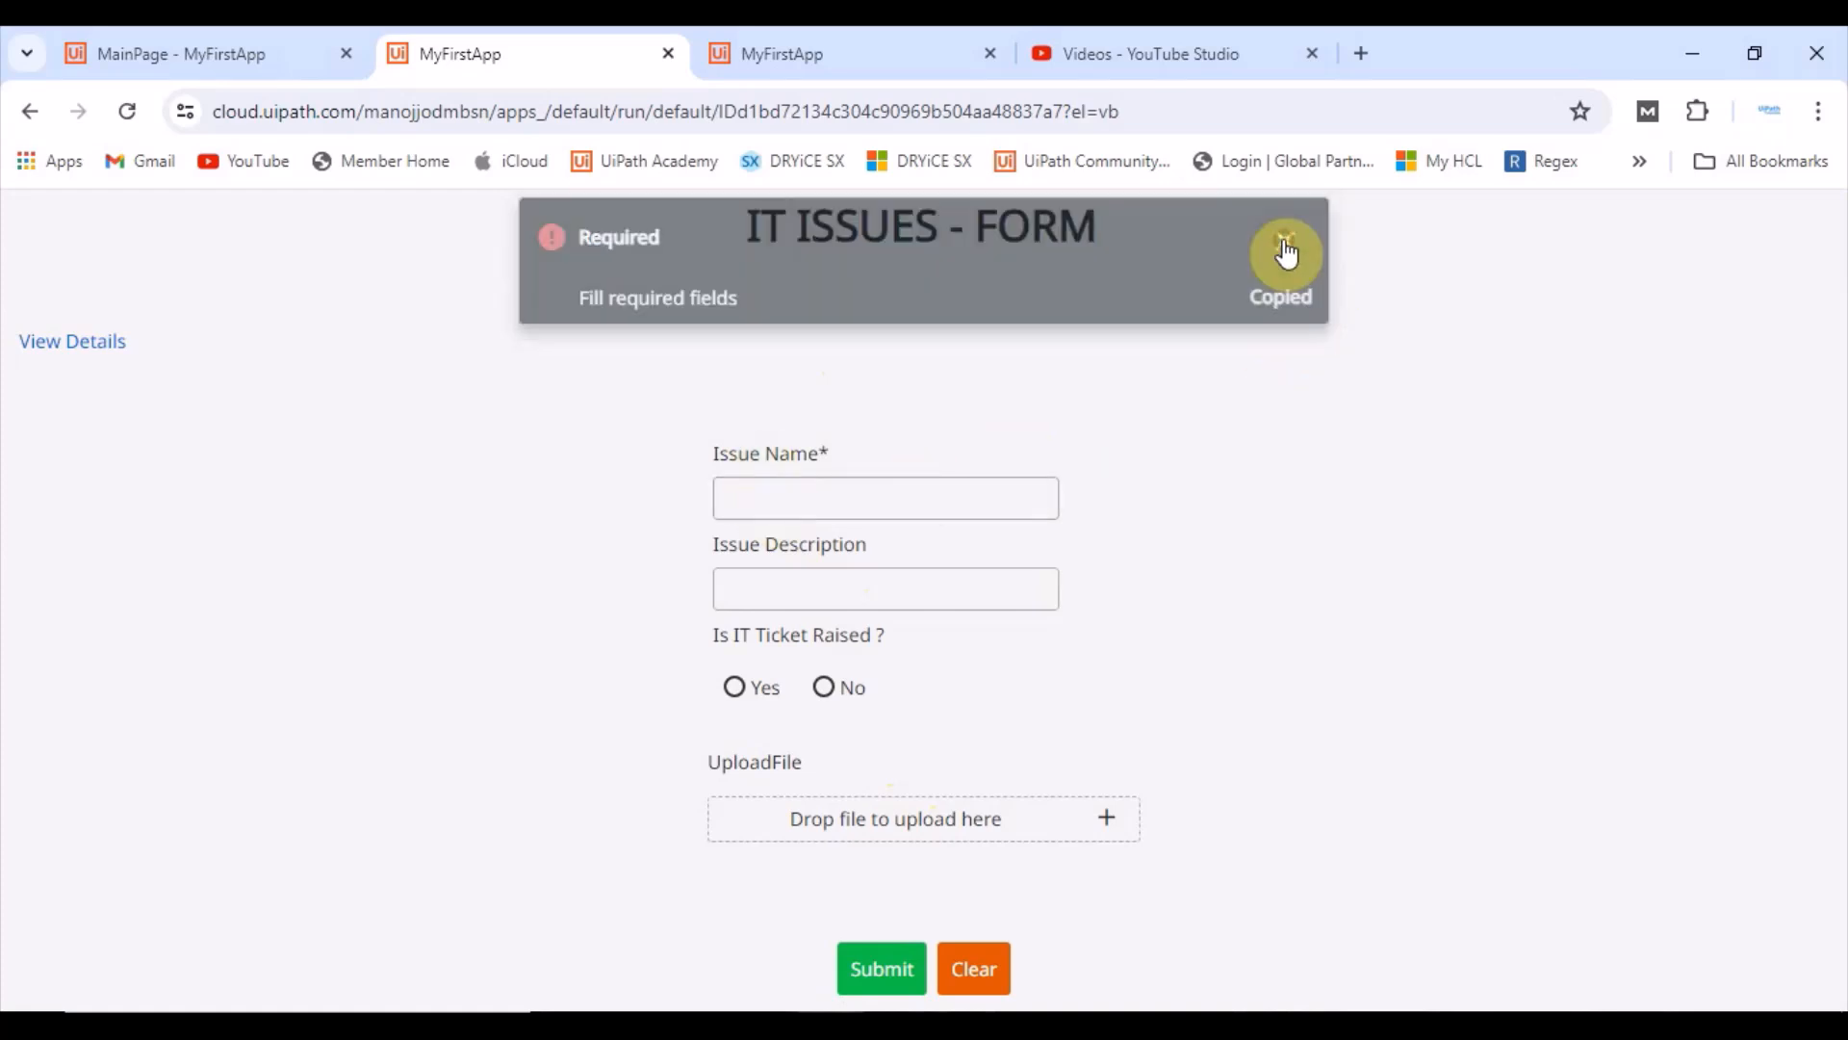
Step: Enter test as the issue name and submit the form again
left_click(792, 496)
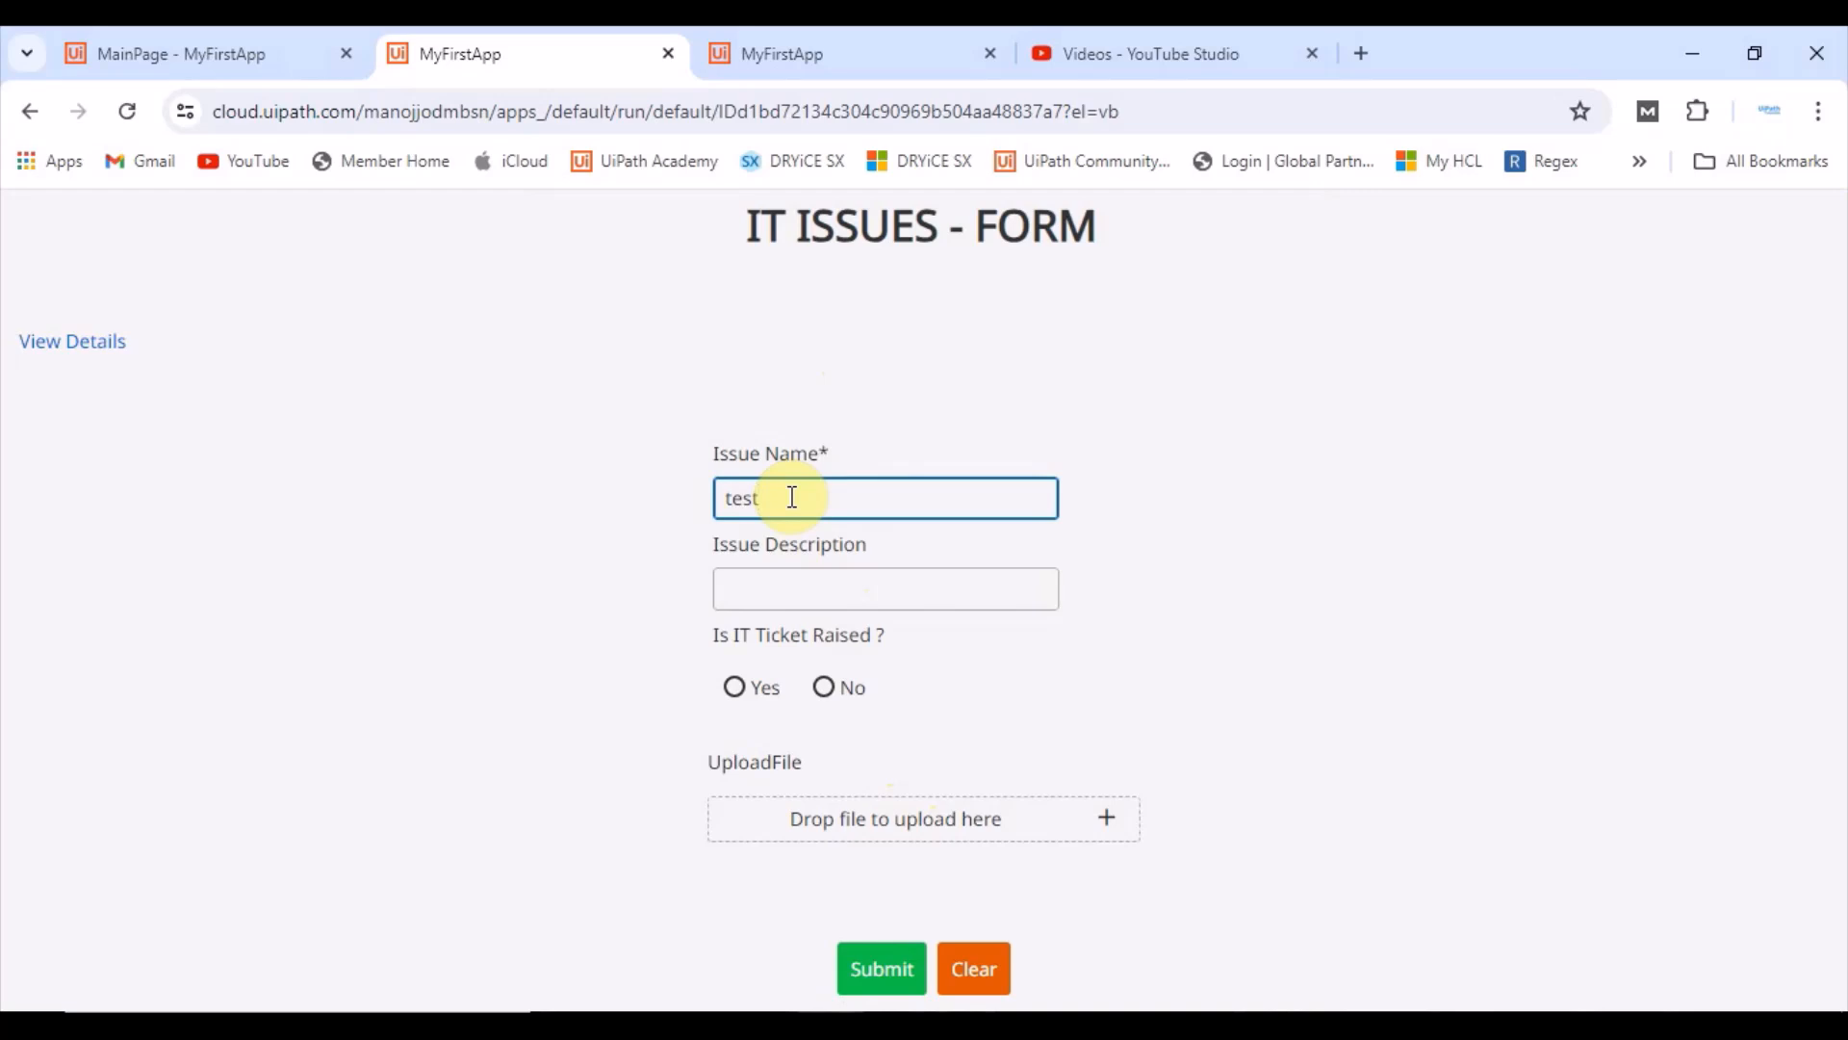
left_click(895, 982)
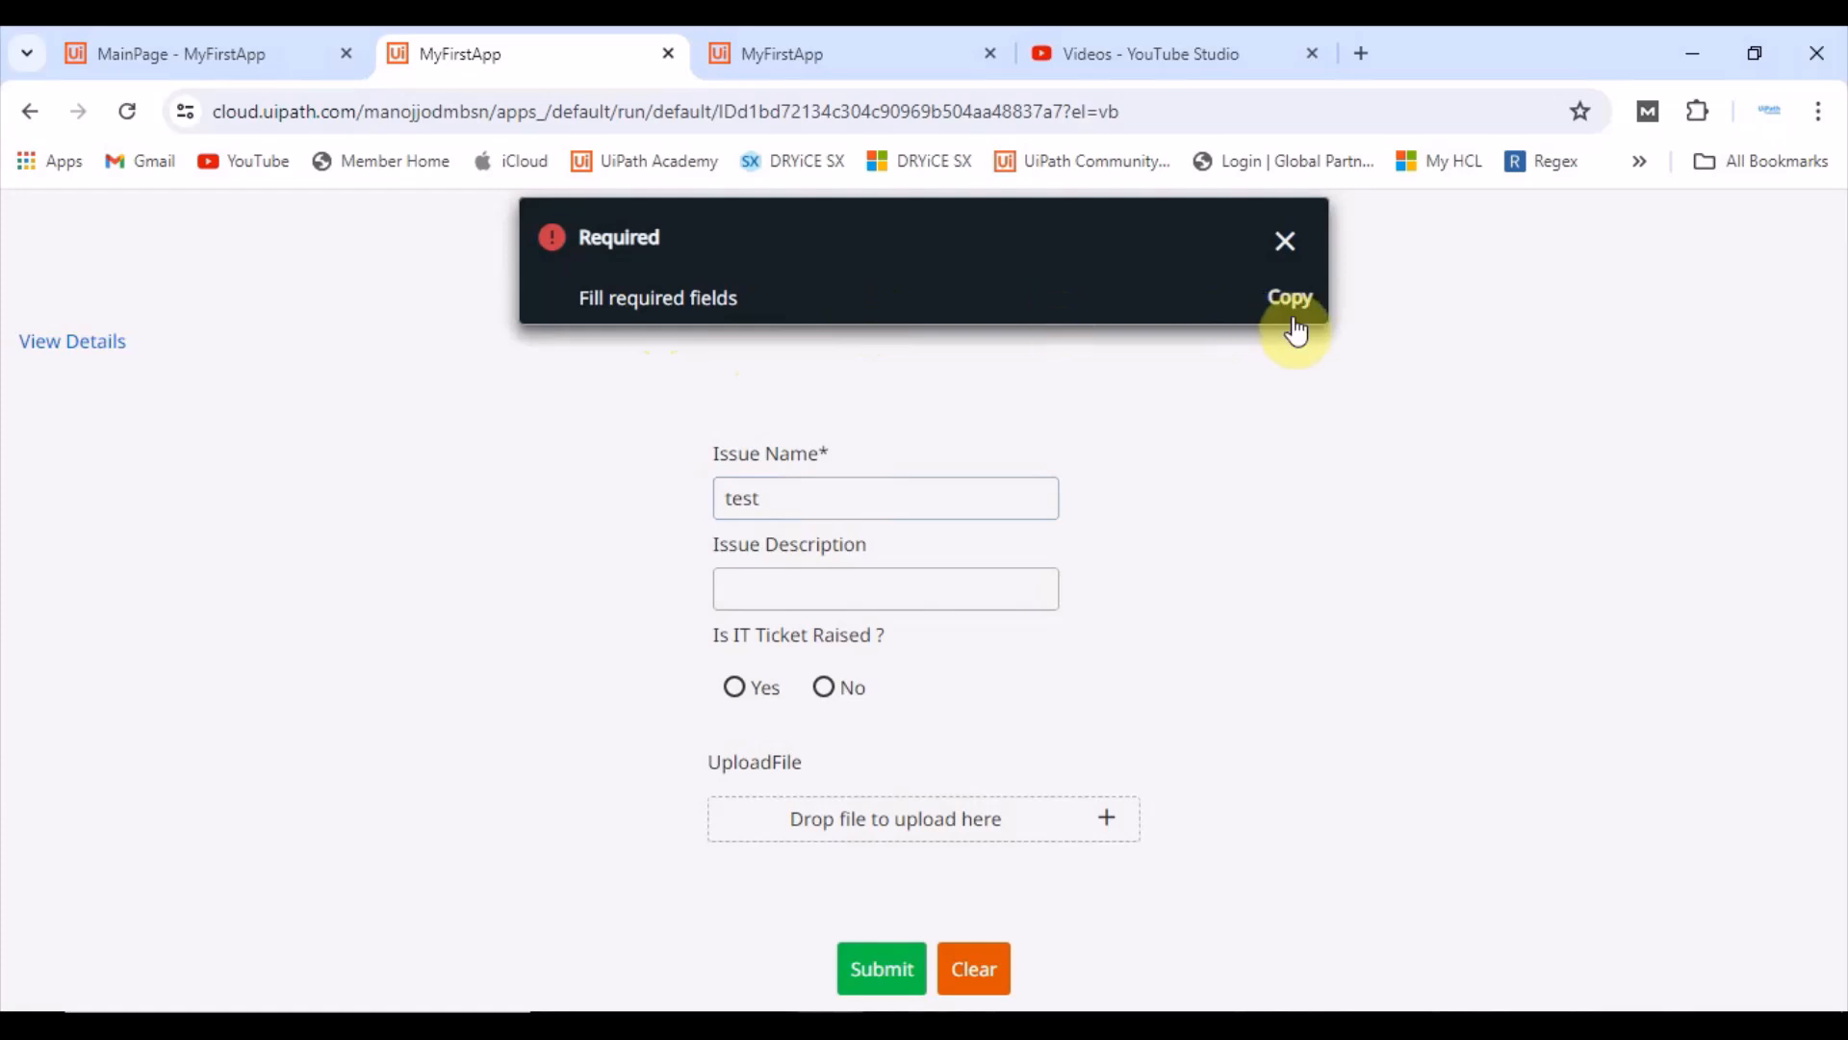
left_click(1285, 243)
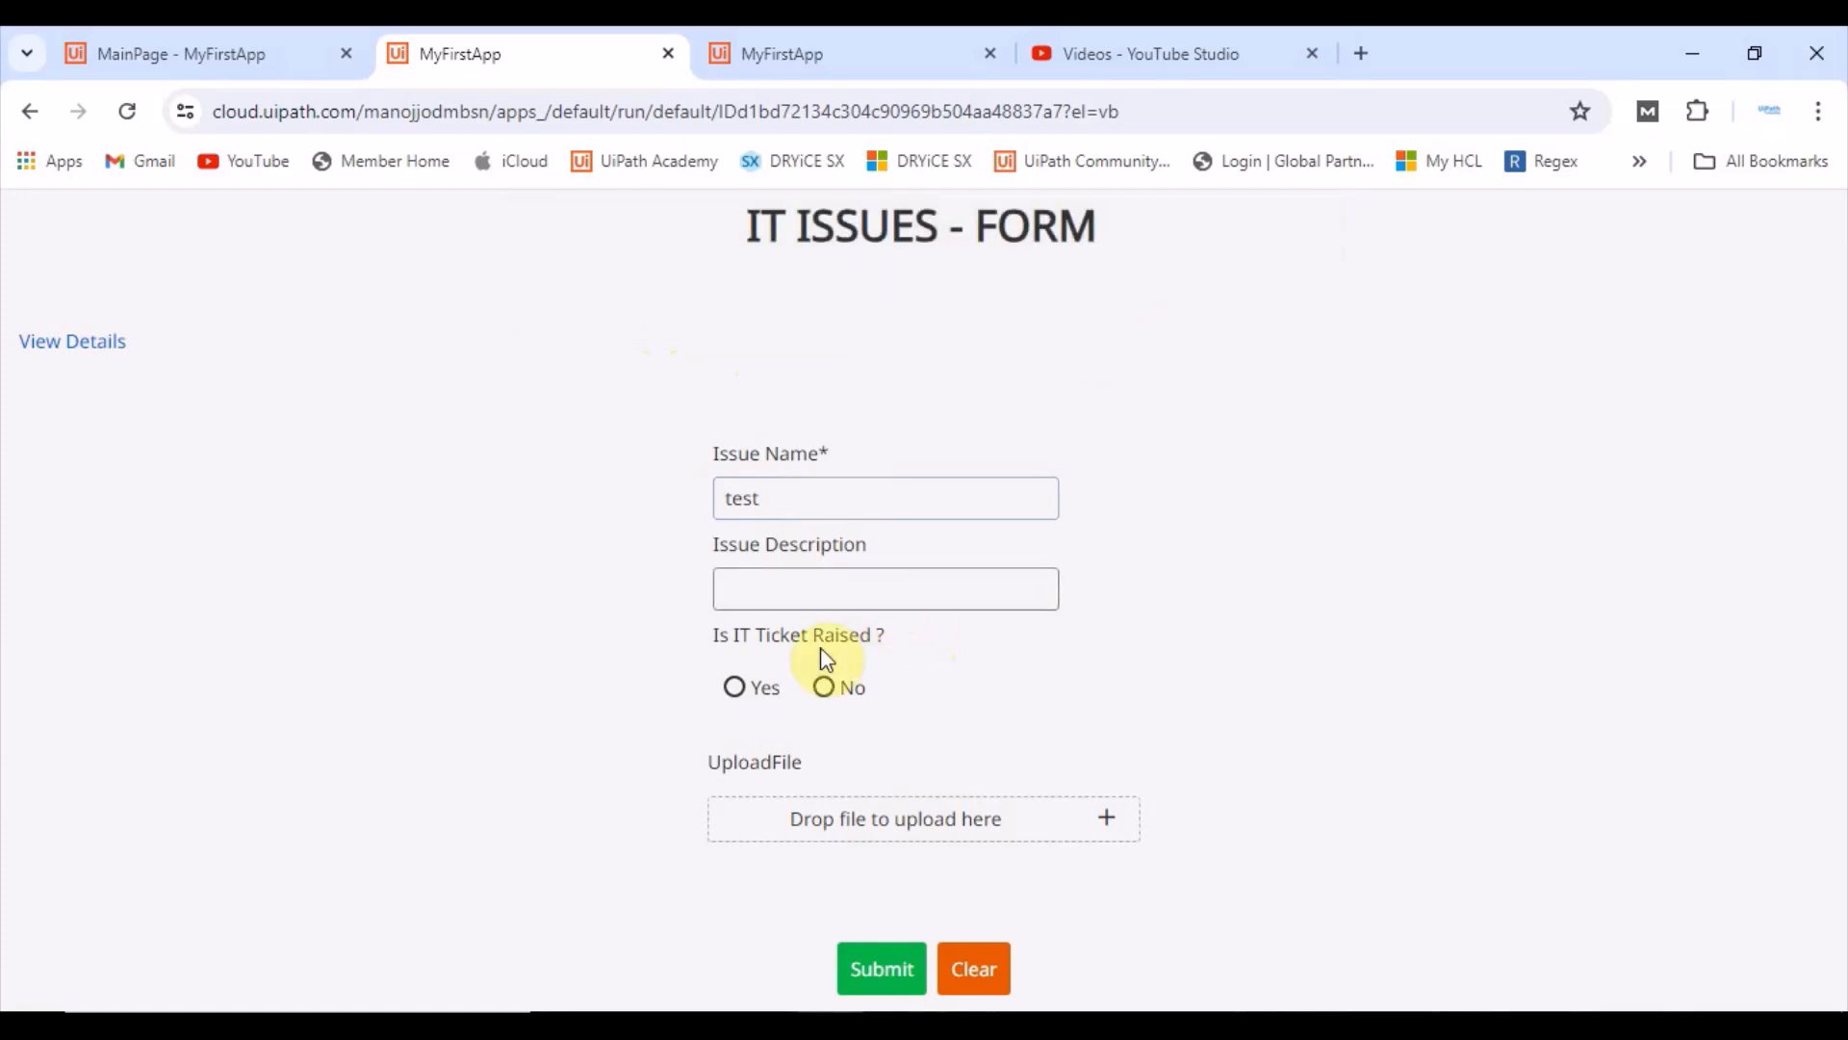
Step: Select Yes for IT ticket raised and submit with the ticket number and status left empty
left_click(737, 690)
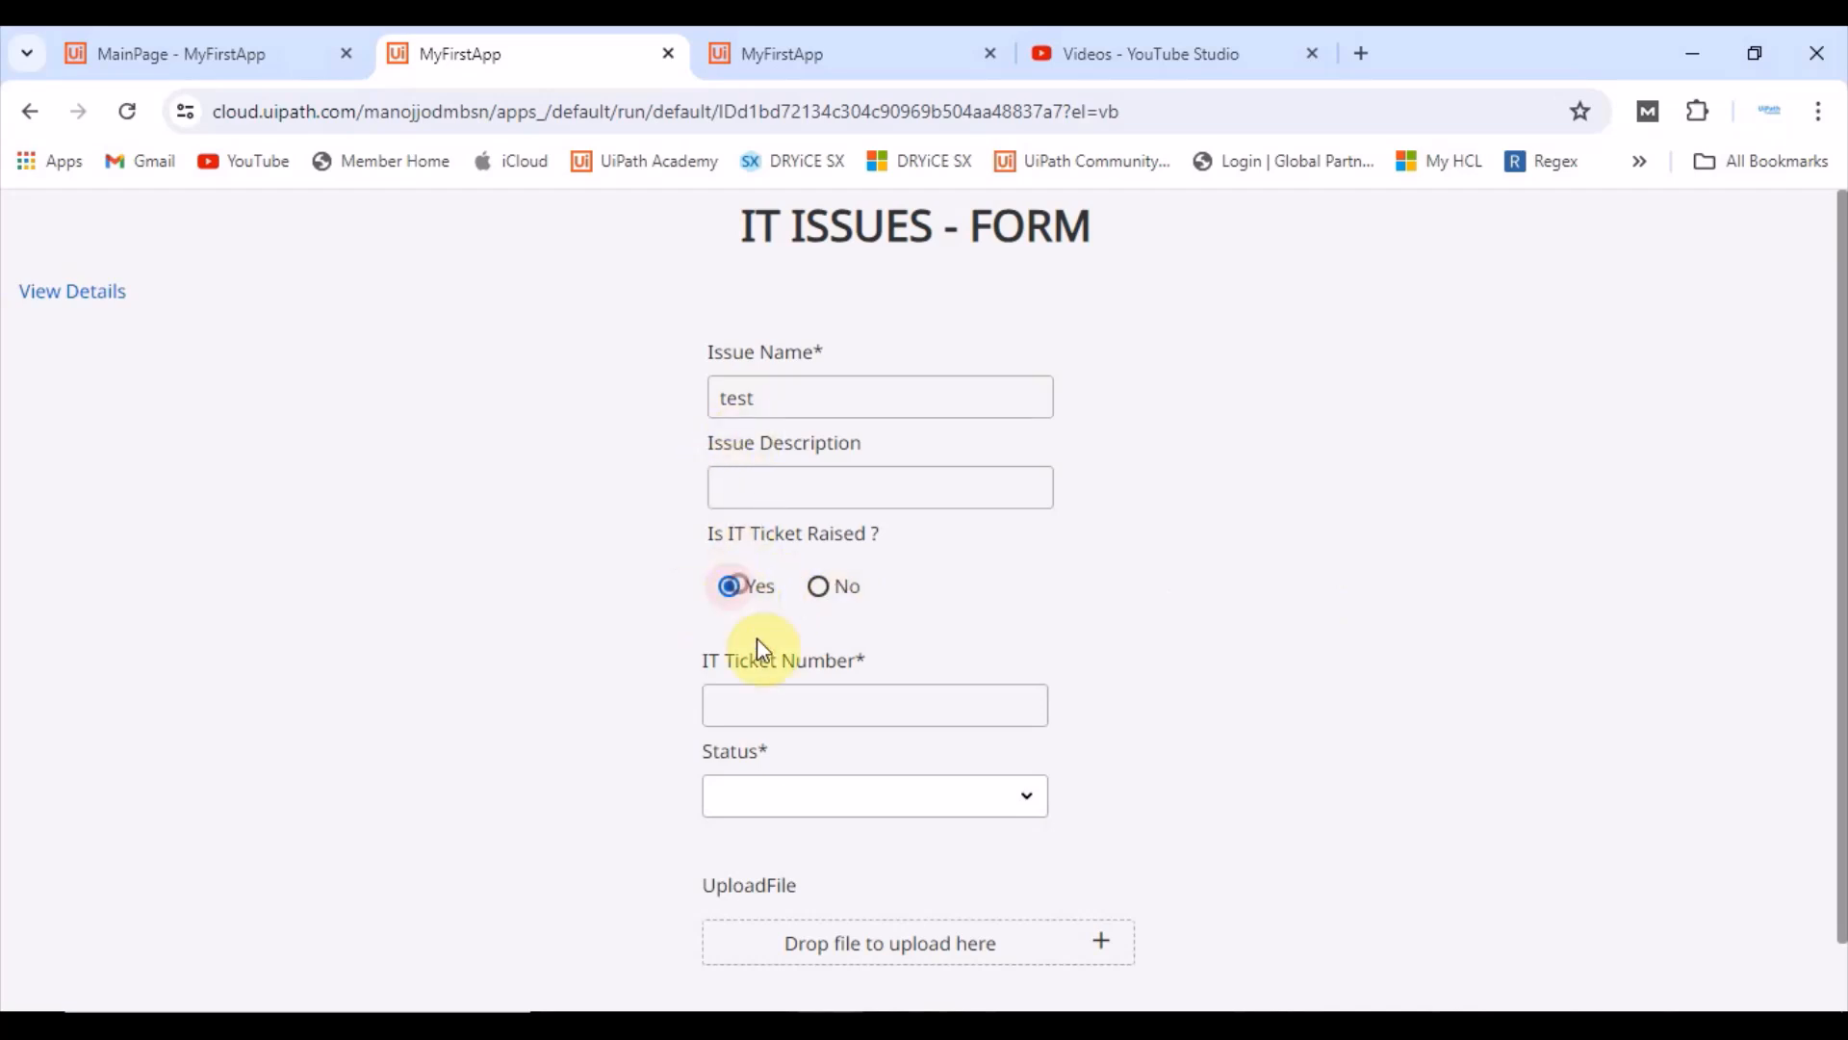
scroll(760, 650, "down", 1)
left_click(781, 623)
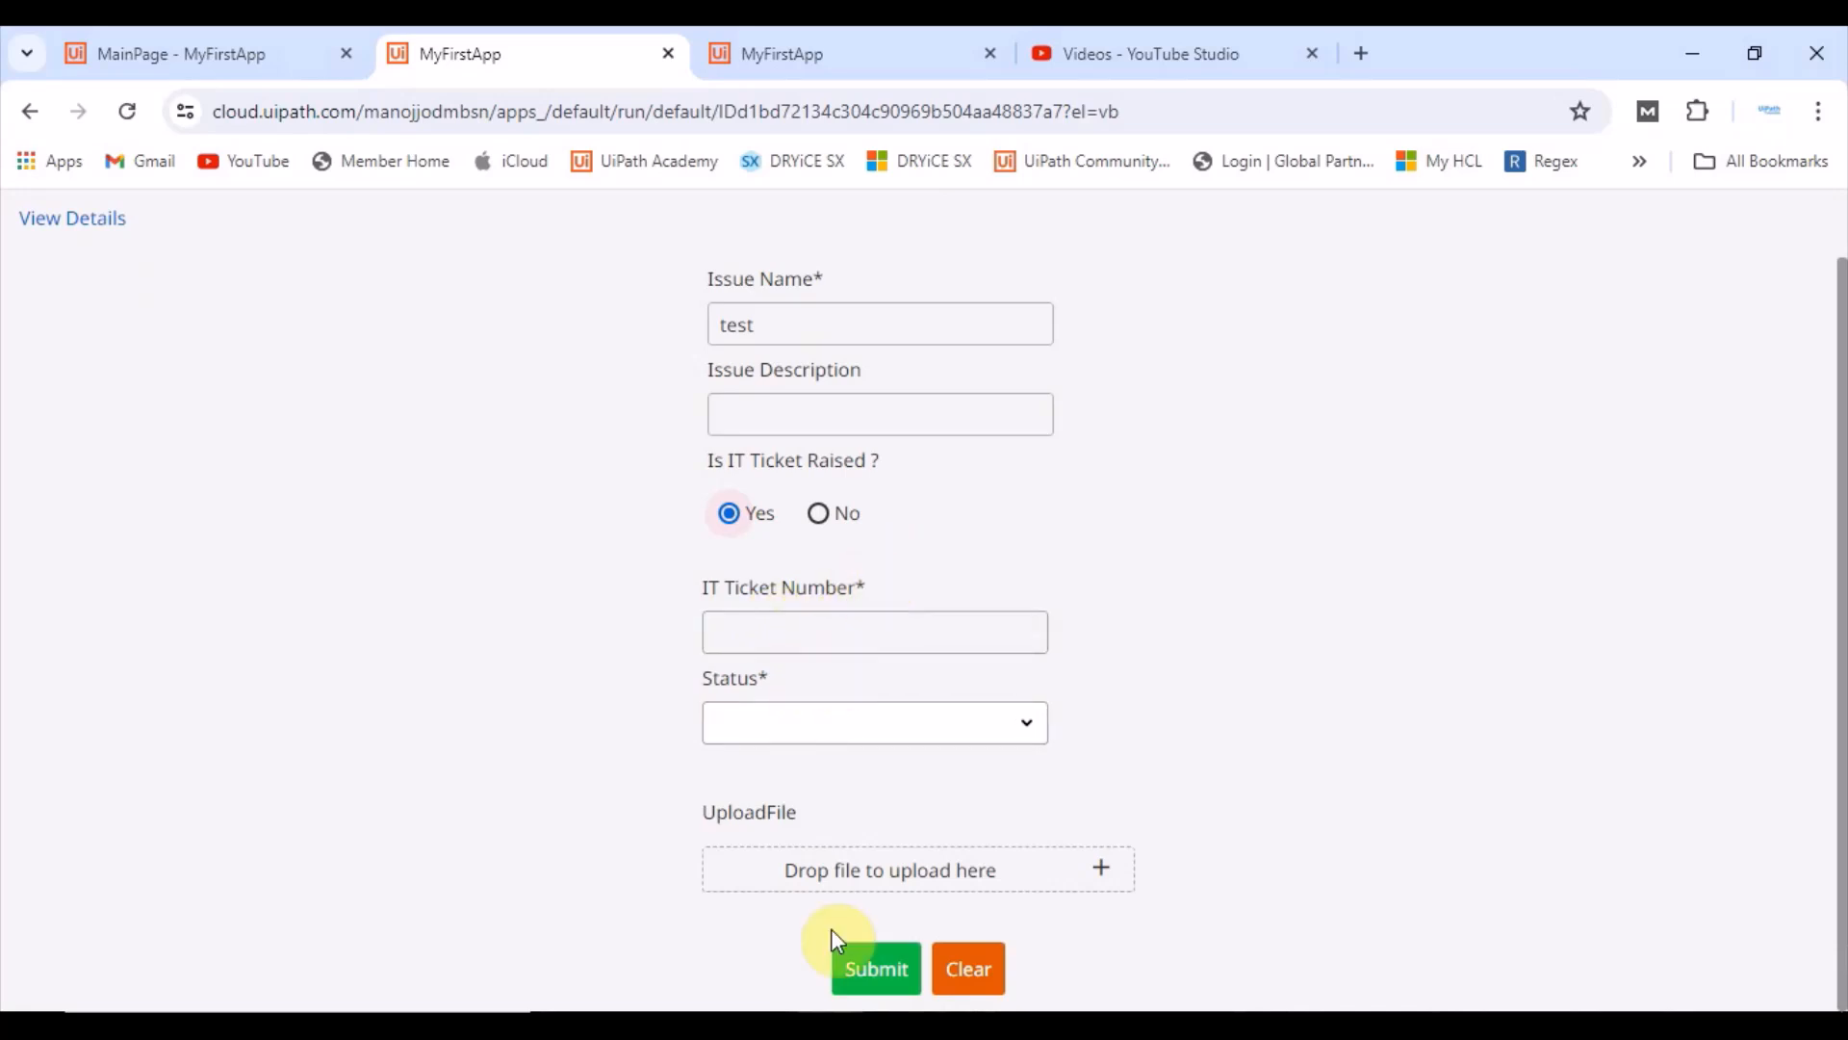
left_click(878, 982)
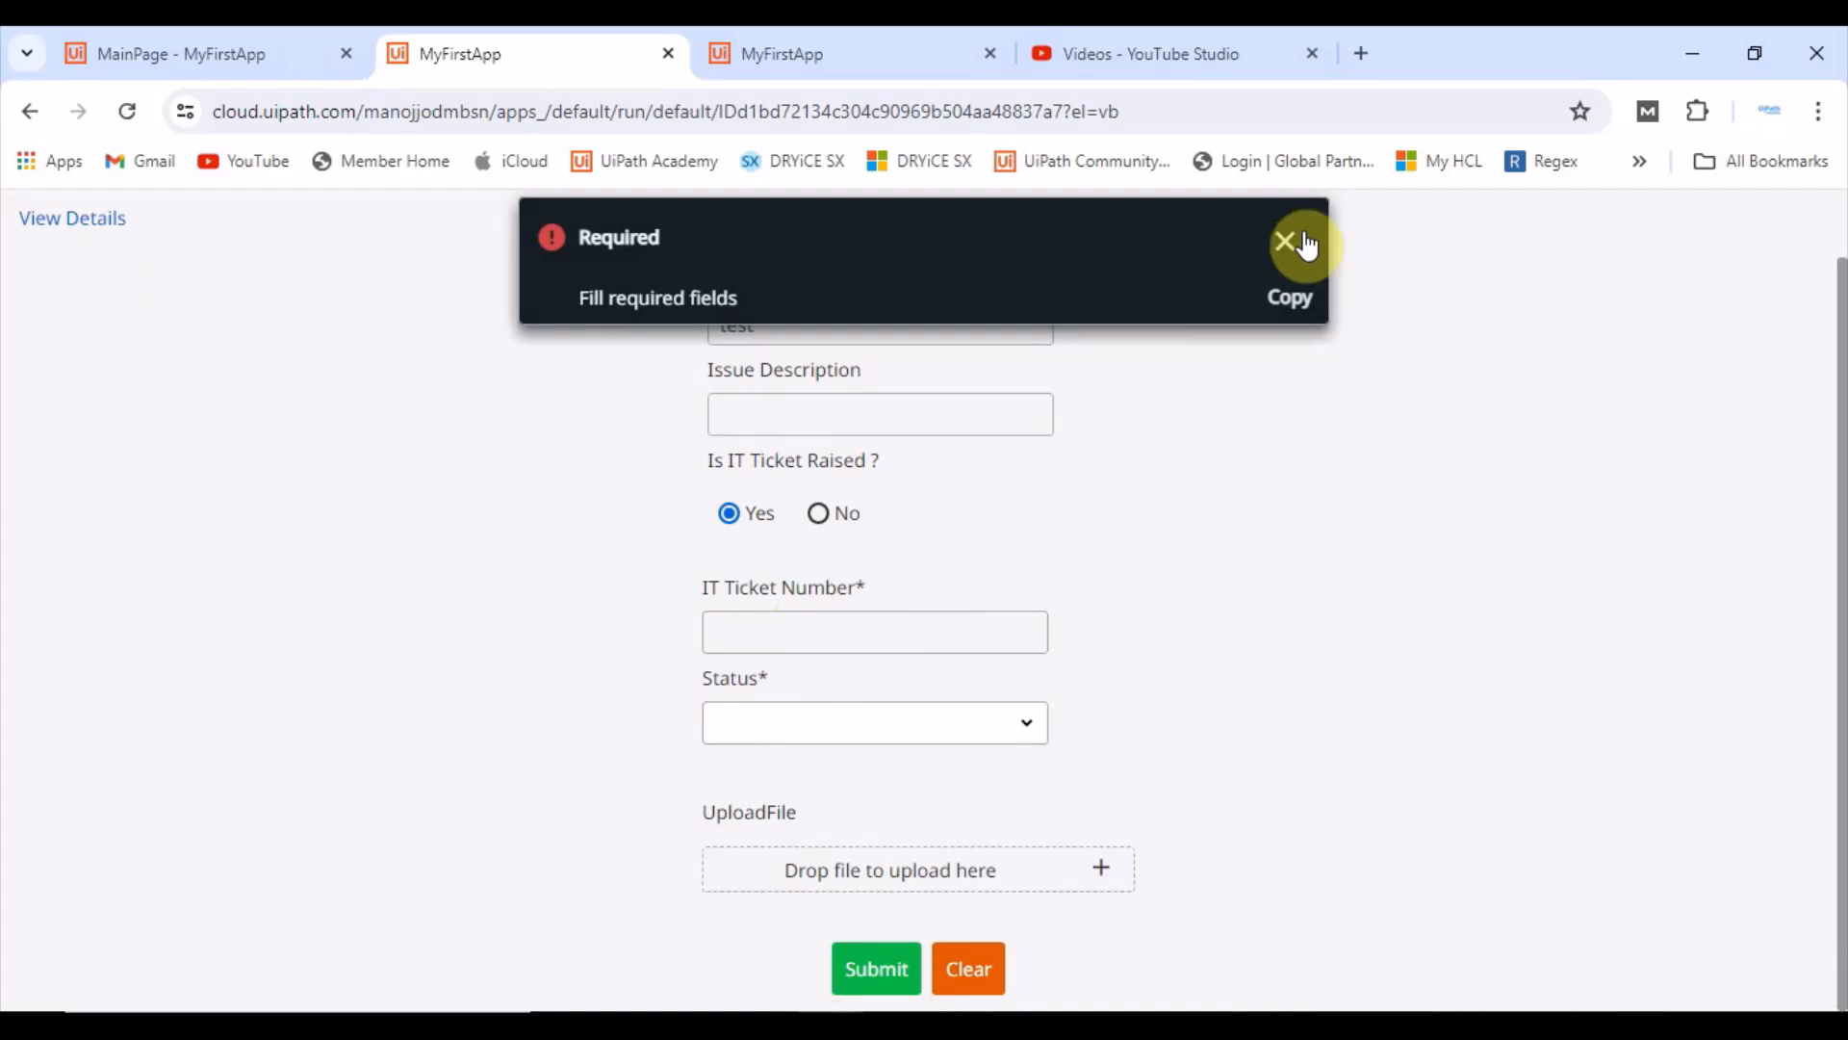
left_click(1284, 241)
Step: Fill in an IT ticket number and submit the form while the status is still empty
left_click(831, 635)
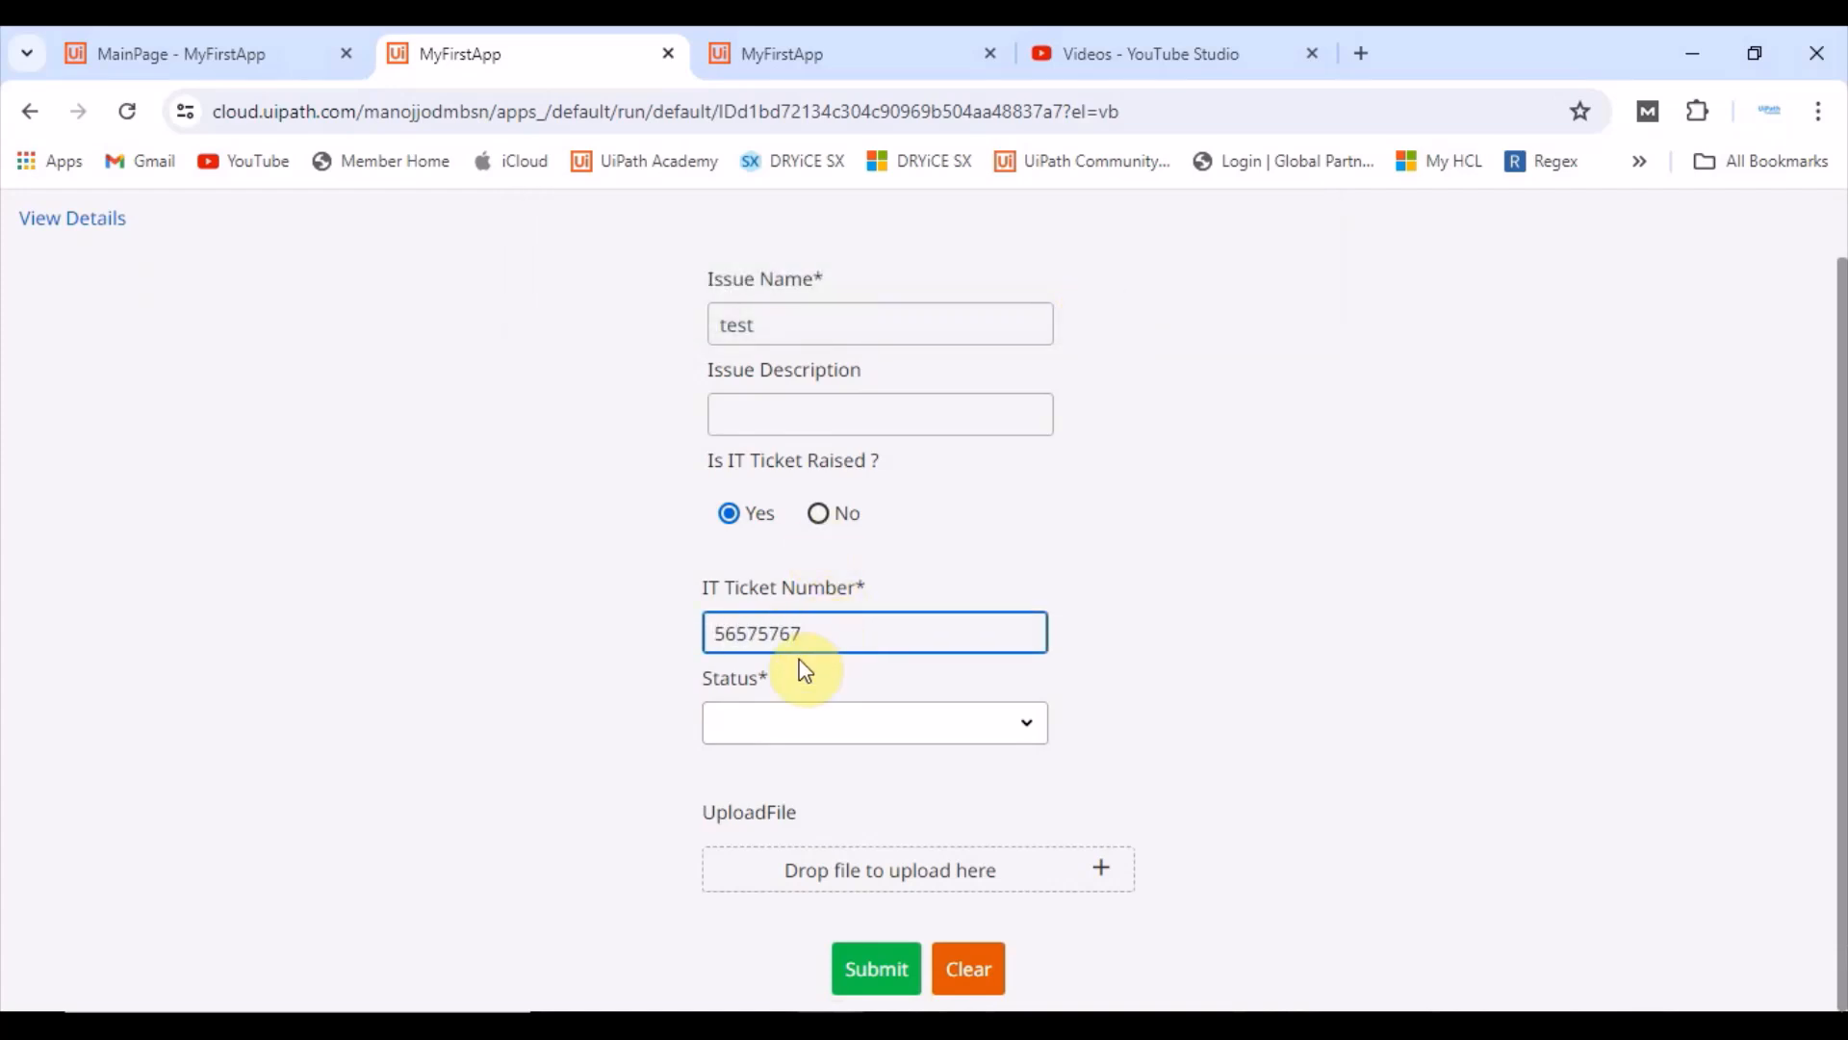
left_click(877, 974)
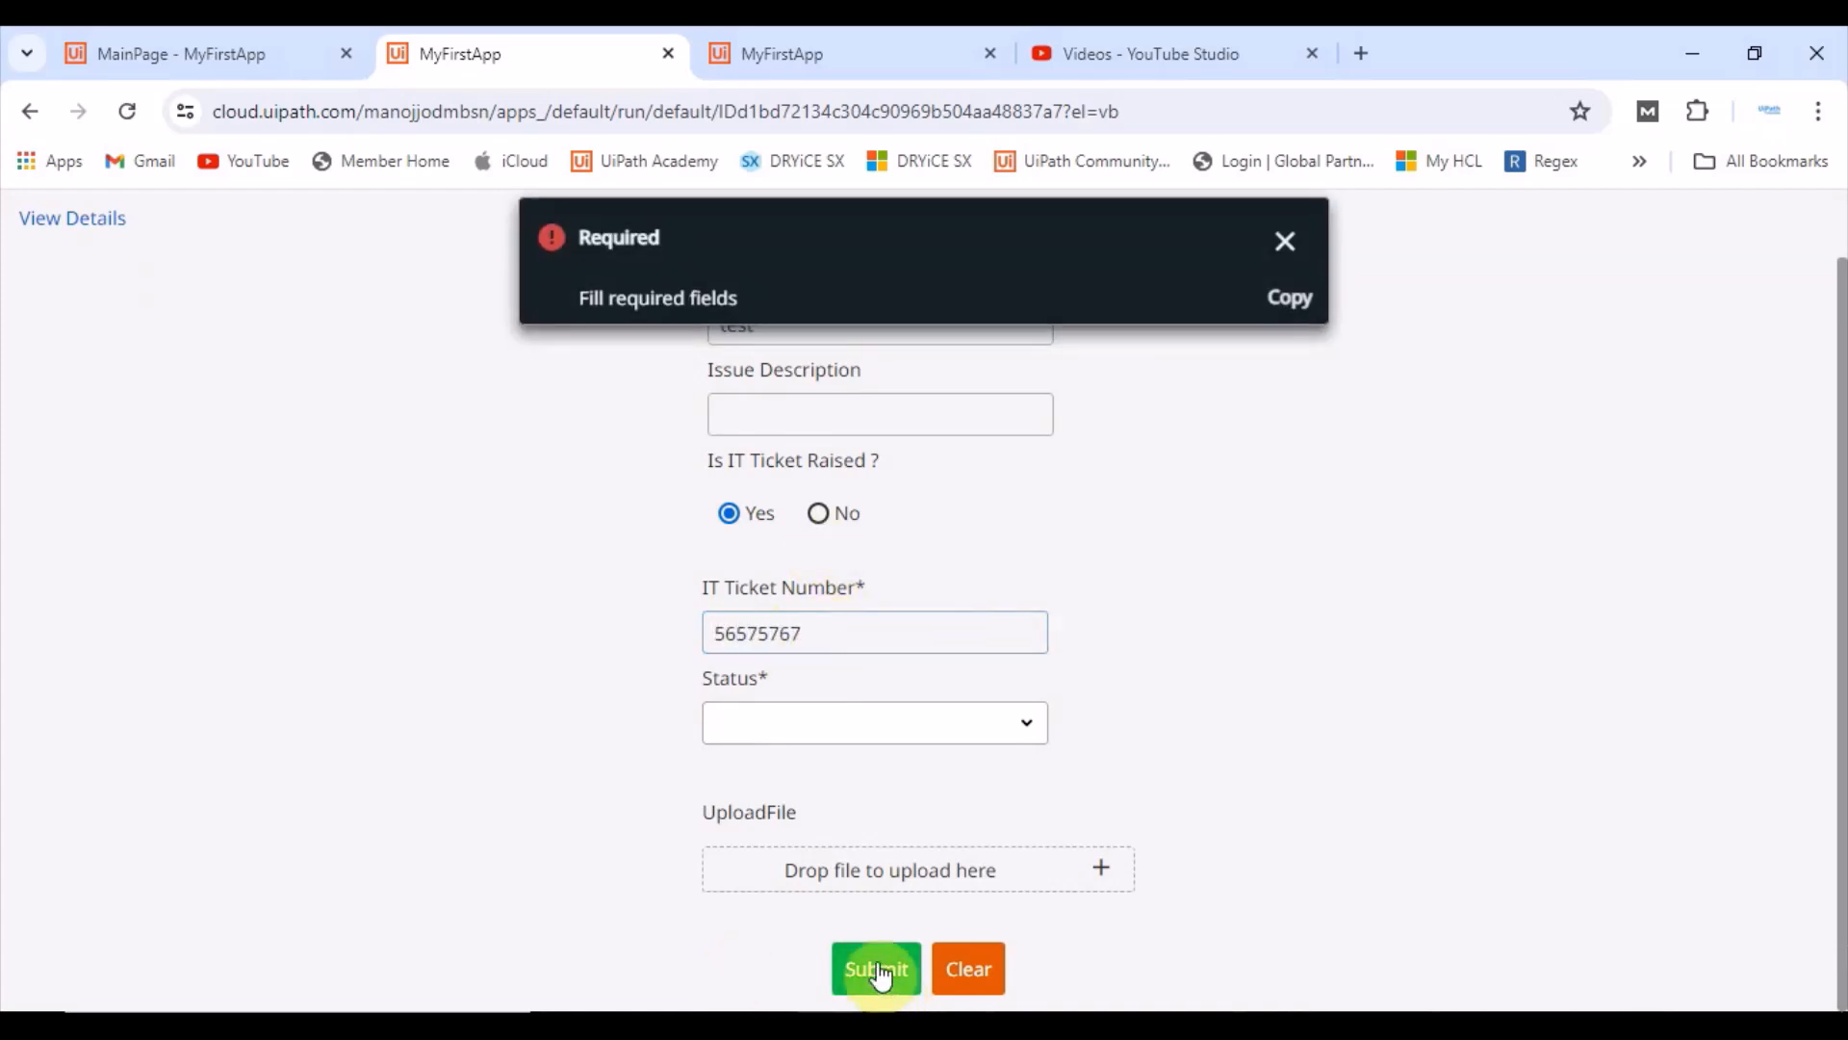
left_click(1284, 242)
Step: Choose Success as the status and submit the completed form
left_click(780, 724)
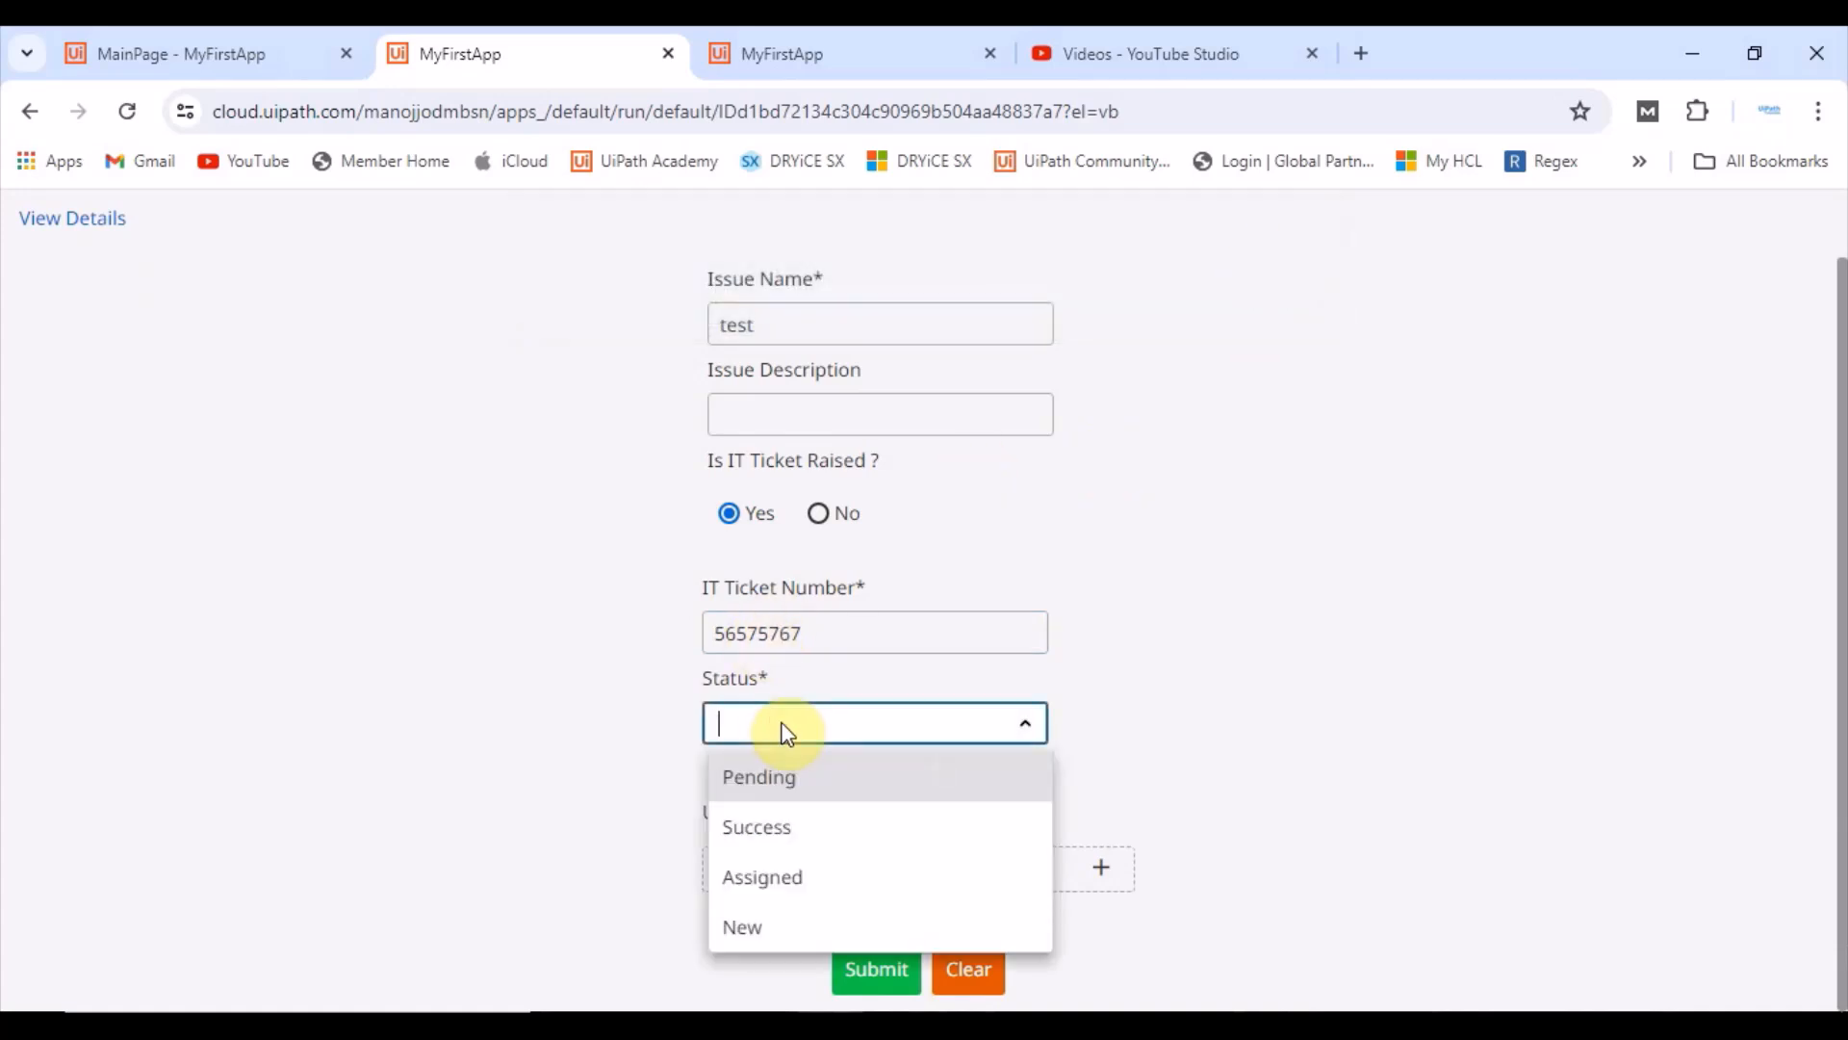
left_click(770, 828)
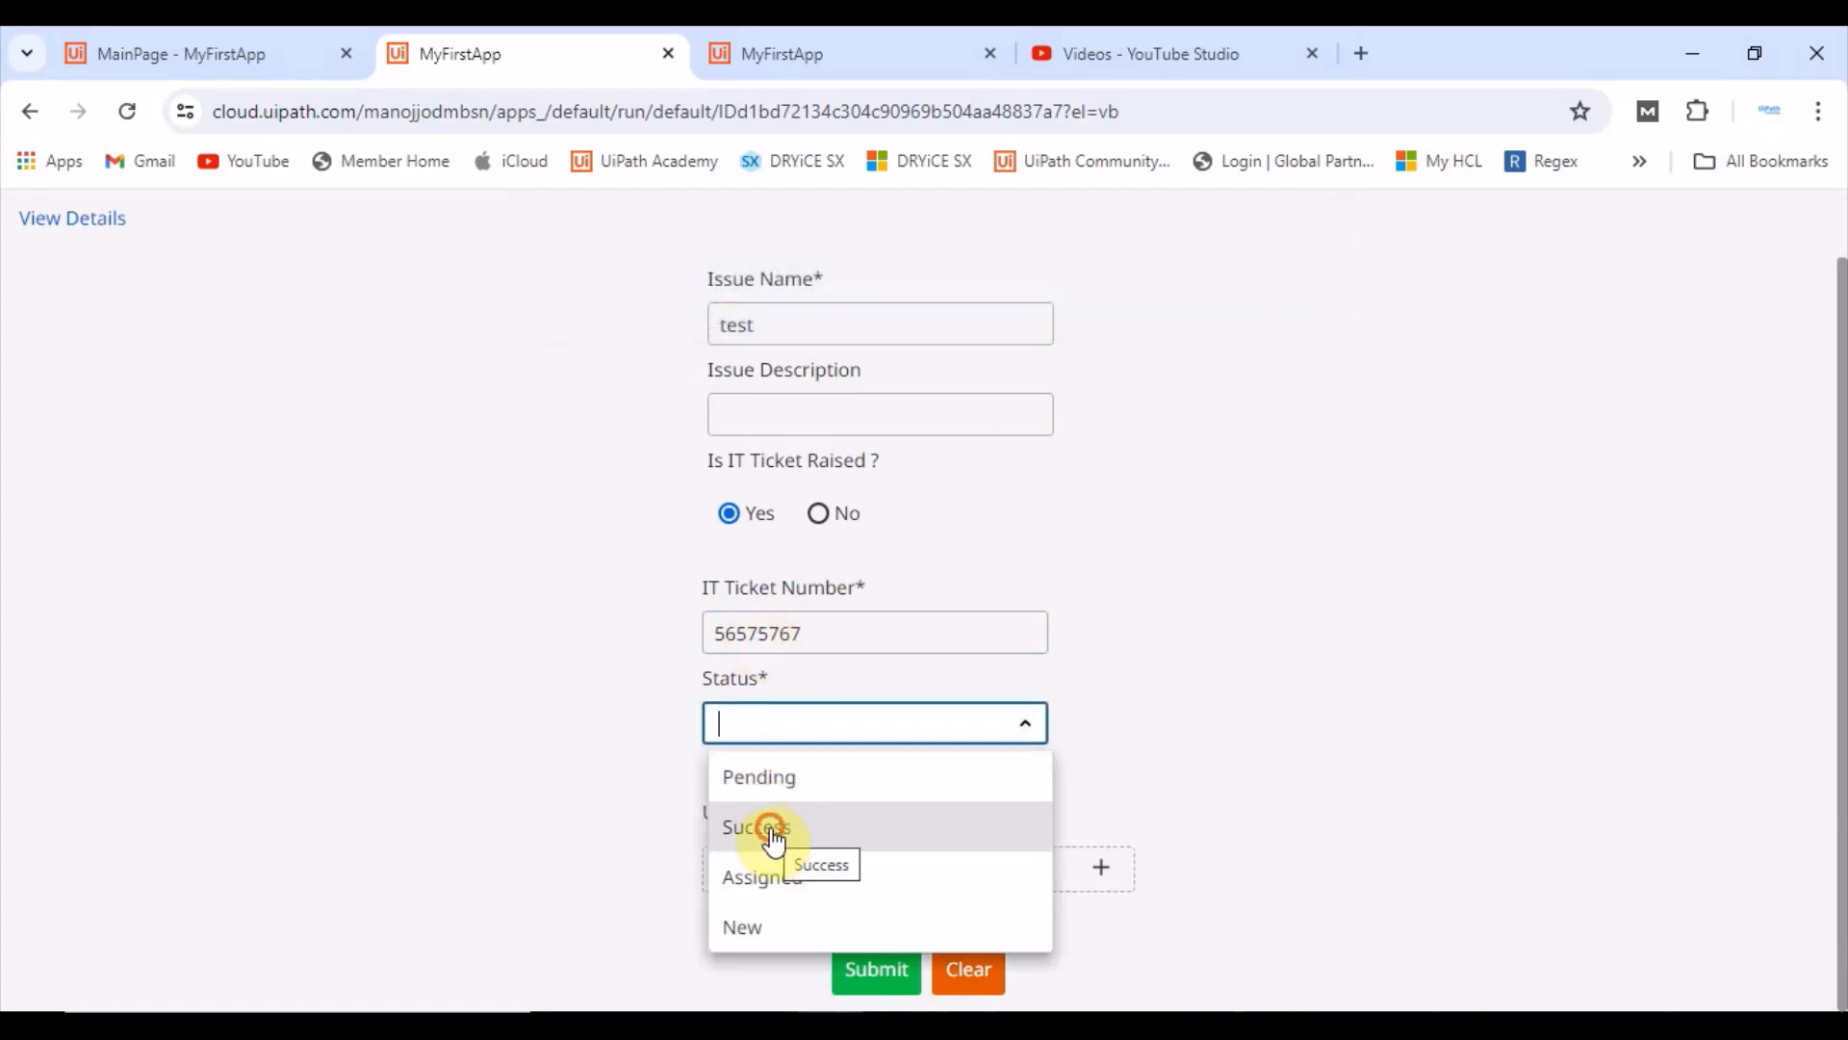
left_click(859, 972)
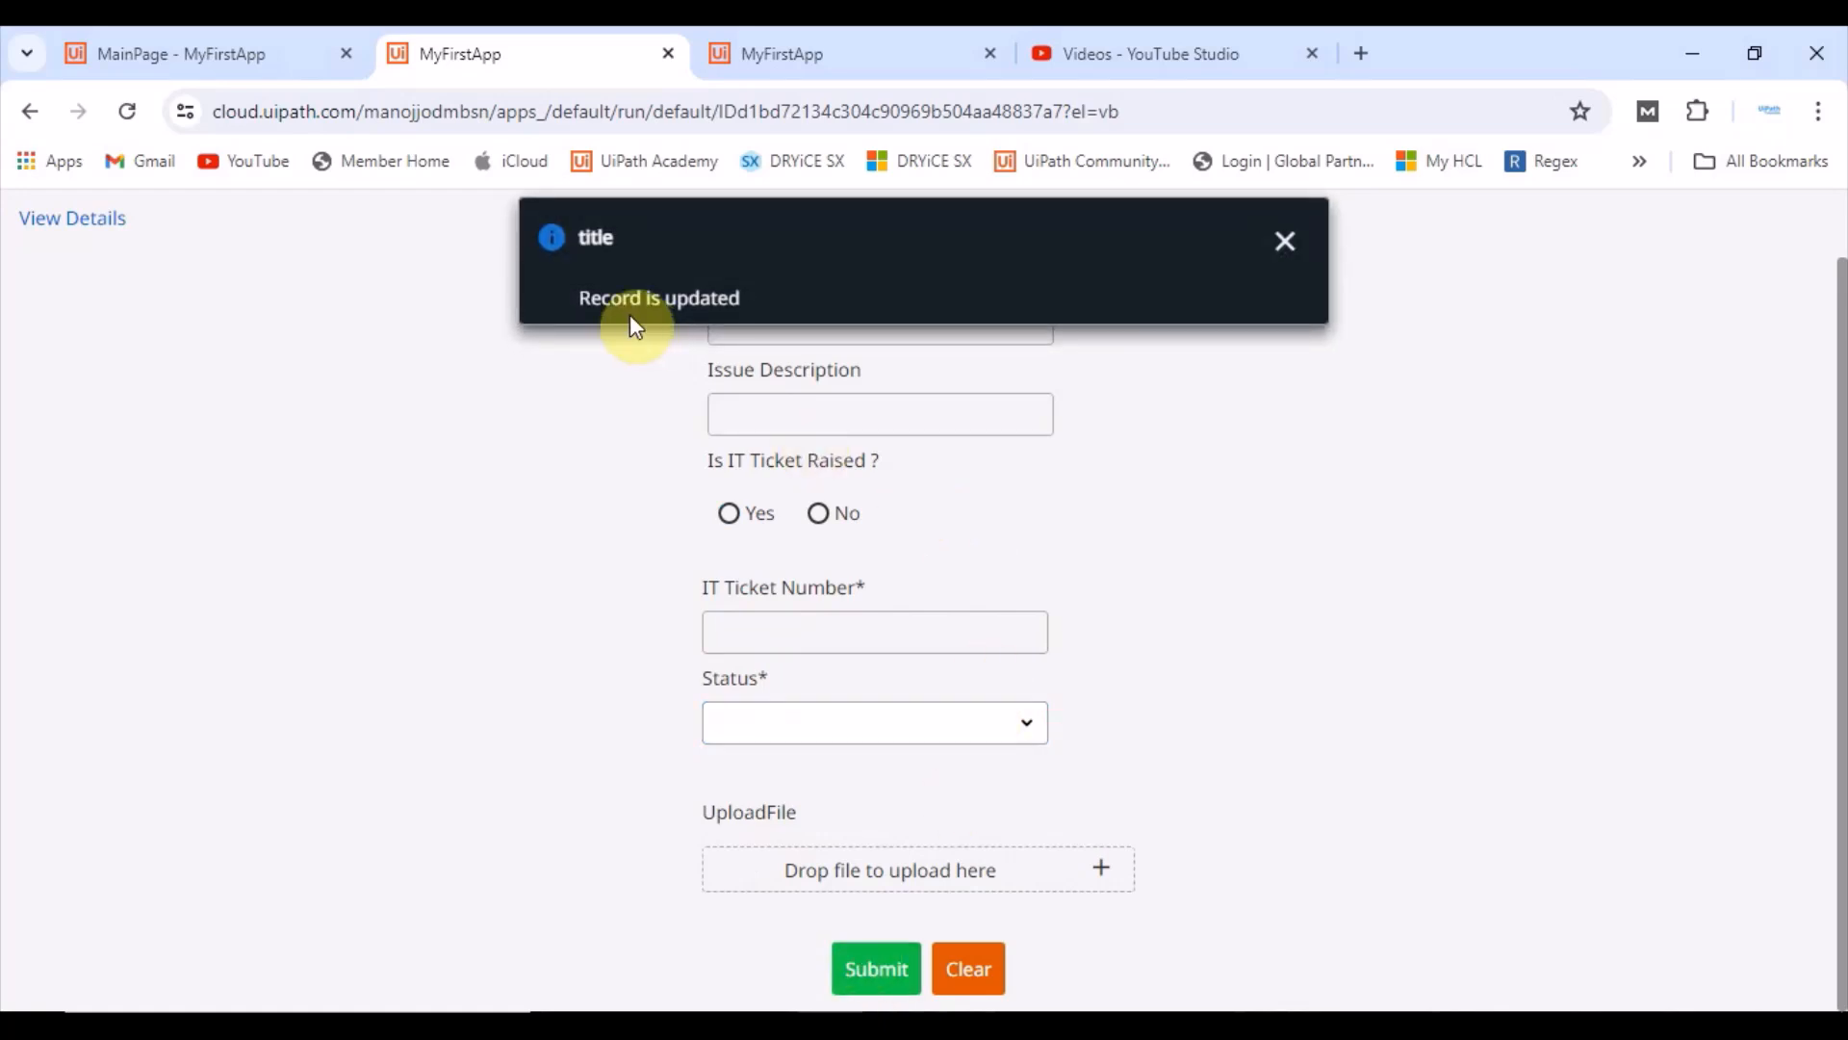
left_click(1285, 241)
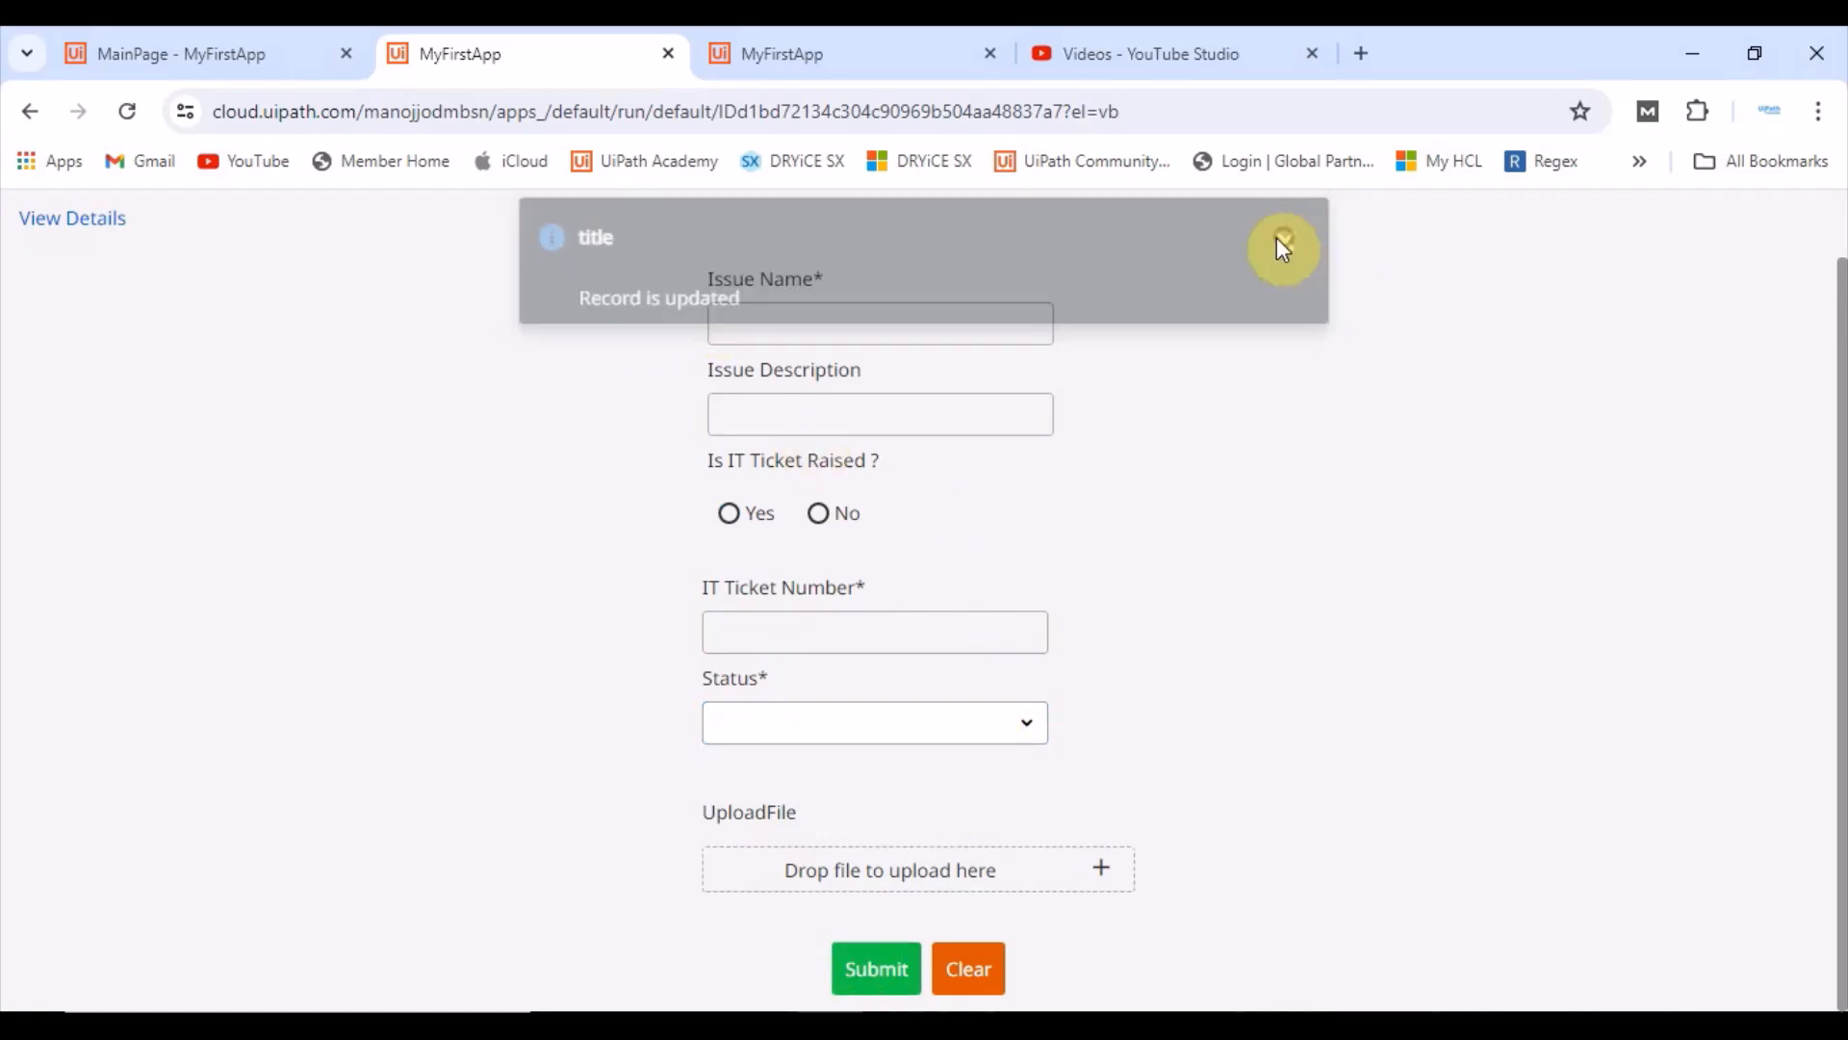
Step: Fill in test2 as the issue name, choose No for IT ticket raised, and submit the form
left_click(754, 322)
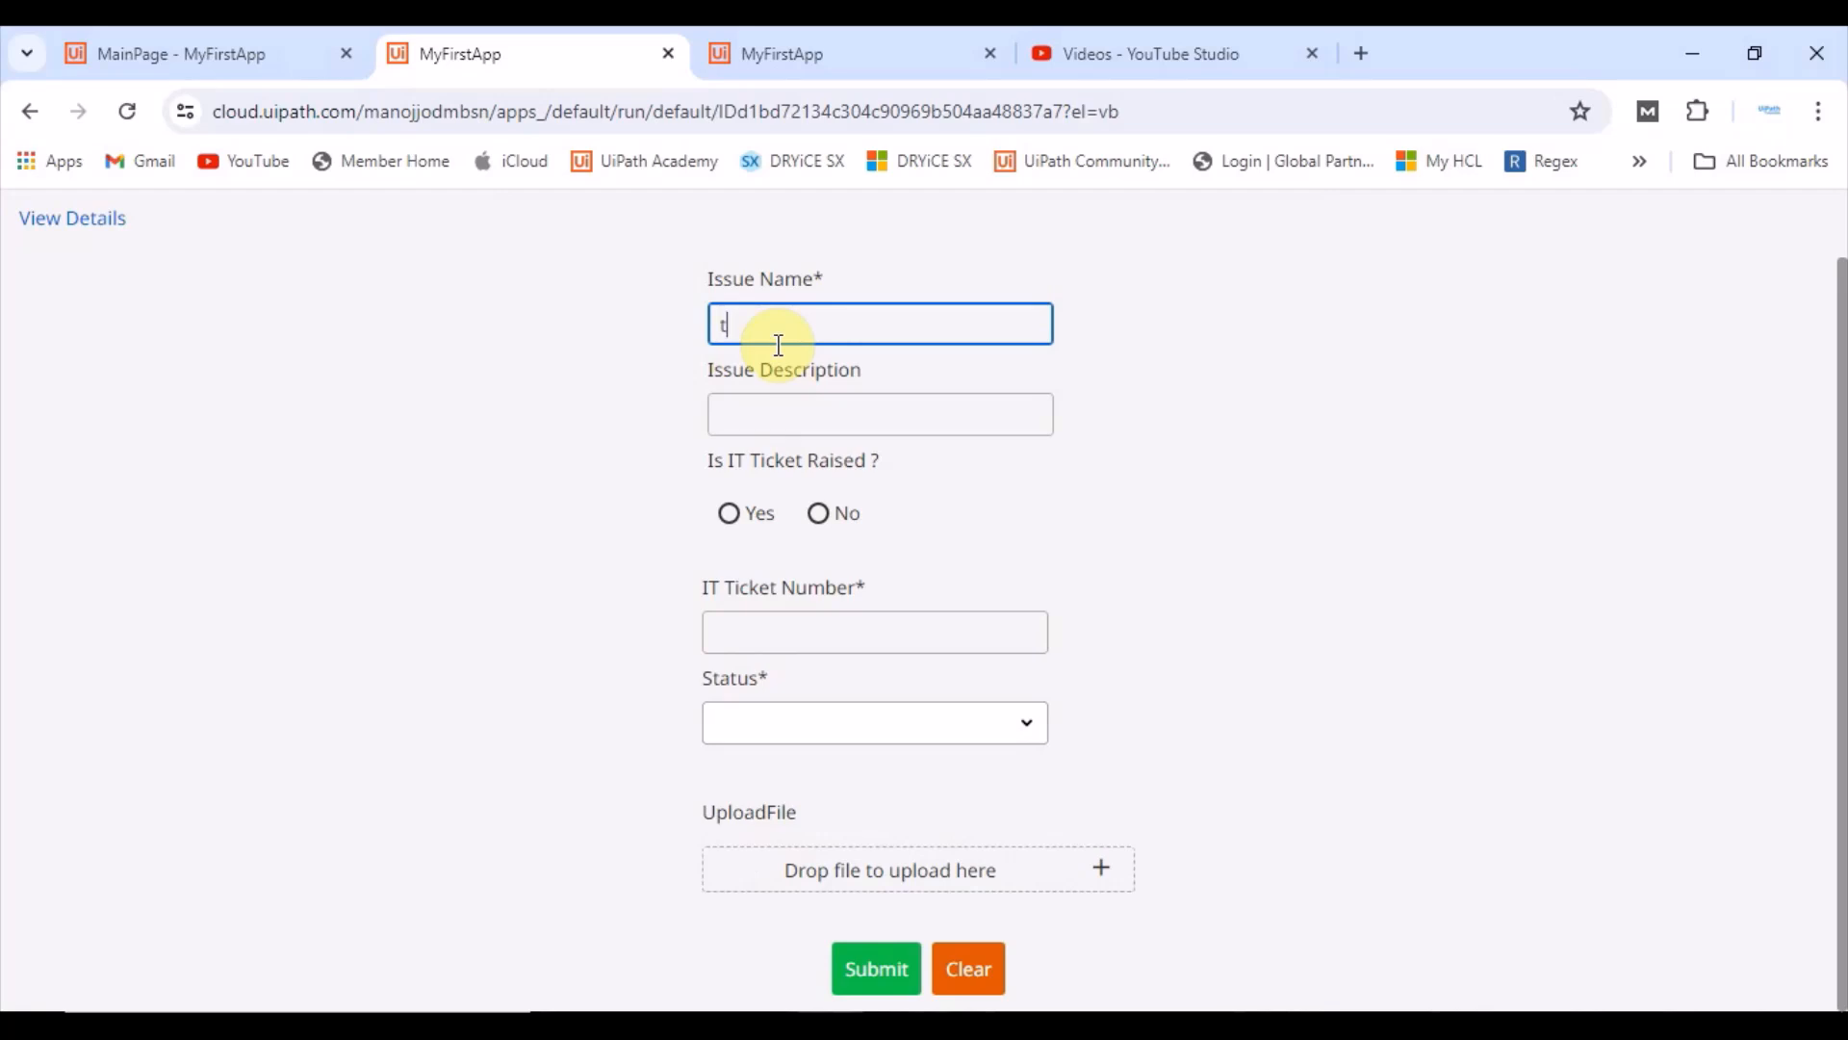
type("test")
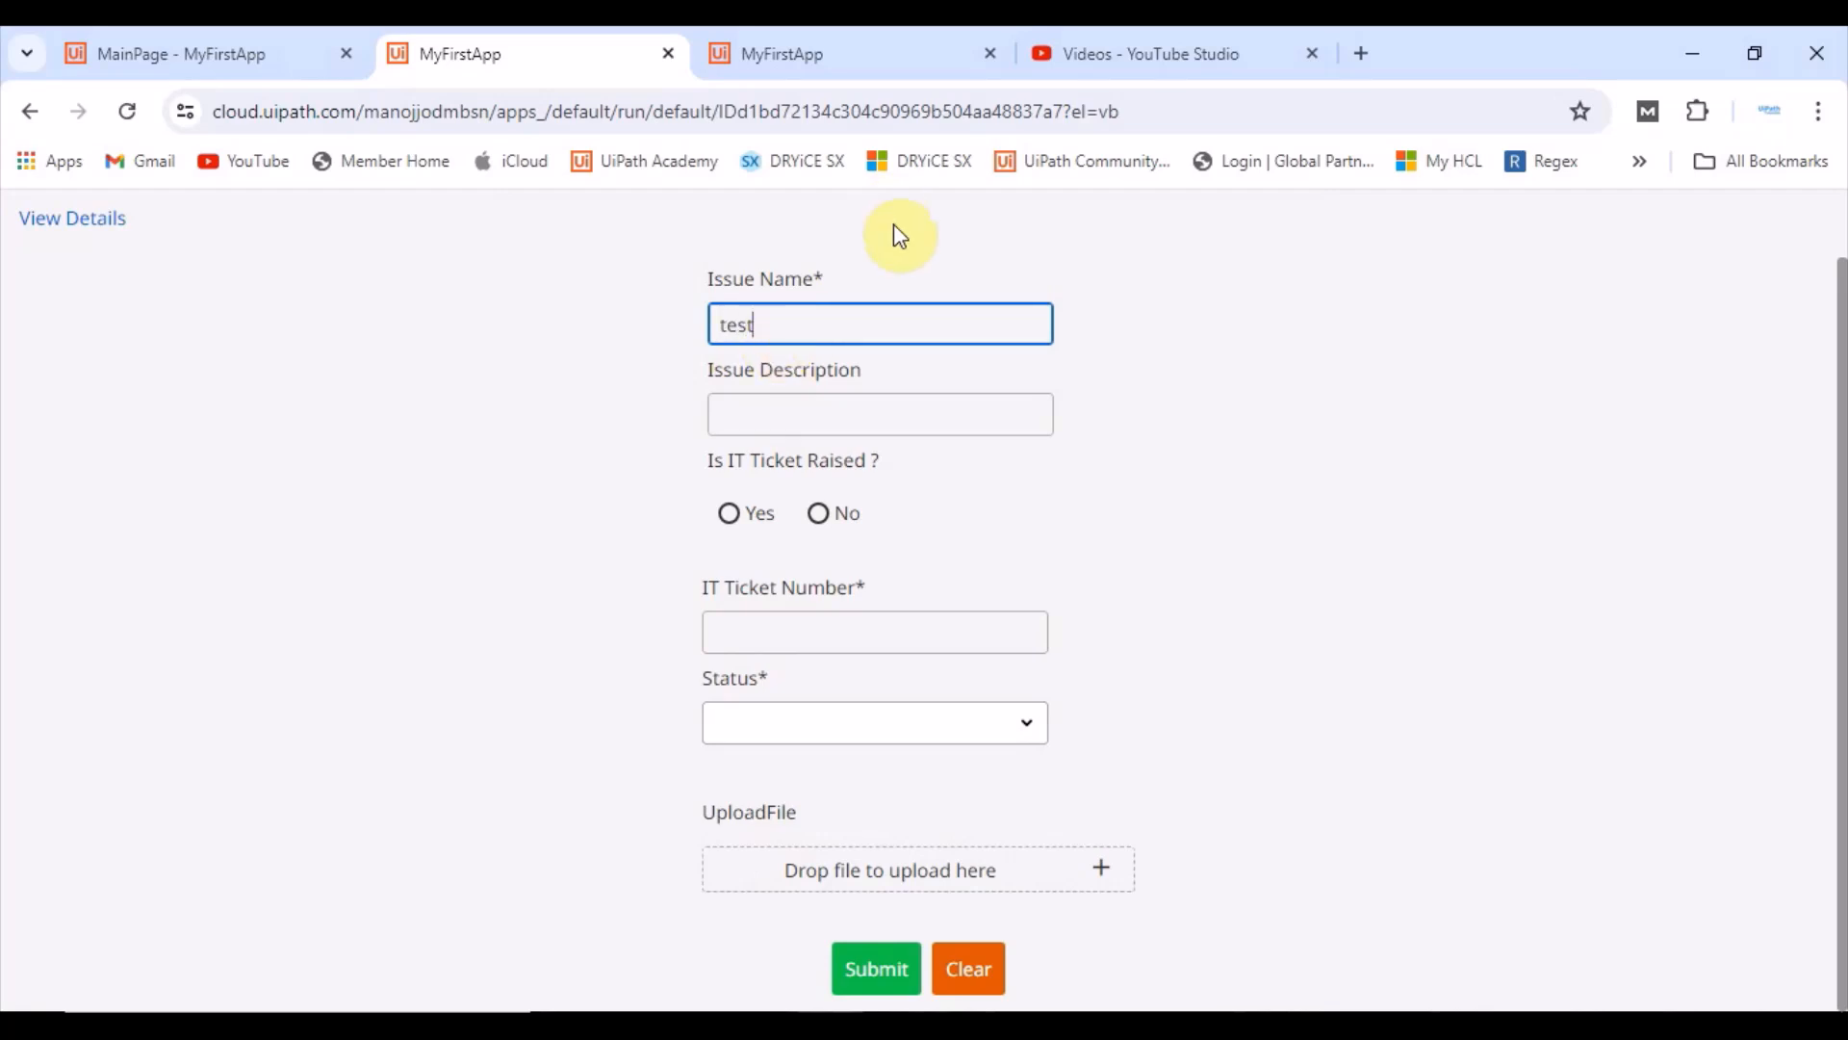
type("2")
left_click(820, 516)
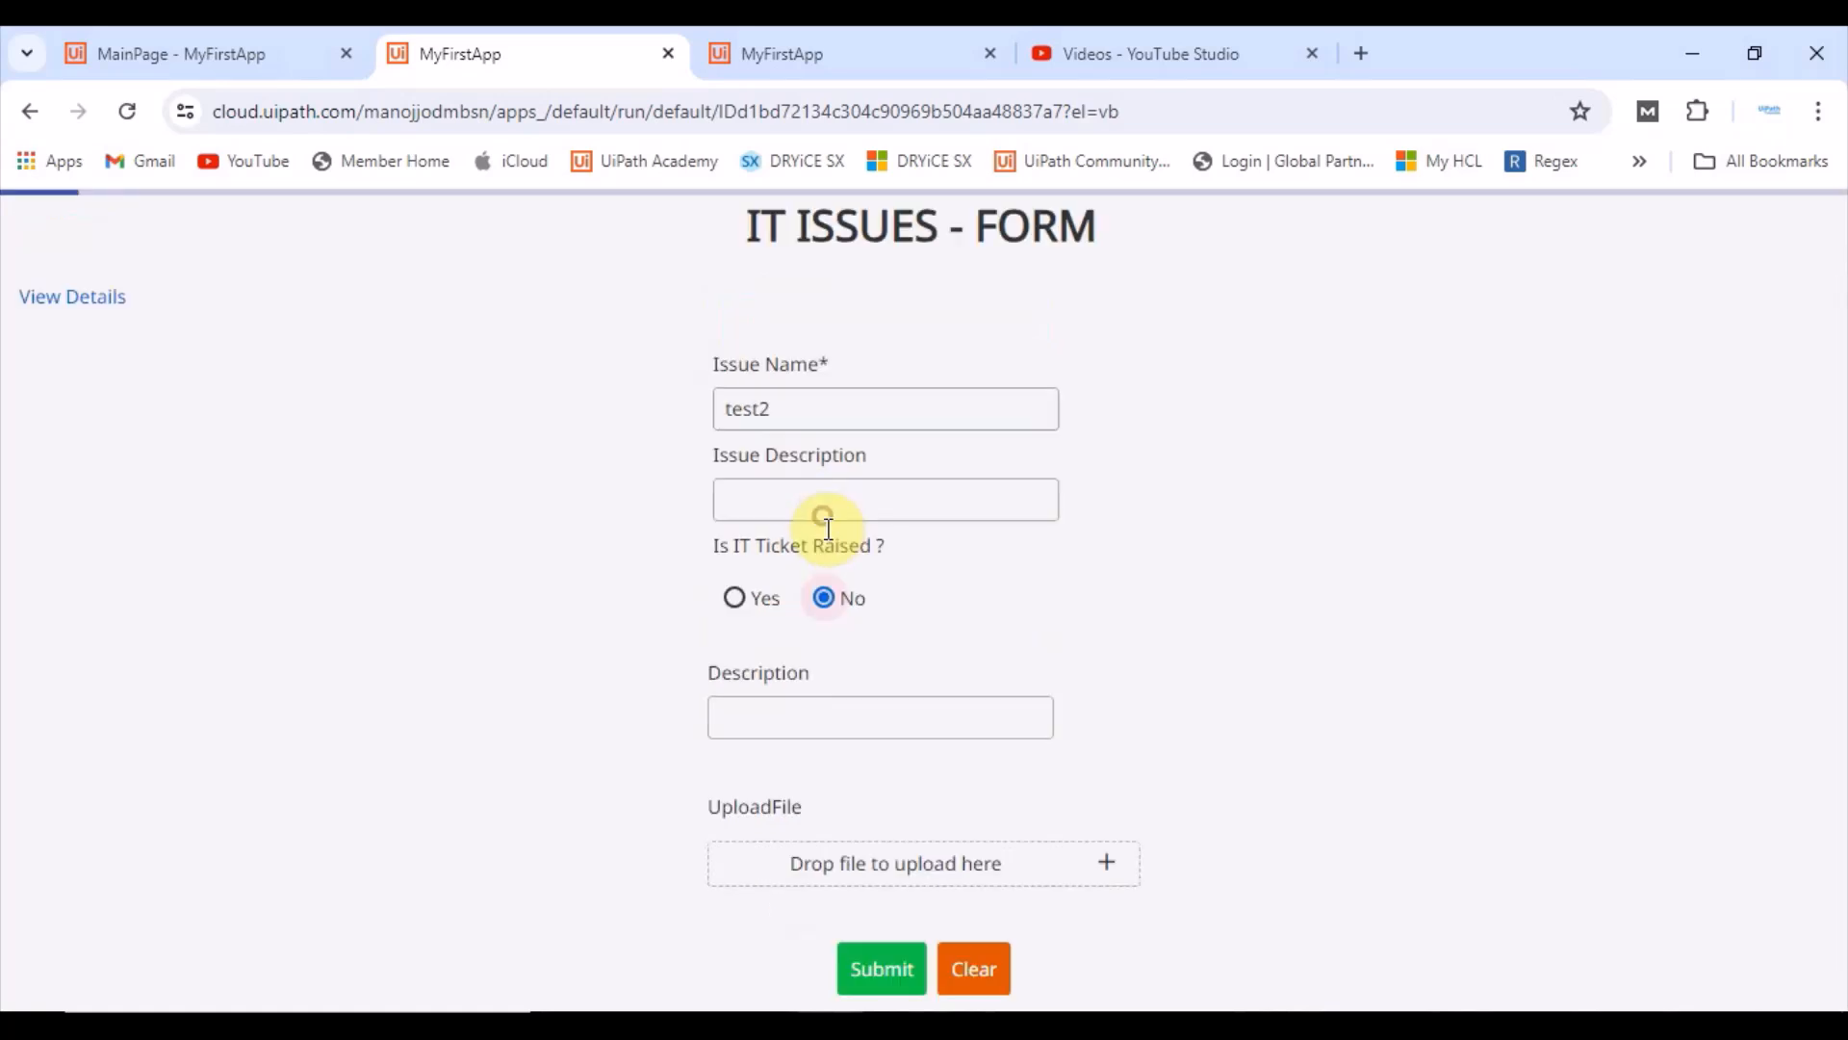
left_click(881, 970)
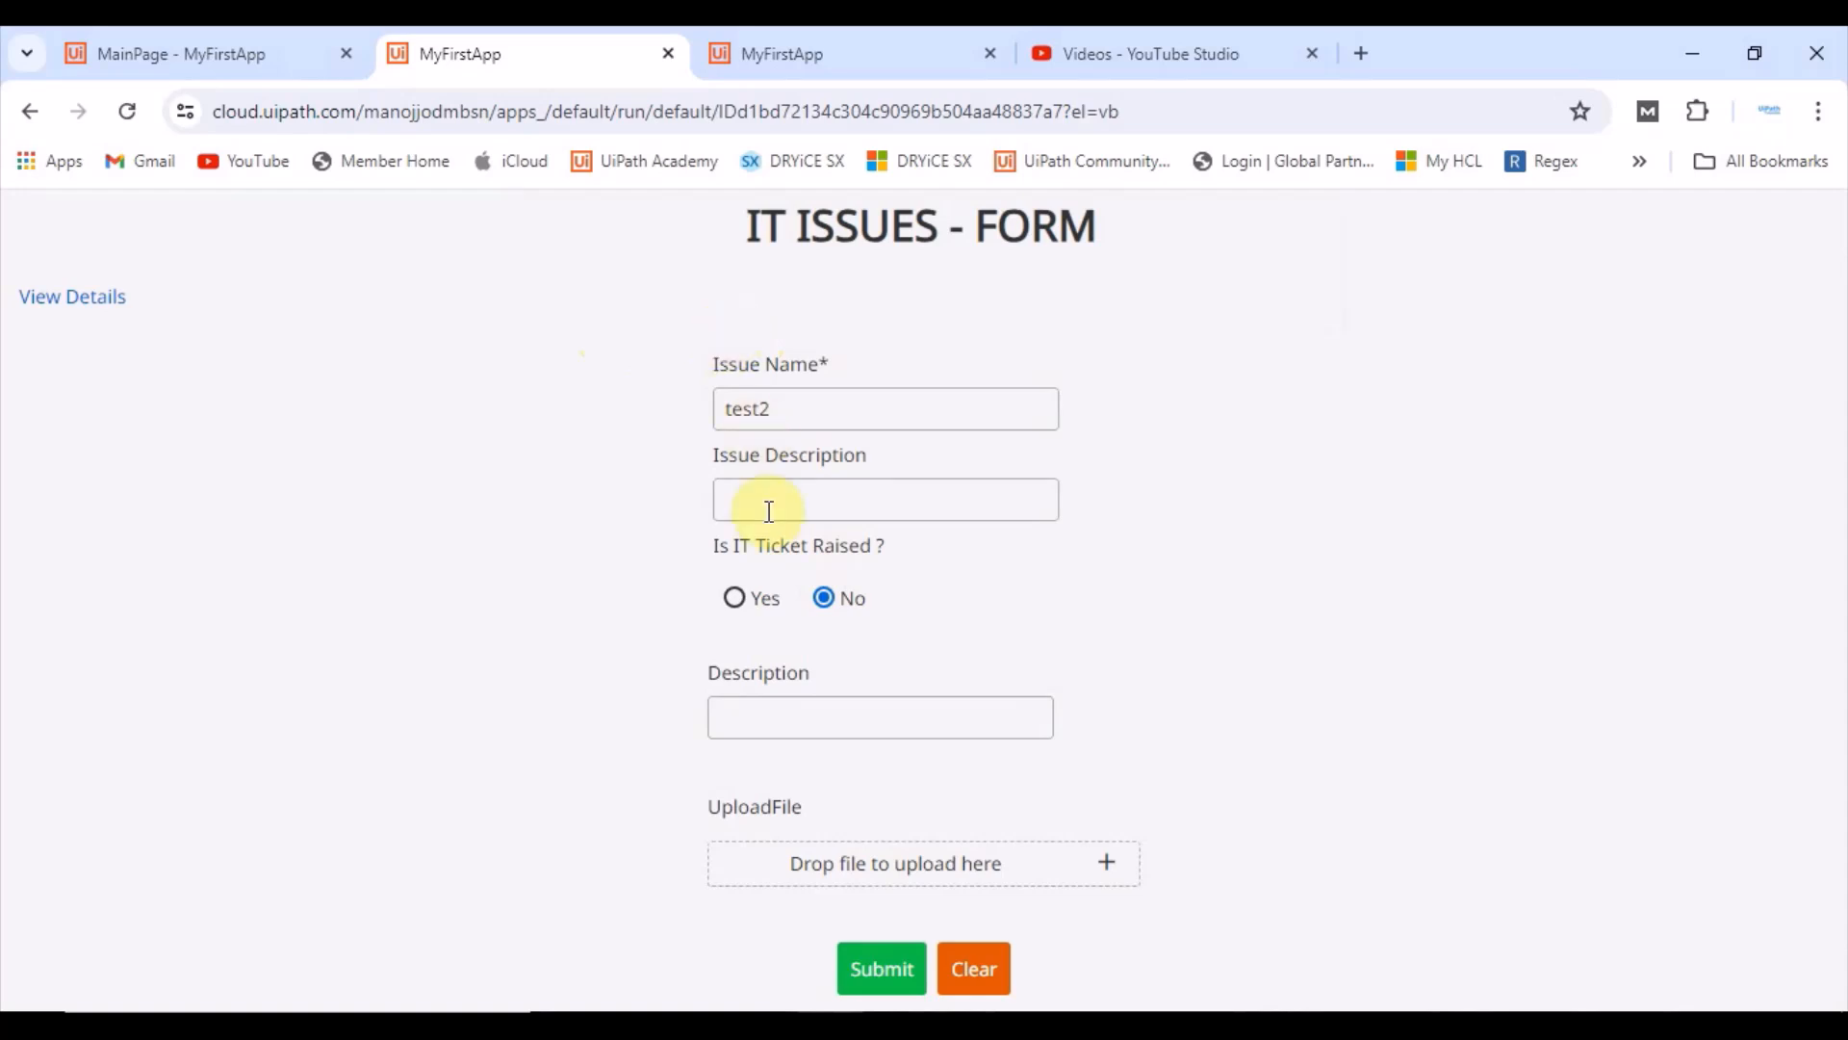
Step: Switch IT ticket raised to Yes and submit with the ticket number and status empty
left_click(736, 602)
scroll(760, 674, "down", 1)
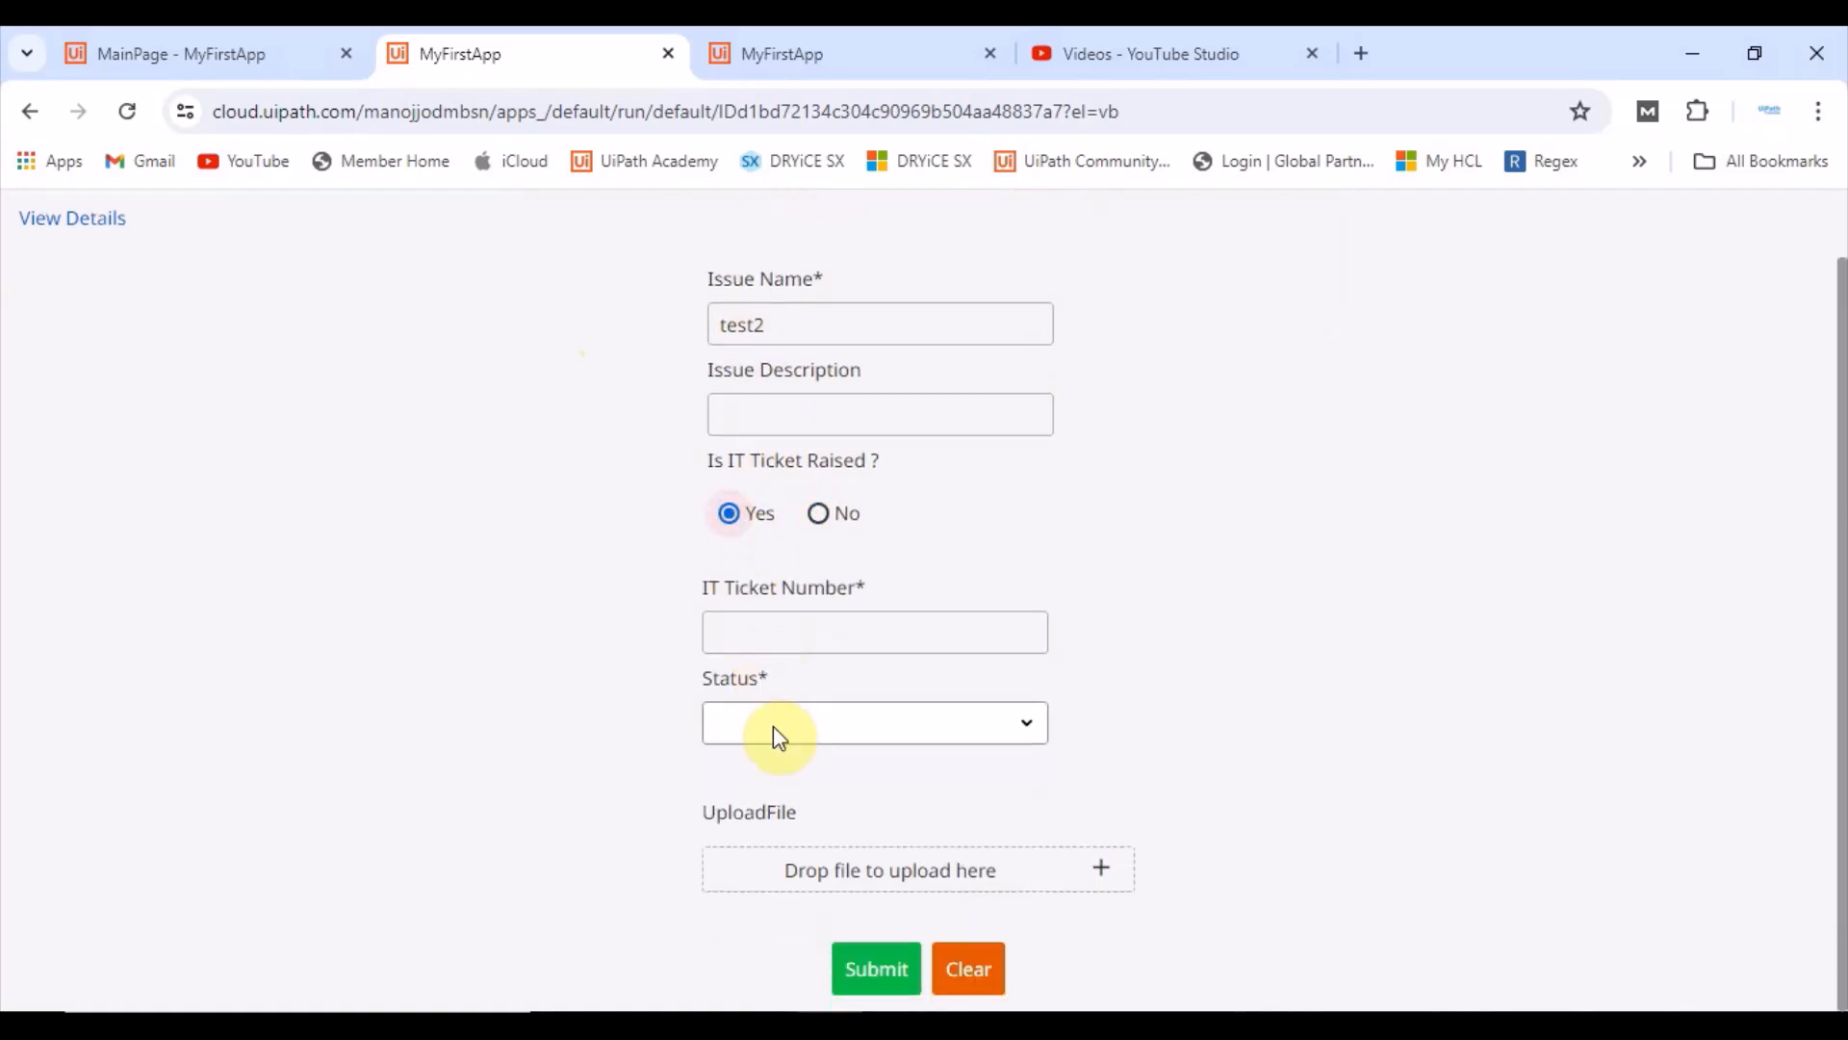
left_click(866, 977)
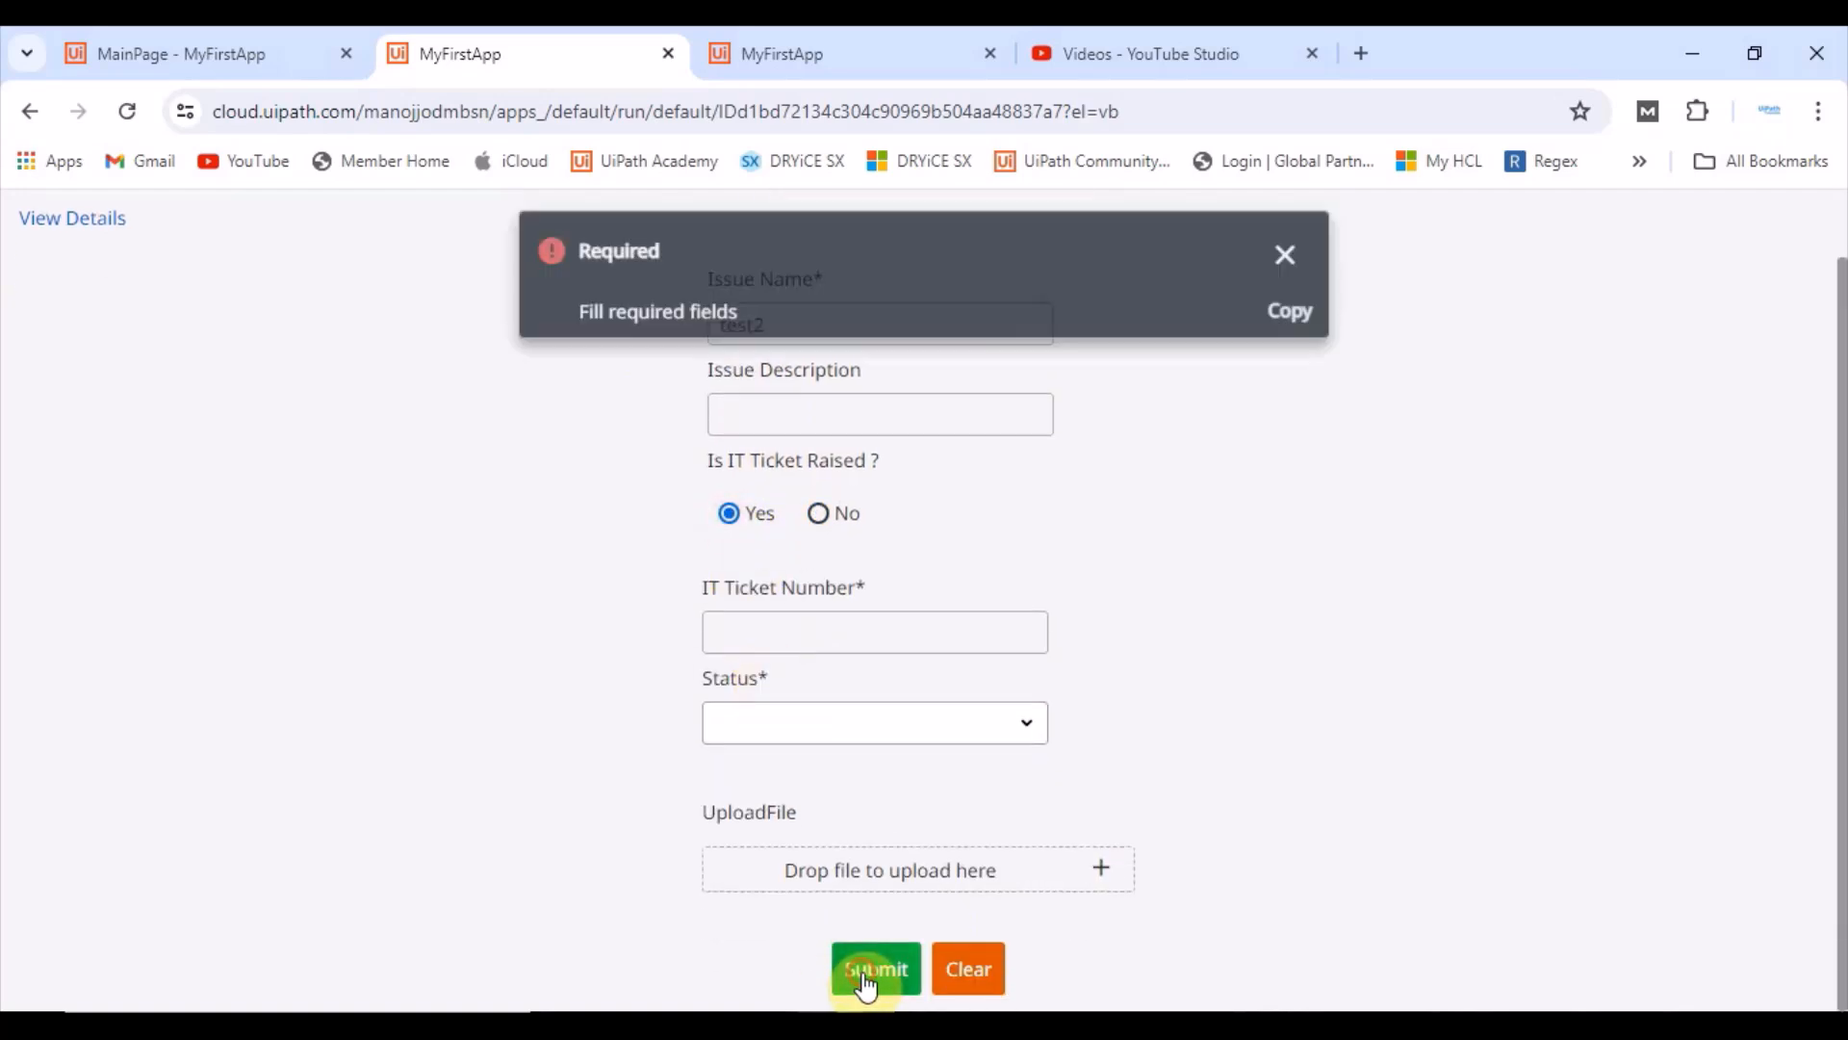
left_click(1285, 242)
Step: Toggle the IT ticket raised option between No and Yes to compare which fields are shown
left_click(803, 638)
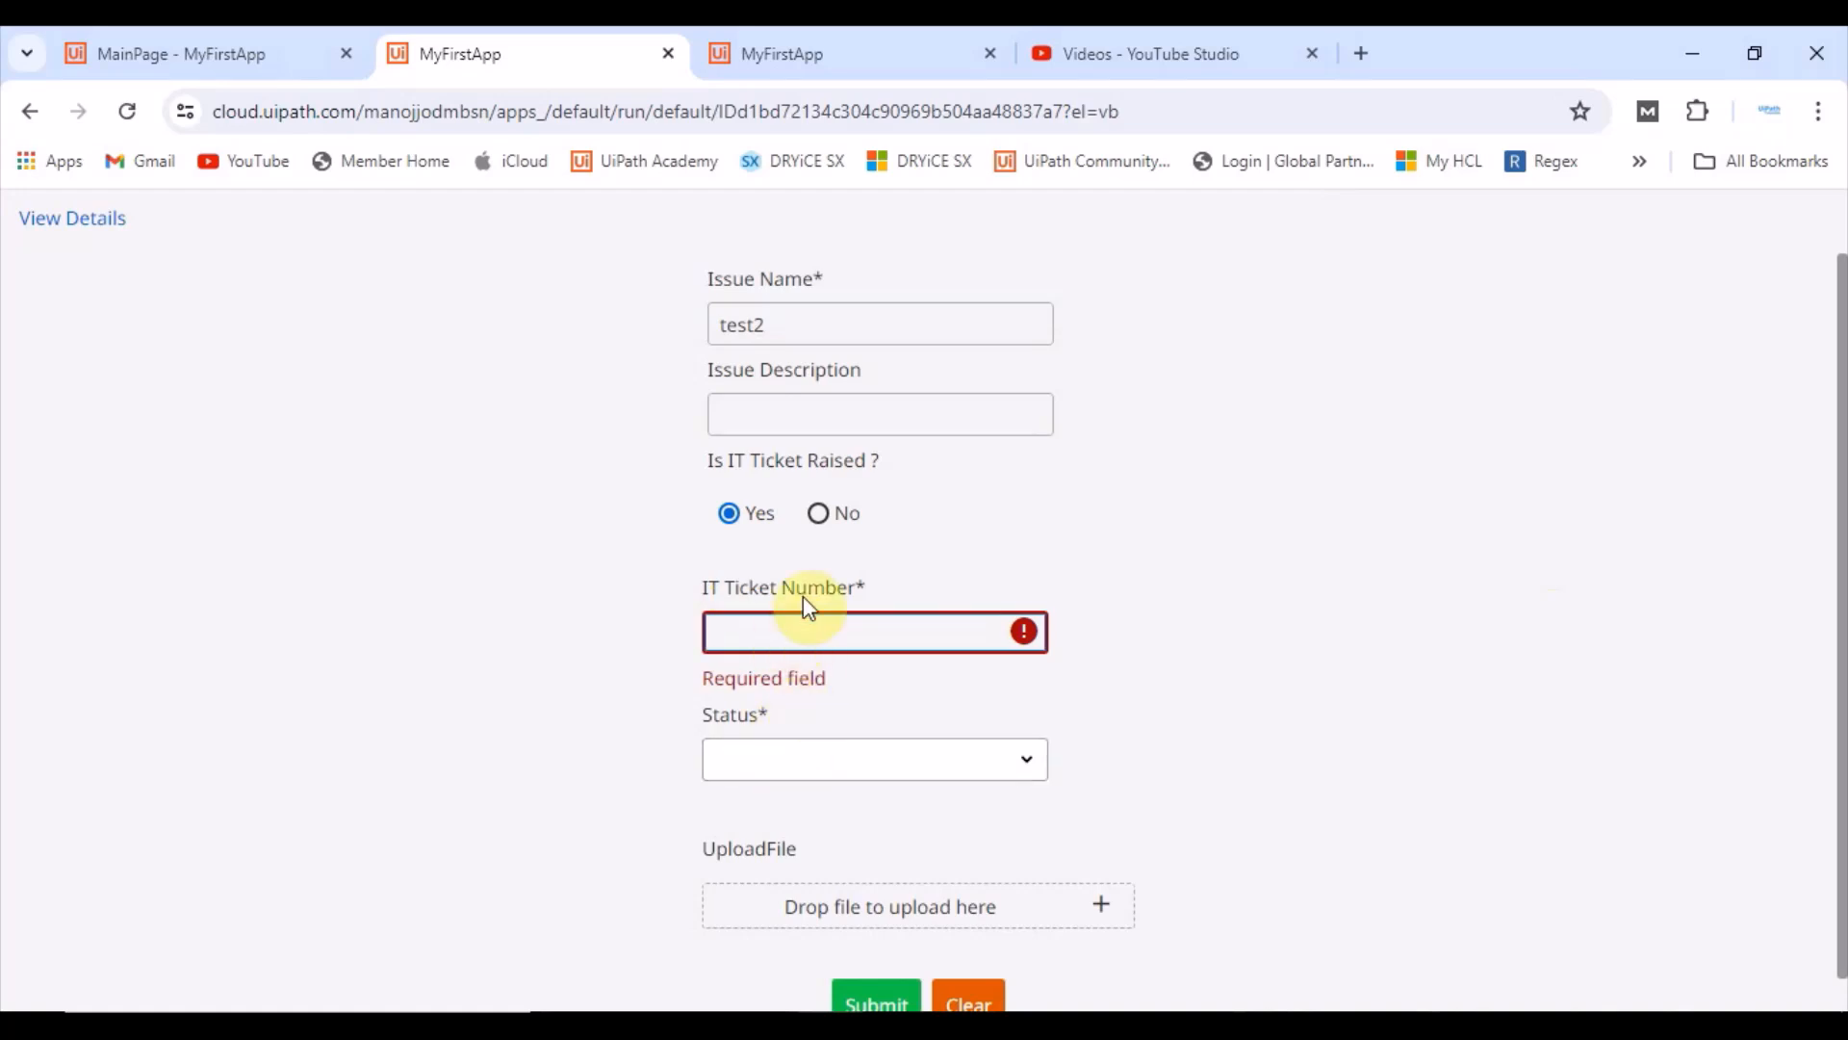
left_click(819, 512)
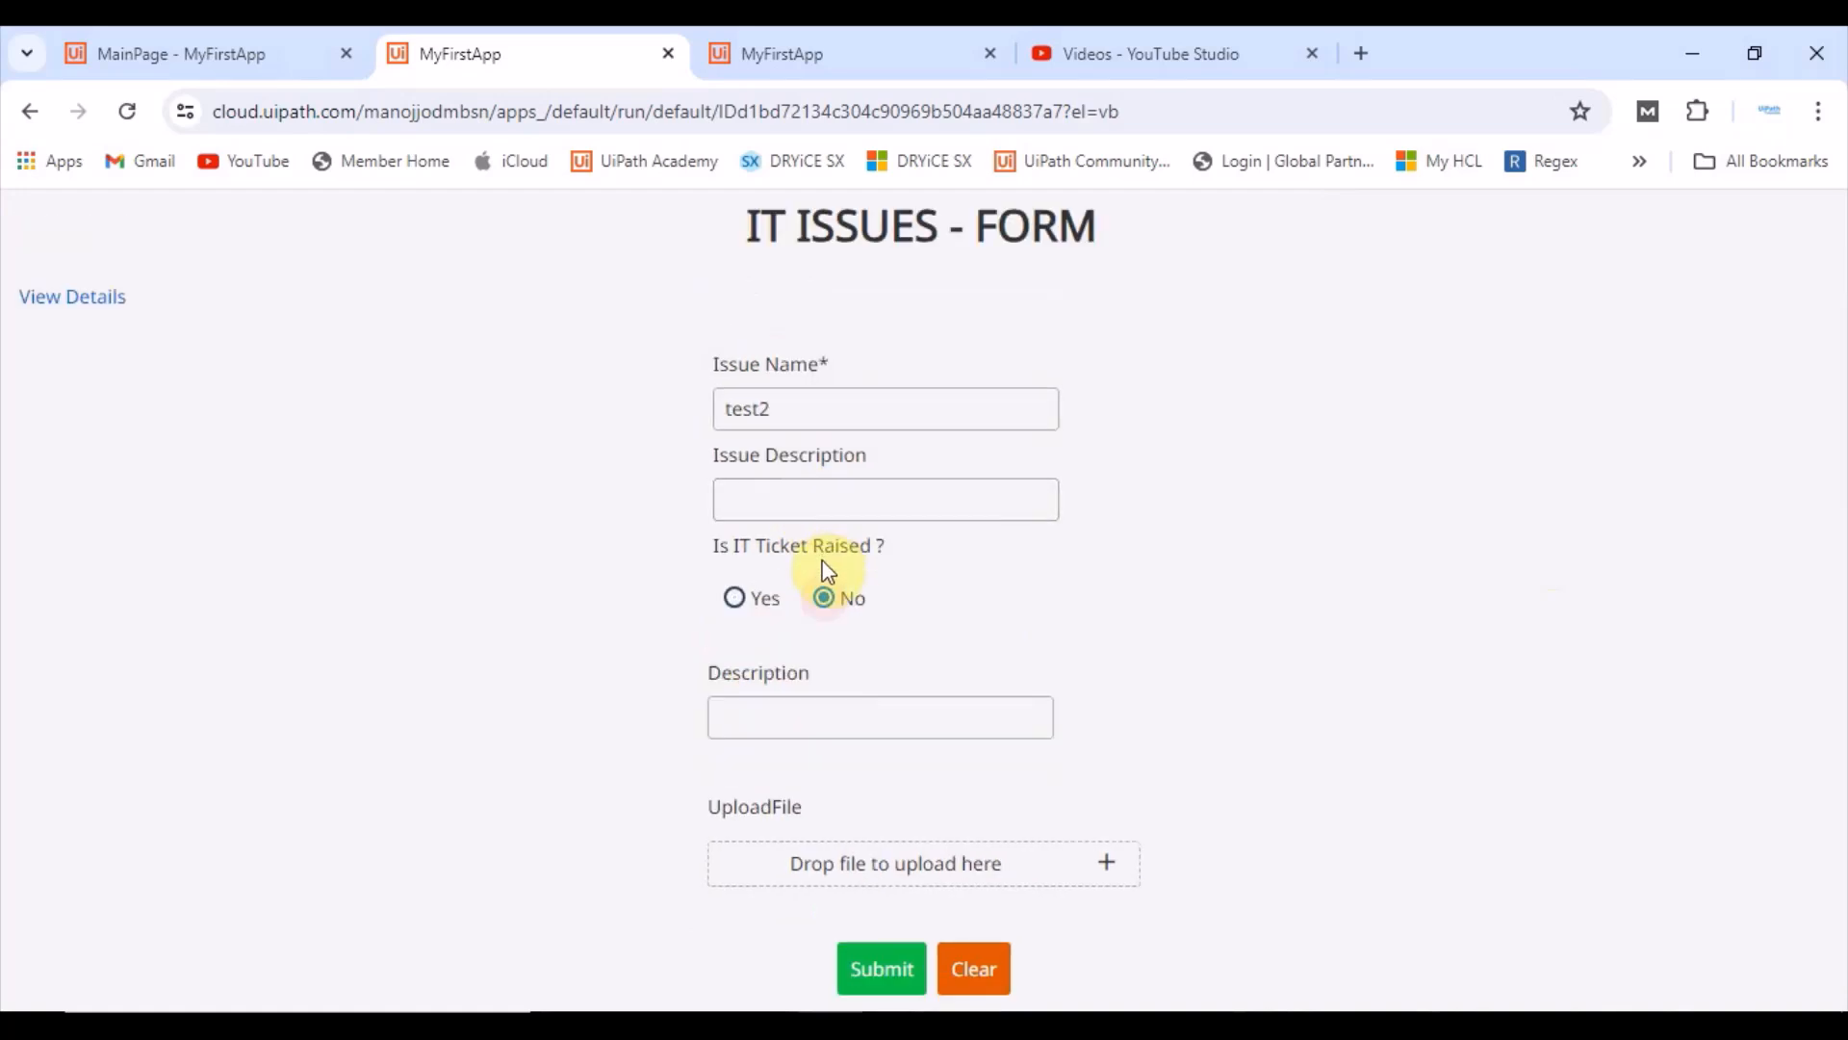
left_click(771, 718)
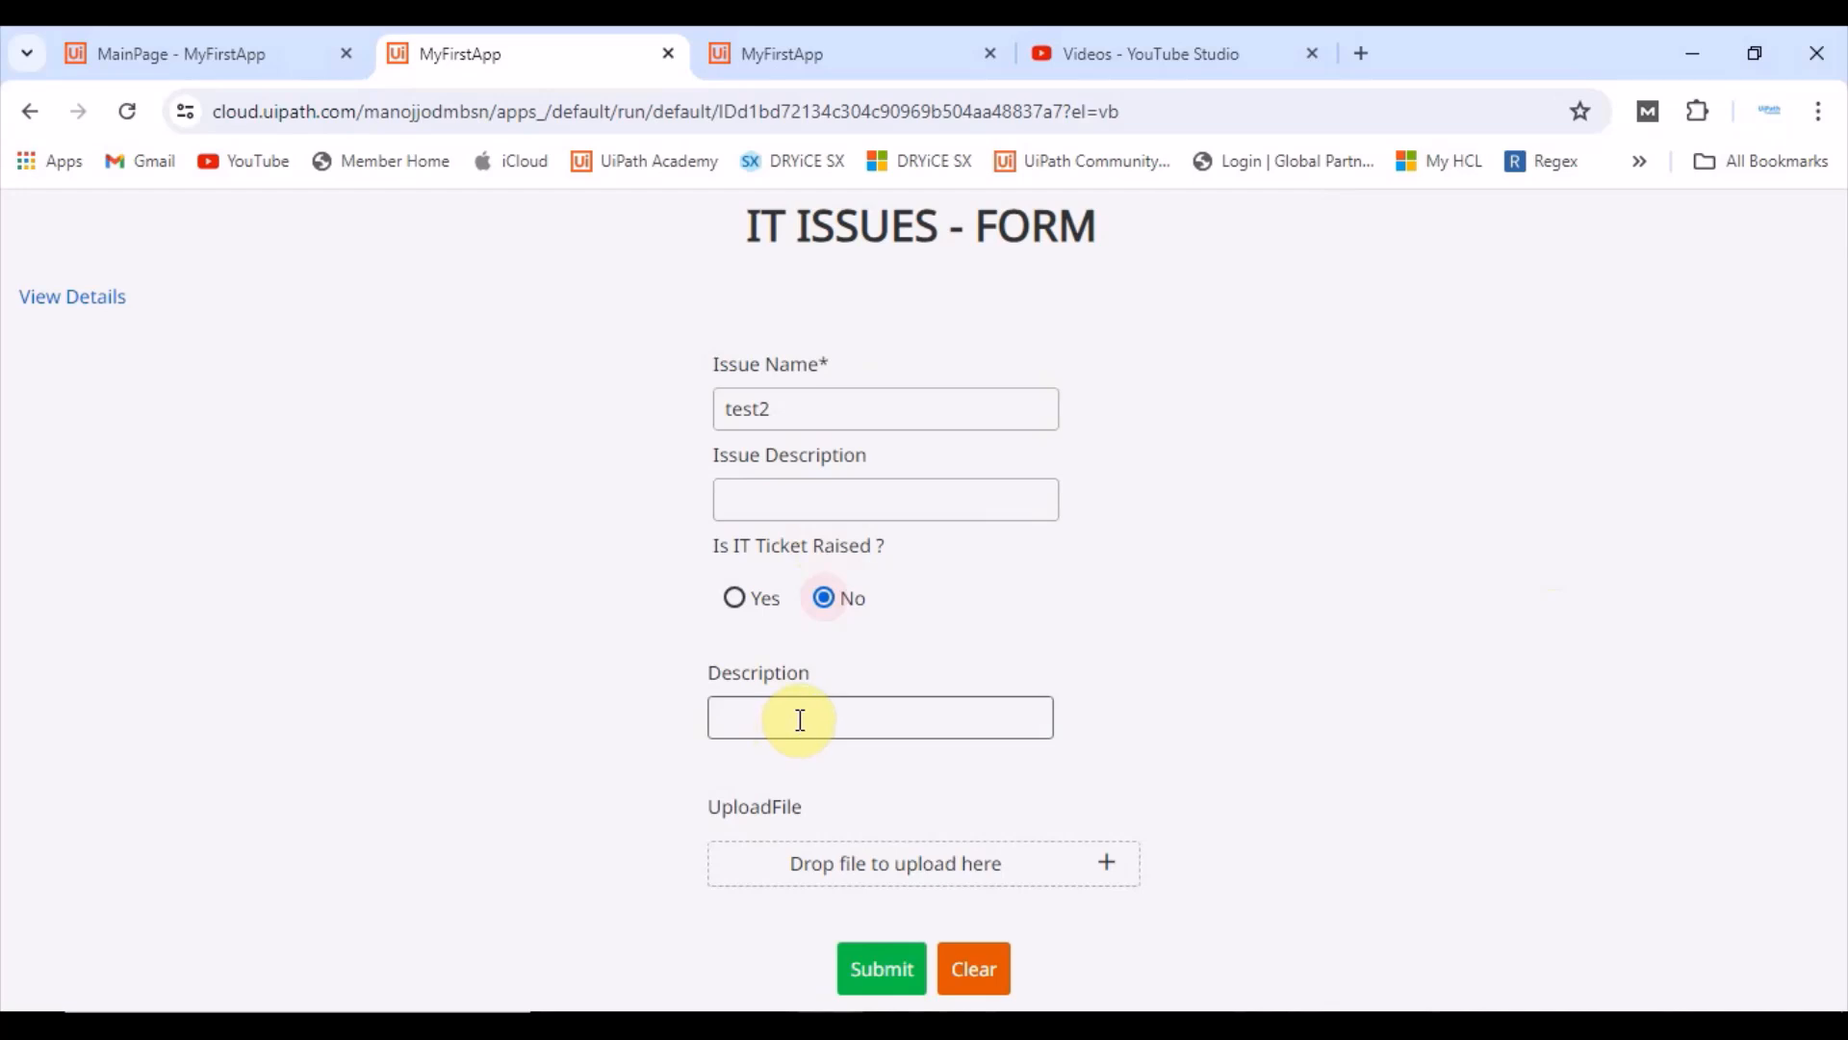
left_click(740, 603)
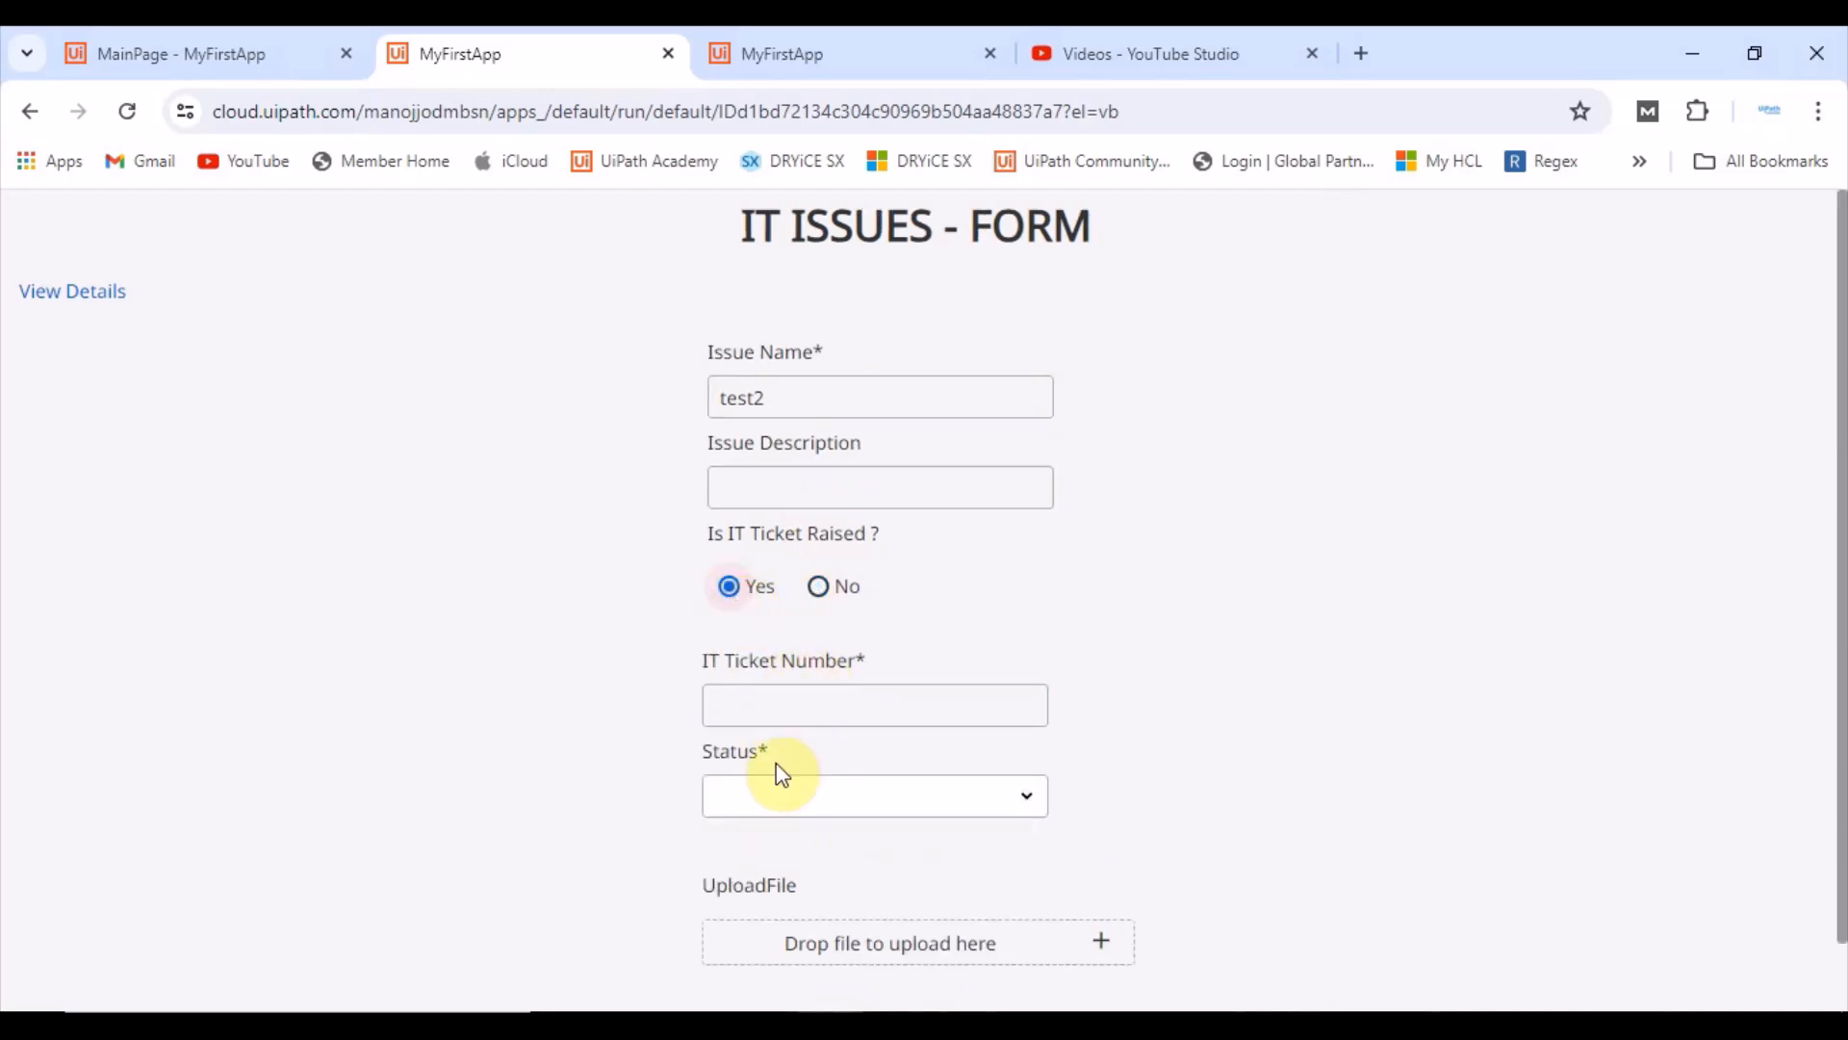
Step: Switch the IT ticket raised choice between No and Yes again to review which fields the running form shows
left_click(820, 588)
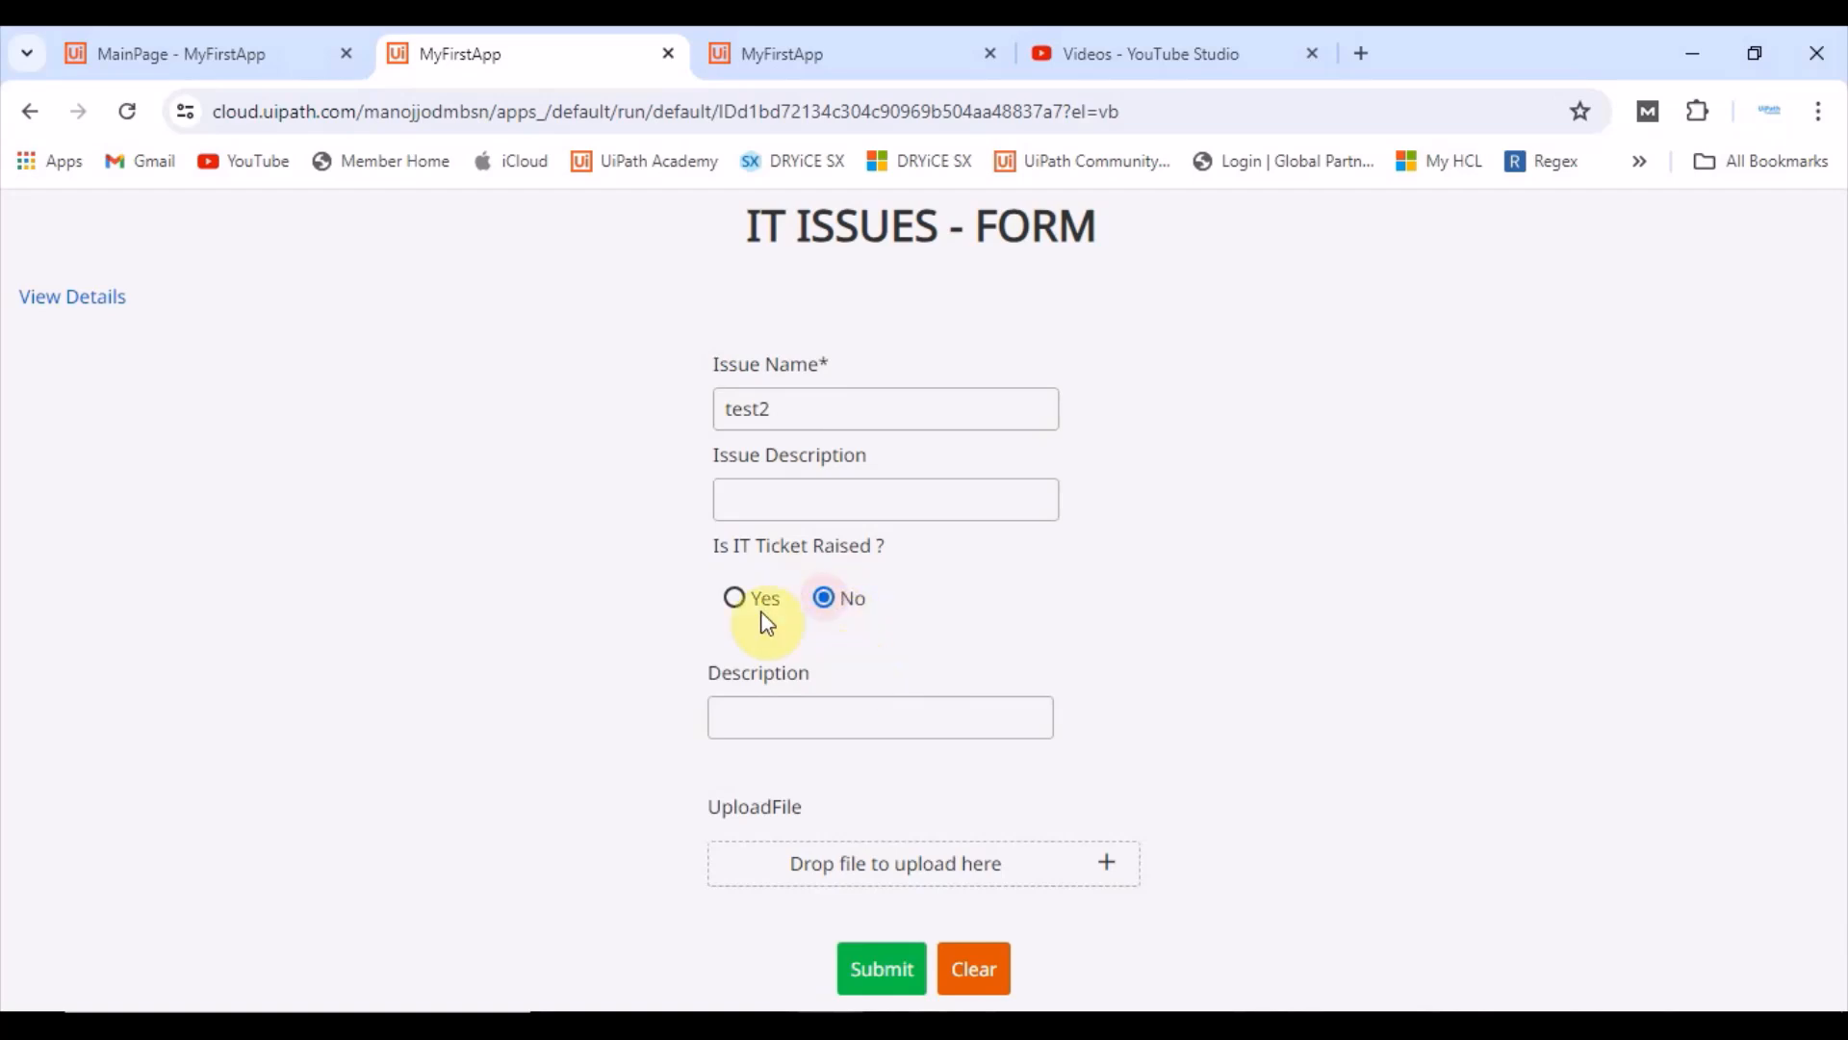
left_click(737, 601)
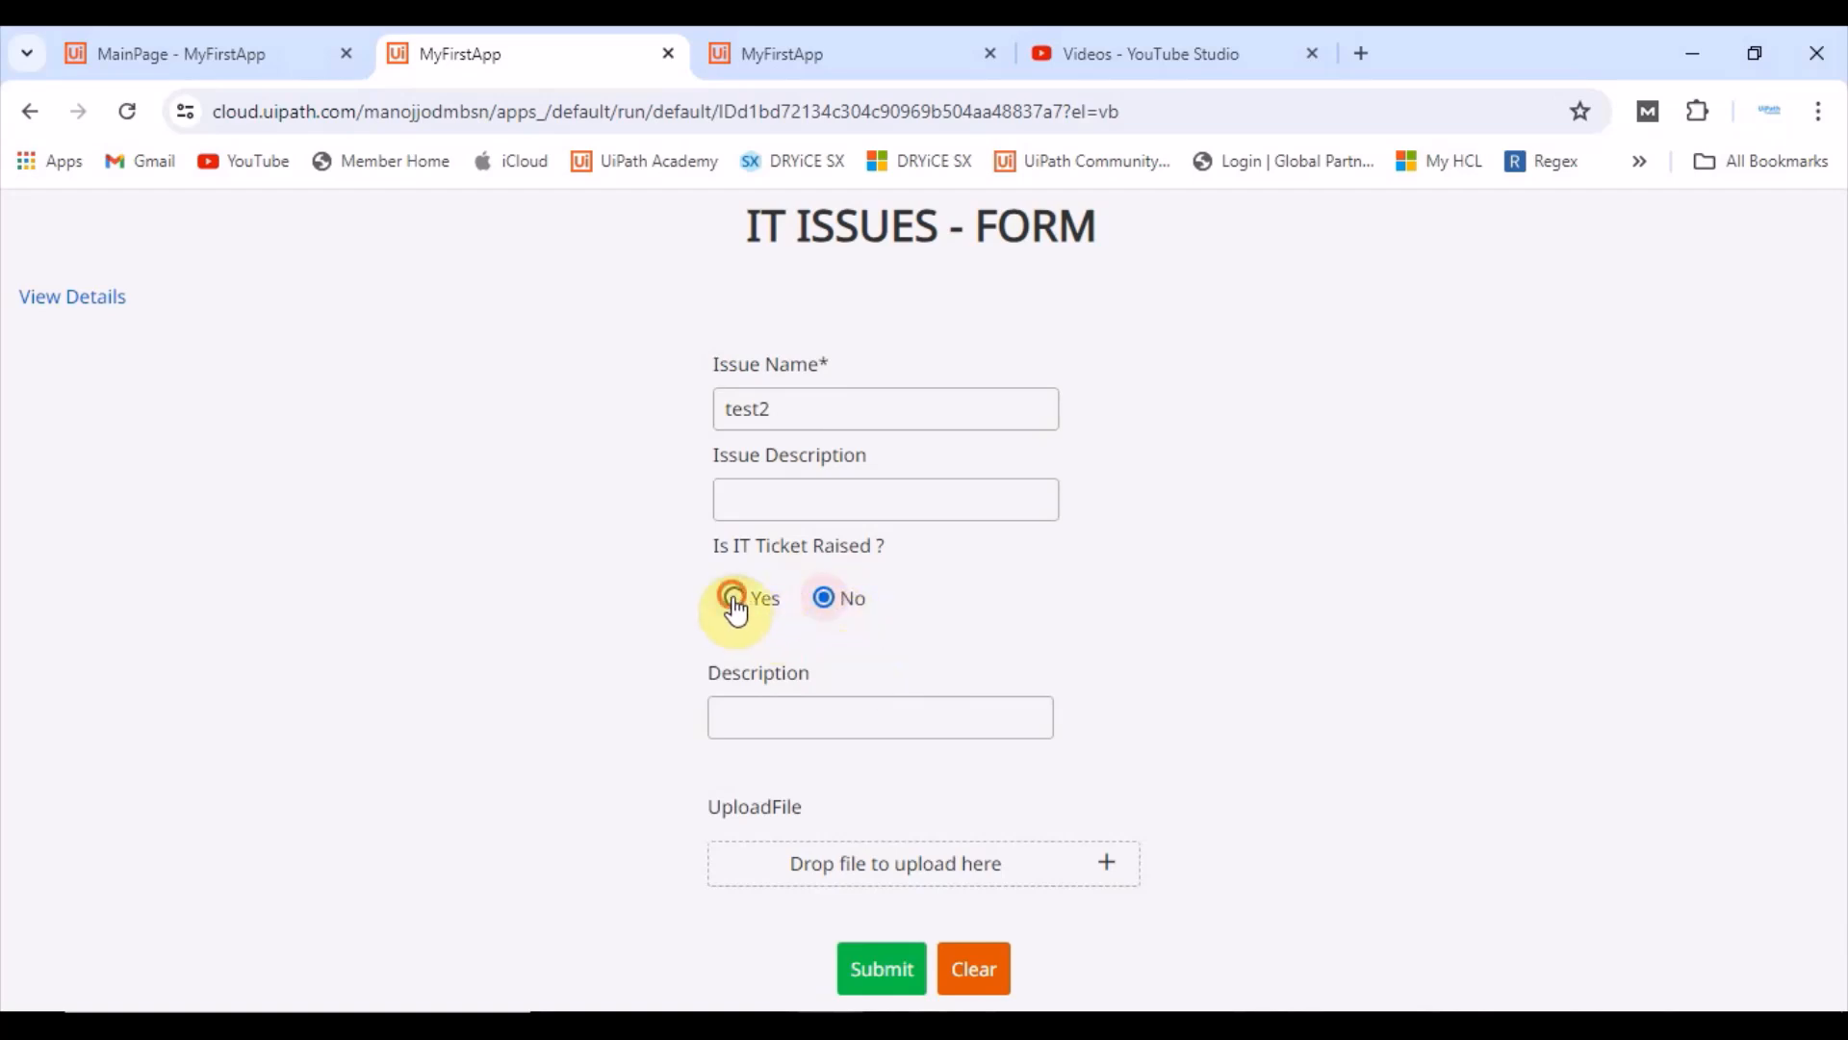
left_click(833, 589)
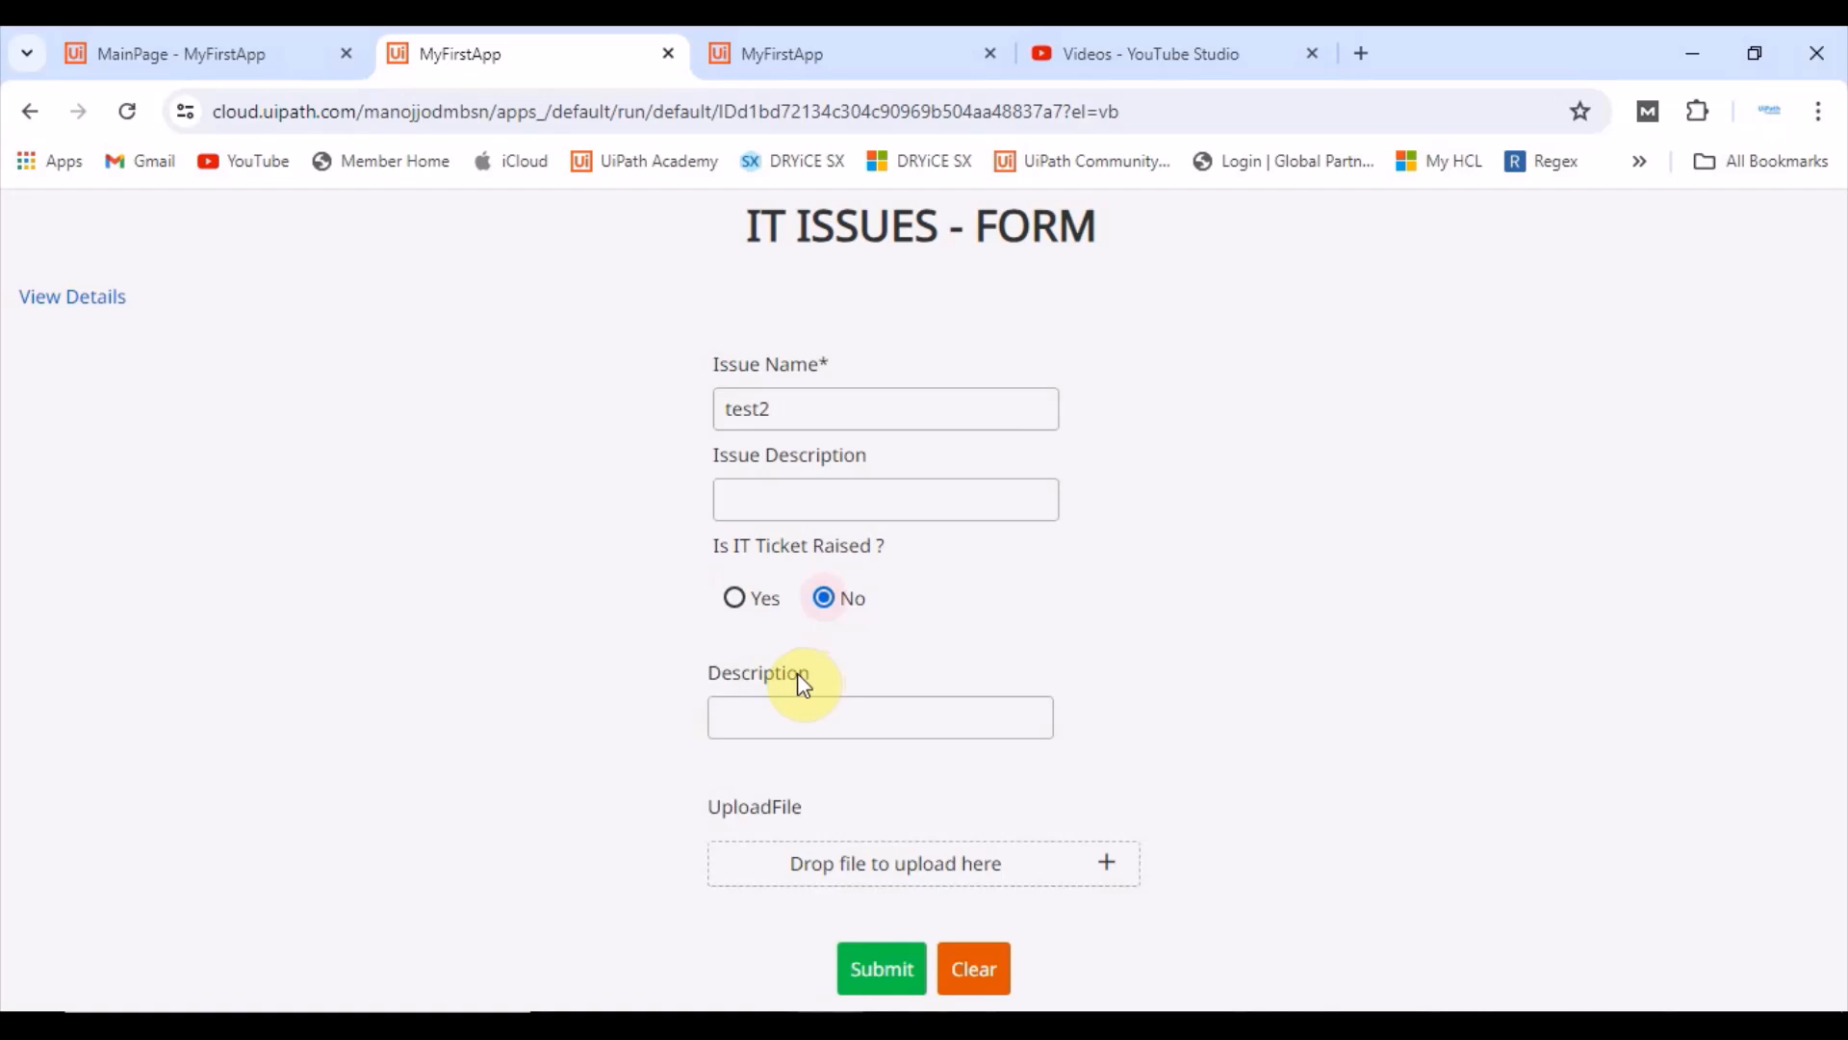
Step: Back in the designer, append an asterisk to the Description label's text
left_click(219, 56)
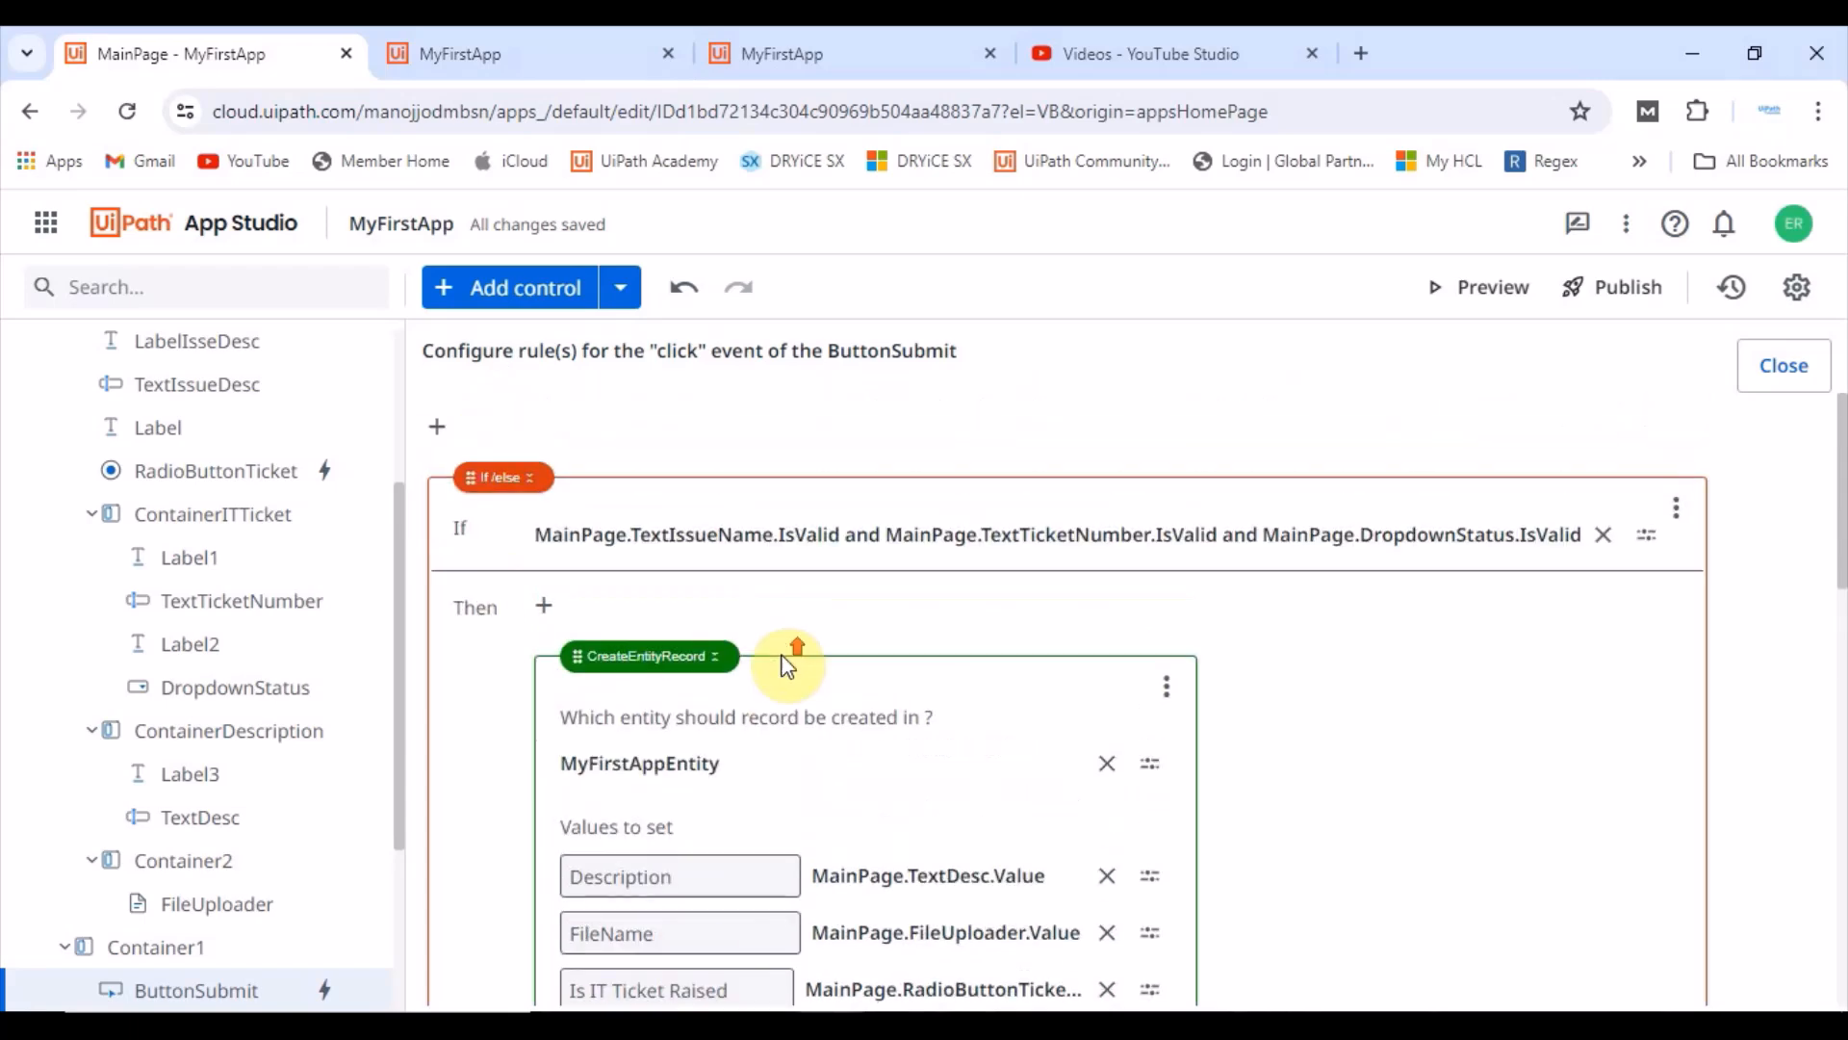
scroll(185, 350, "up", 3)
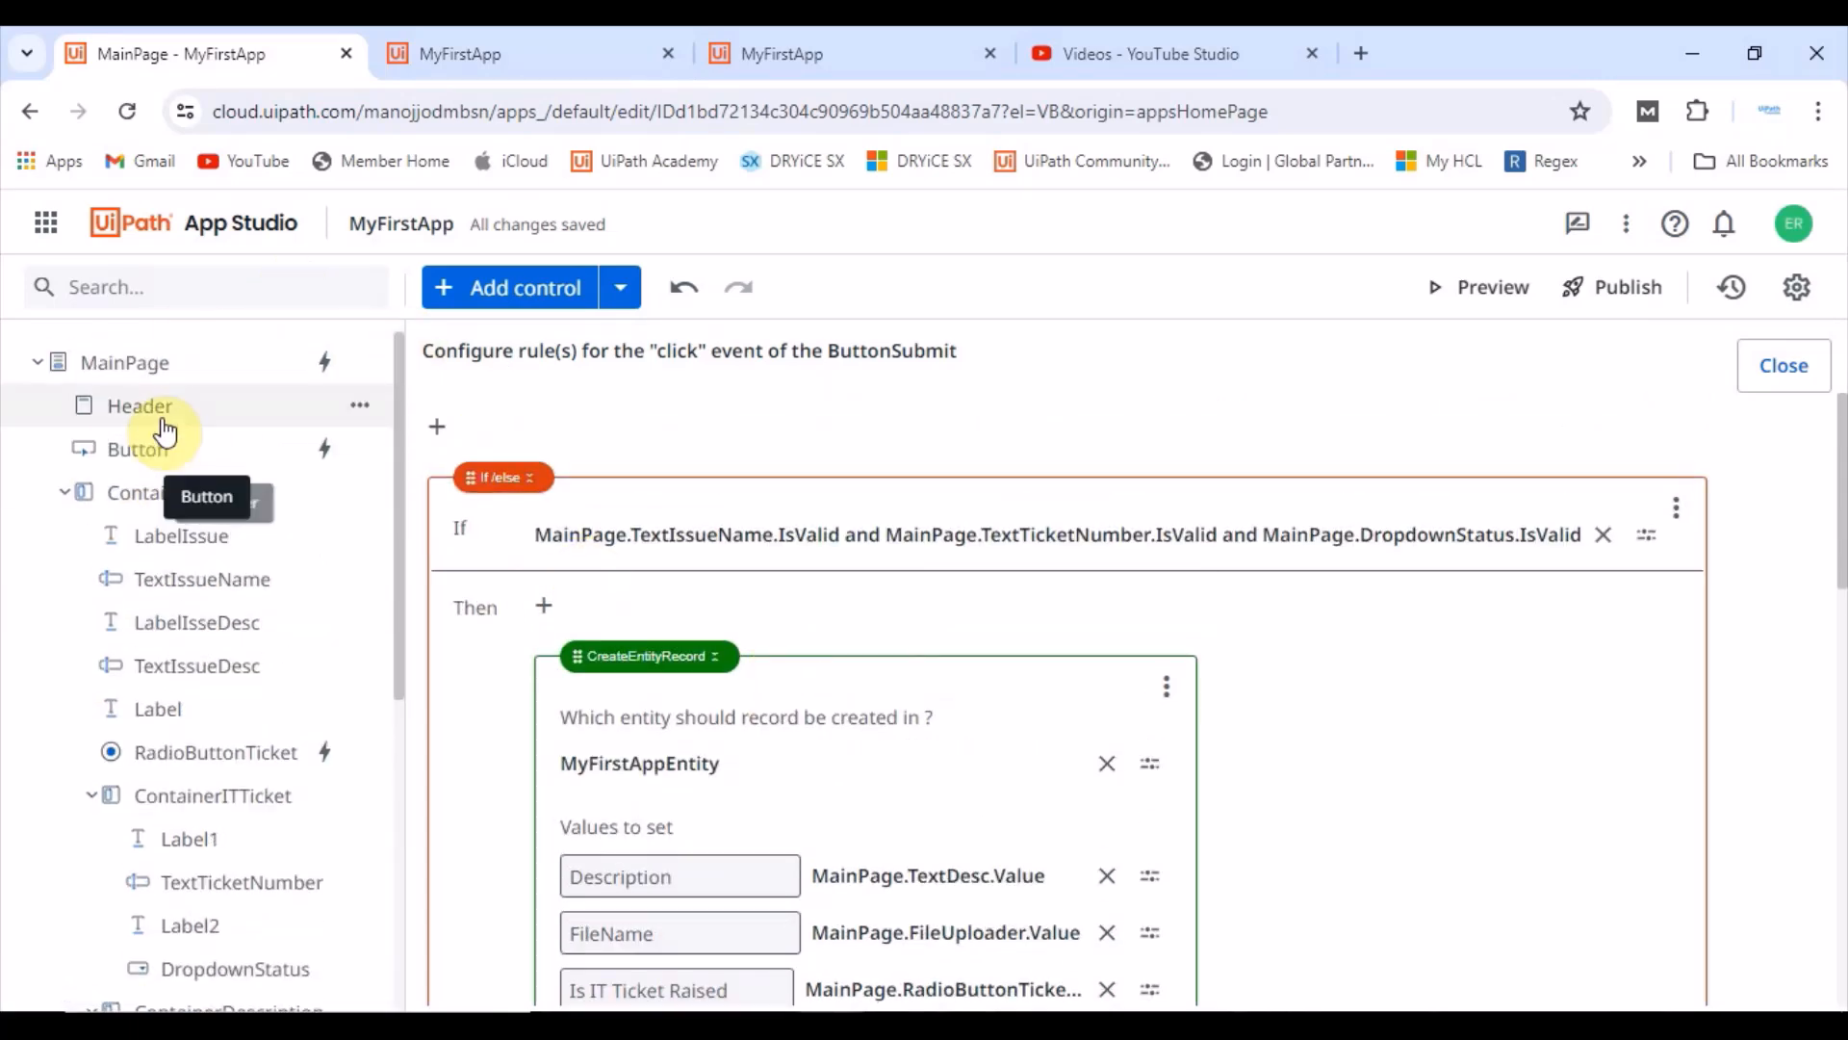
left_click(132, 368)
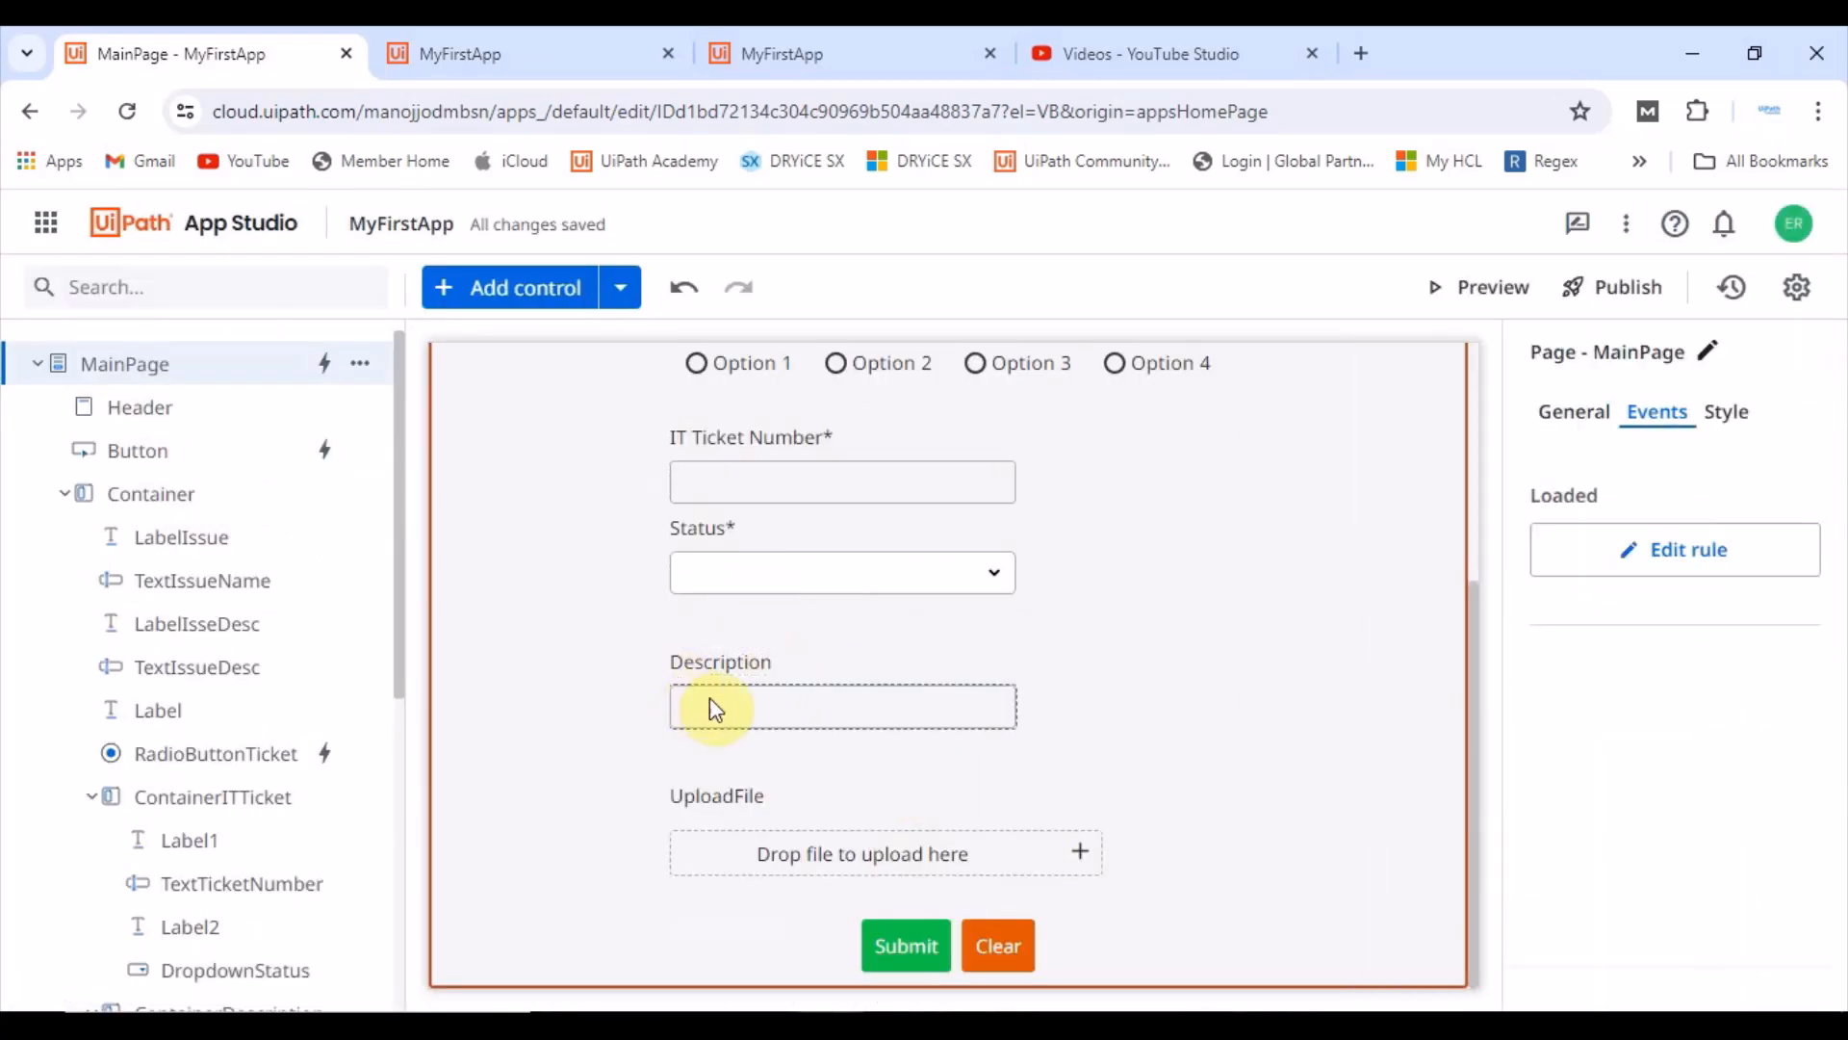
left_click(720, 665)
left_click(1577, 414)
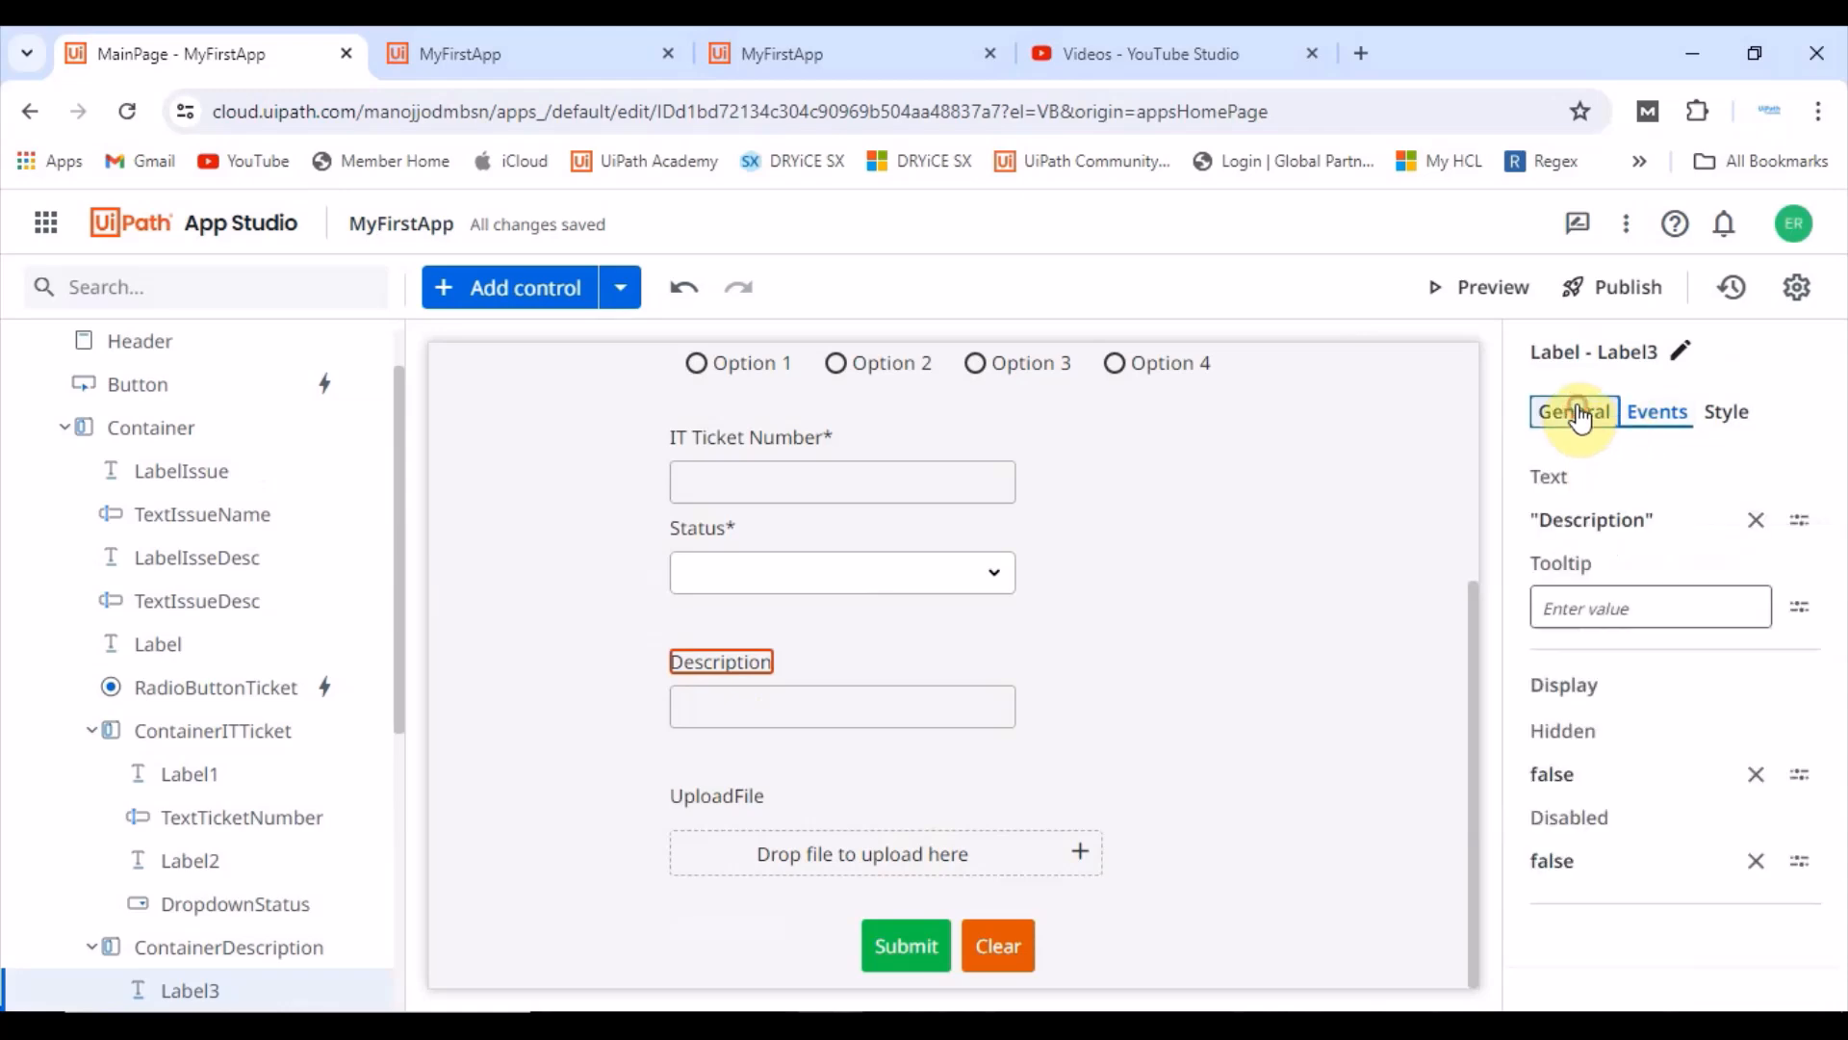
left_click(1613, 520)
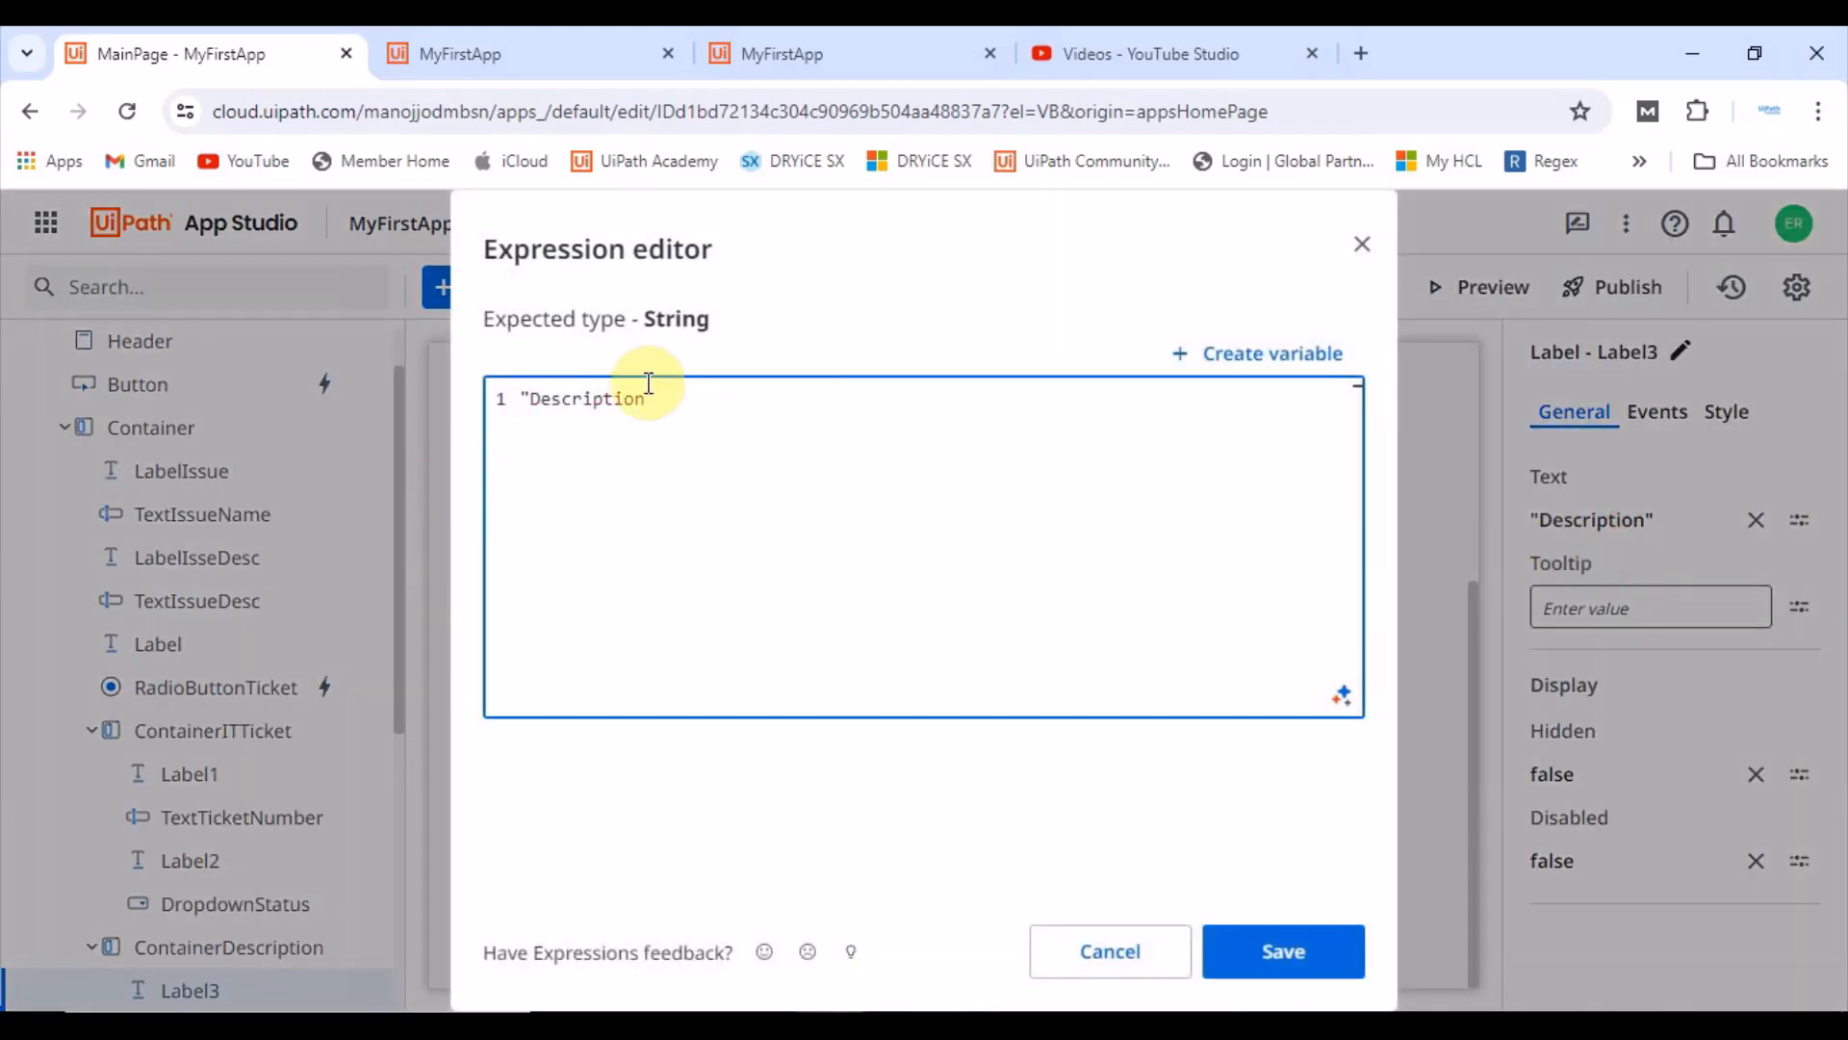
type("*")
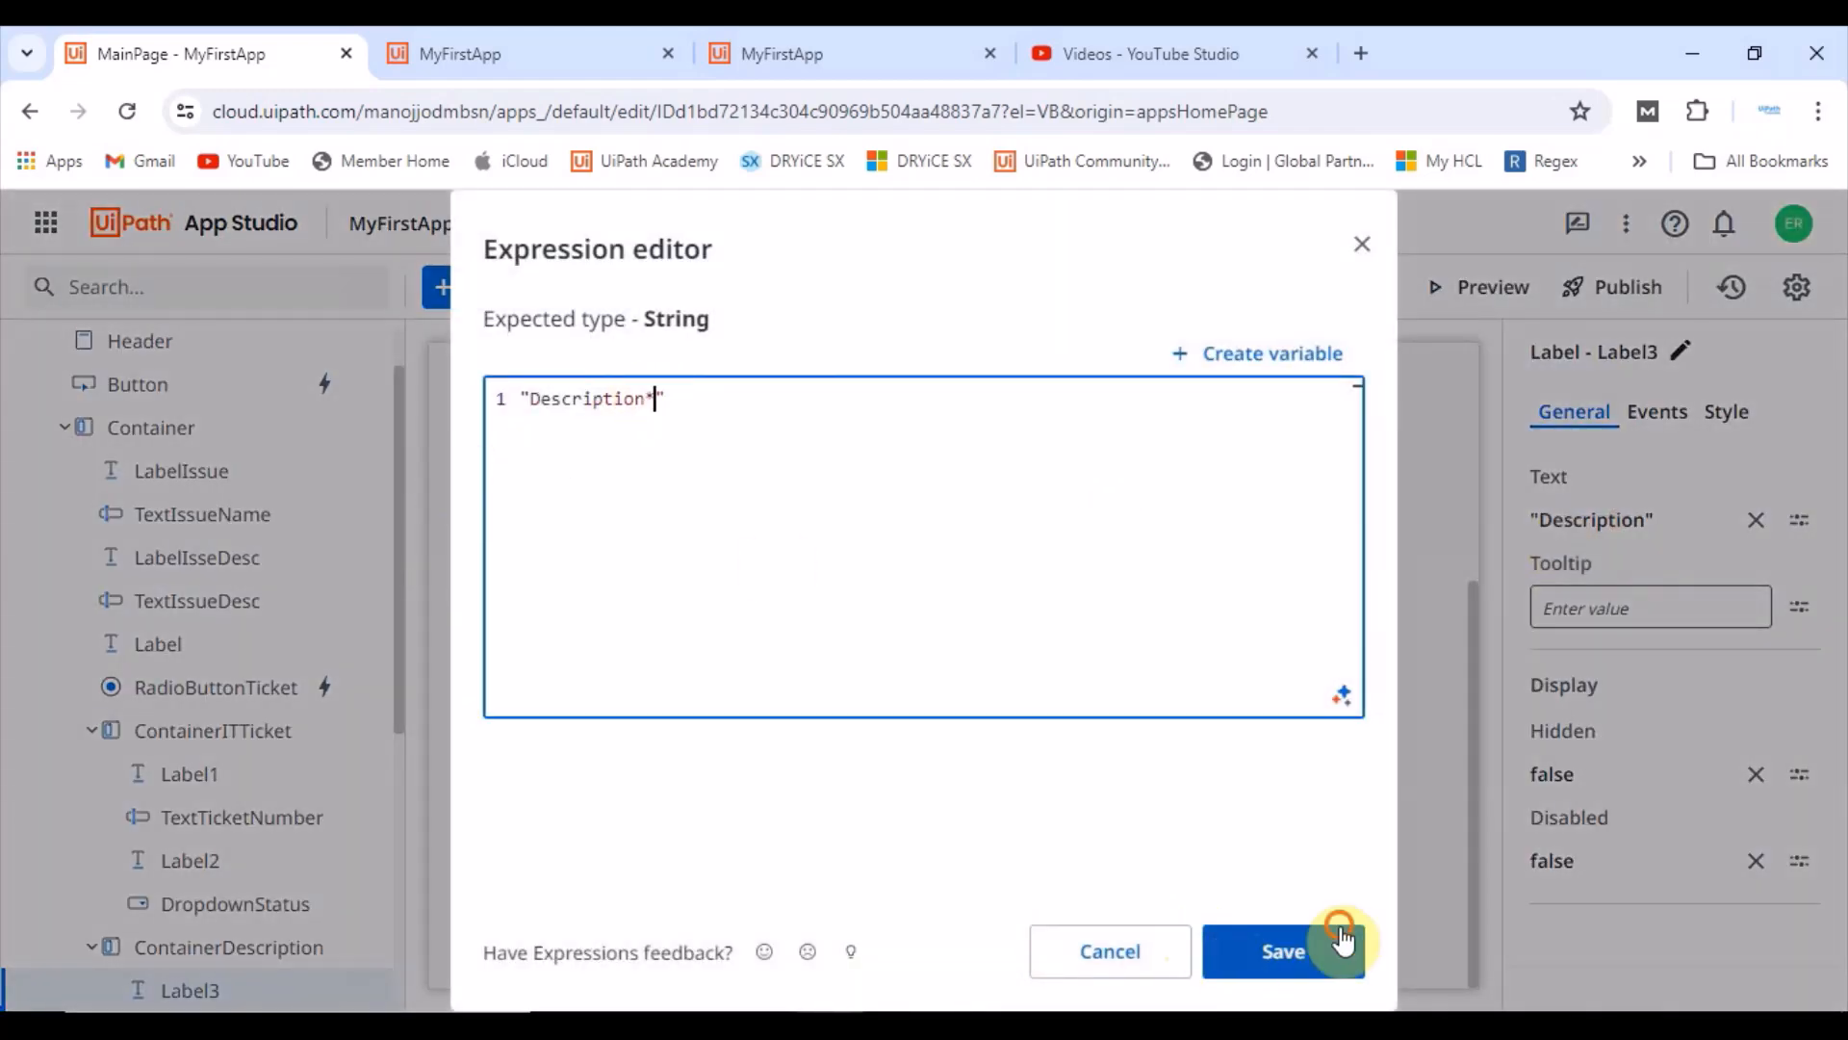
left_click(1328, 938)
Step: Make the Description textbox required by setting its Required property to true
left_click(899, 724)
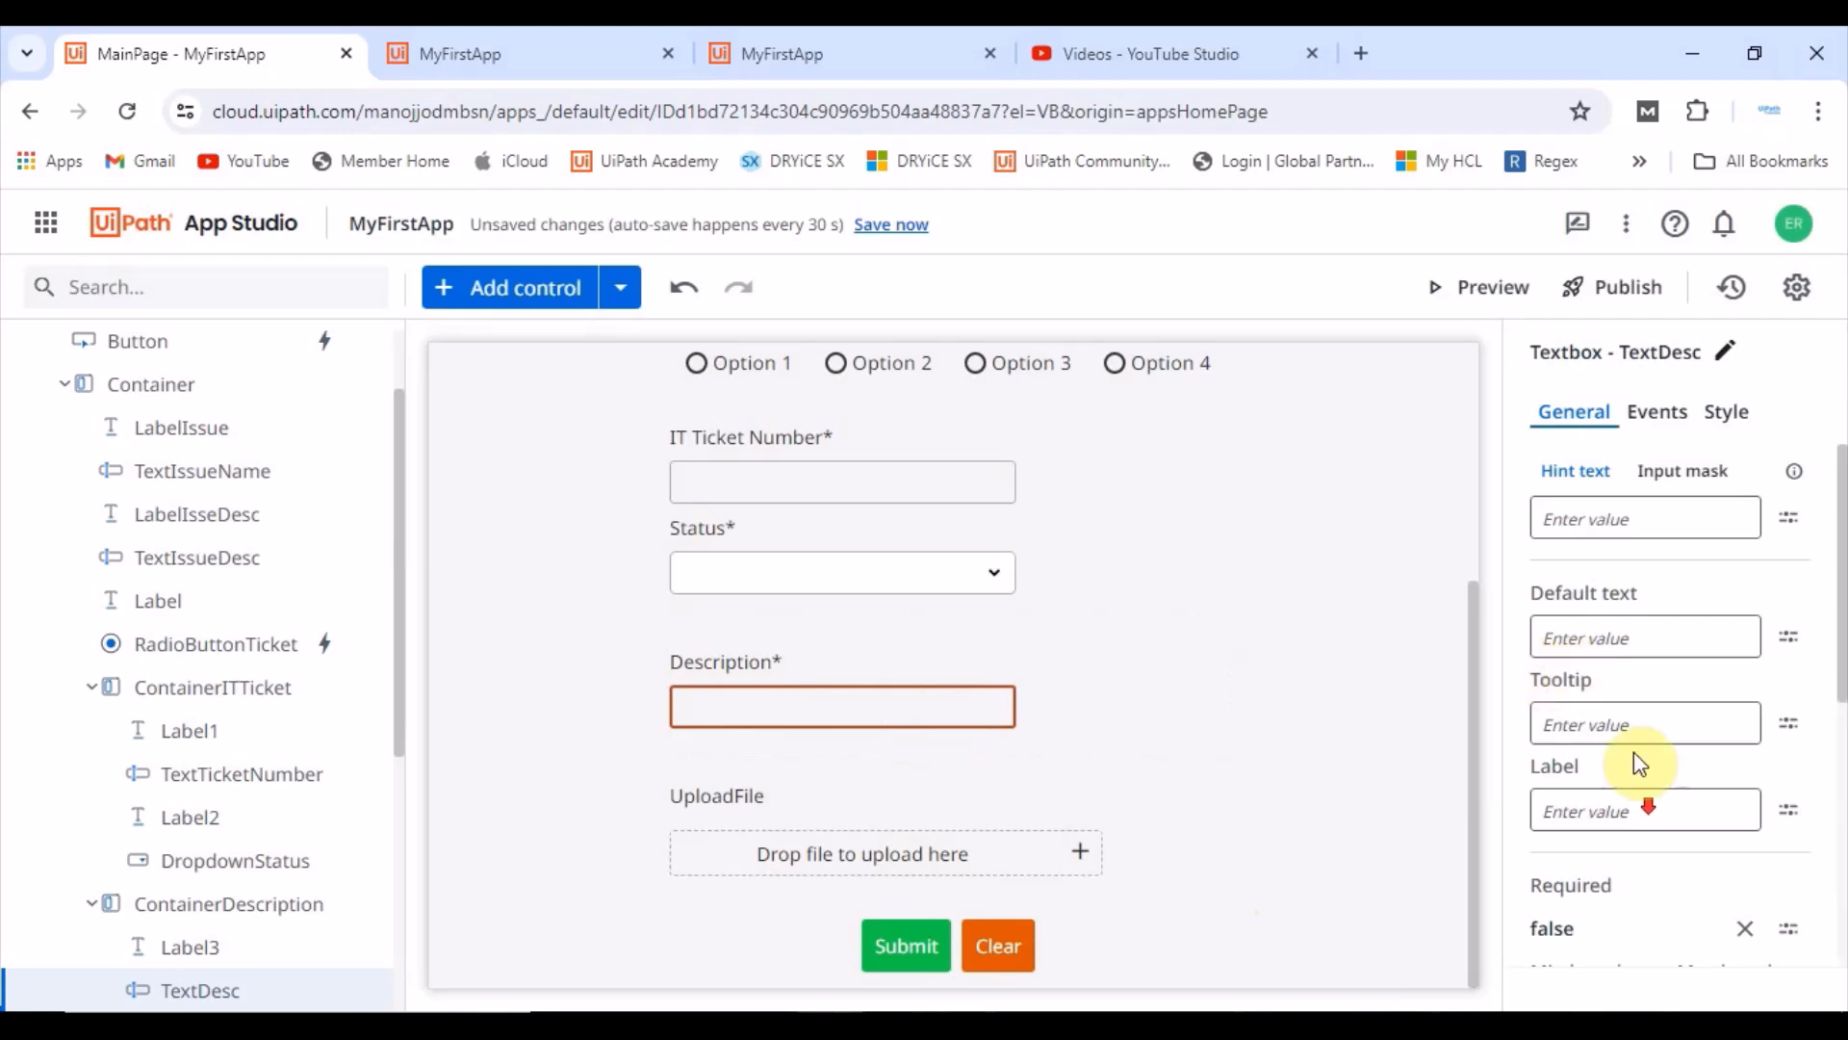
scroll(1631, 820, "down", 4)
left_click(1566, 518)
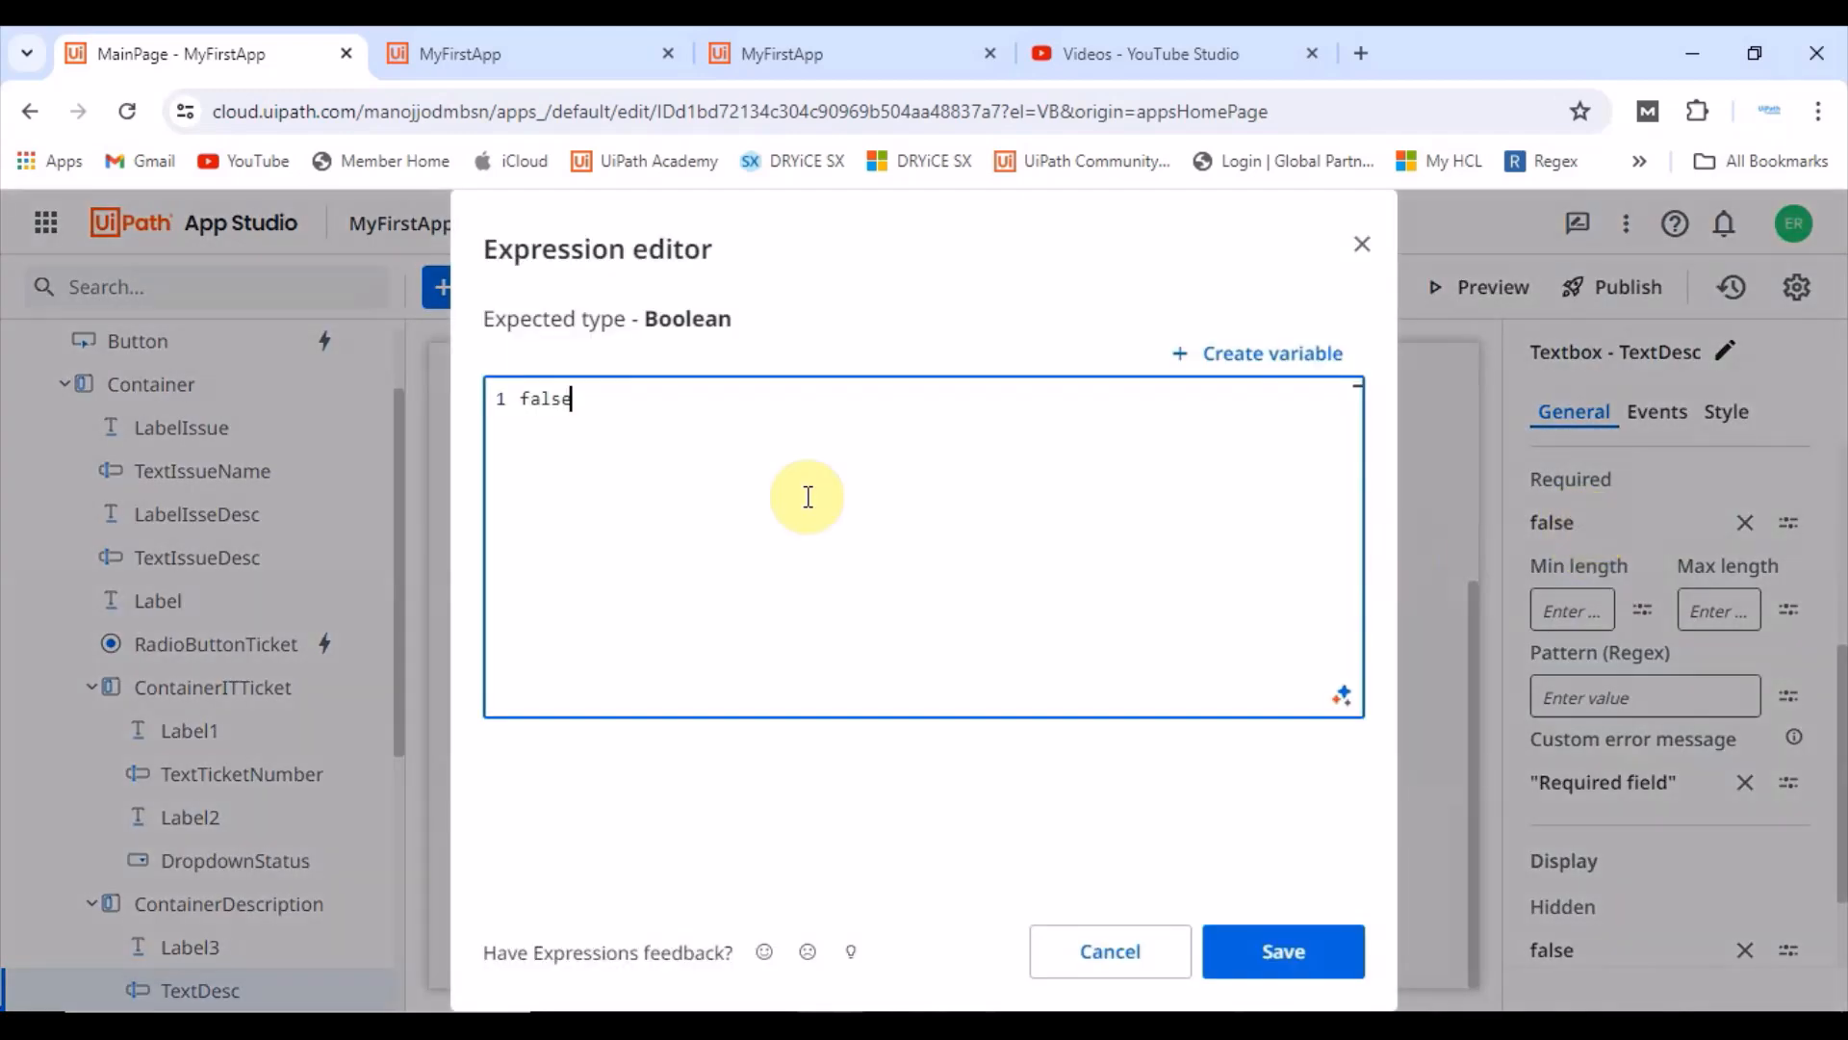
left_click_drag(619, 400, 472, 383)
type("true")
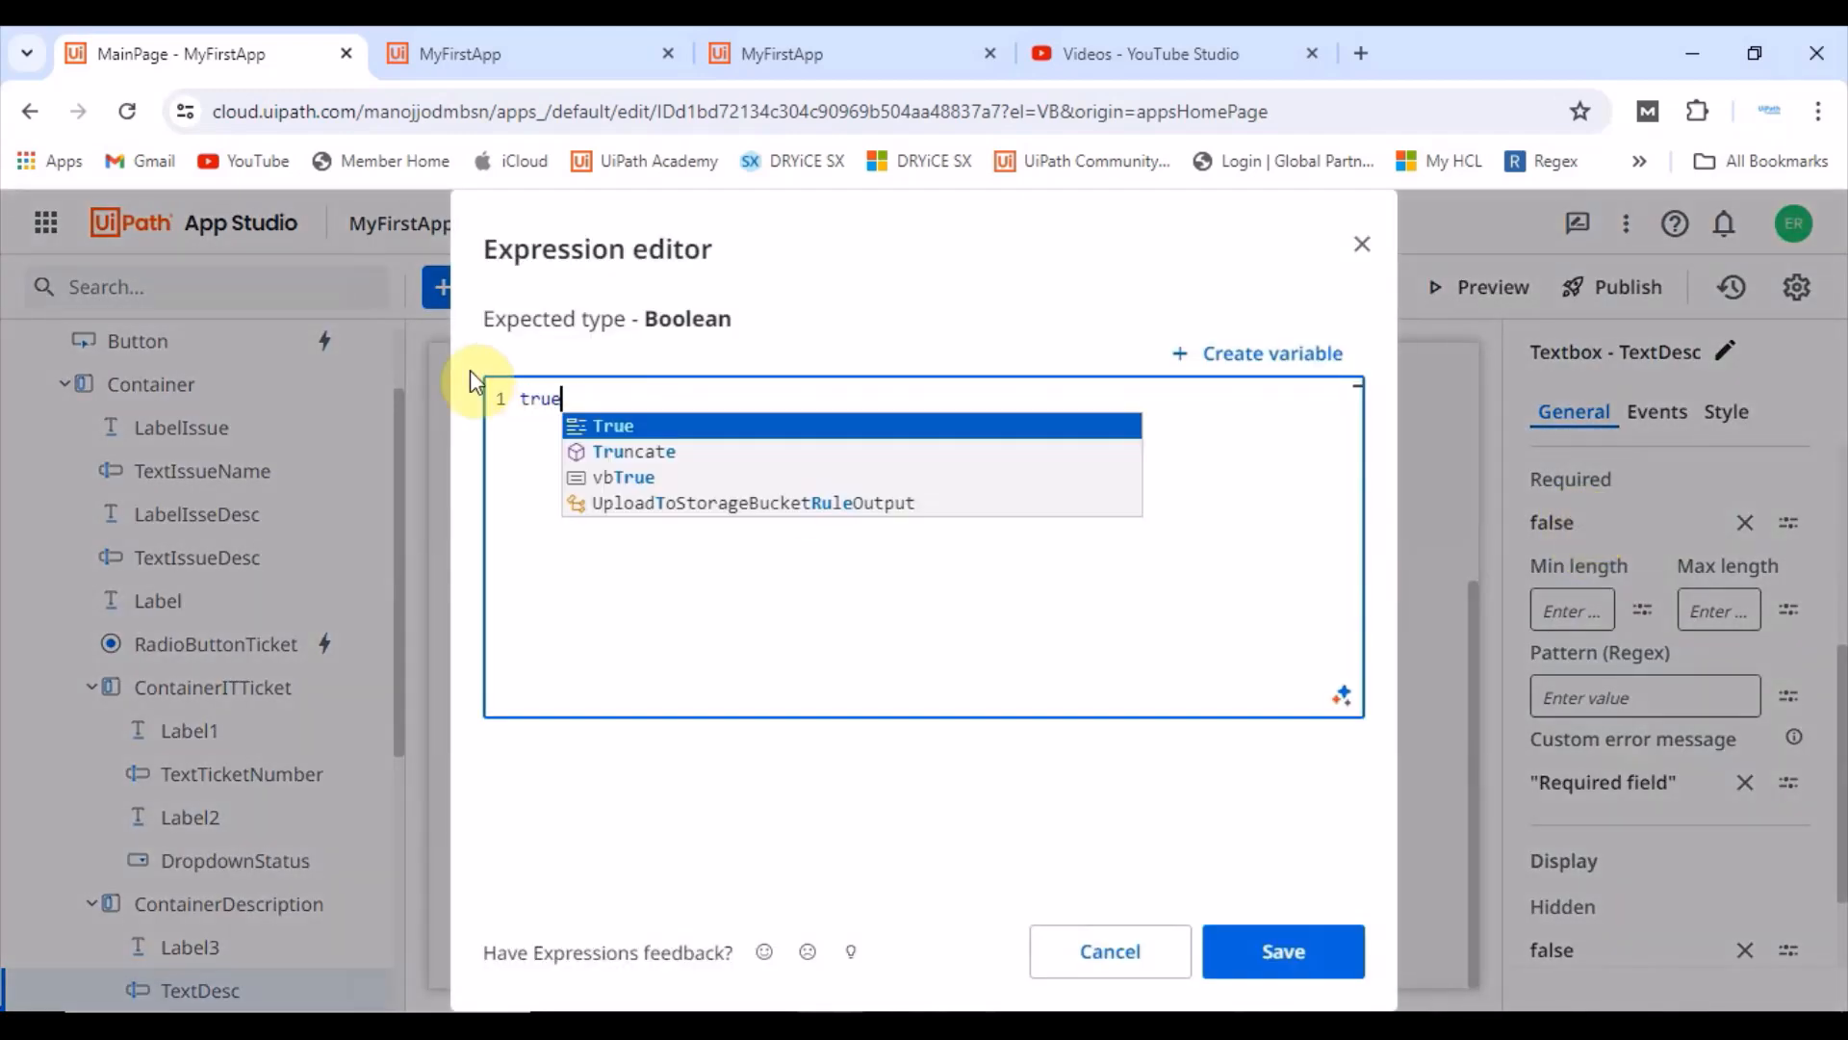
left_click(1297, 953)
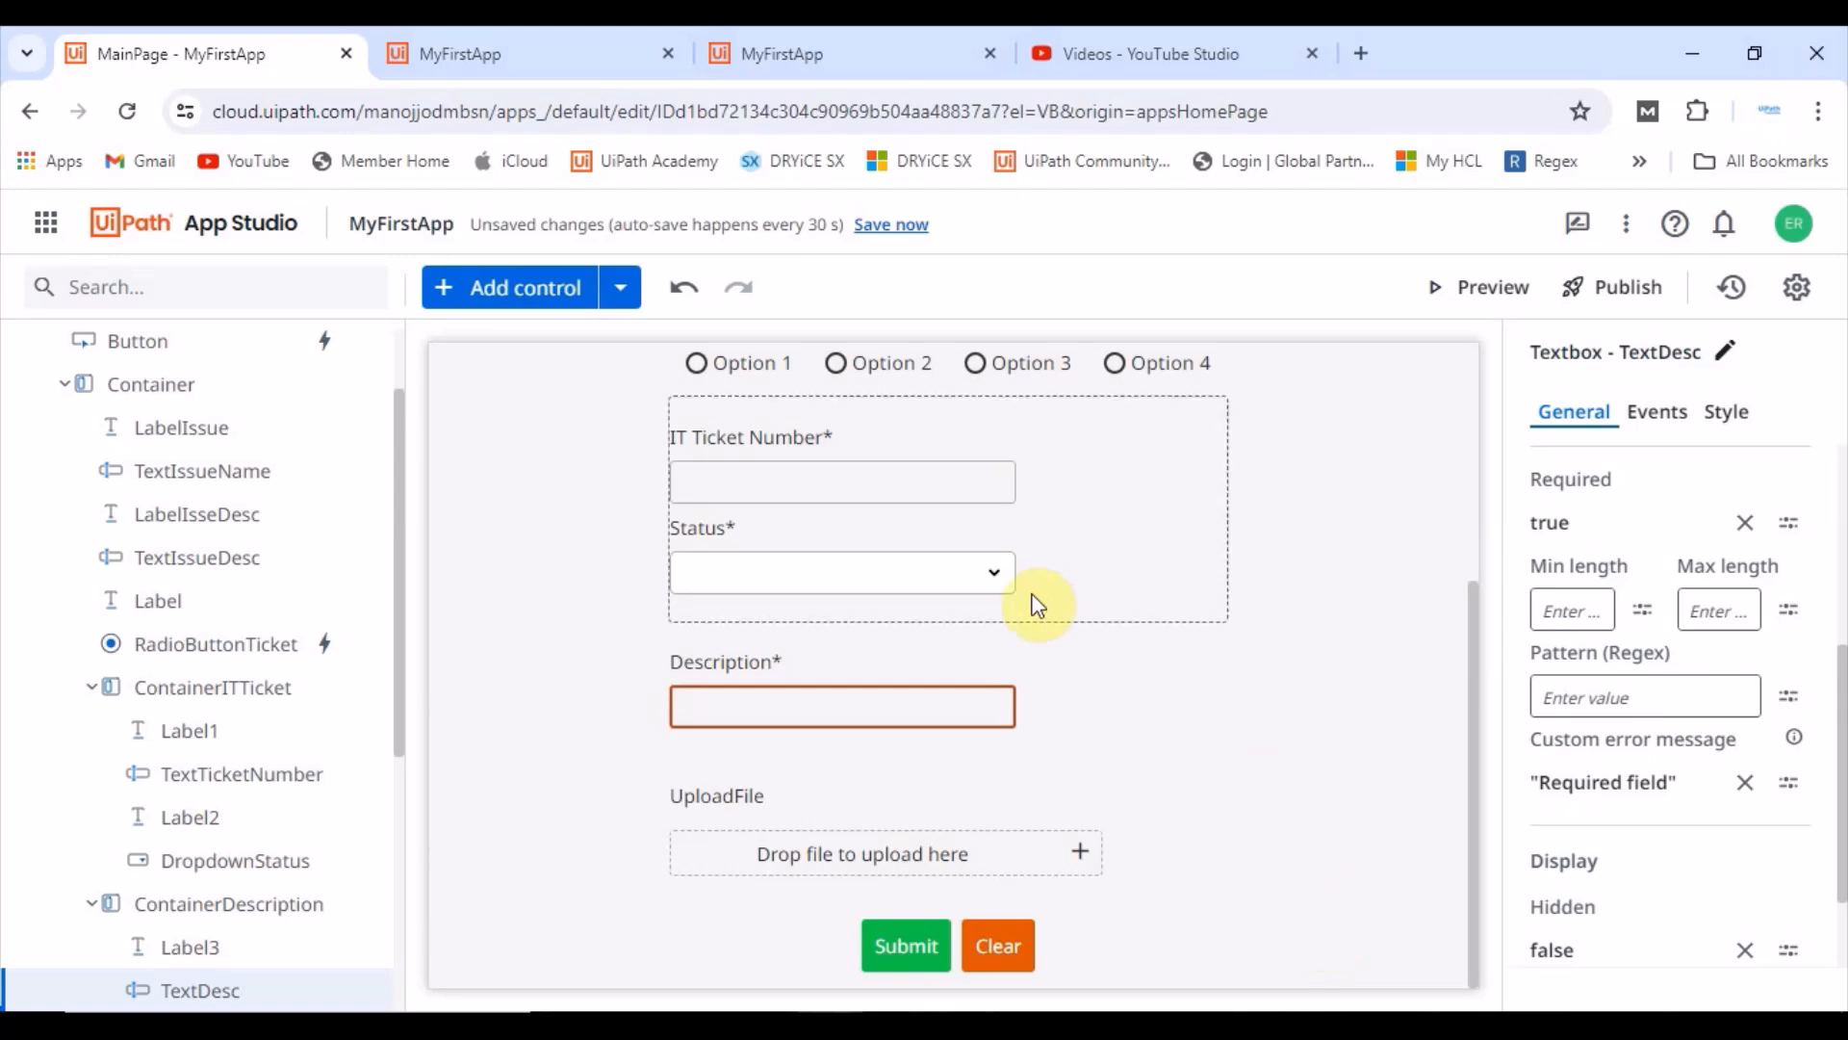
Step: Add an asterisk to the end of the Is IT Ticket Raised ? label text
scroll(953, 628, "up", 1)
scroll(943, 627, "up", 1)
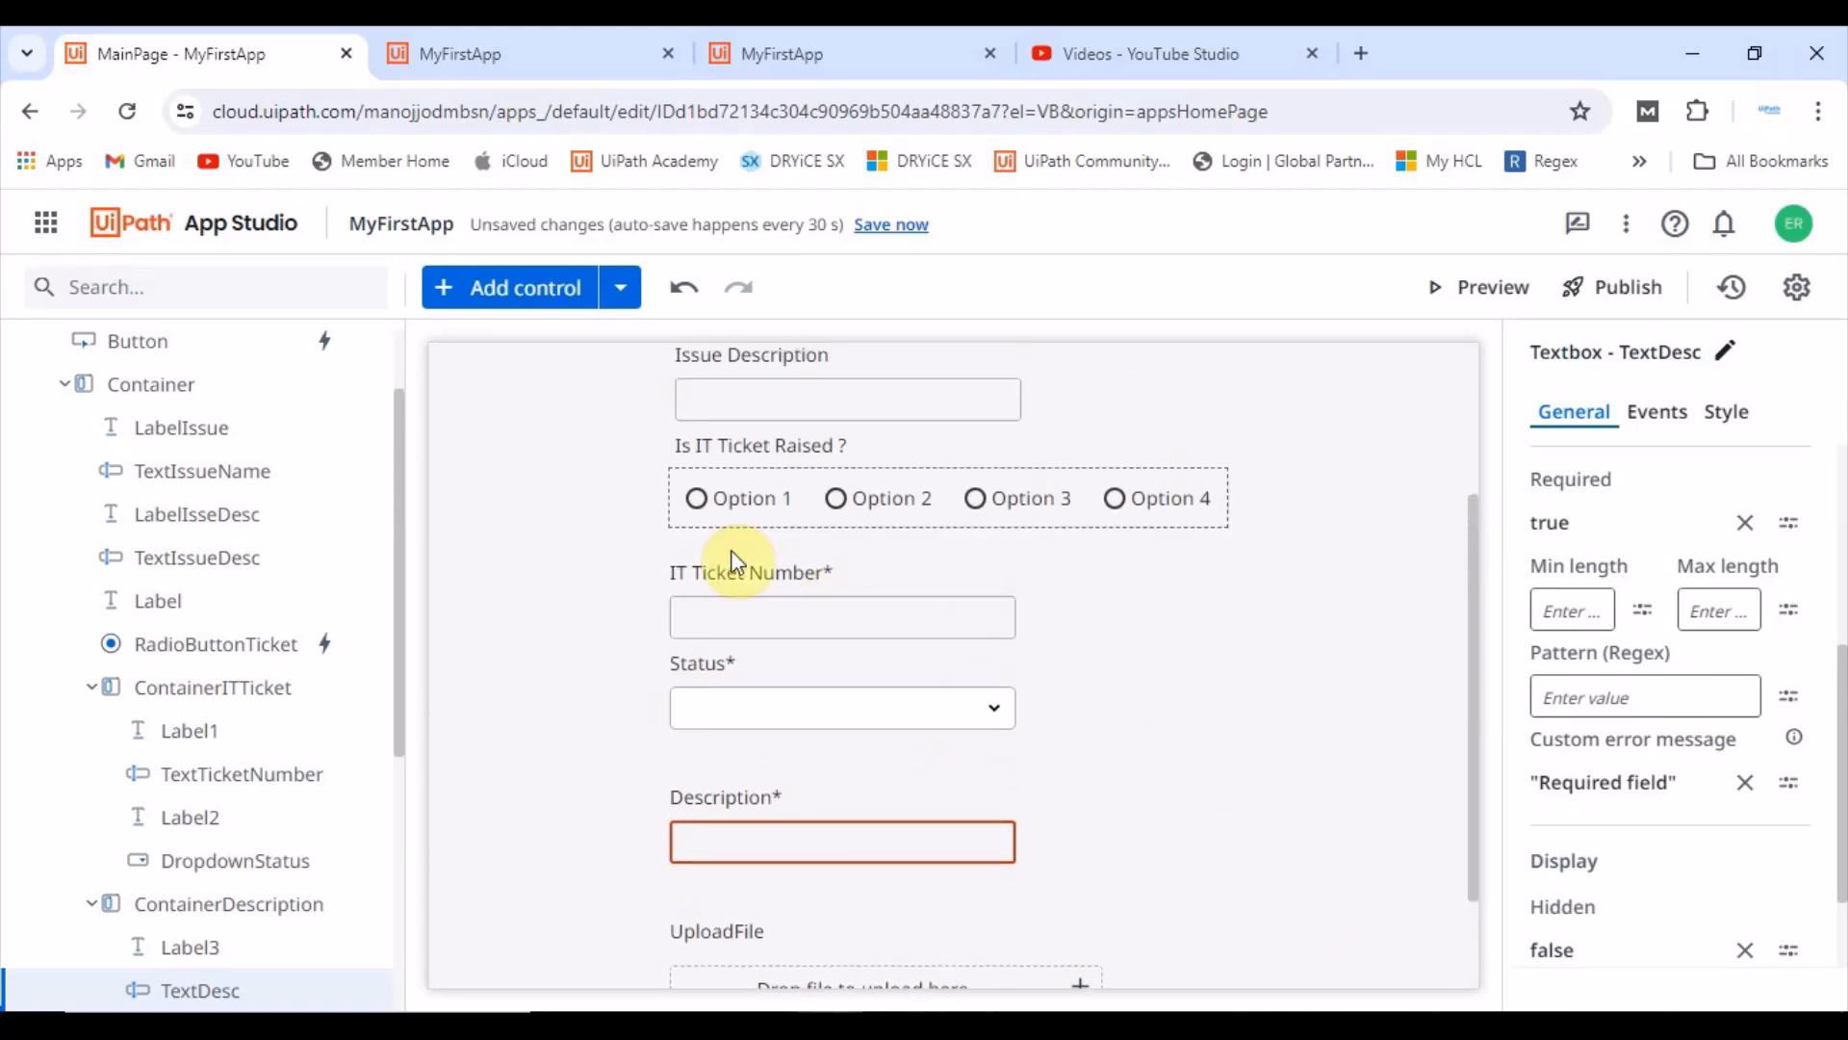
left_click(770, 445)
left_click(1648, 519)
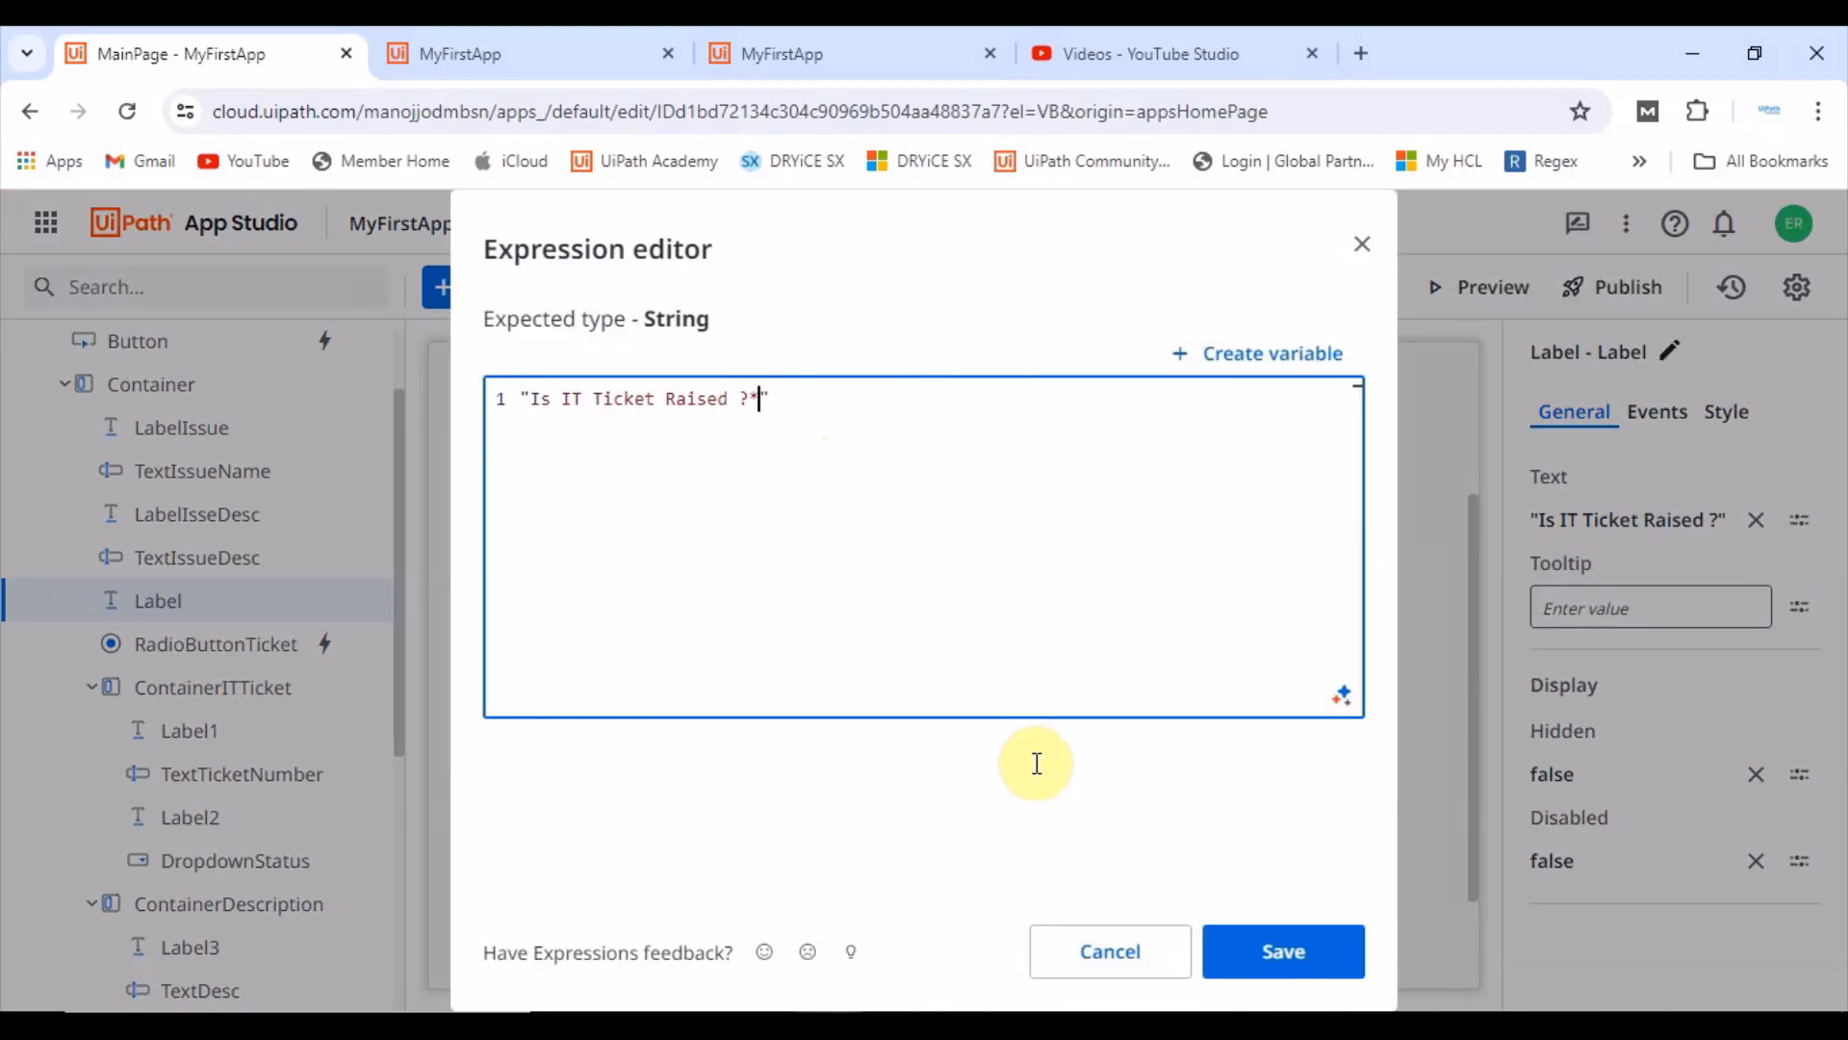
left_click(1285, 950)
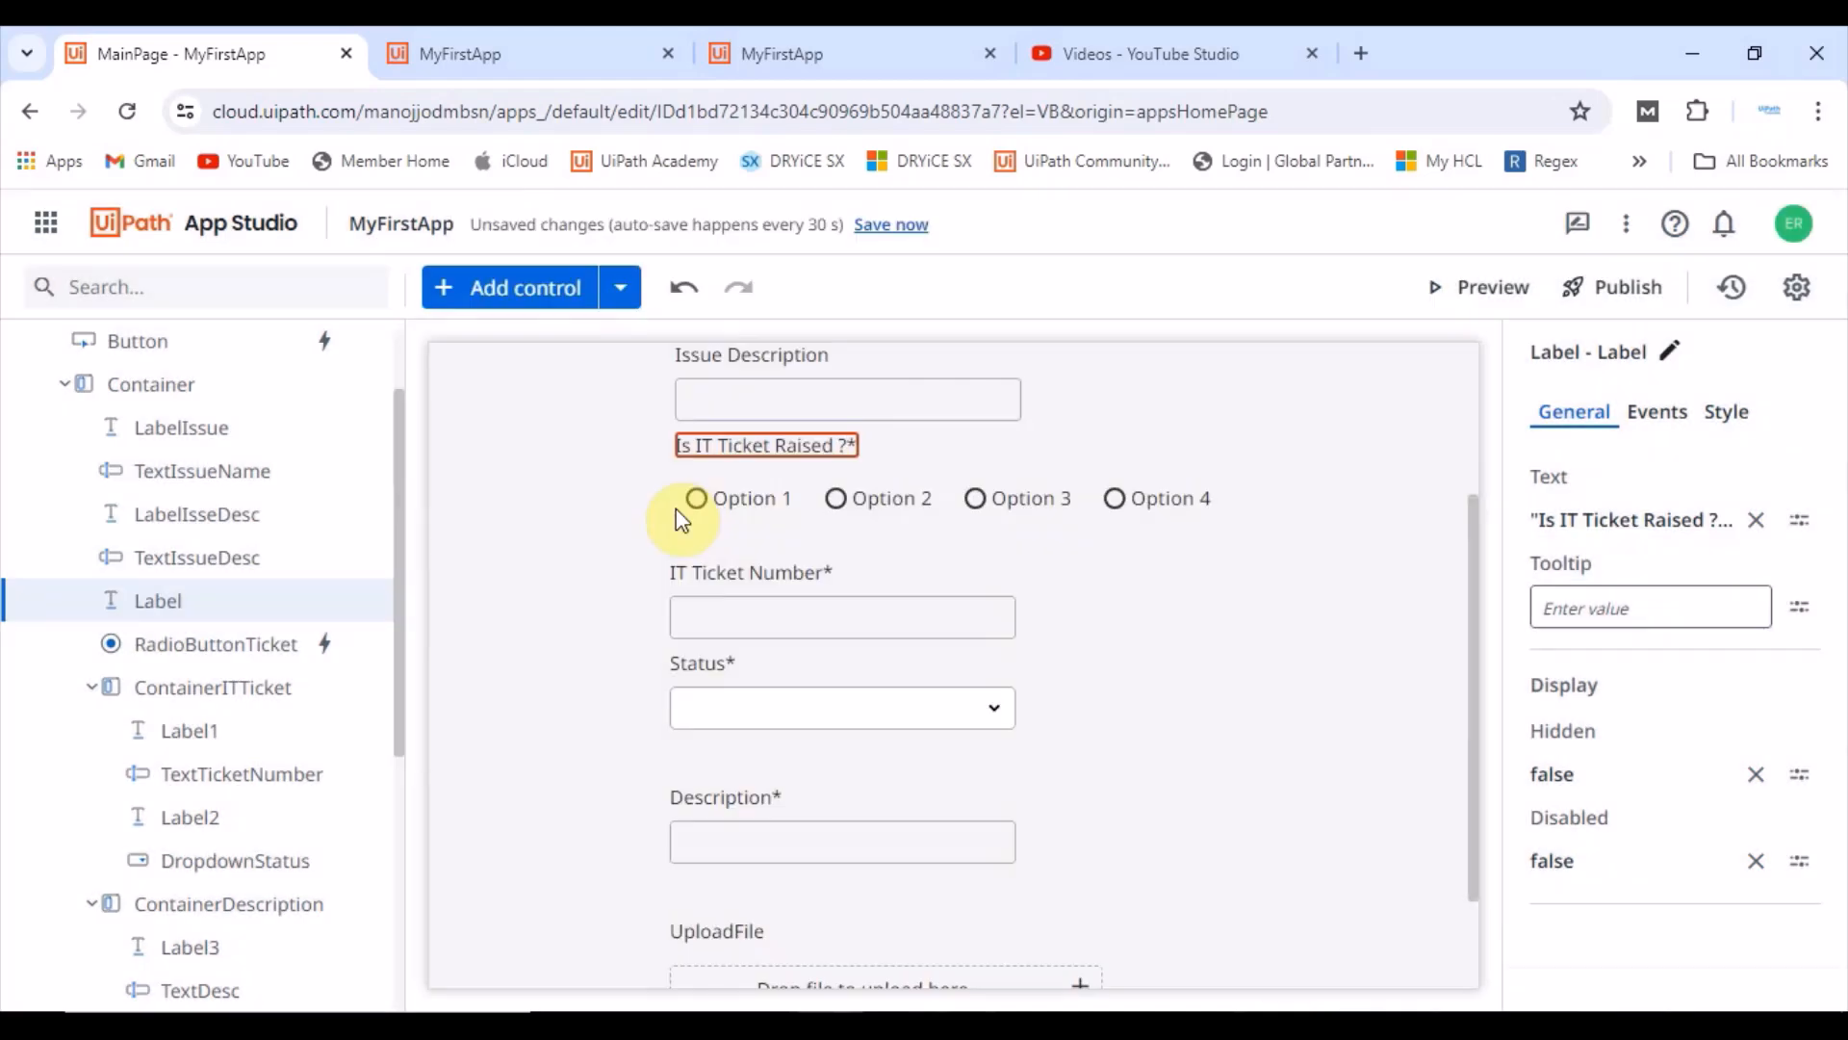
Step: Compare the running form by toggling IT ticket raised to Yes and back to No, then return to the designer
scroll(673, 701, "up", 2)
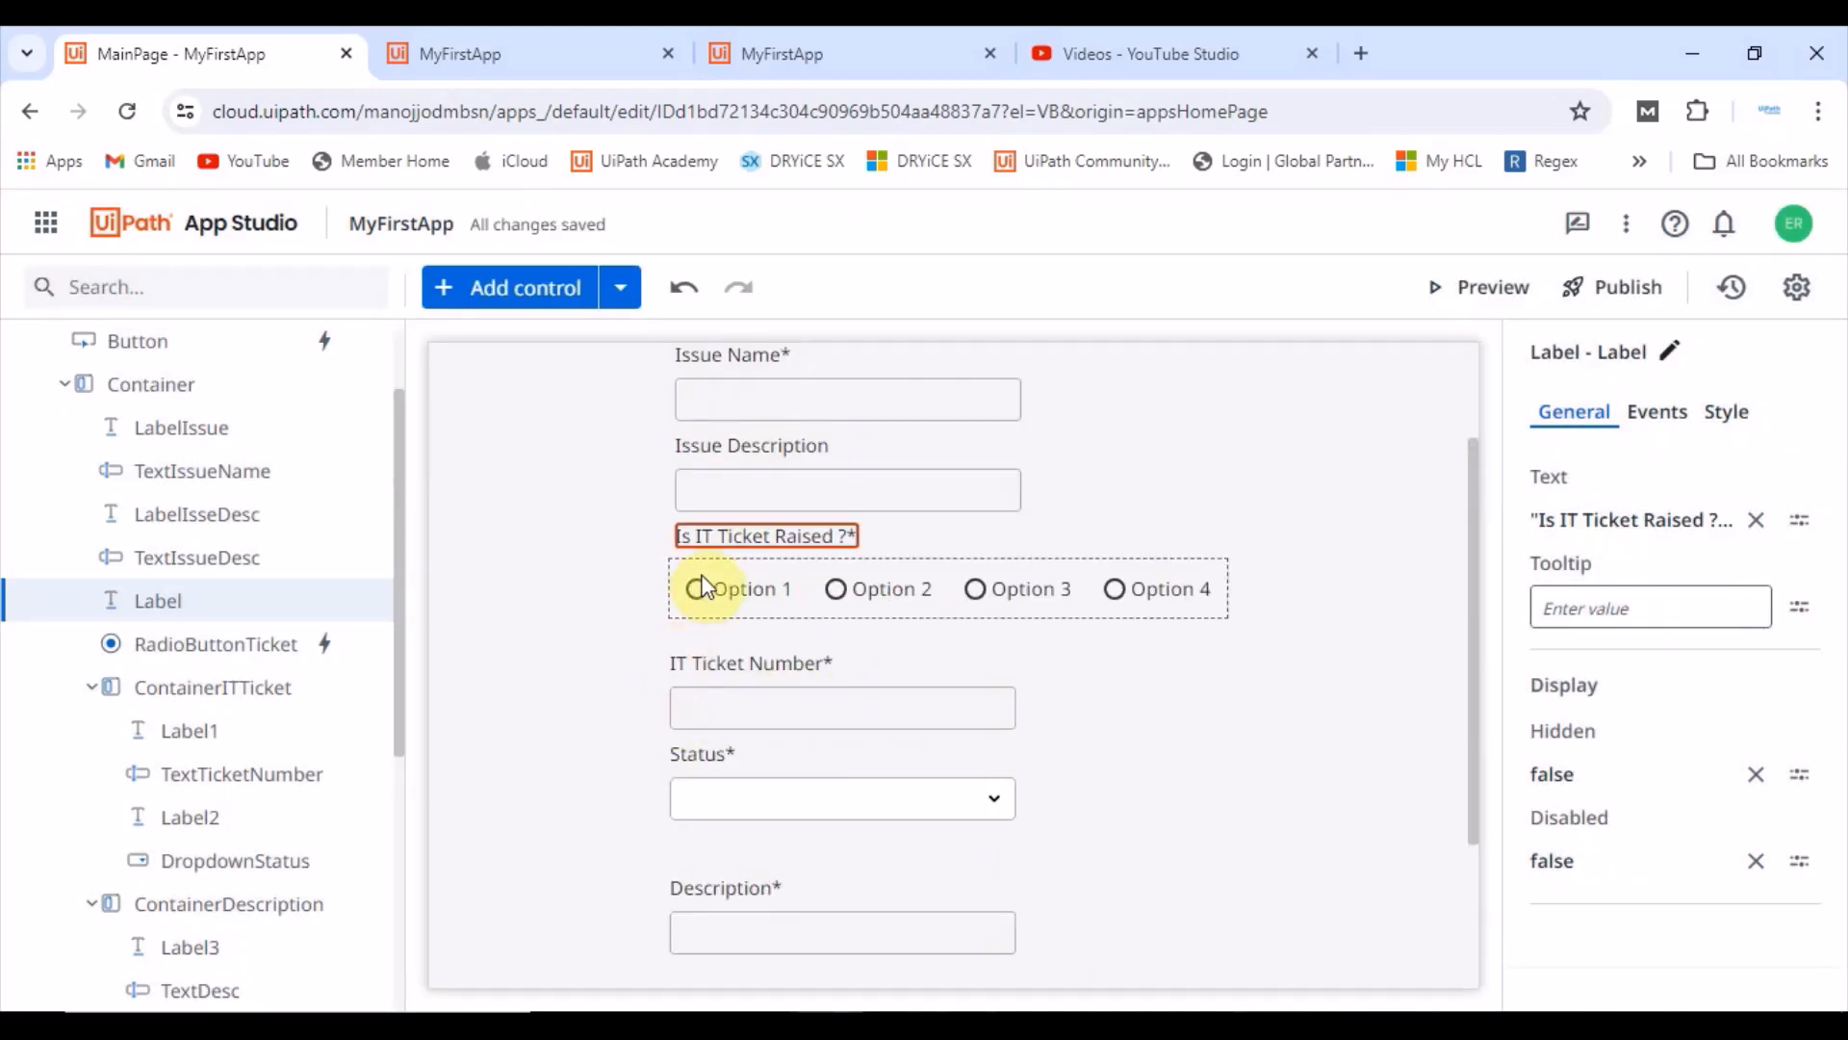
left_click(562, 43)
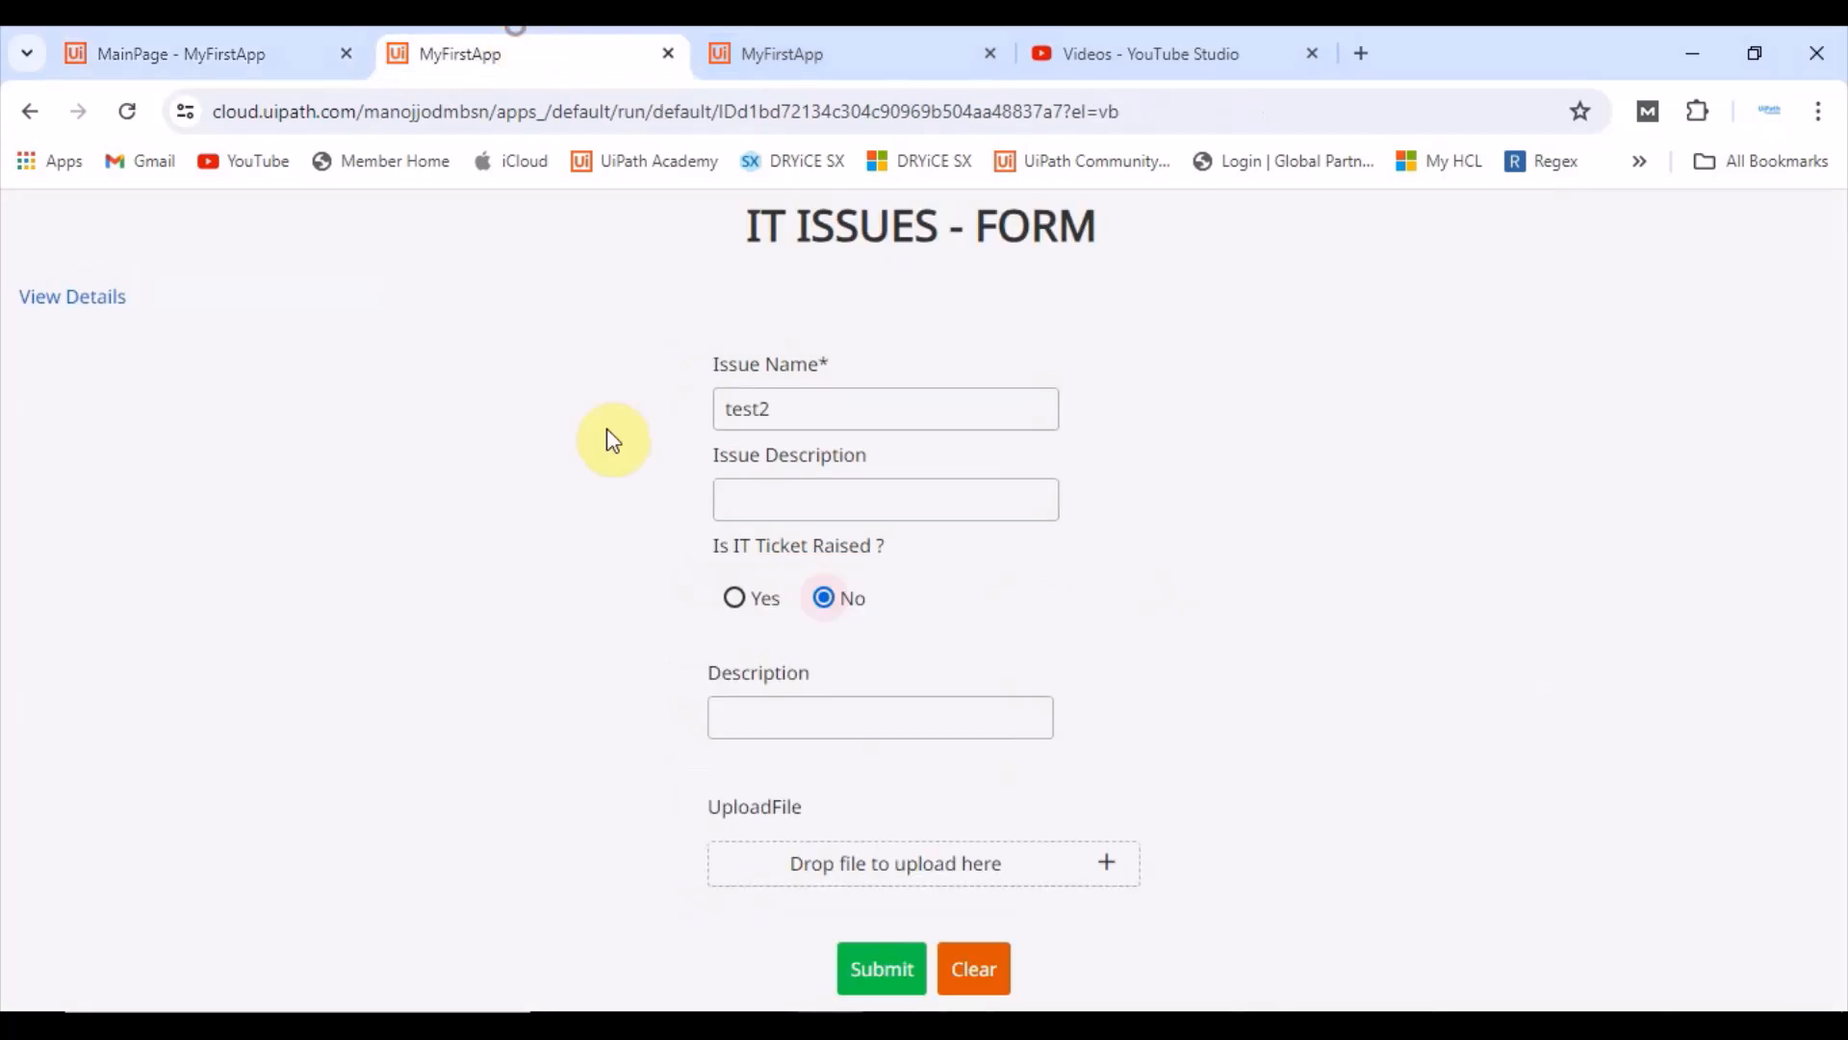
left_click(738, 600)
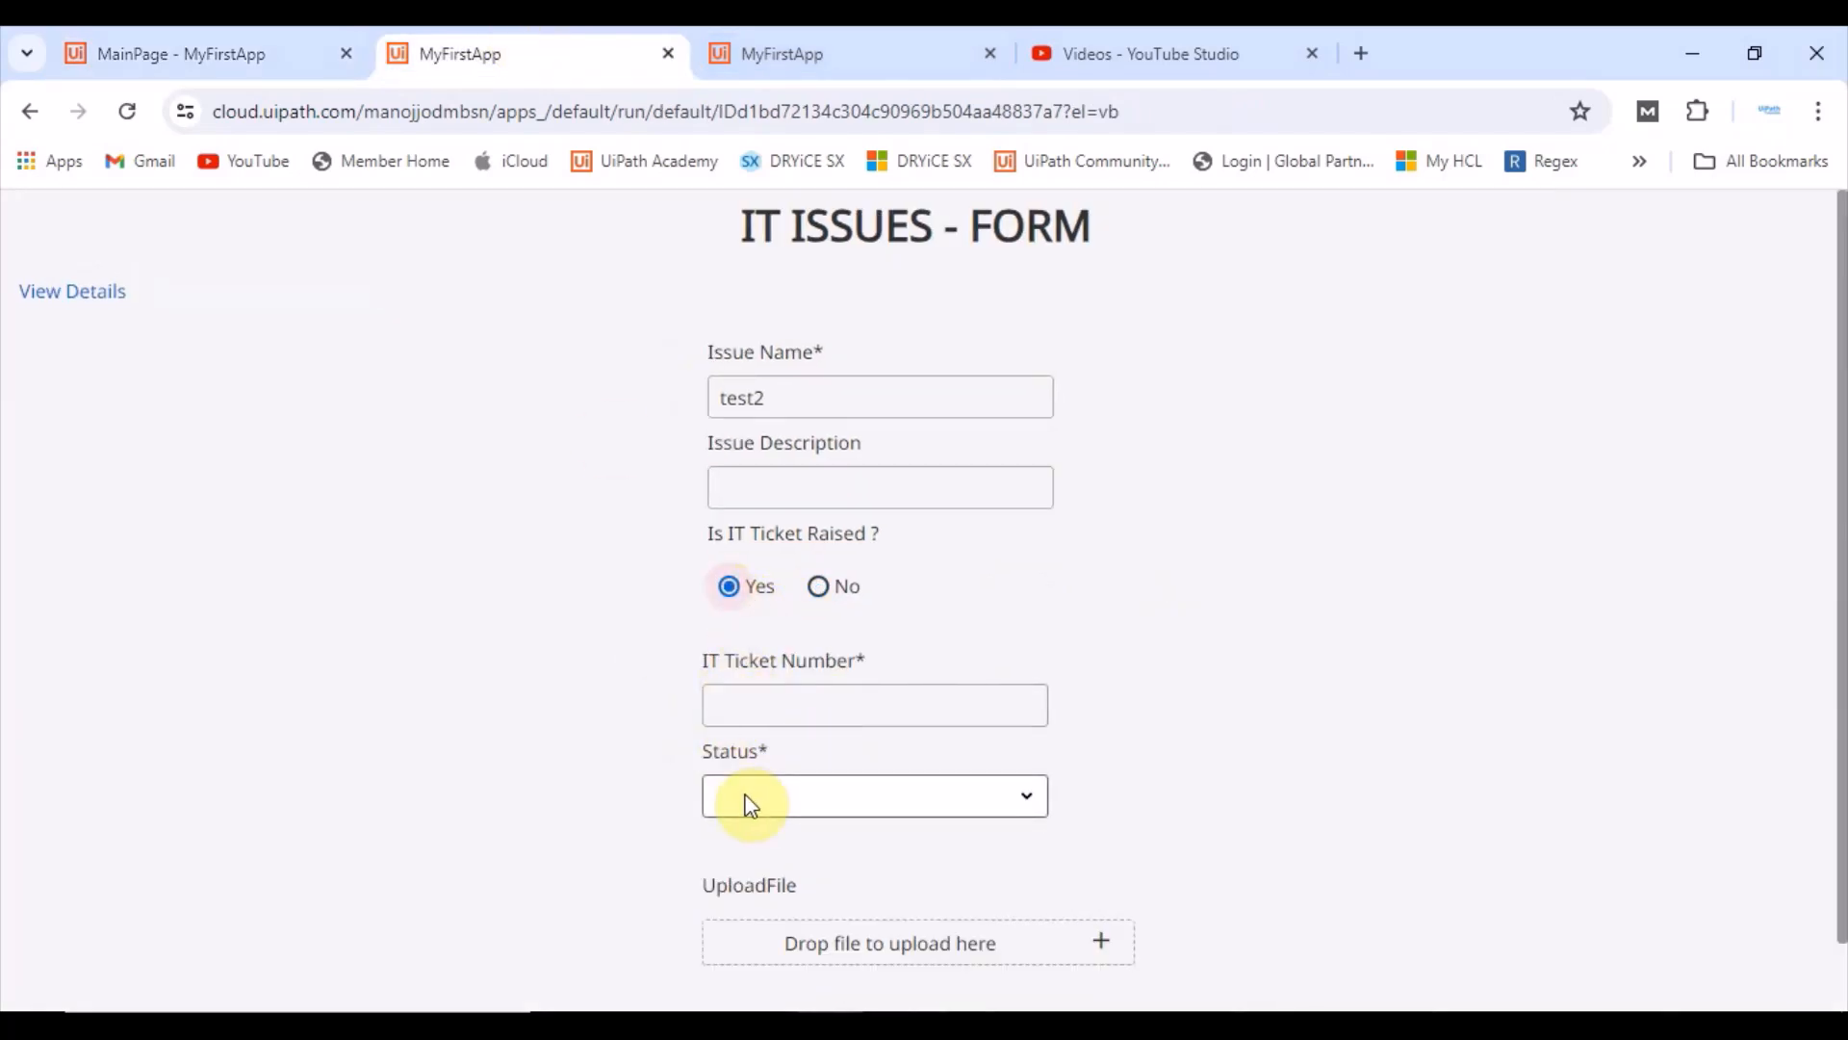
left_click(820, 588)
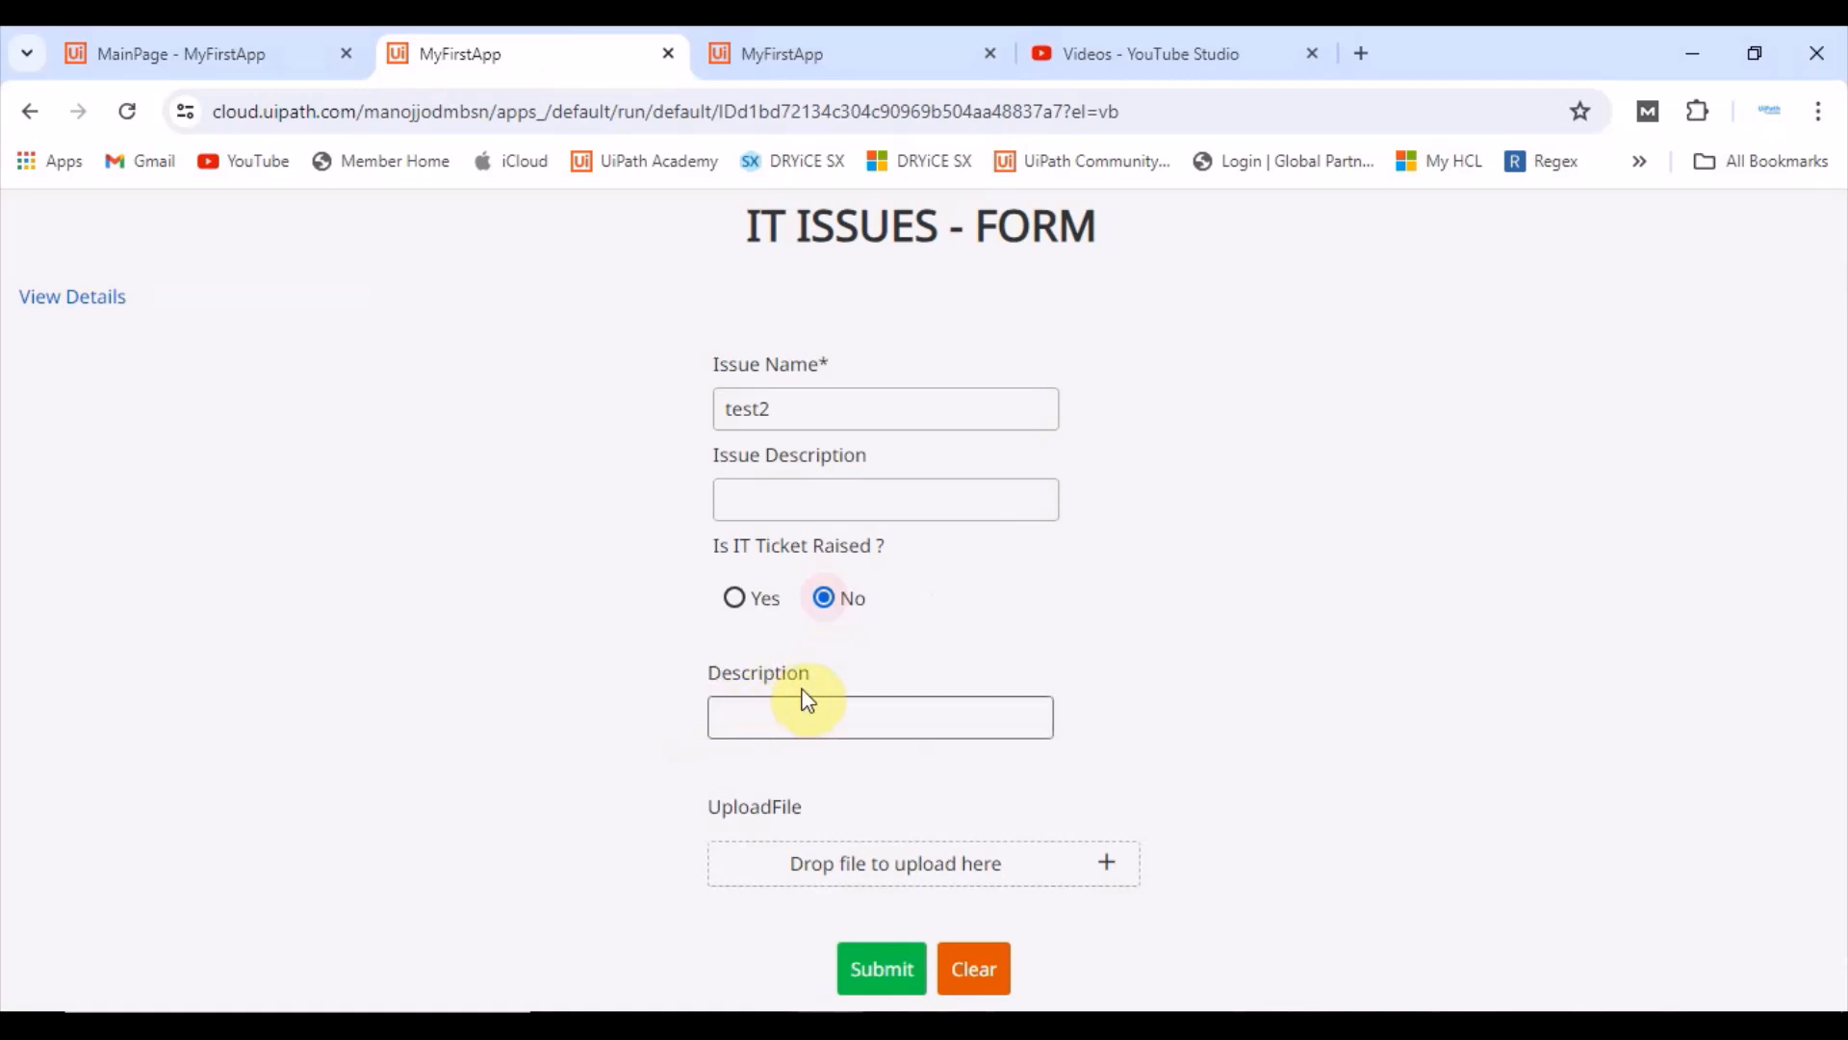
left_click(106, 54)
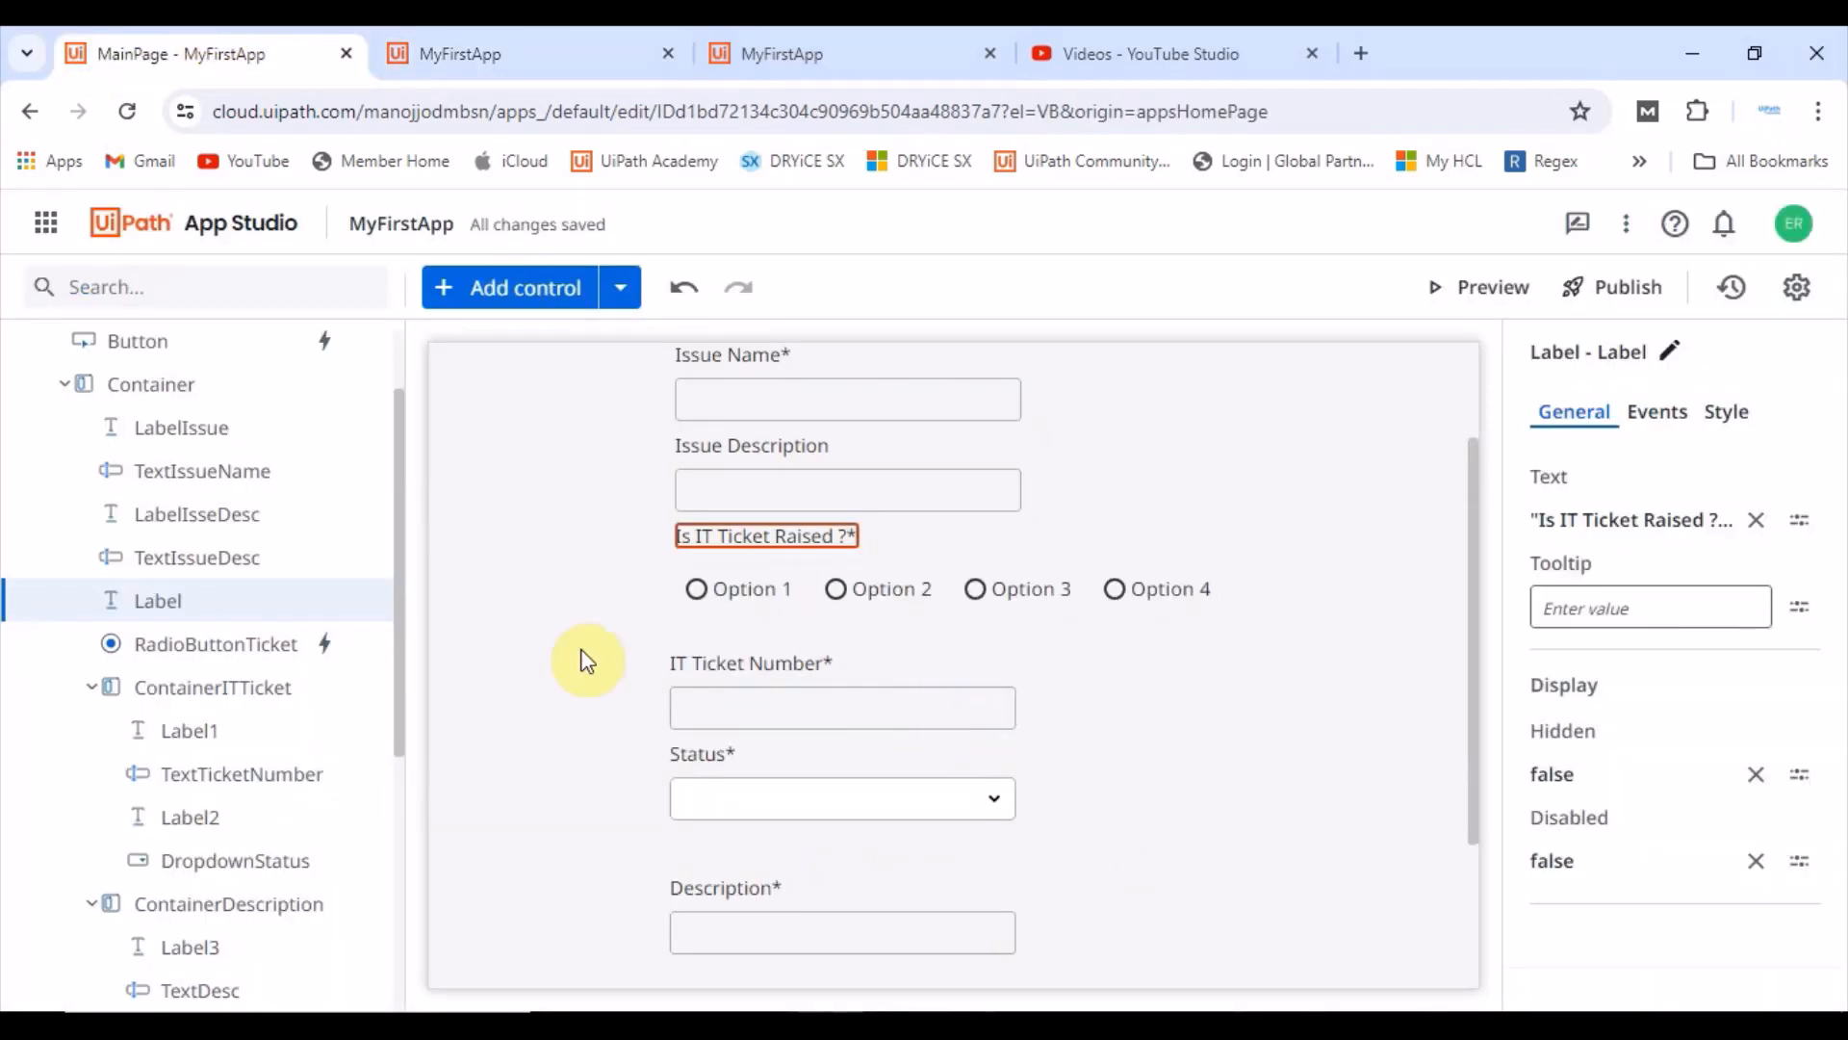
Step: Create a True or false app variable named bool_IsRequiredTicketNoAndStatus
scroll(164, 876, "down", 5)
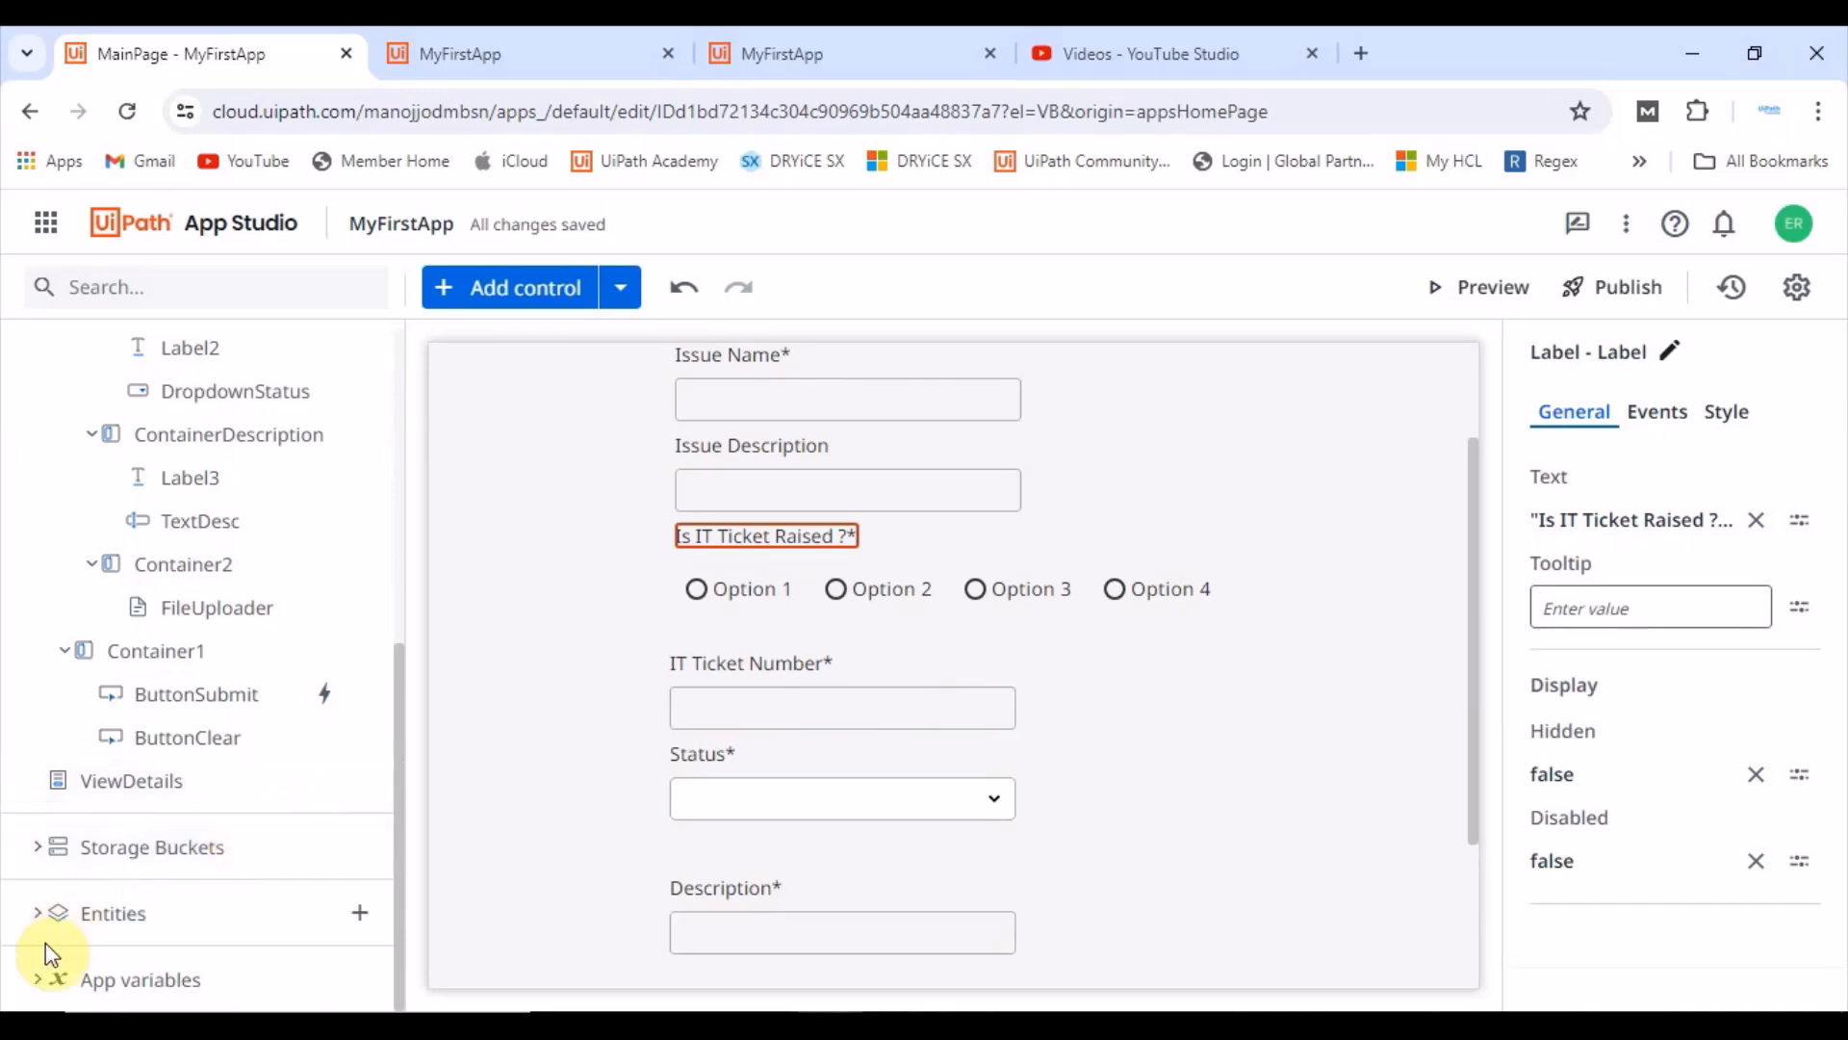
left_click(50, 977)
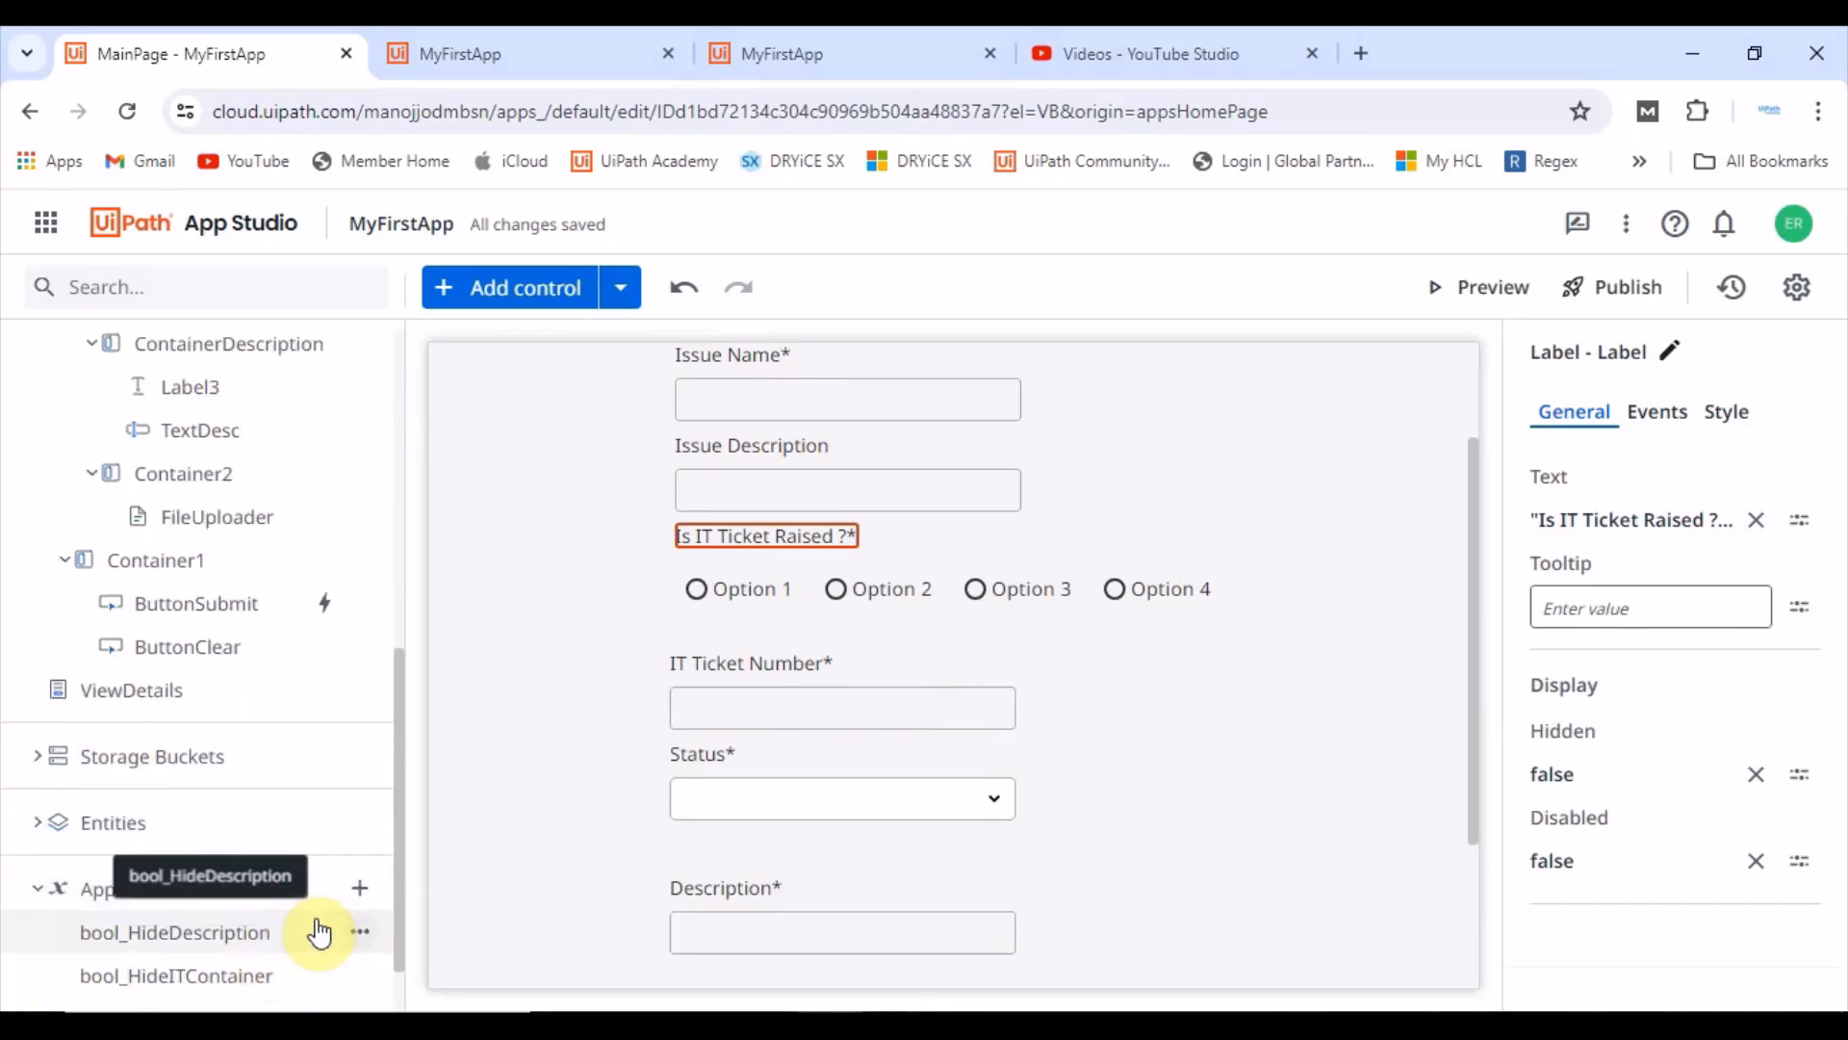
left_click(360, 887)
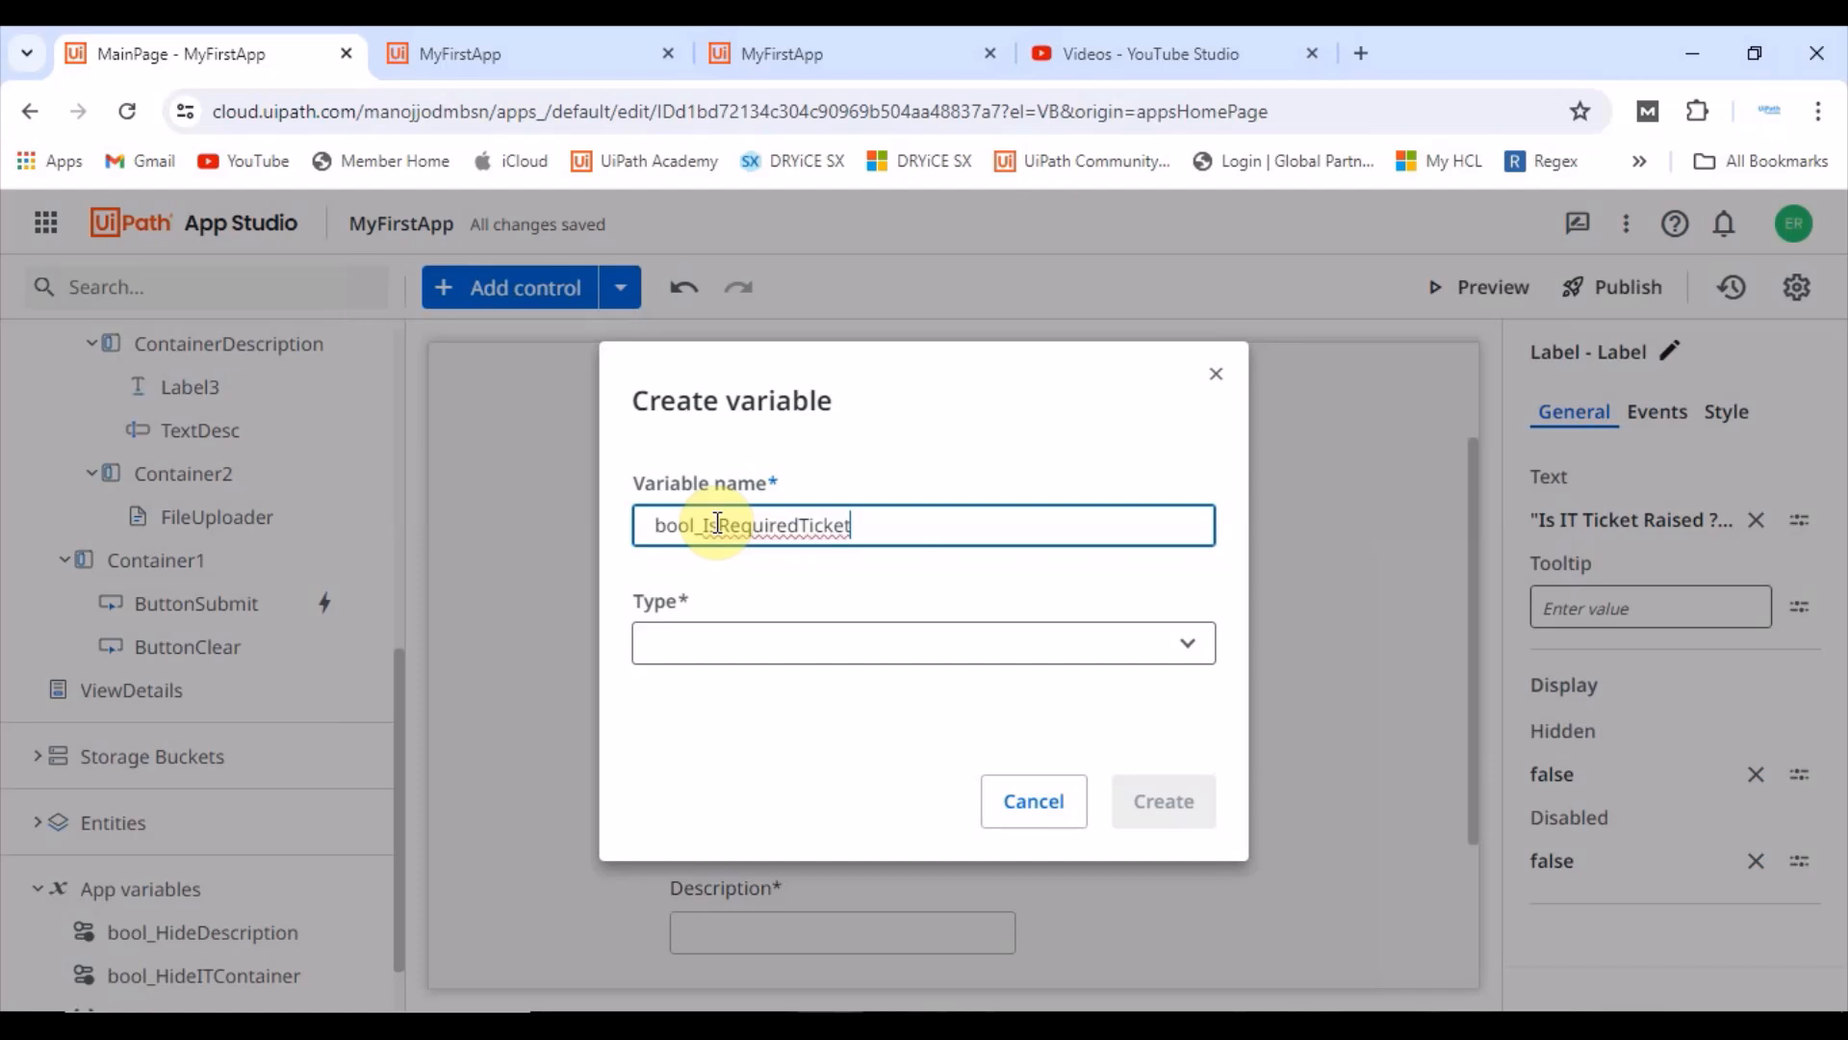
type("NumberAndStatus")
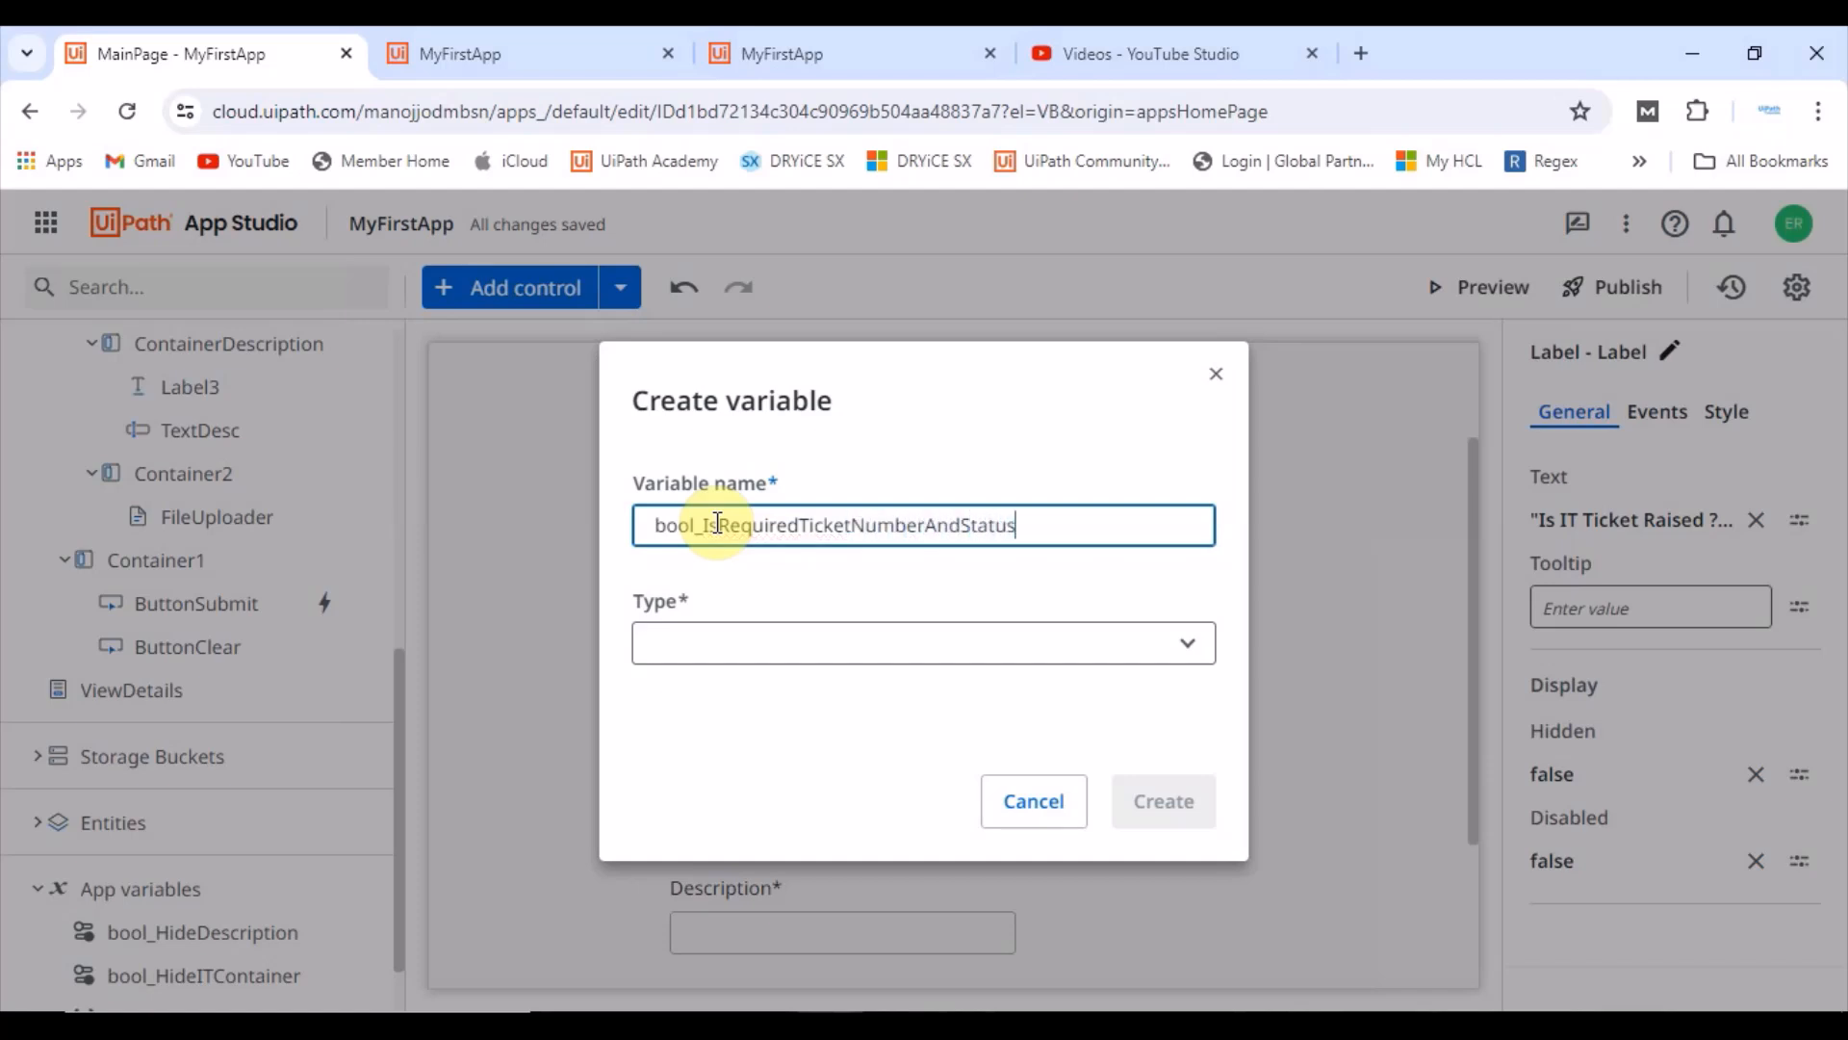
left_click(751, 647)
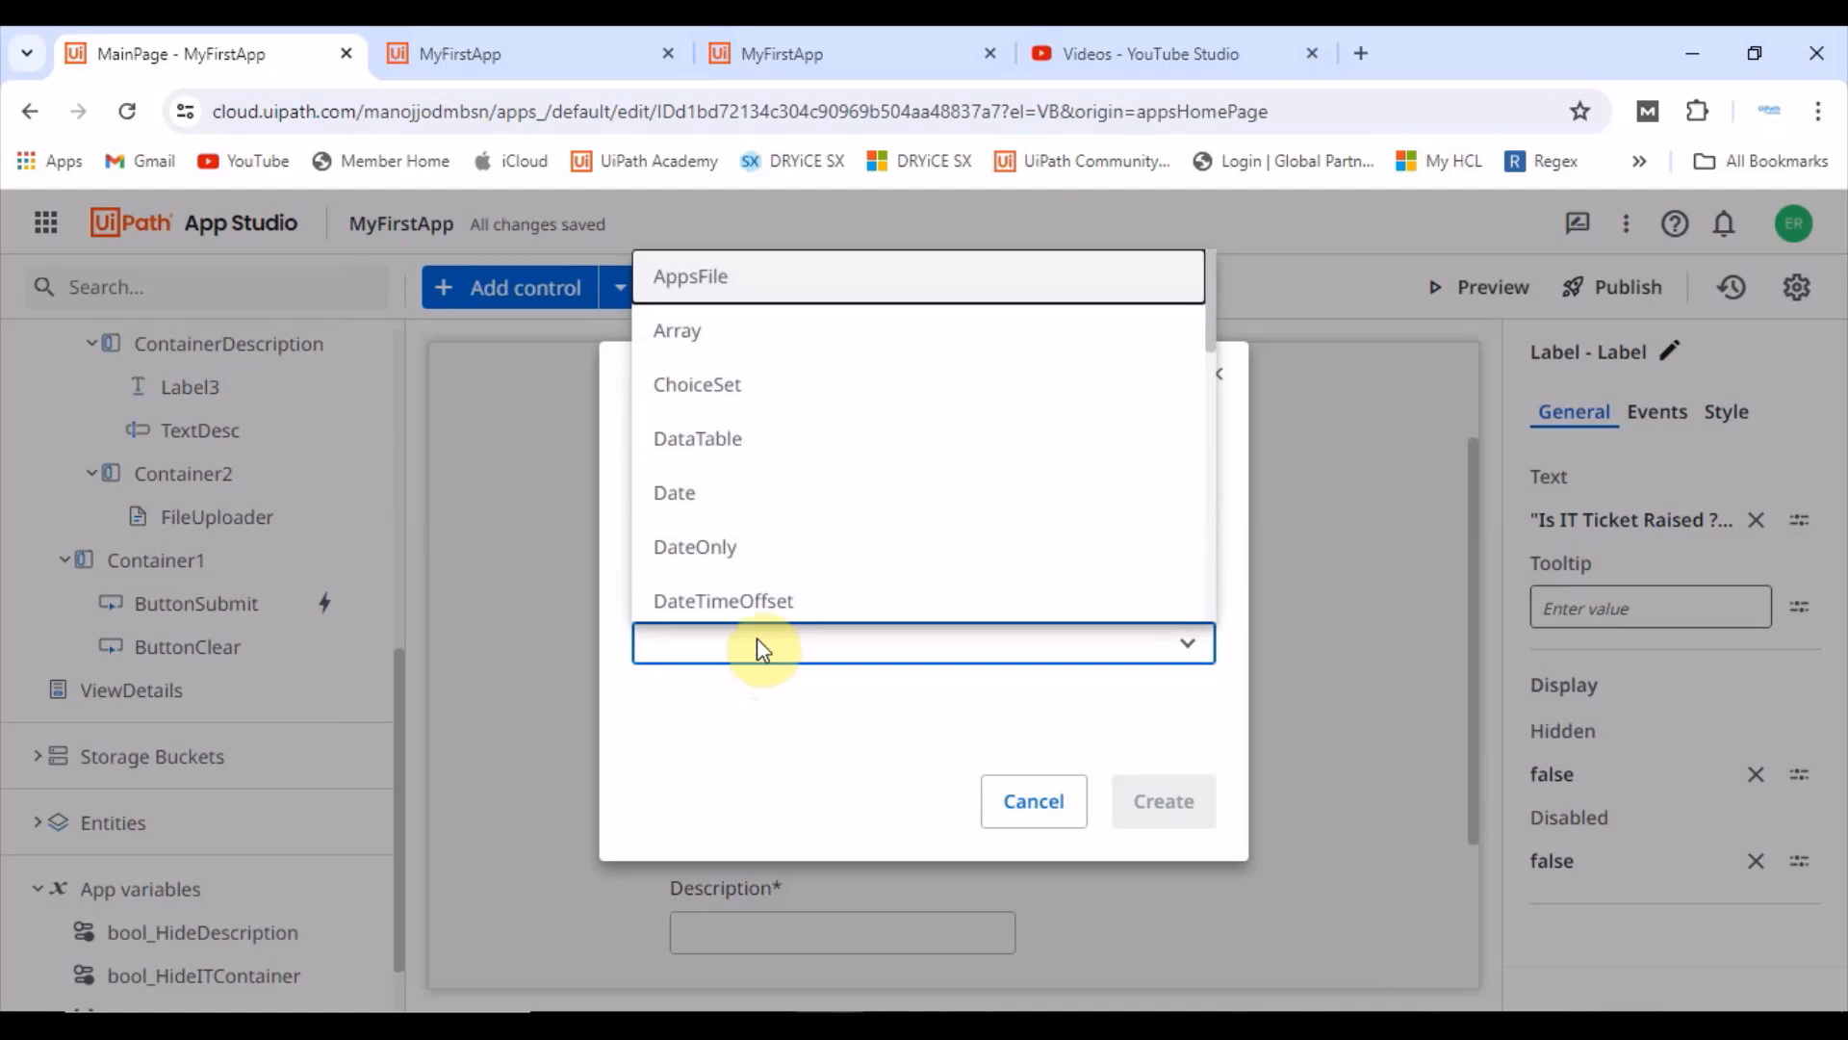
scroll(709, 412, "down", 4)
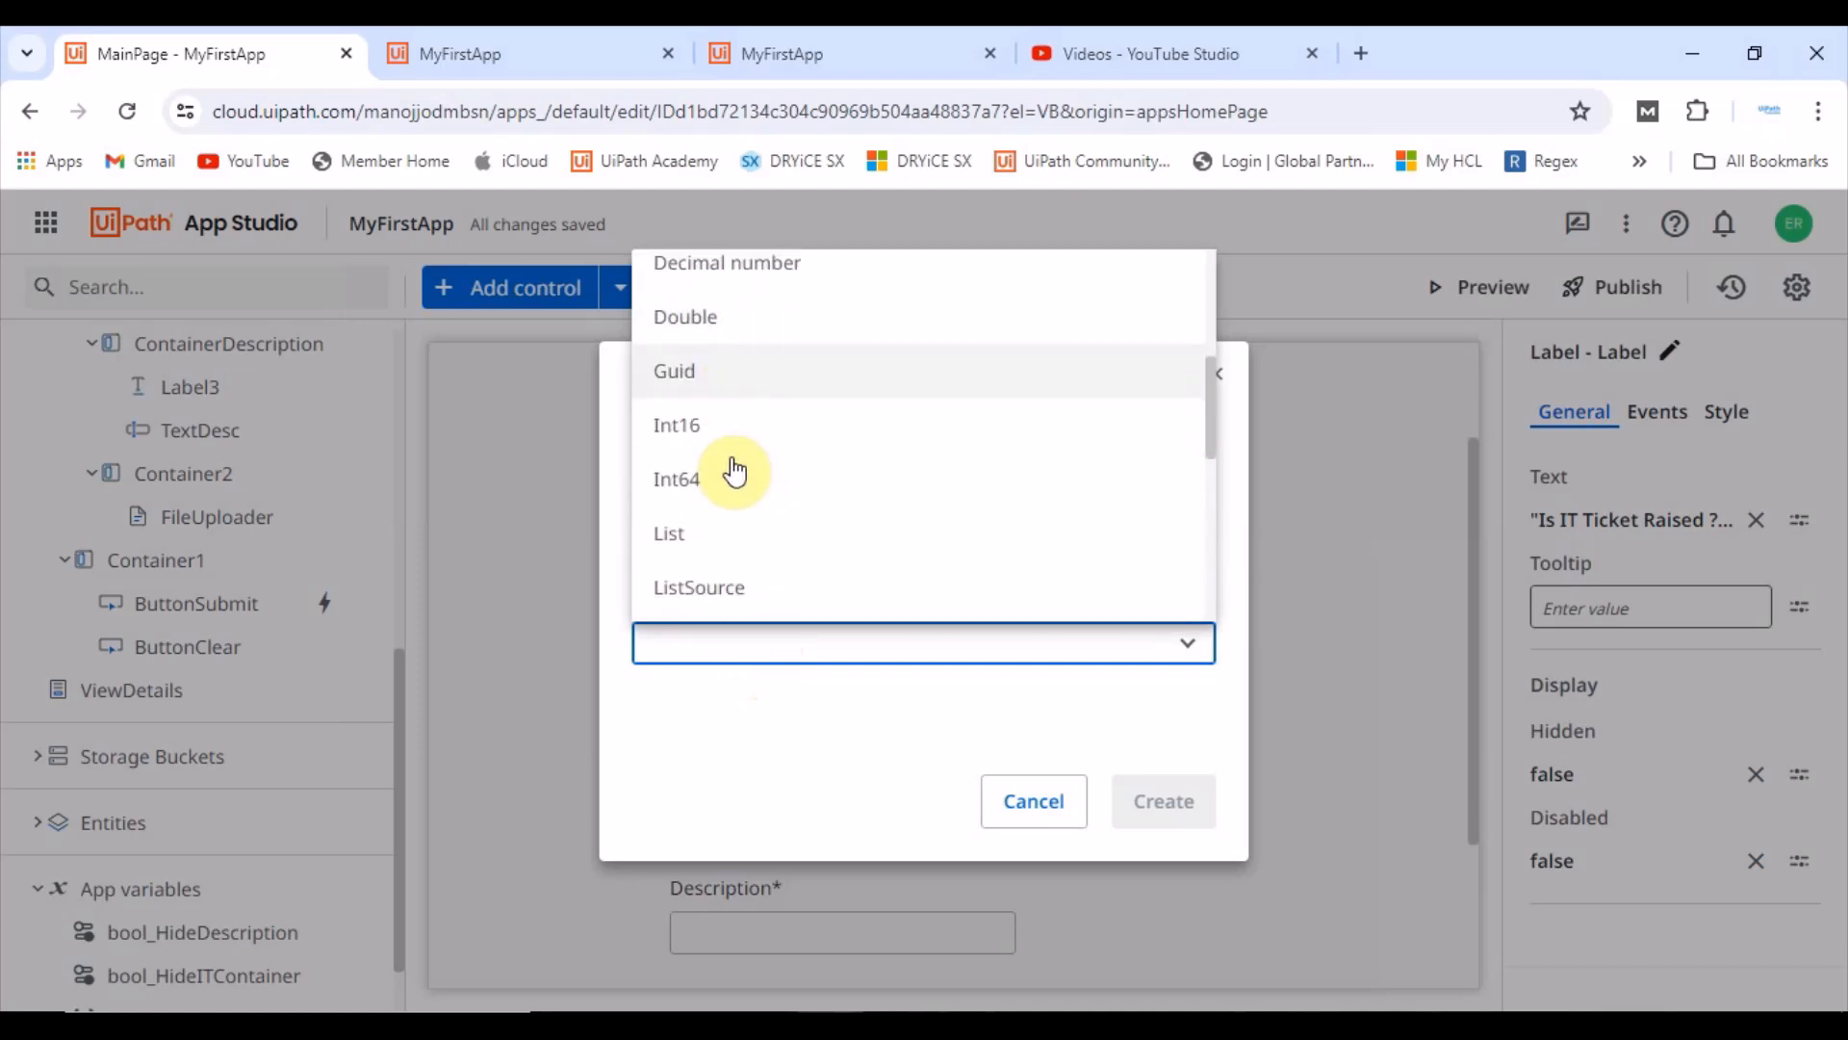
scroll(734, 472, "down", 3)
scroll(735, 476, "down", 2)
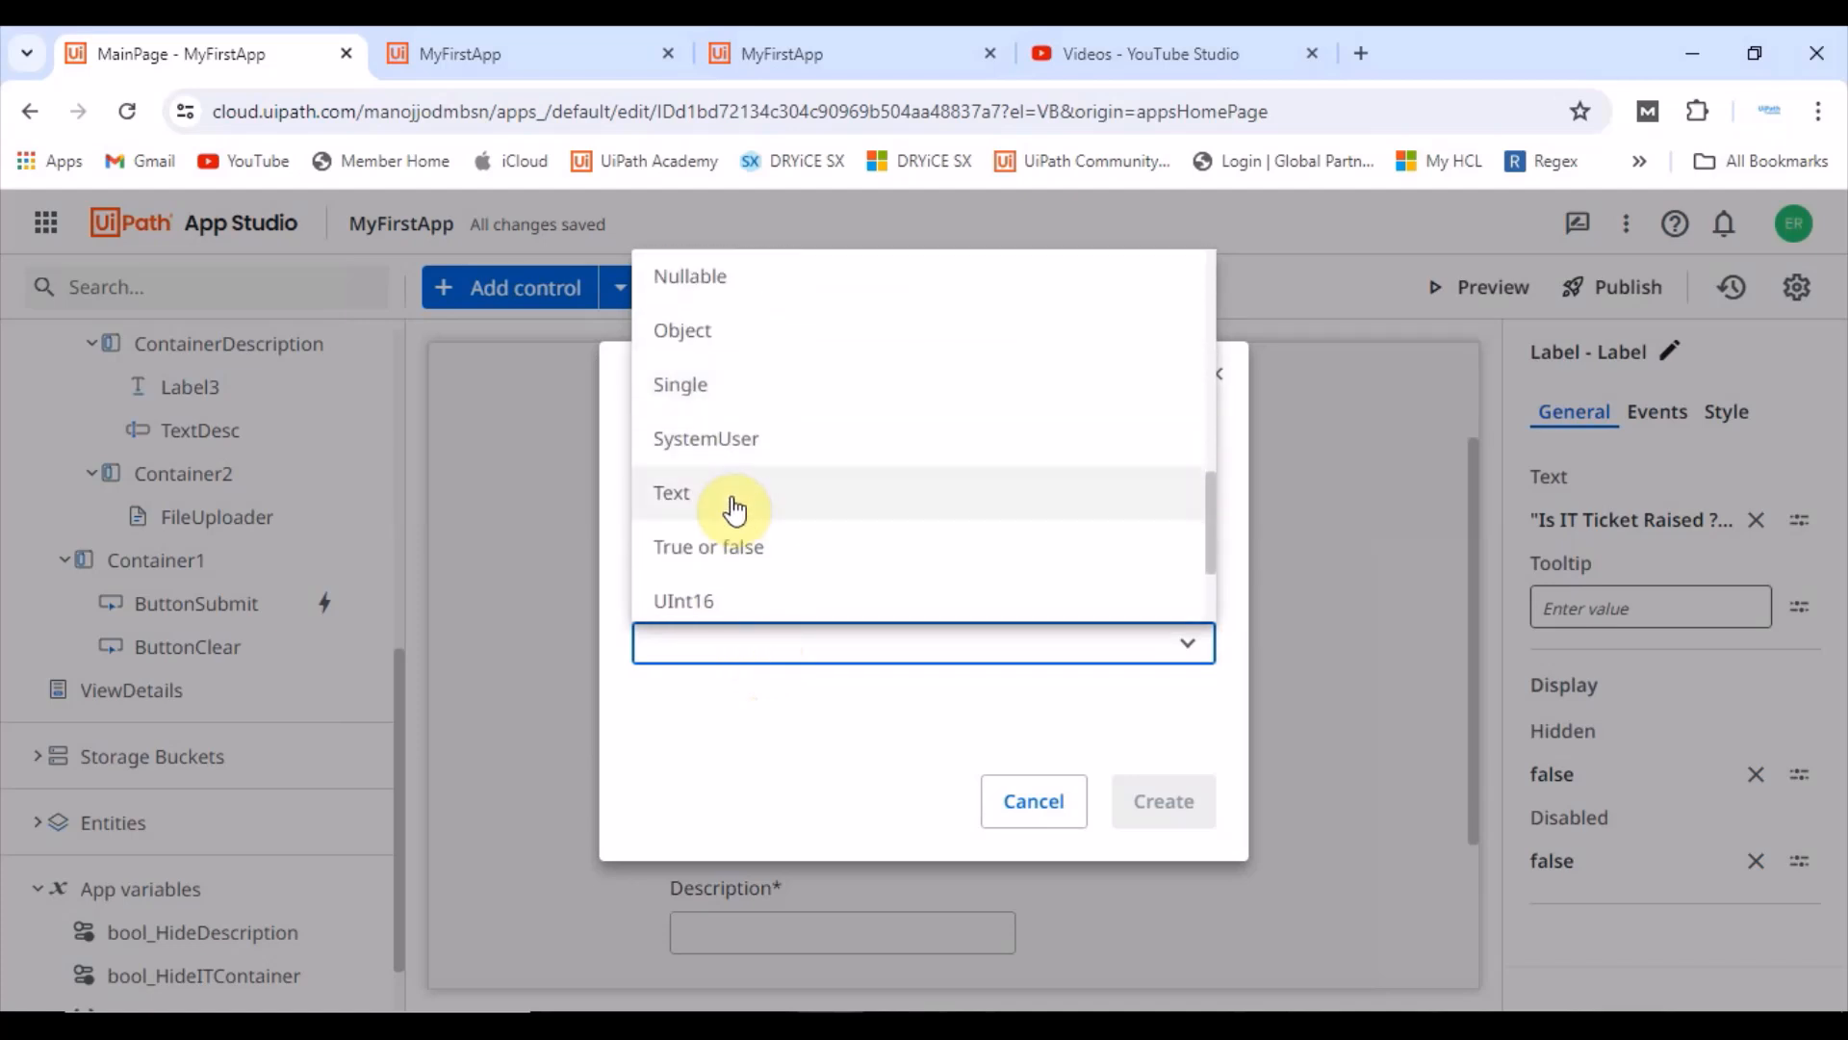
left_click(712, 545)
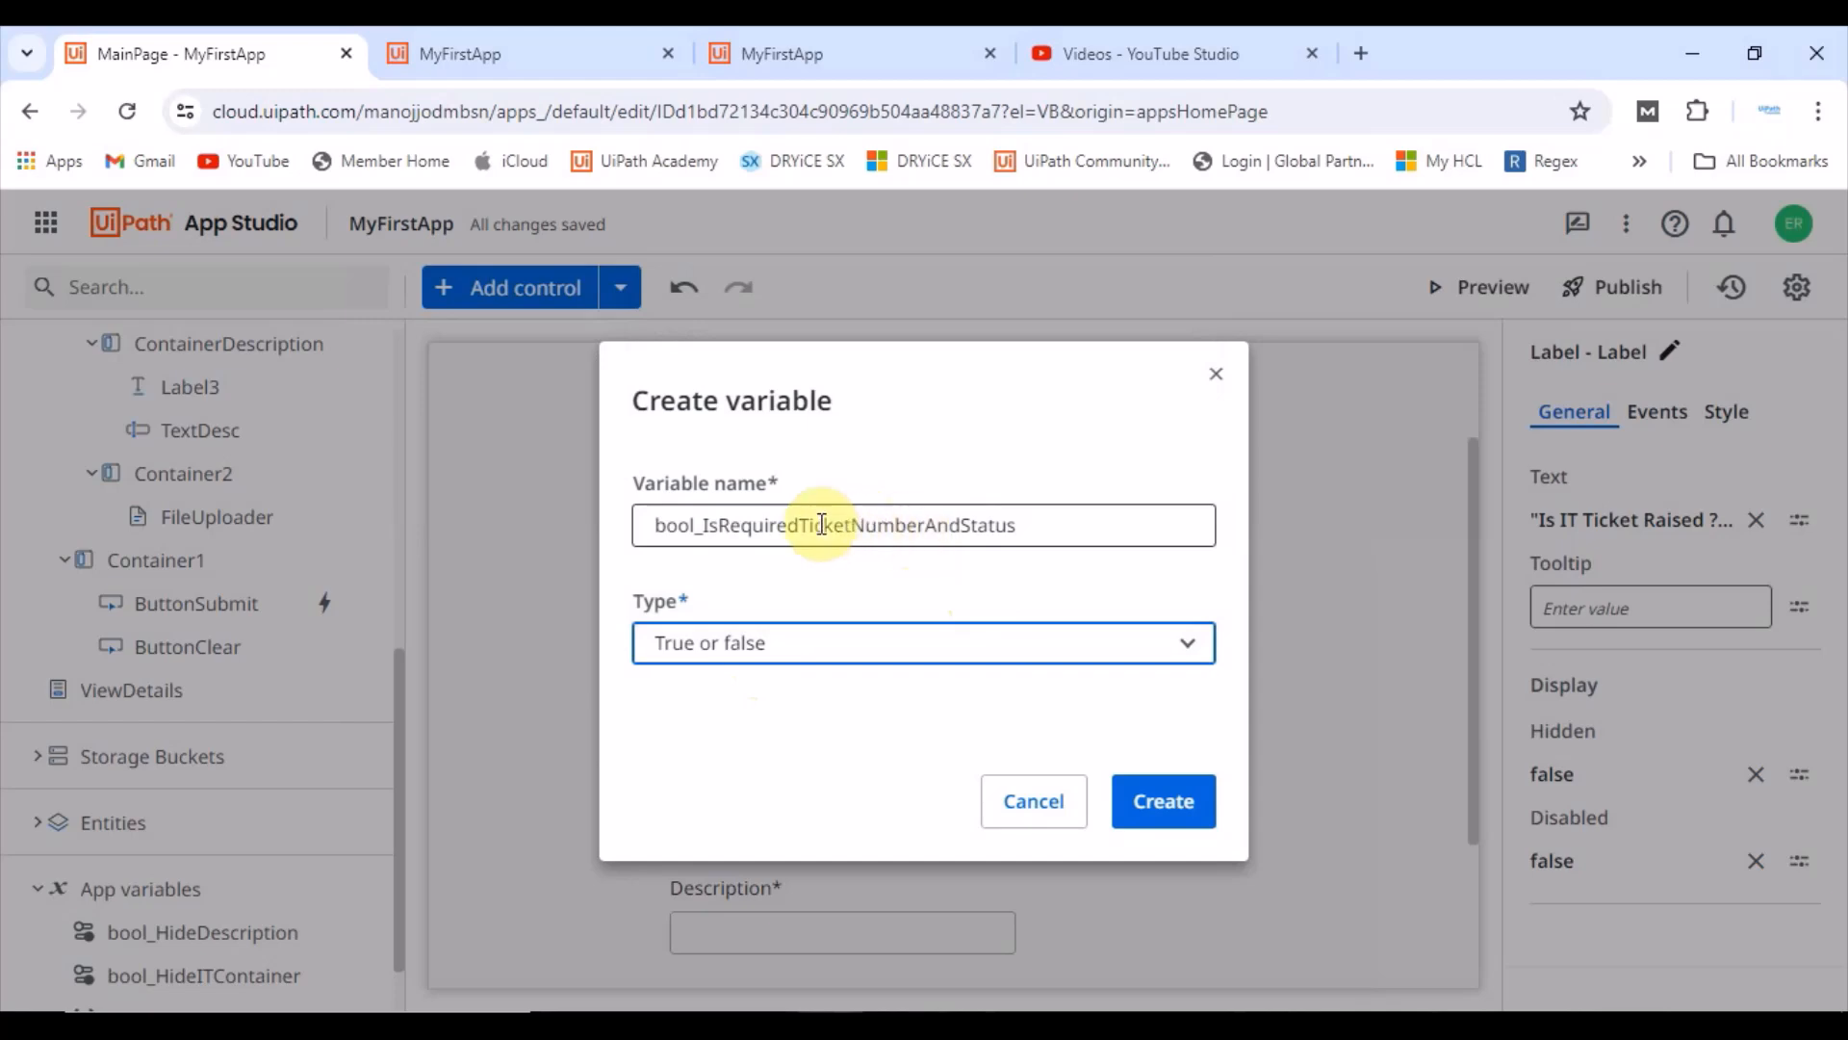
left_click_drag(851, 525, 910, 527)
type("N")
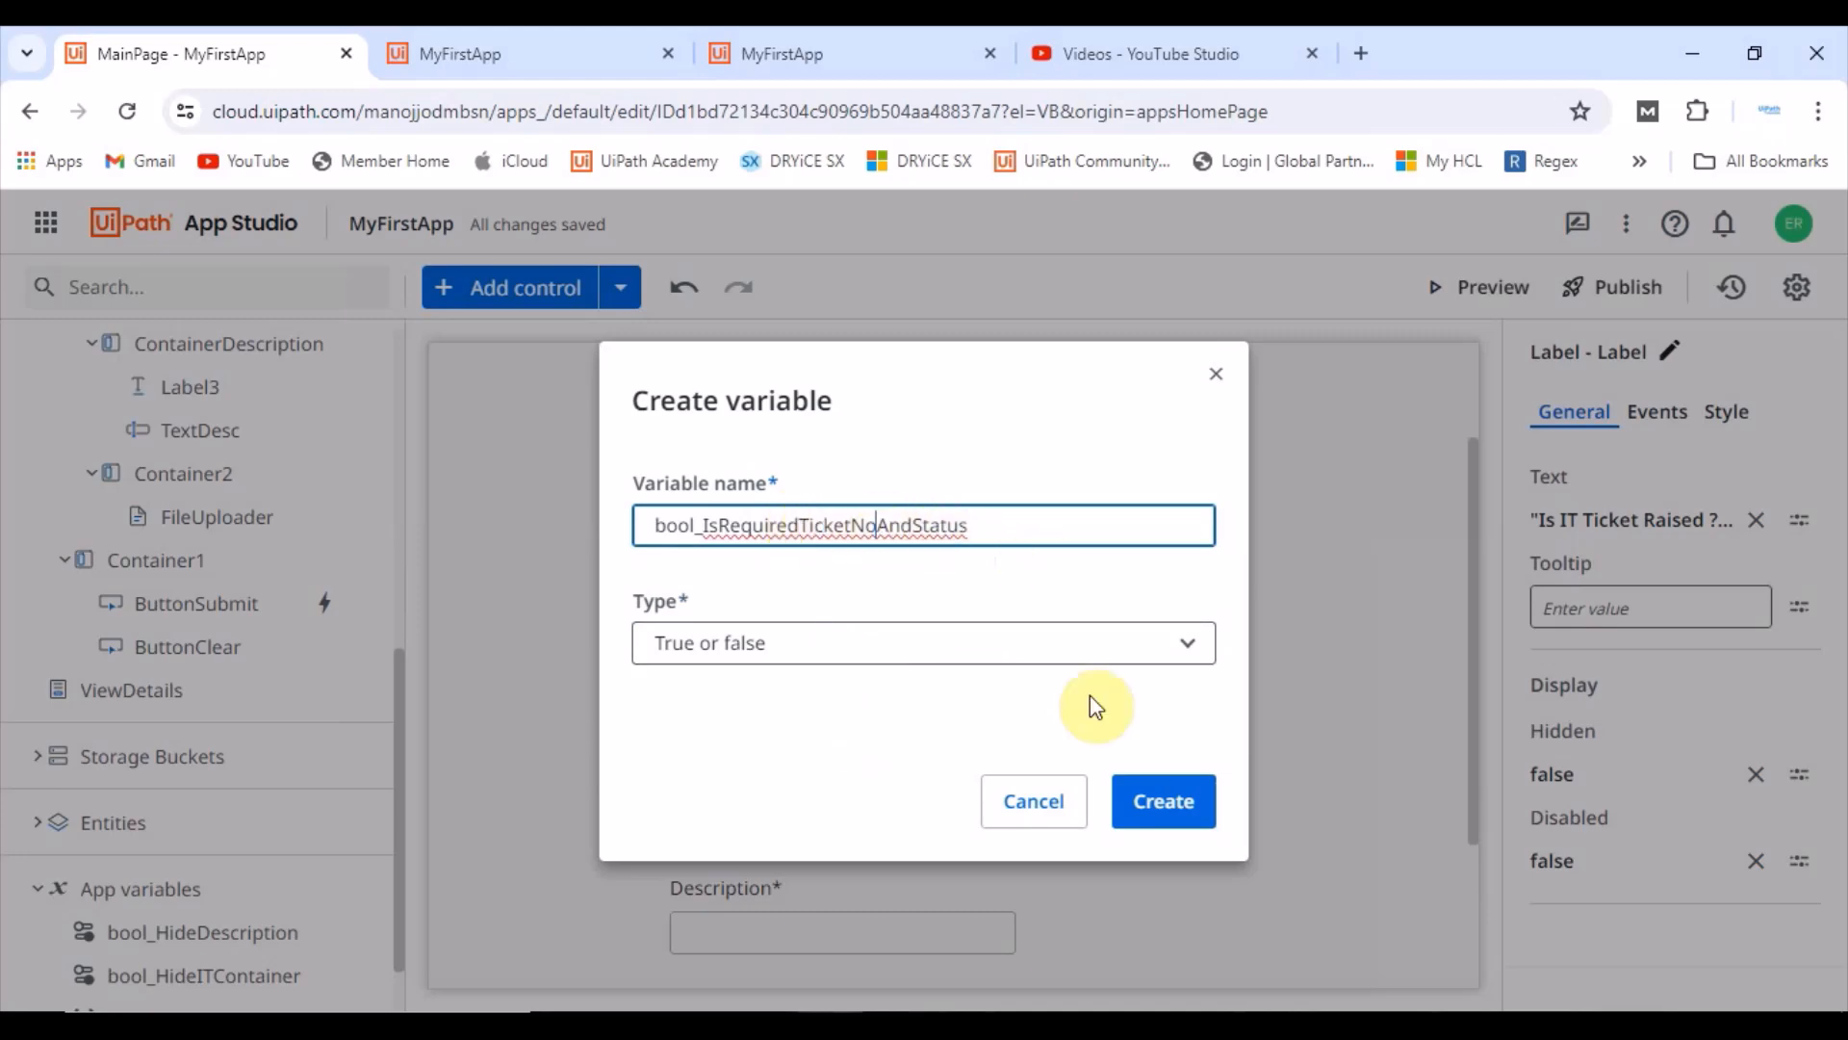
left_click(1192, 804)
Step: Create a True or false app variable named bool_IsRequiredDescription
scroll(82, 903, "down", 2)
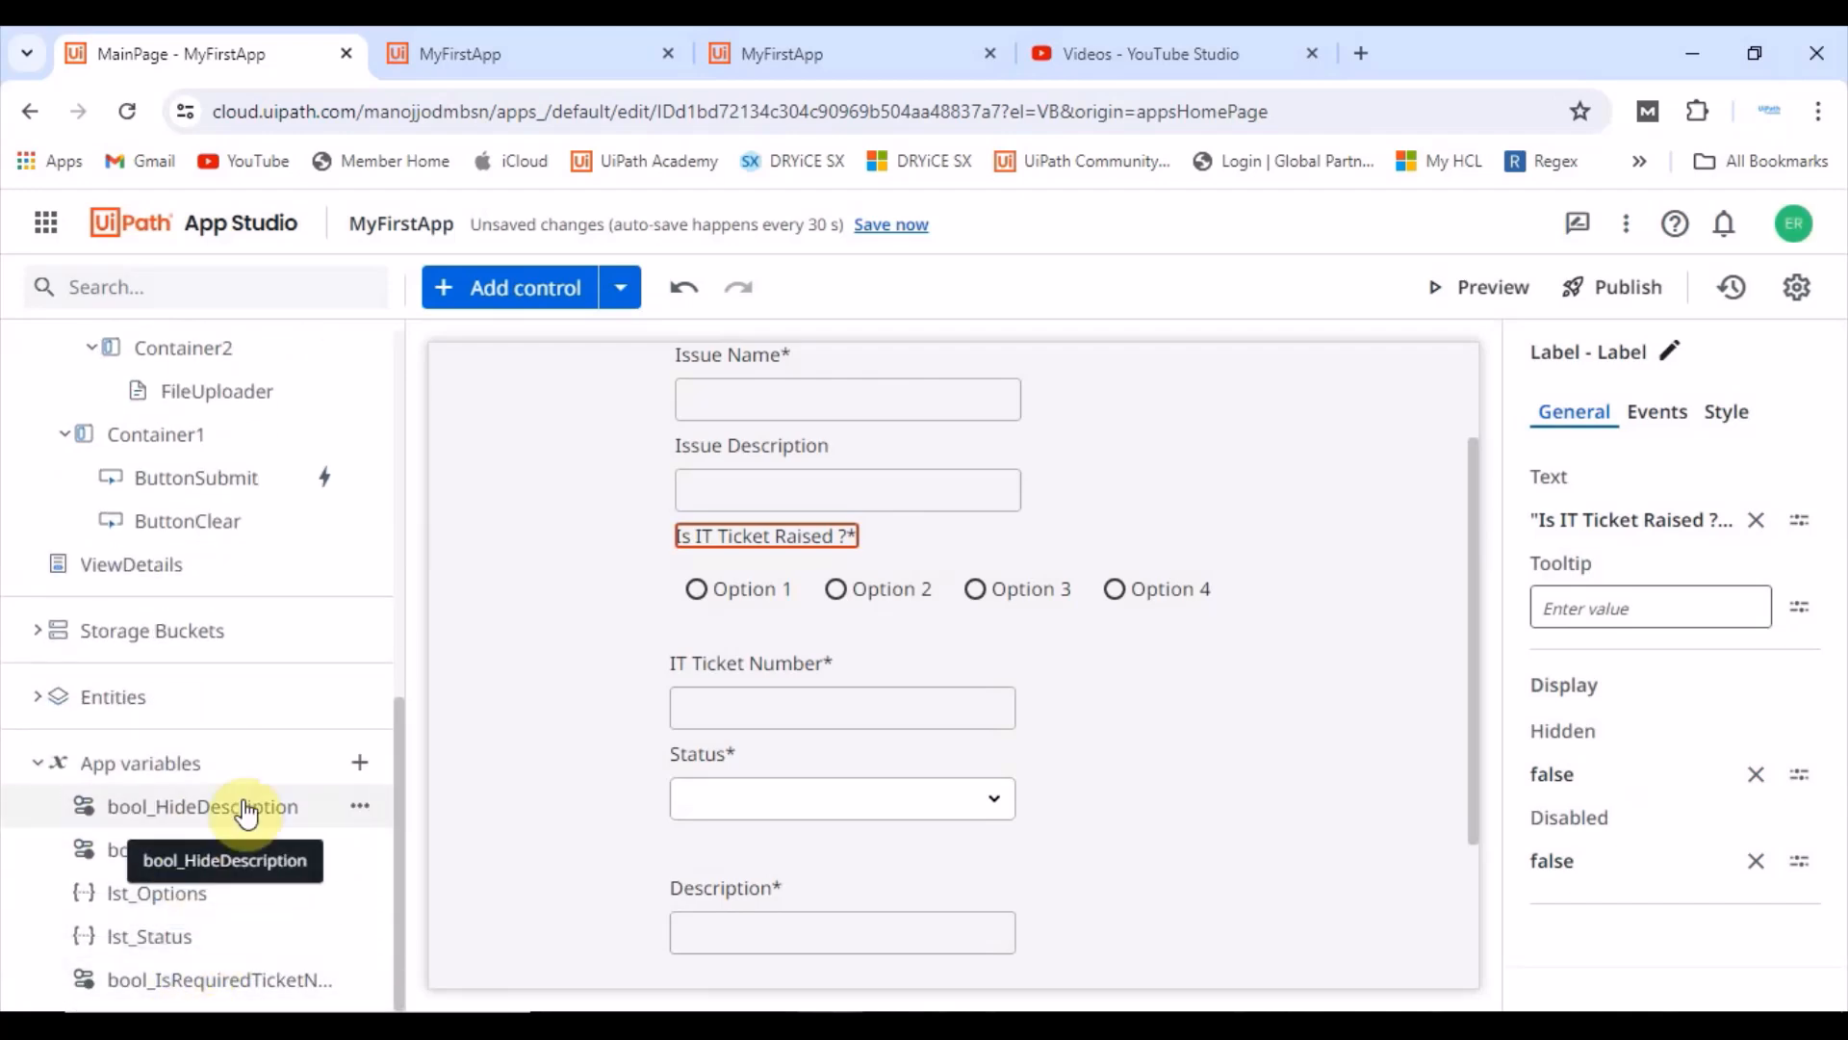
left_click(359, 762)
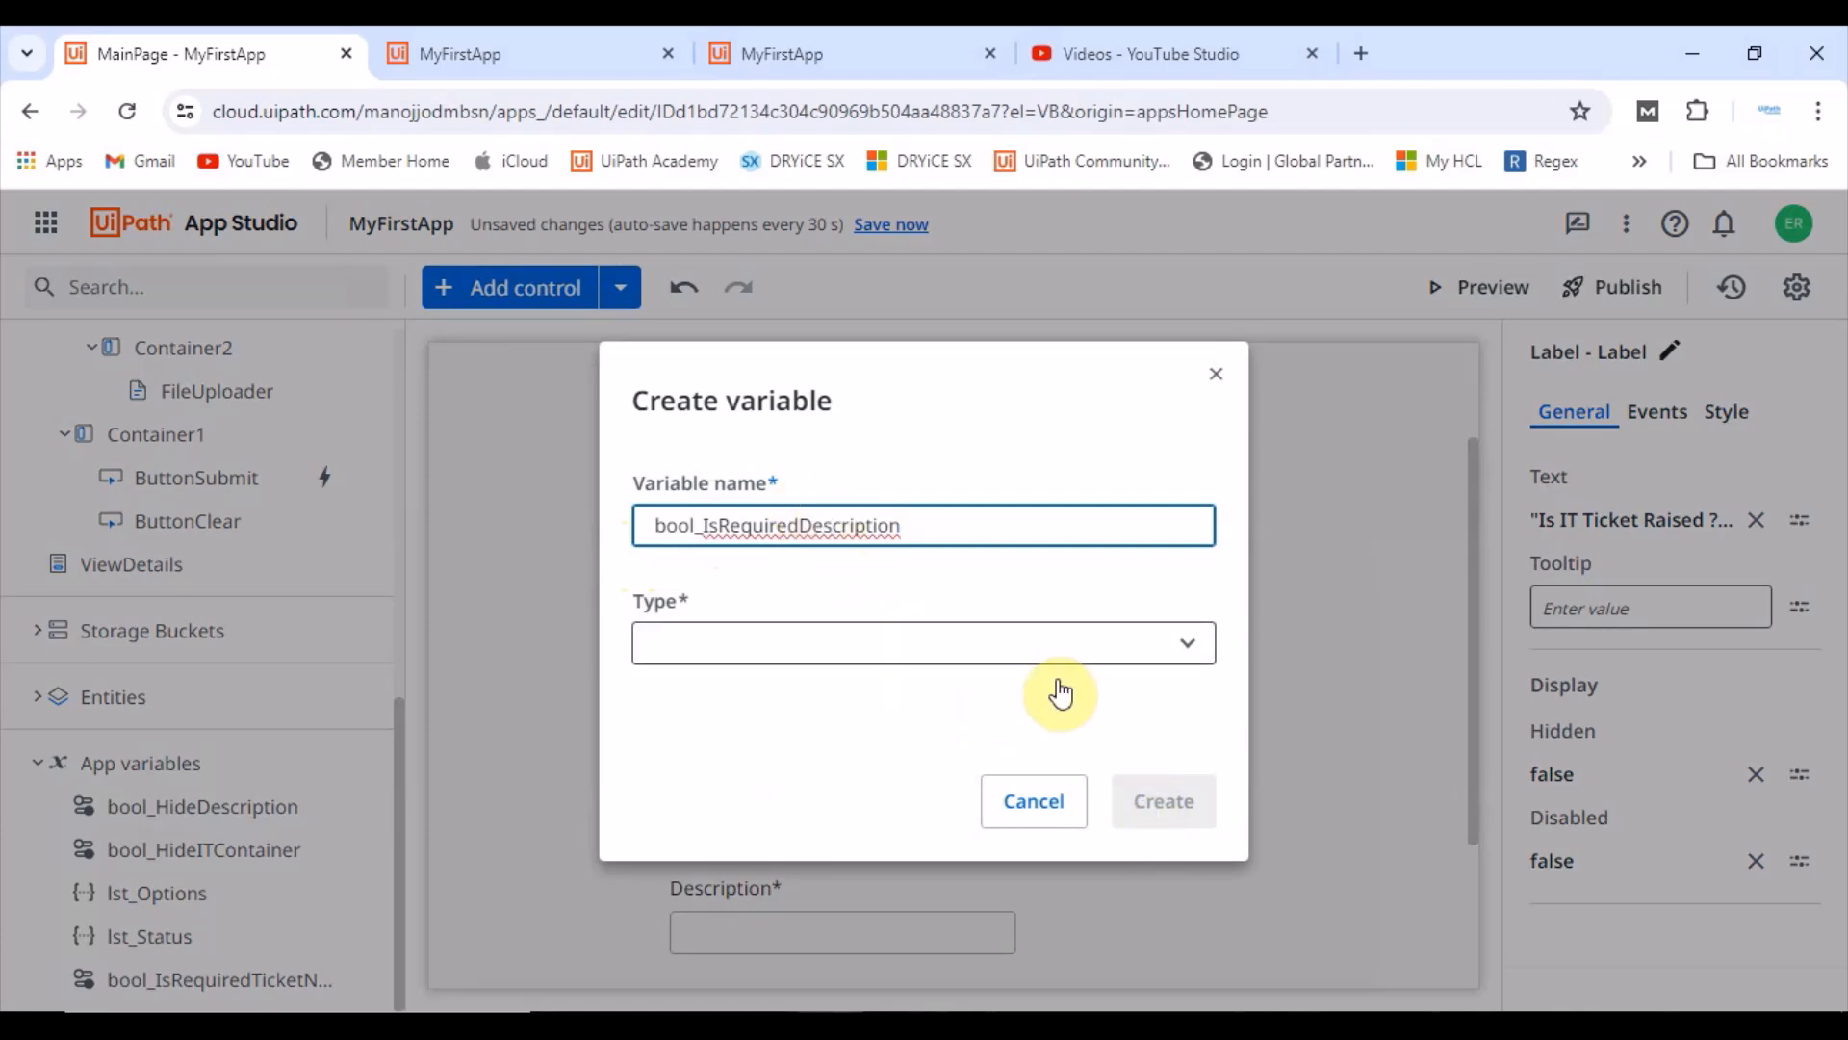
left_click(880, 637)
scroll(768, 495, "down", 5)
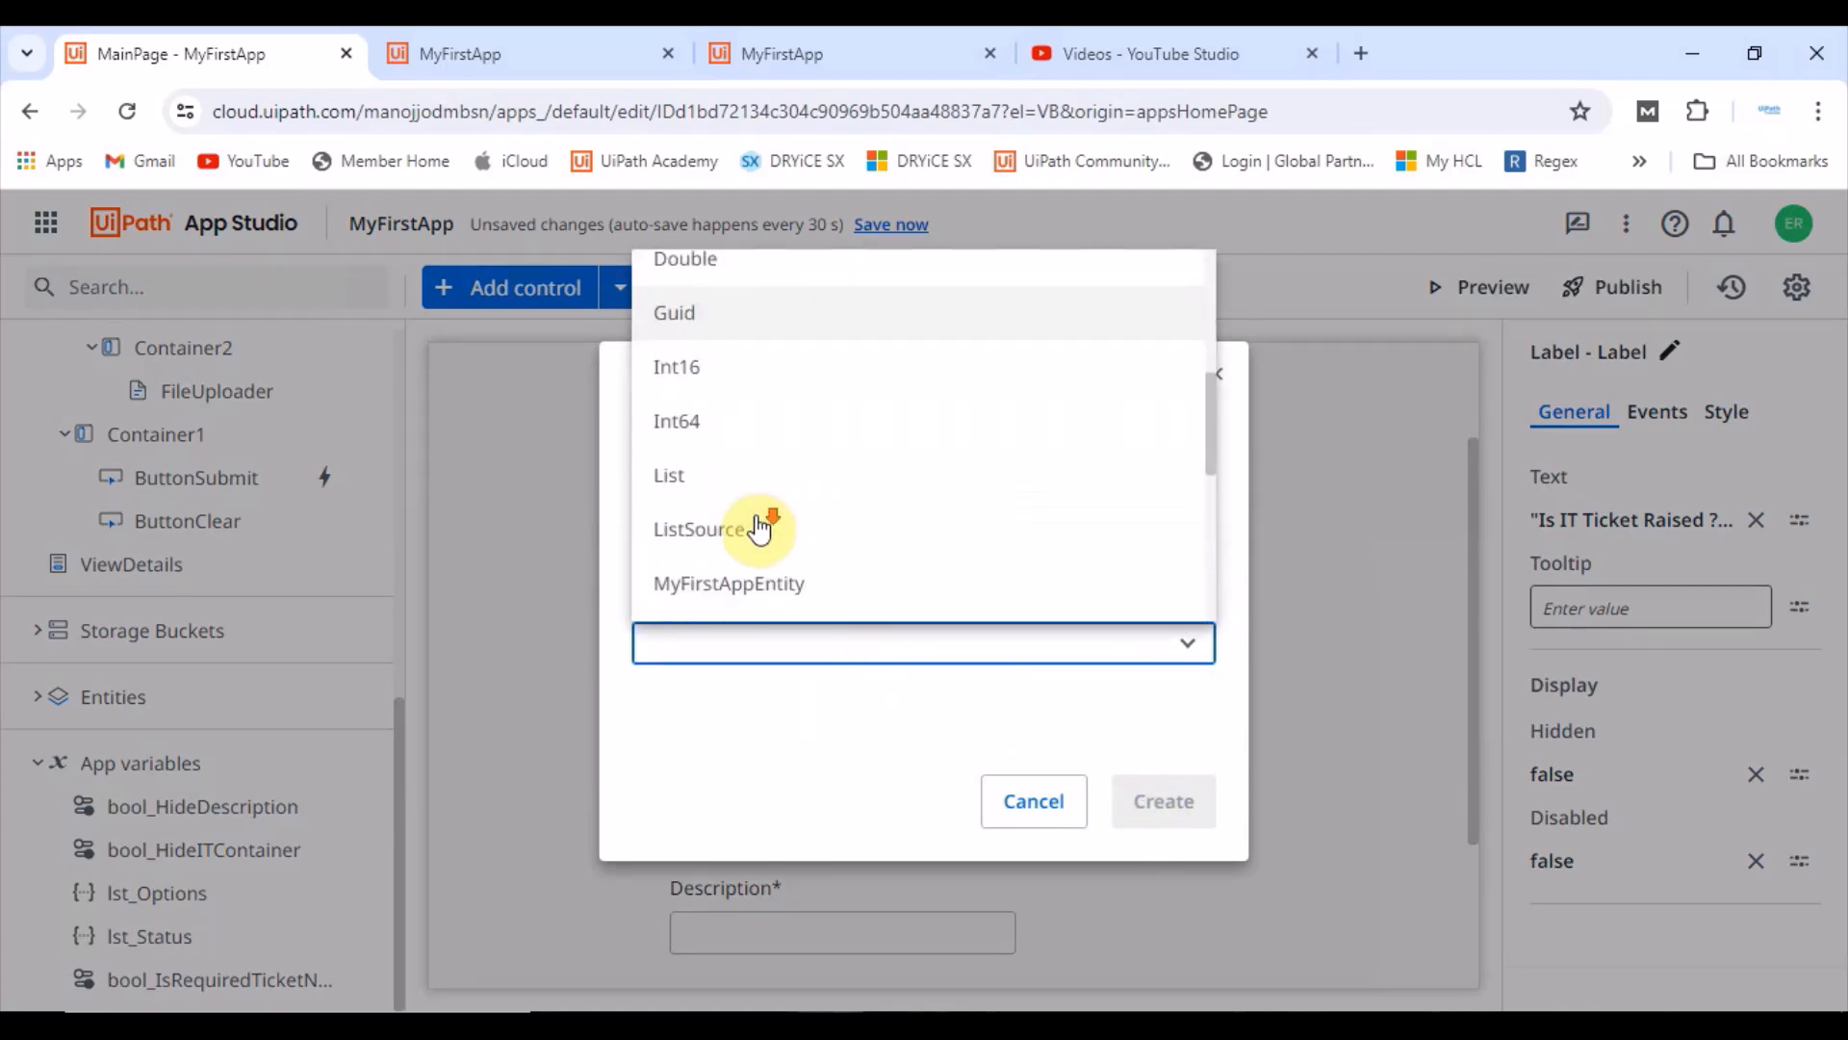
scroll(759, 530, "down", 5)
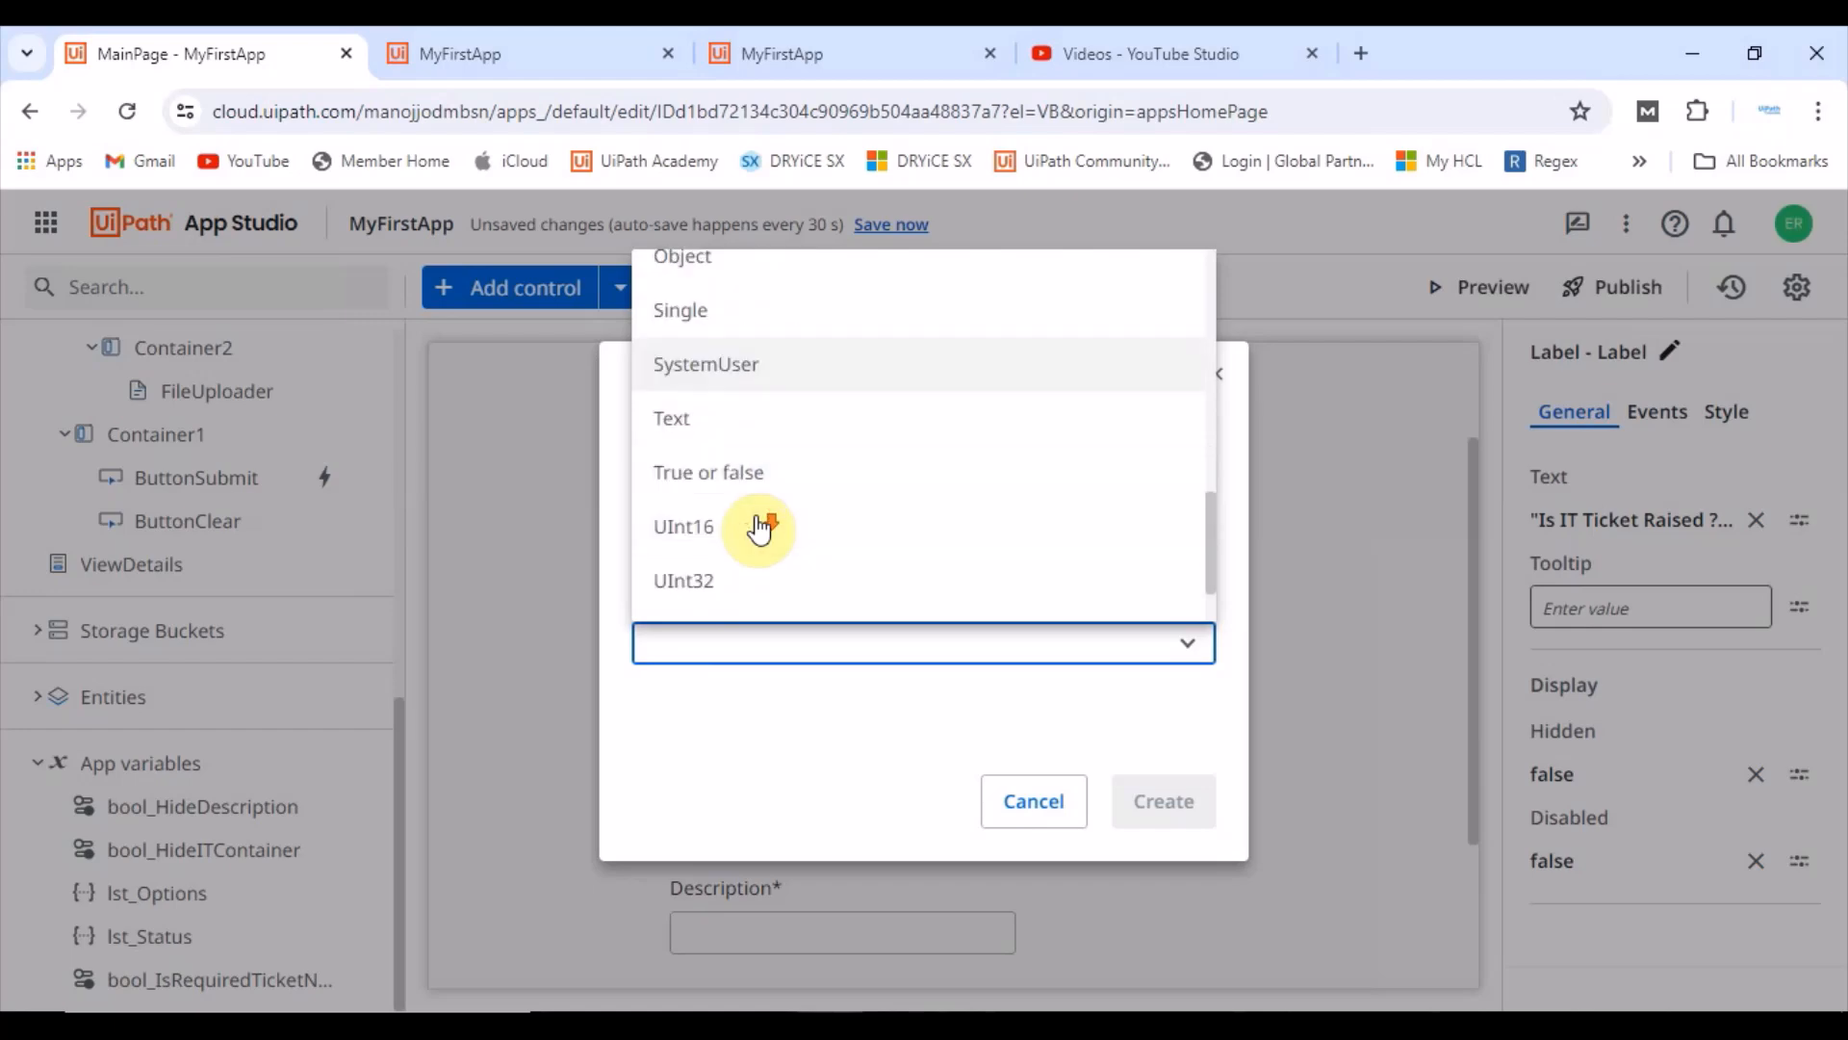
left_click(756, 412)
left_click(1136, 804)
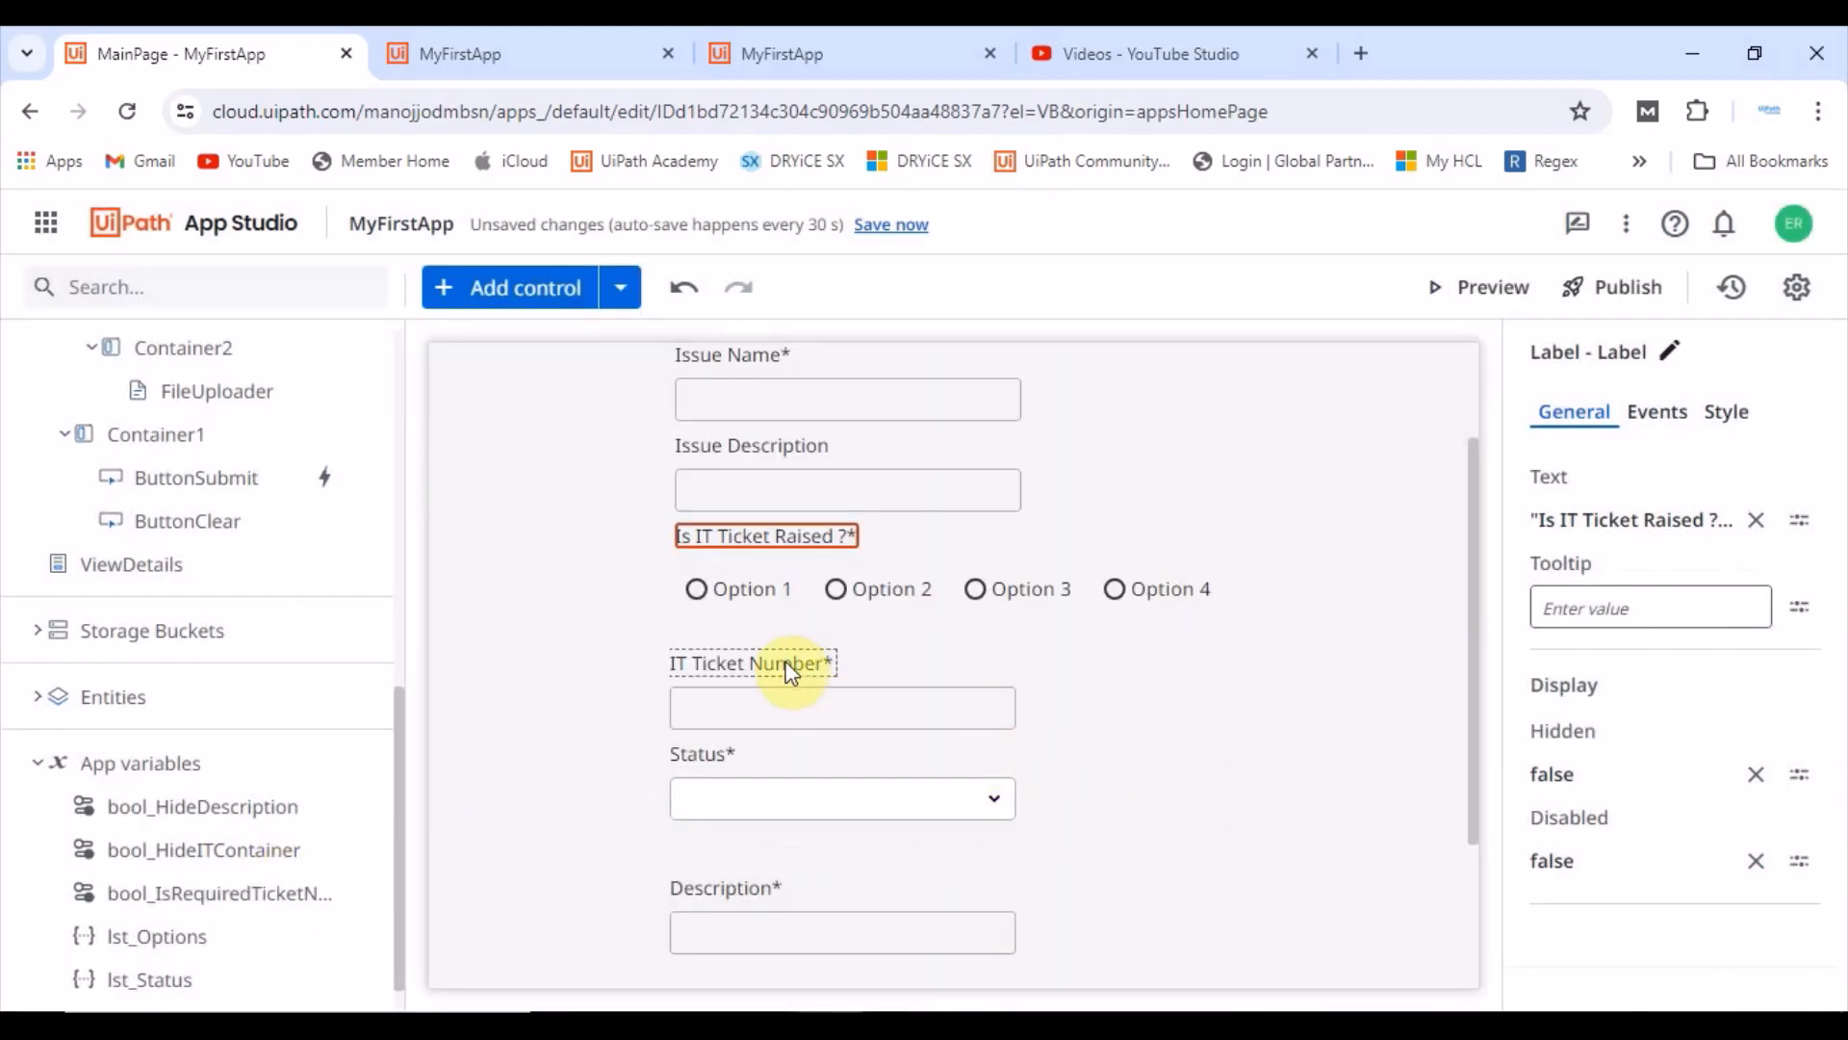
Step: Bind the IT Ticket Number textbox's Required property to the app variable bool_IsRequiredTicketNoAndStatus
left_click(802, 706)
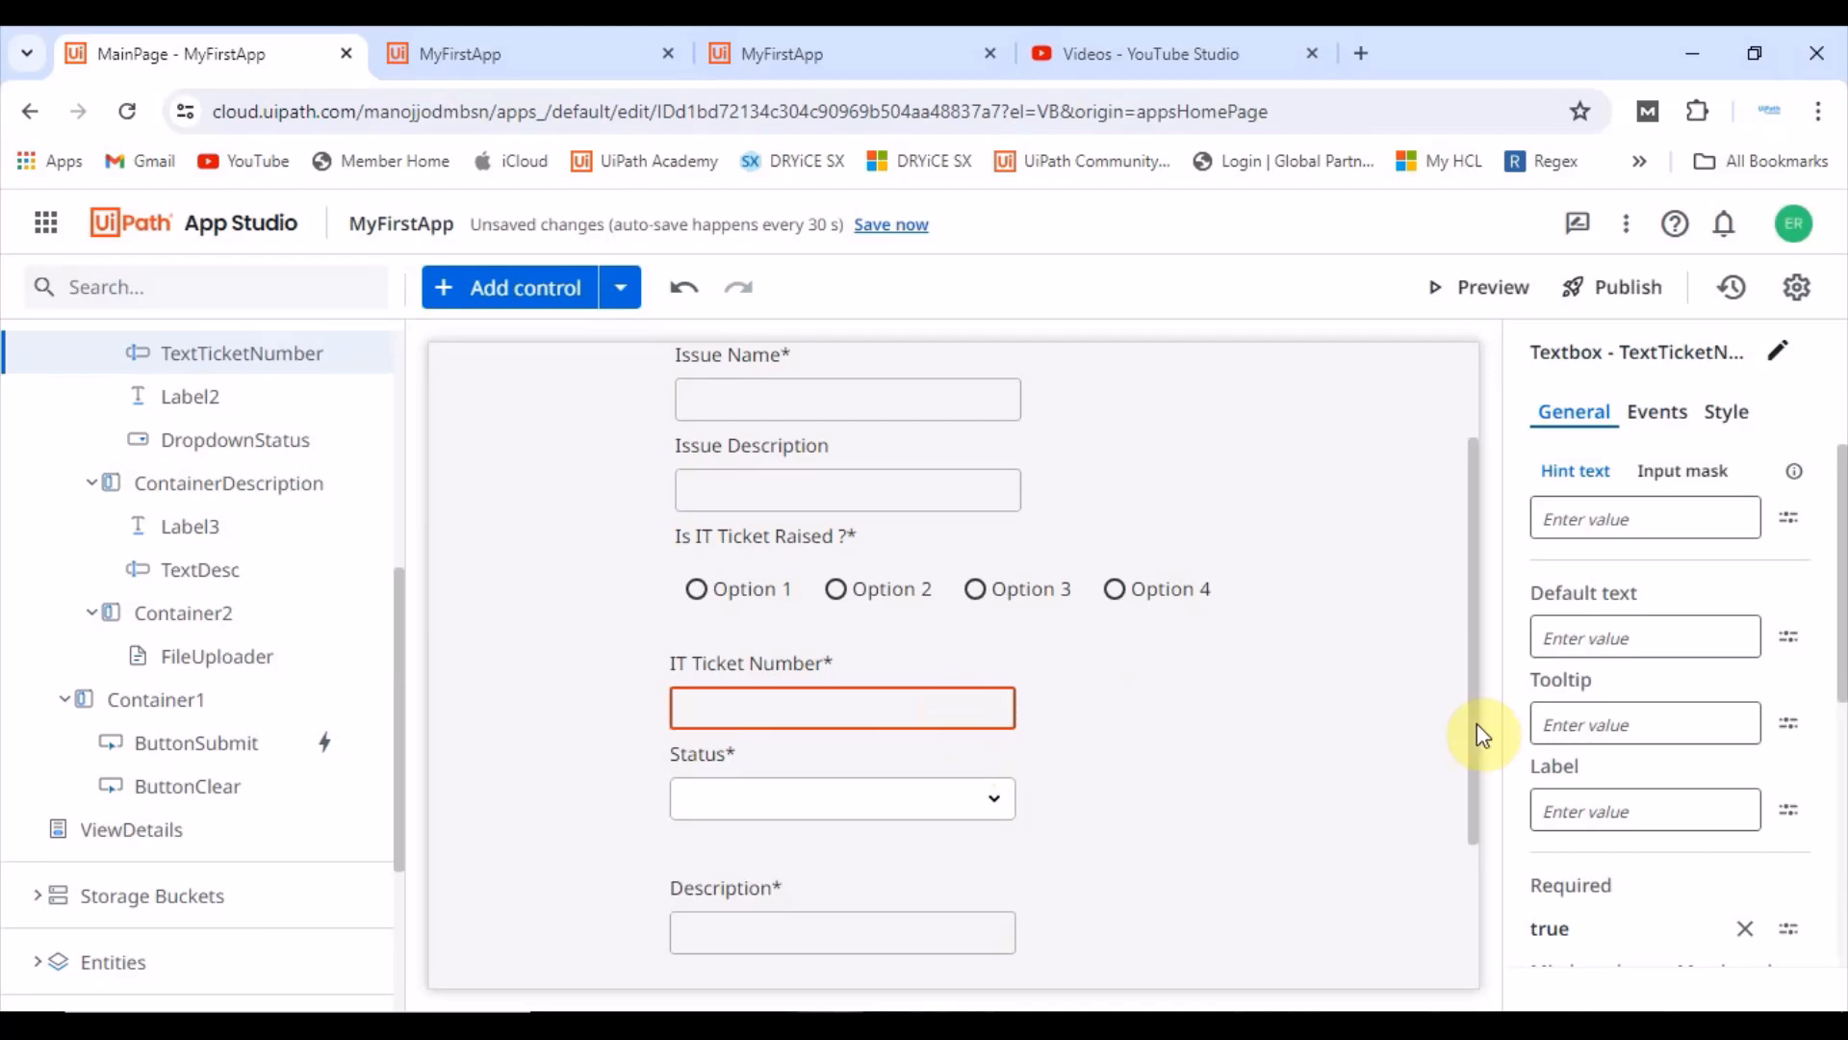
scroll(1655, 796, "down", 2)
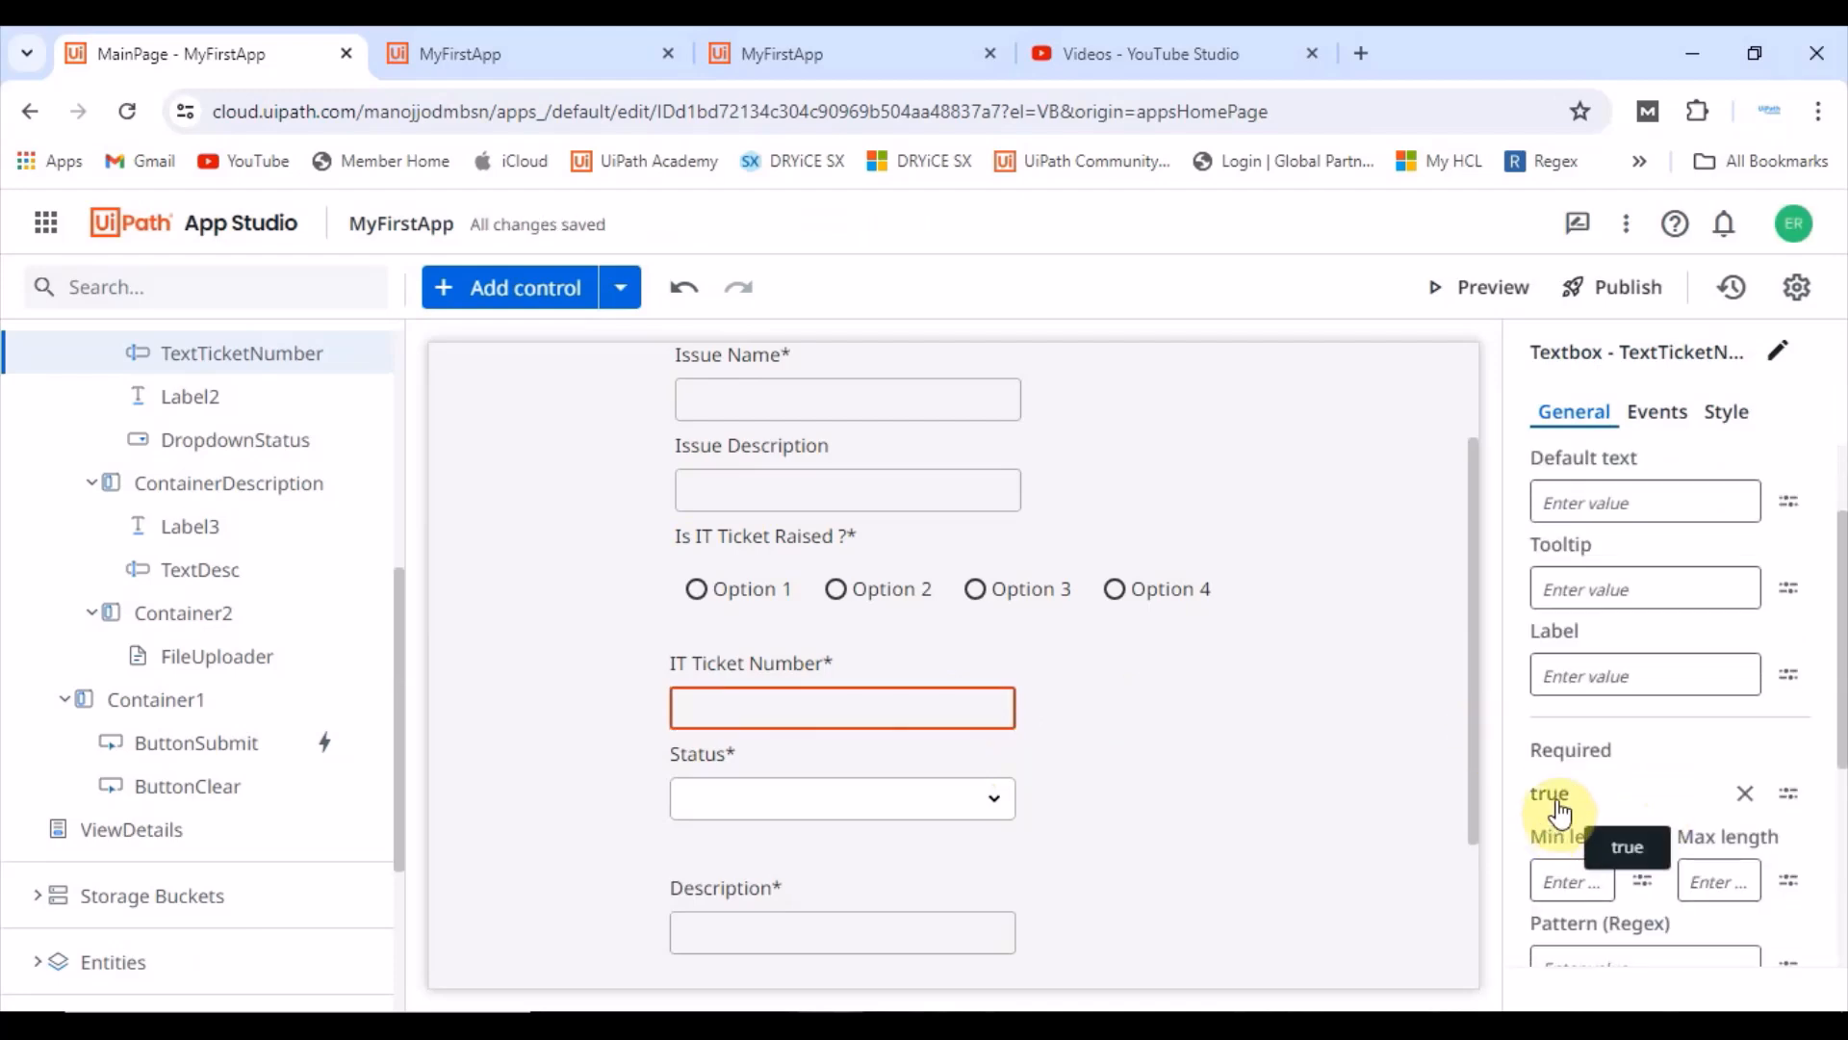
left_click(1746, 794)
left_click(1749, 791)
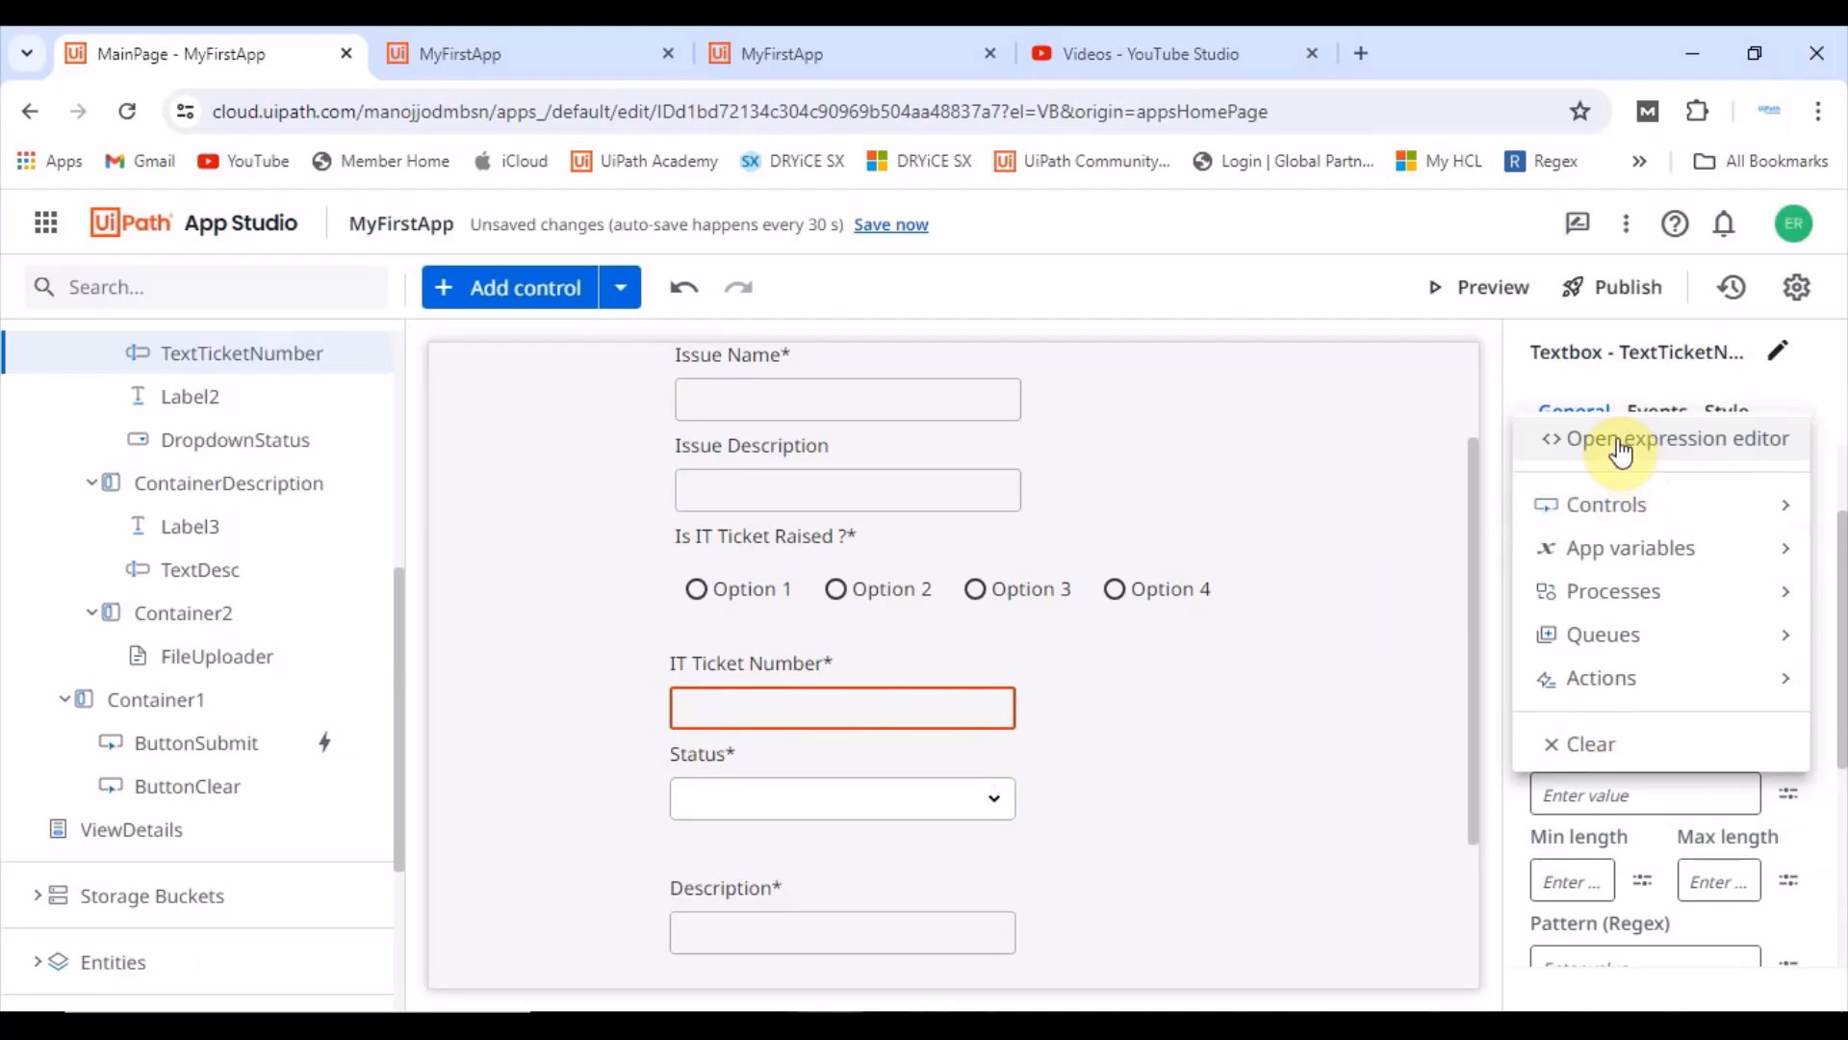
left_click(1709, 553)
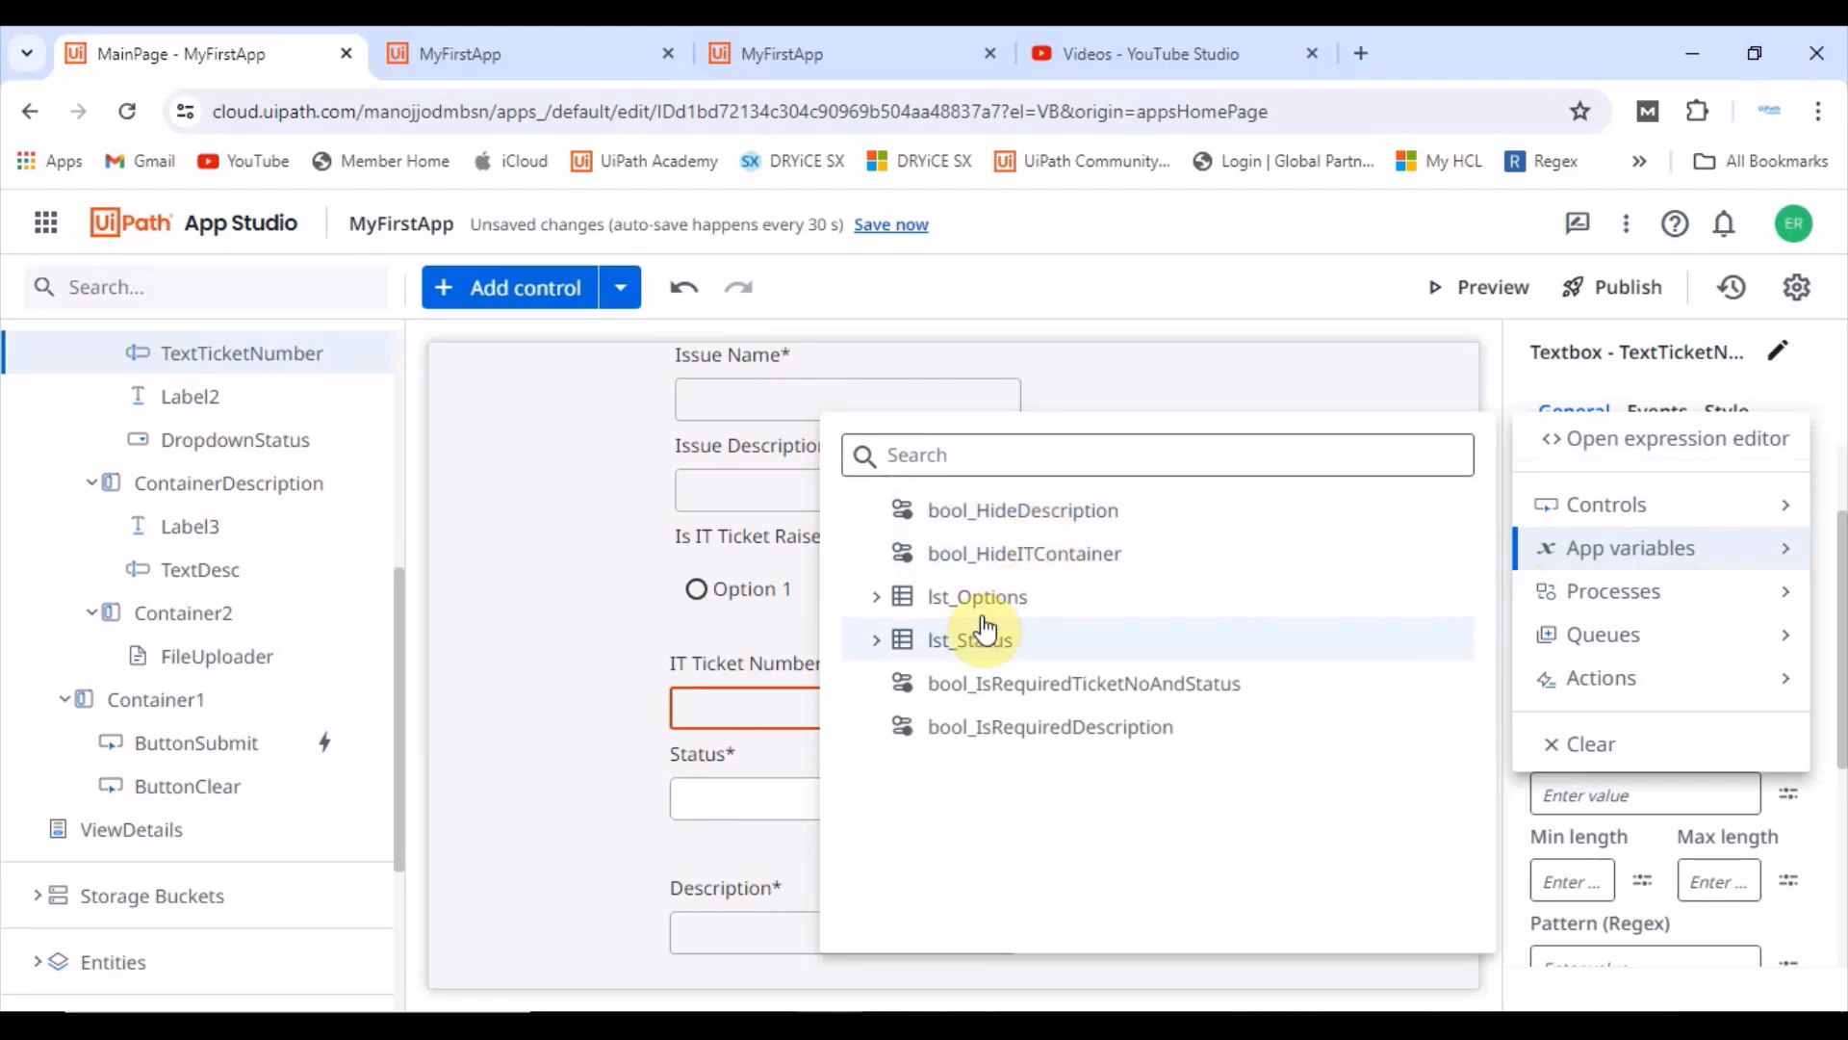
left_click(1233, 688)
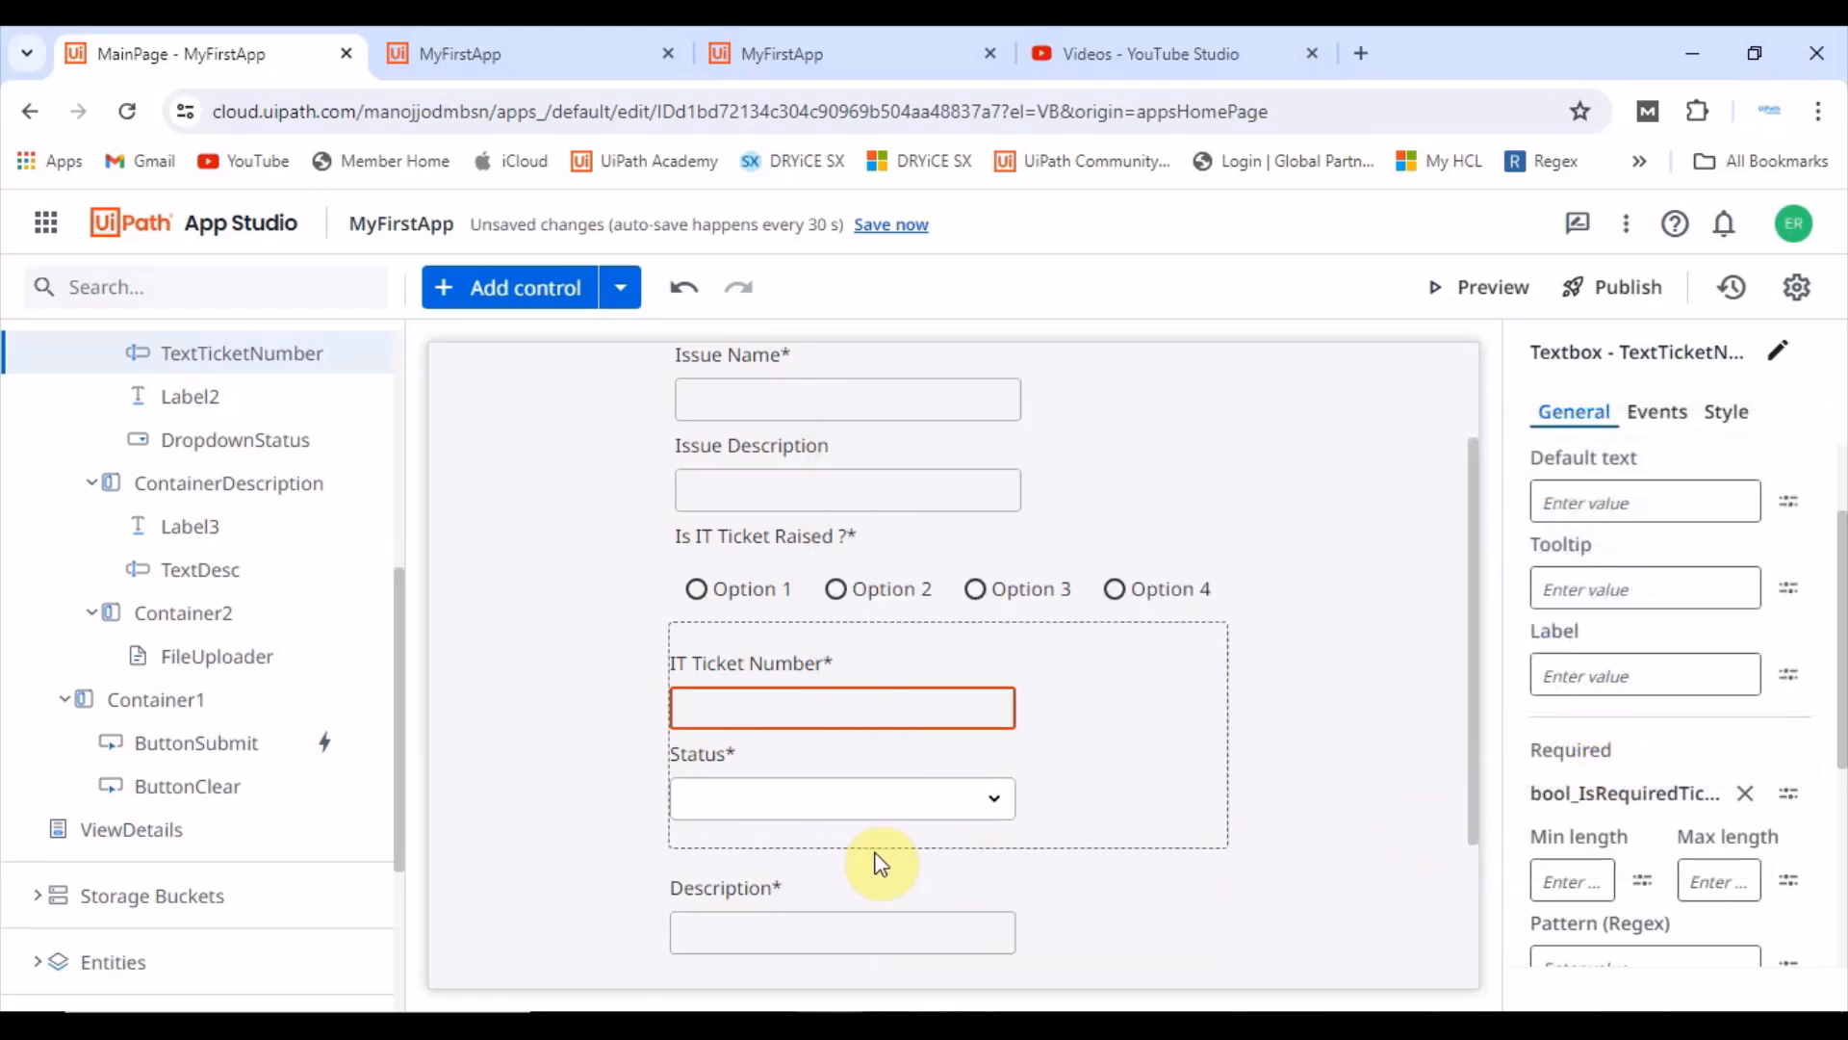
Step: Bind the Status dropdown's Required property to the app variable bool_IsRequiredTicketNoAndStatus
left_click(830, 813)
scroll(1675, 770, "down", 2)
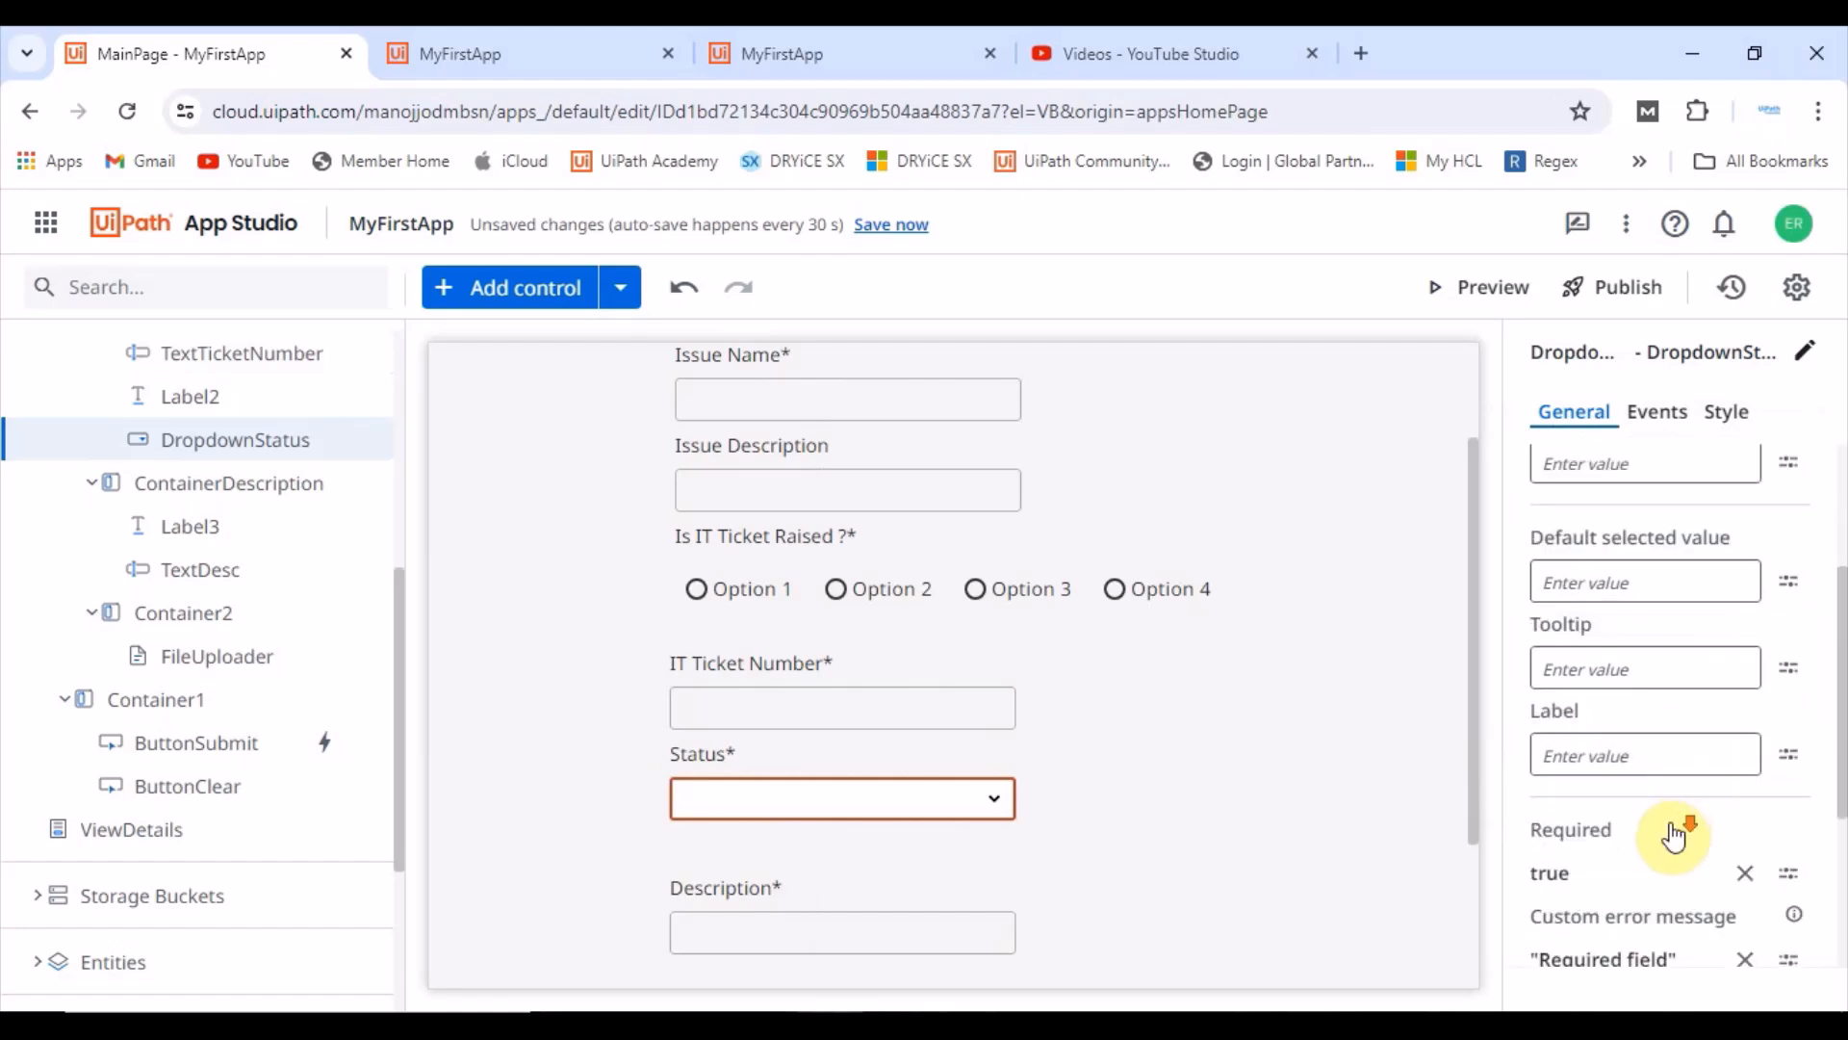
left_click(1752, 810)
left_click(1752, 811)
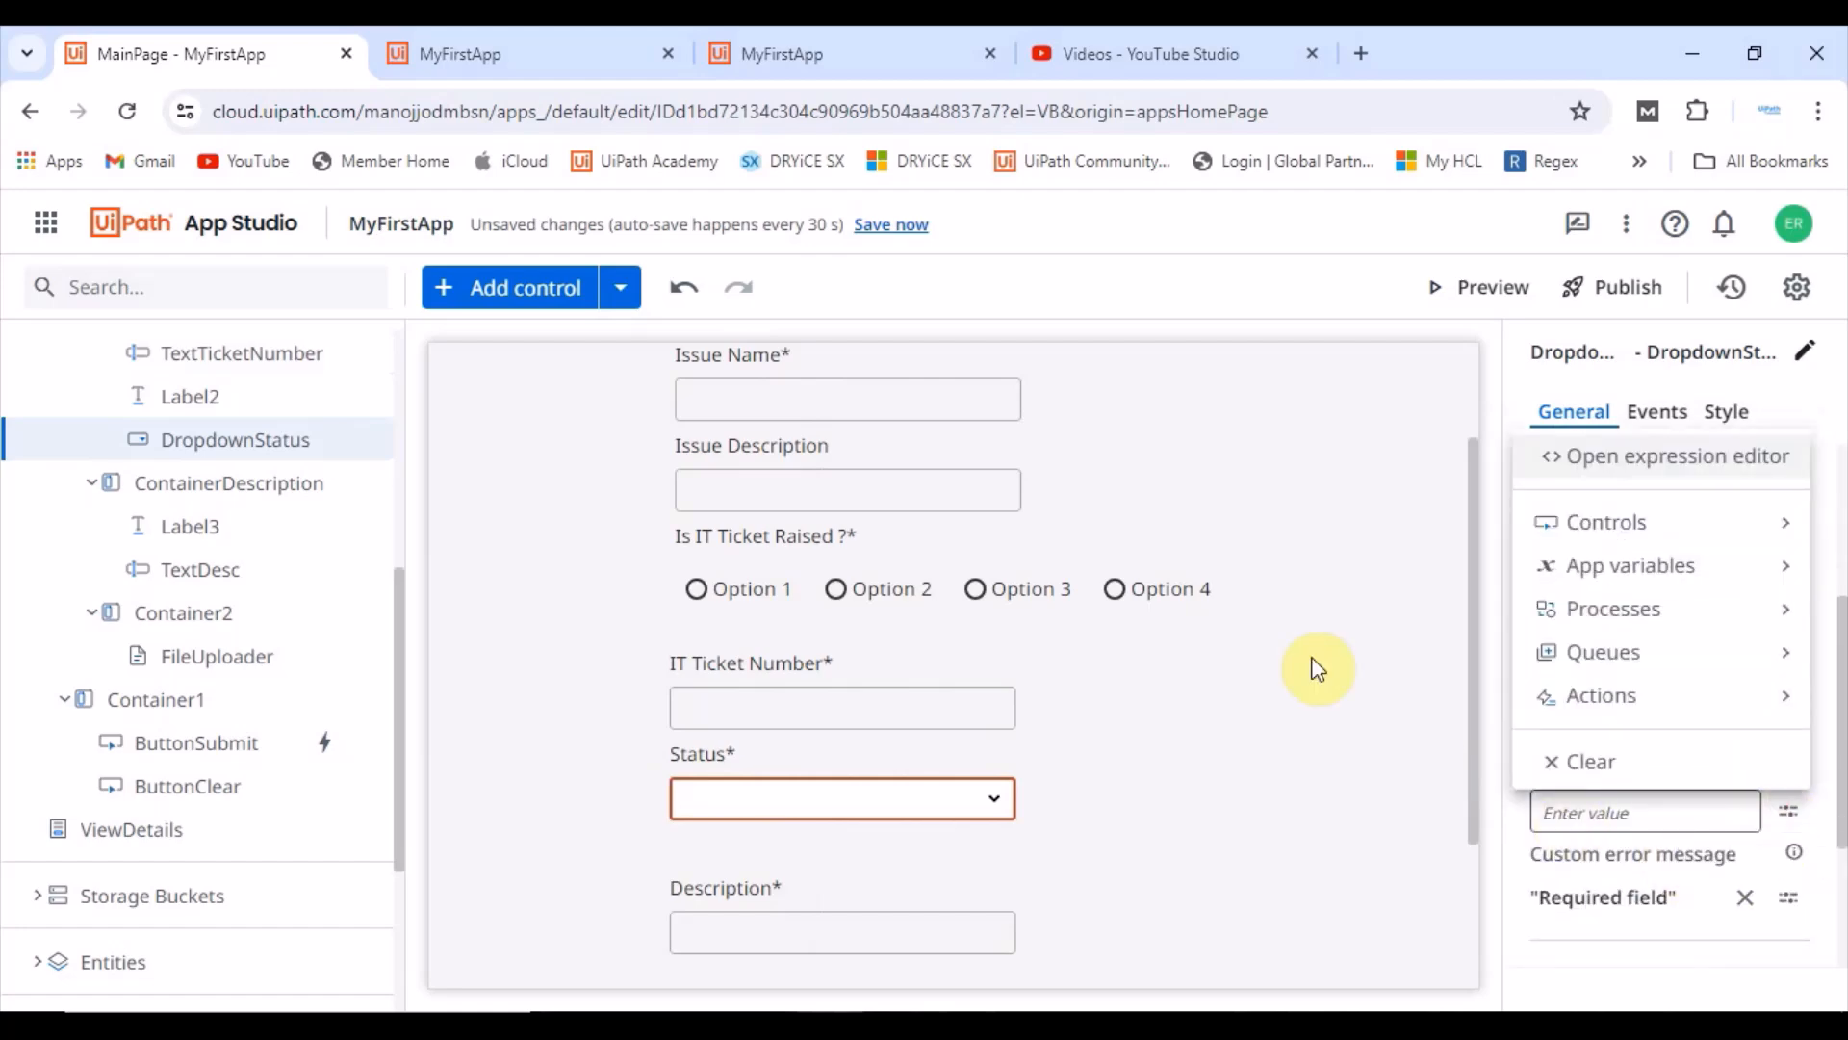
mouse_move(1549, 565)
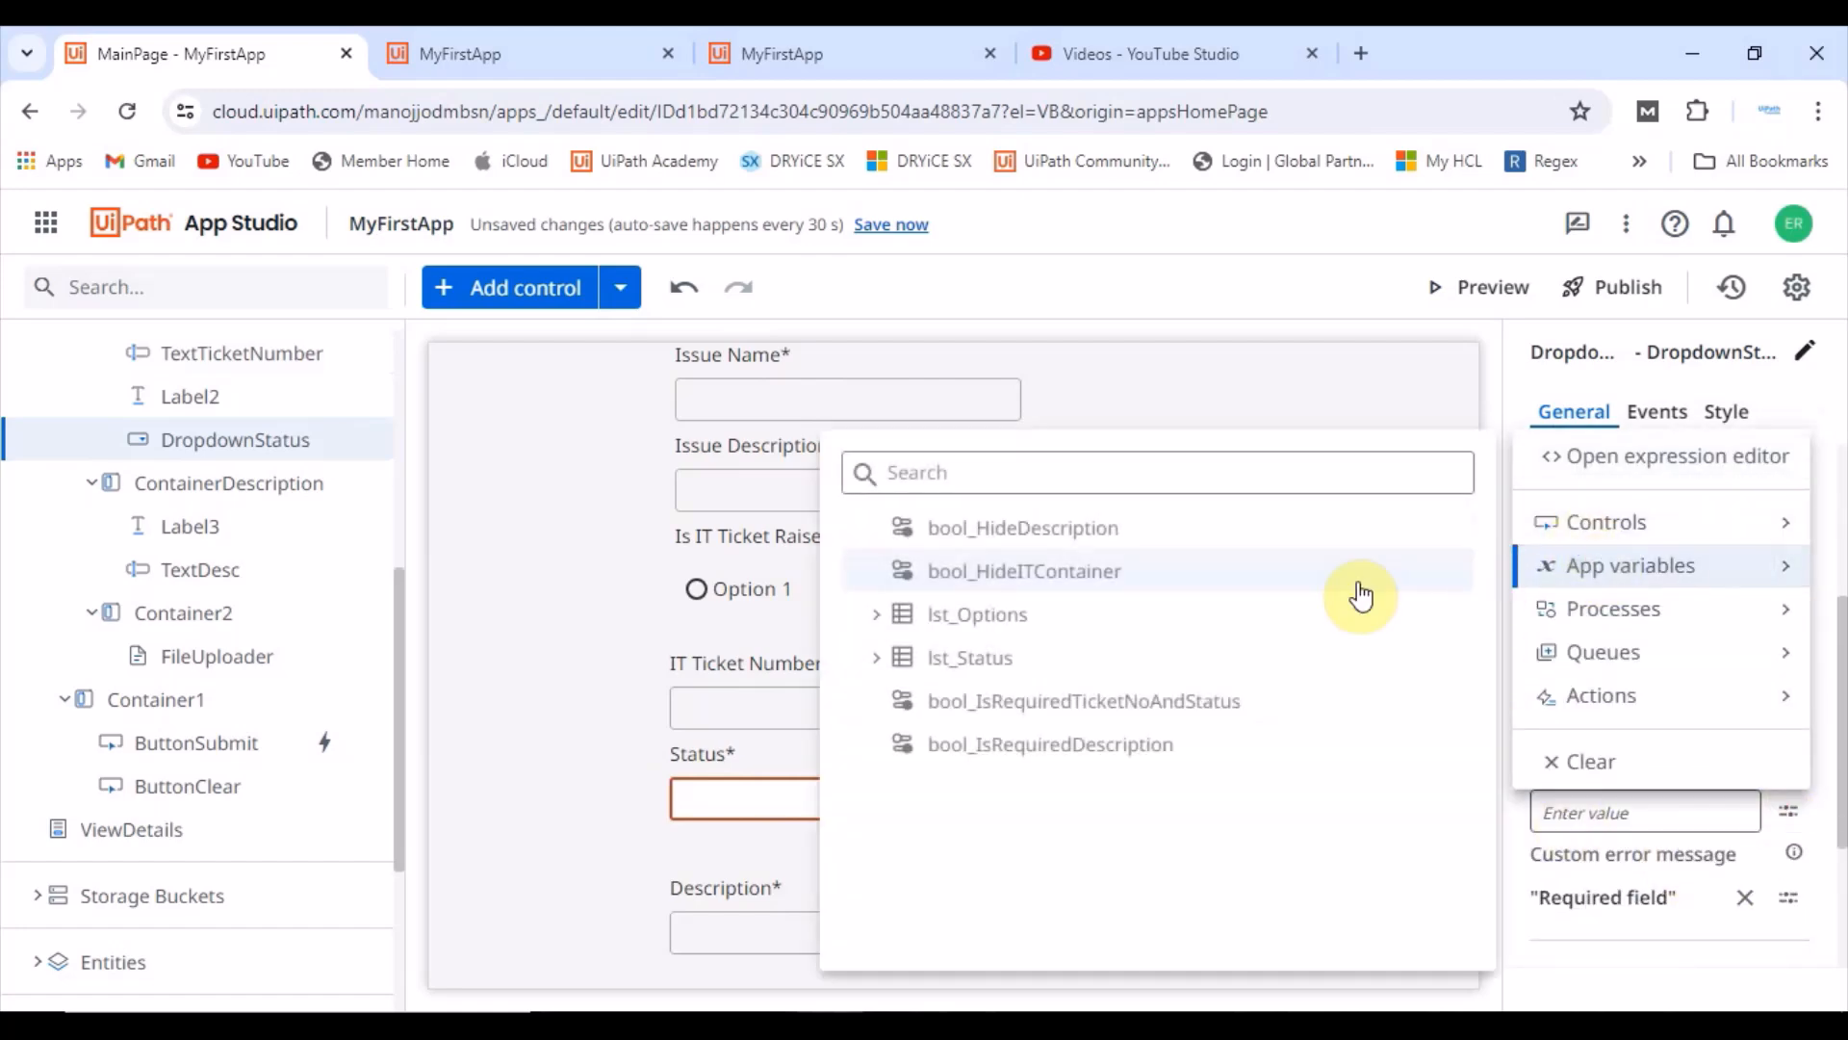
left_click(1030, 705)
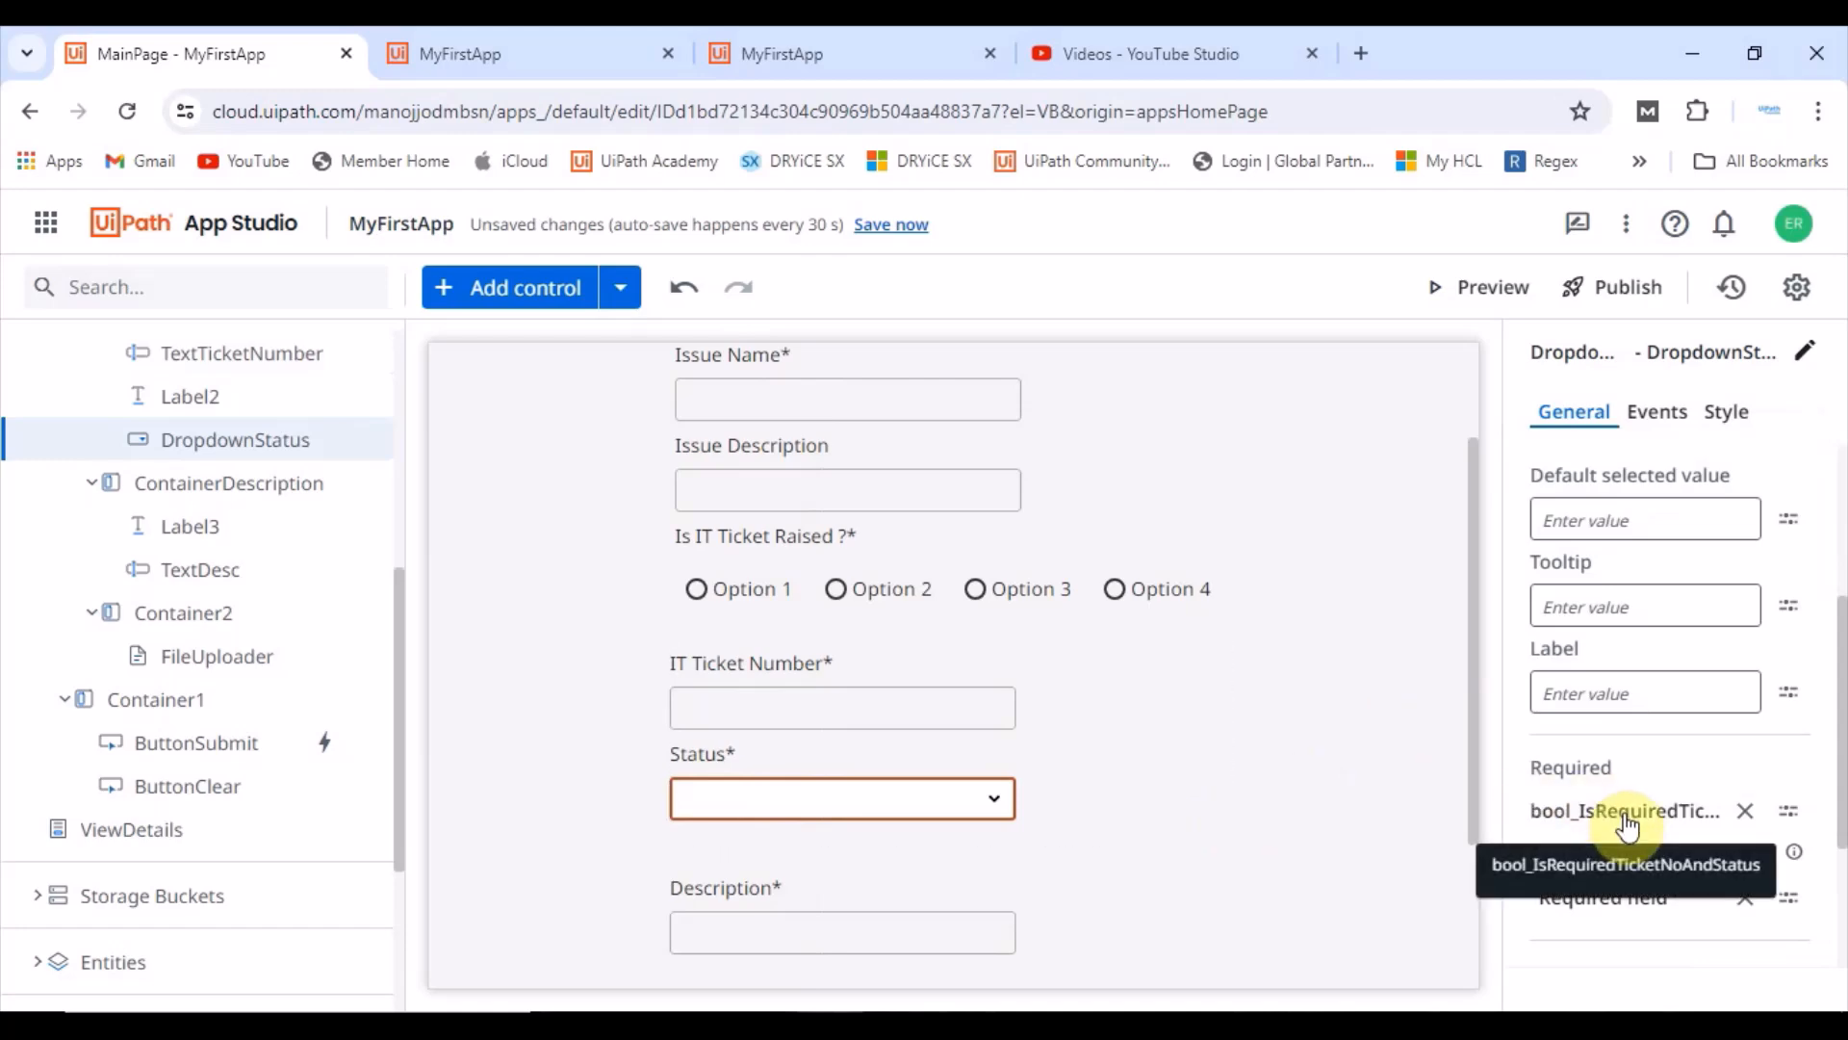
Step: Bind the Description textbox's Required property to the app variable bool_IsRequiredDescription
left_click(863, 919)
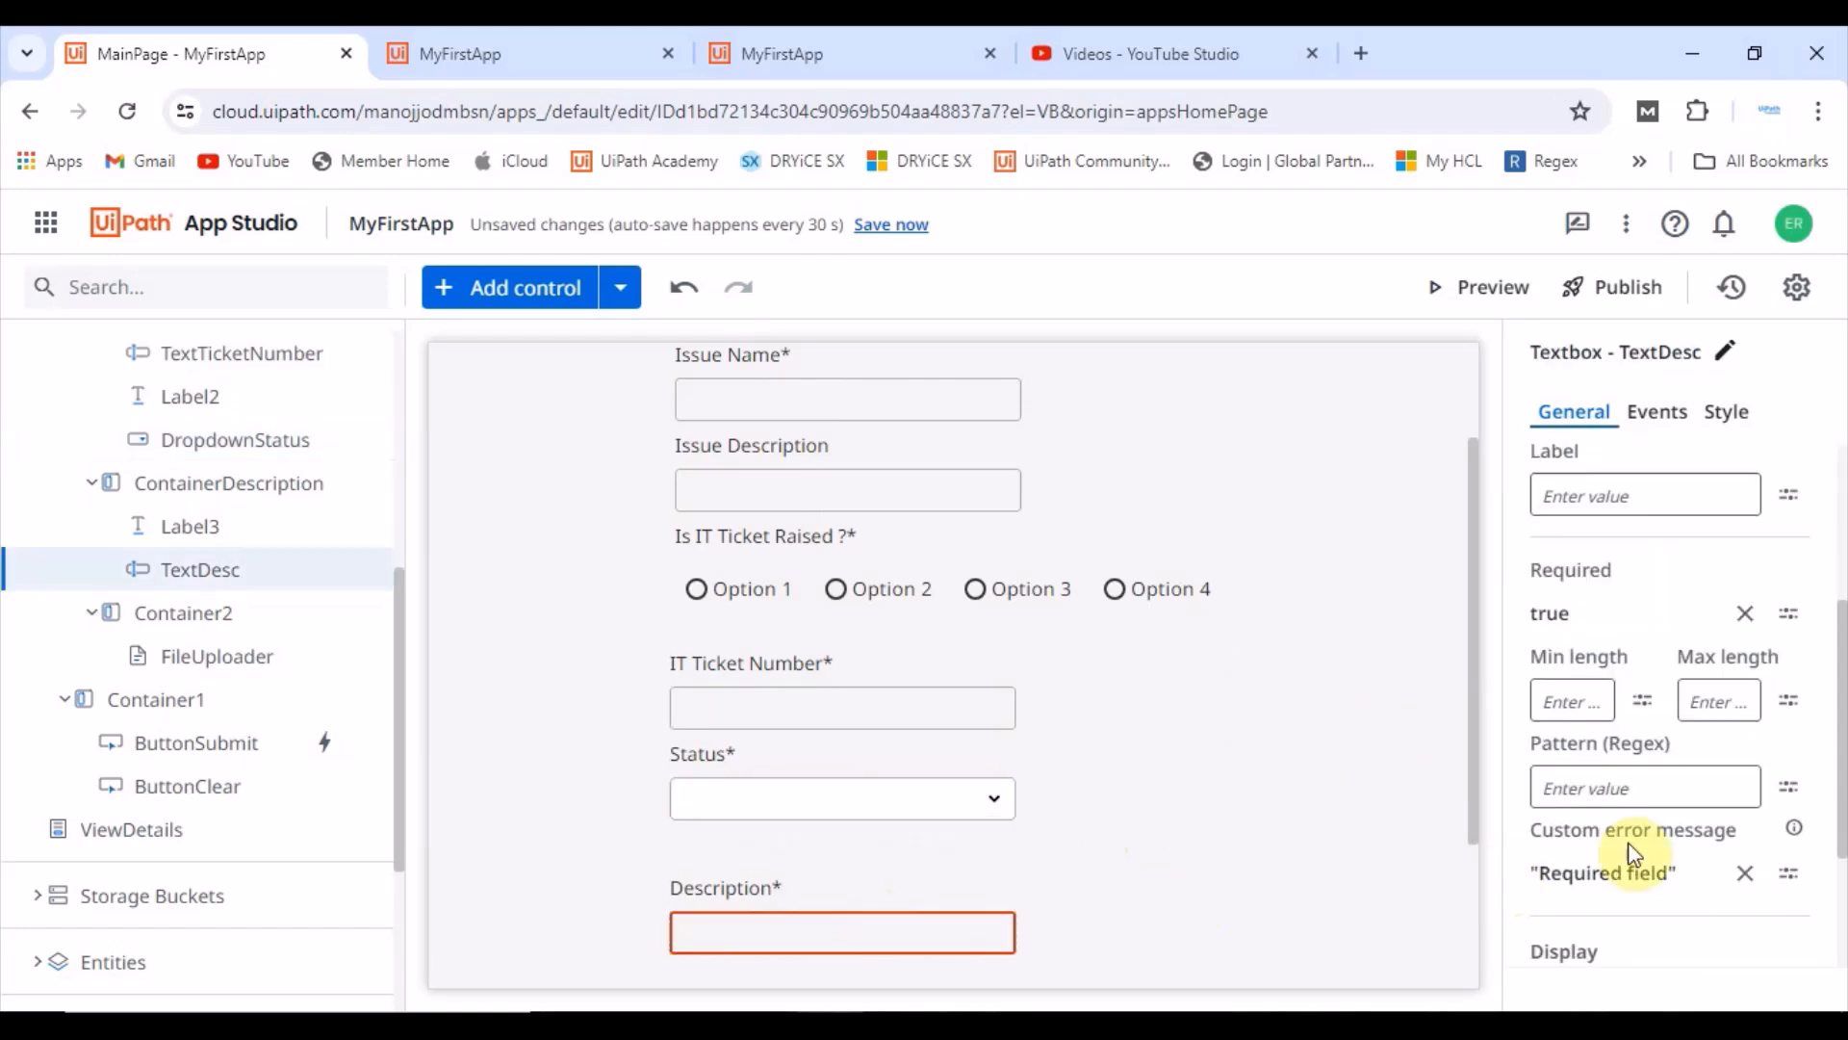
scroll(1694, 828, "down", 3)
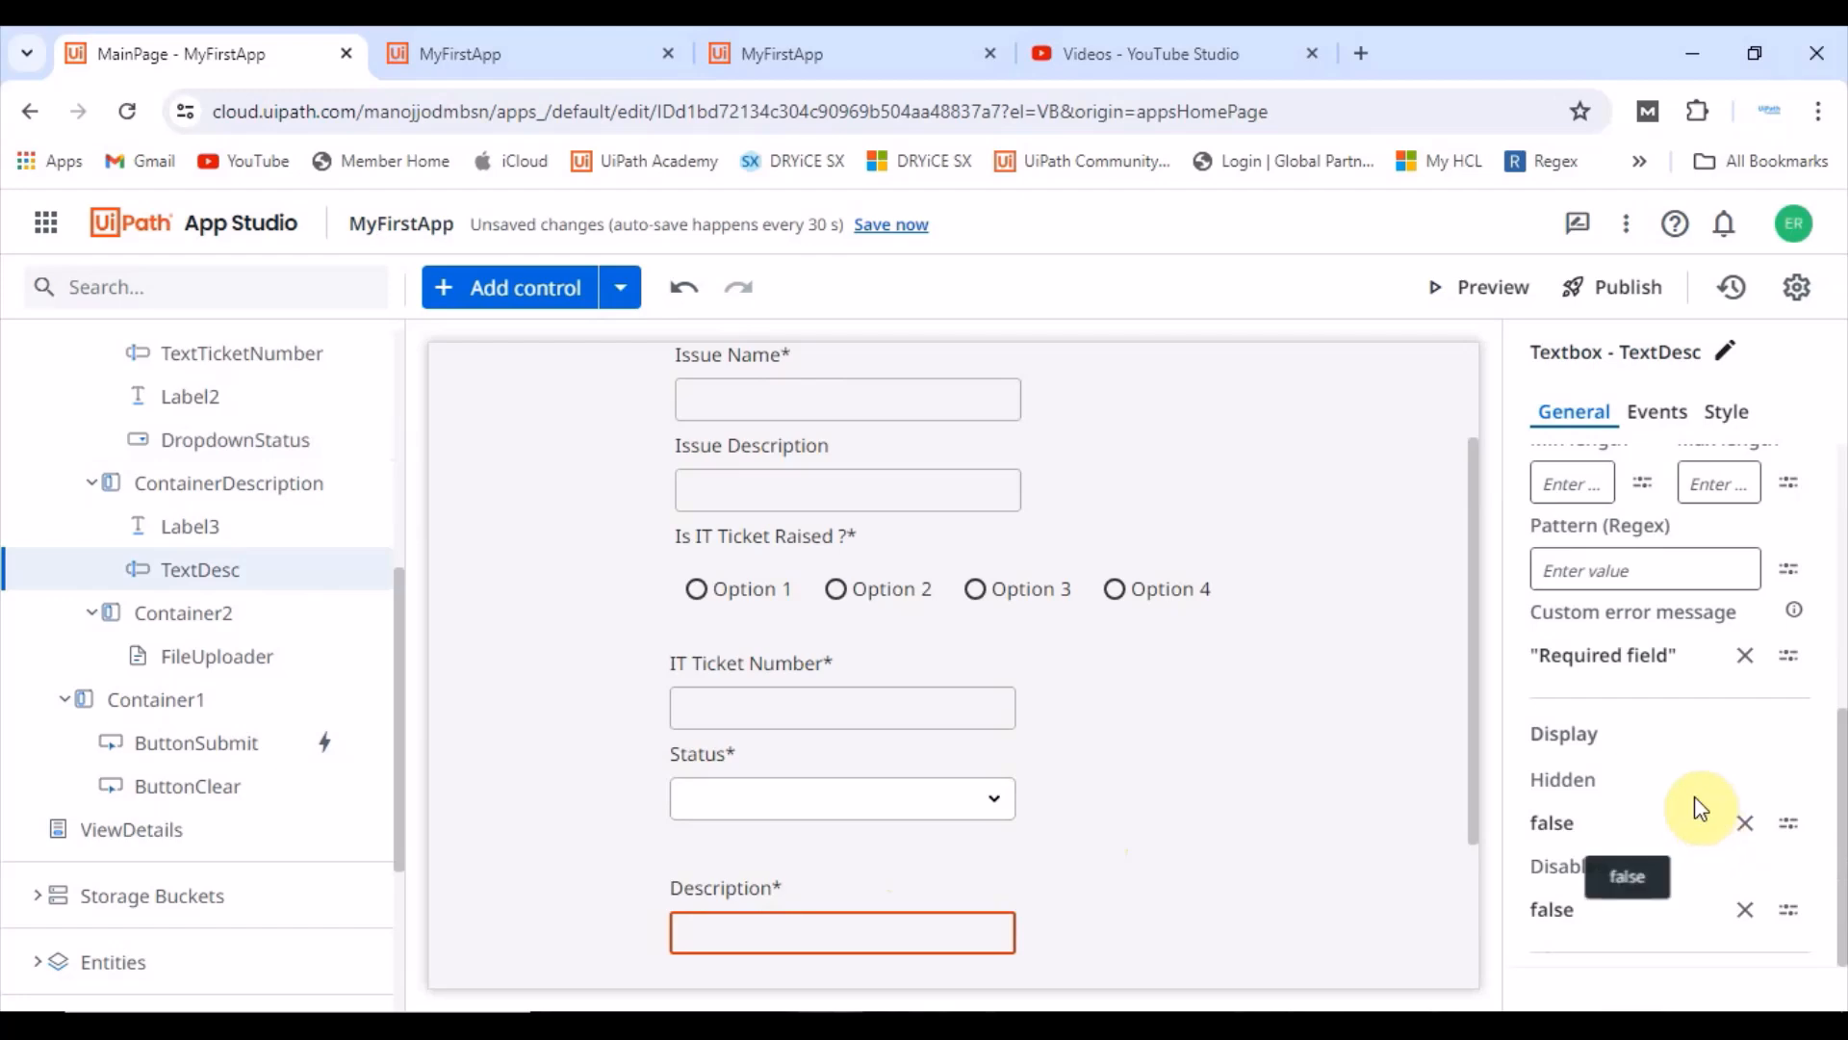
scroll(1655, 760, "up", 2)
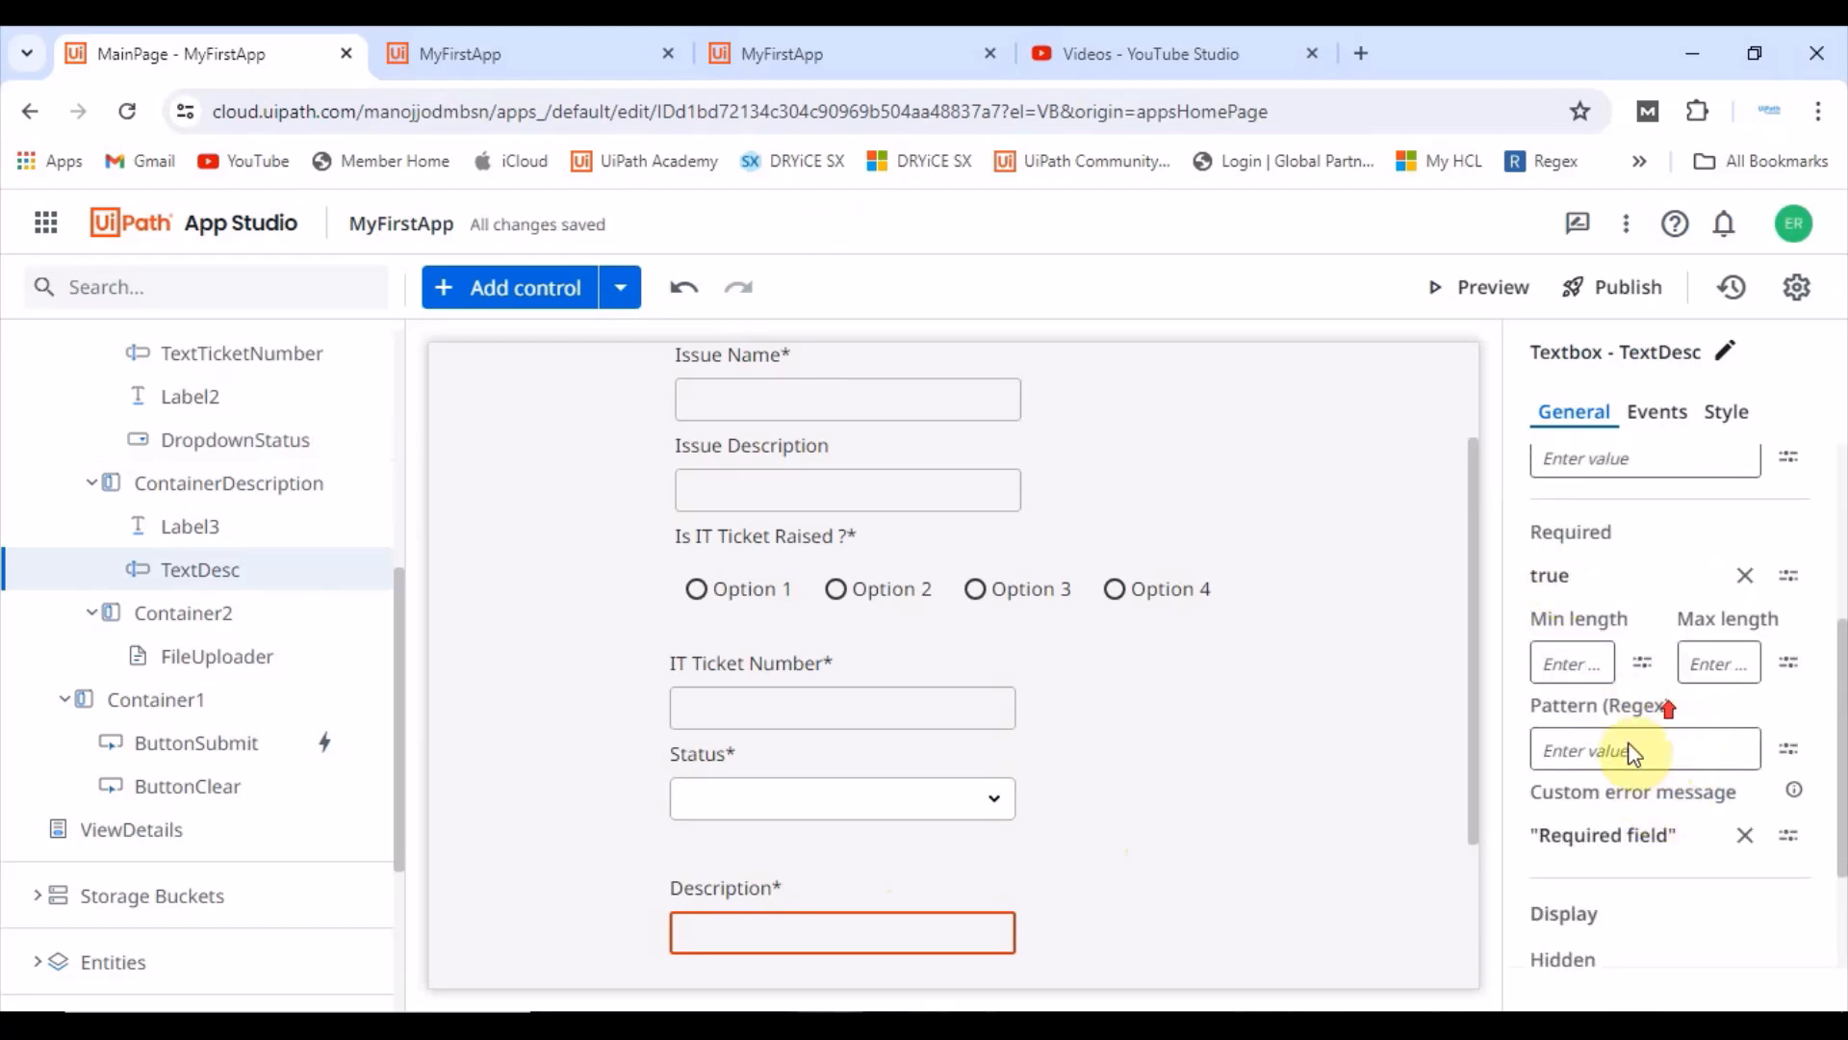
scroll(1656, 722, "up", 1)
left_click(1741, 667)
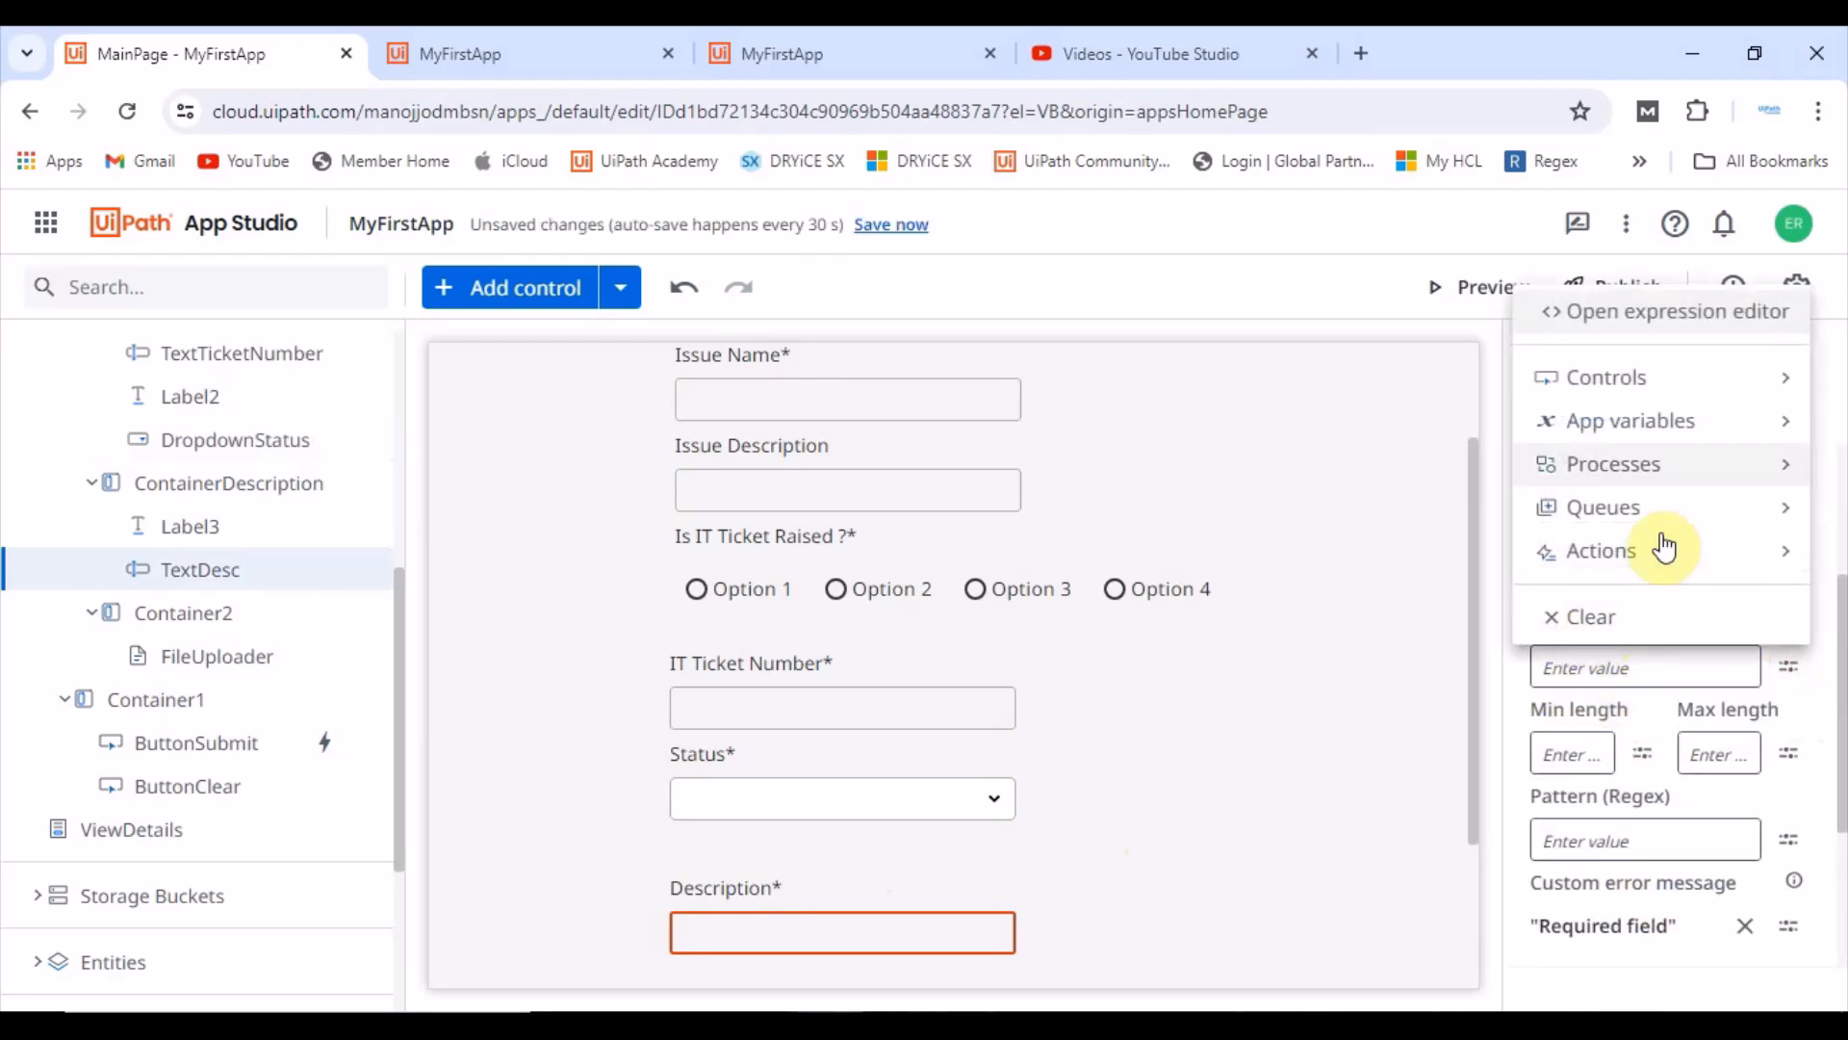
left_click(1619, 426)
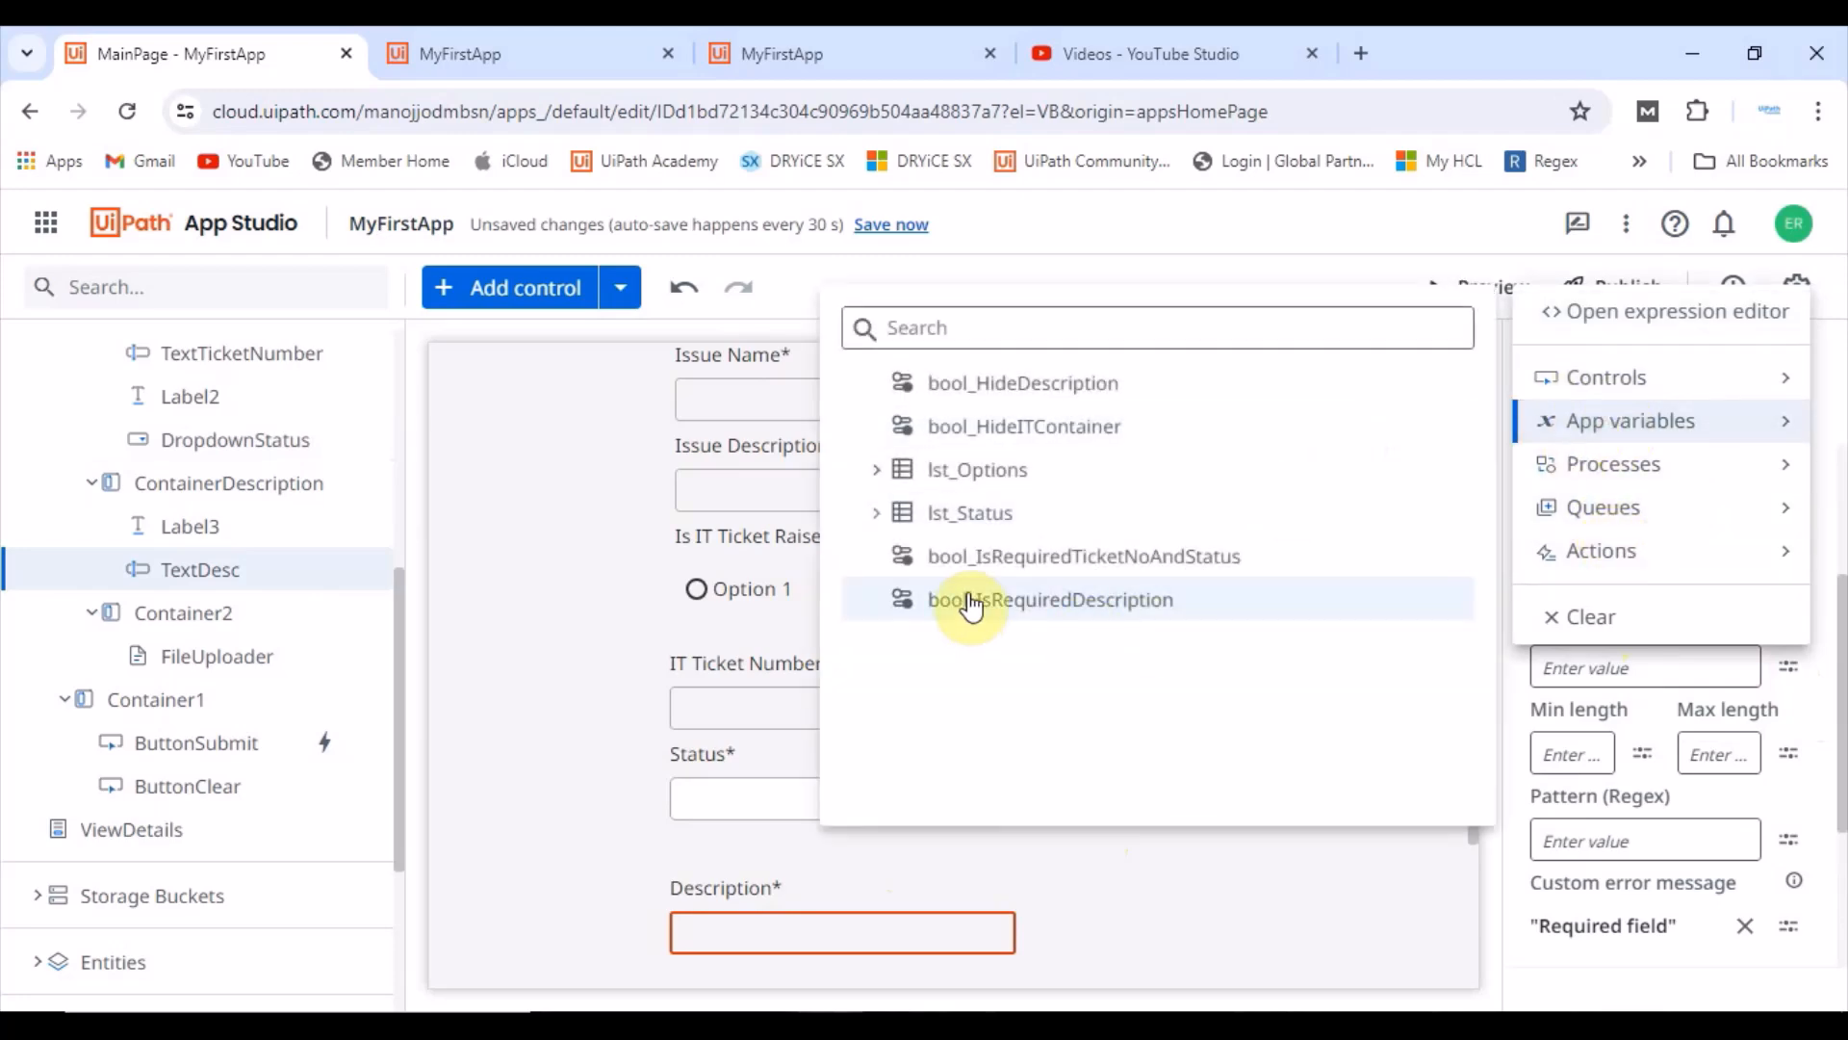
left_click(1038, 604)
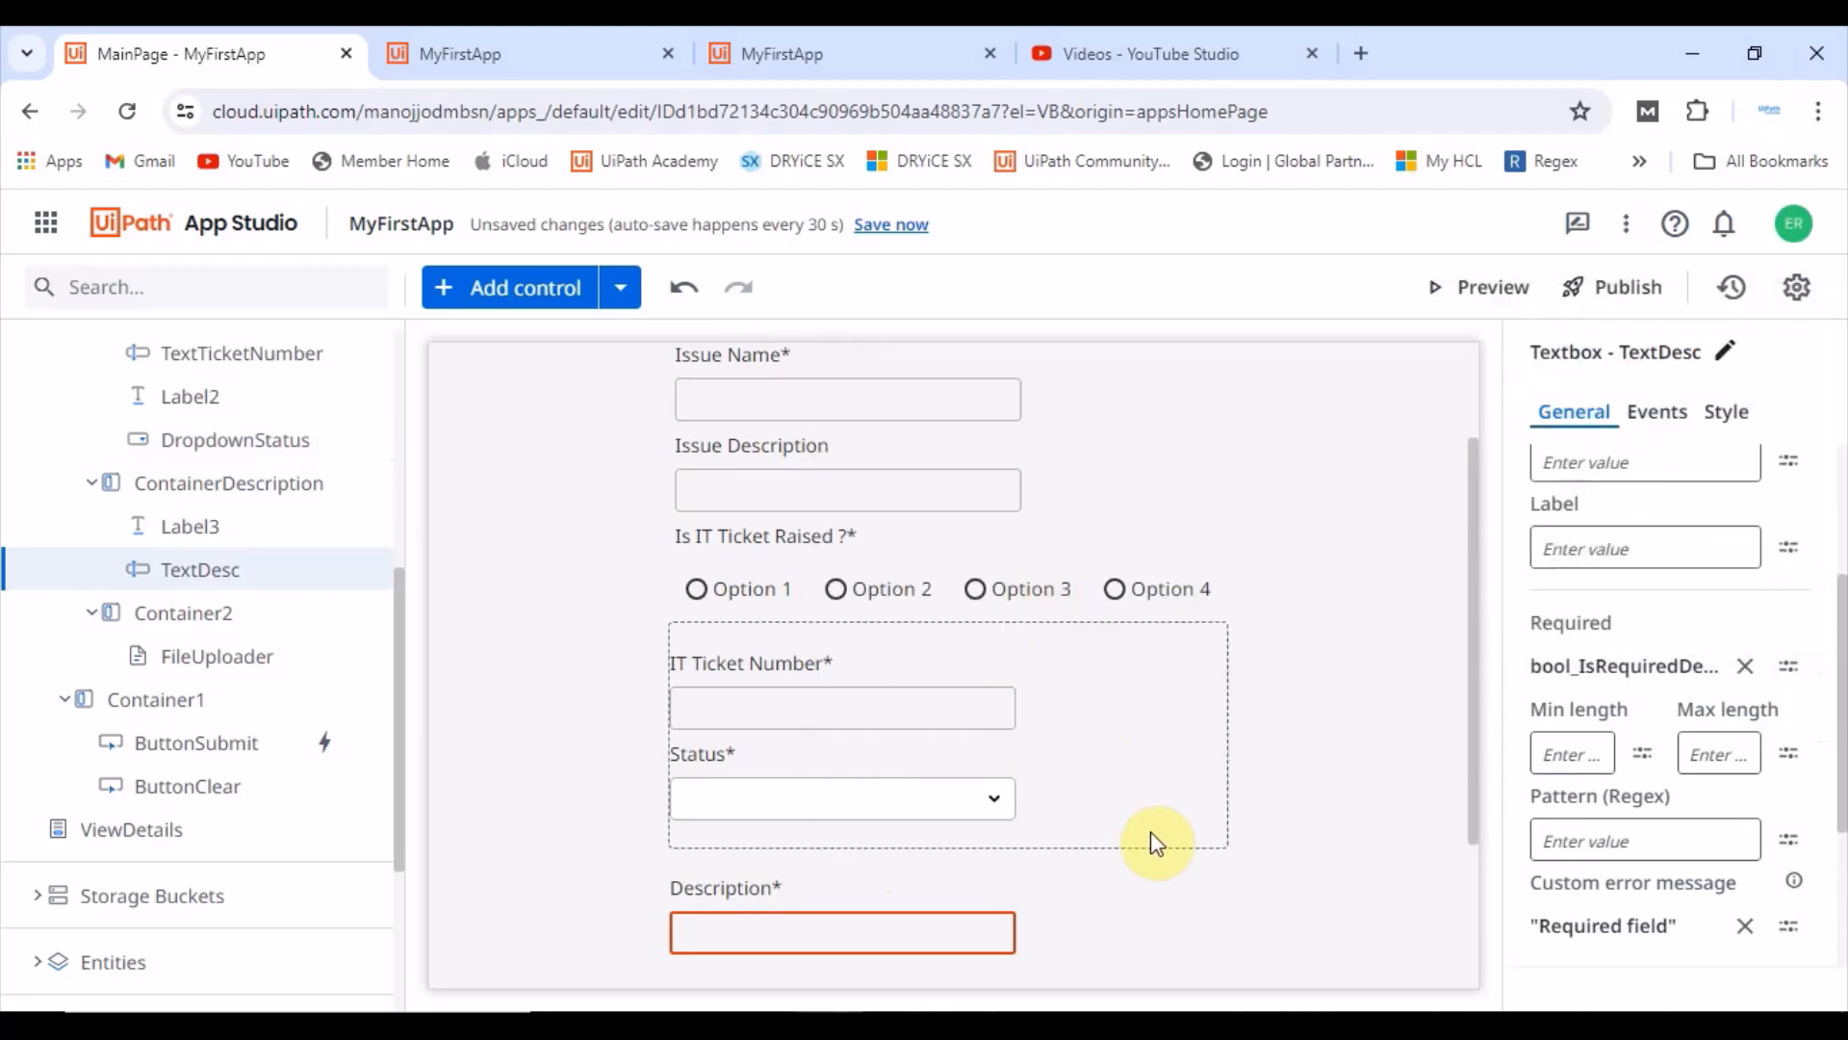
Step: Open the value change event rules of the Is IT Ticket Raised radio button and review its If-Else actions
left_click(1357, 790)
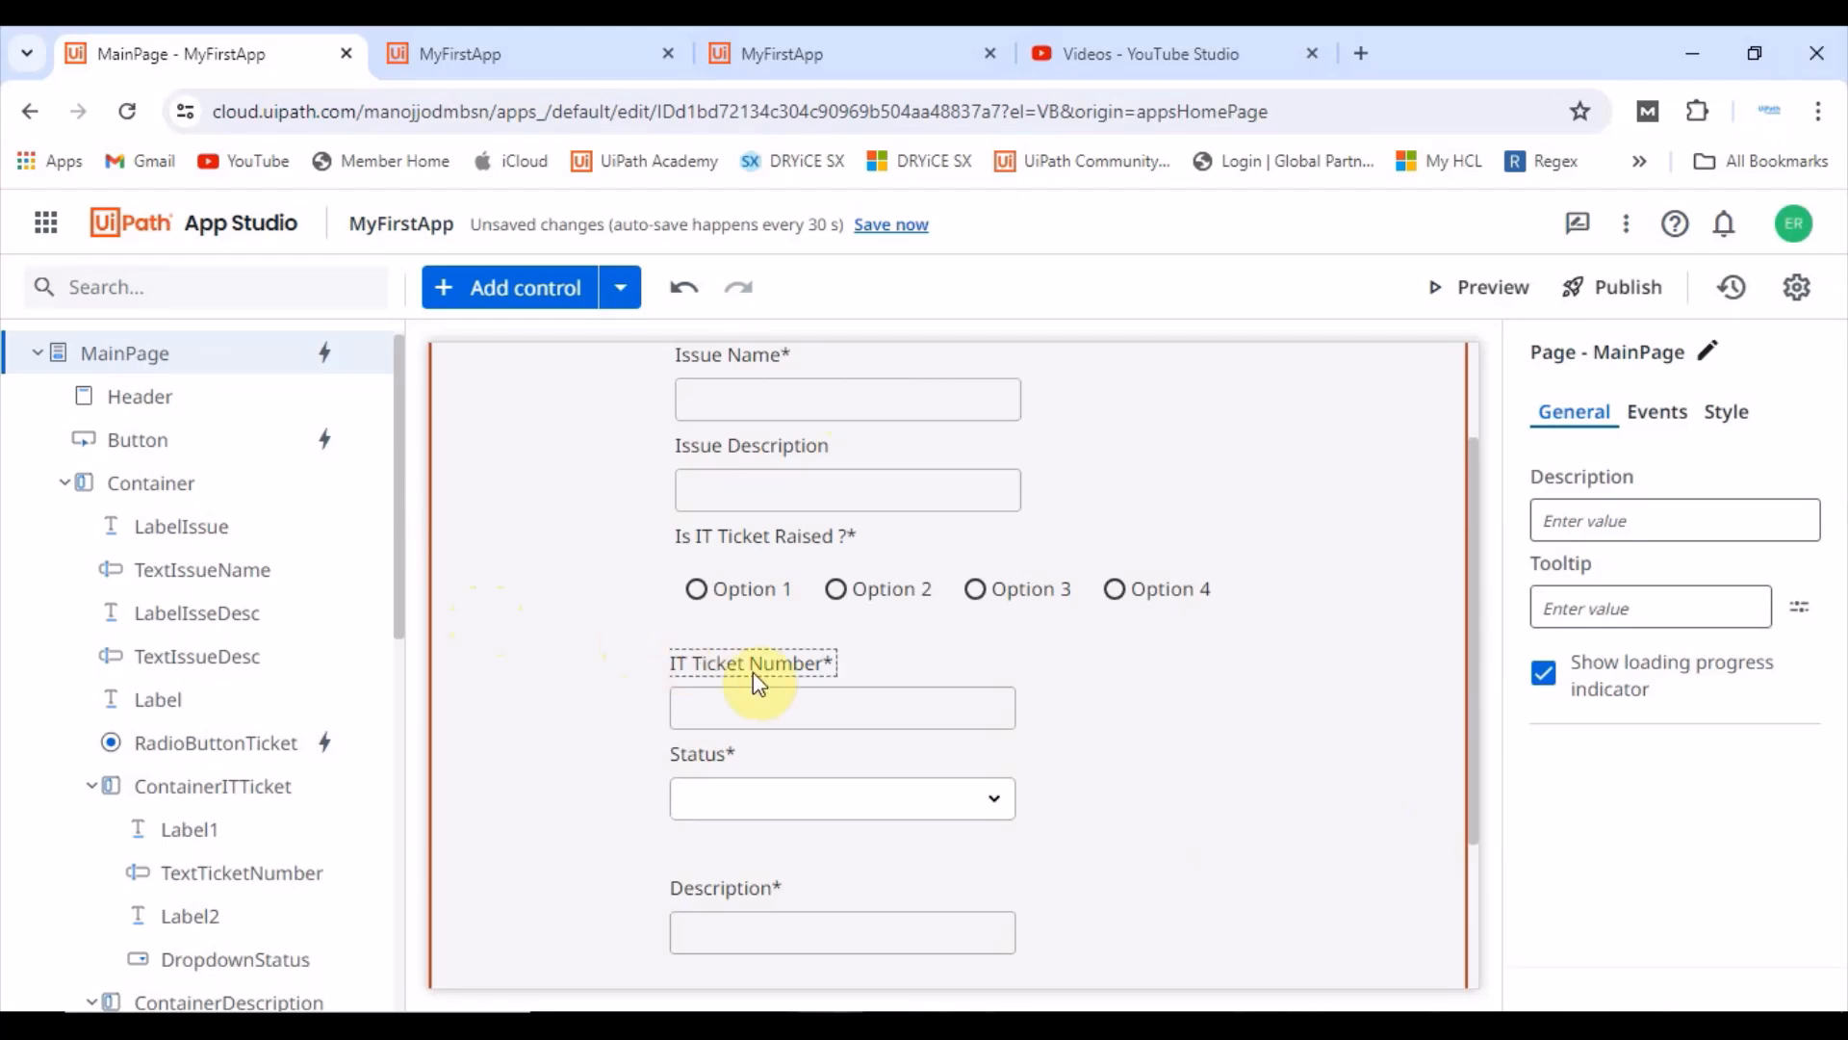
scroll(742, 672, "down", 3)
scroll(743, 668, "up", 4)
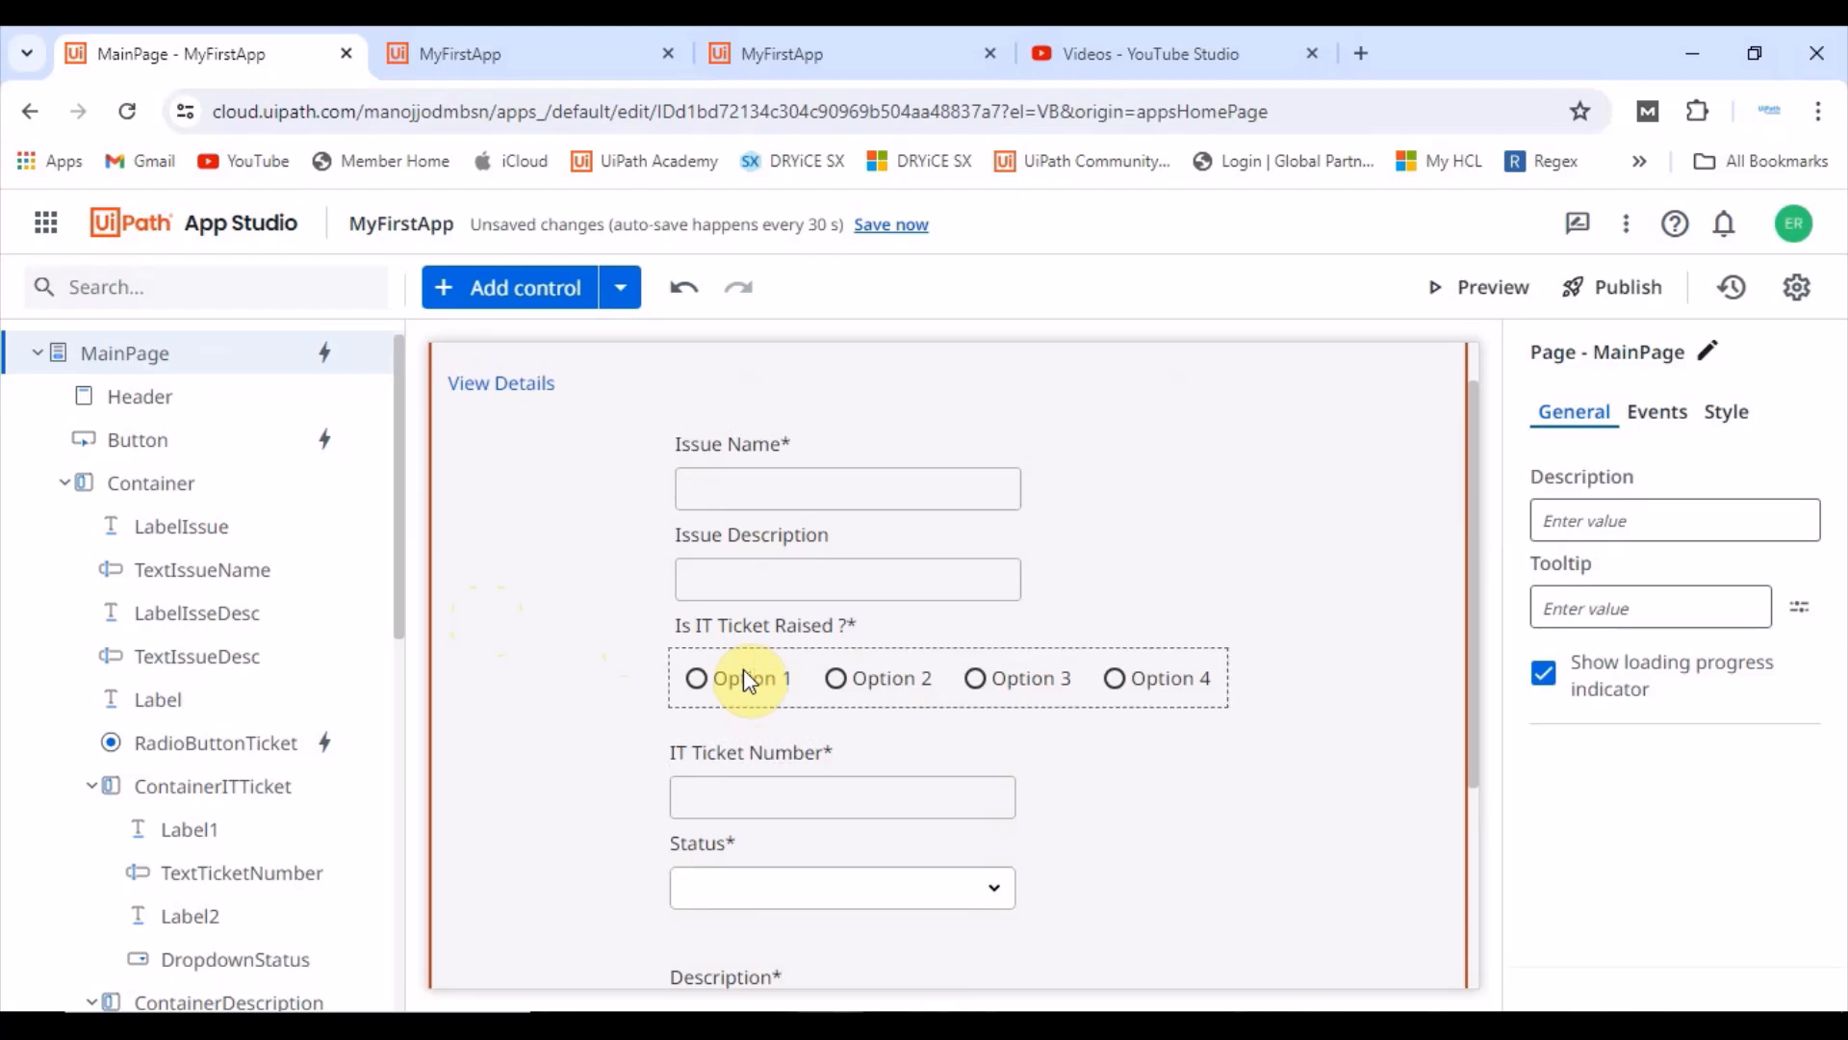
left_click(743, 668)
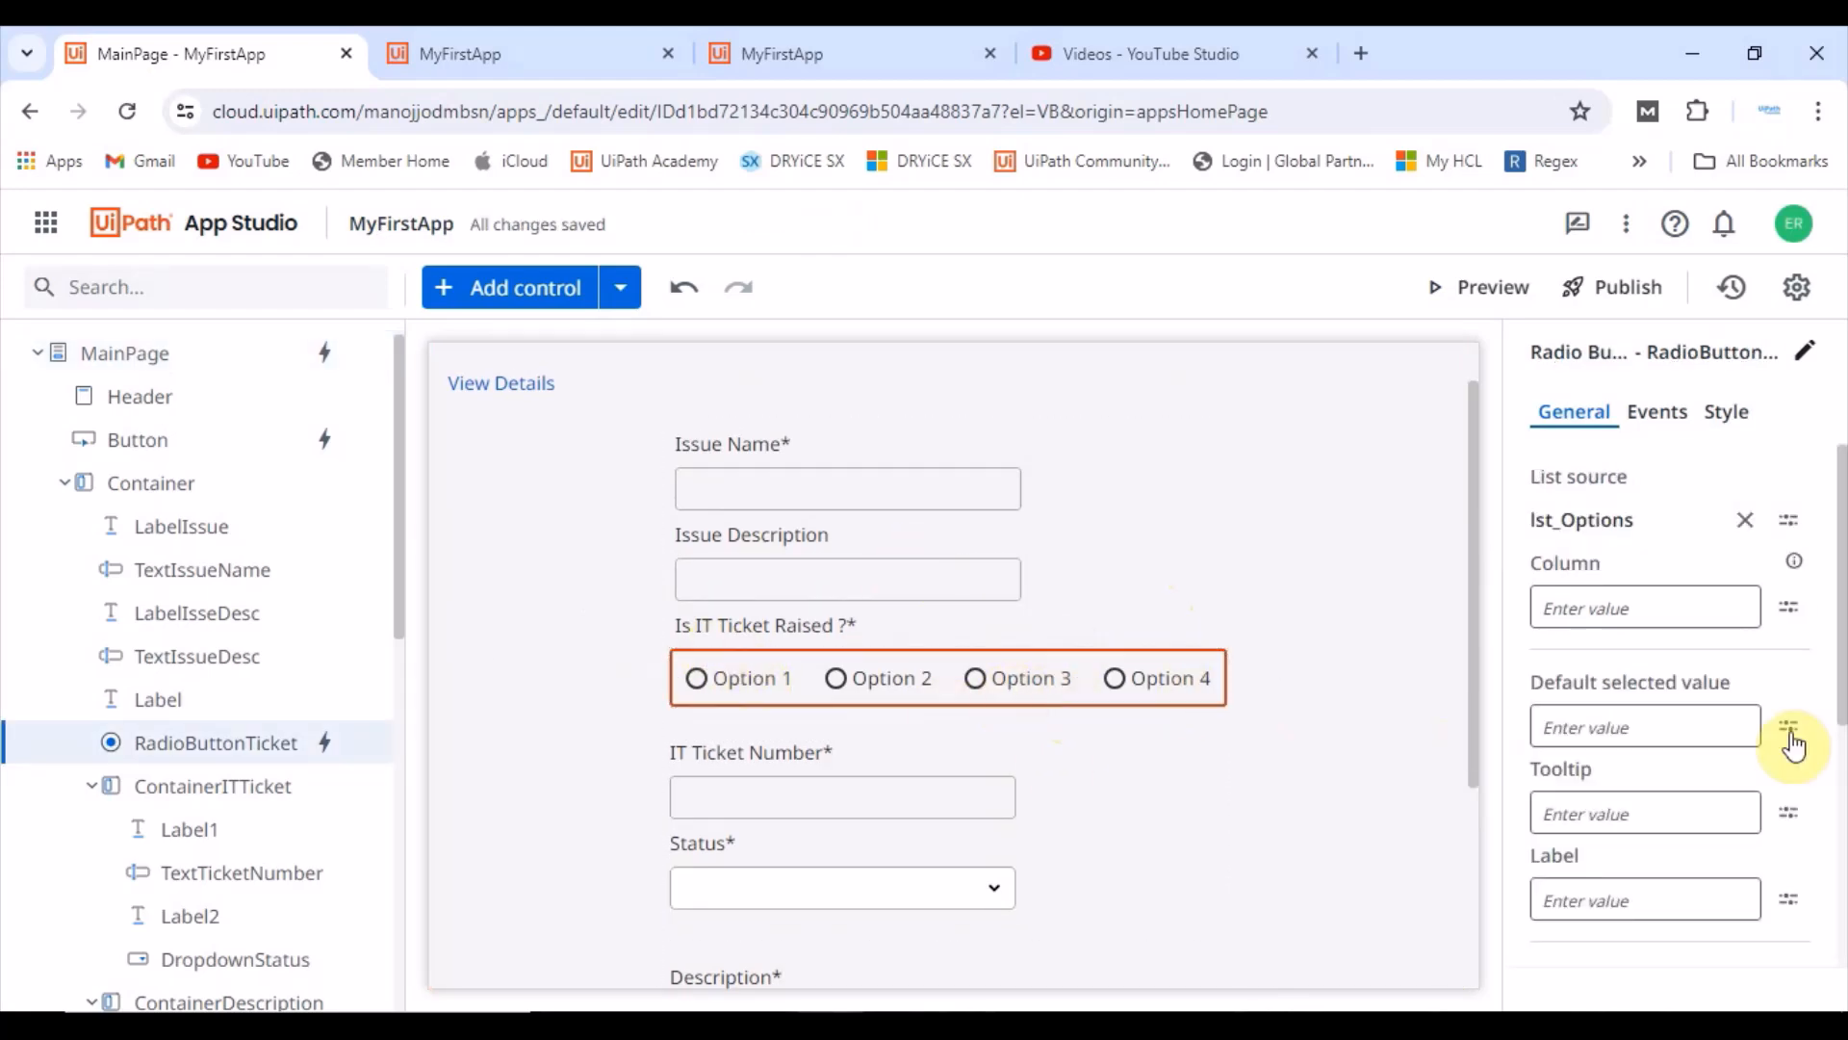
left_click(1644, 429)
left_click(1637, 548)
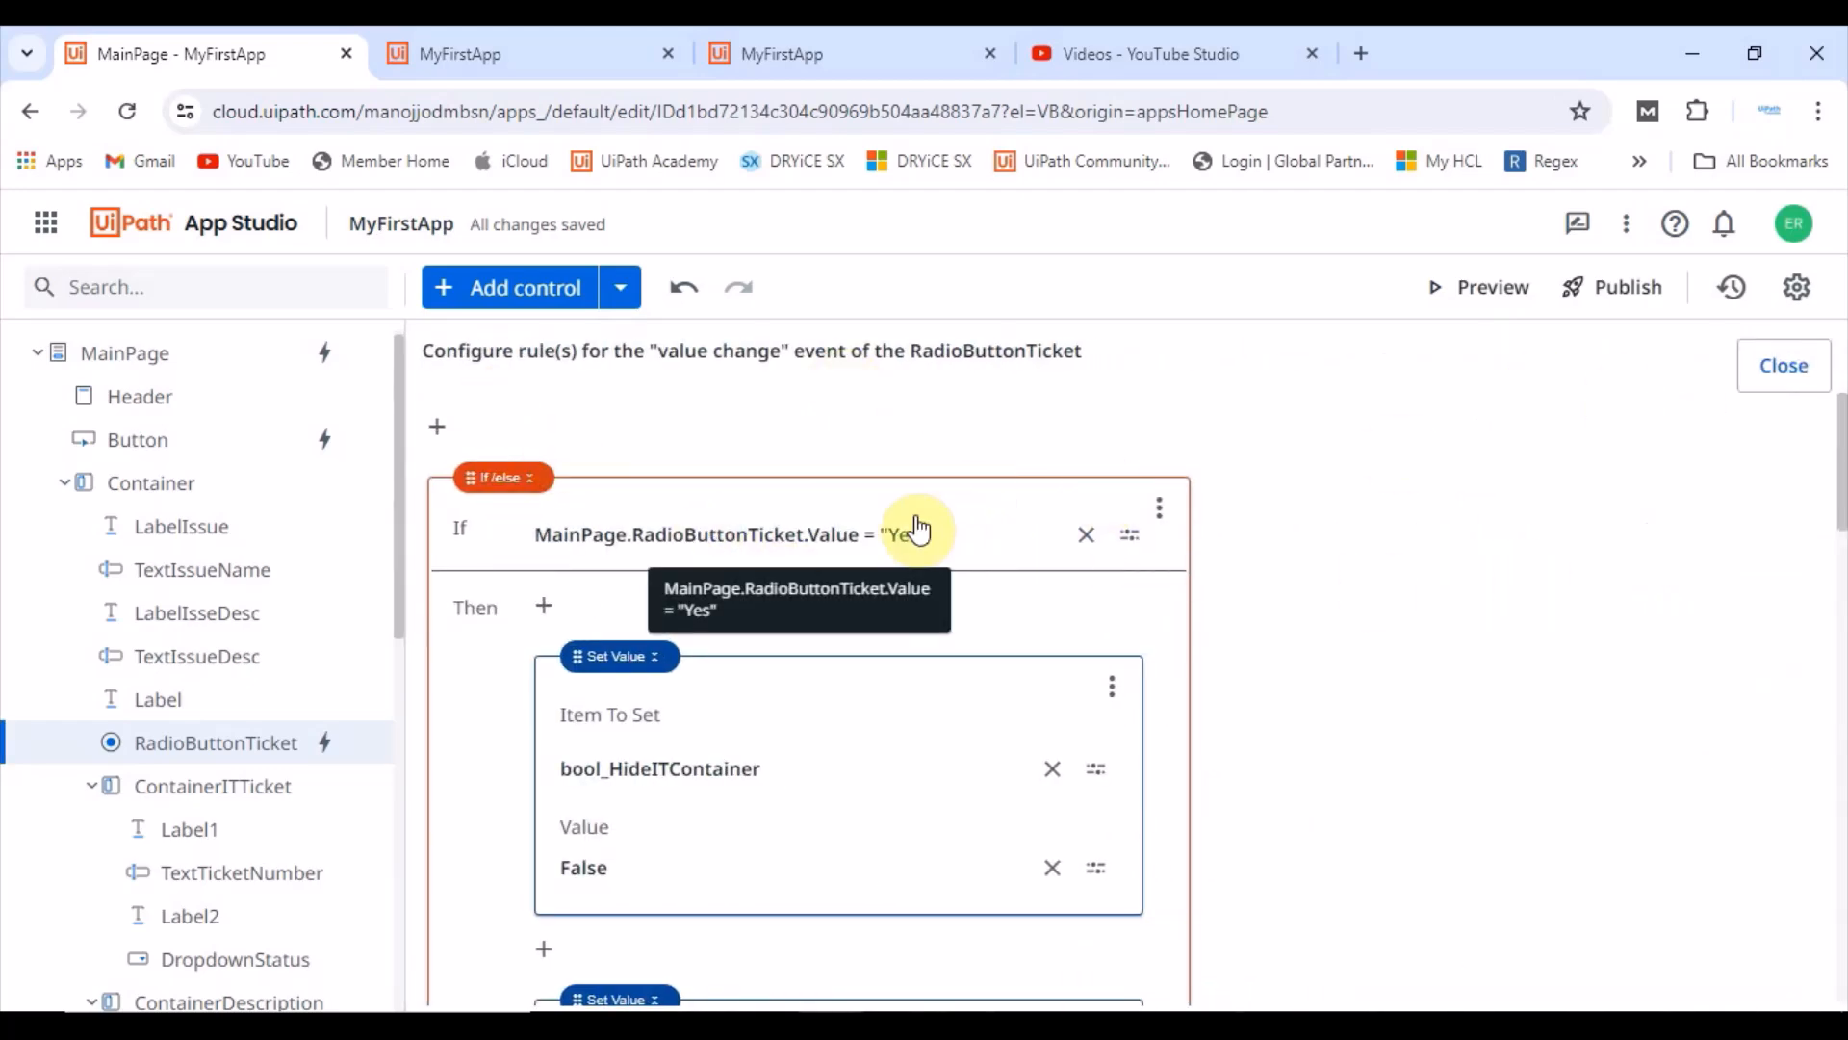
scroll(754, 619, "down", 2)
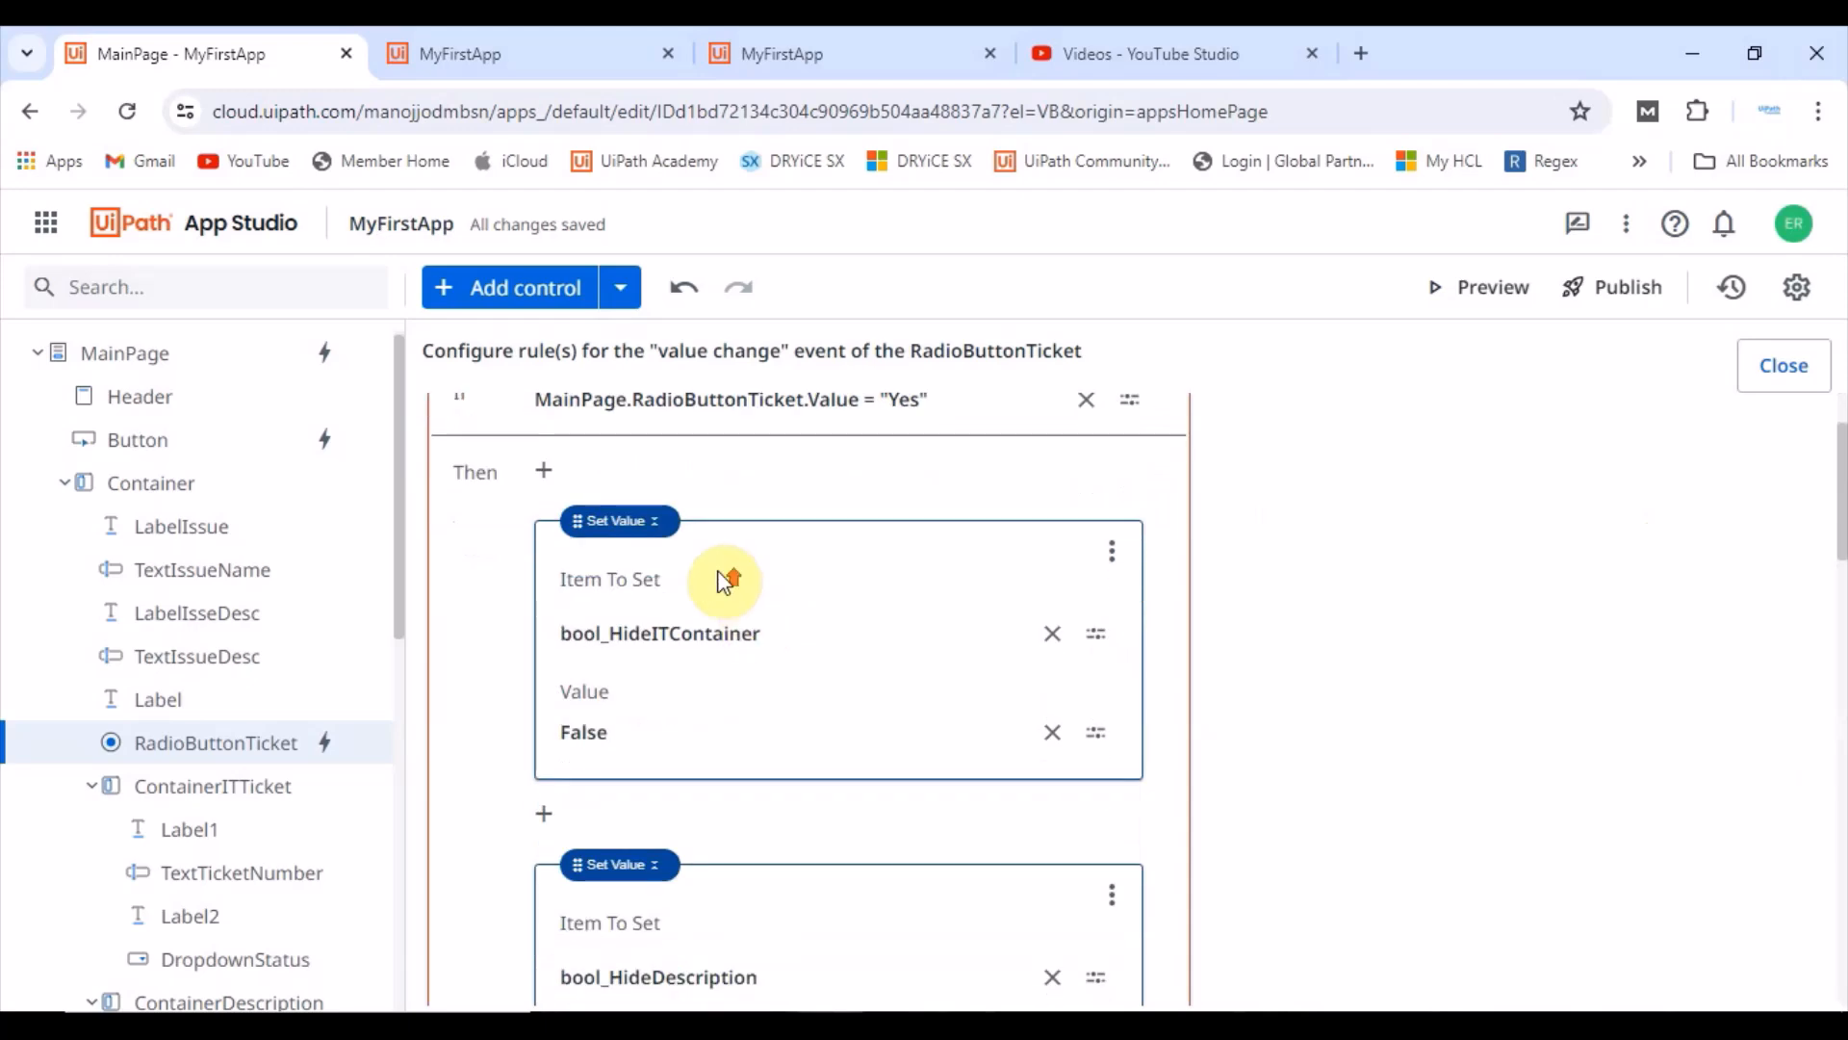
scroll(722, 582, "up", 2)
scroll(739, 813, "down", 8)
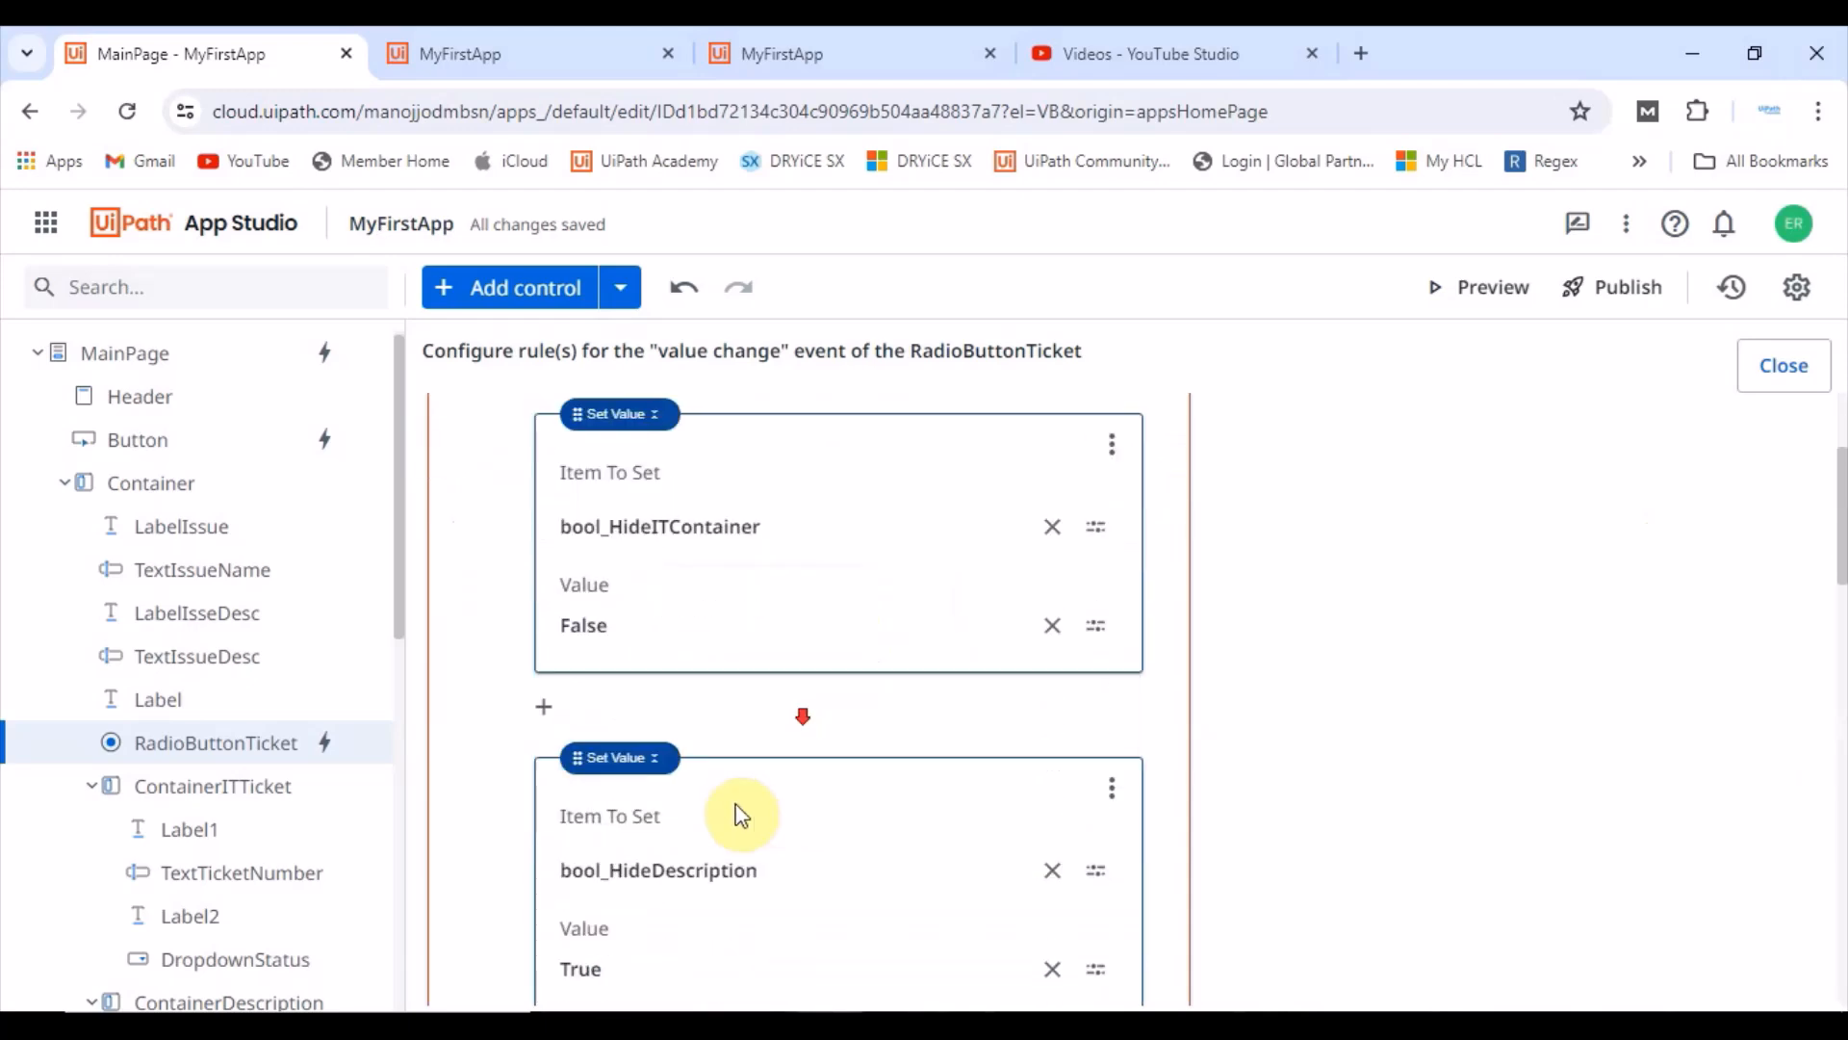
scroll(730, 803, "down", 3)
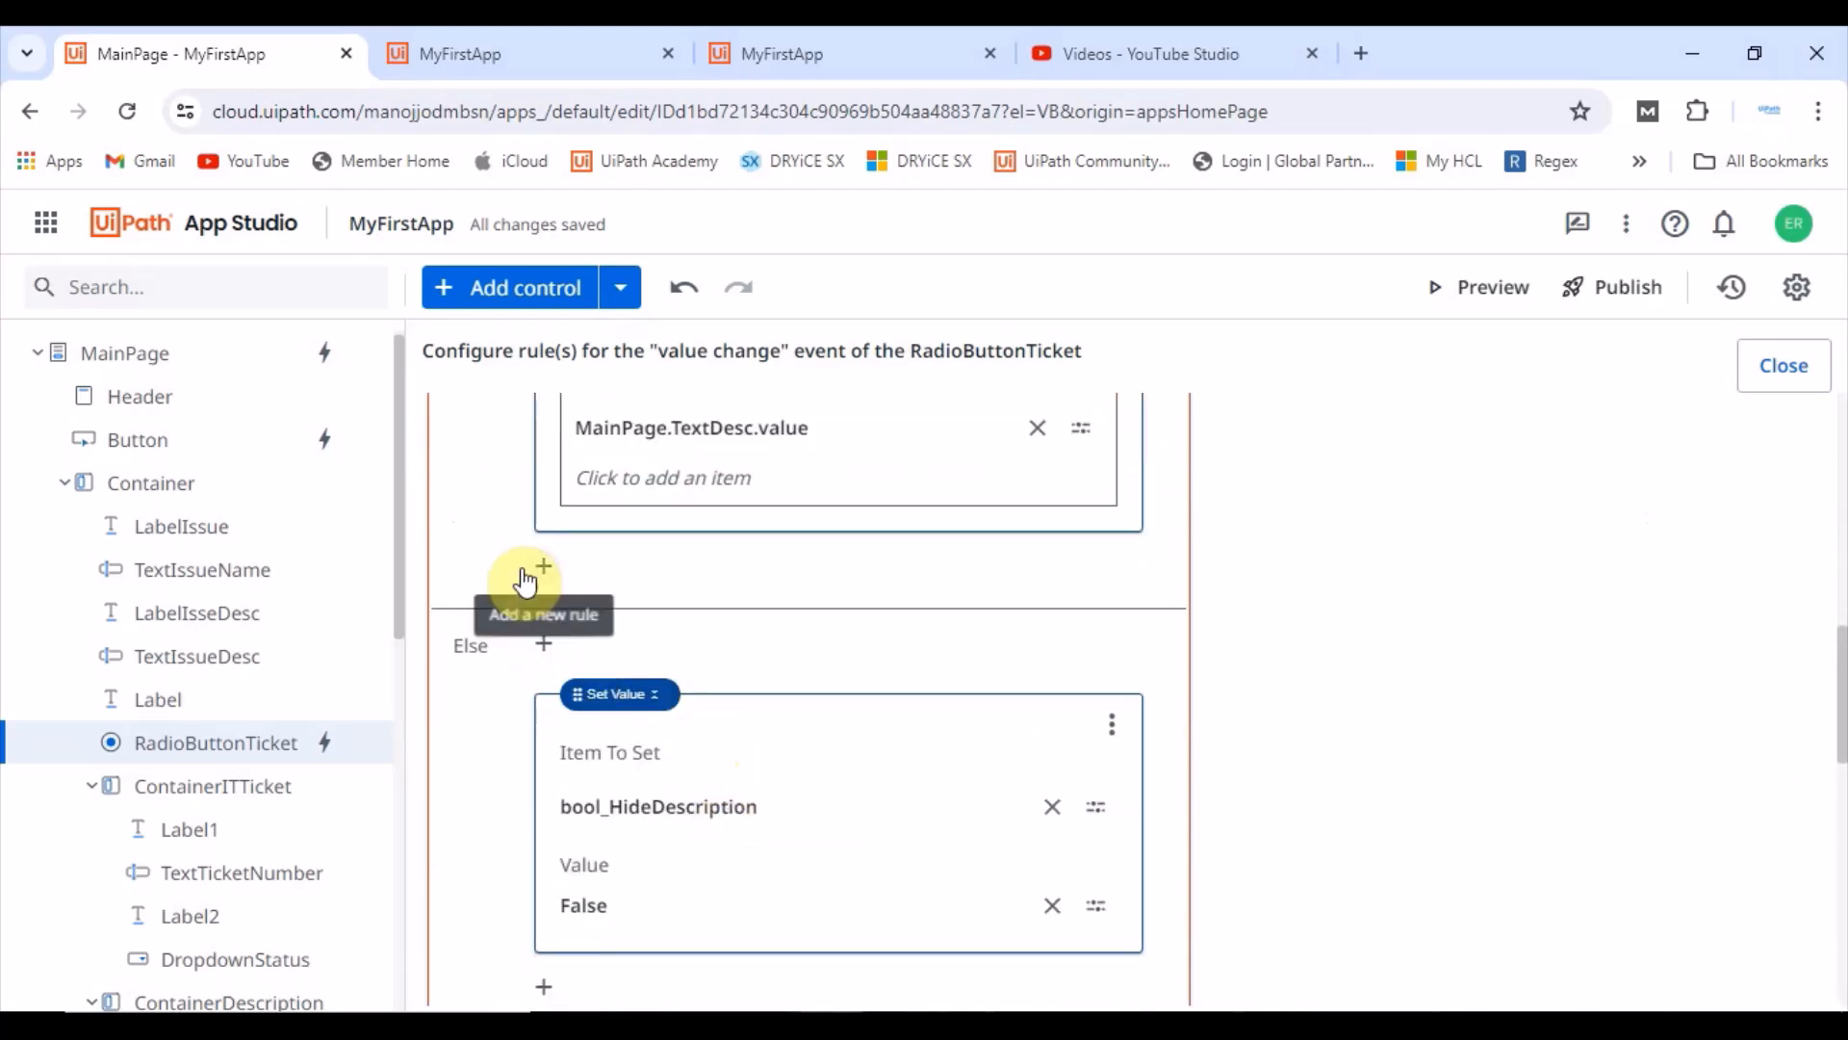
Step: Add a Set Value action at the end of the Then branch setting bool_IsRequiredDescription to false
left_click(544, 566)
left_click(738, 611)
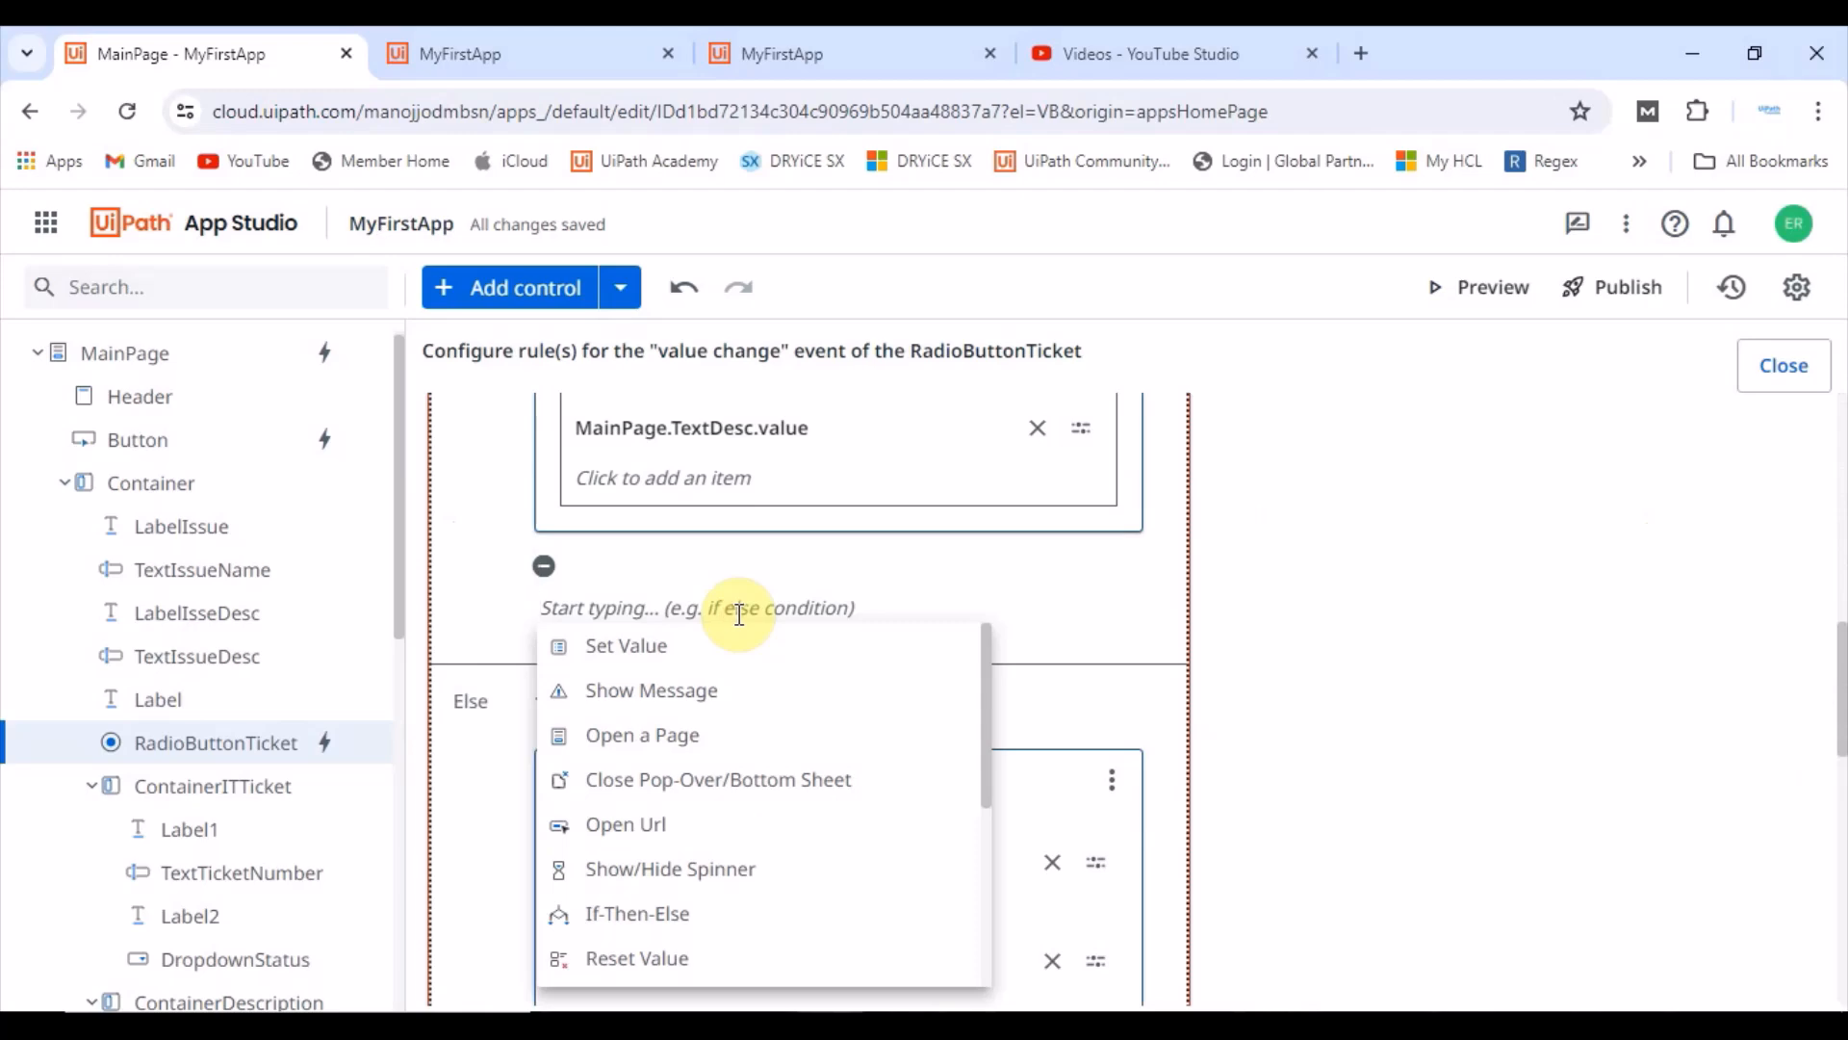
left_click(672, 652)
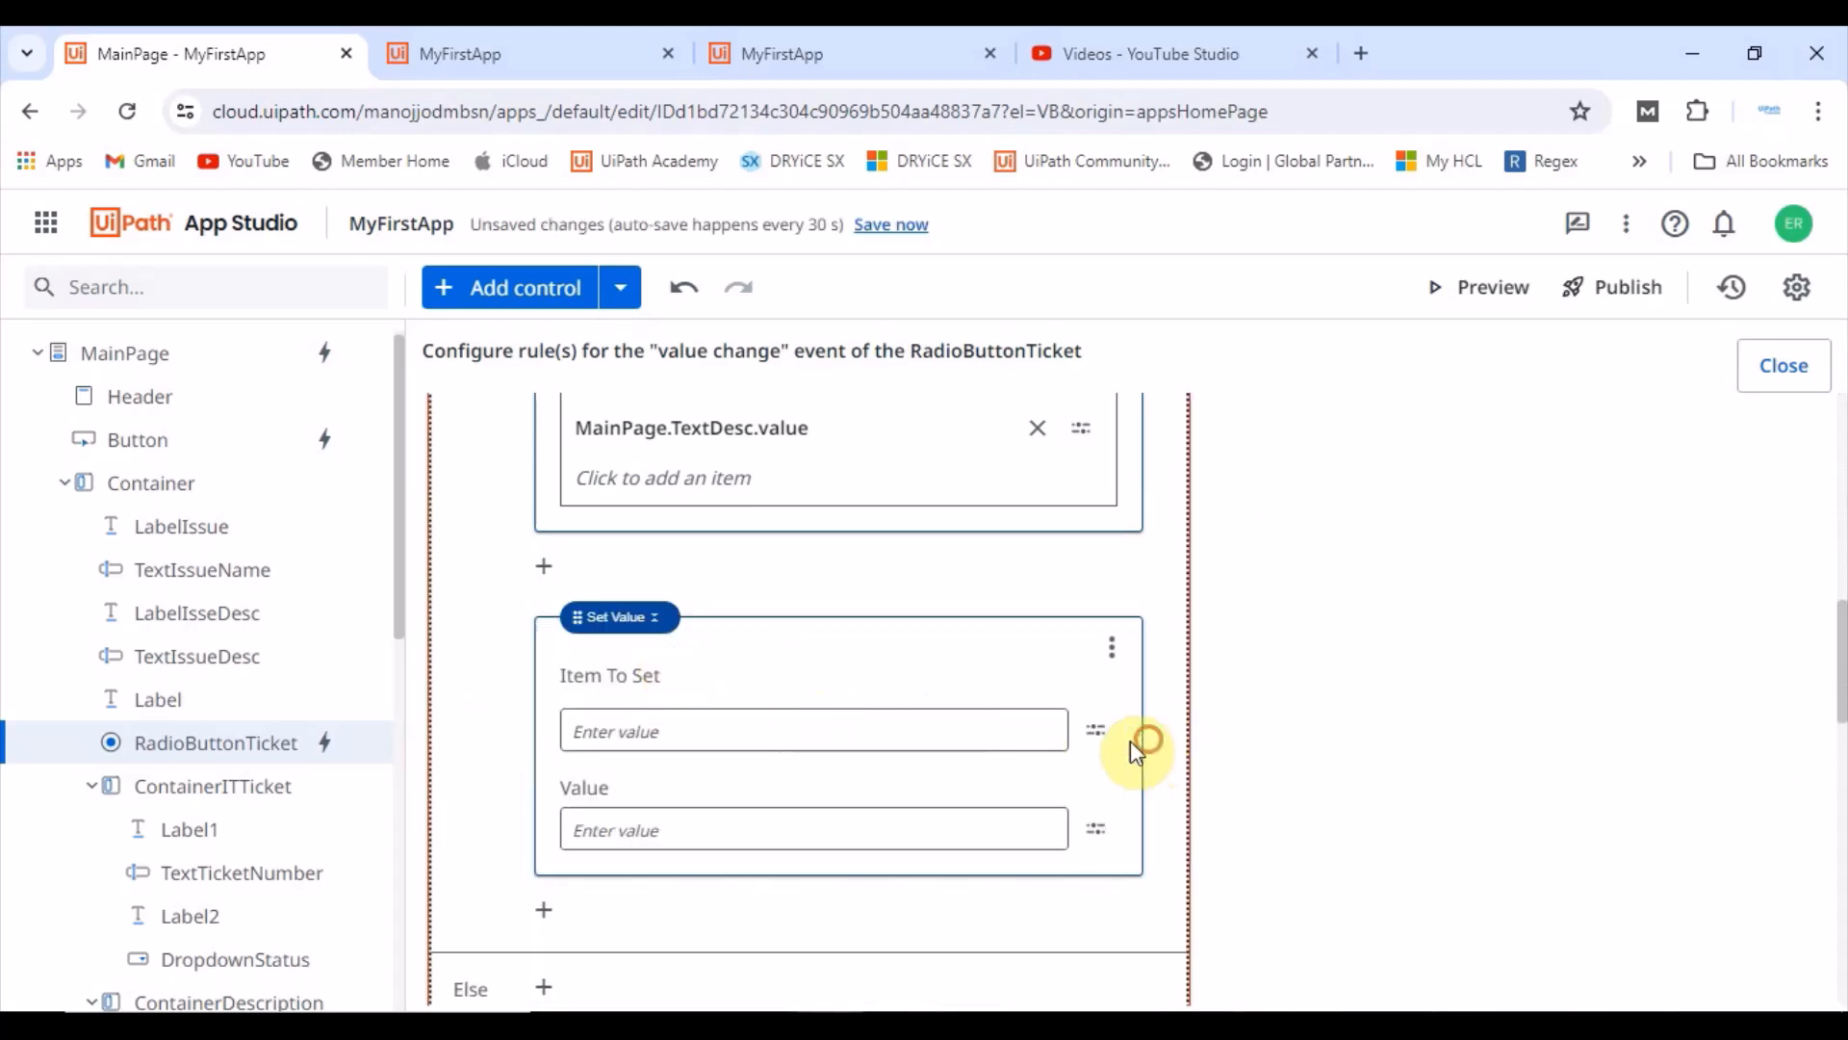
left_click(1098, 734)
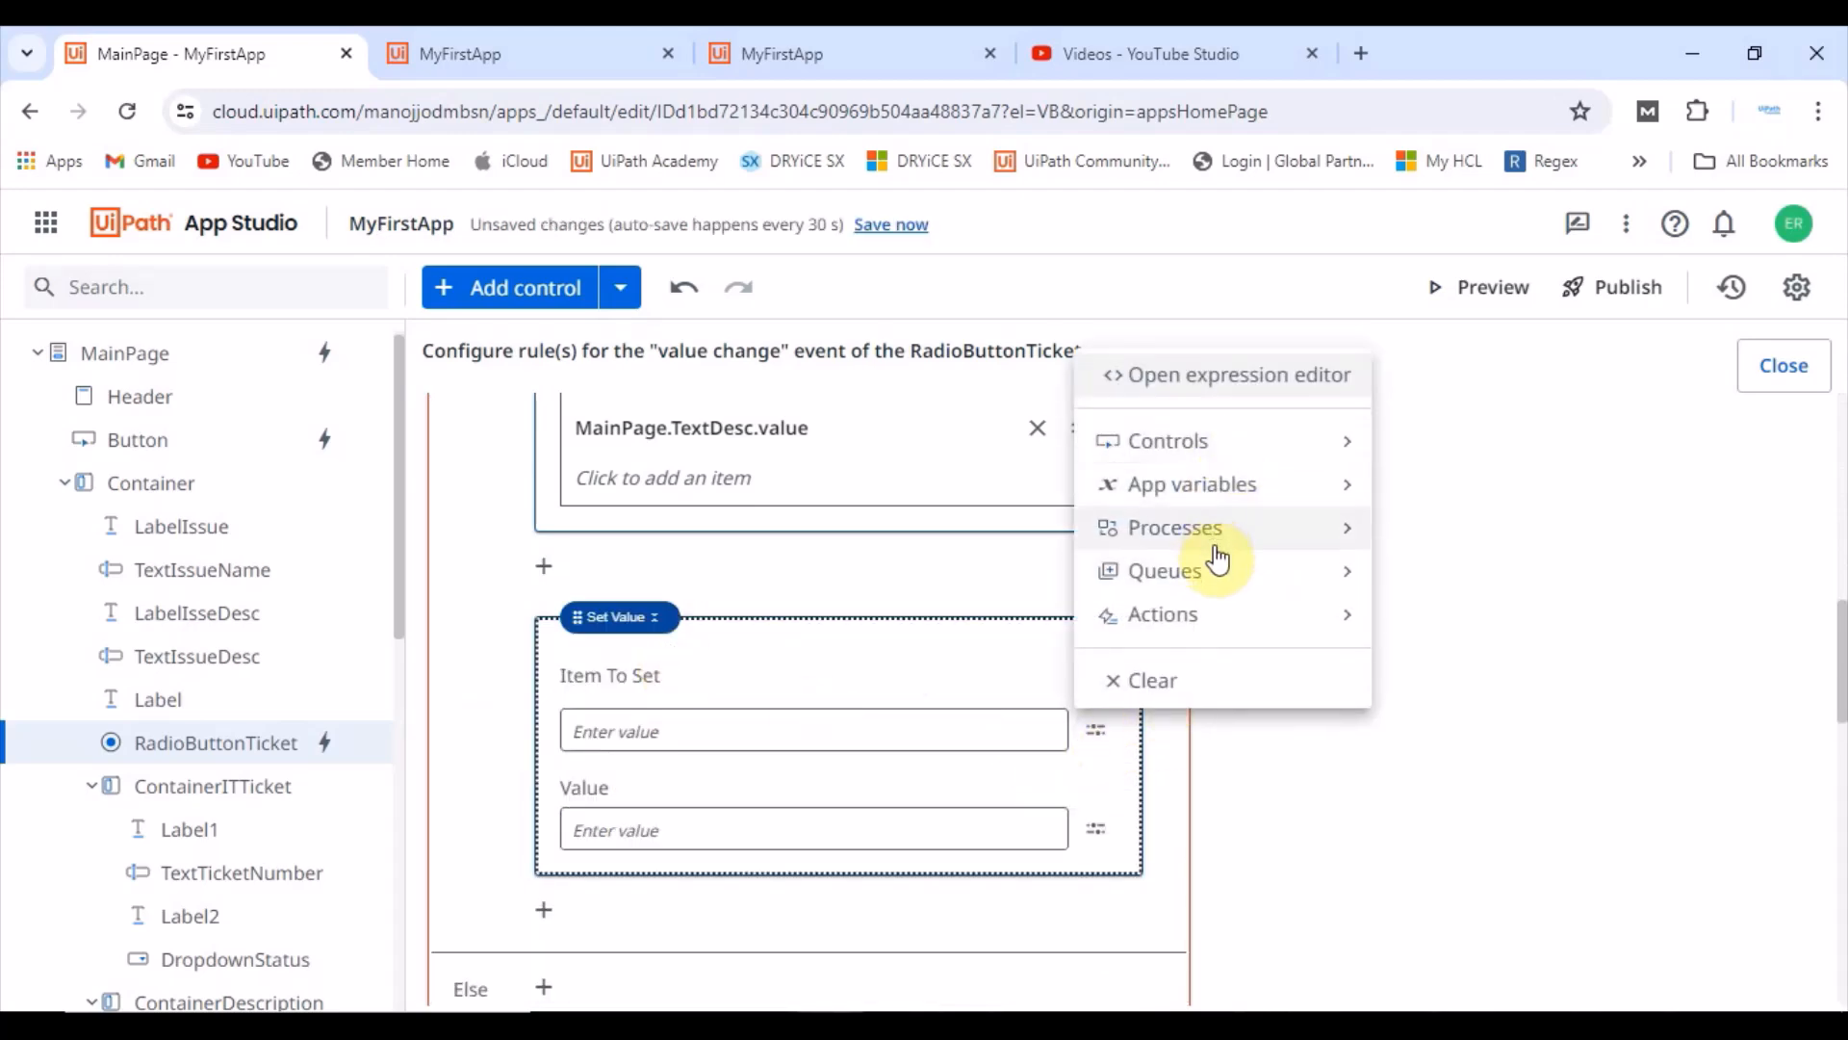
left_click(1230, 487)
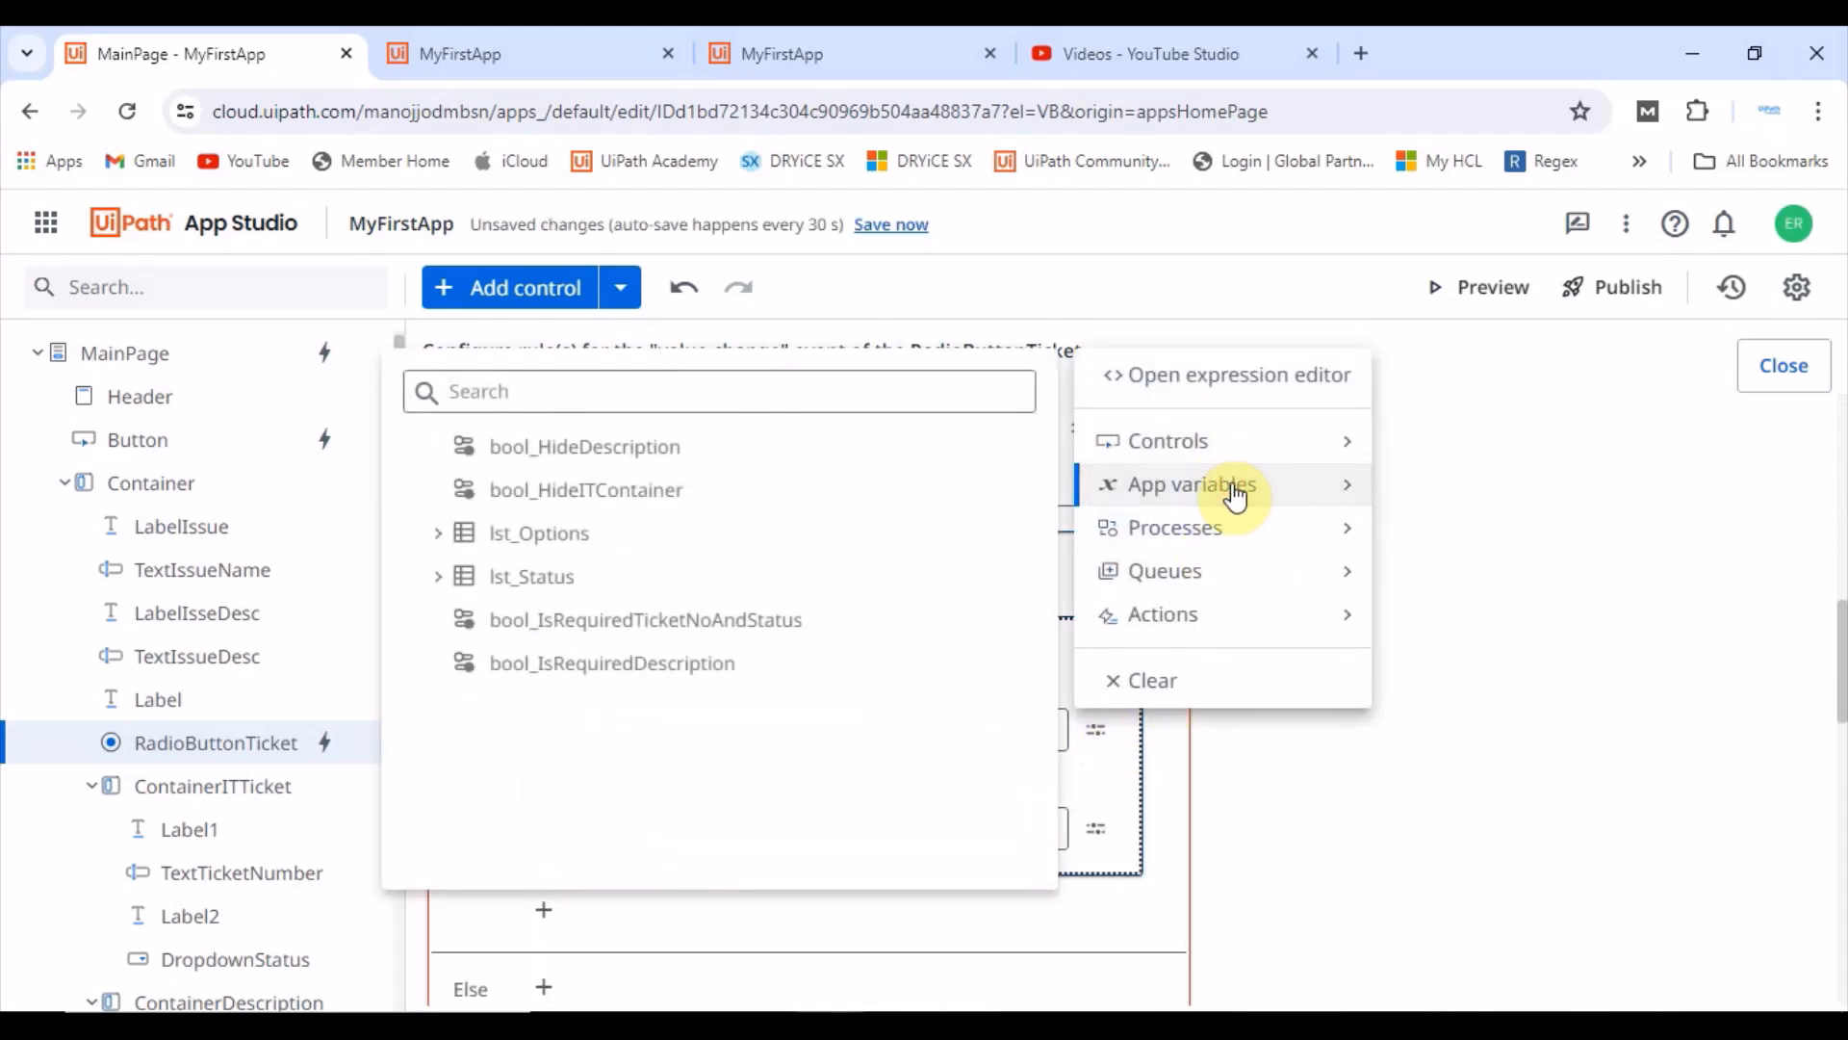
left_click(650, 664)
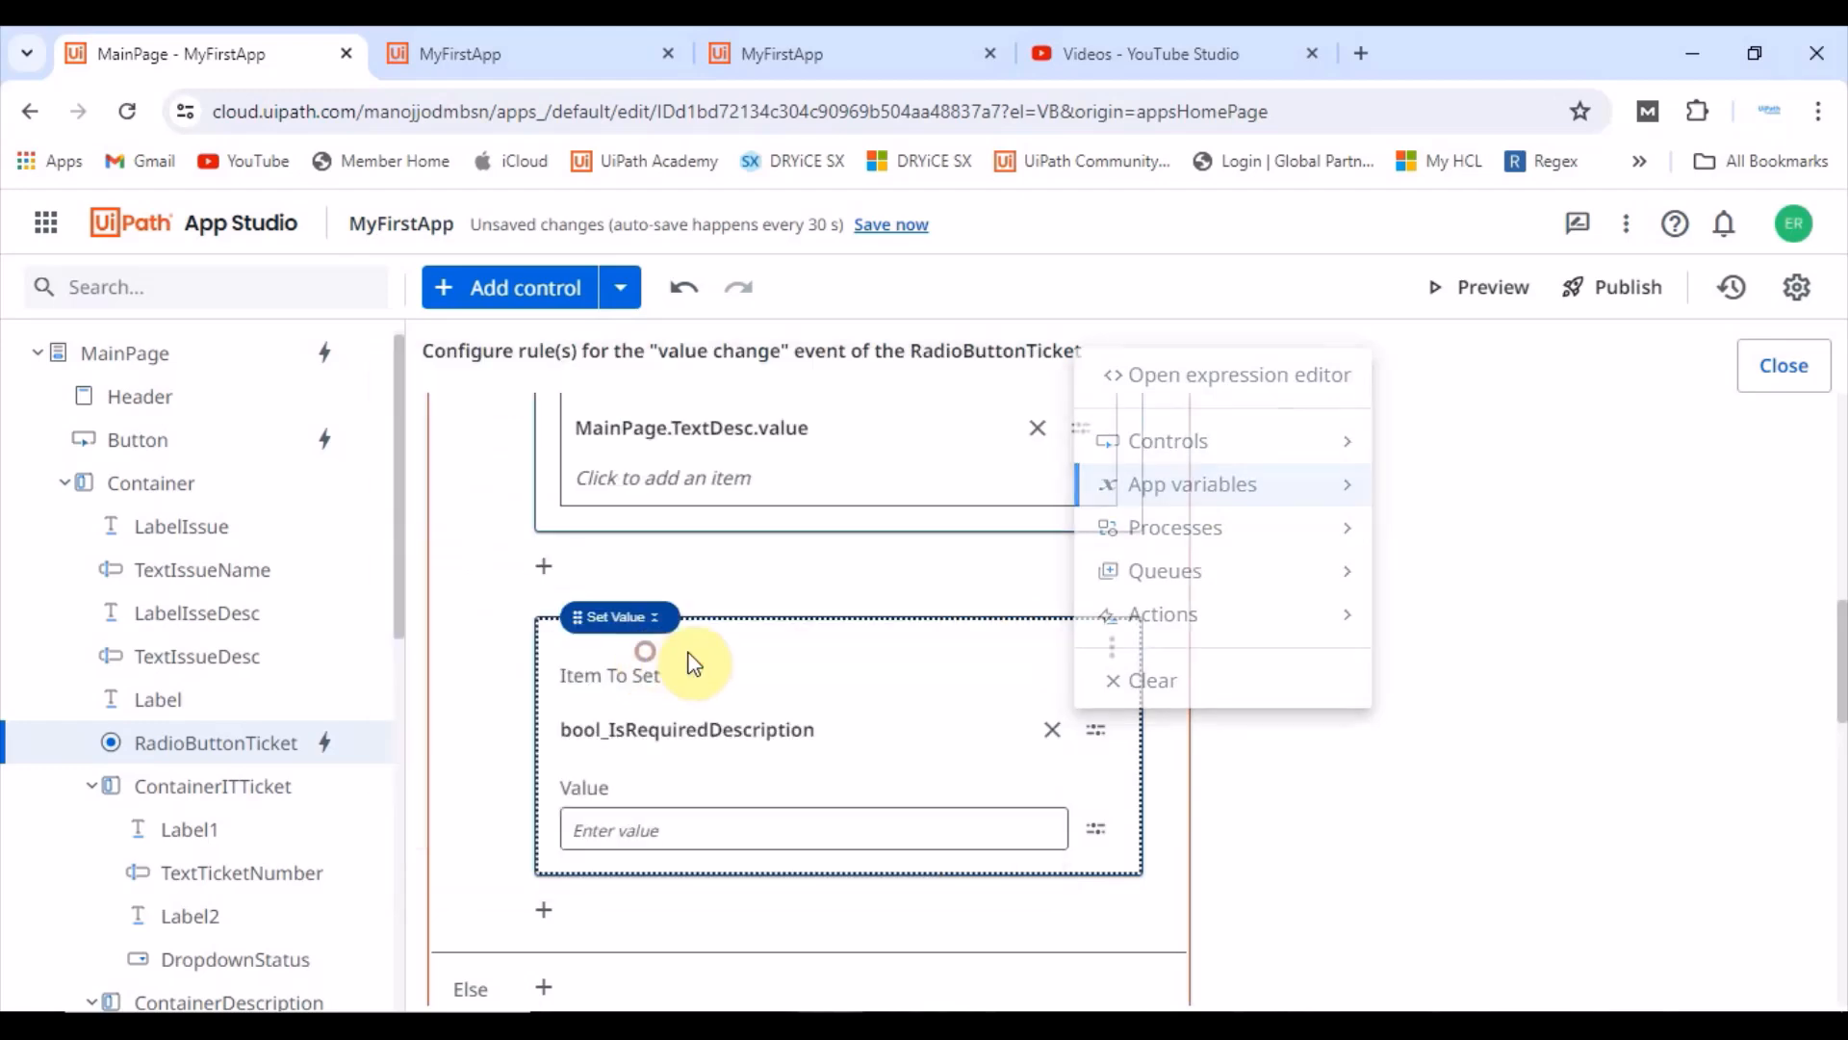
left_click(881, 825)
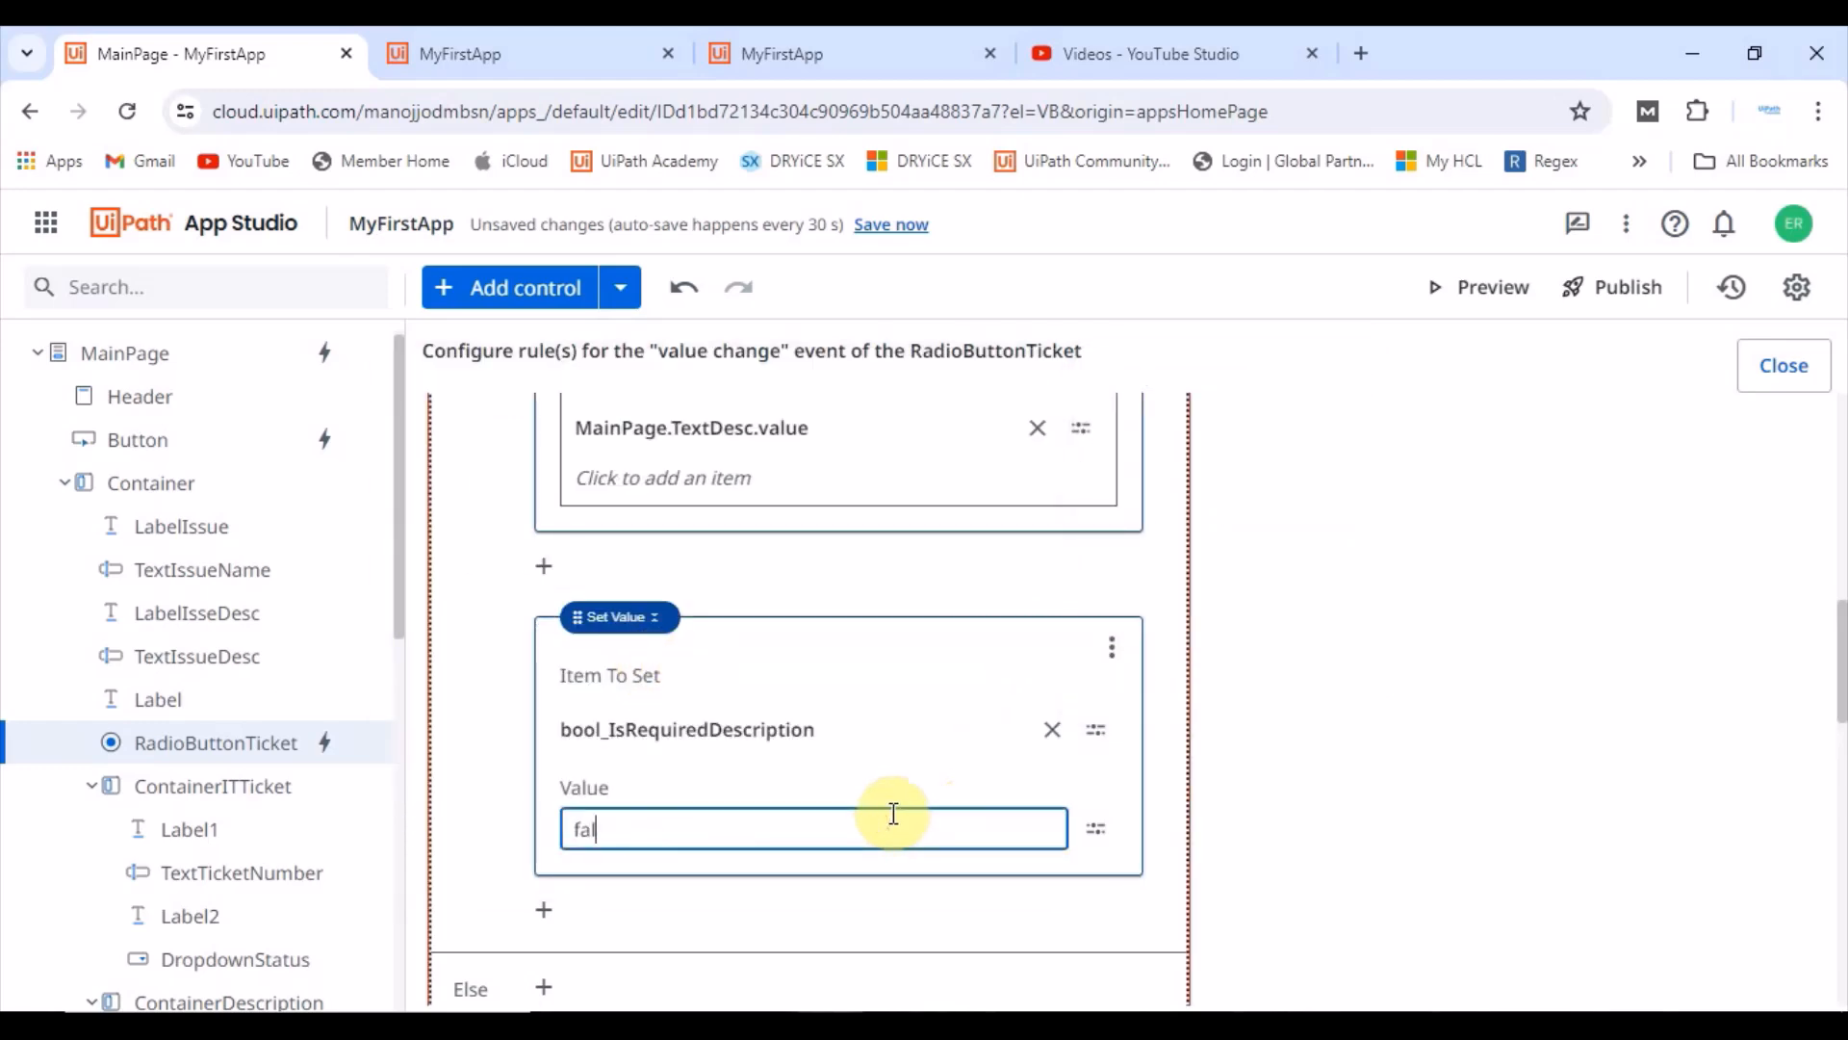
left_click(926, 593)
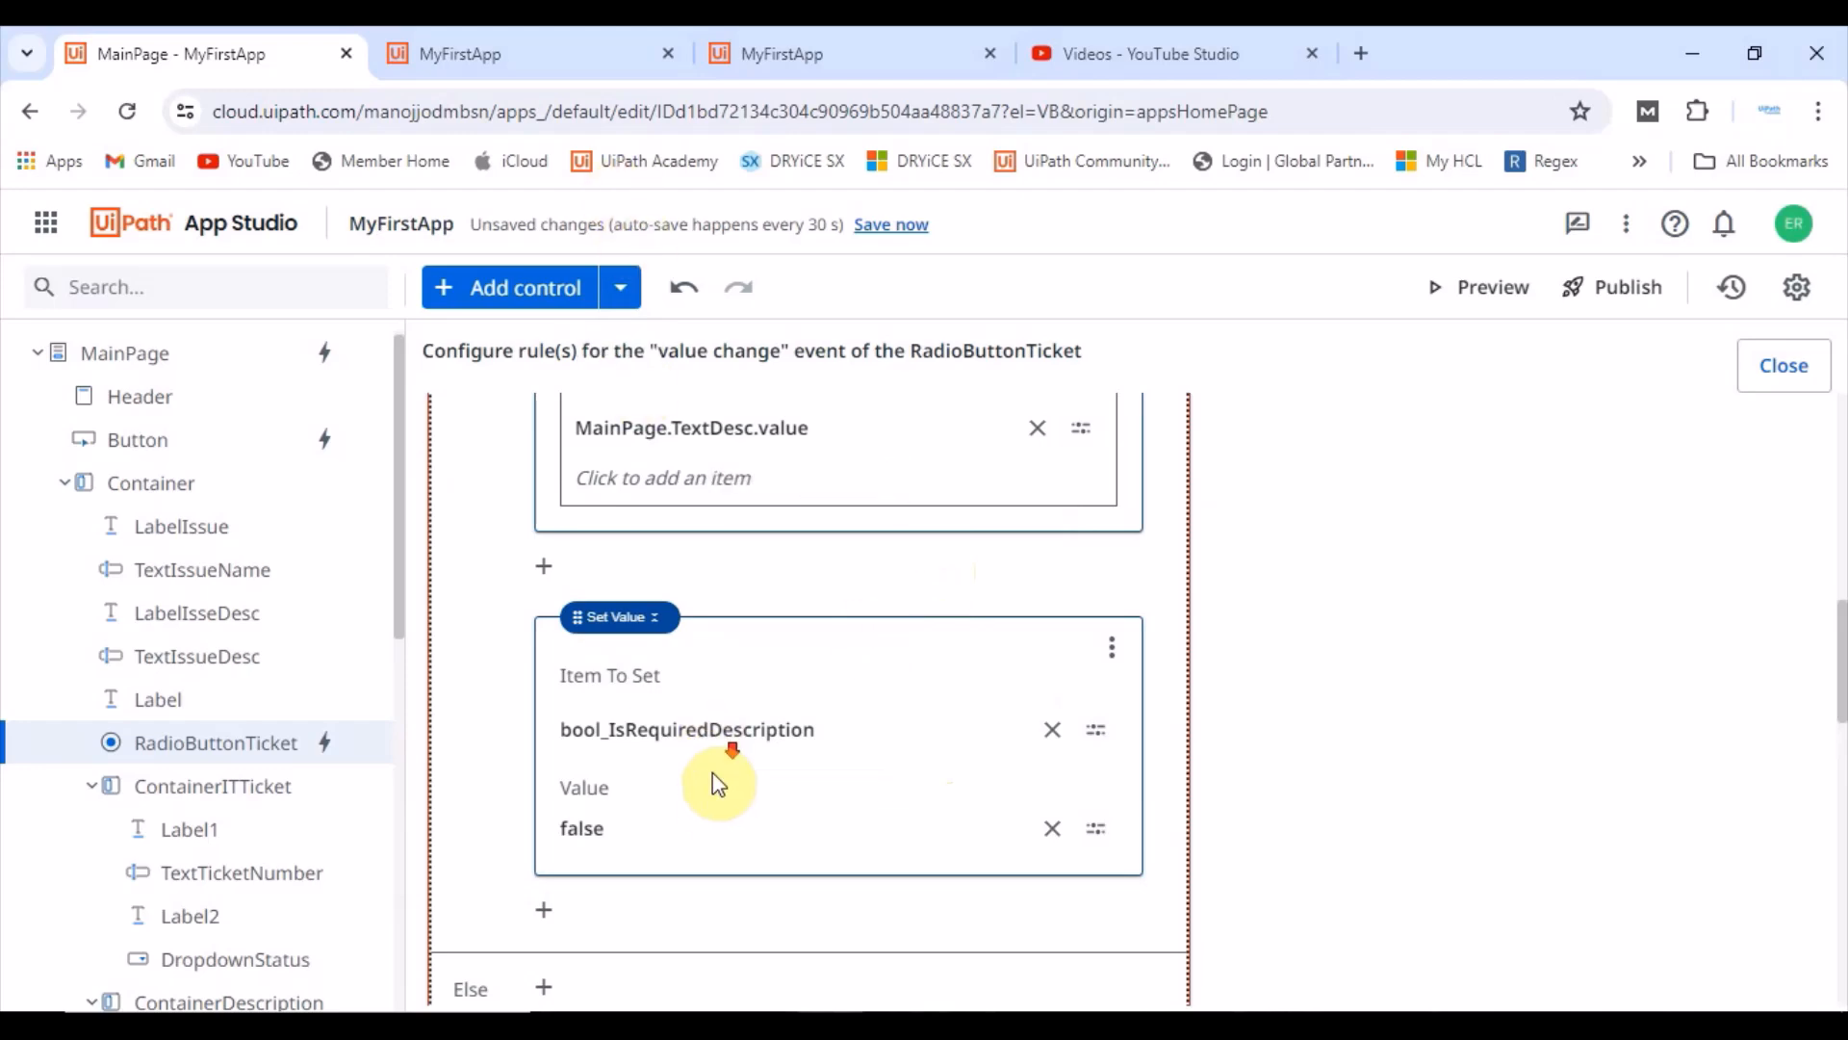
Step: Try to add a Set Value action to the Else branch setting bool_IsRequiredTicketNoAndStatus to false
scroll(722, 770, "down", 3)
scroll(760, 765, "up", 4)
scroll(775, 760, "up", 5)
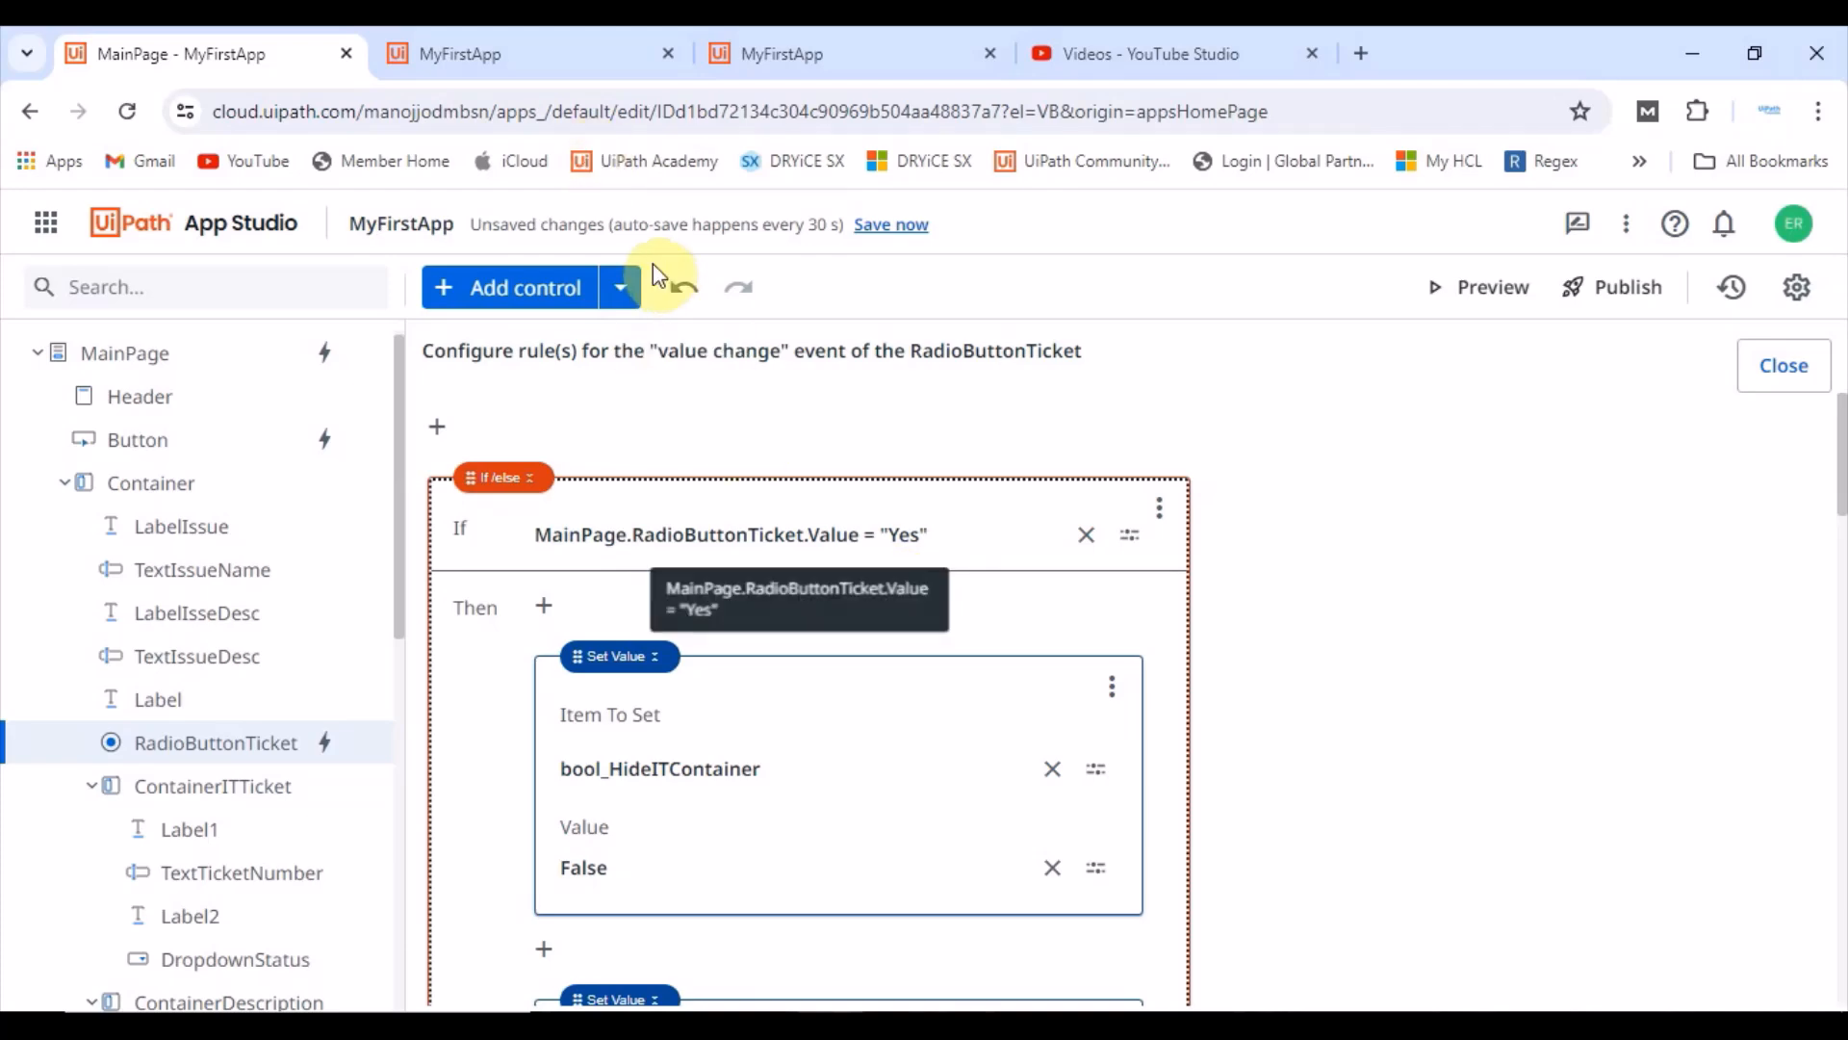
scroll(763, 652, "down", 5)
scroll(761, 731, "down", 10)
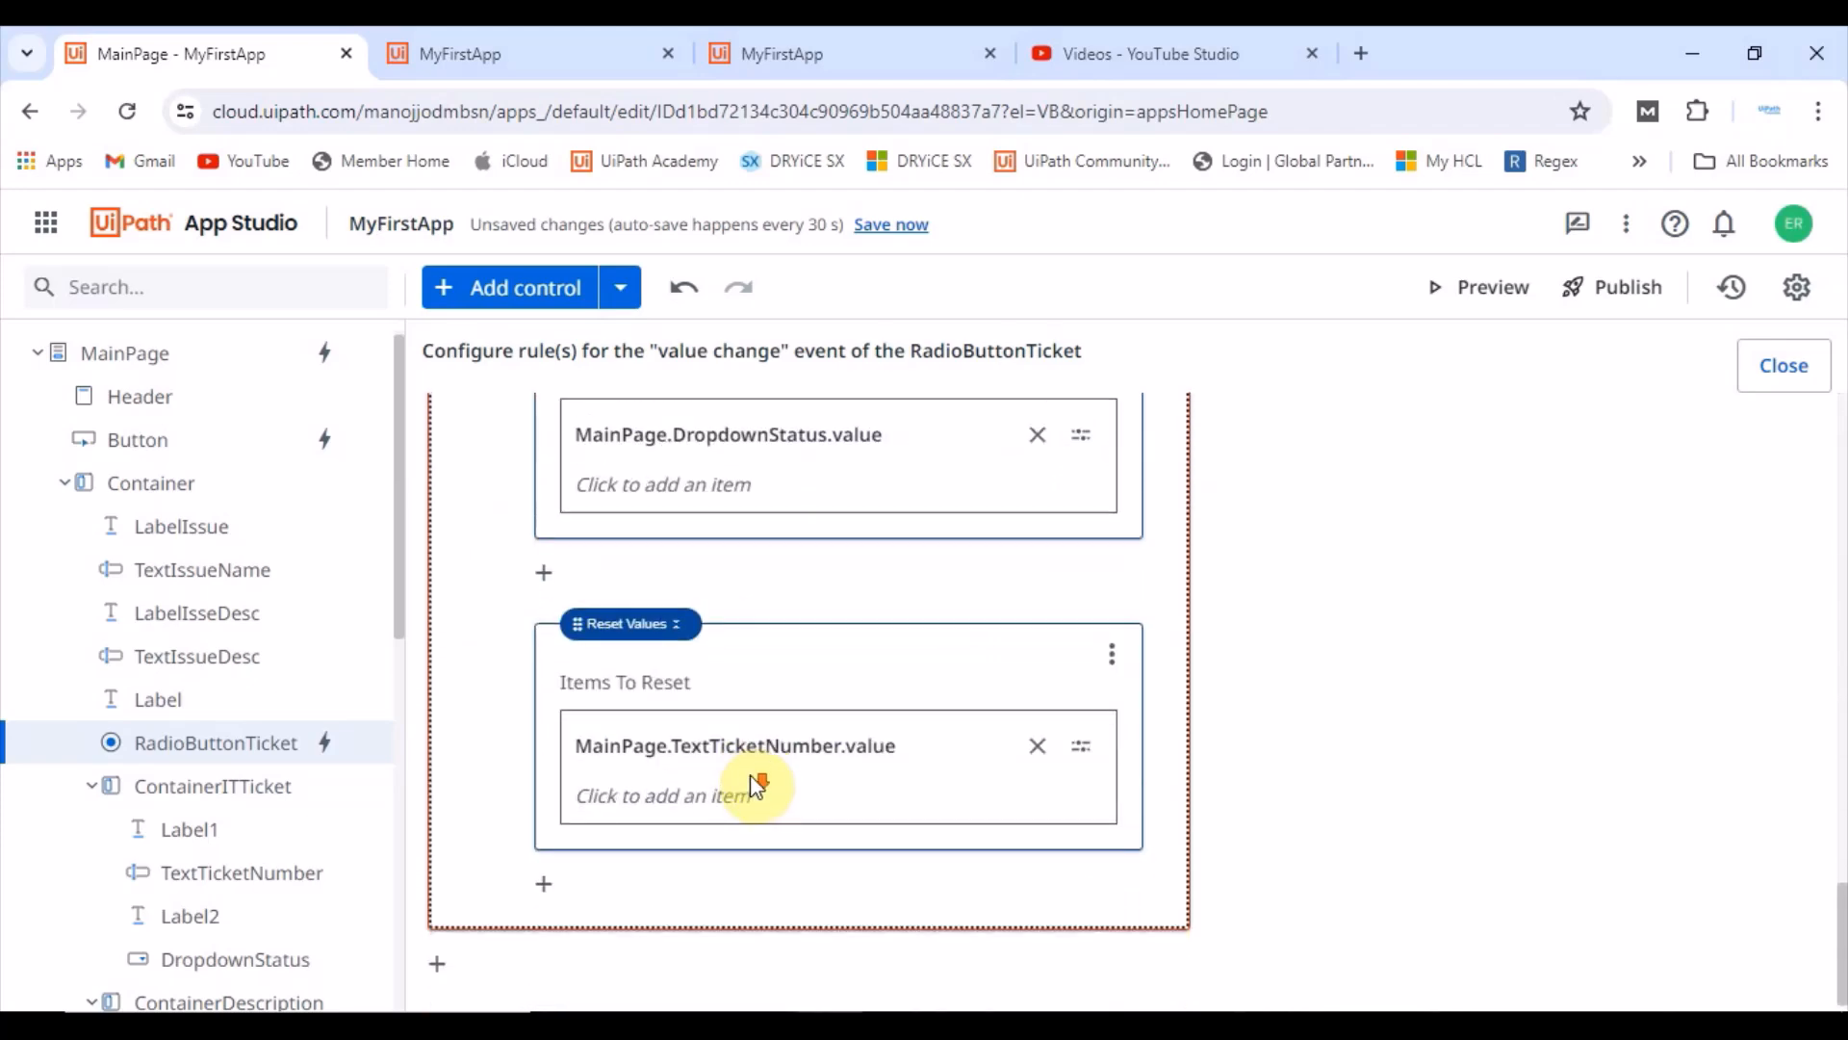
left_click(544, 883)
left_click(726, 922)
left_click(756, 583)
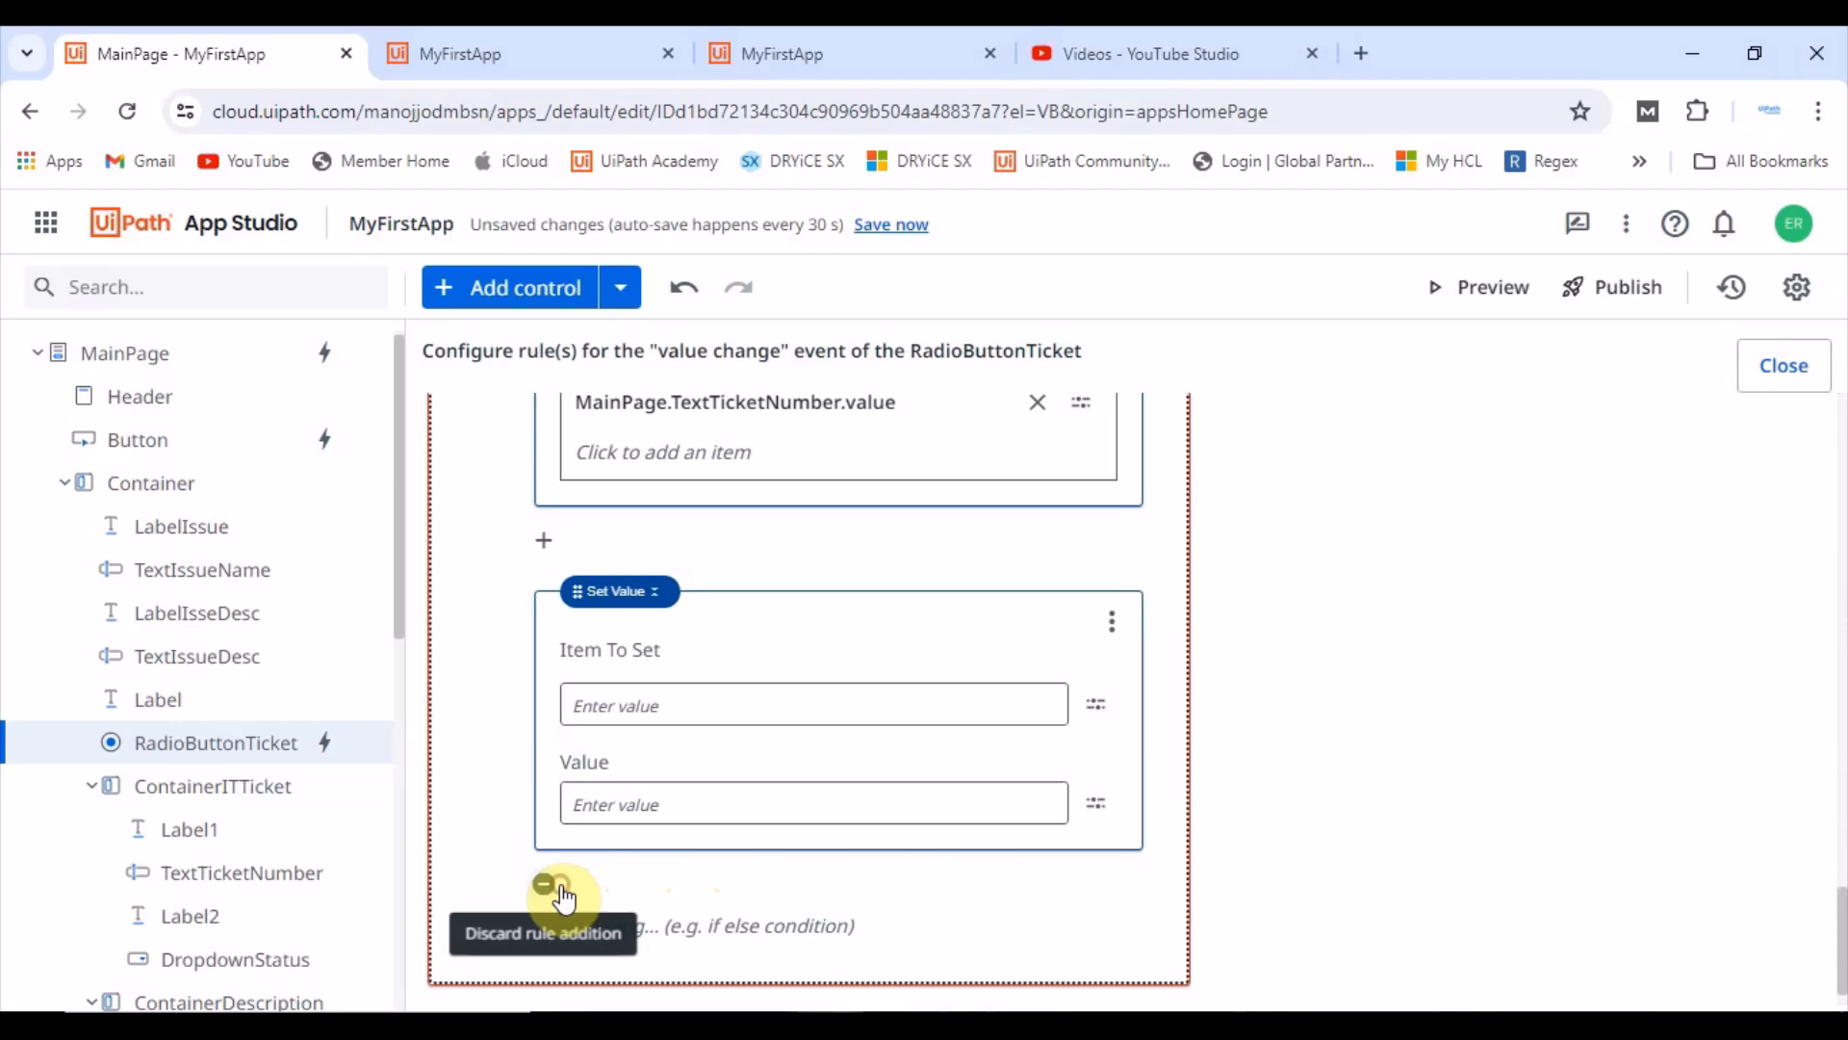
left_click(654, 922)
left_click(734, 561)
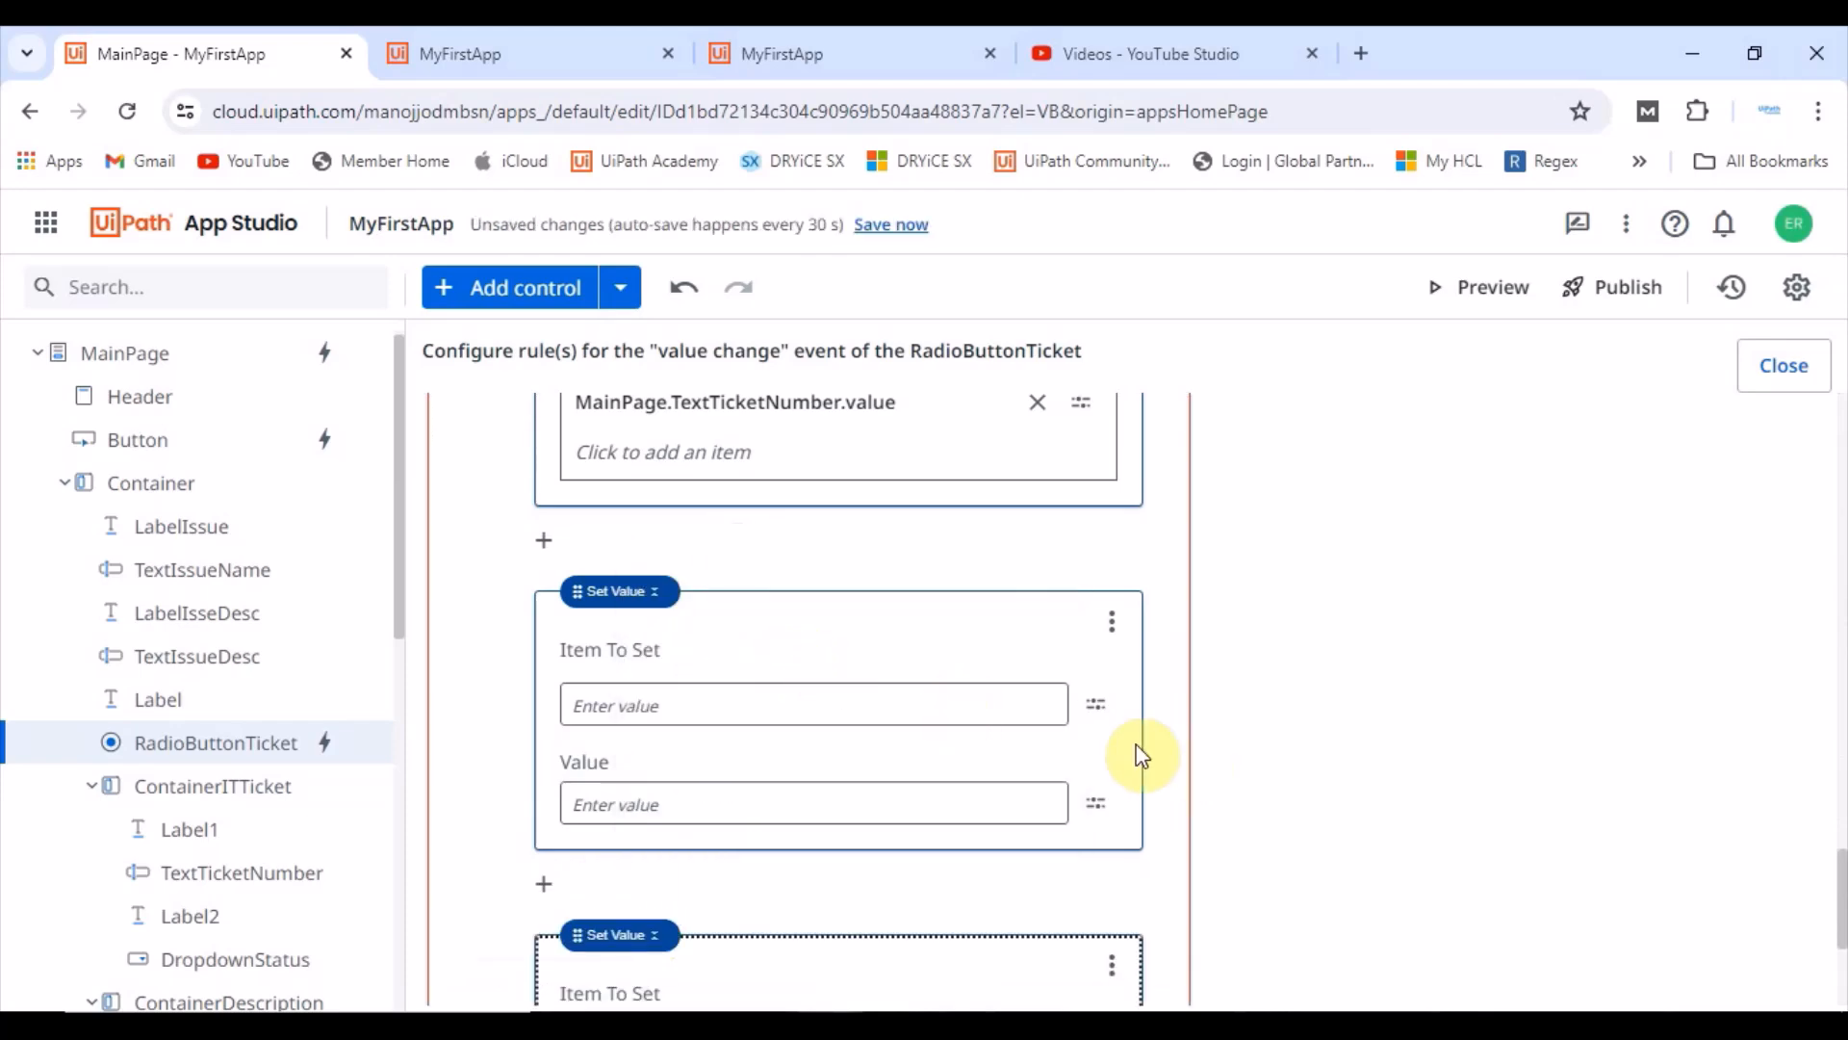
left_click(1095, 704)
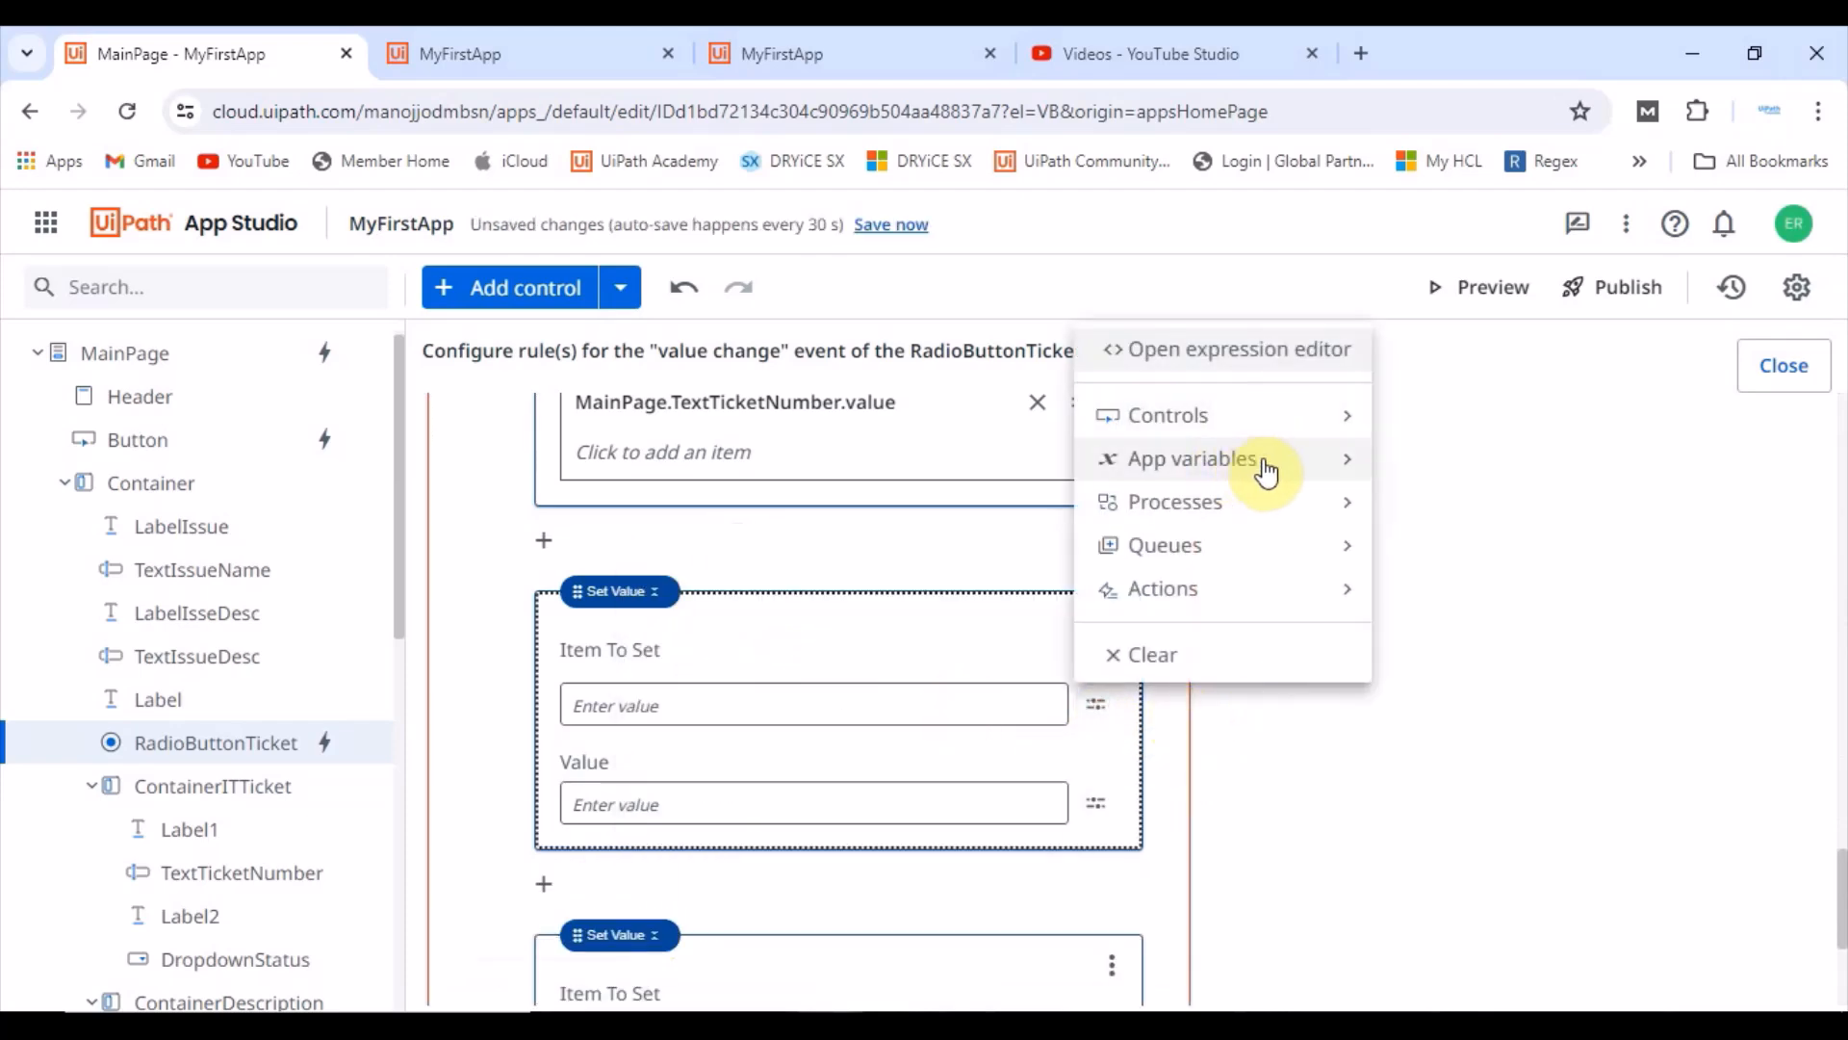
mouse_move(1261, 482)
left_click(636, 590)
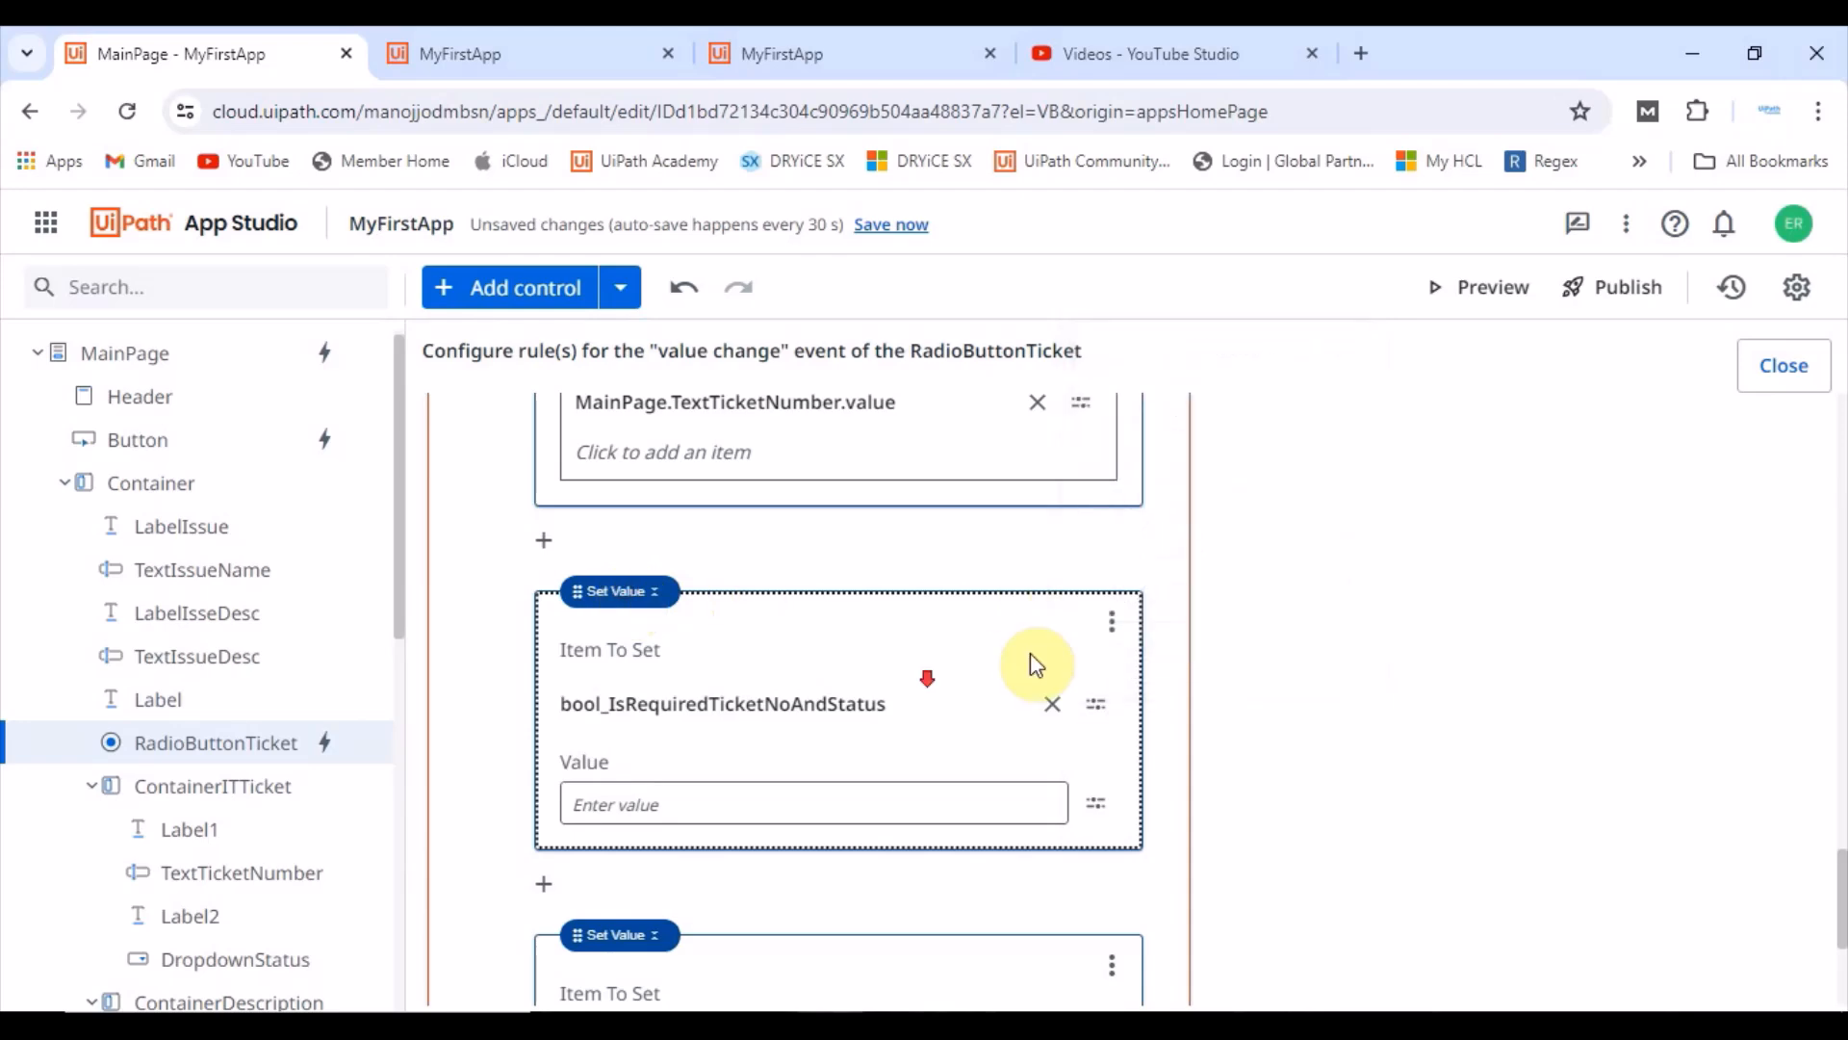
scroll(1036, 665, "down", 1)
left_click(608, 666)
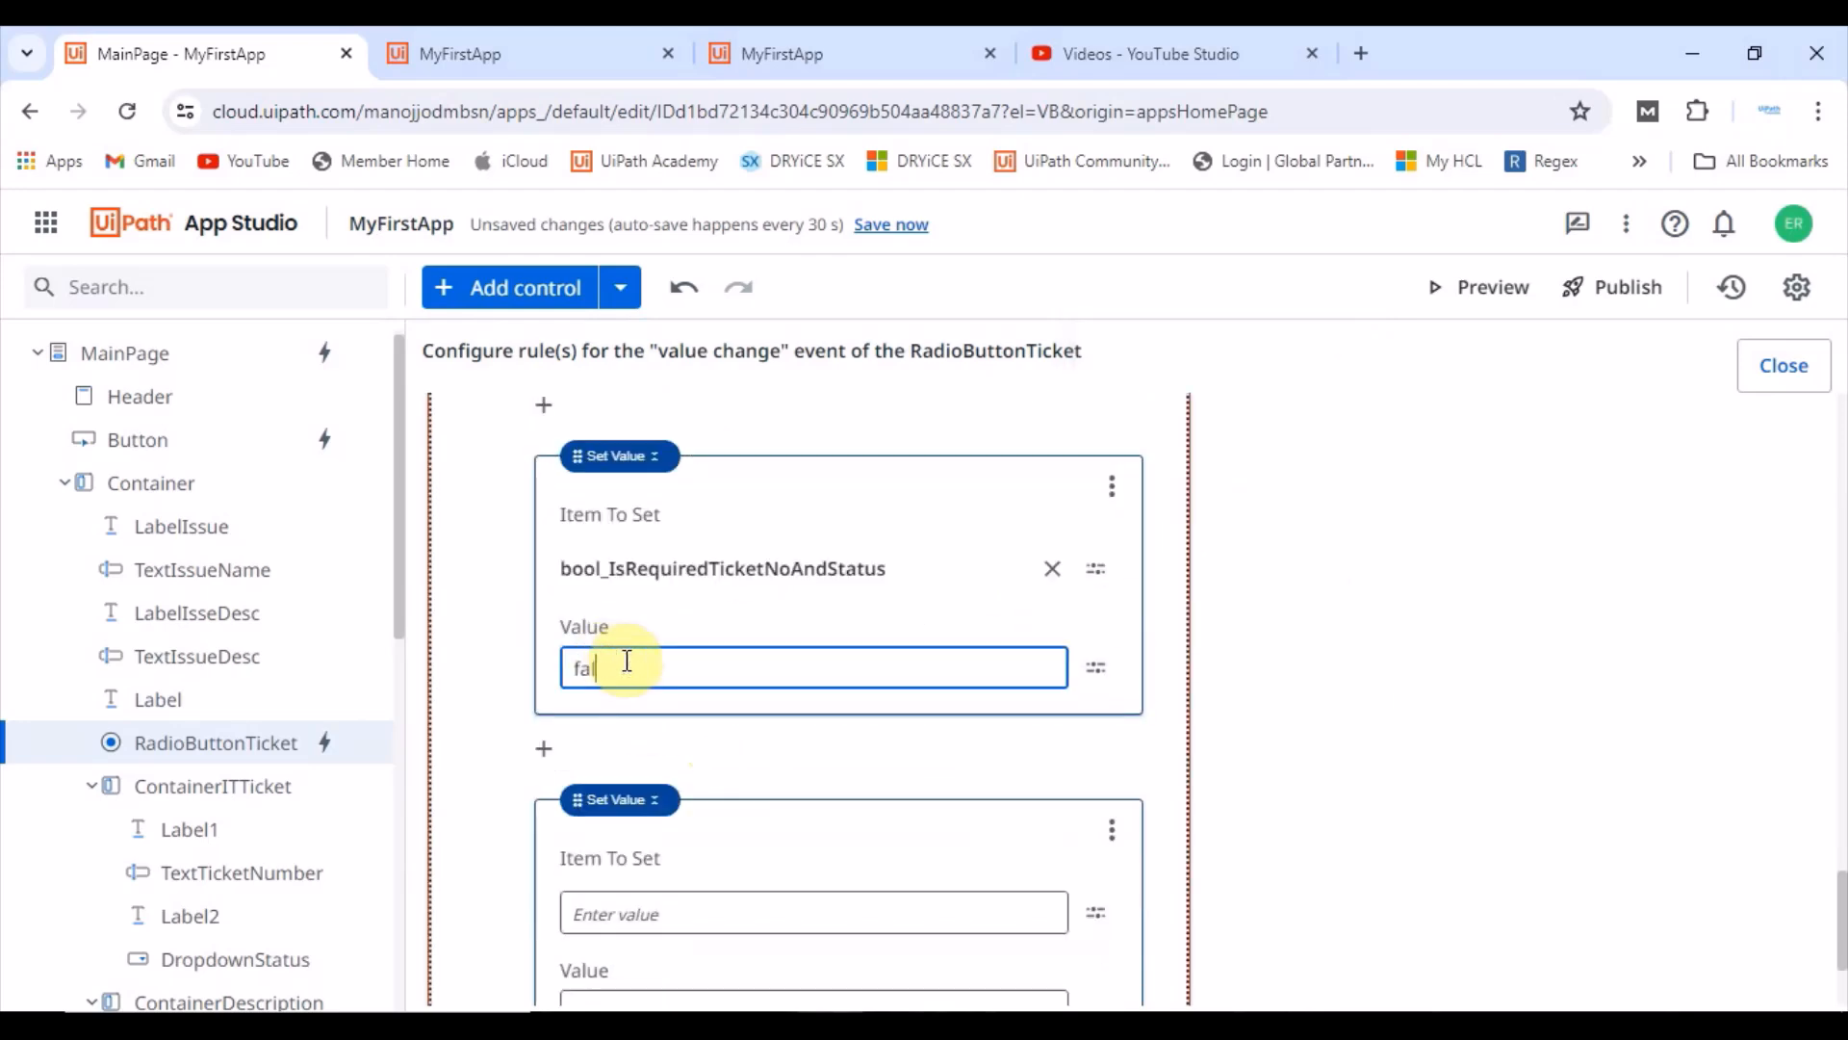
scroll(660, 809, "down", 15)
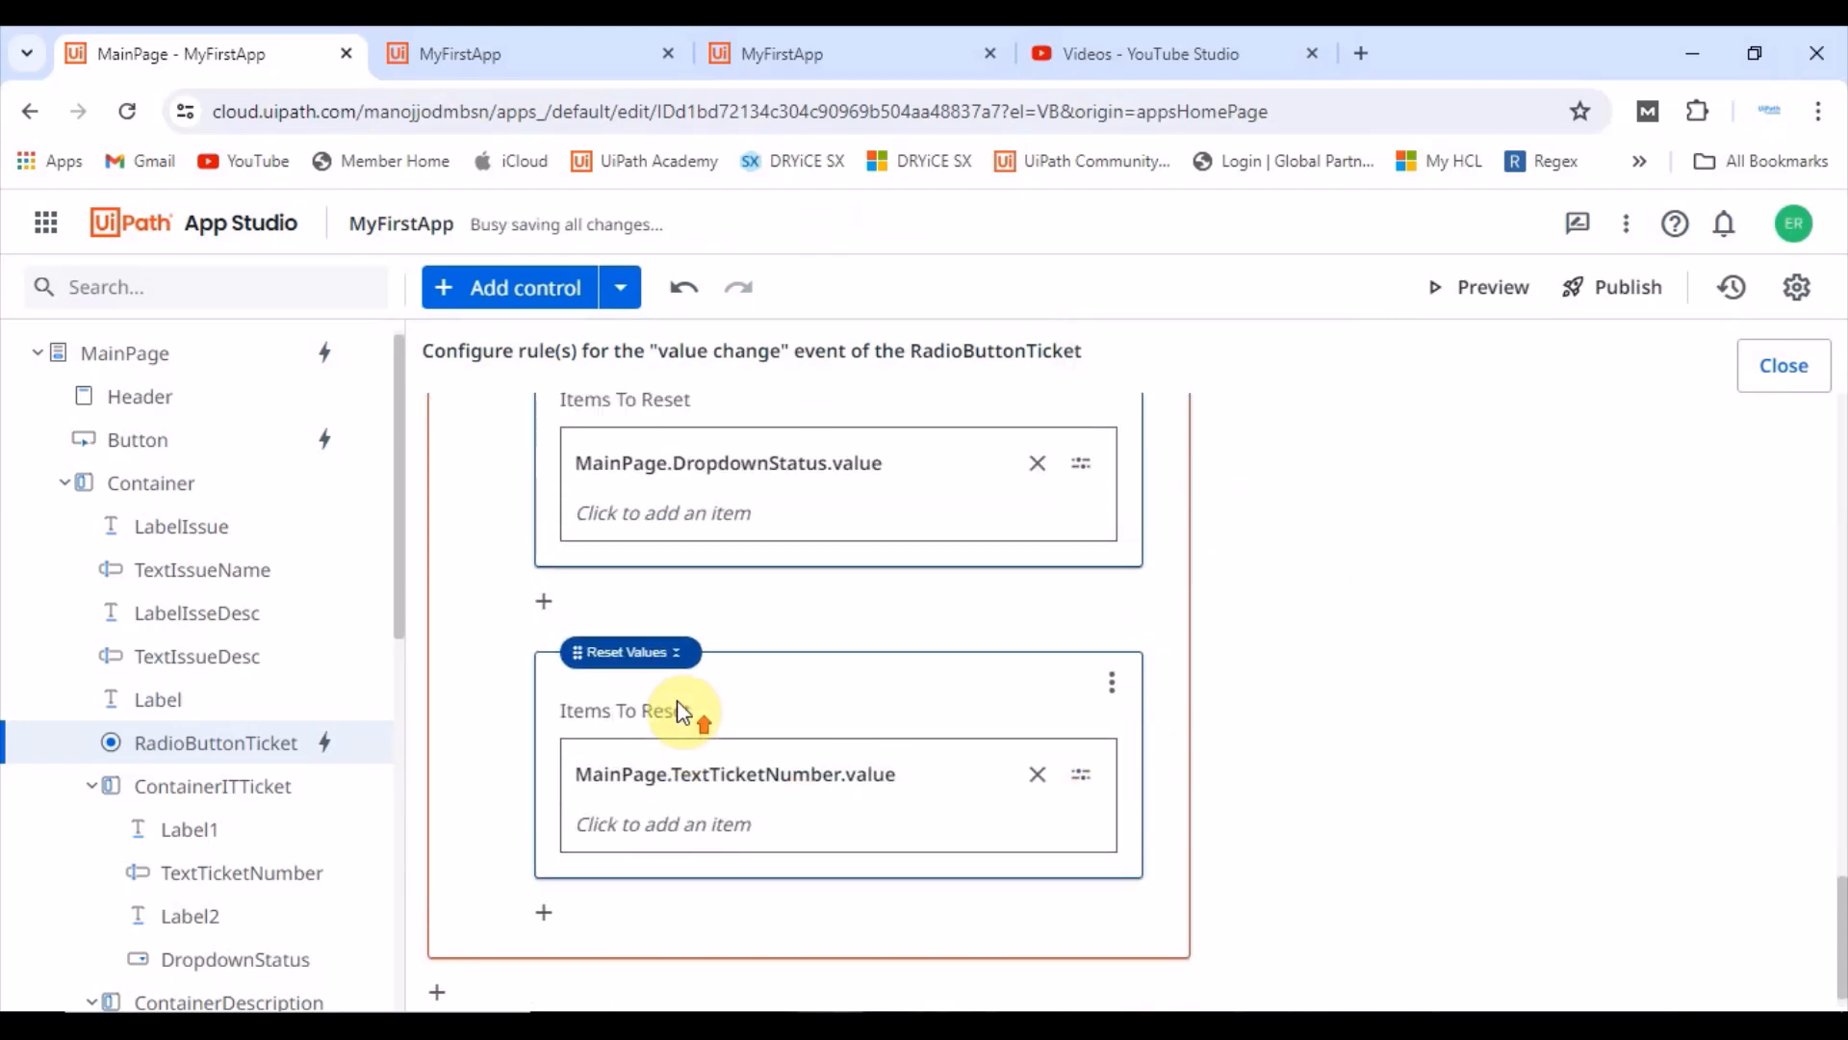
scroll(706, 732, "up", 5)
Step: Test the running form by switching Is IT Ticket Raised between No and Yes
left_click(466, 53)
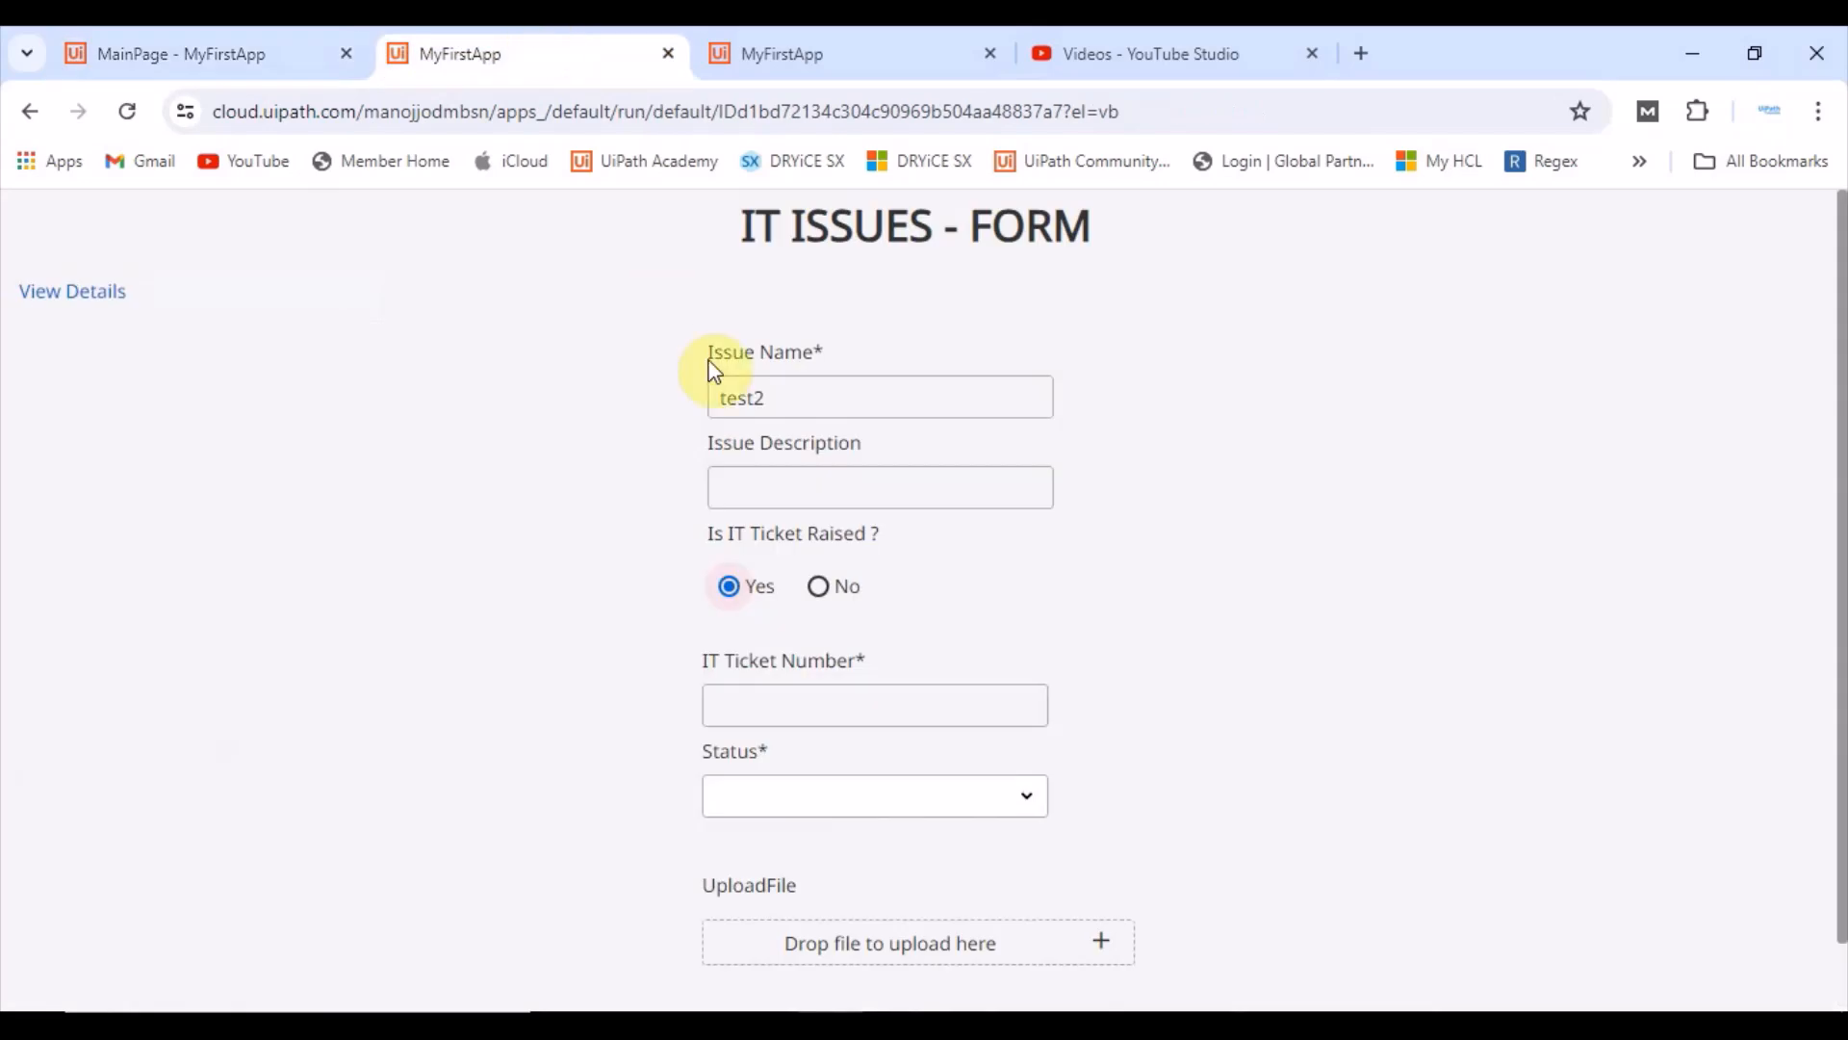
left_click(823, 589)
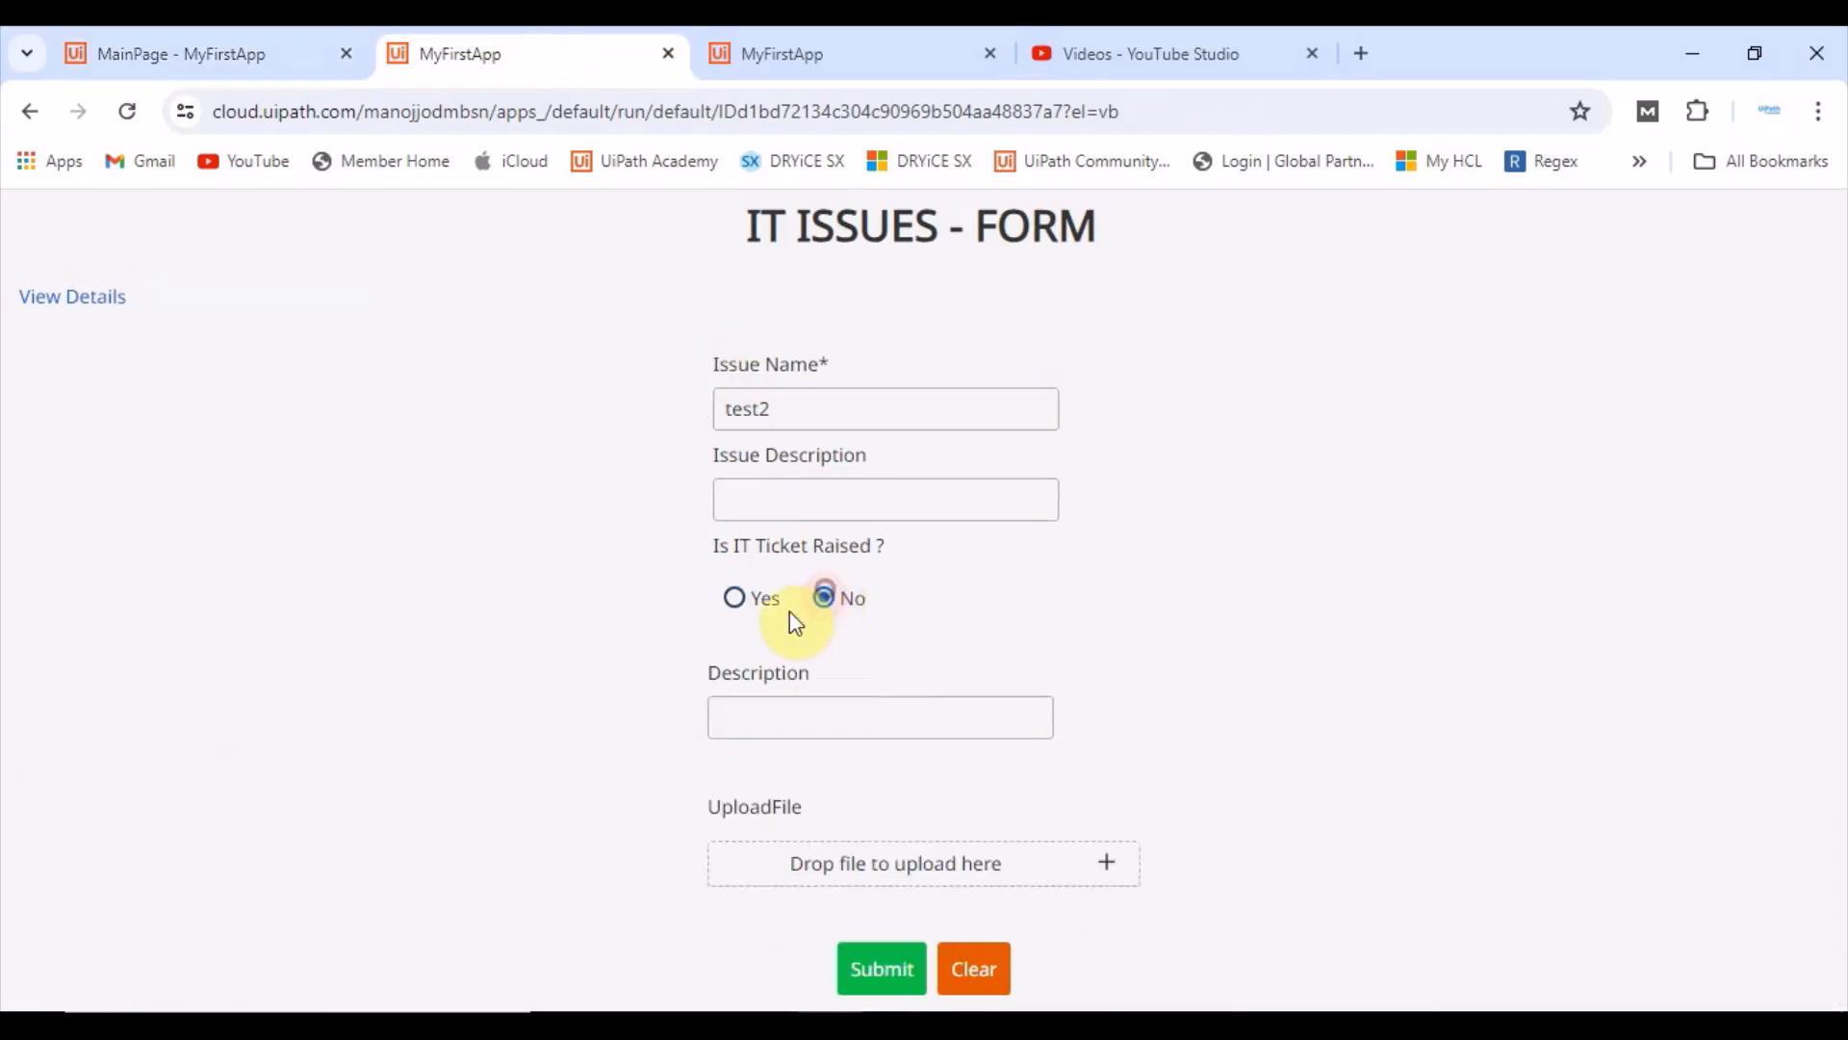
left_click(736, 597)
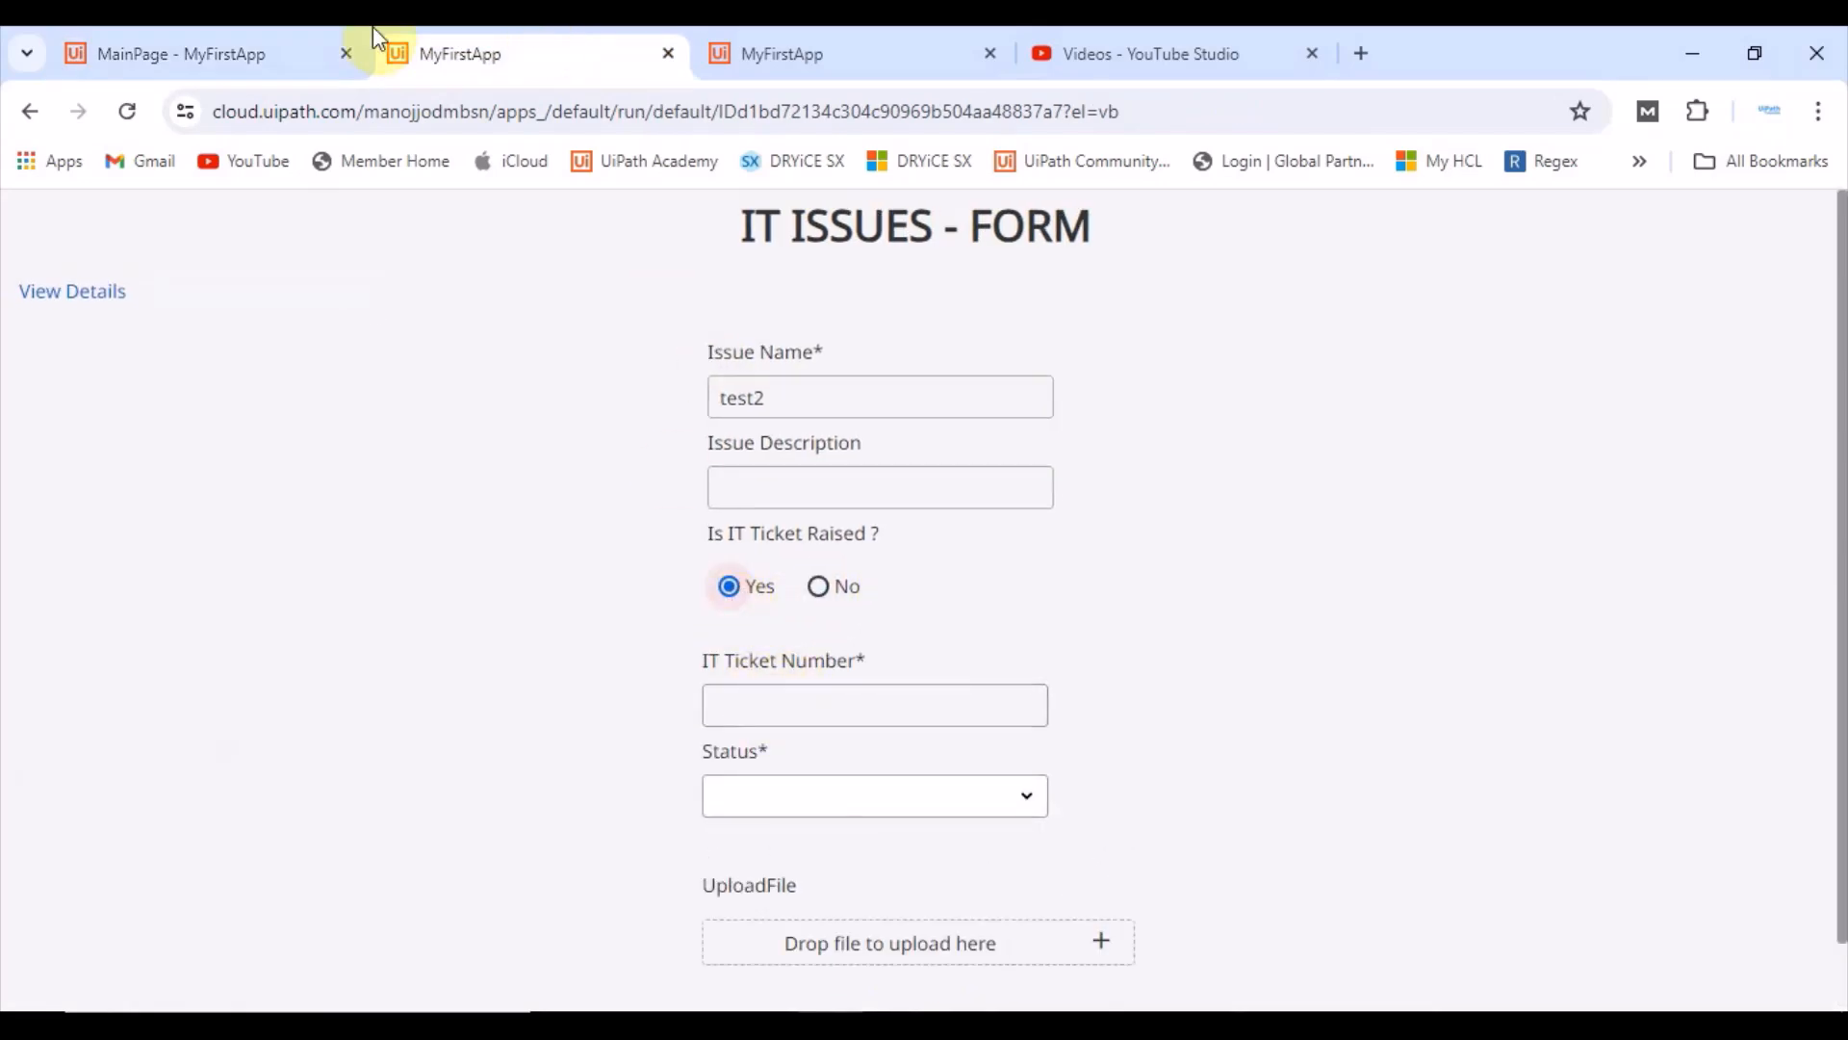
Step: Add a Set Value action at the end of the Else branch setting bool_IsRequiredTicketNoAndStatus to false
left_click(233, 52)
scroll(847, 770, "down", 3)
scroll(873, 802, "down", 10)
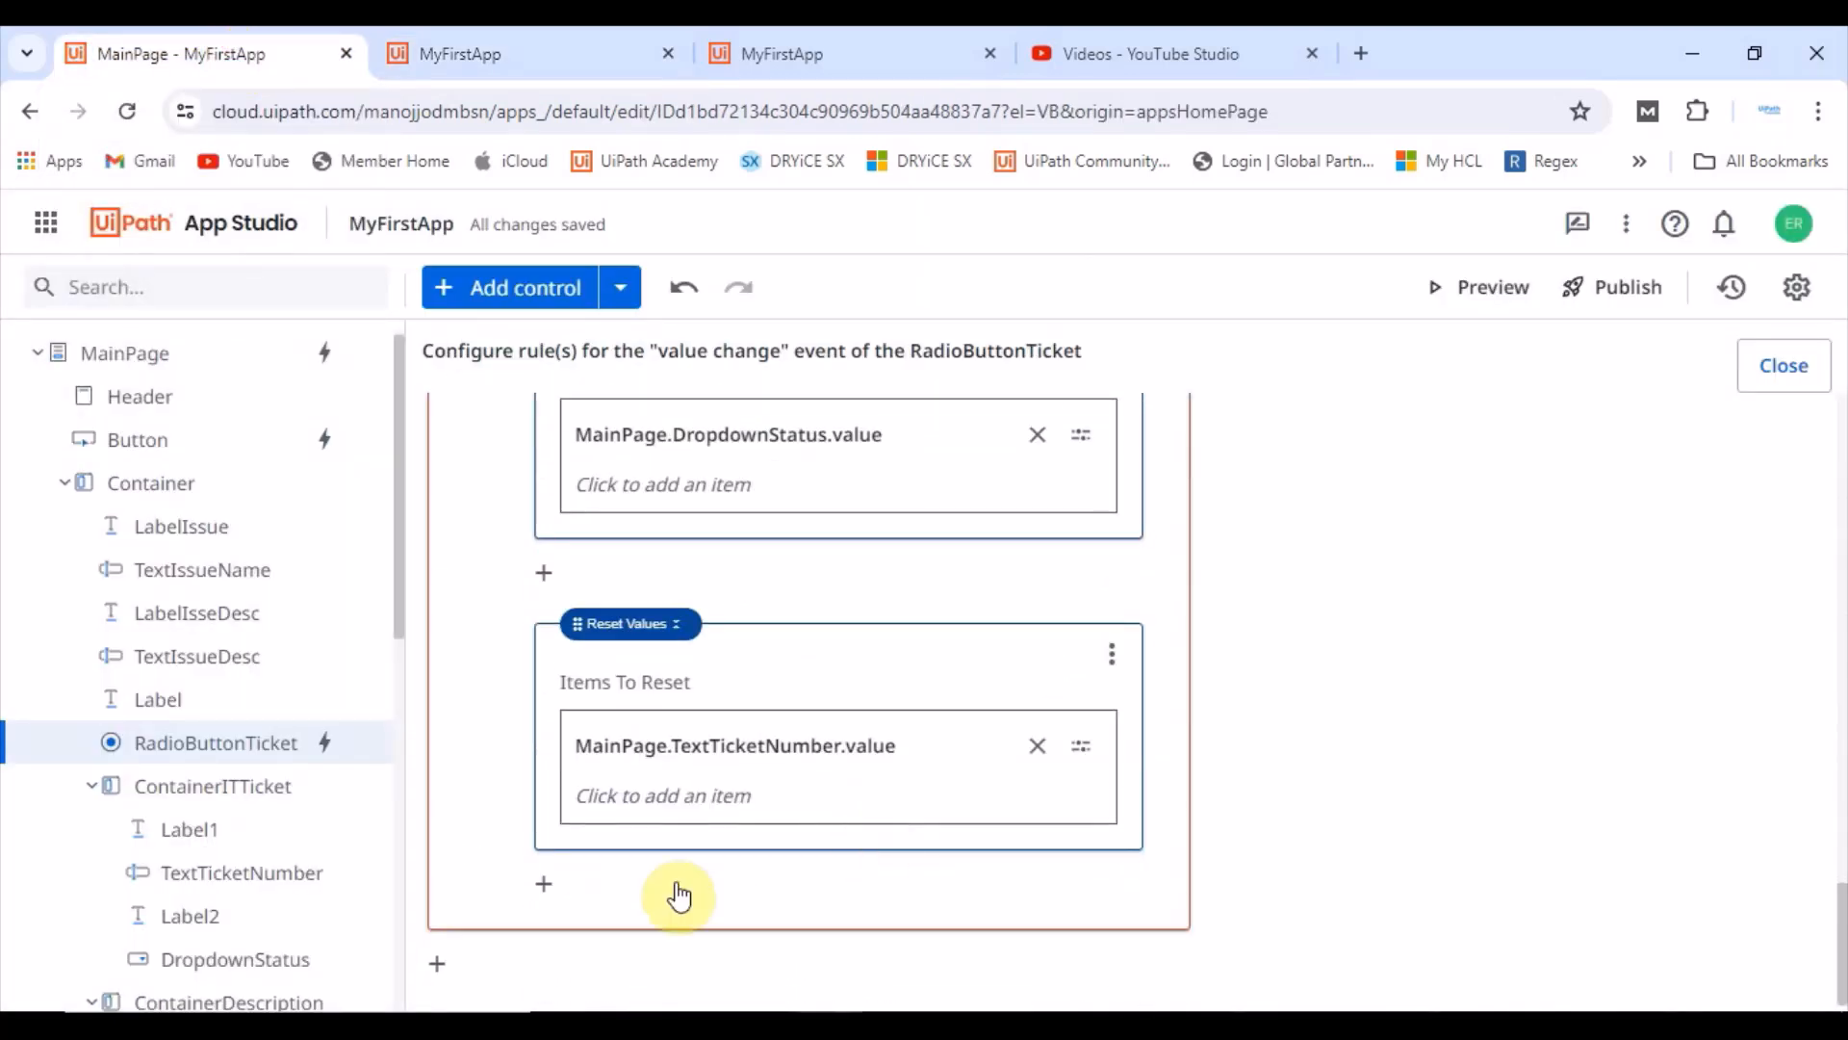
left_click(544, 883)
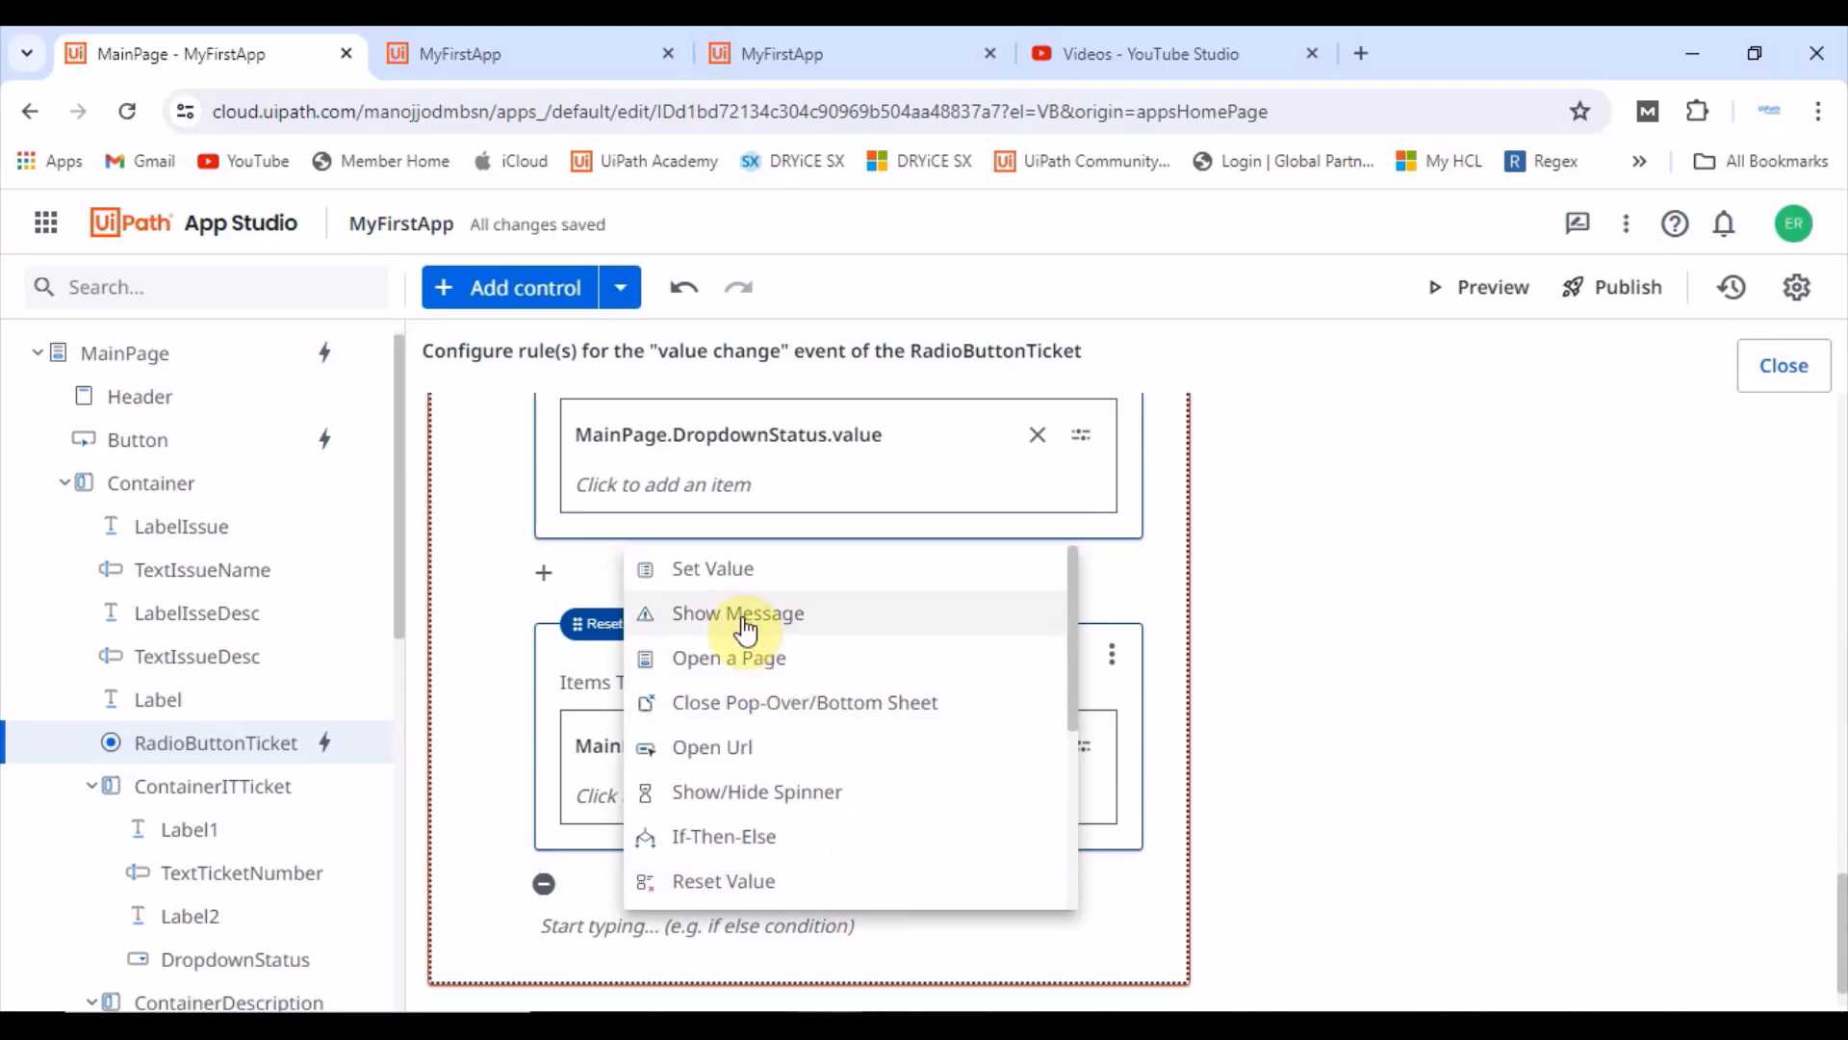
left_click(710, 570)
scroll(915, 780, "down", 3)
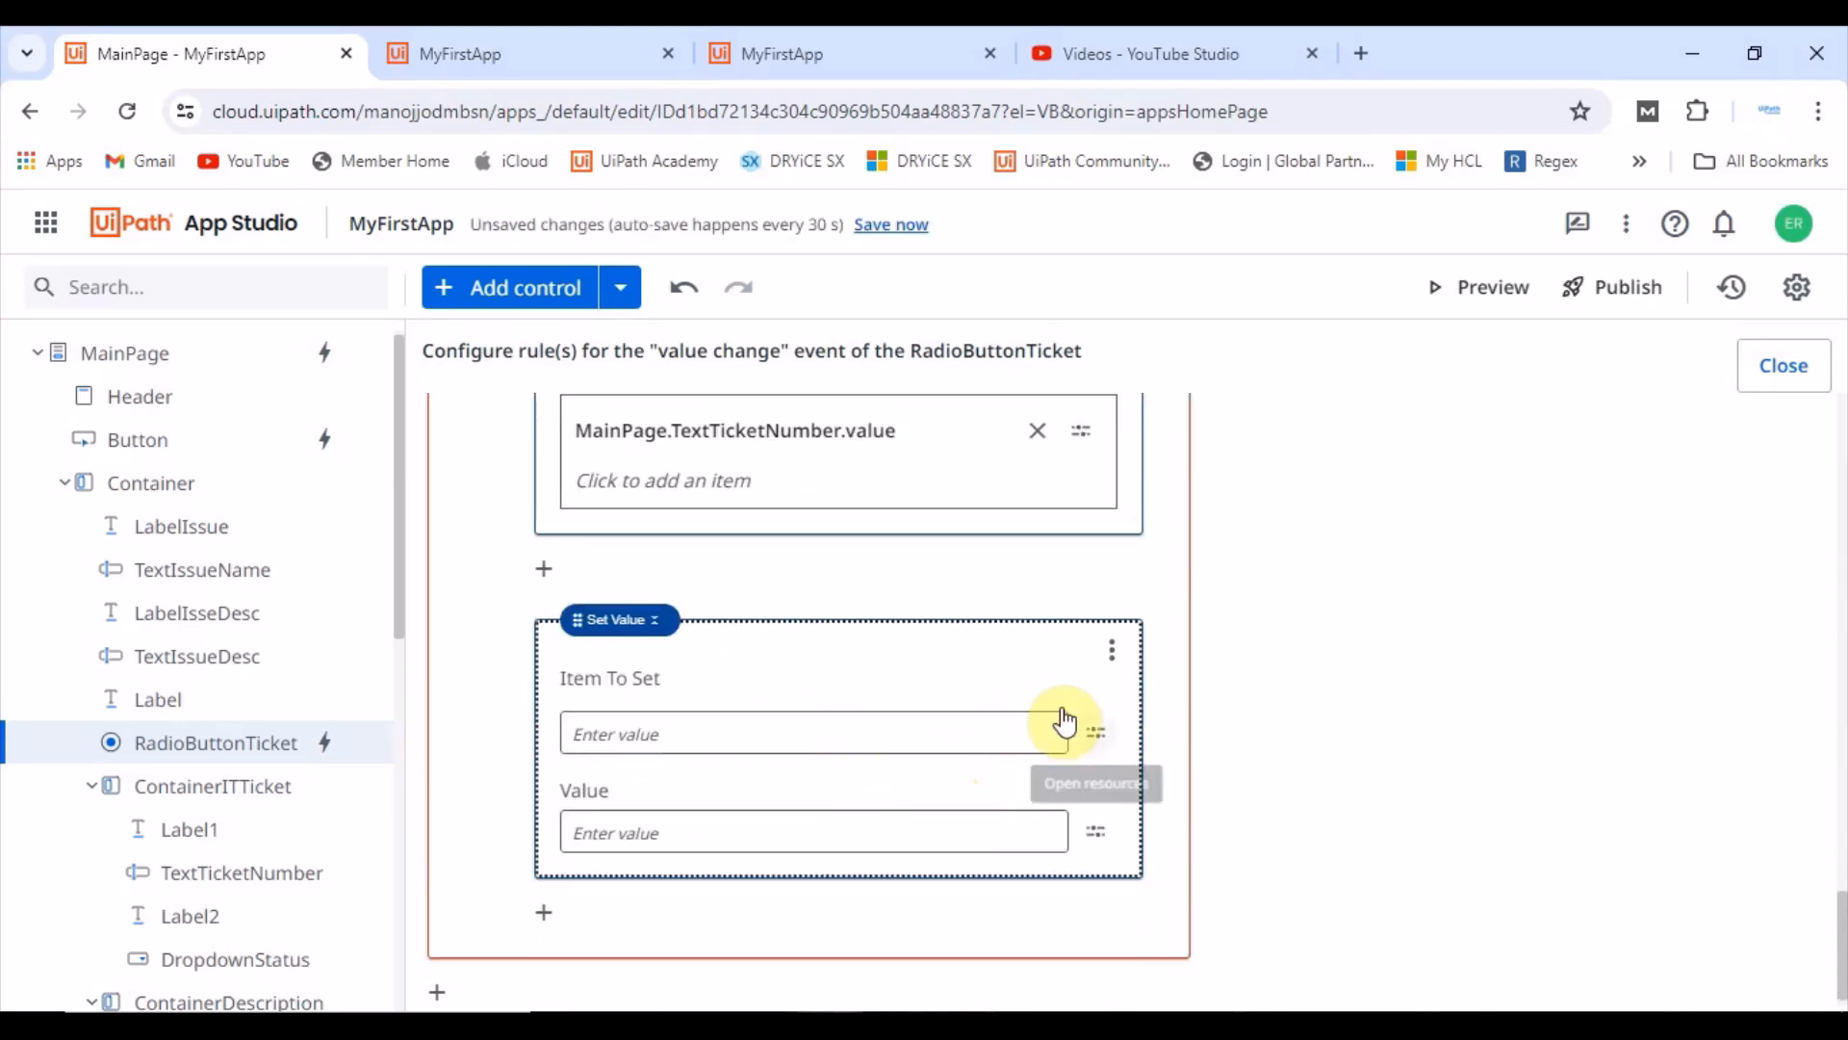
left_click(1095, 733)
left_click(1169, 507)
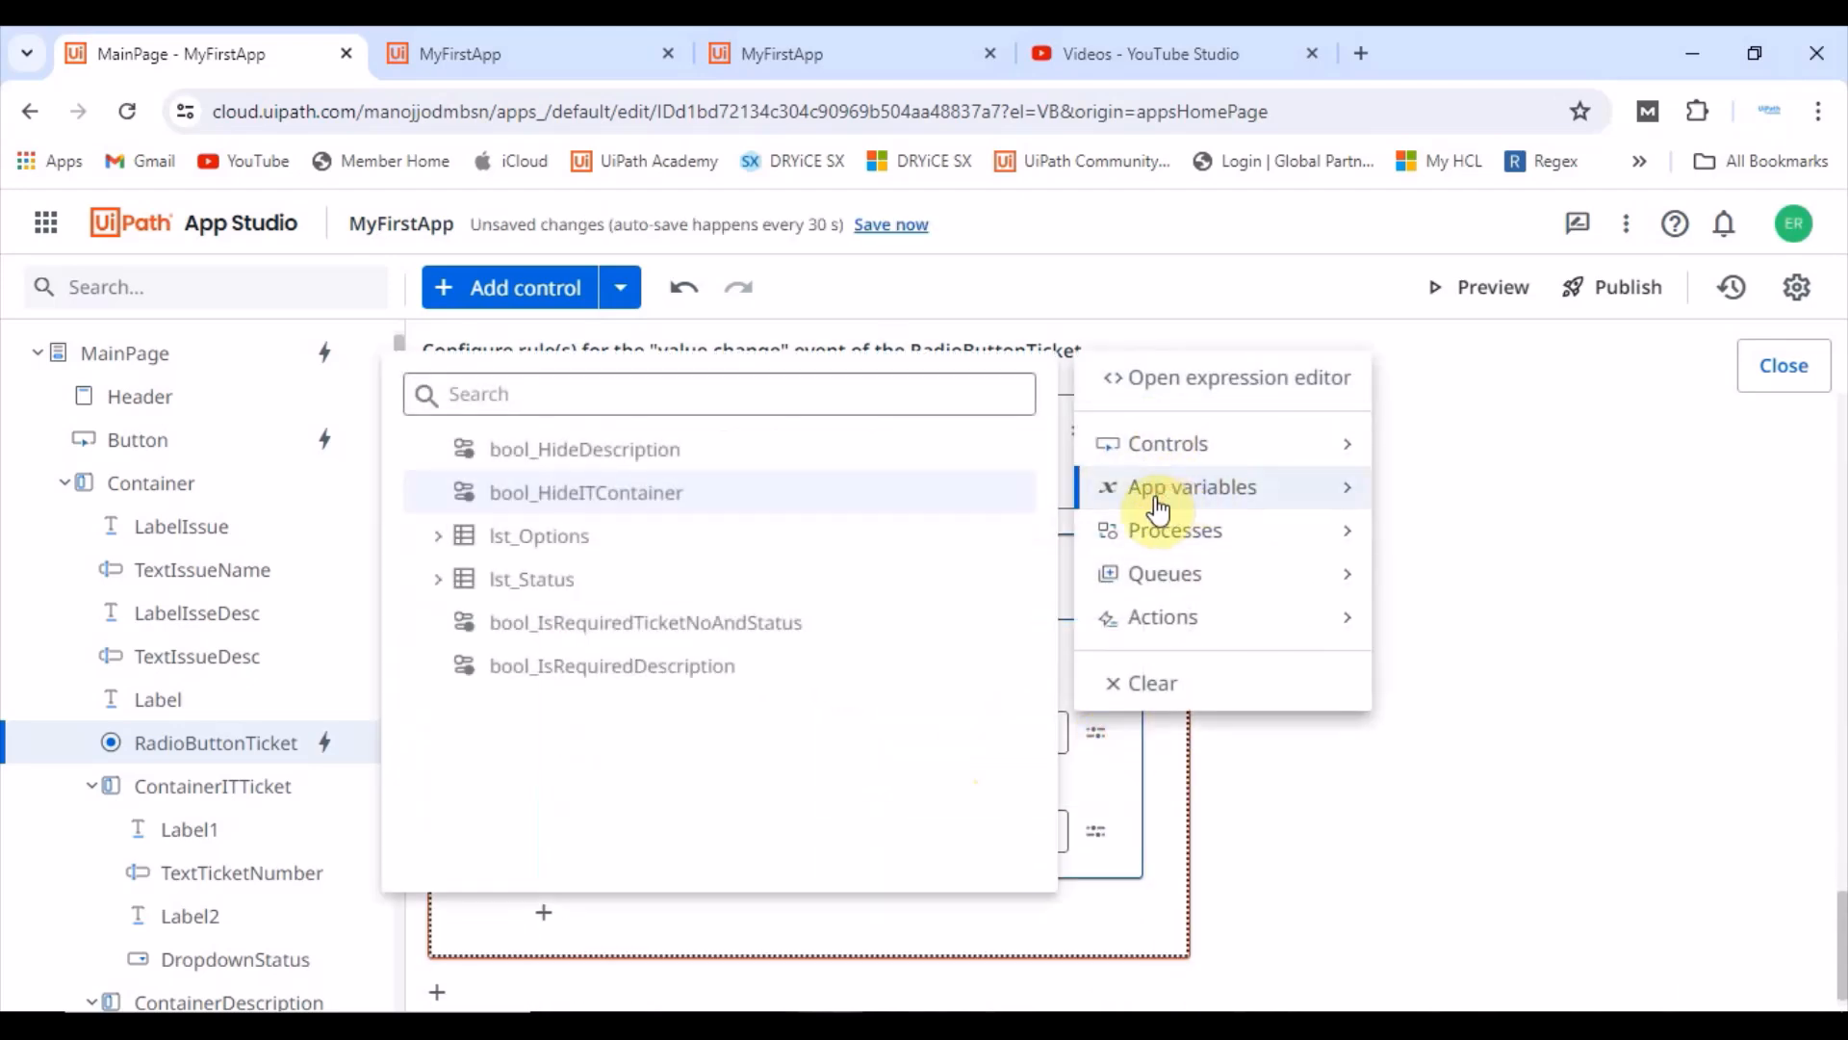
left_click(615, 623)
left_click(683, 830)
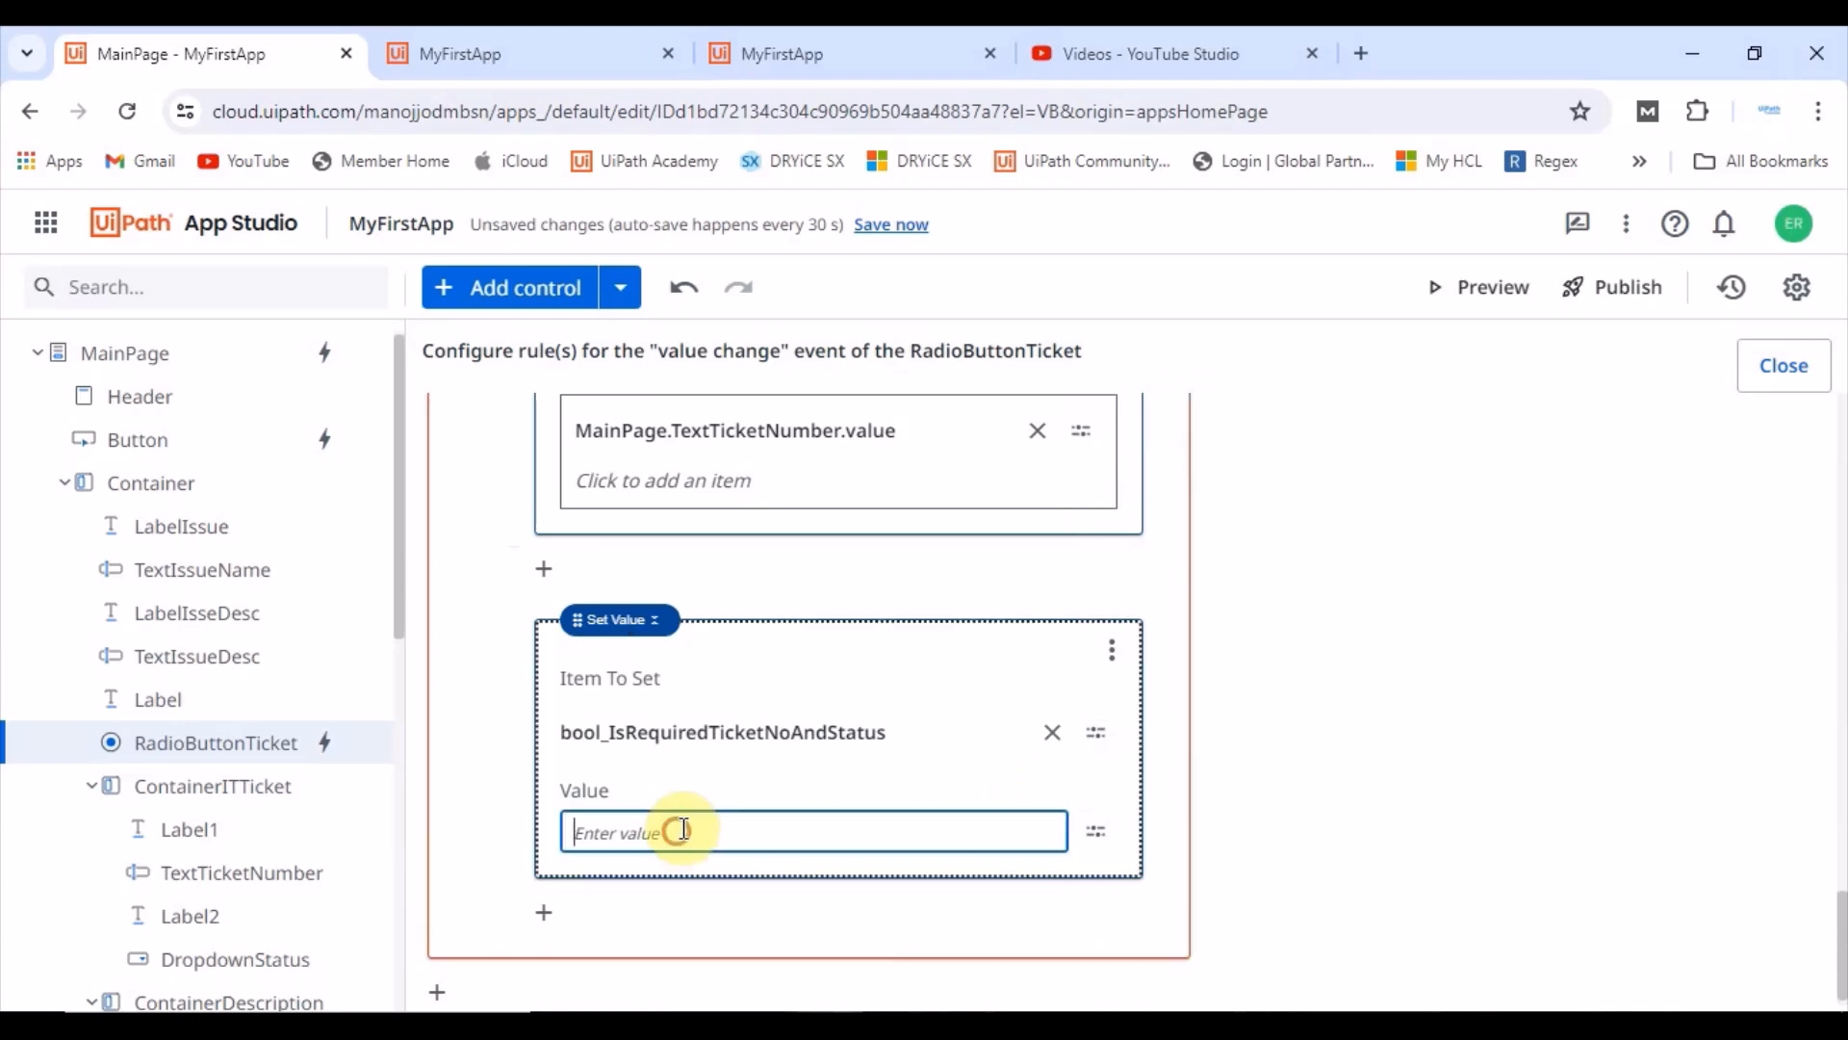
left_click(1444, 713)
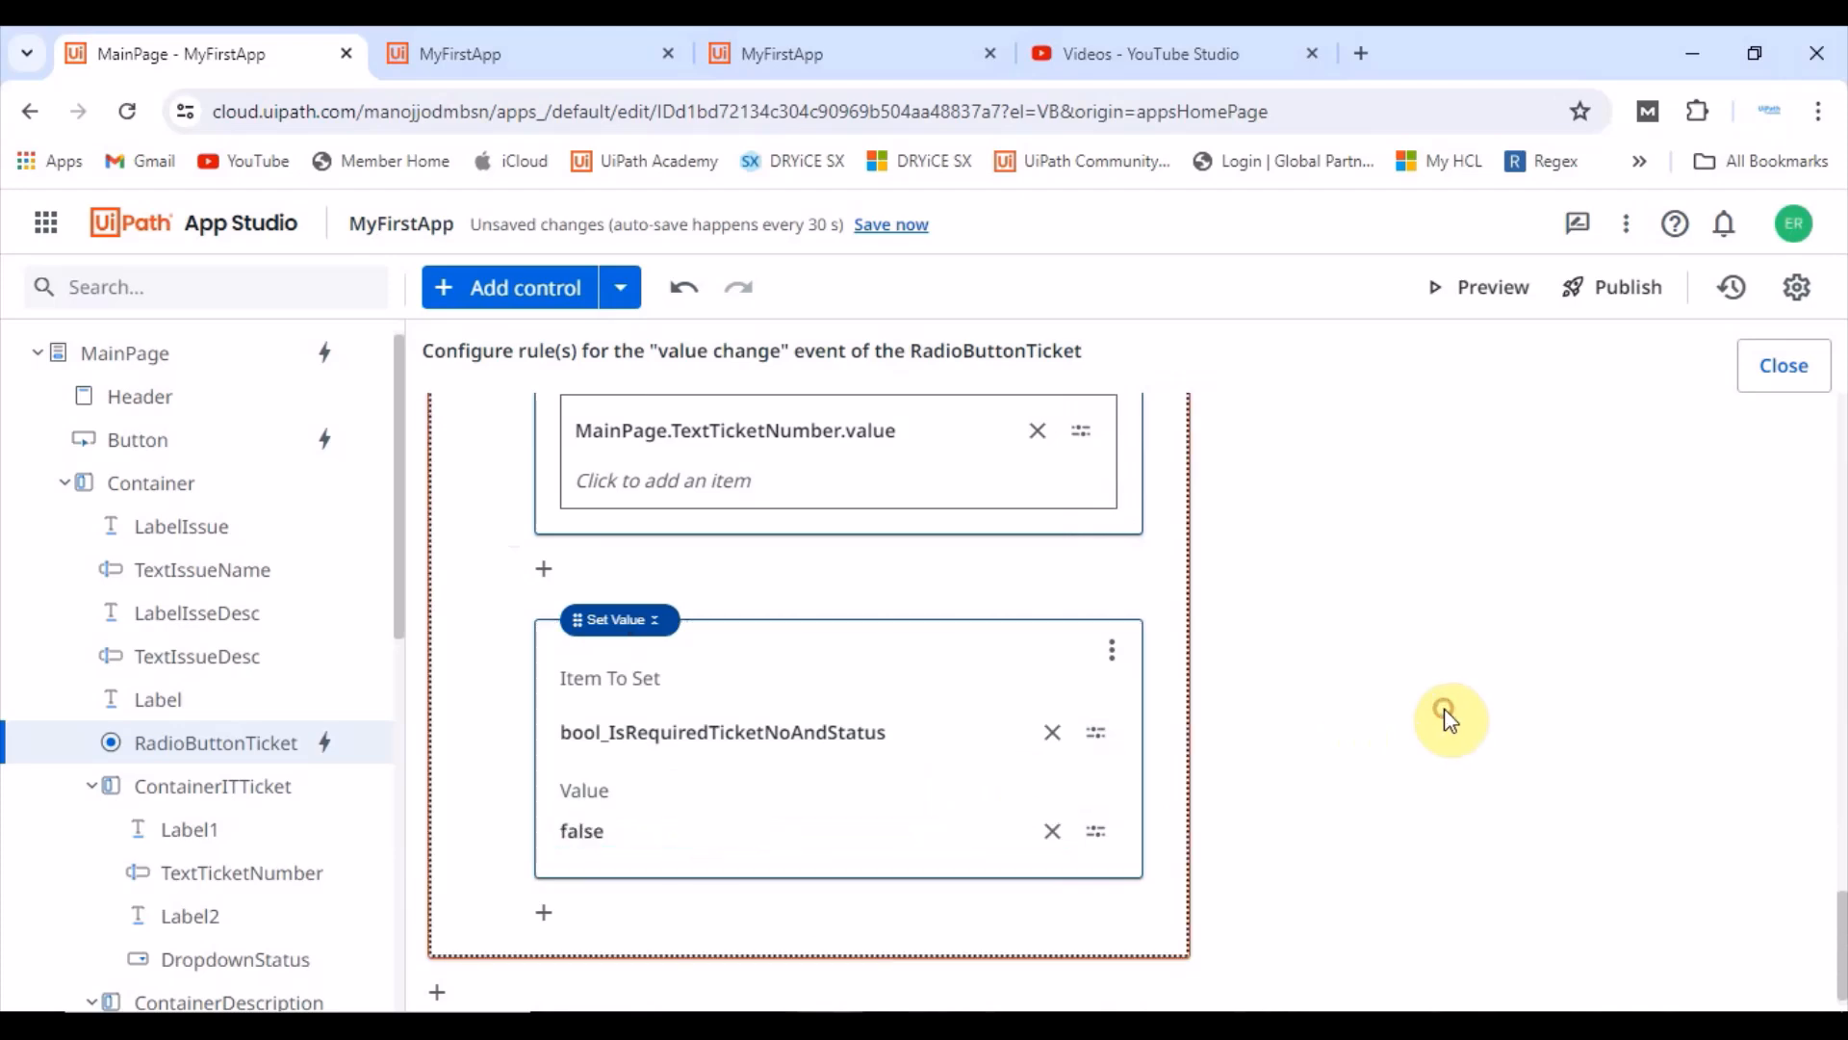
Step: Preview the app and submit the empty form to test the required-field validation
left_click(1483, 287)
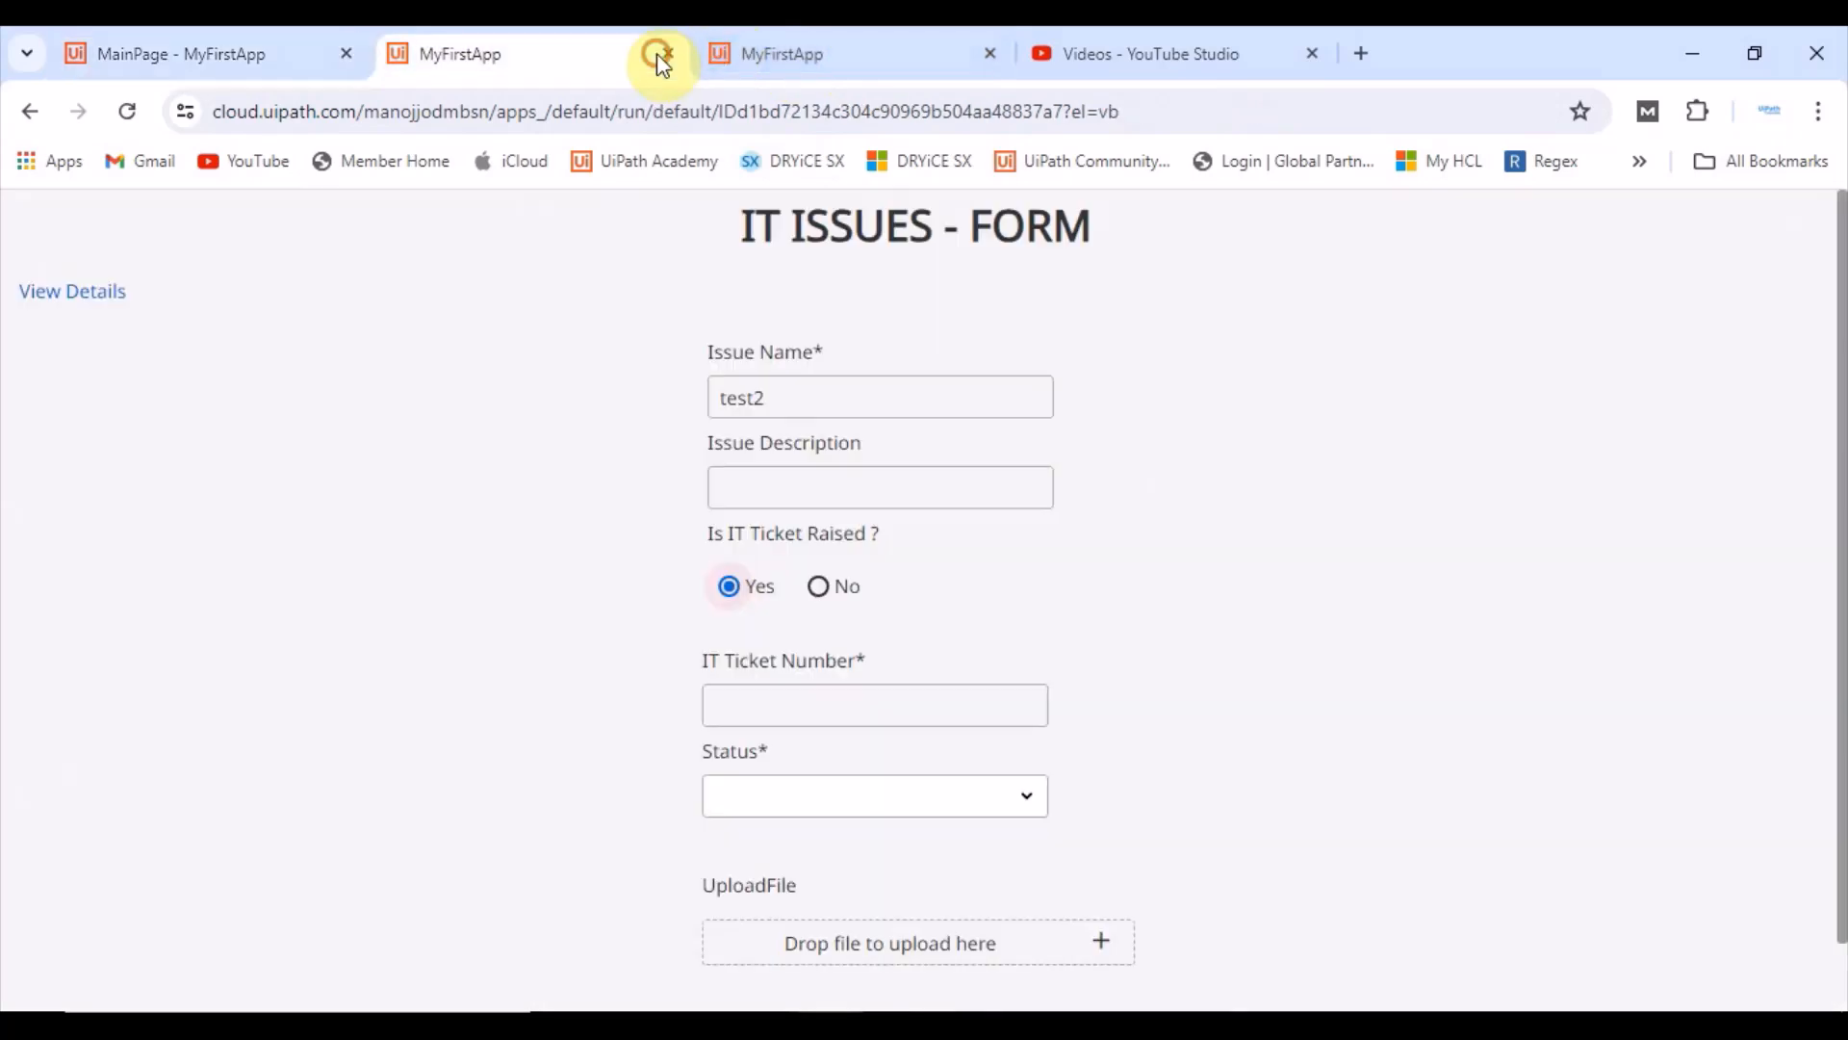
left_click(672, 58)
left_click(673, 58)
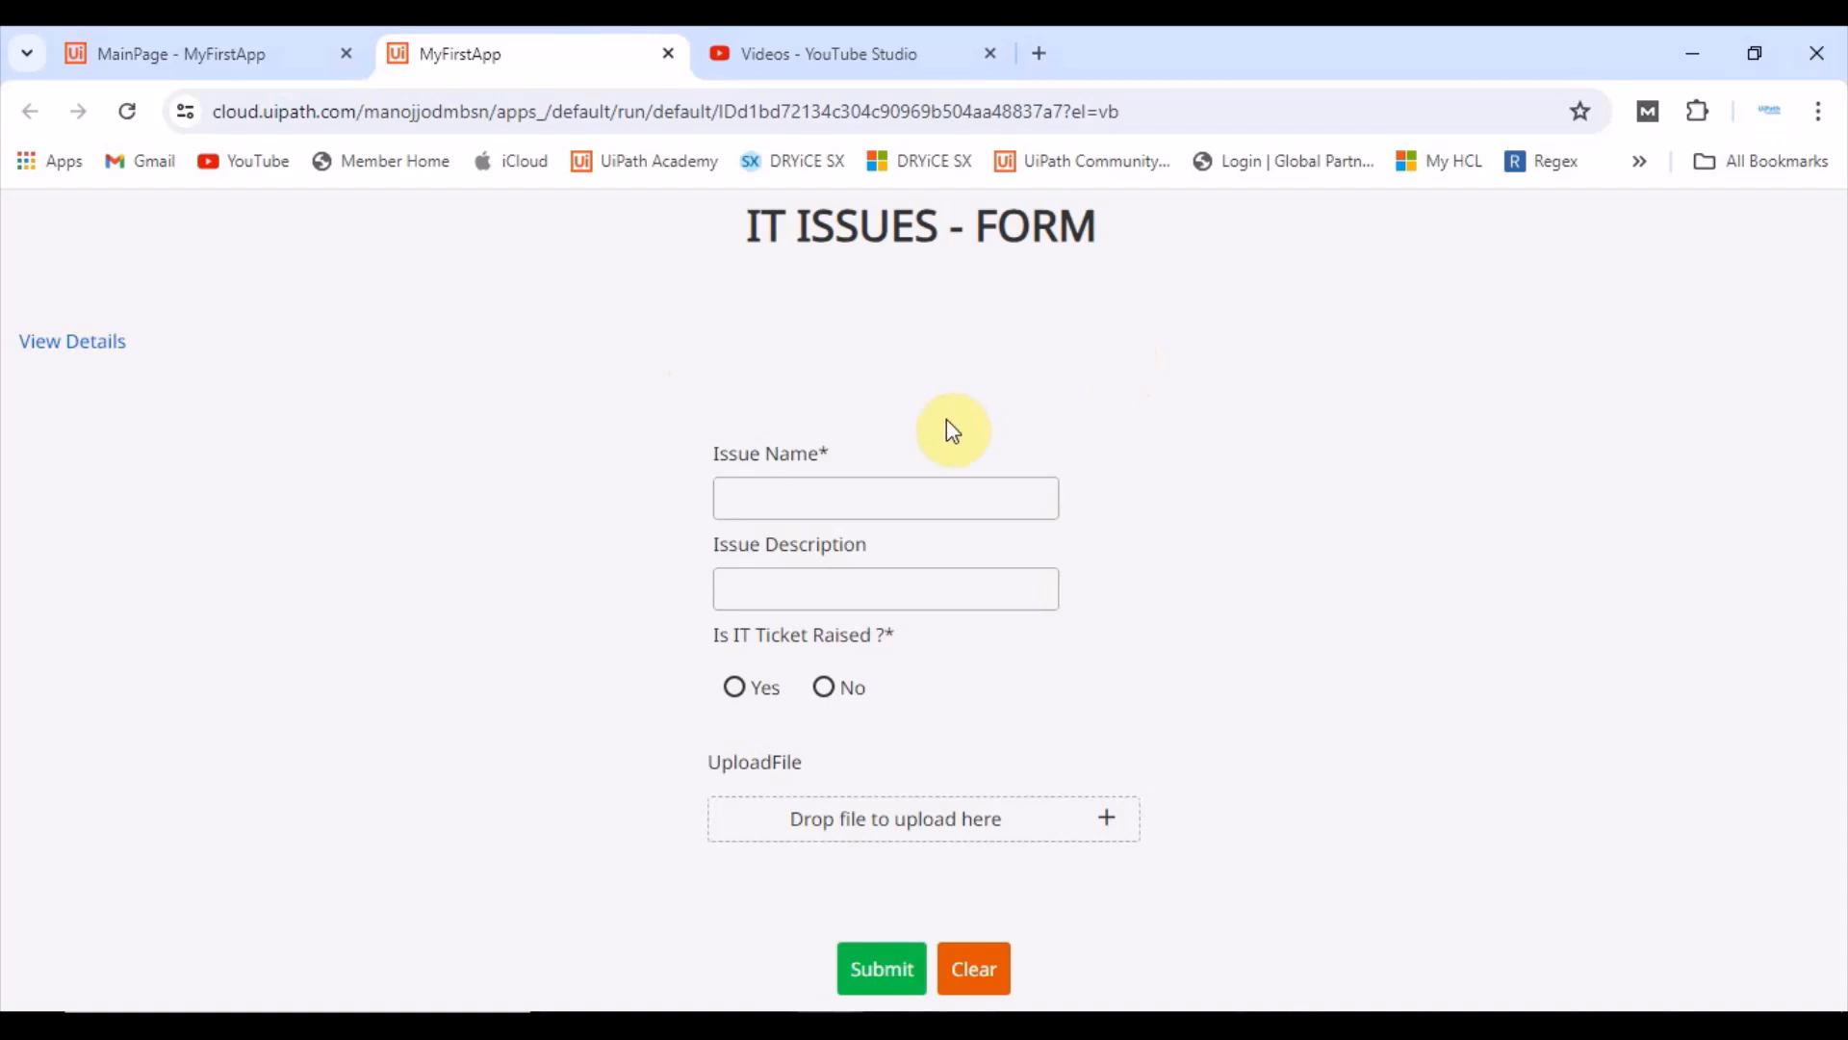
left_click(874, 974)
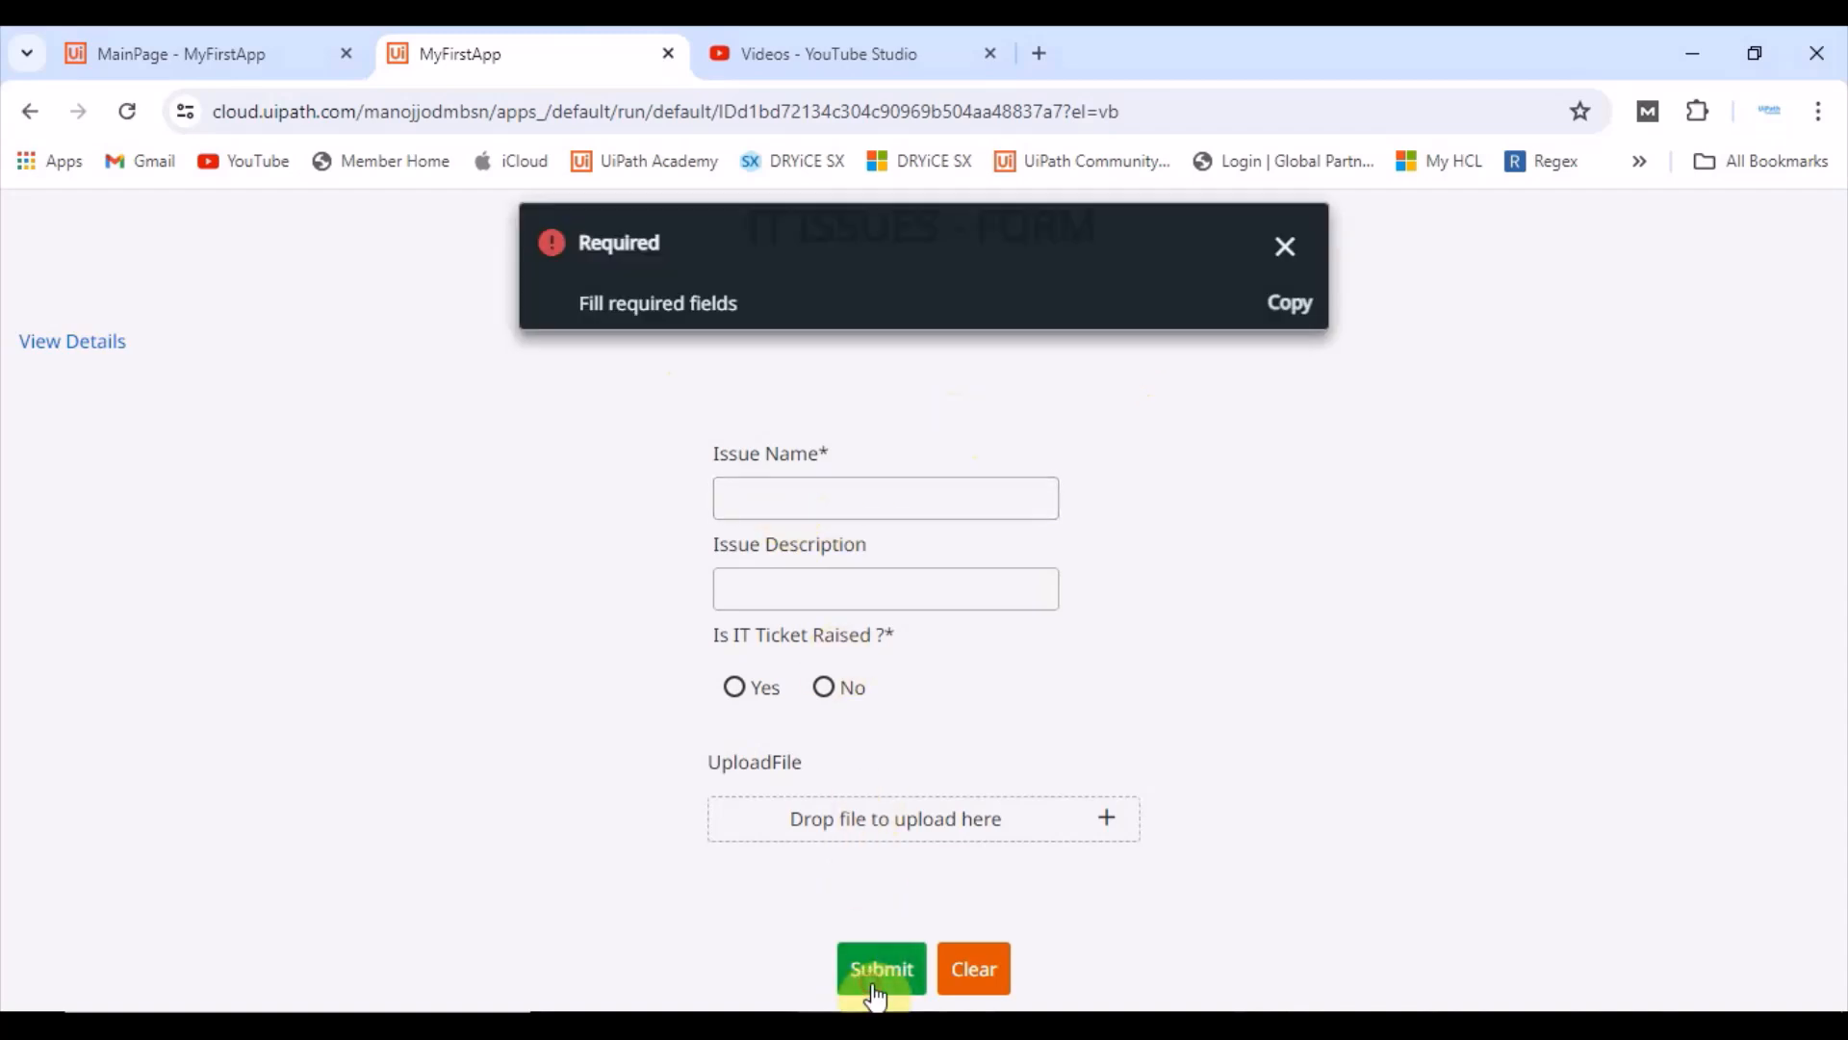
left_click(1280, 242)
Step: Open the Submit button's click event rules and review the Show Message action in the Else branch
left_click(183, 53)
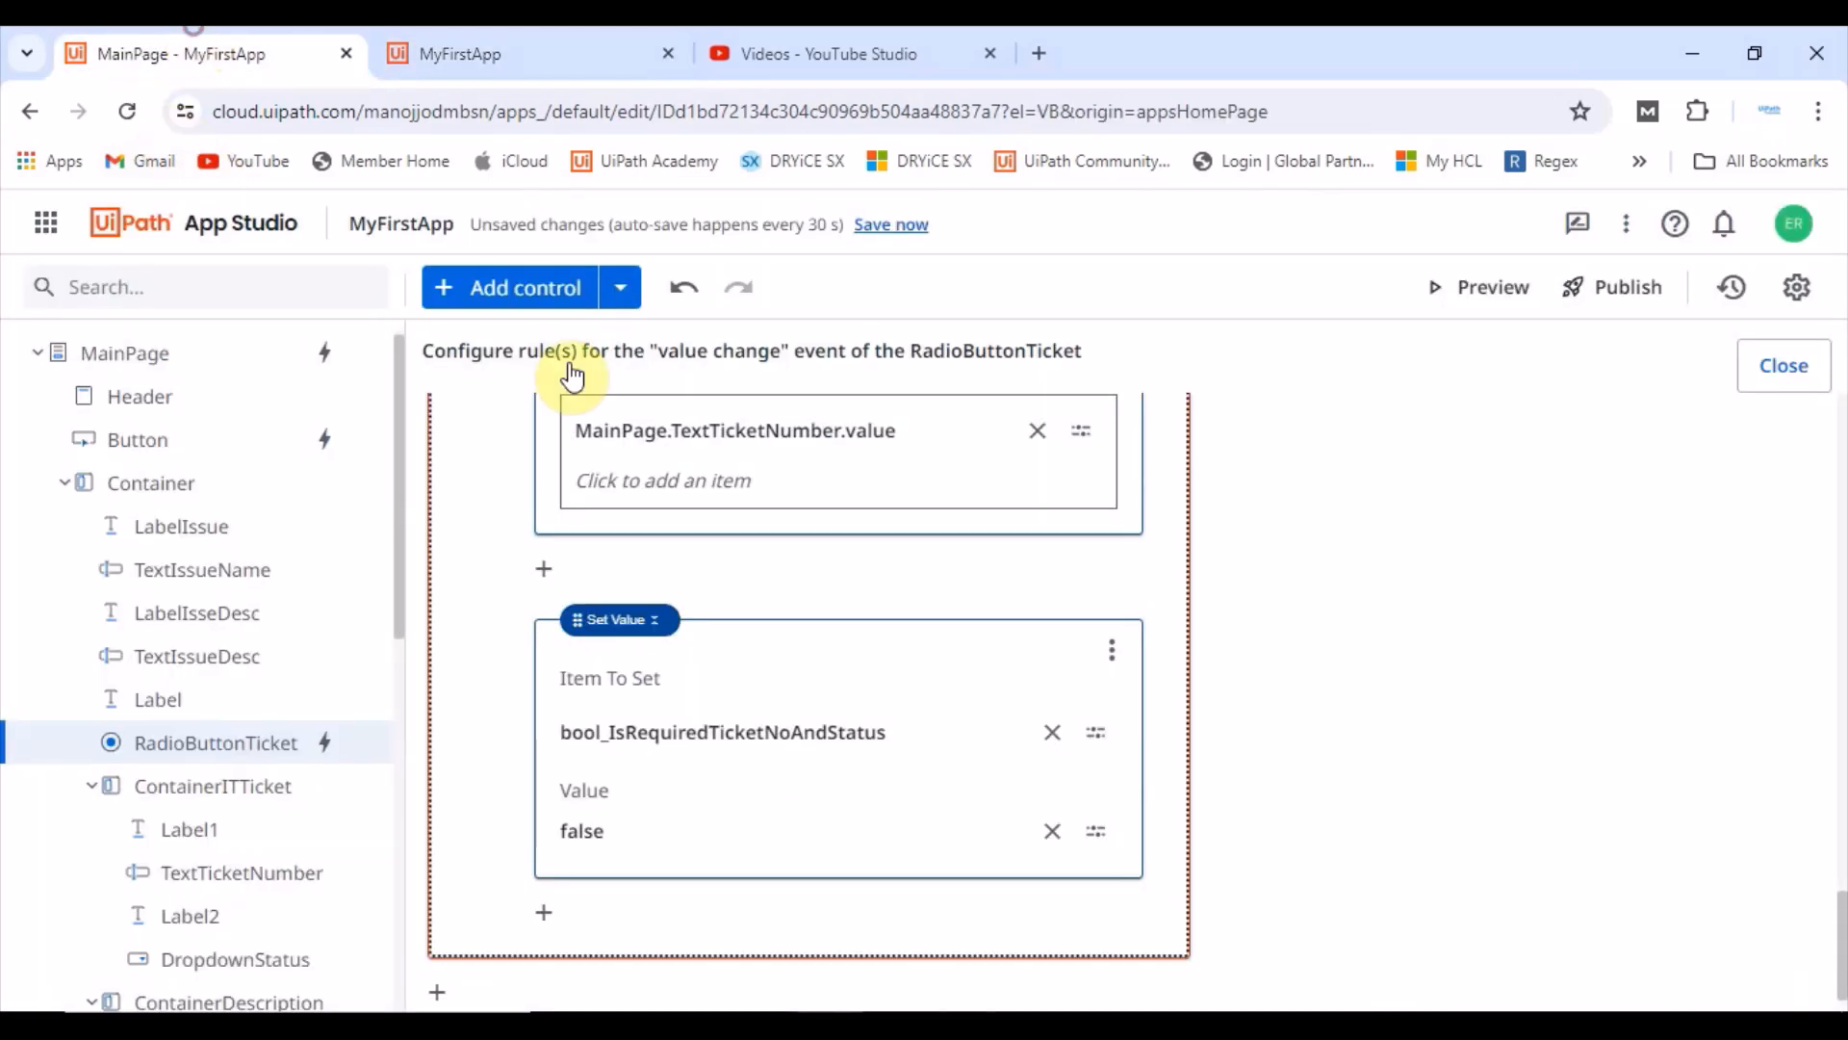
scroll(917, 813, "down", 1)
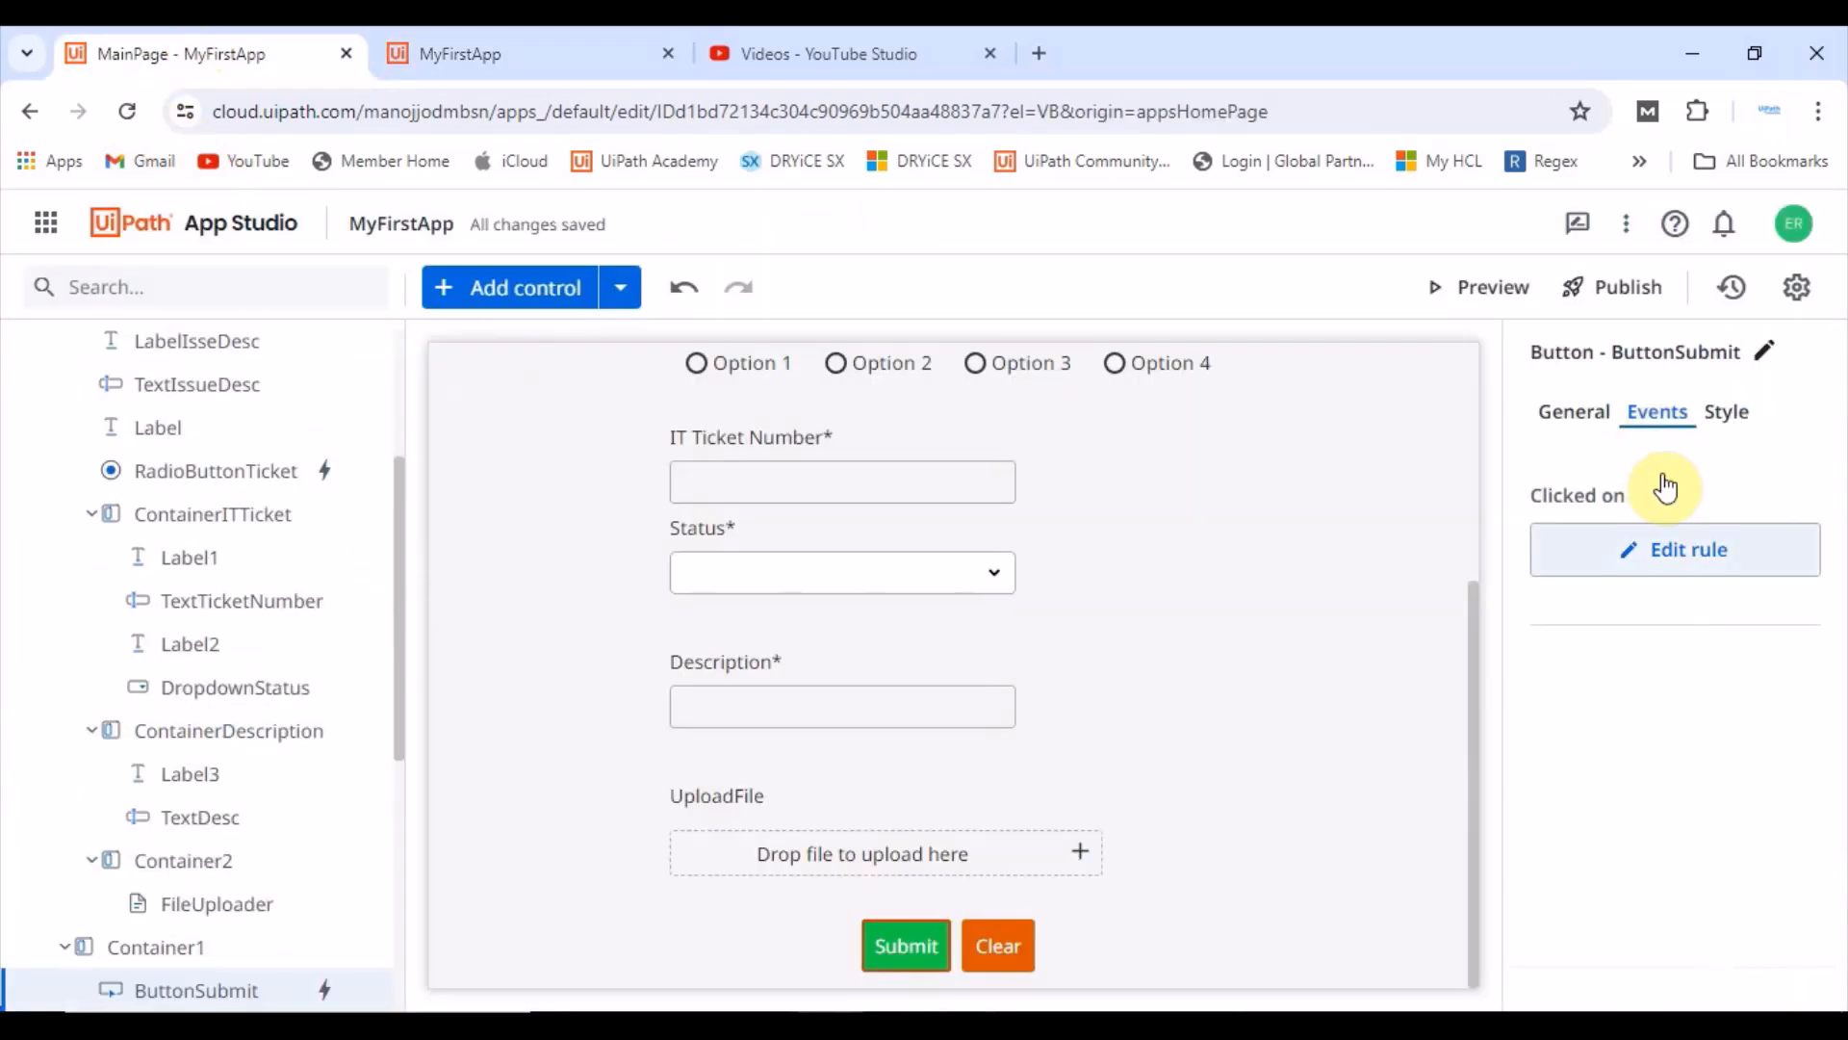
left_click(1648, 549)
scroll(1285, 778, "down", 12)
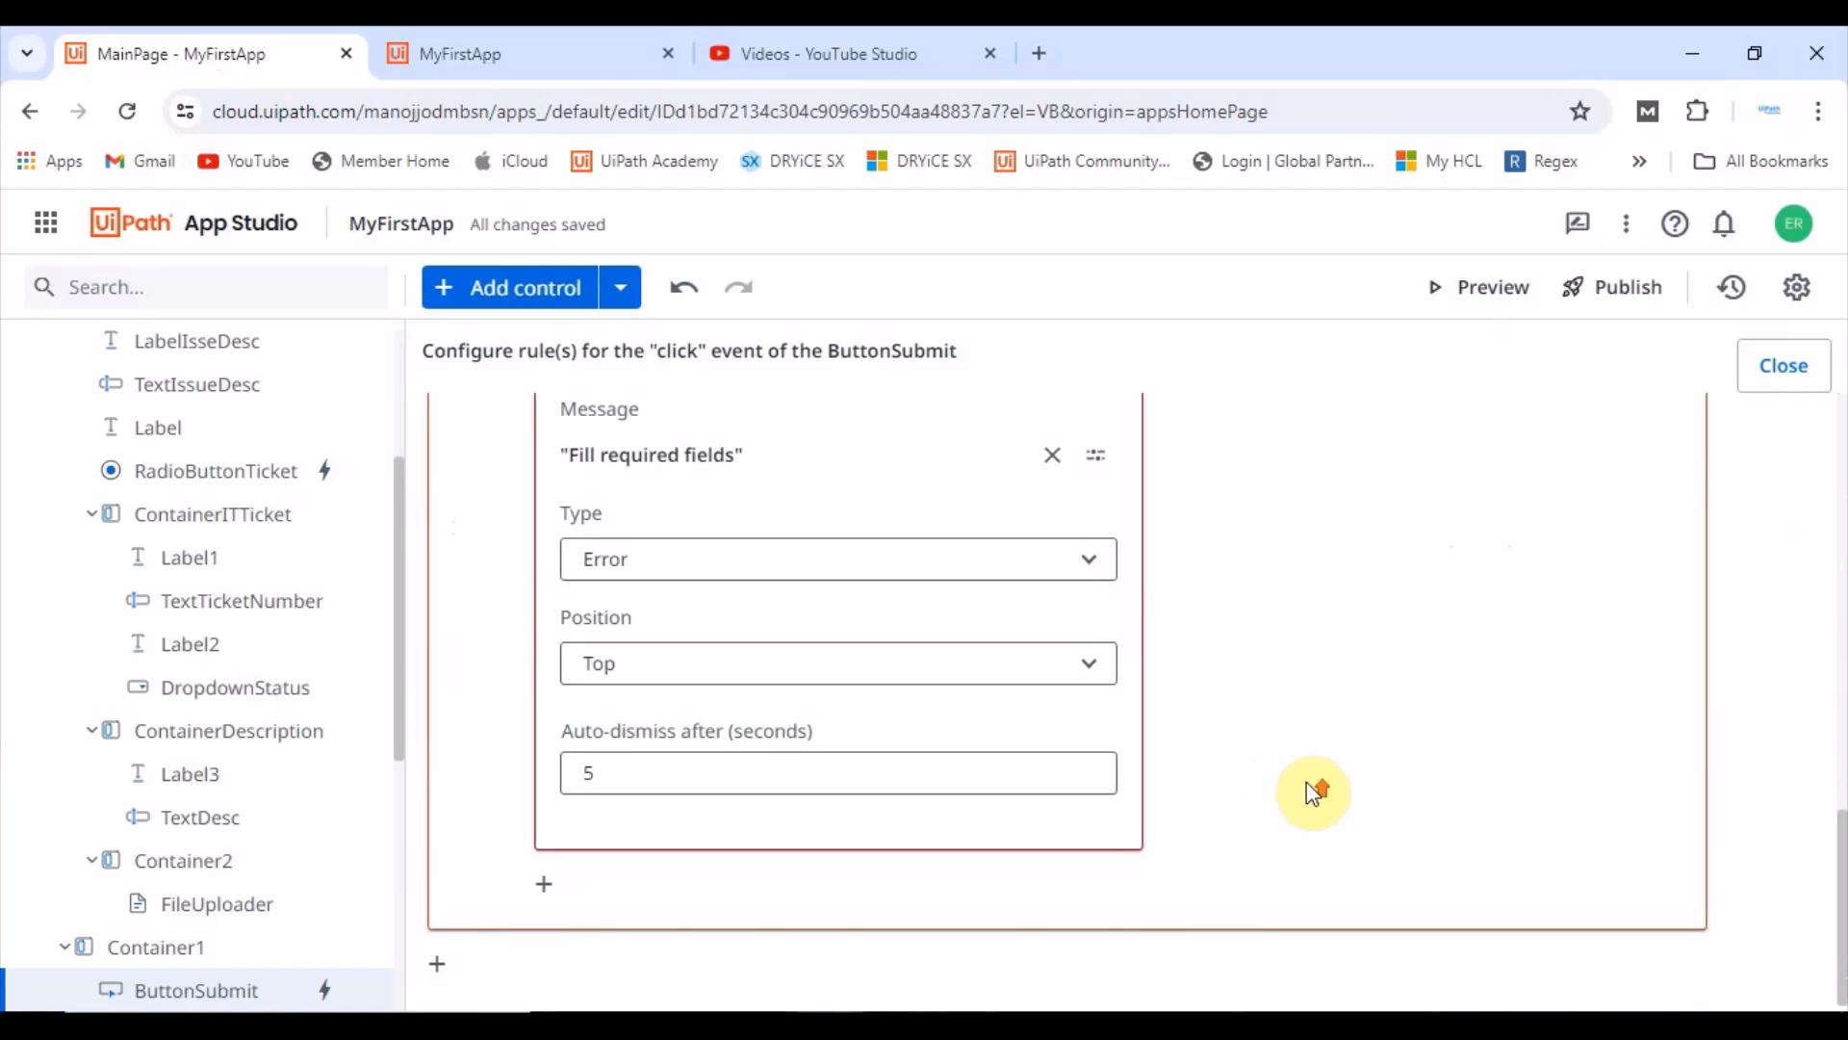
scroll(1307, 782, "up", 5)
scroll(1307, 782, "down", 4)
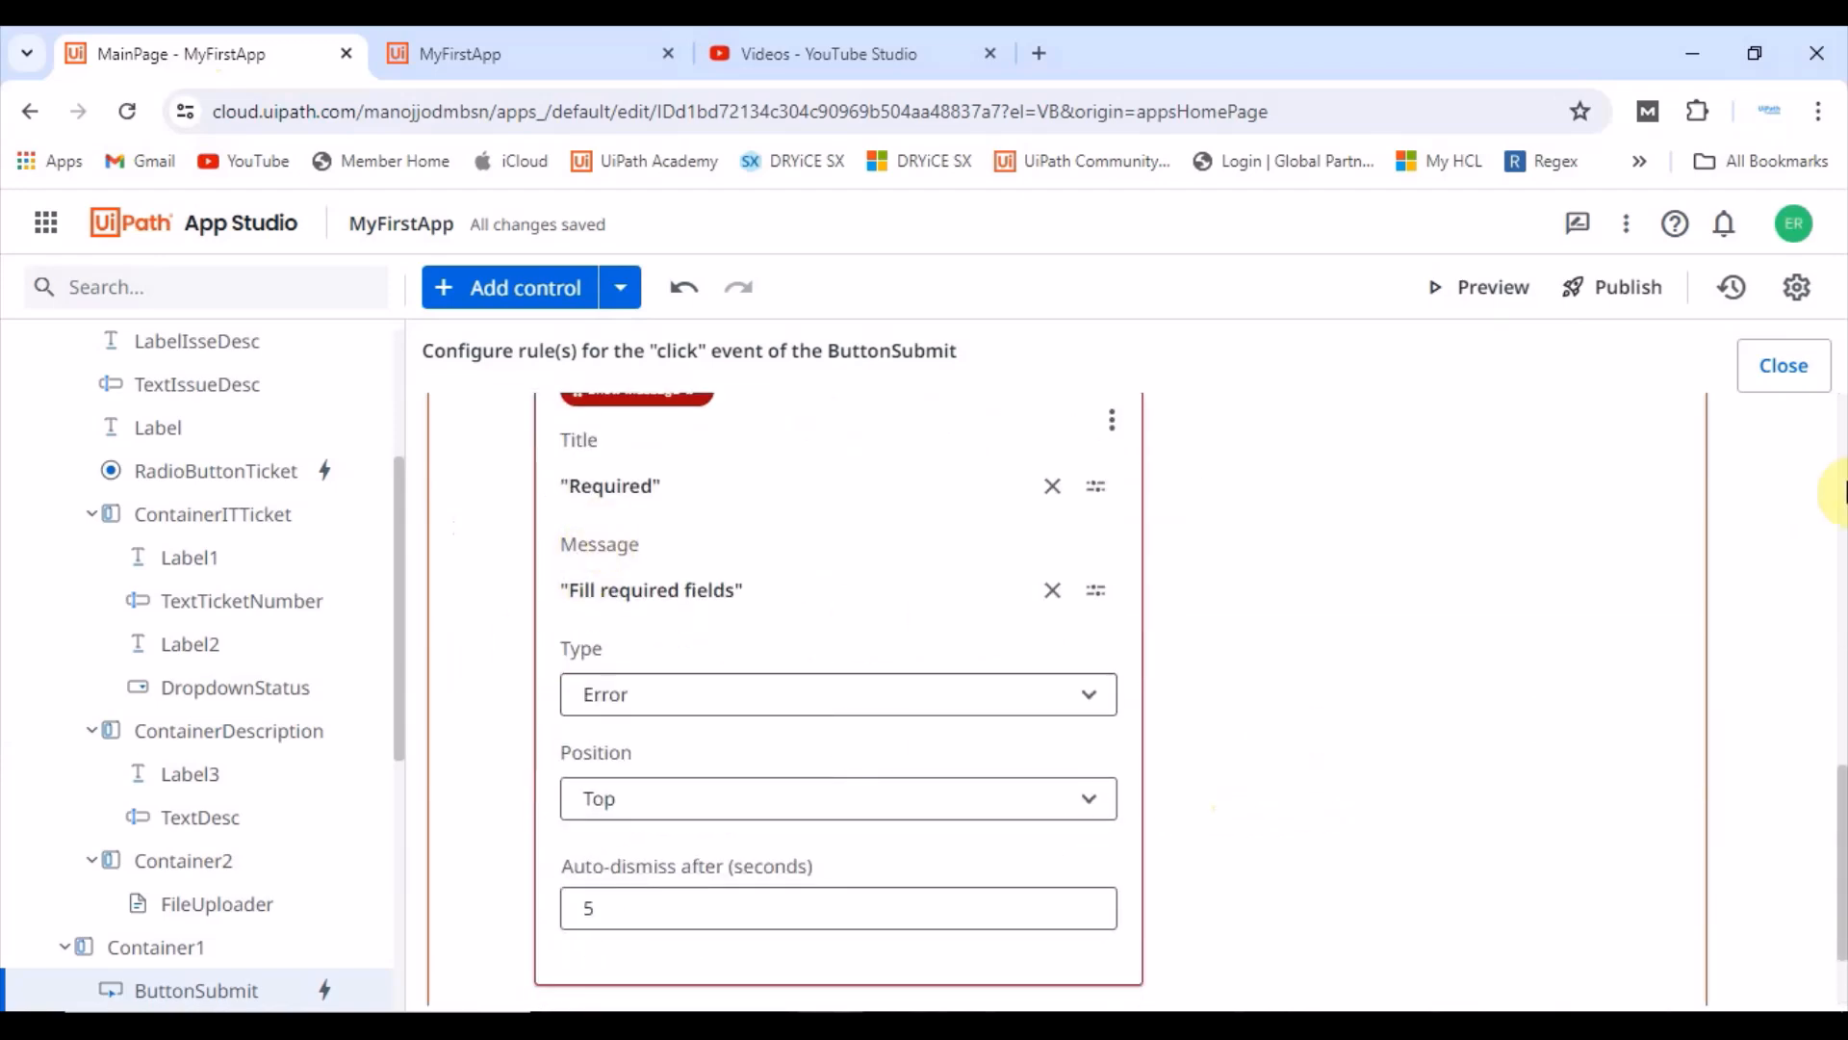
scroll(1659, 536, "up", 3)
Step: Disable and re-enable the Show Message action in the Else branch of the Submit rules
left_click(1112, 735)
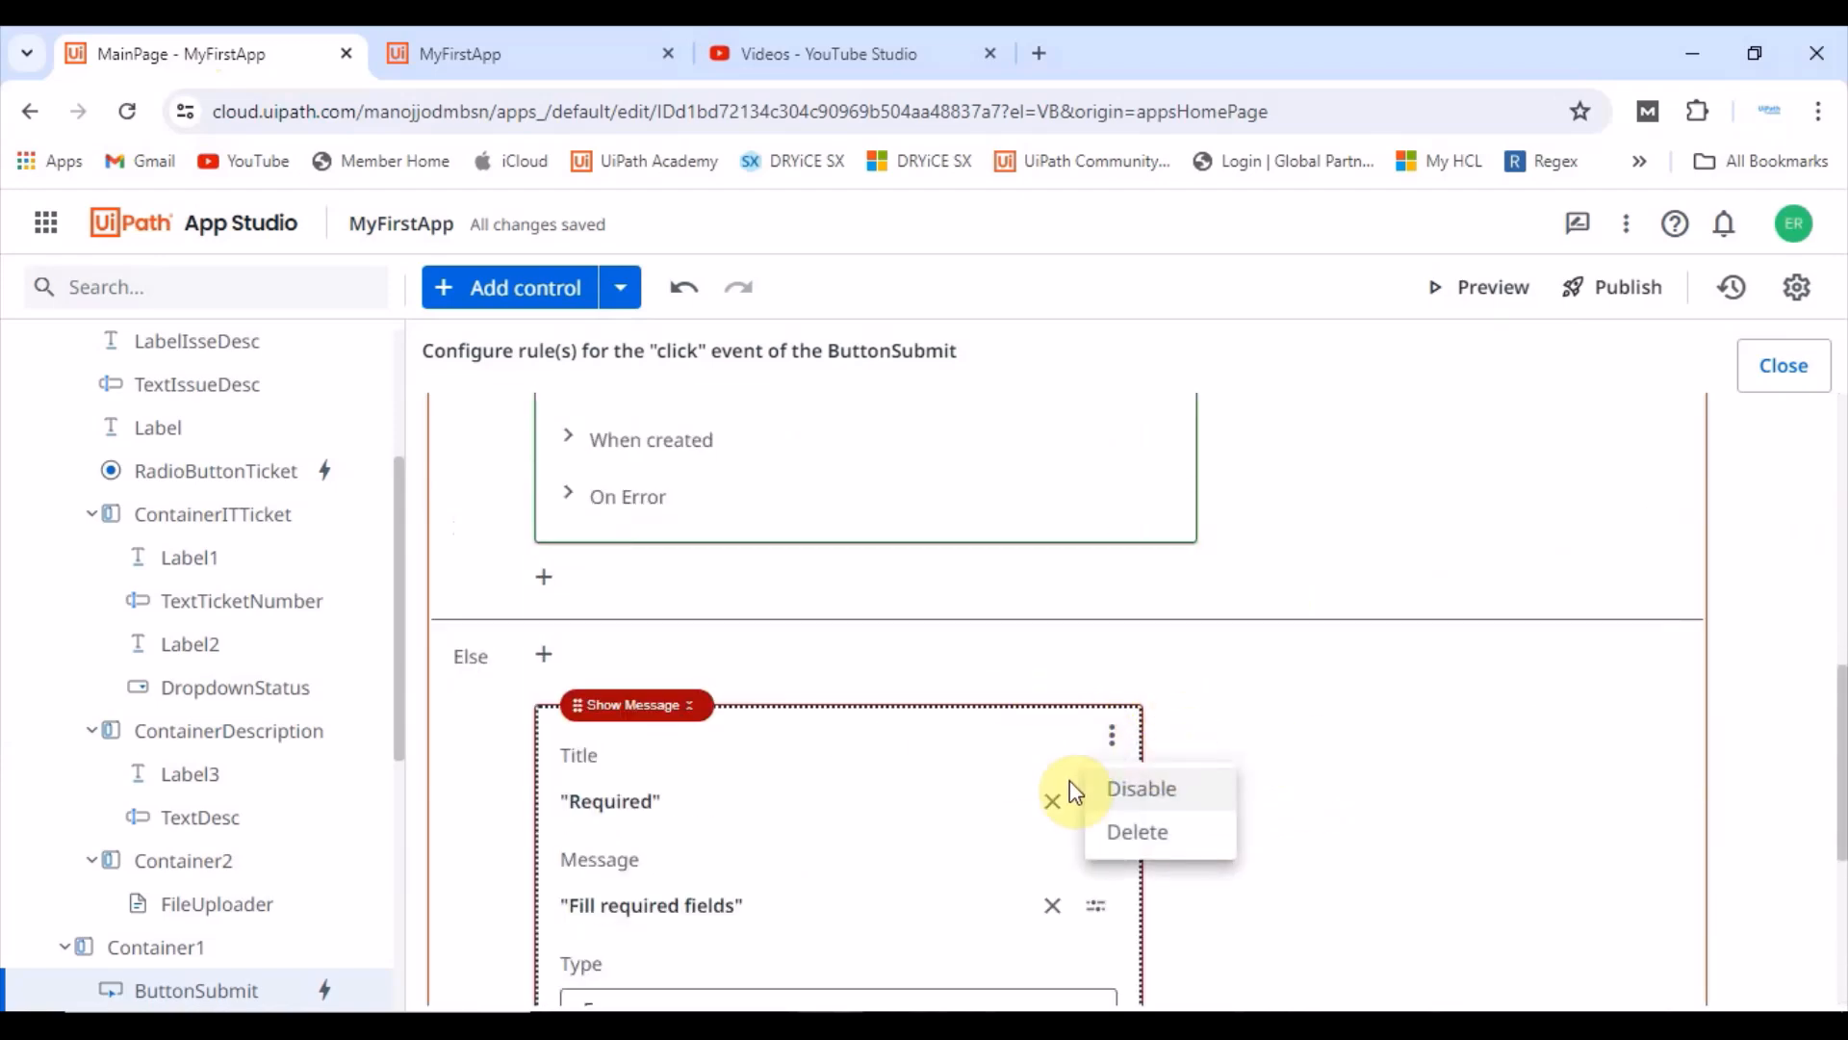
left_click(1148, 799)
scroll(1347, 761, "up", 1)
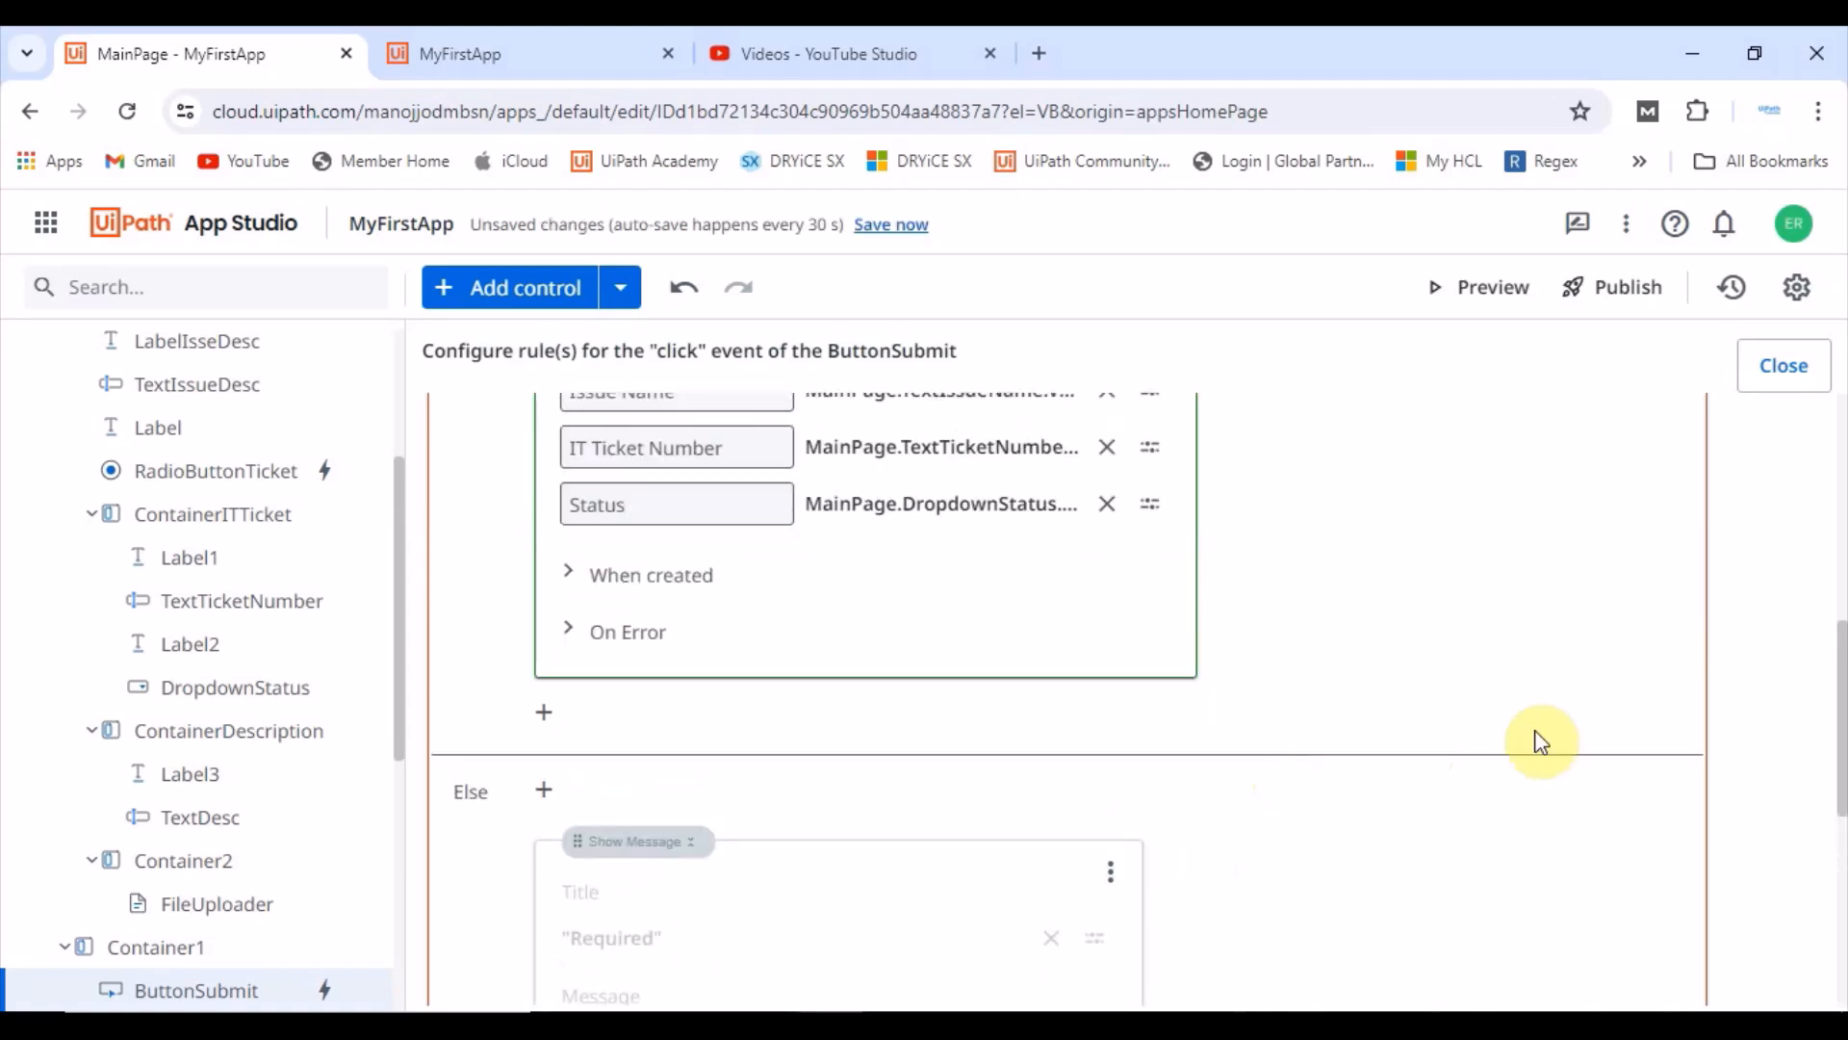
scroll(660, 540, "up", 7)
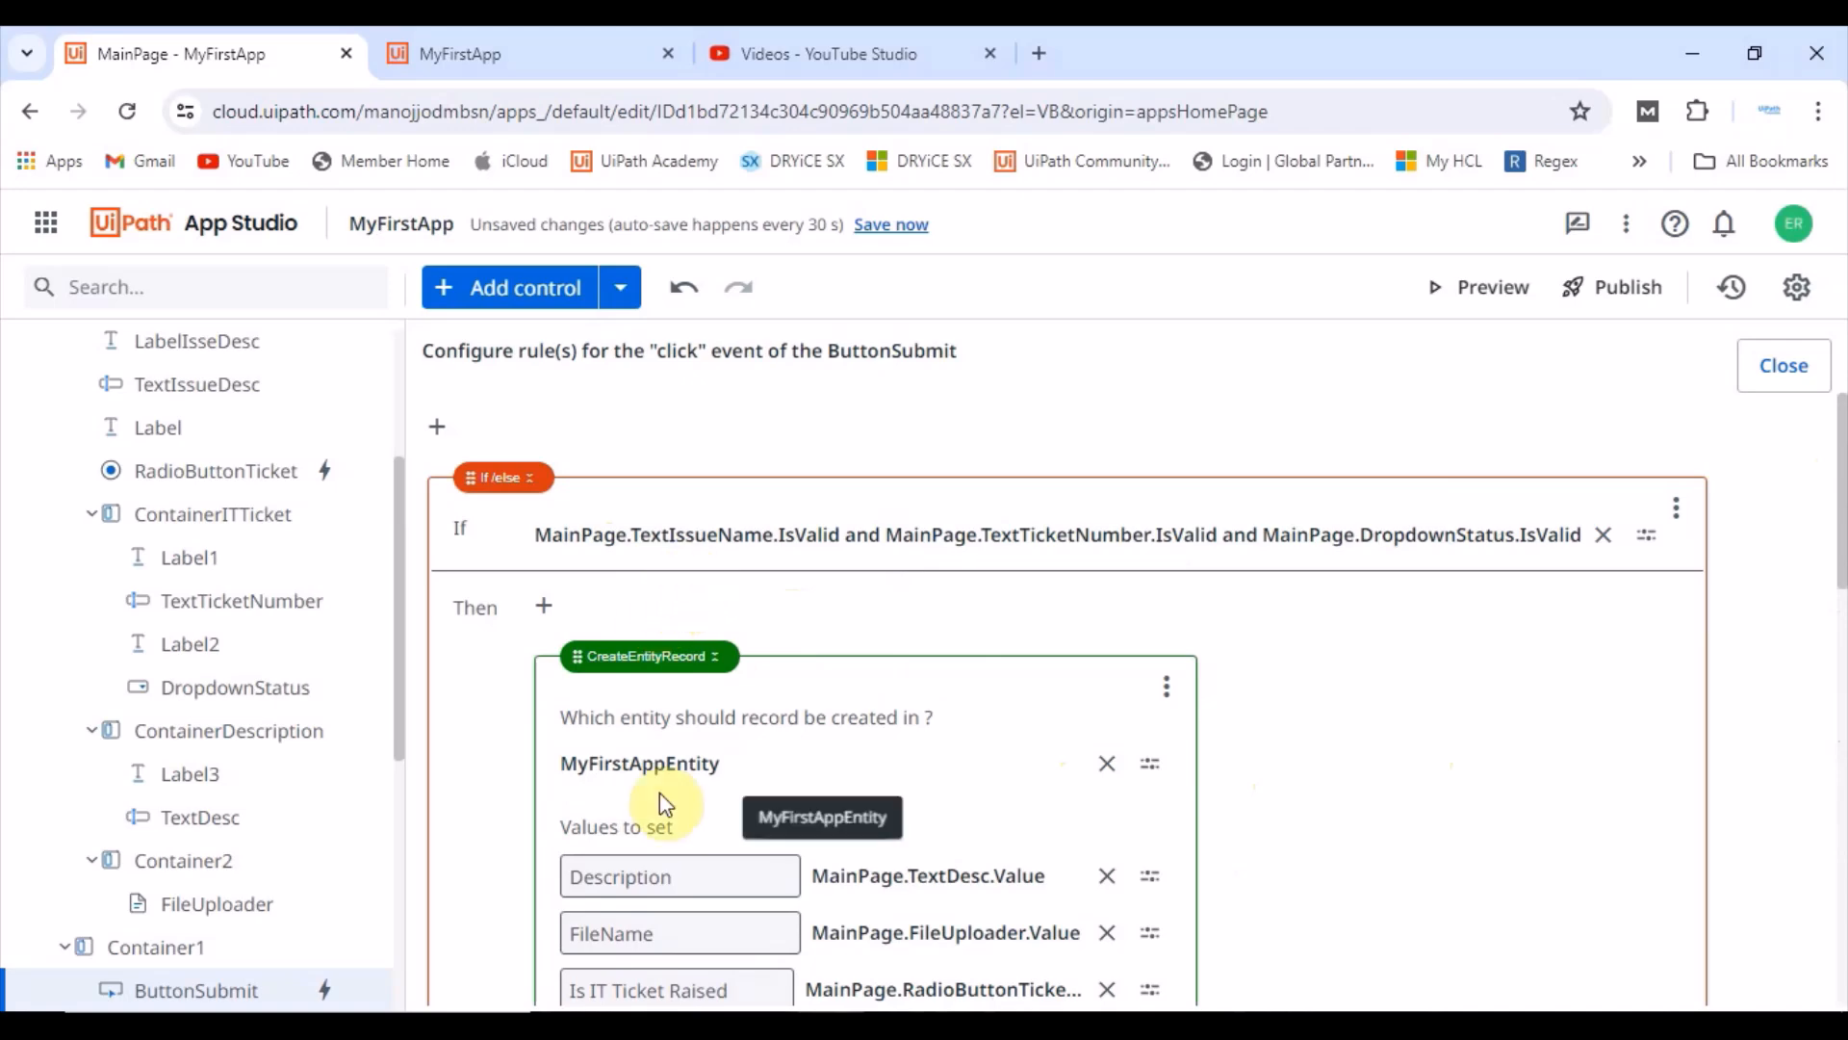
scroll(760, 799, "down", 2)
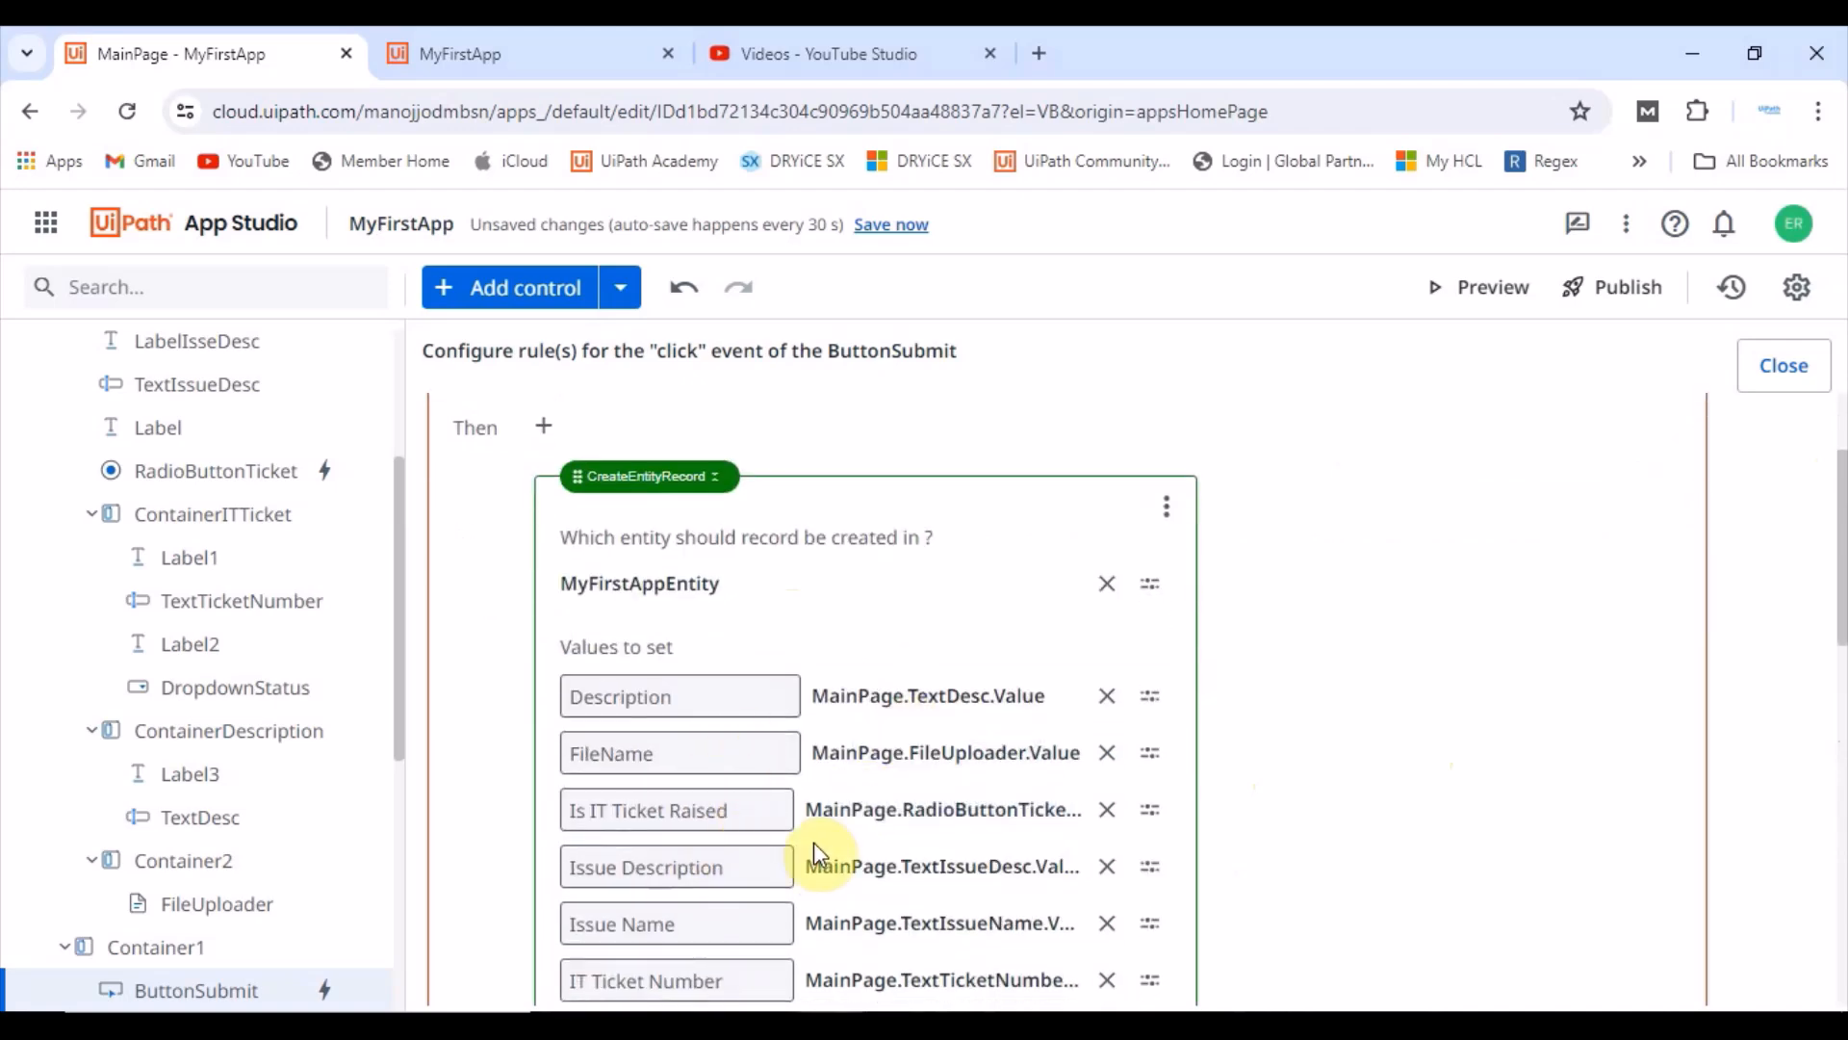
scroll(813, 841, "down", 8)
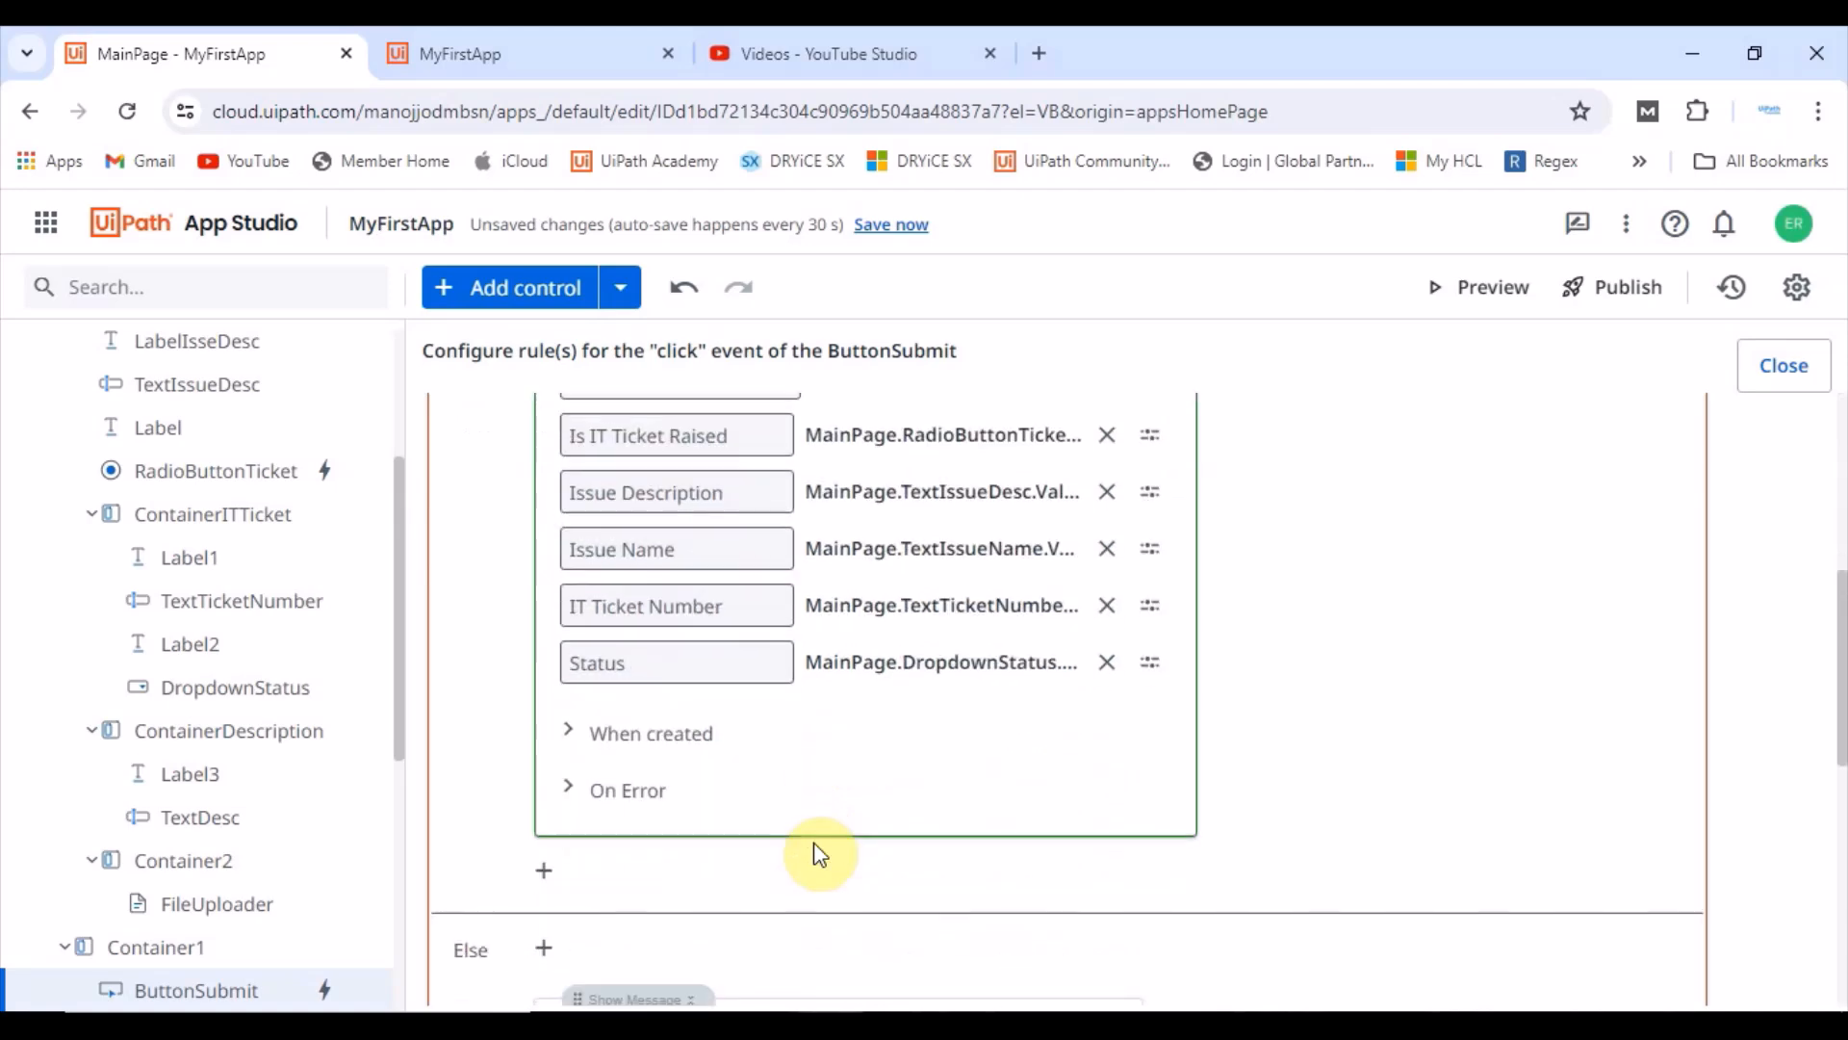
scroll(660, 761, "down", 1)
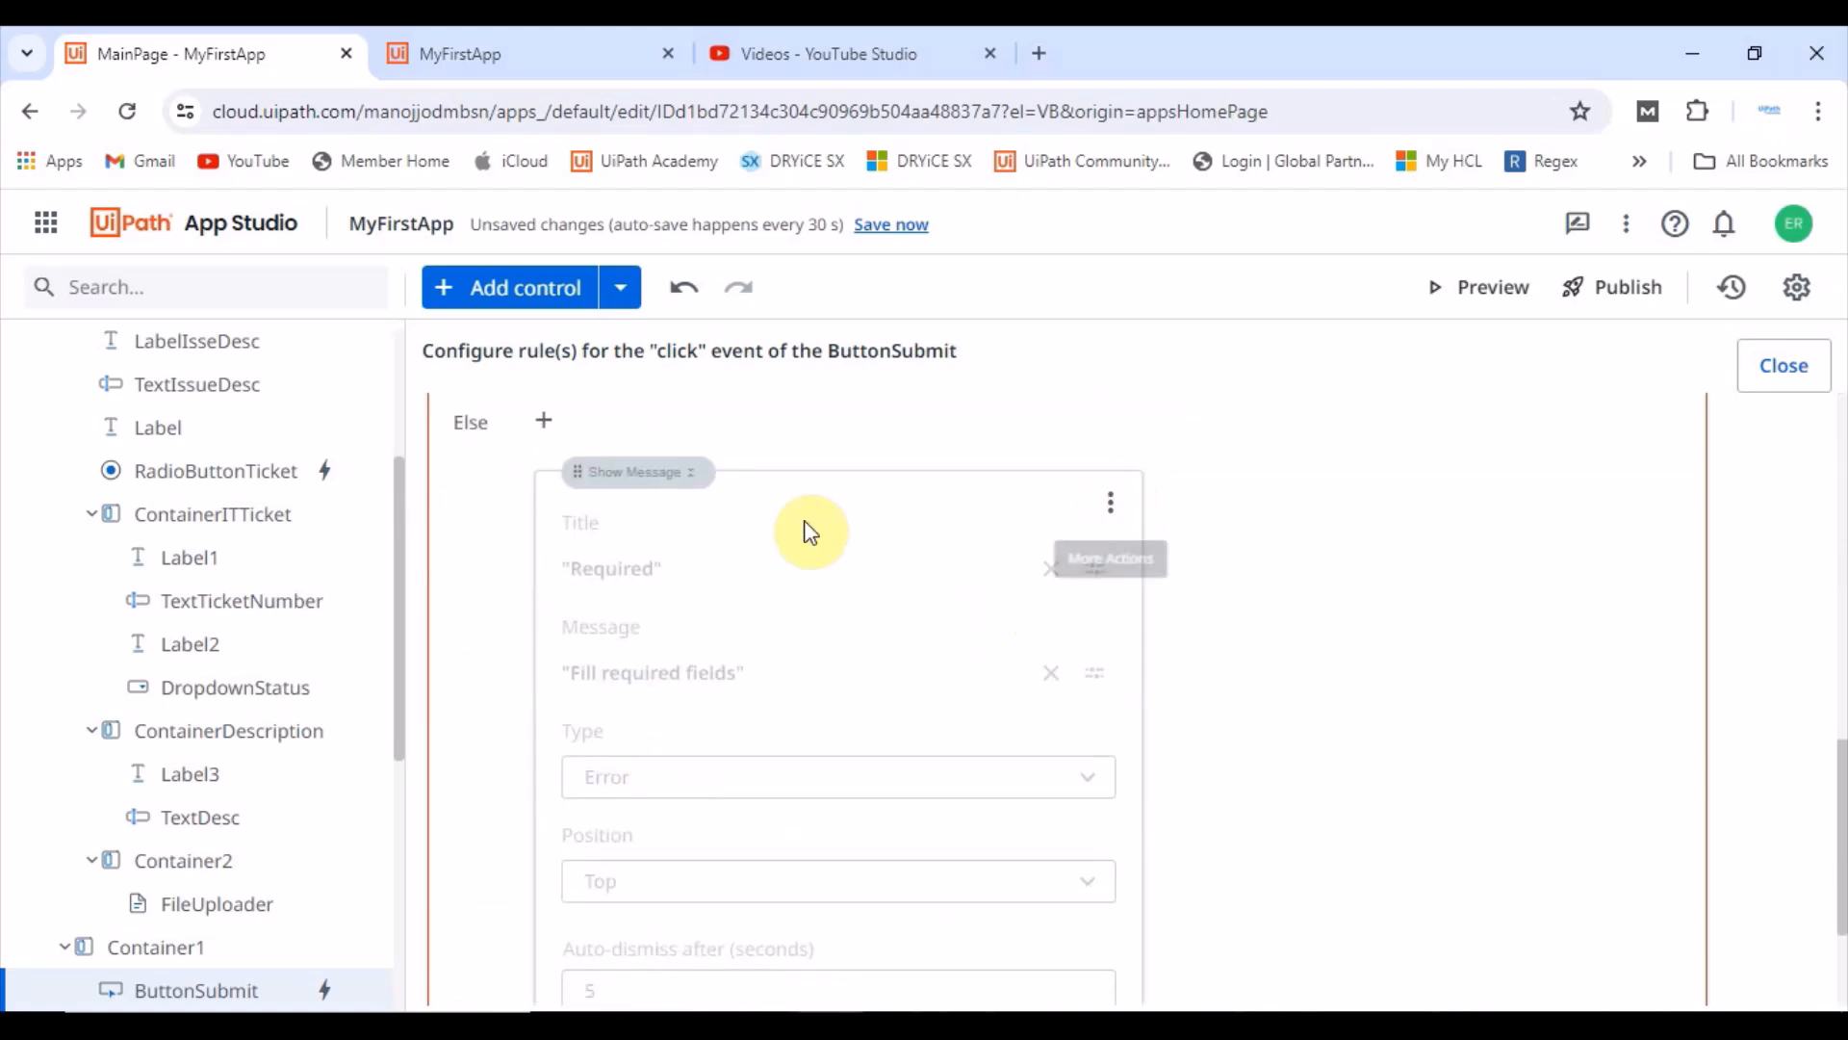
left_click(1114, 504)
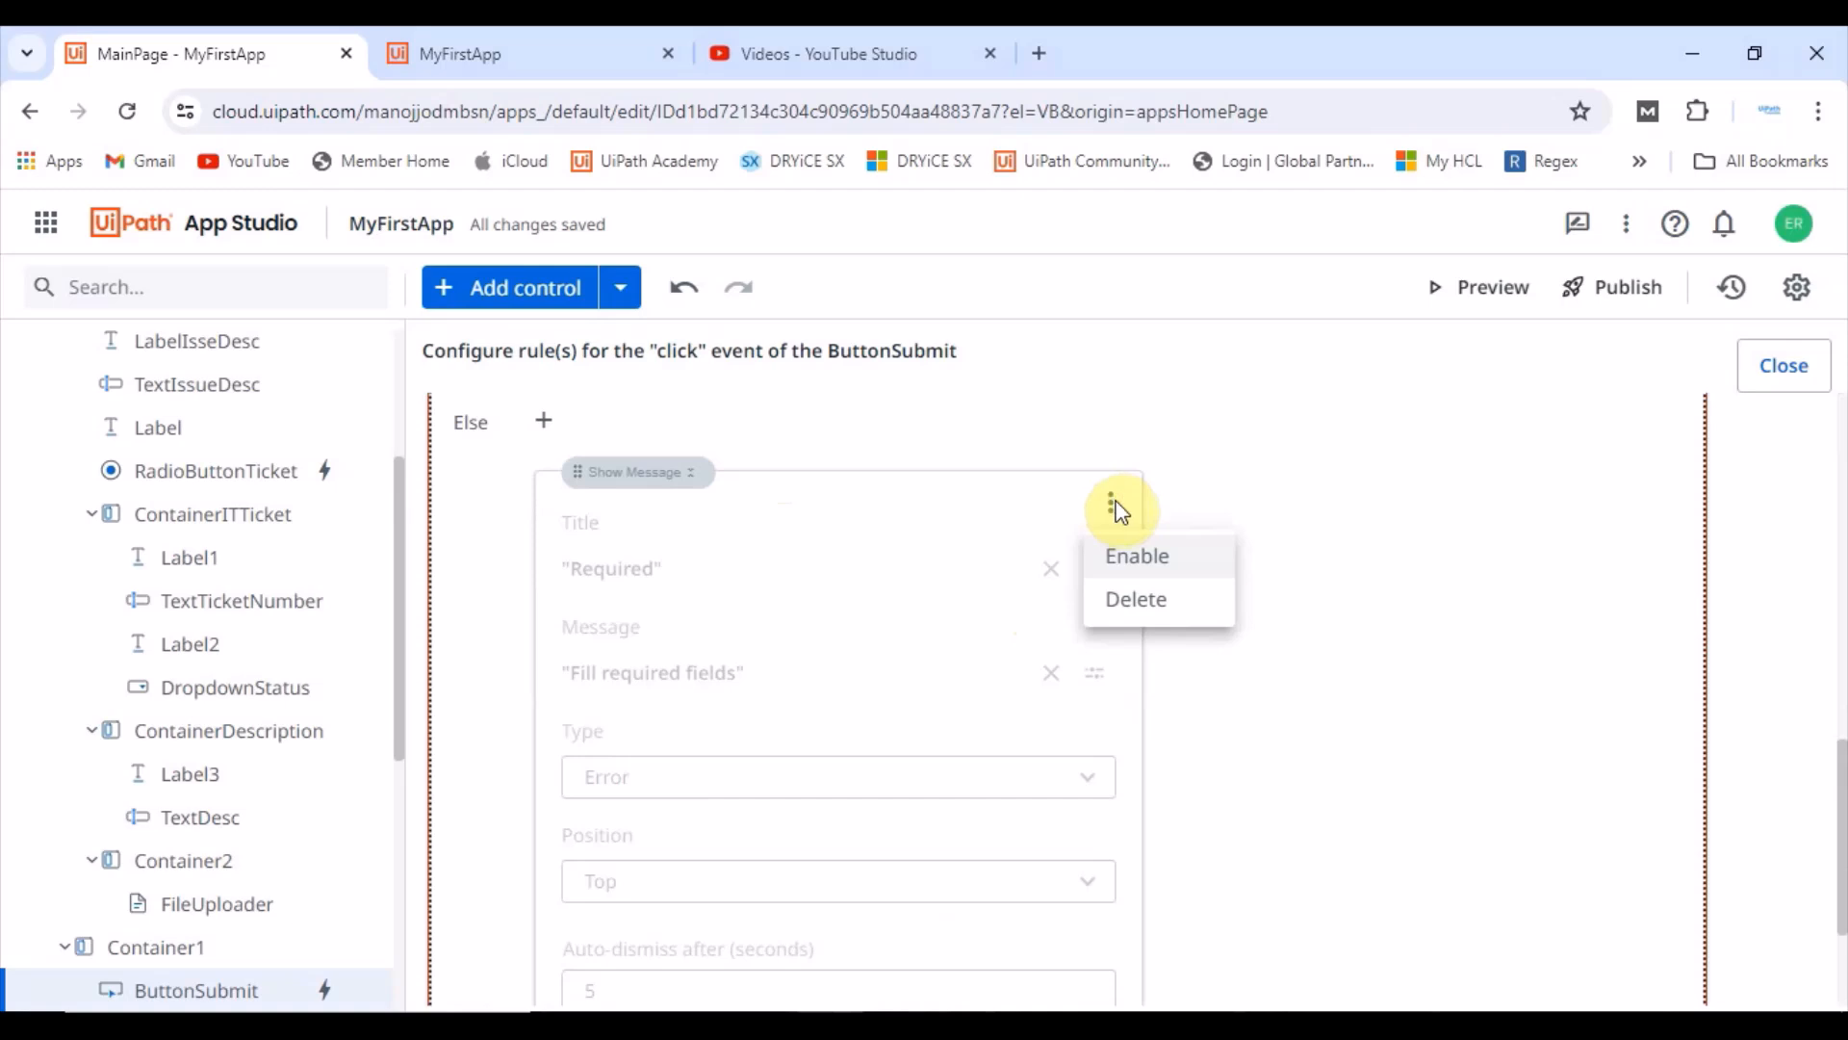
left_click(1129, 553)
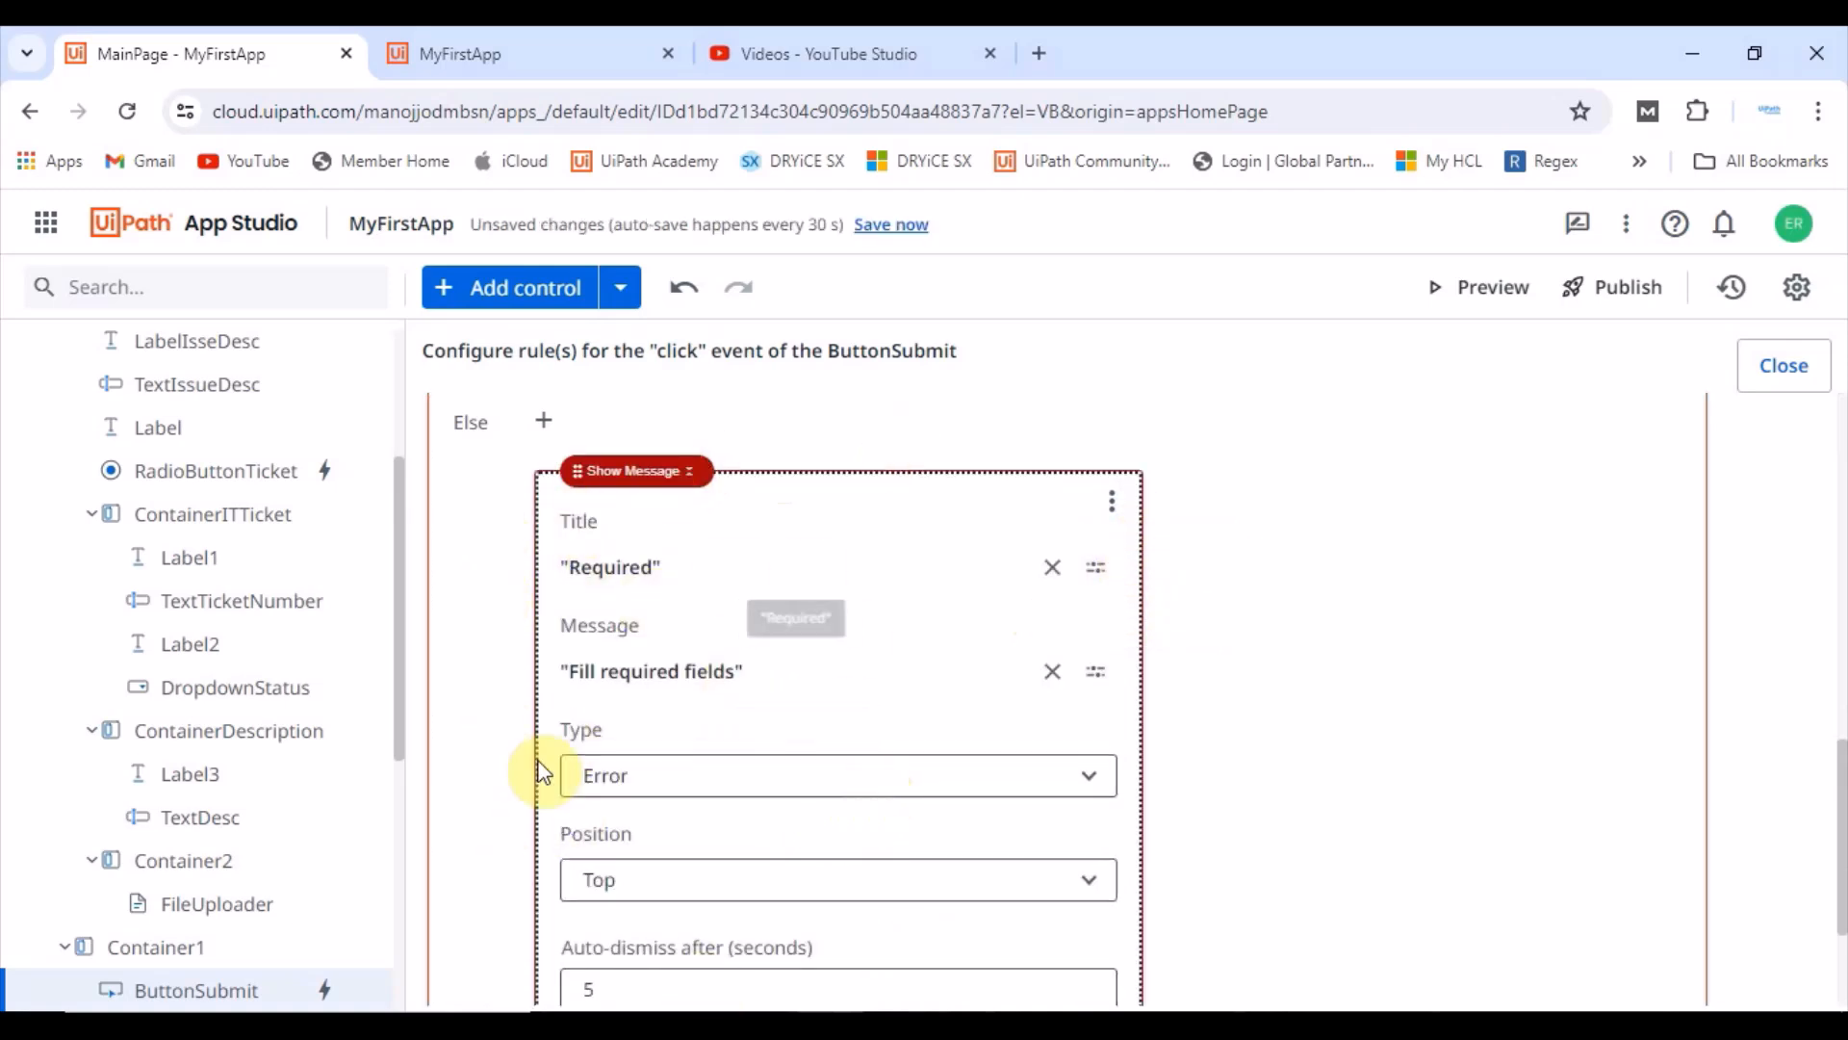
scroll(1045, 847, "up", 1)
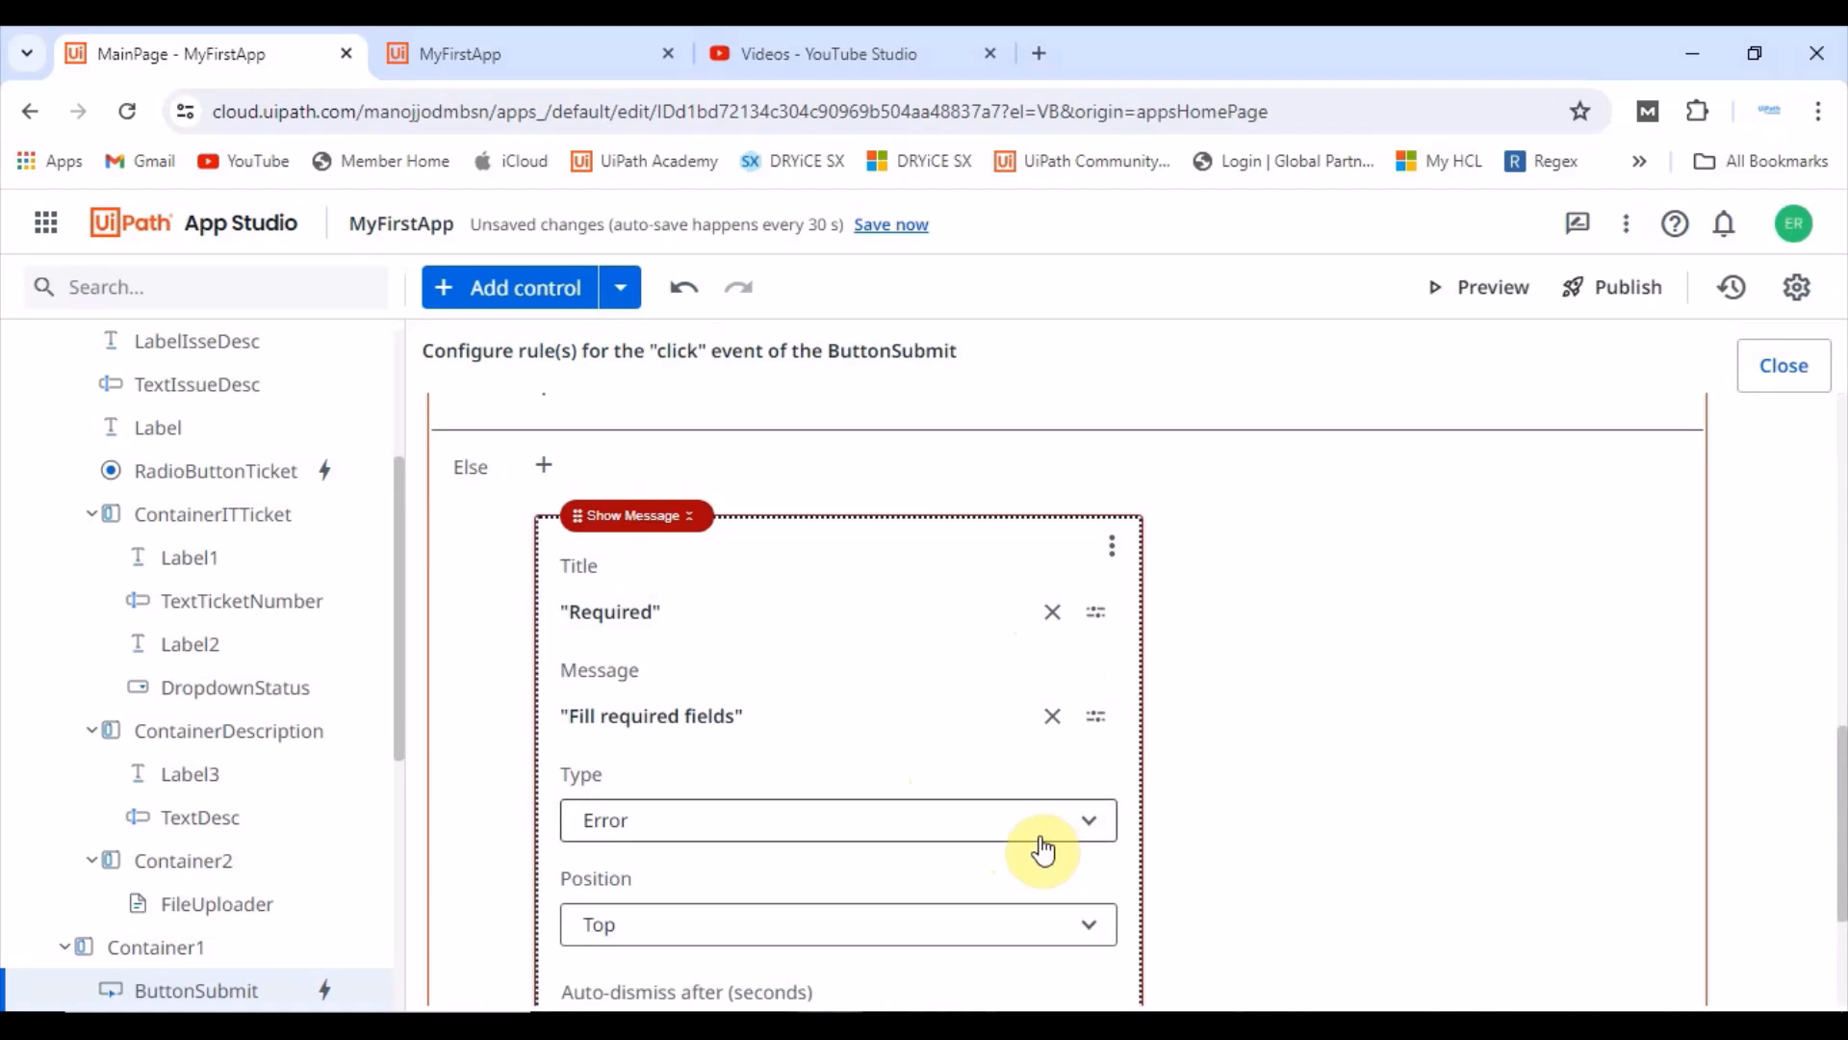
scroll(1044, 851, "up", 3)
scroll(1047, 853, "down", 3)
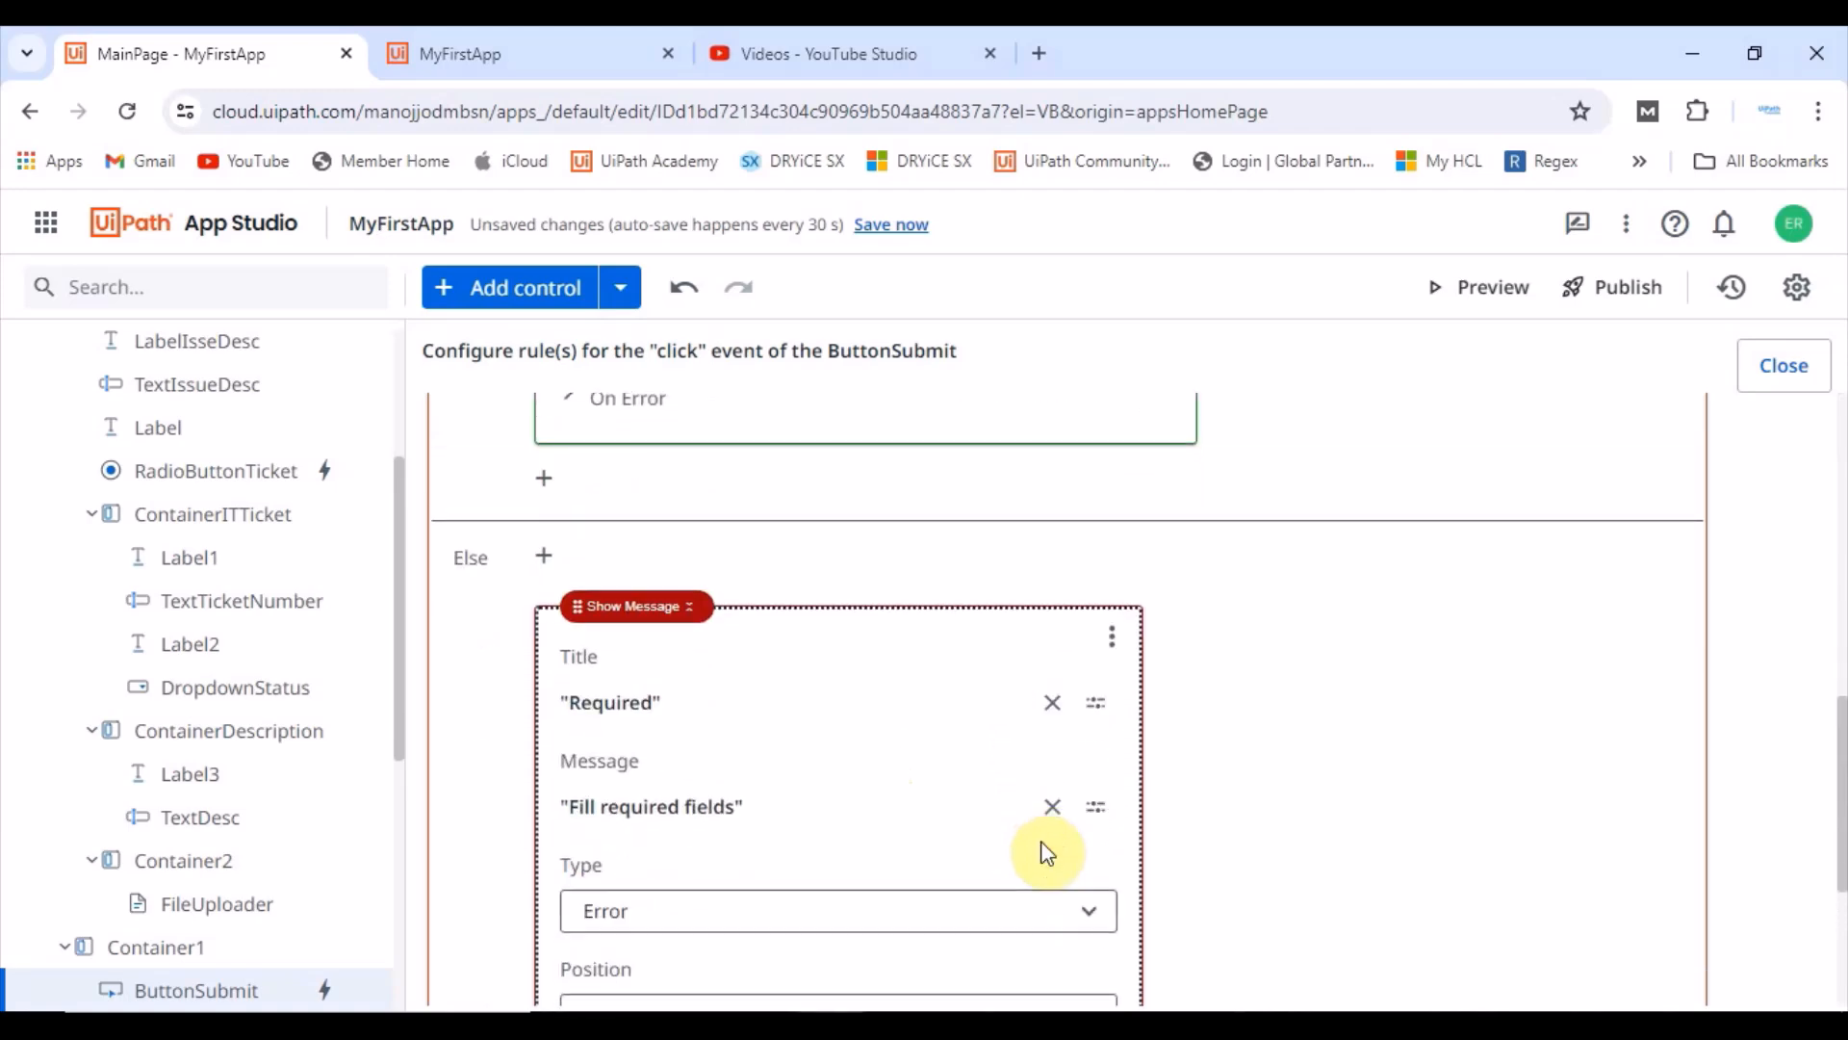
scroll(1048, 852, "down", 1)
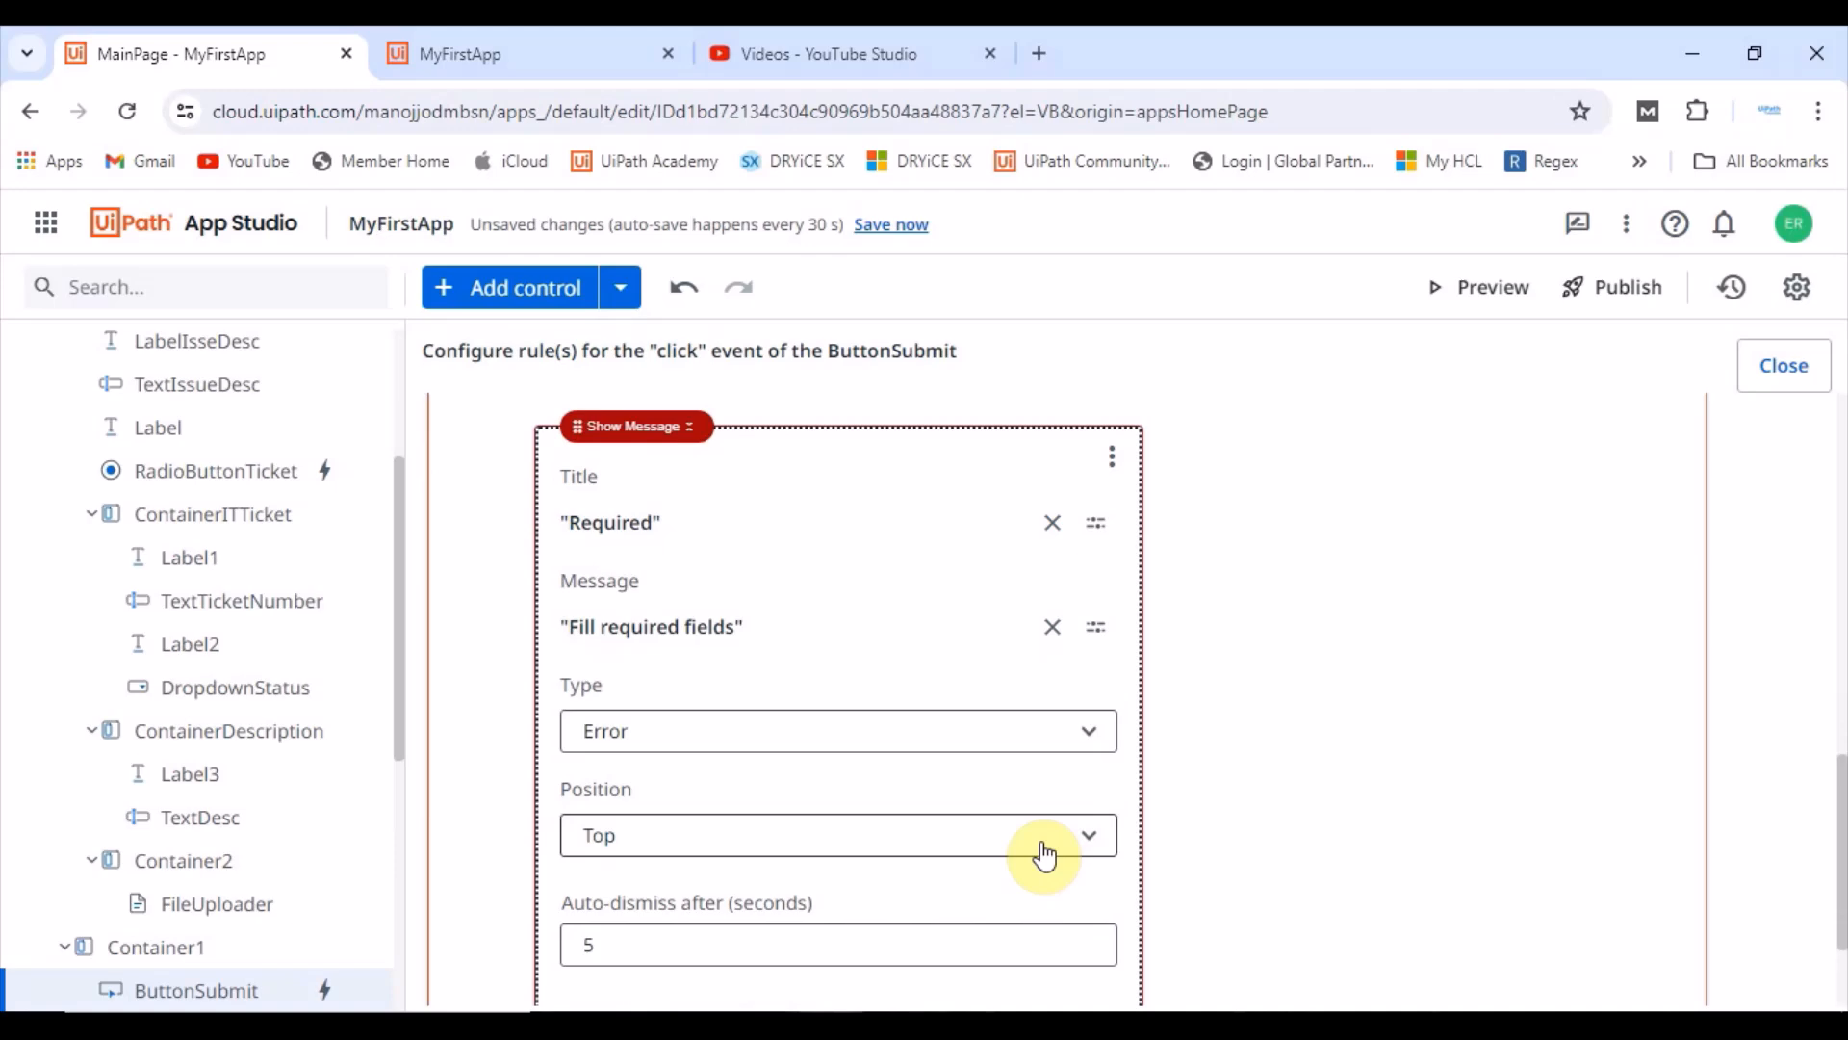
Step: Submit the empty IT Issues form in the preview and enter a test Issue Name
left_click(510, 50)
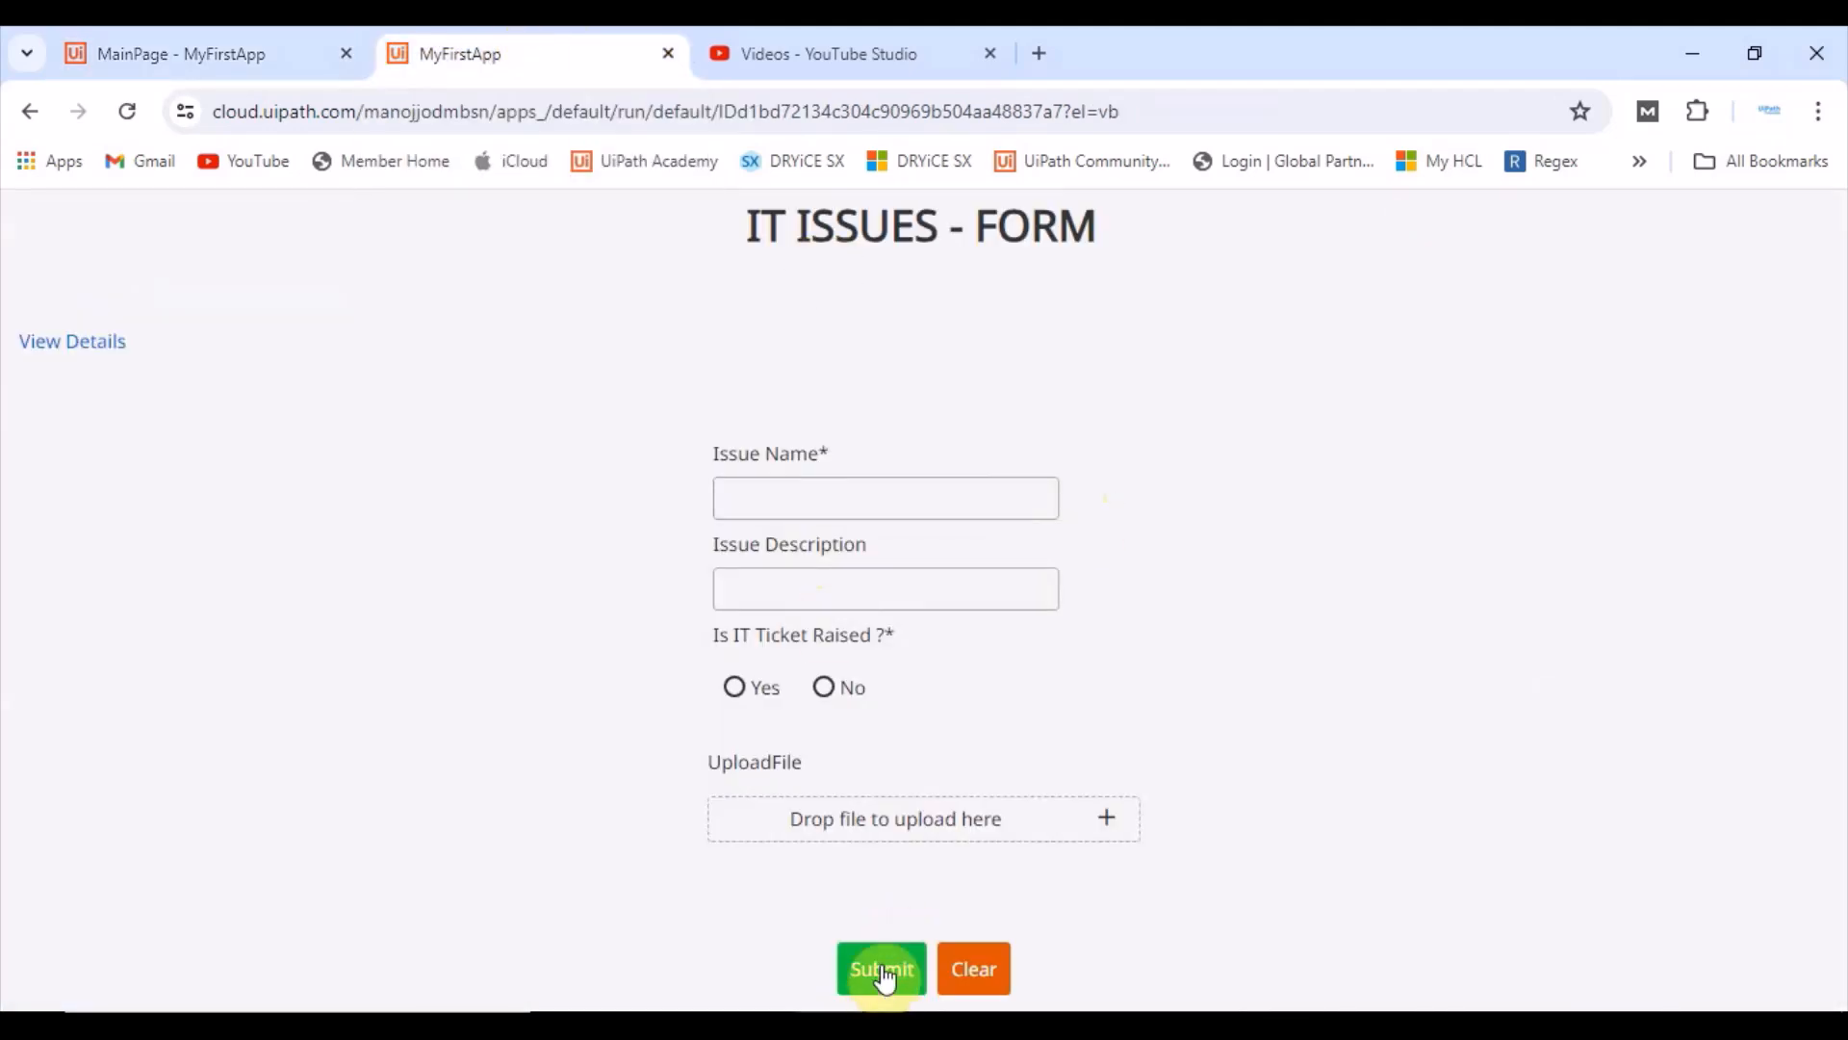
left_click(882, 962)
left_click(1286, 240)
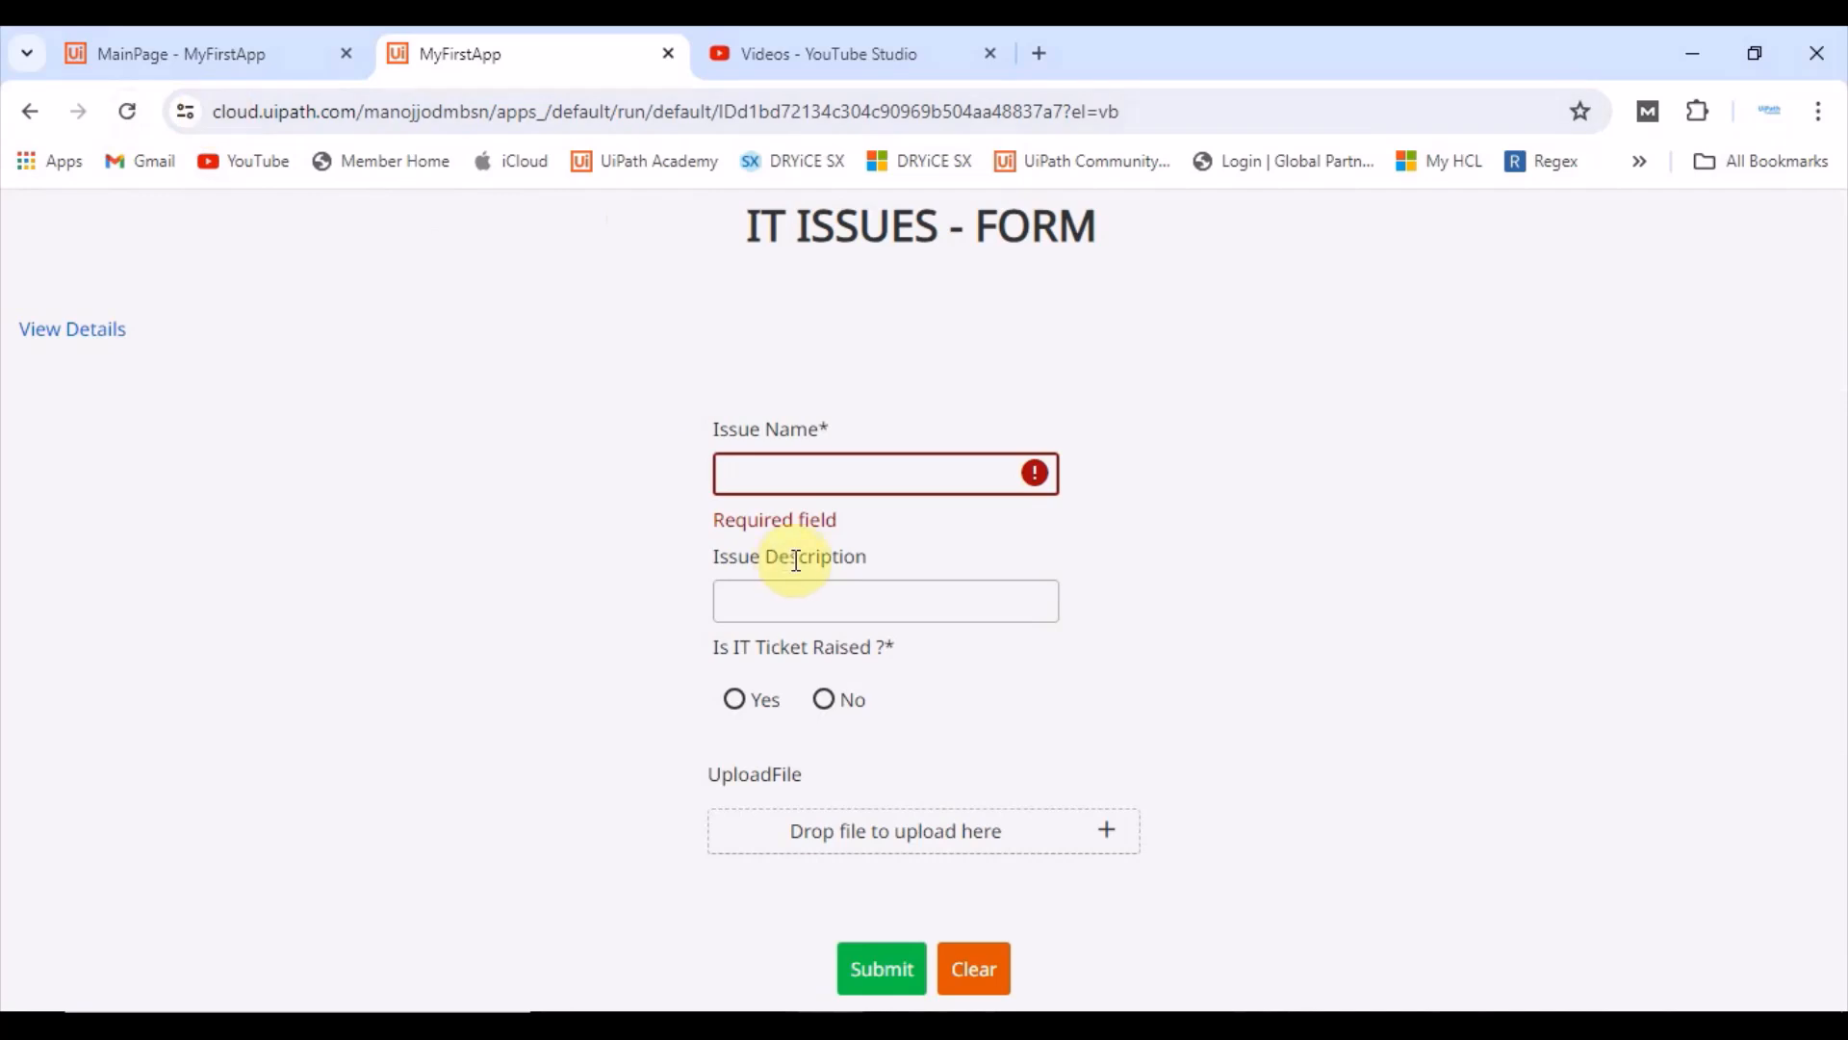
left_click(795, 608)
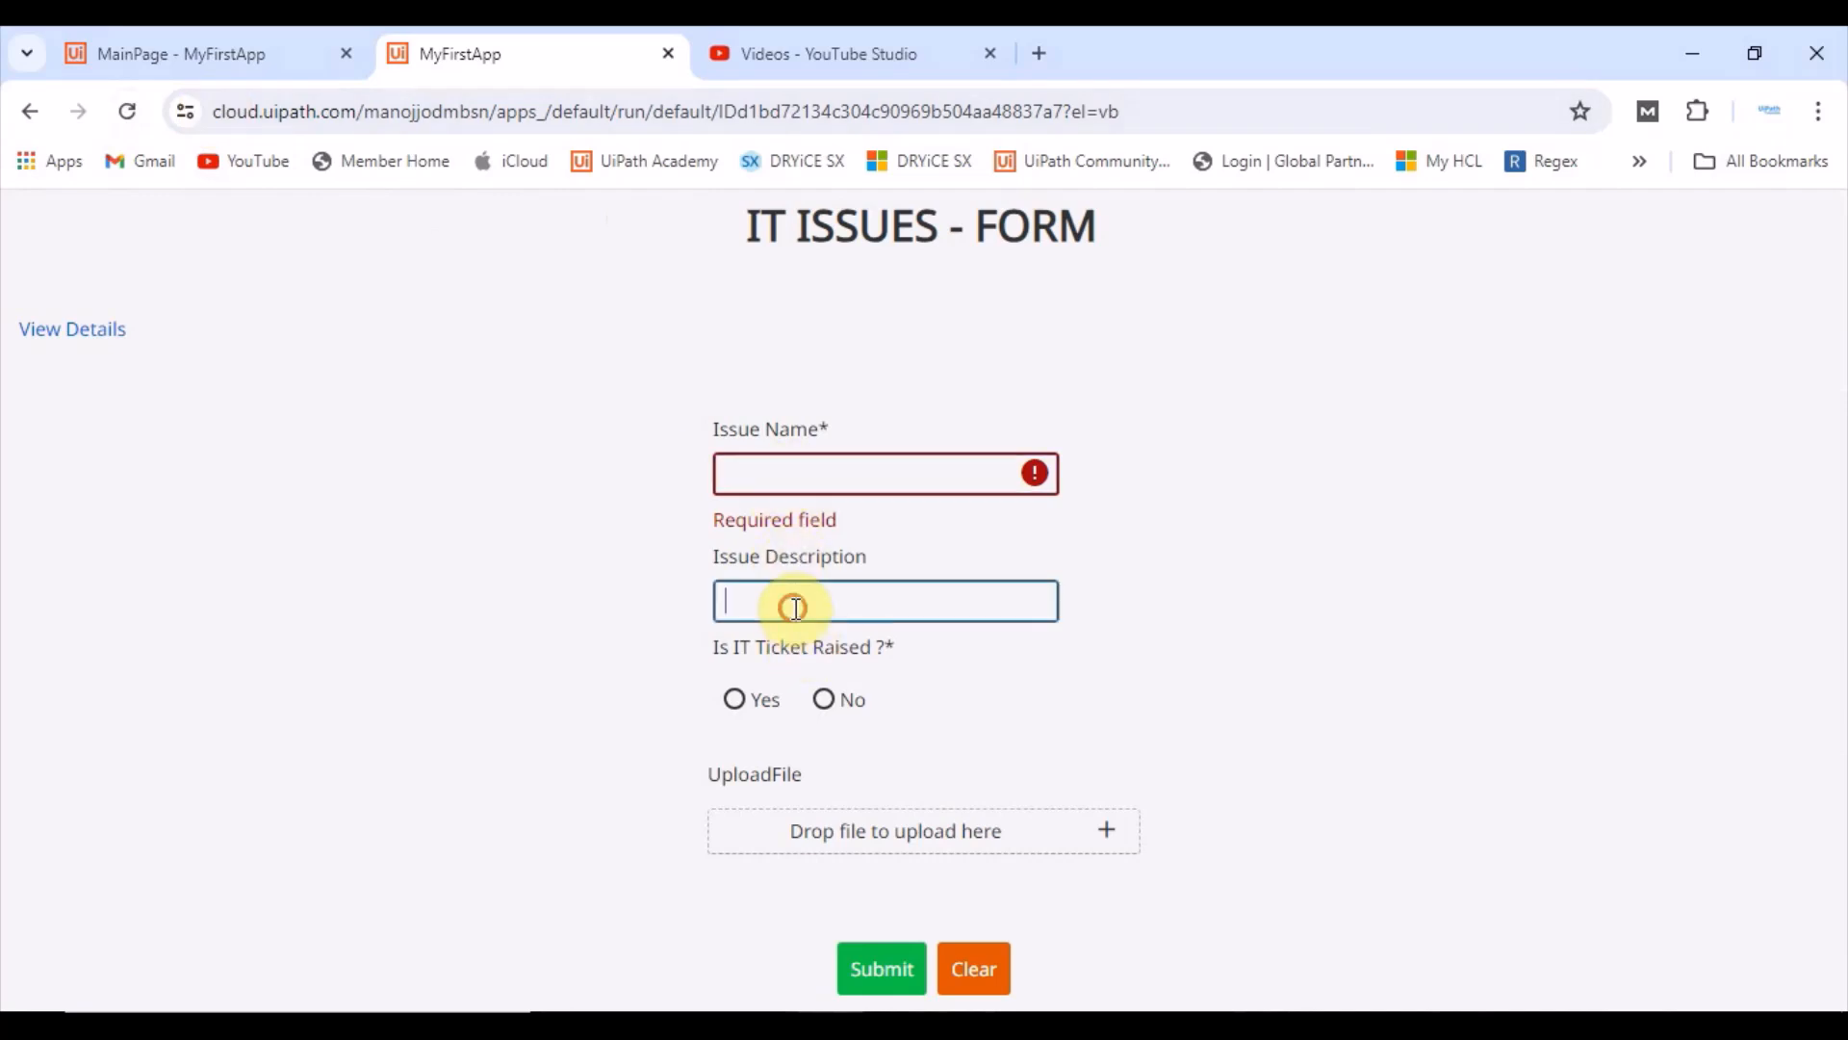
left_click(773, 476)
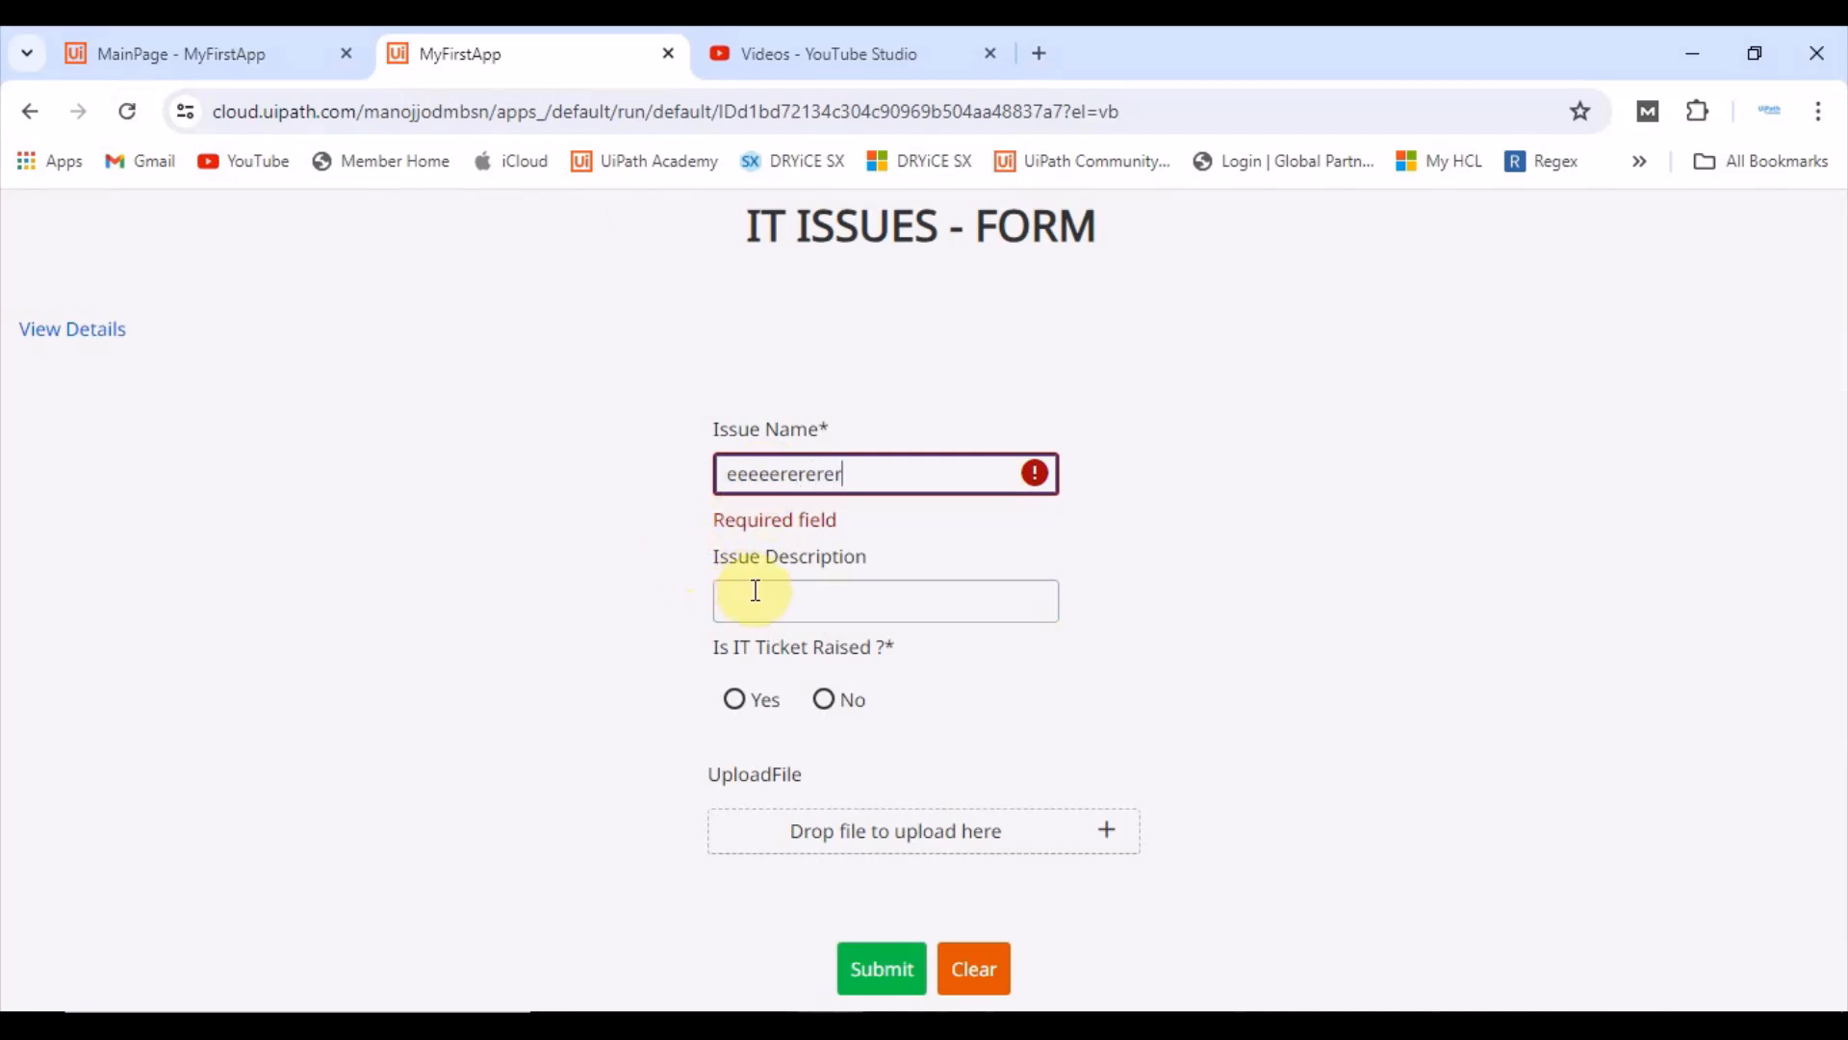
Step: Submit the form with only the Issue Name filled and dismiss the notification messages
left_click(876, 970)
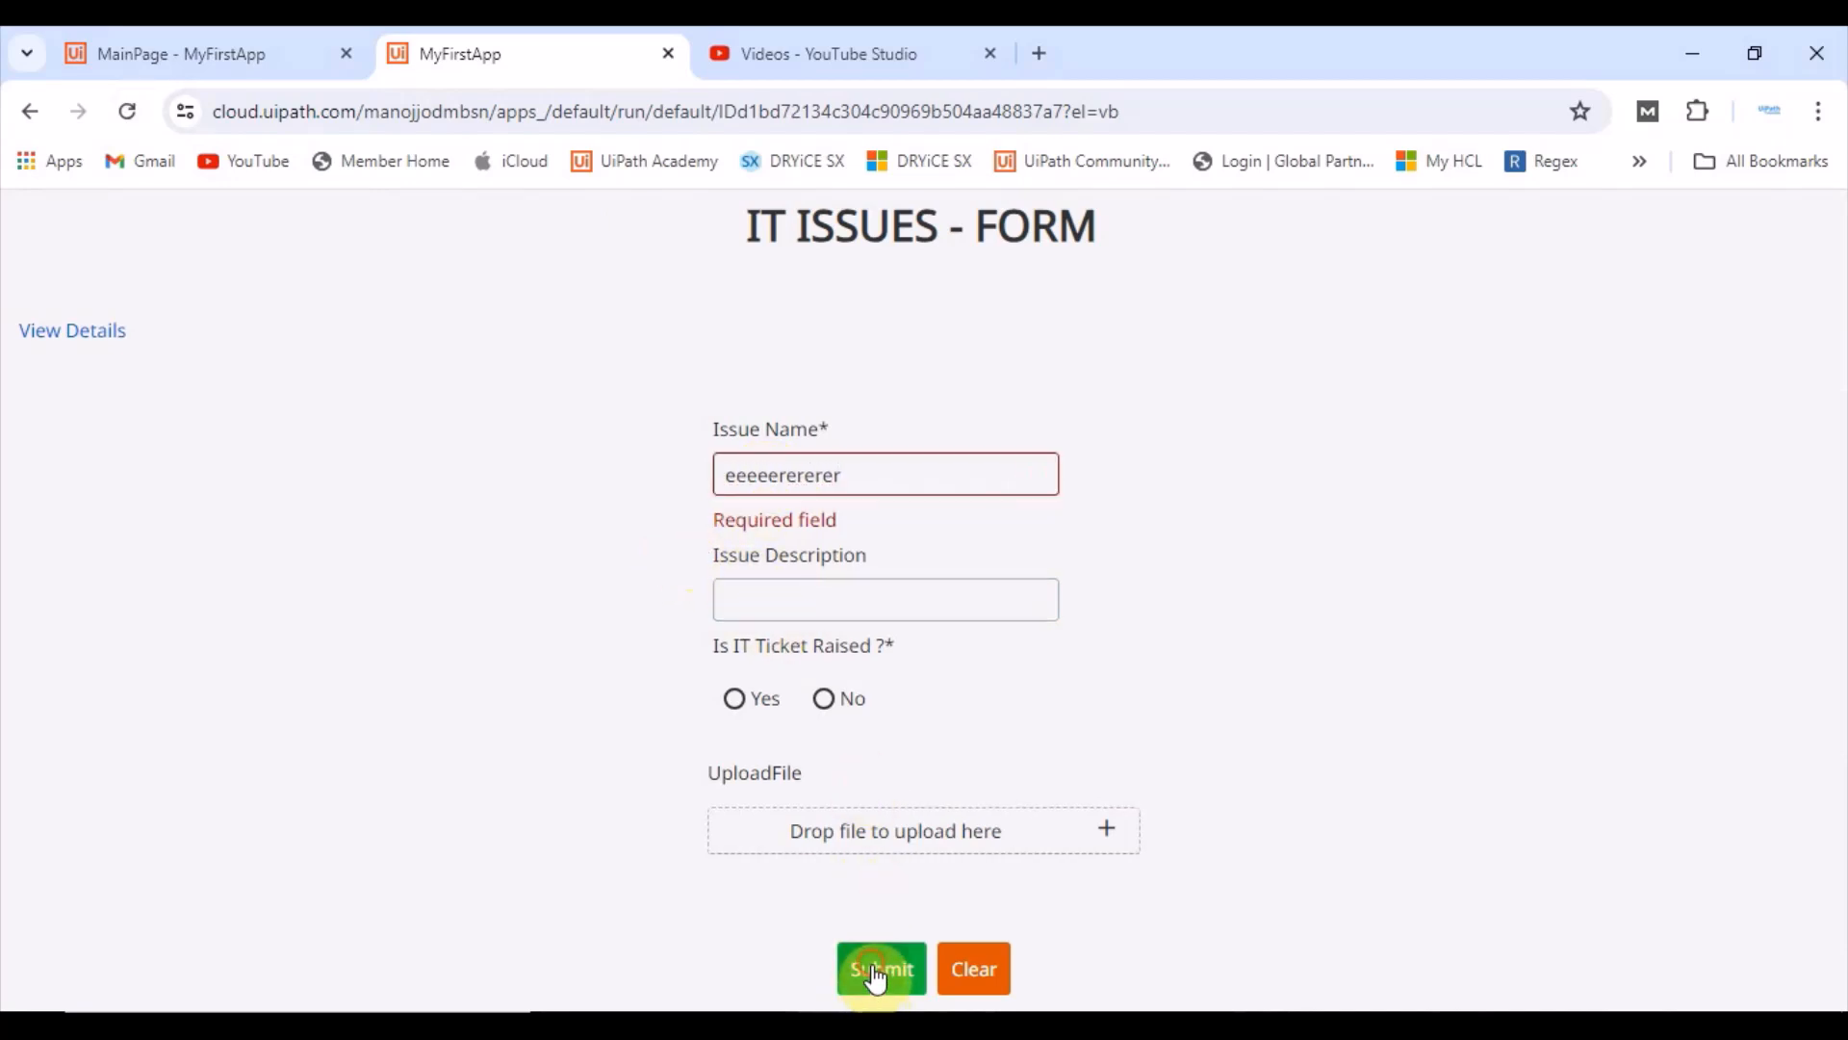
double_click(872, 966)
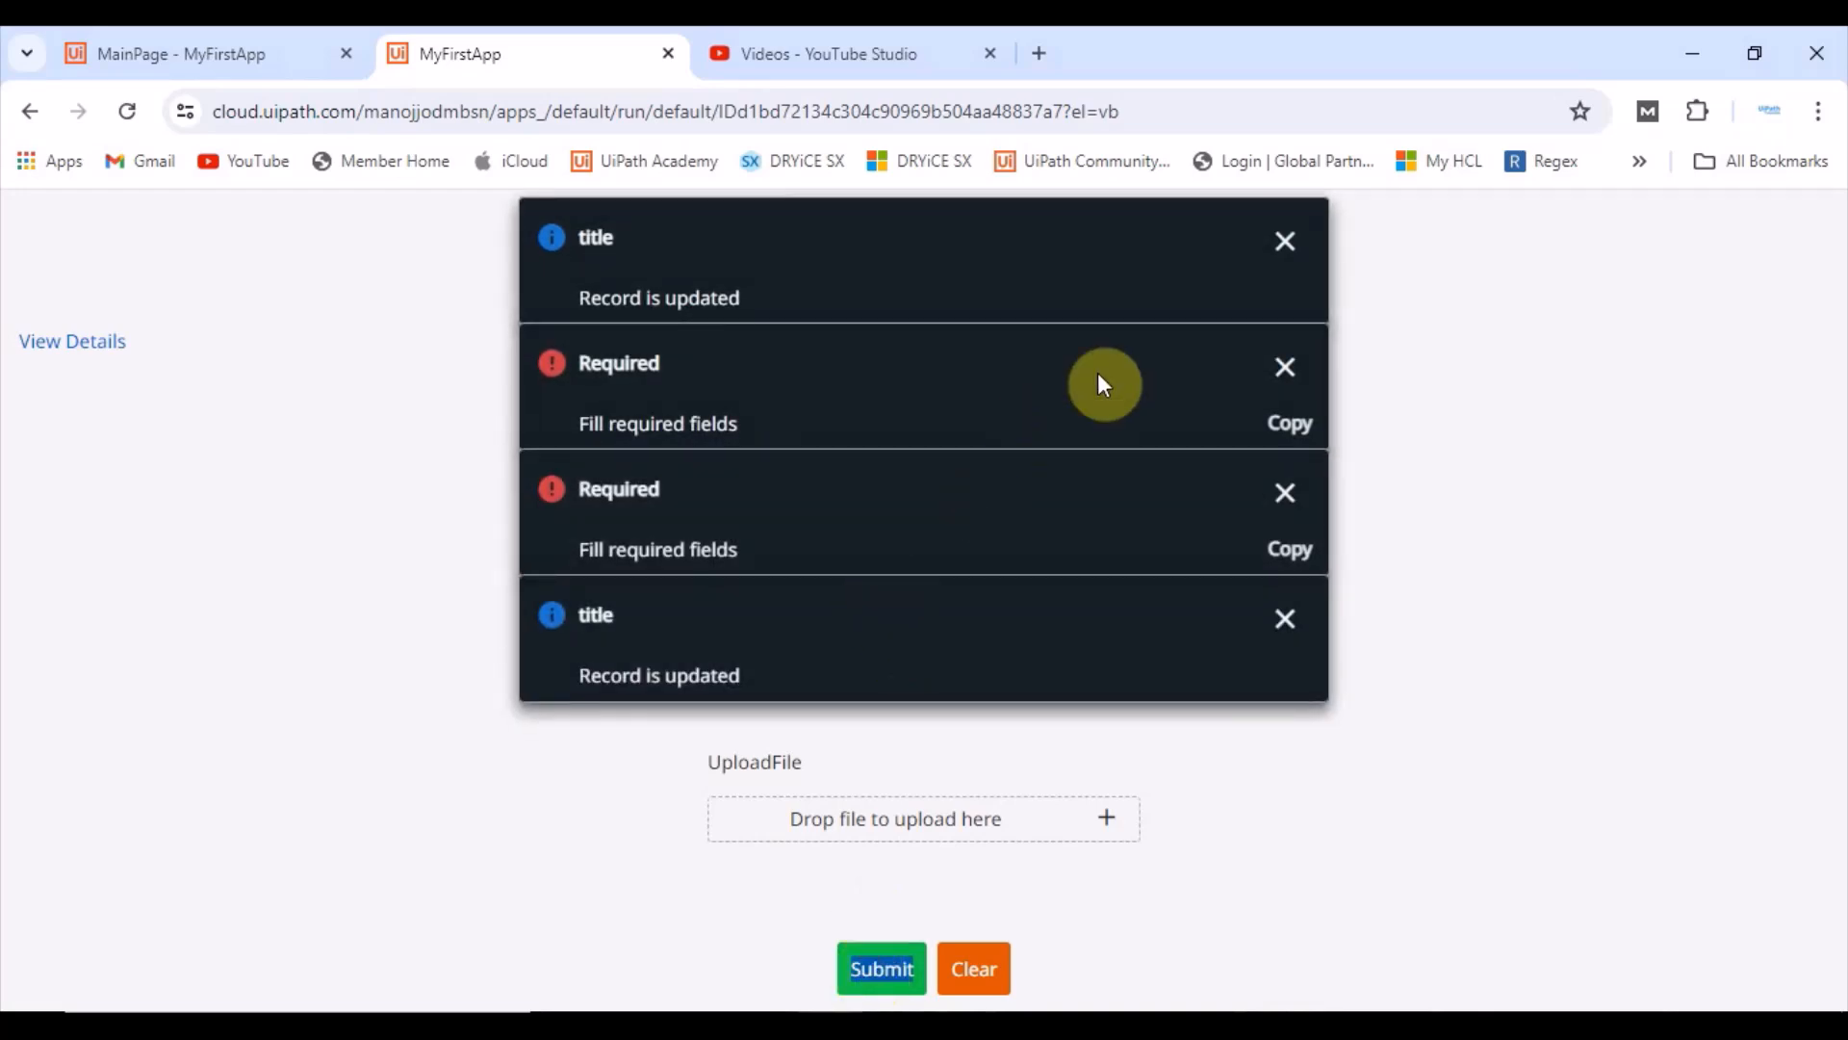
left_click(1288, 246)
left_click(1302, 247)
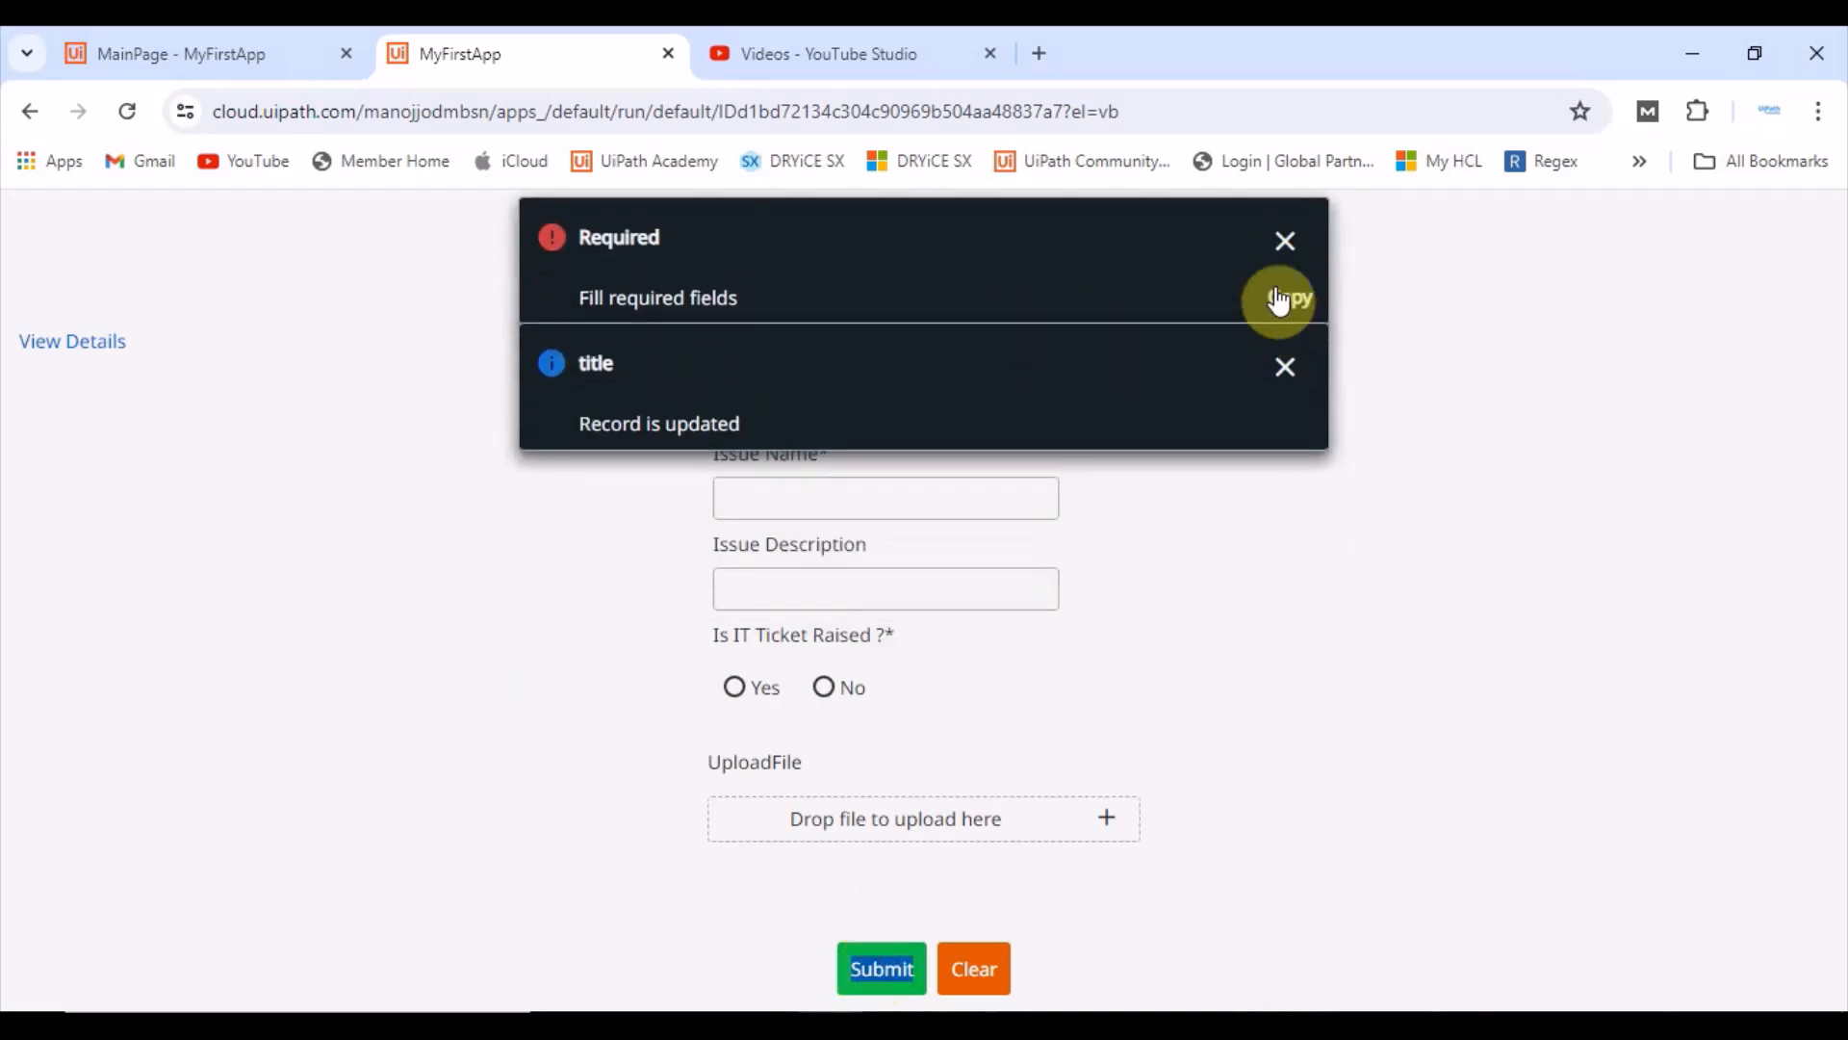
left_click(1285, 240)
left_click(1285, 252)
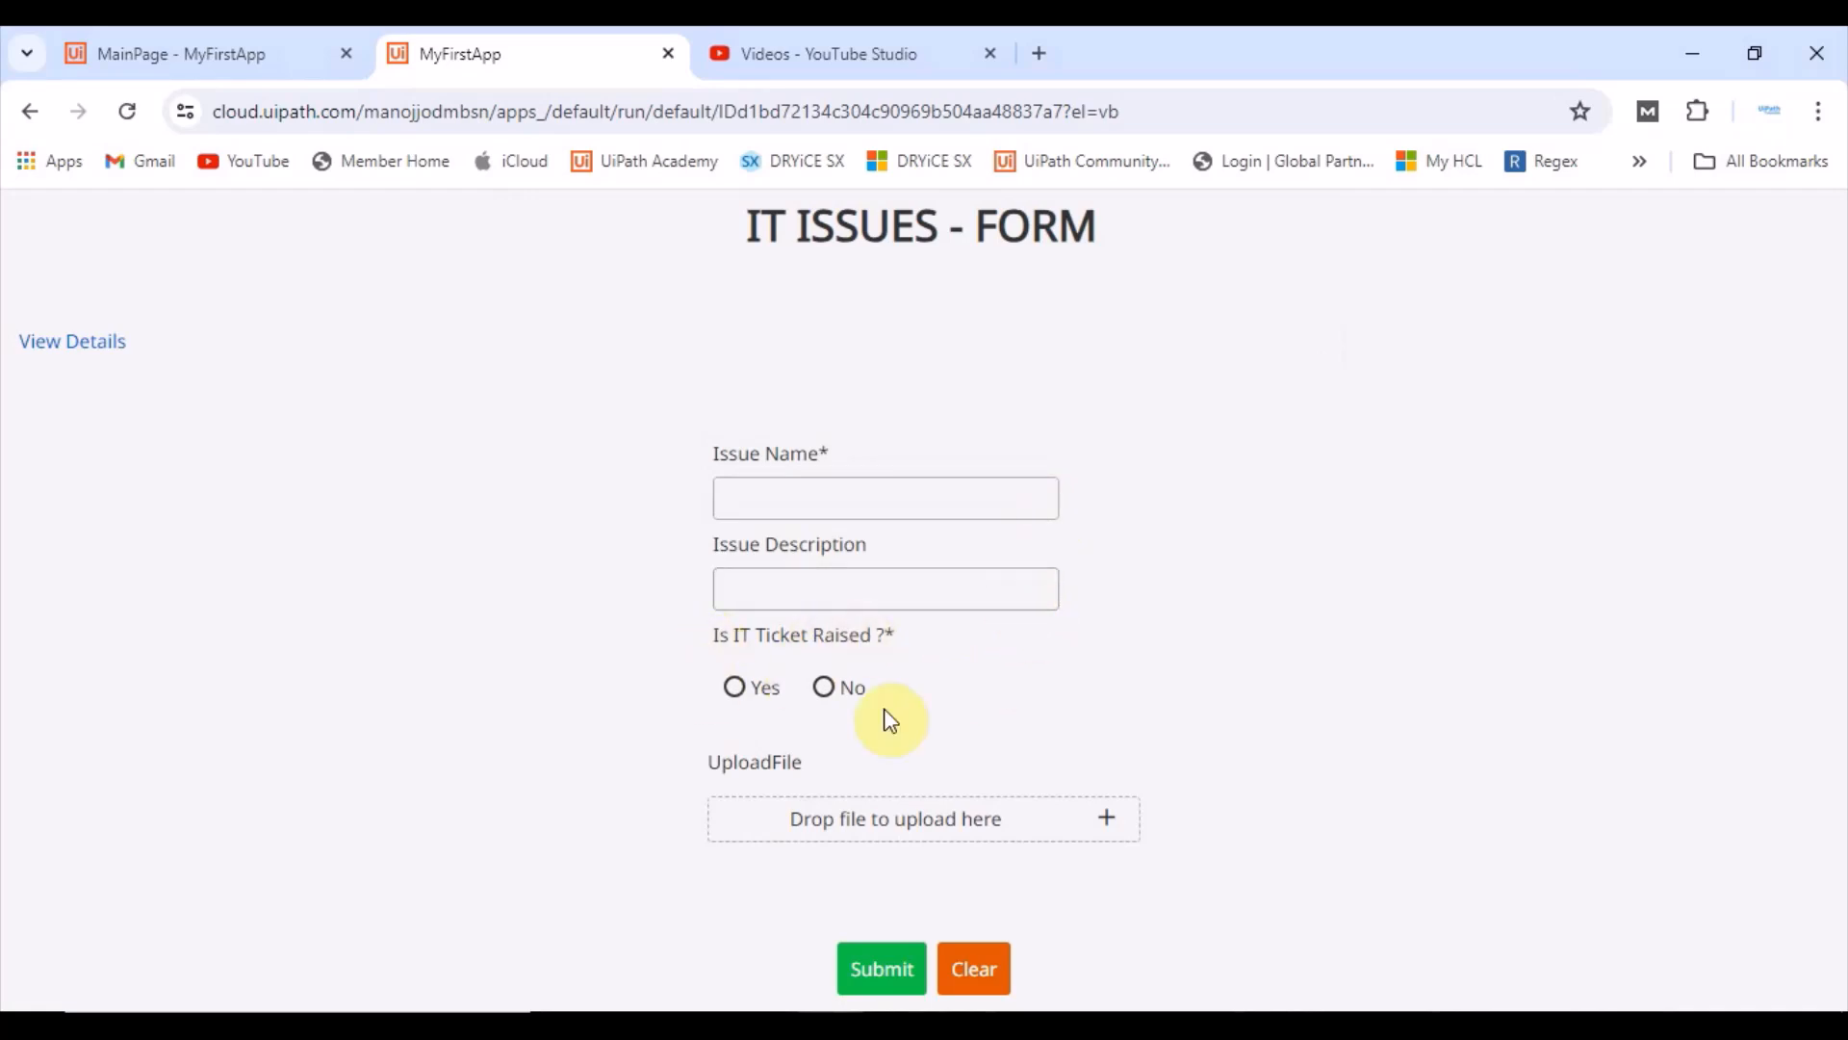
Step: Inspect the RadioButtonTicket's general properties, including its Required setting, on the main page
key("ctrl+shift+Tab")
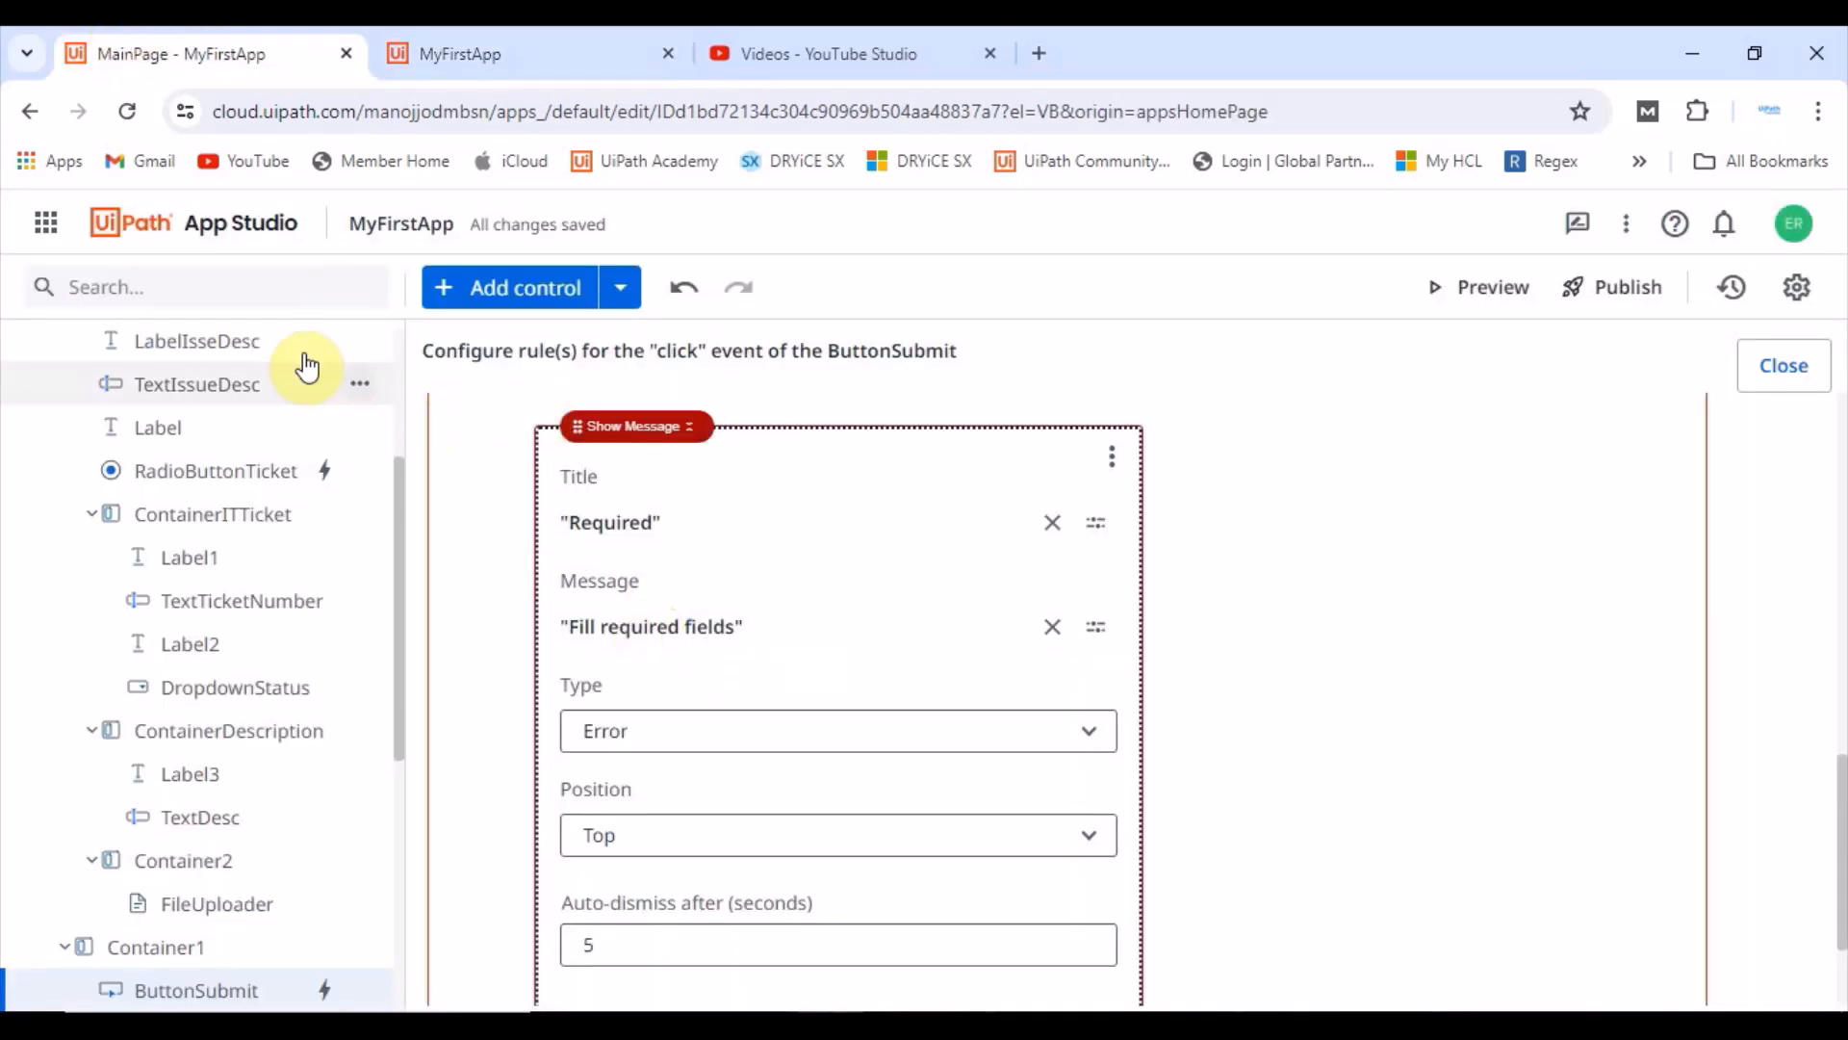
scroll(179, 544, "up", 1)
left_click(136, 365)
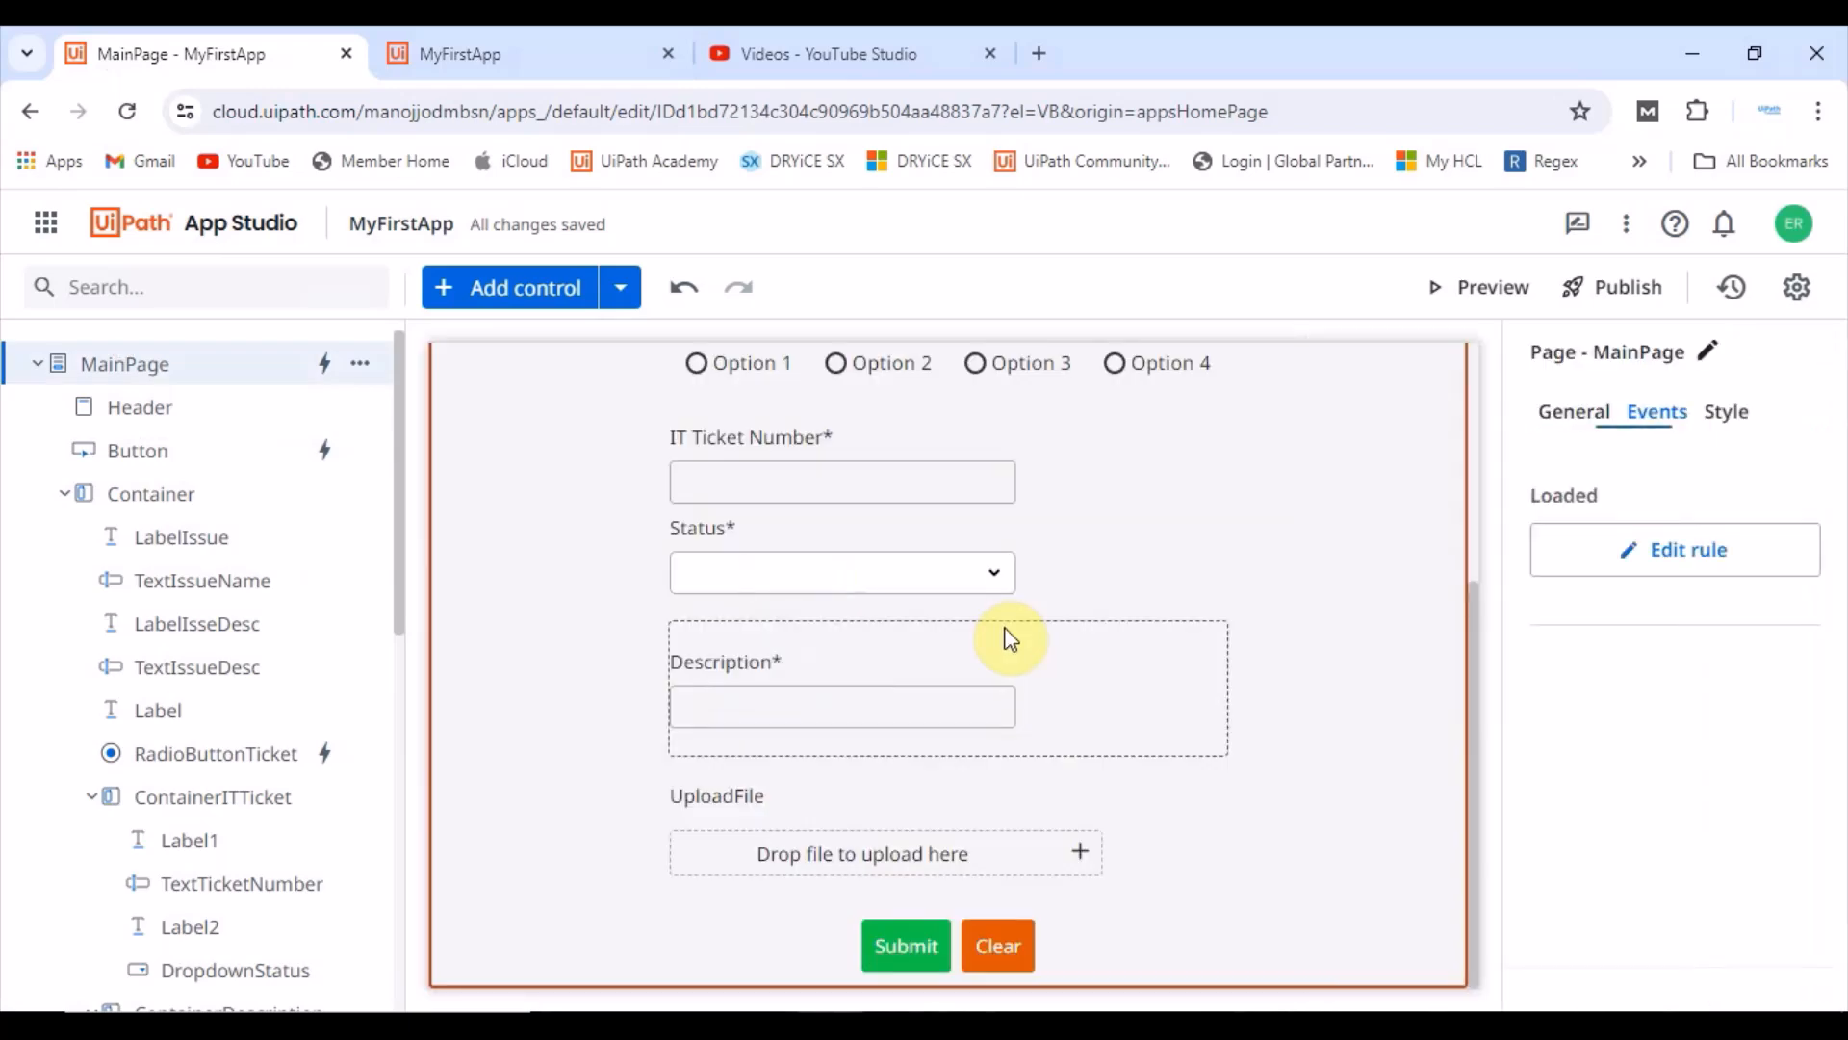
scroll(933, 676, "up", 1)
left_click(901, 496)
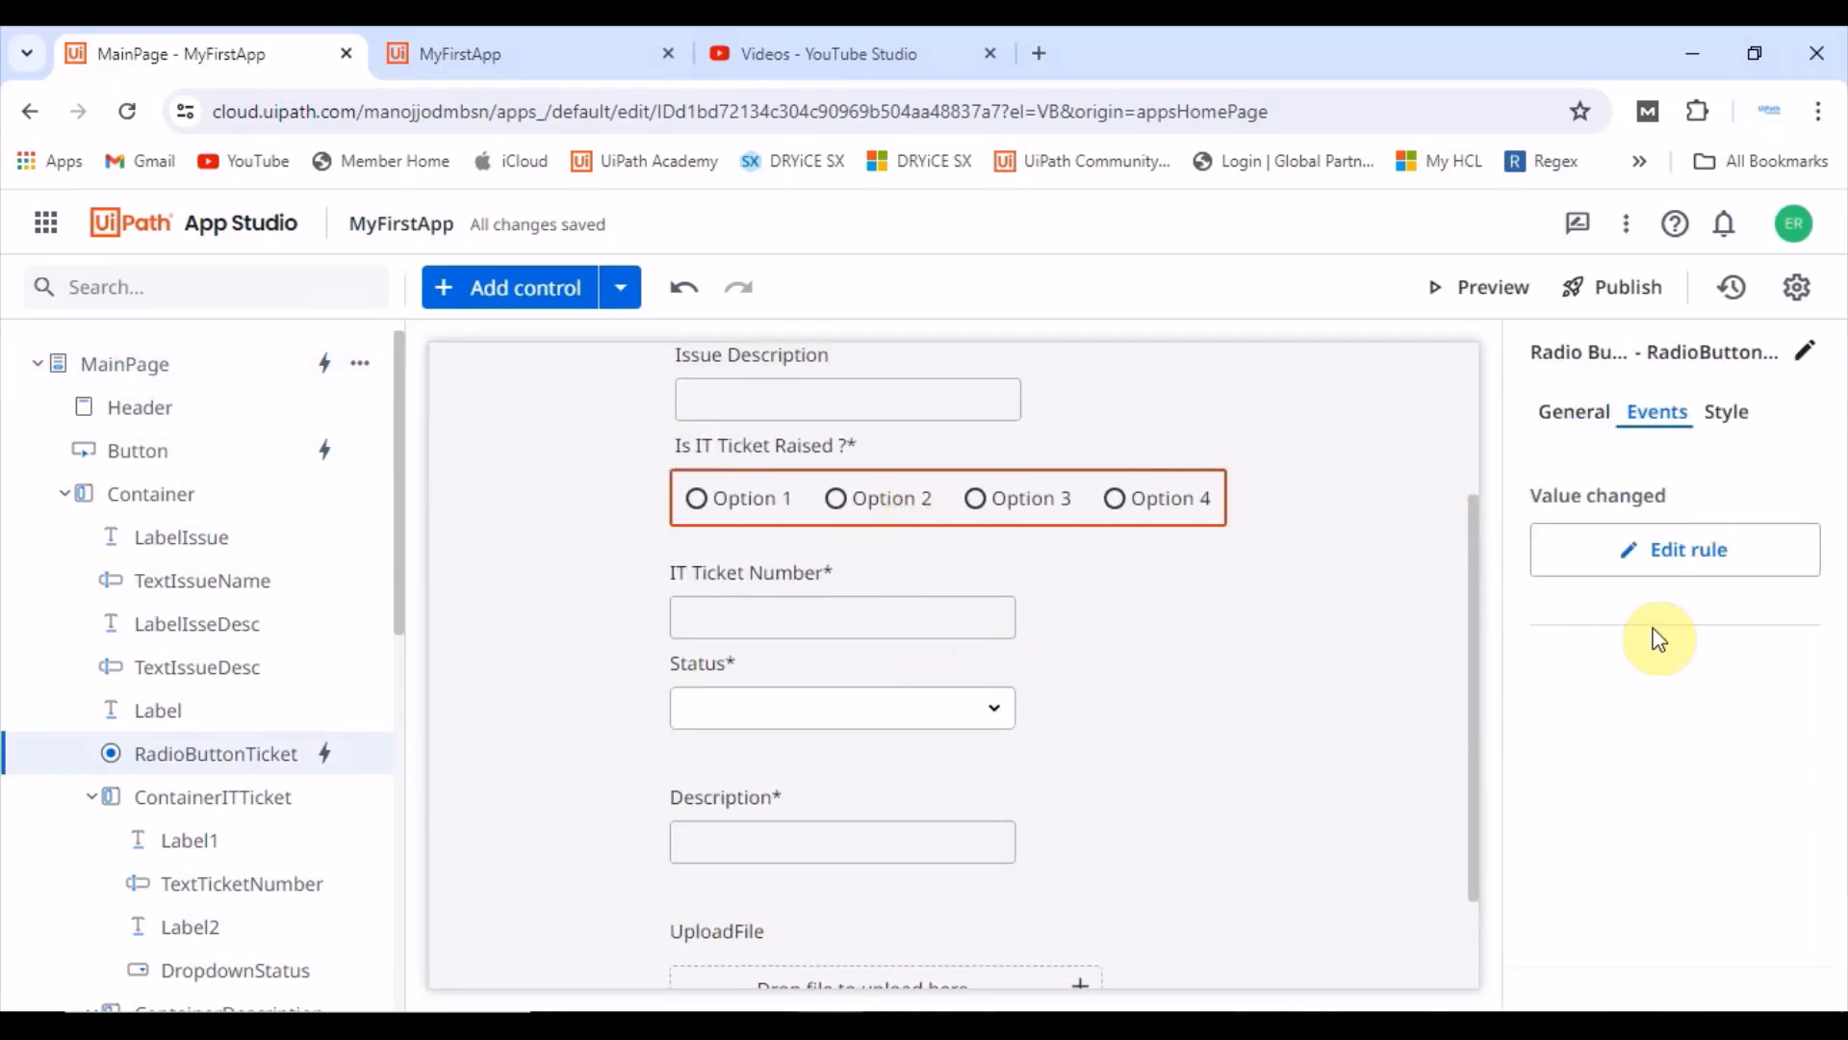
left_click(1574, 411)
scroll(1671, 783, "down", 4)
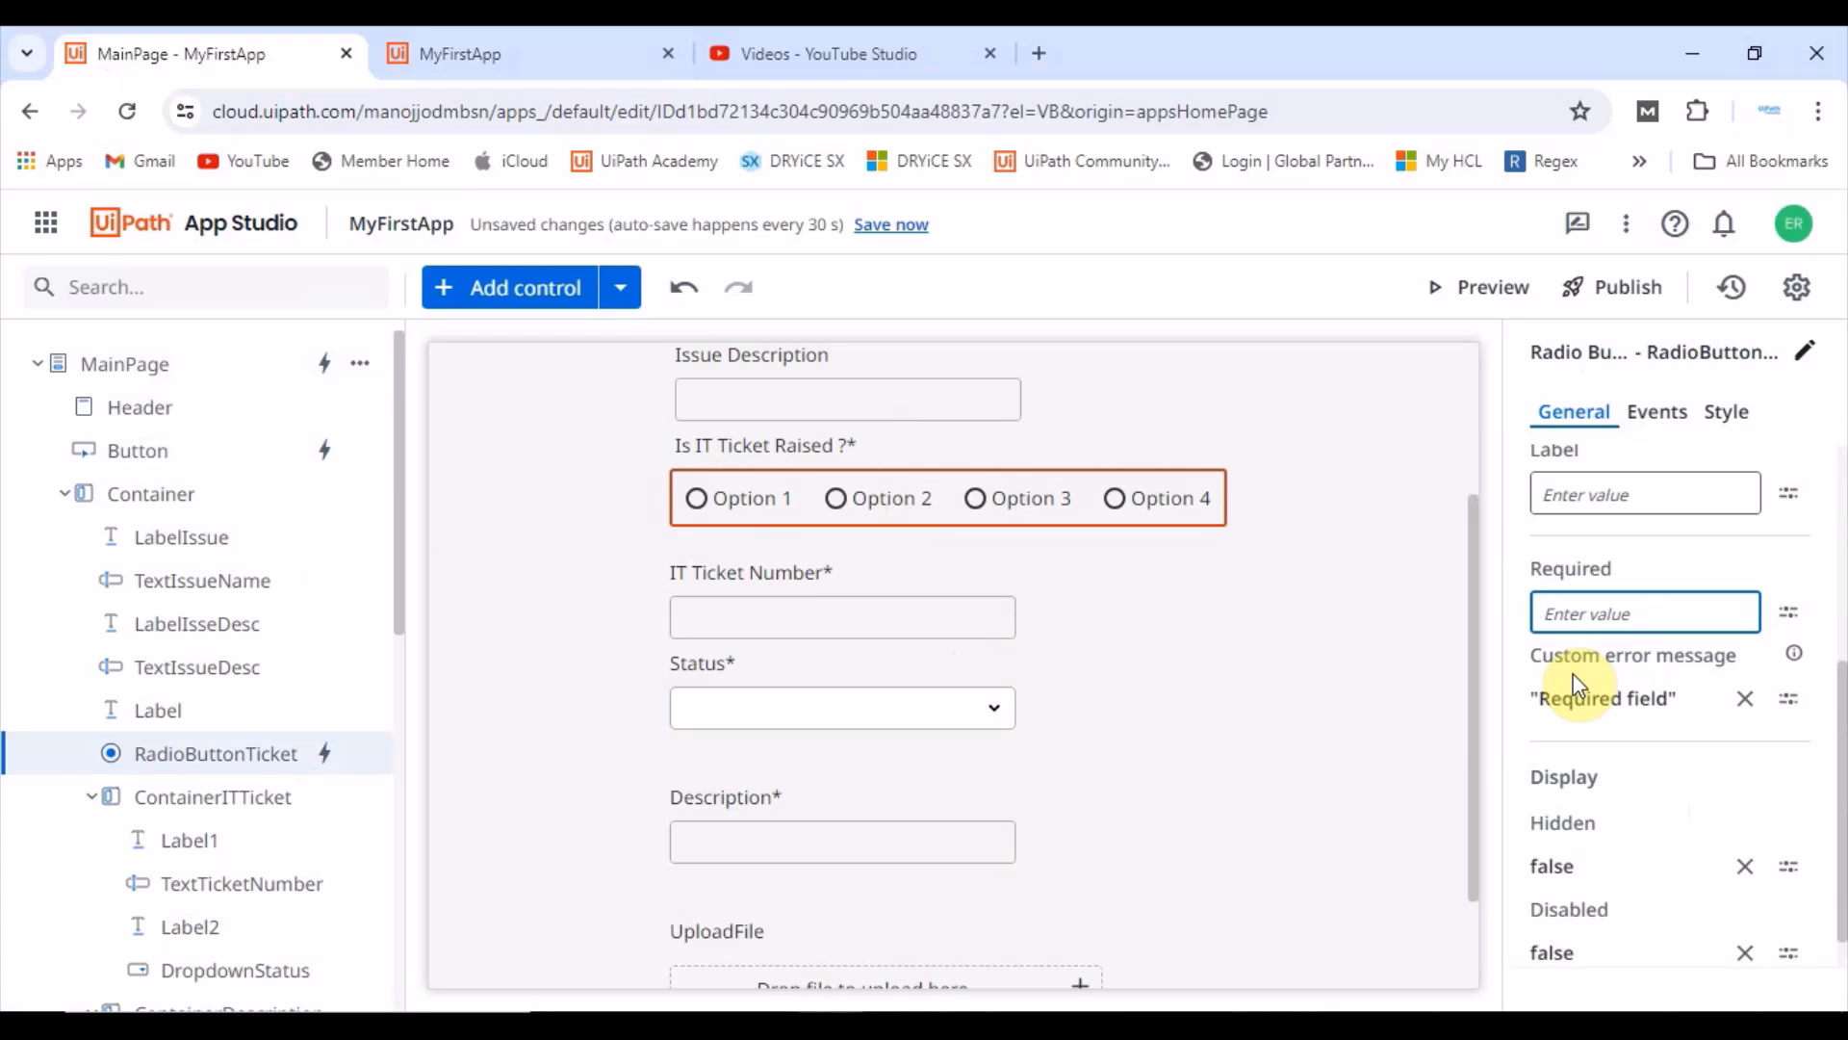
left_click(1325, 718)
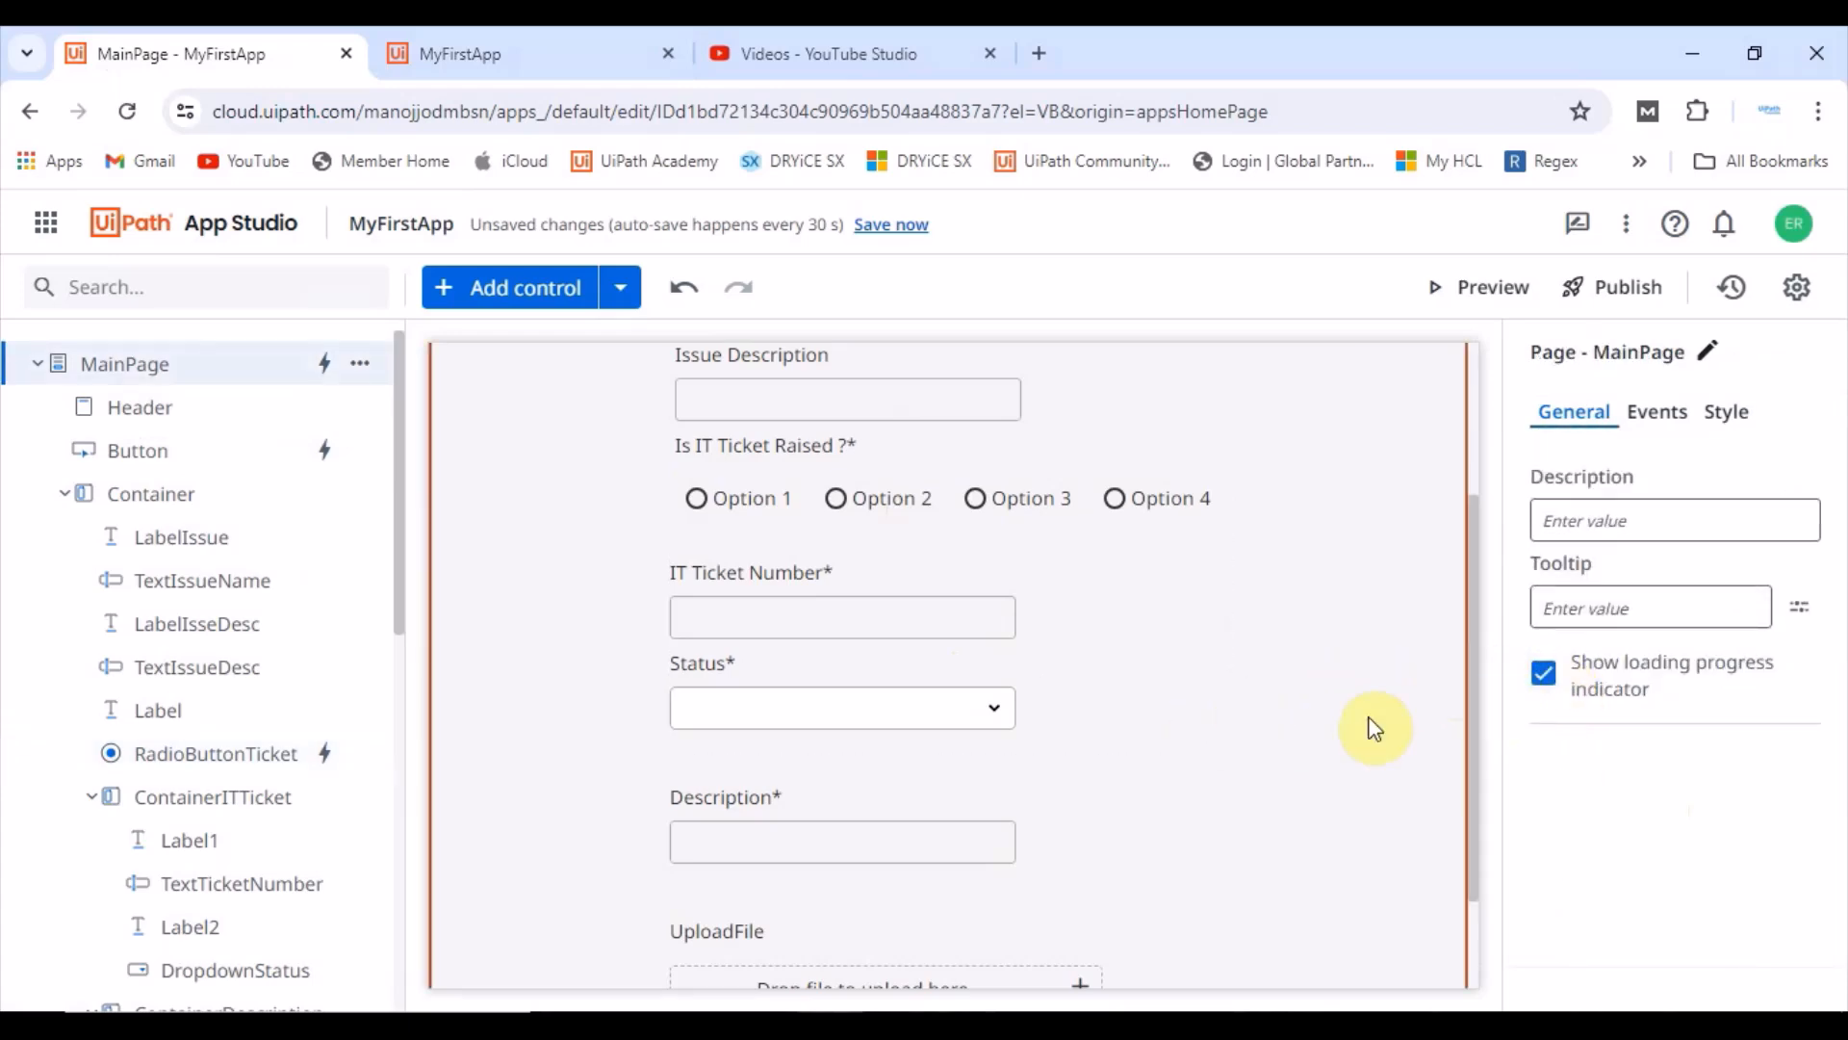
scroll(1213, 649, "up", 3)
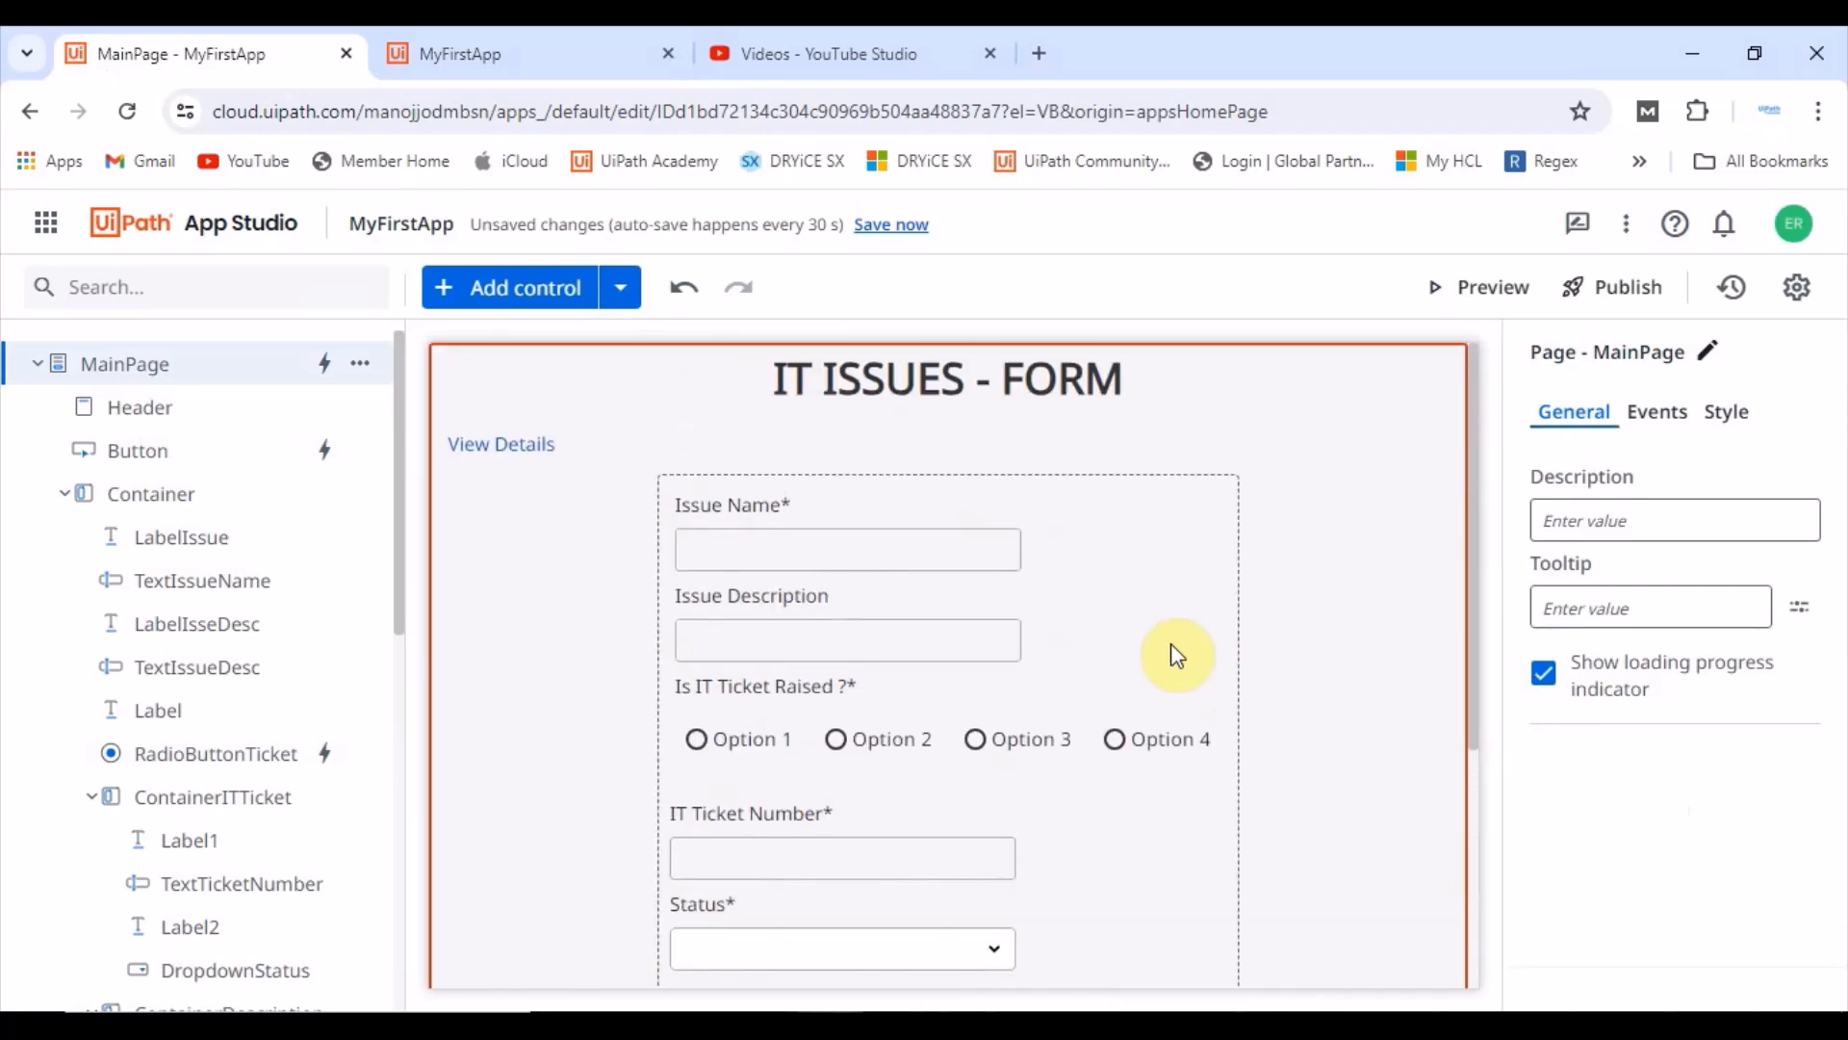
Step: Preview the app again, submit the empty form and dismiss the message
left_click(1501, 283)
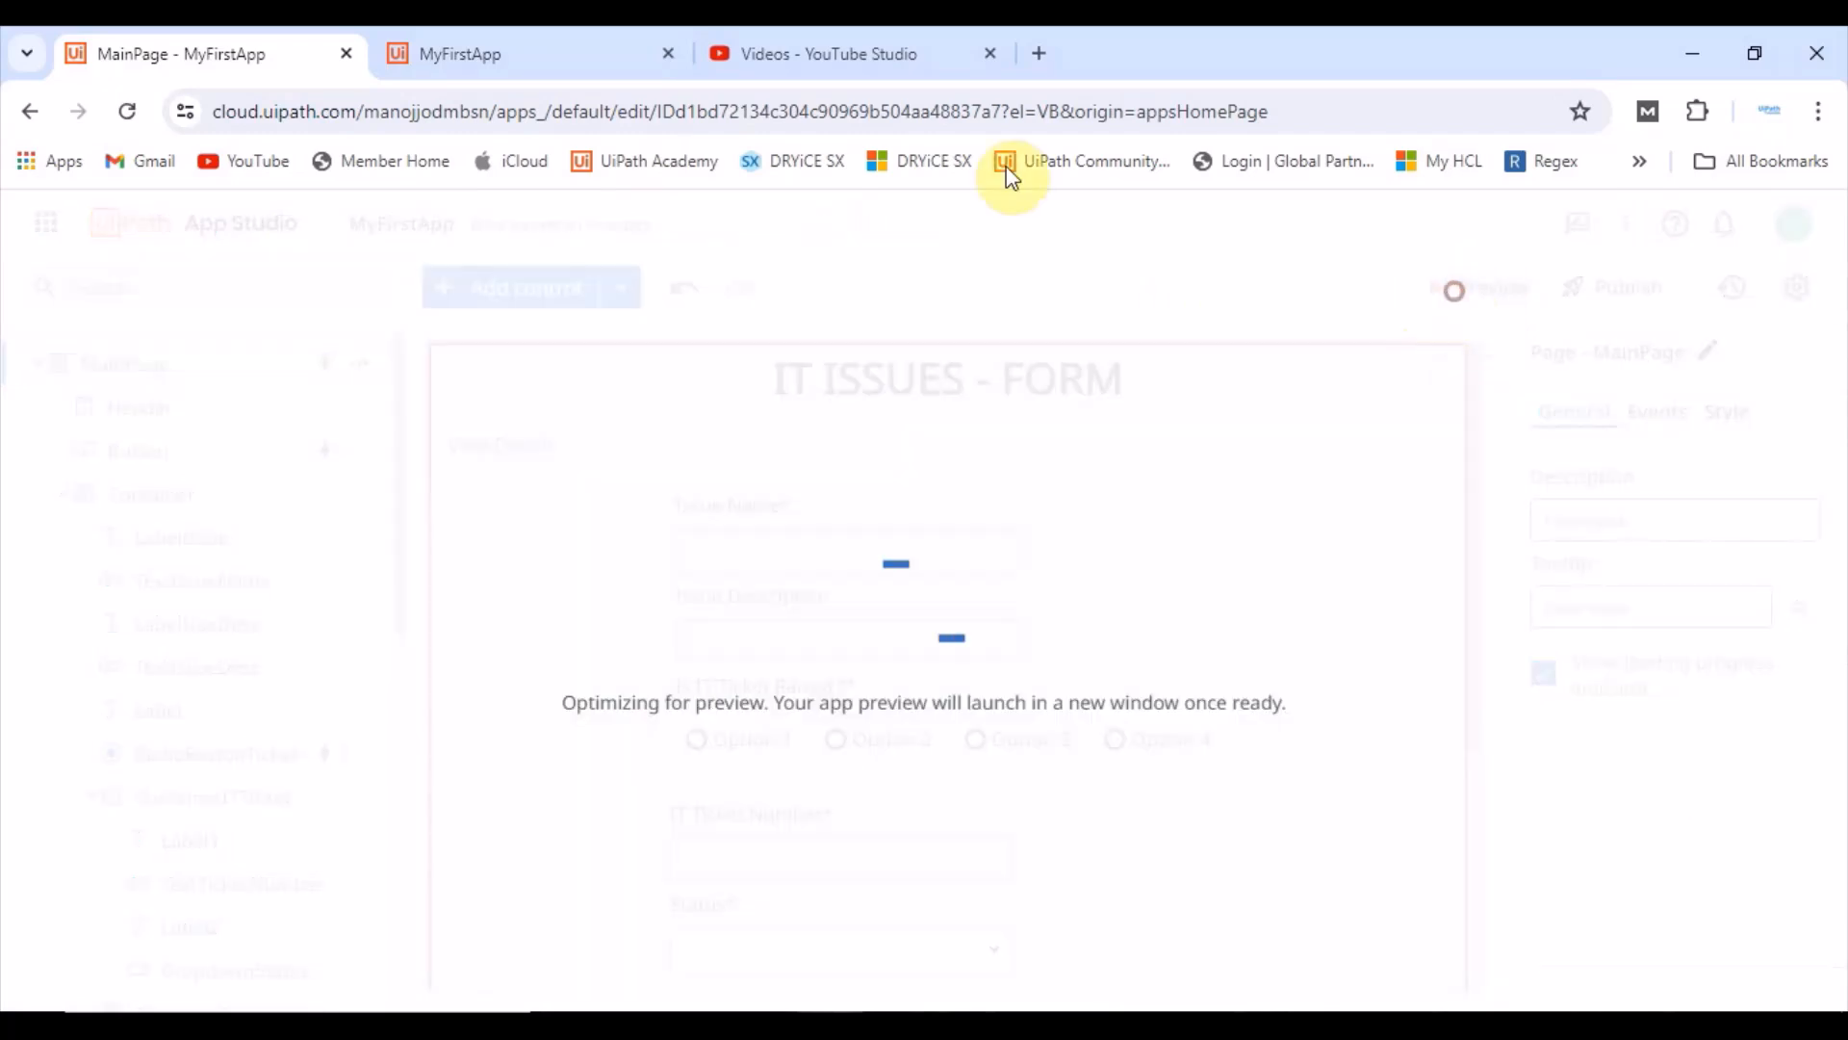
left_click(670, 53)
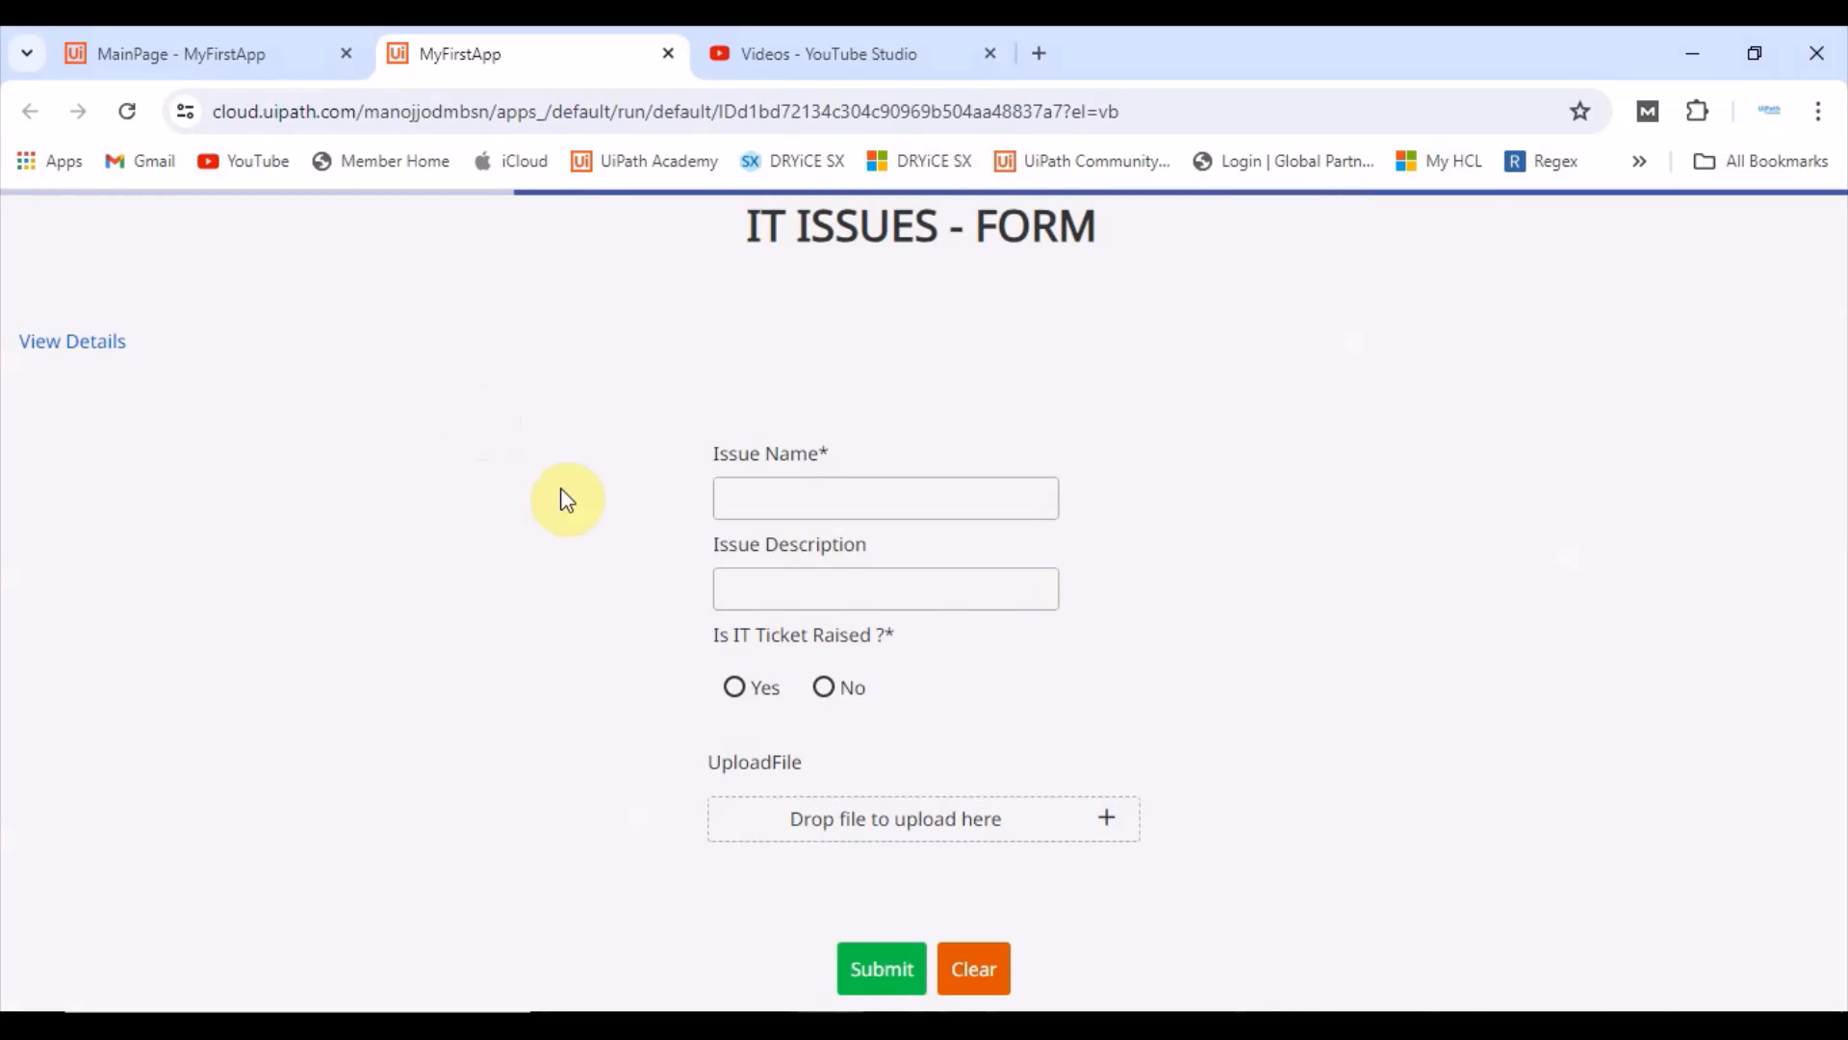
left_click(890, 968)
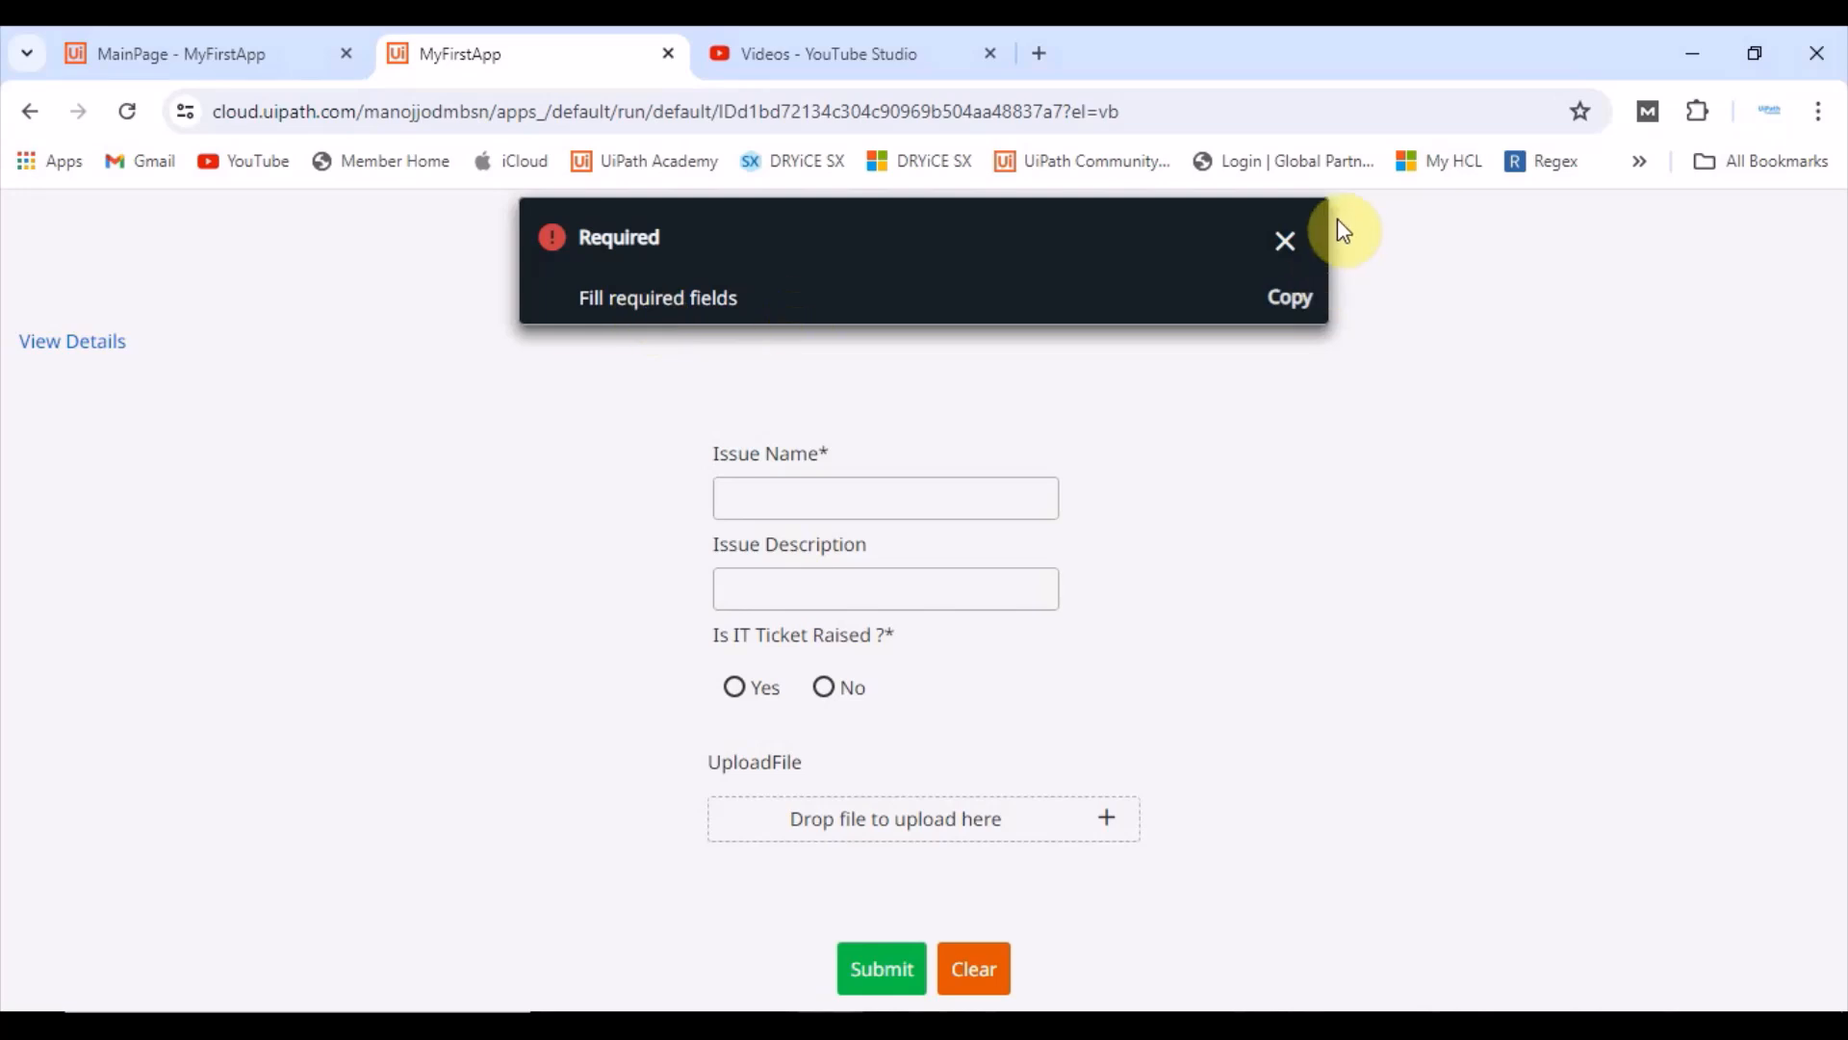
left_click(1285, 241)
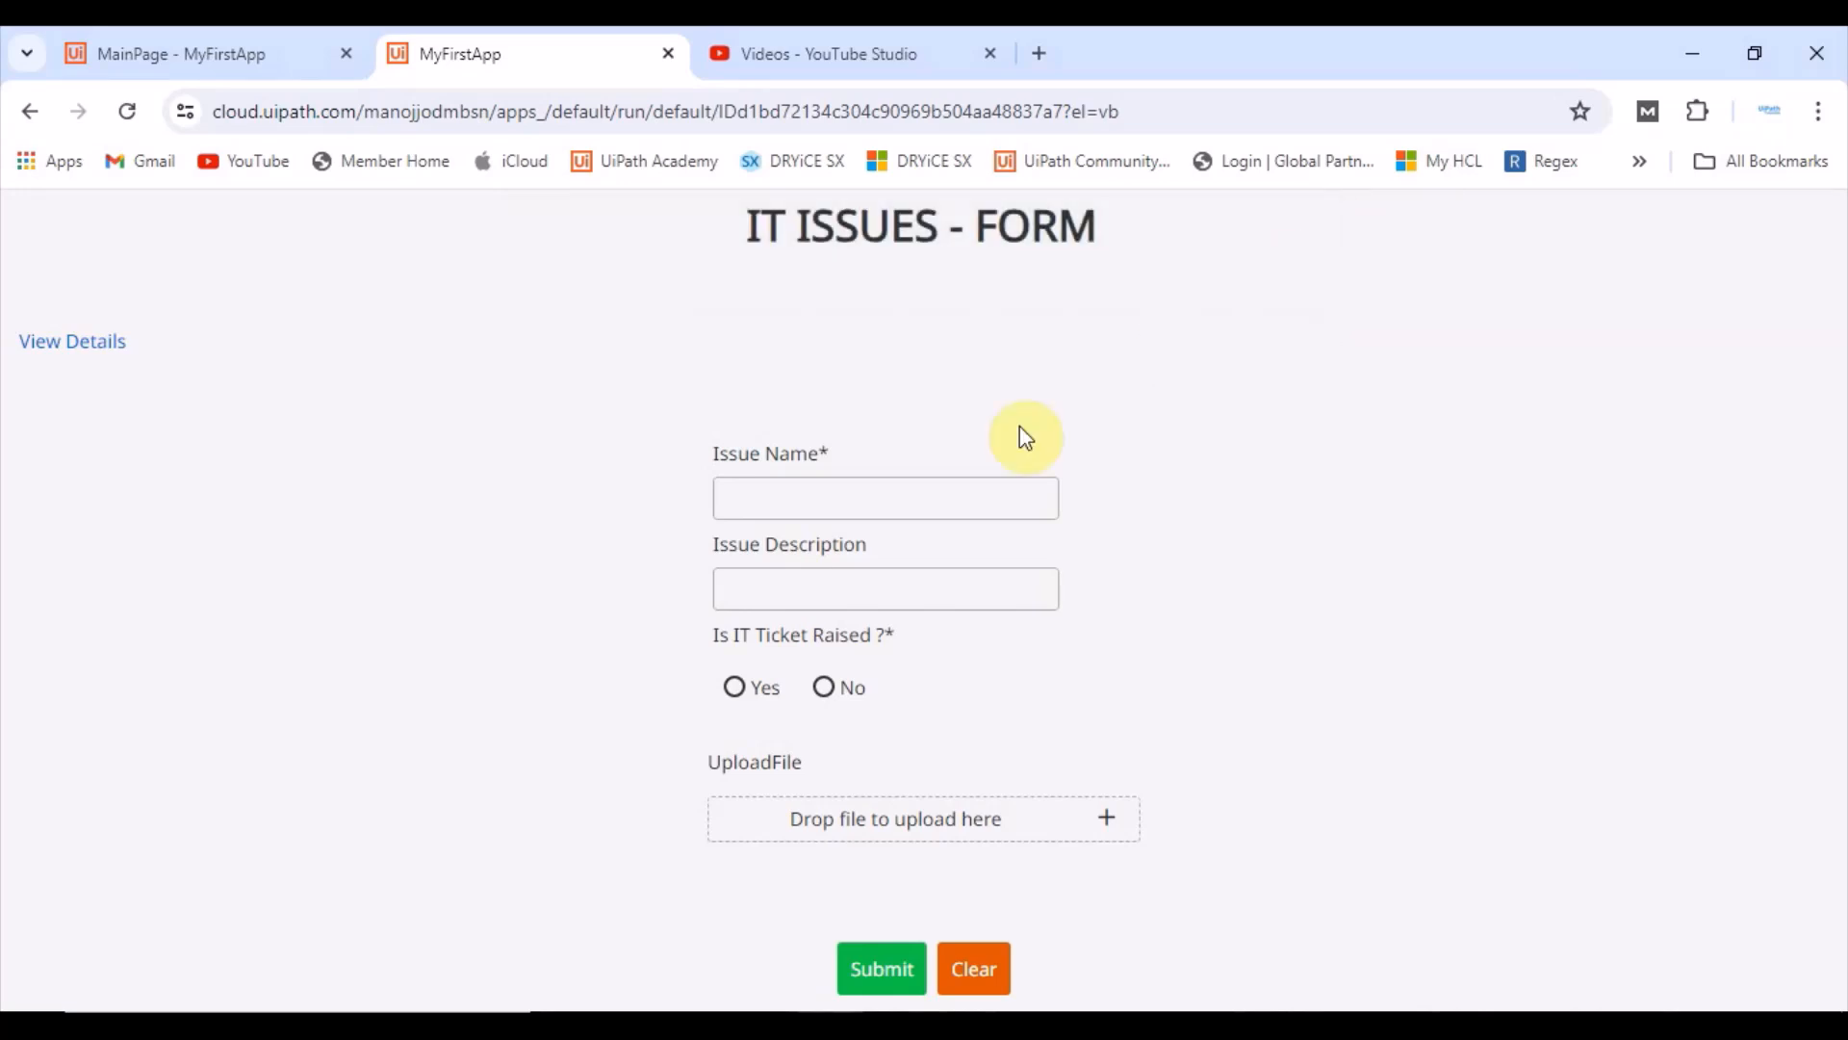
Step: Enter test1234 as the Issue Name, submit the form and dismiss the messages
left_click(752, 506)
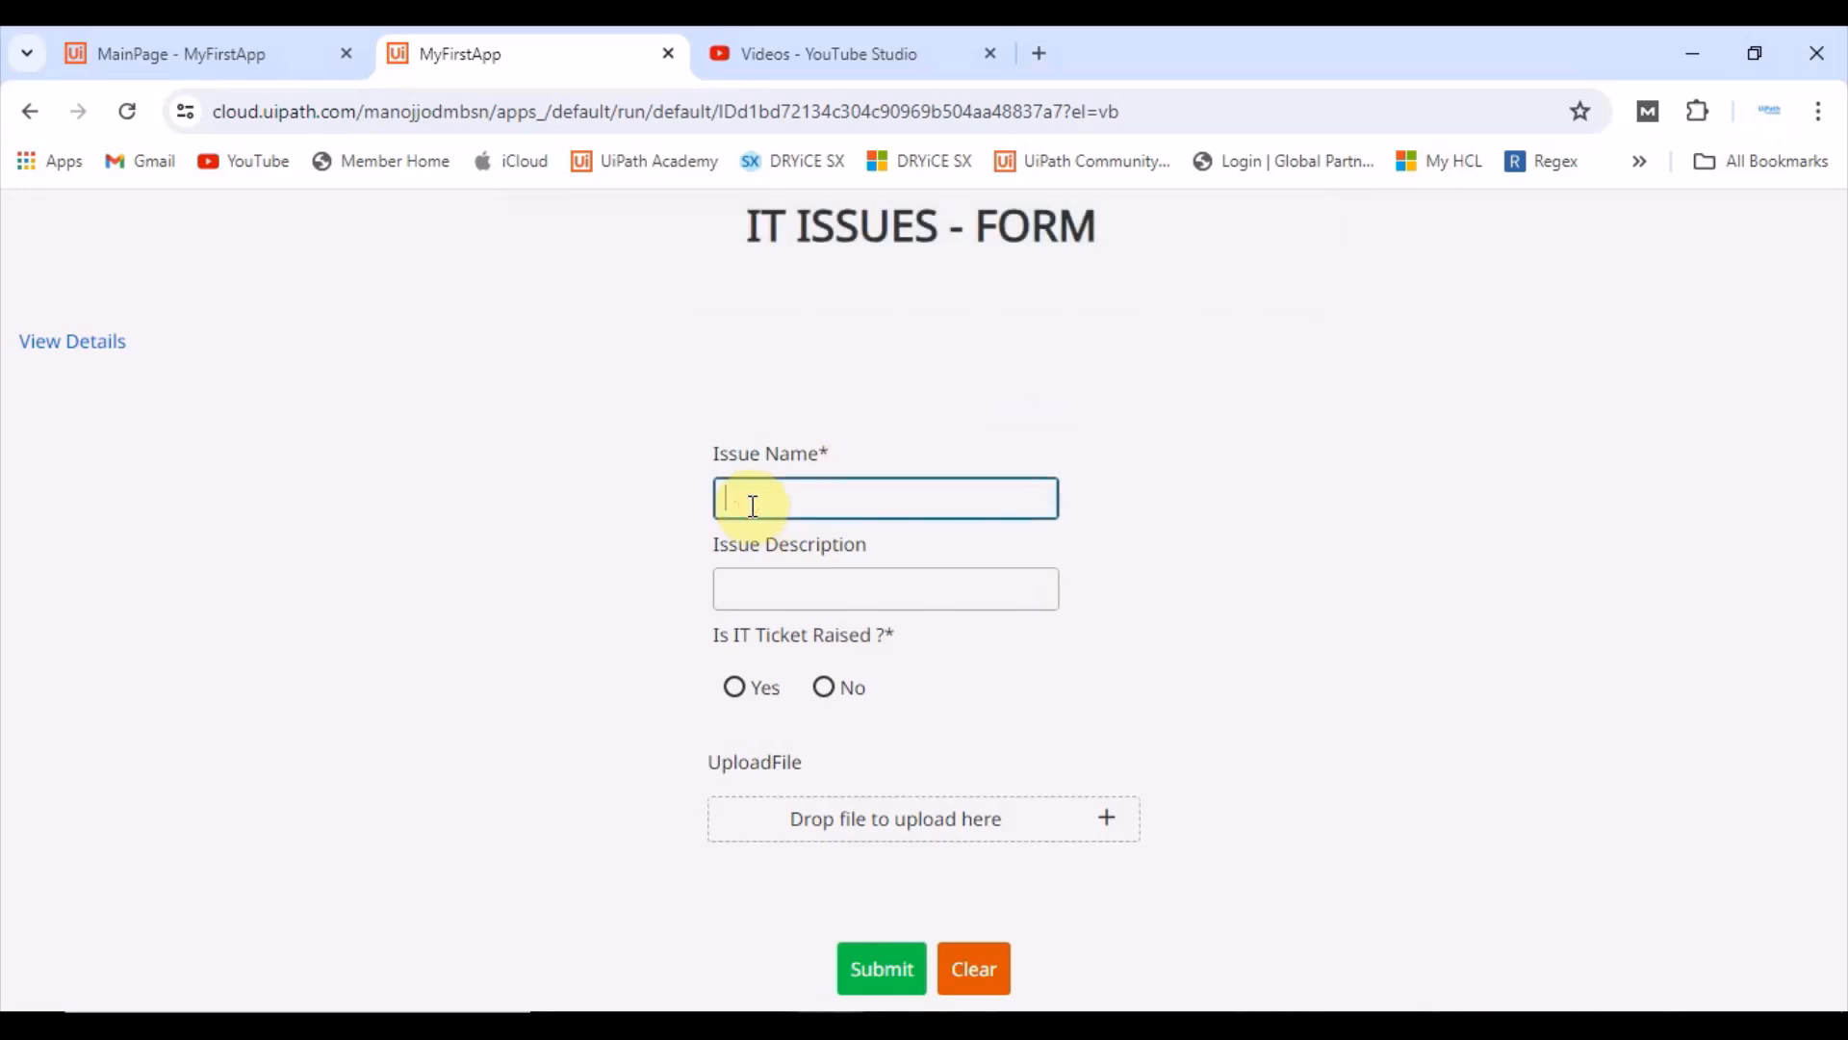
left_click(770, 594)
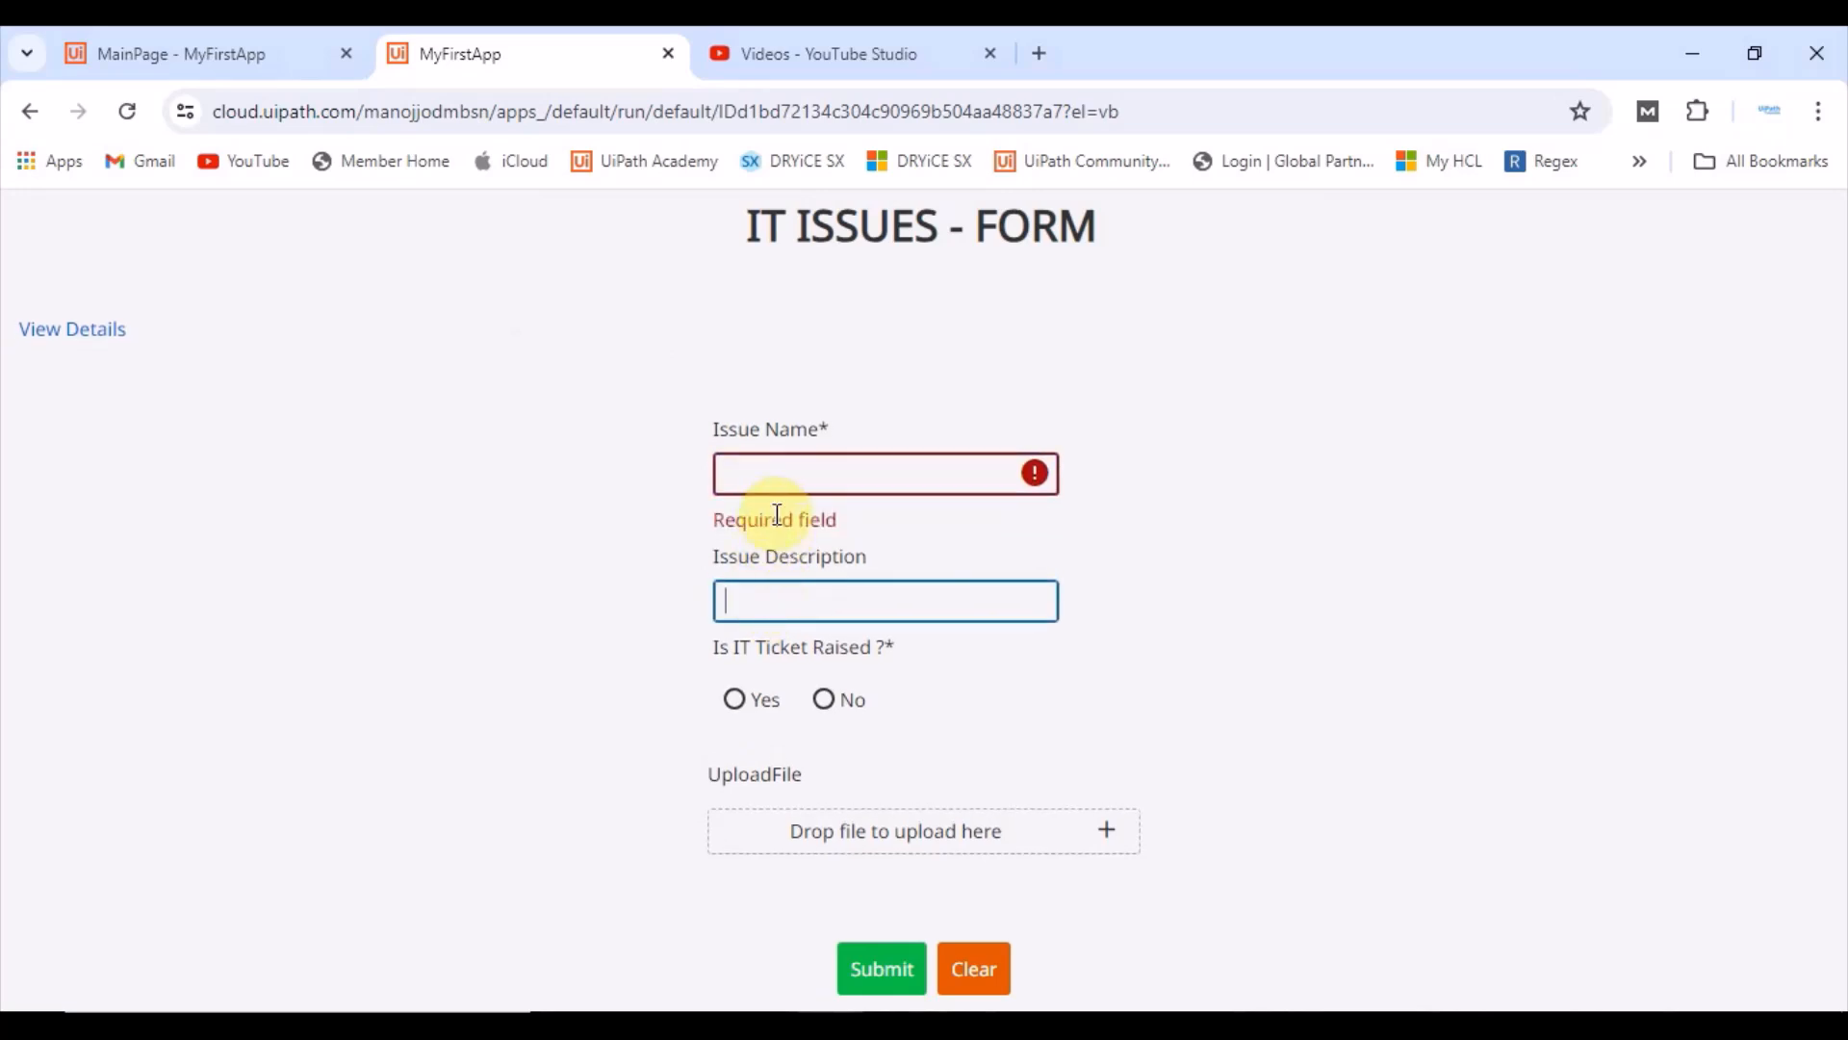
left_click(752, 472)
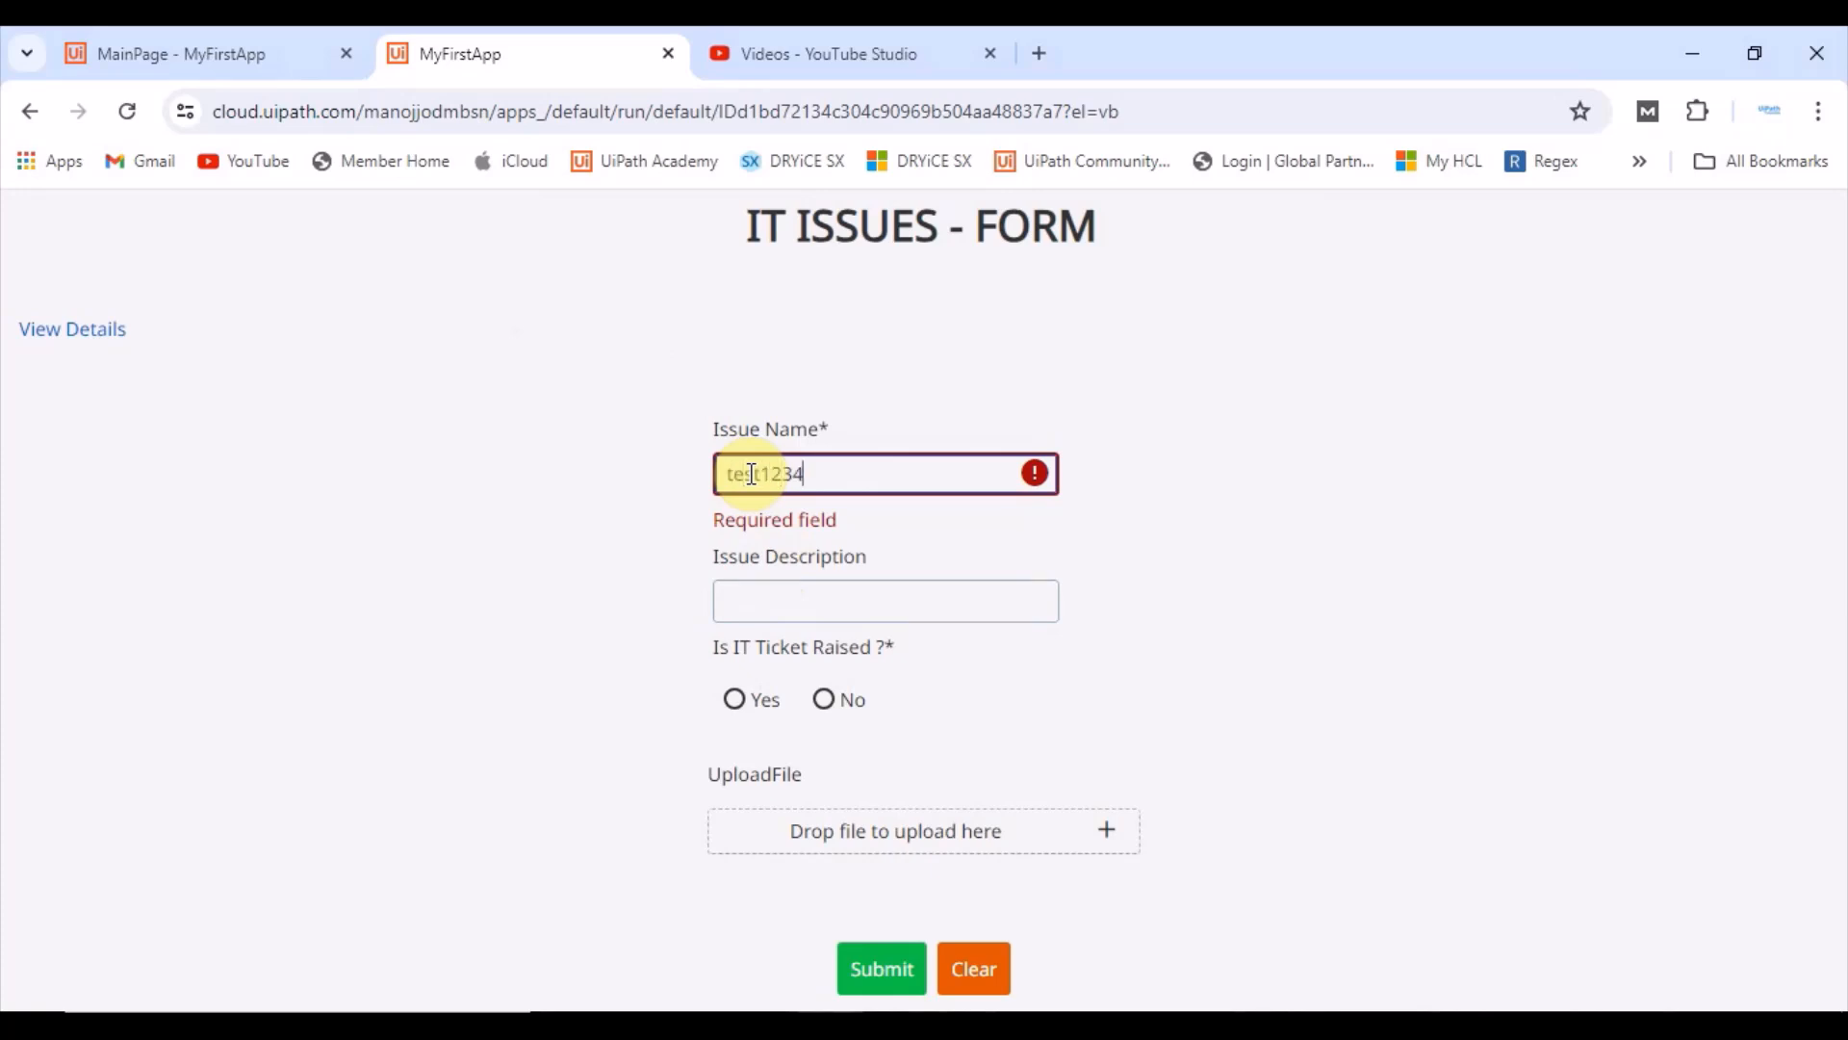
left_click(887, 980)
left_click(893, 974)
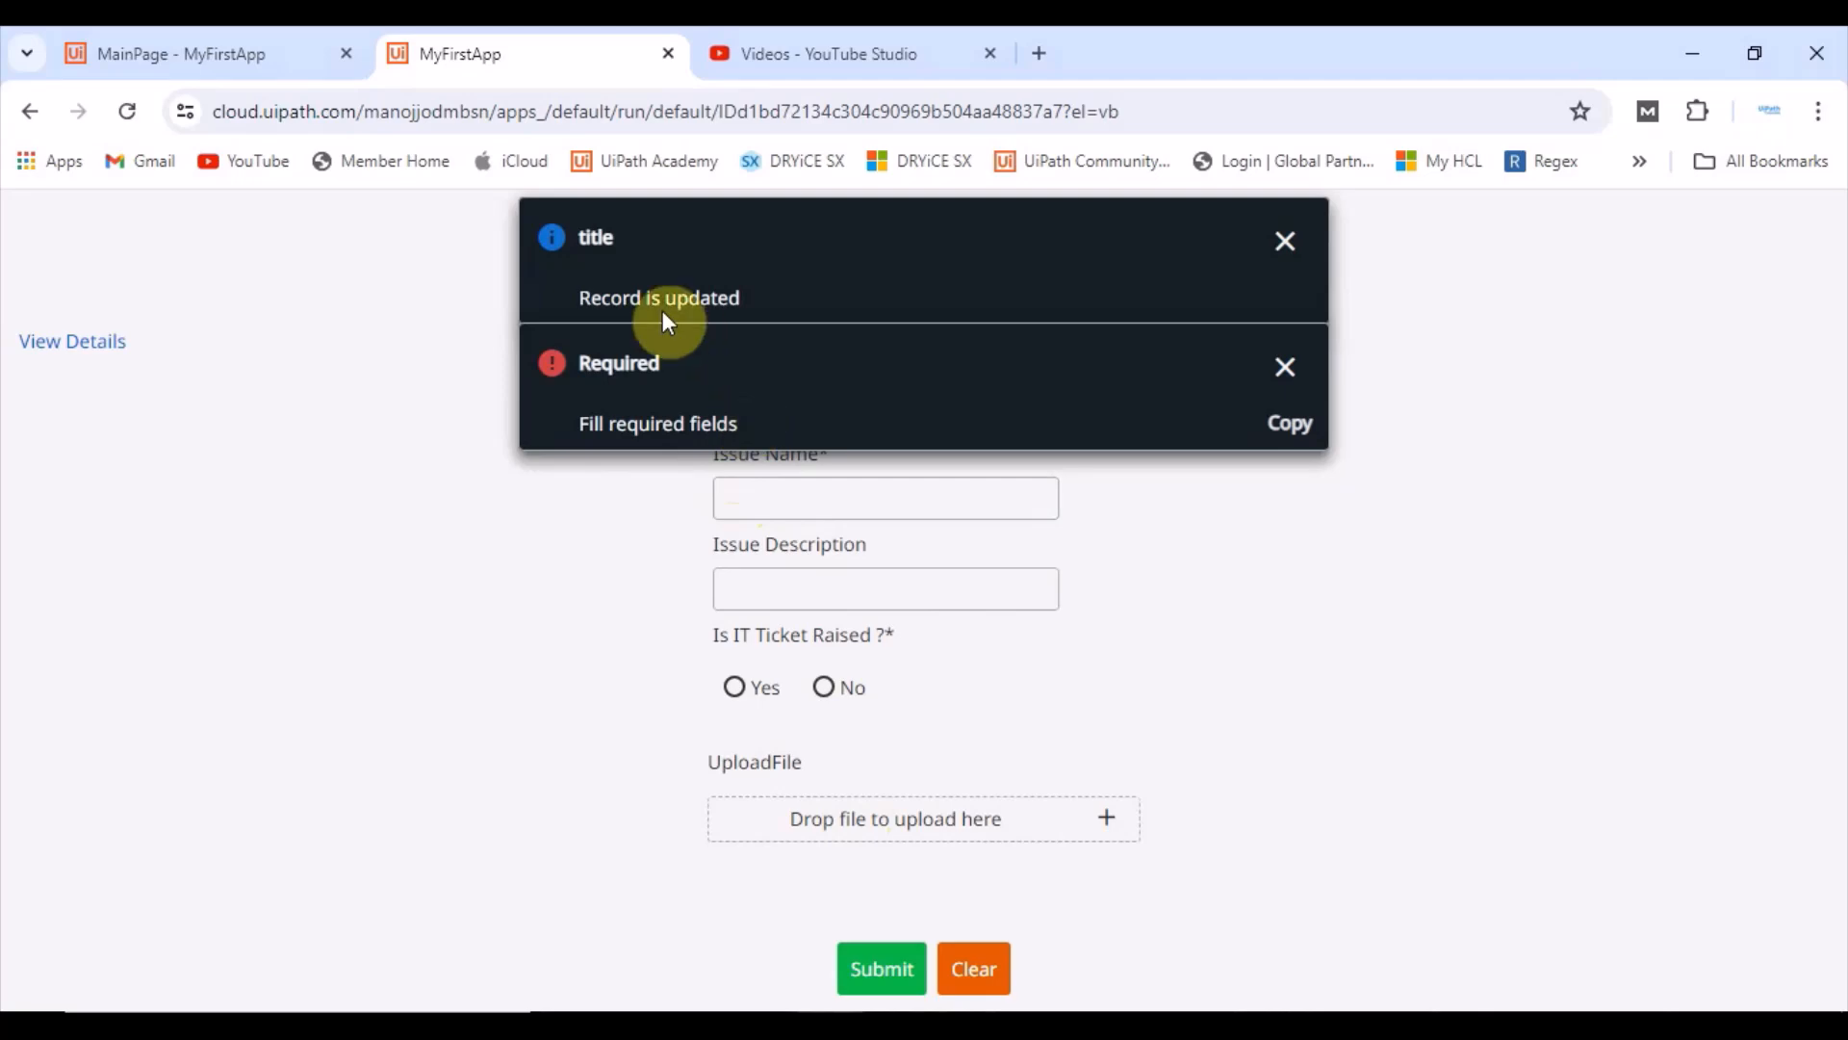
left_click(1286, 241)
key("ctrl+w")
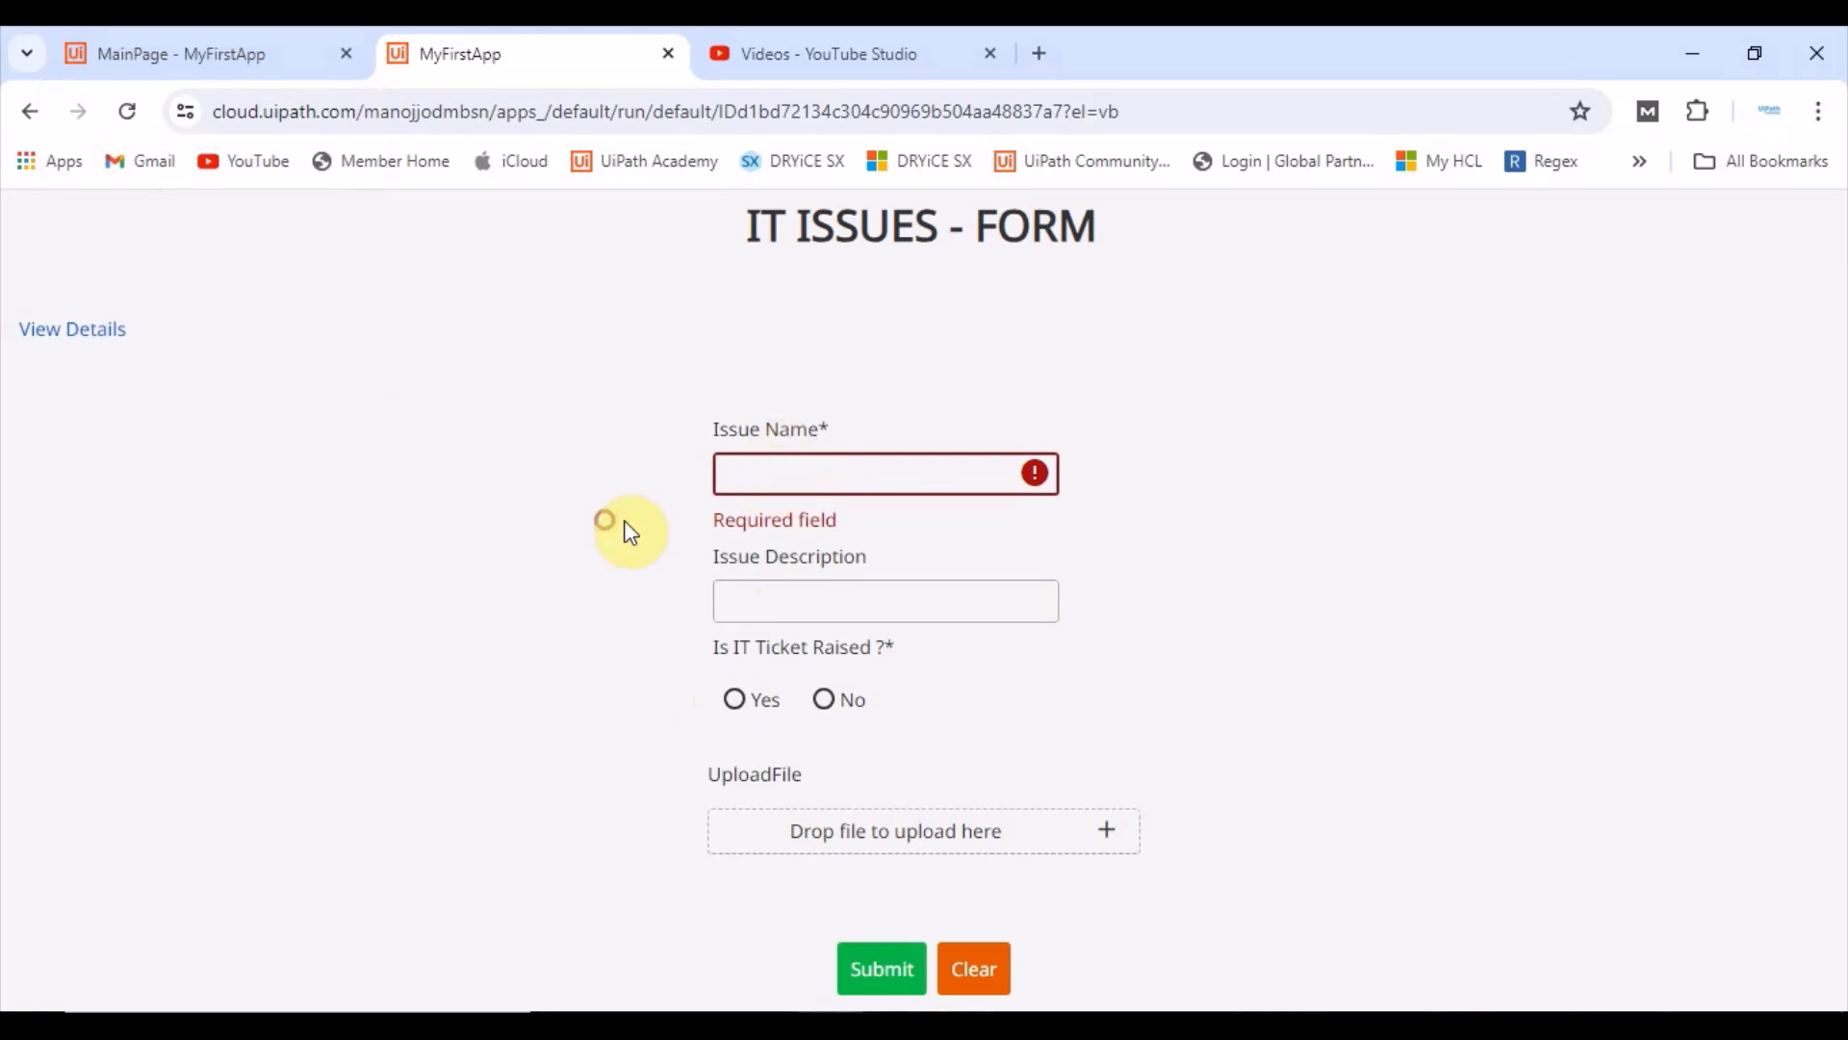
left_click(760, 473)
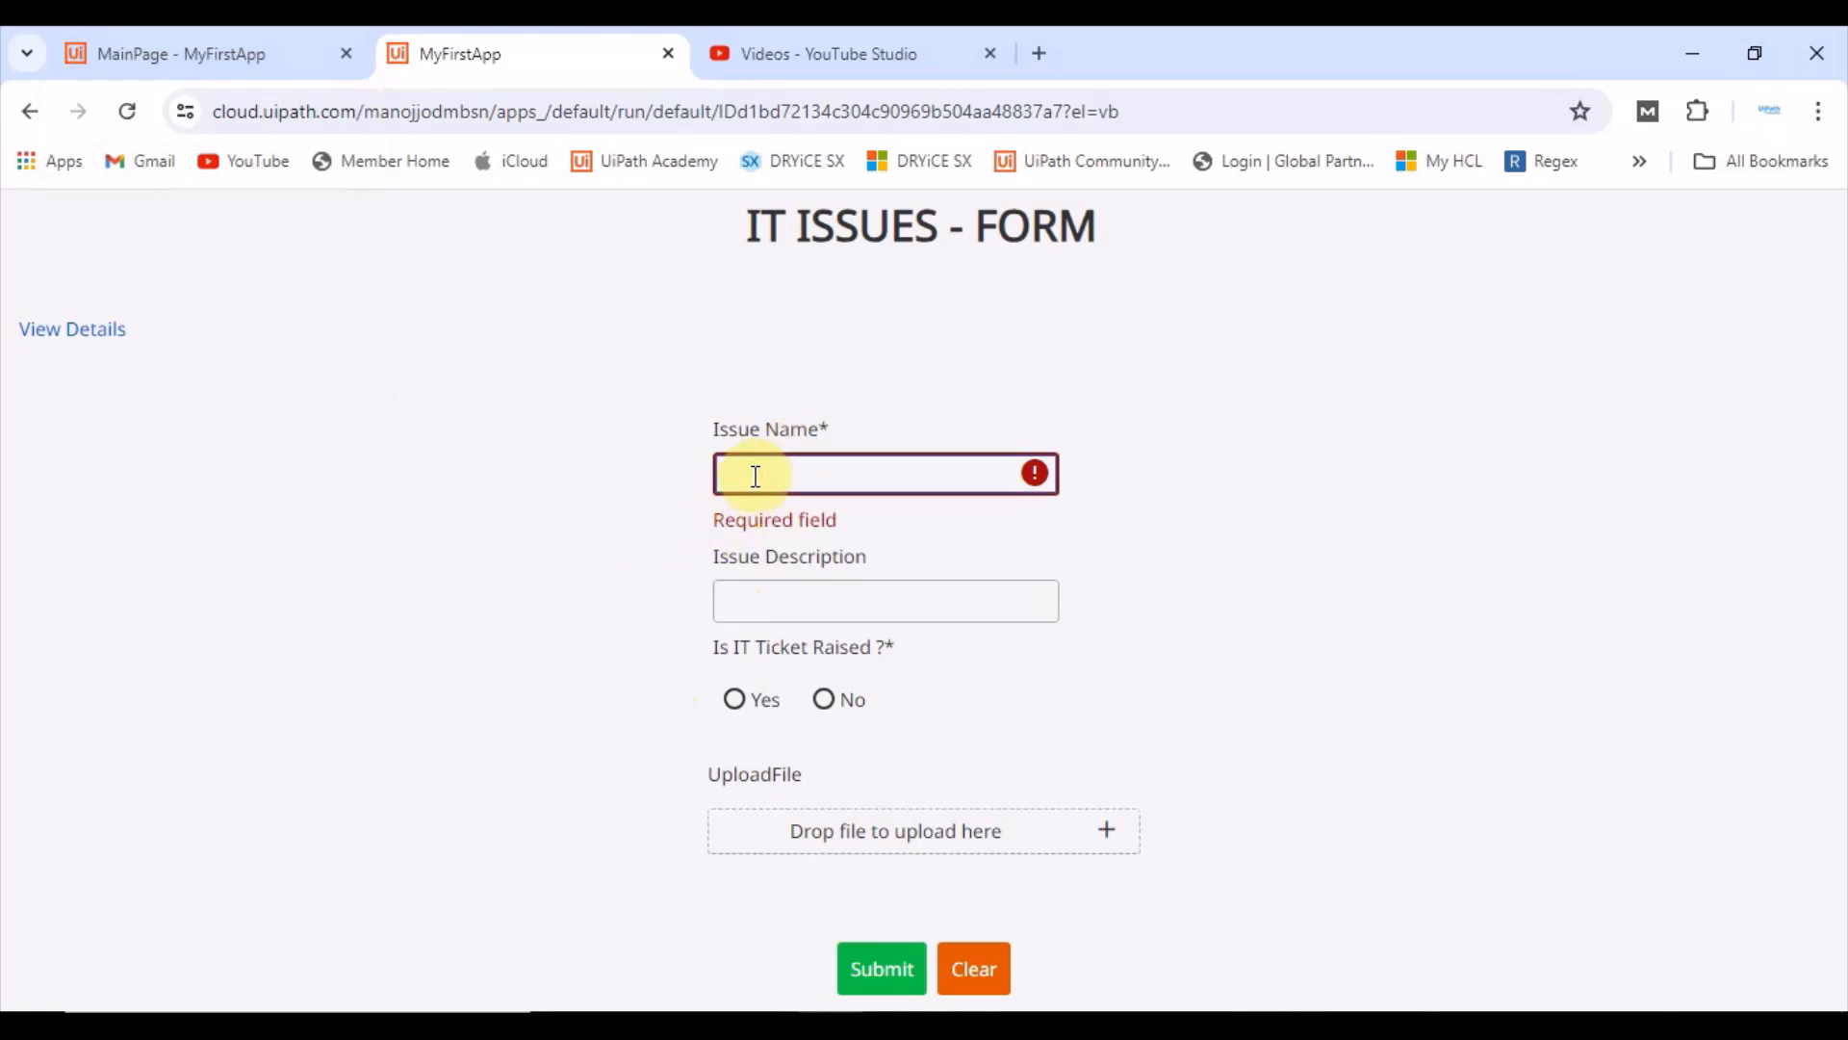
Step: Review the If condition combining the IsValid checks in the Submit button's click rules
left_click(149, 54)
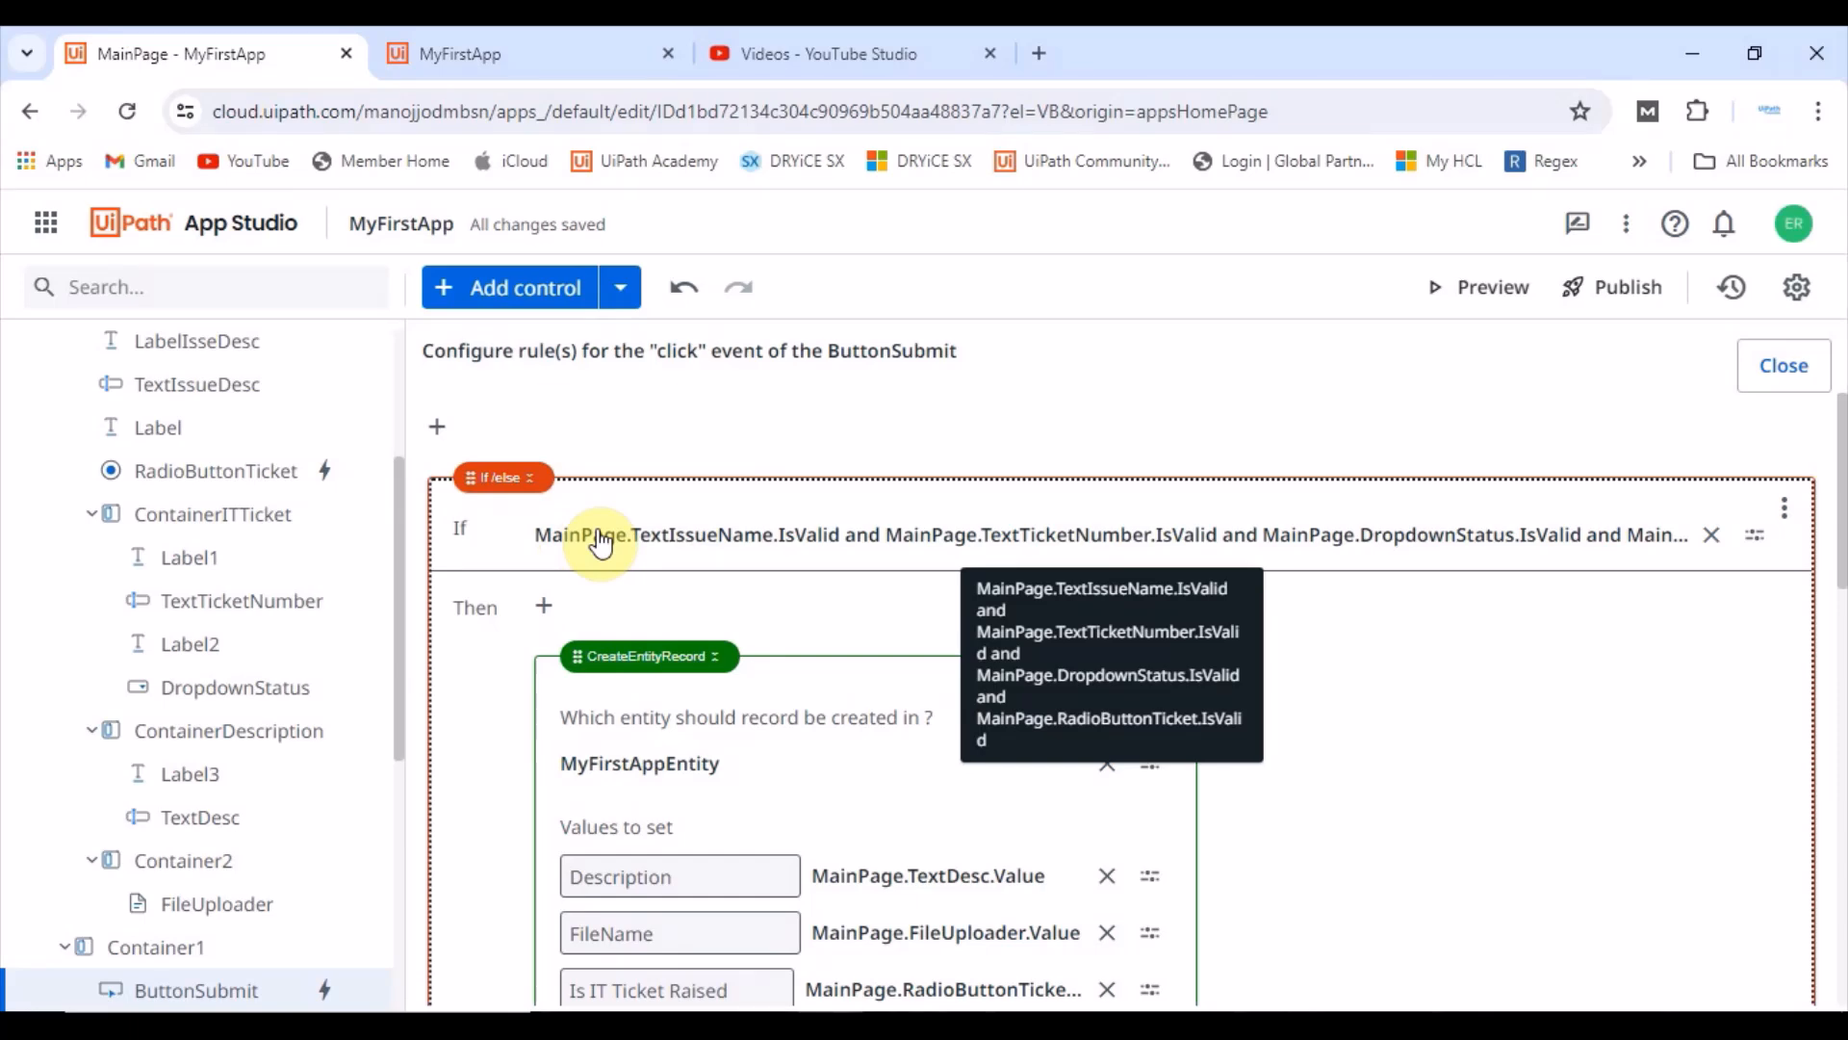
scroll(770, 765, "down", 2)
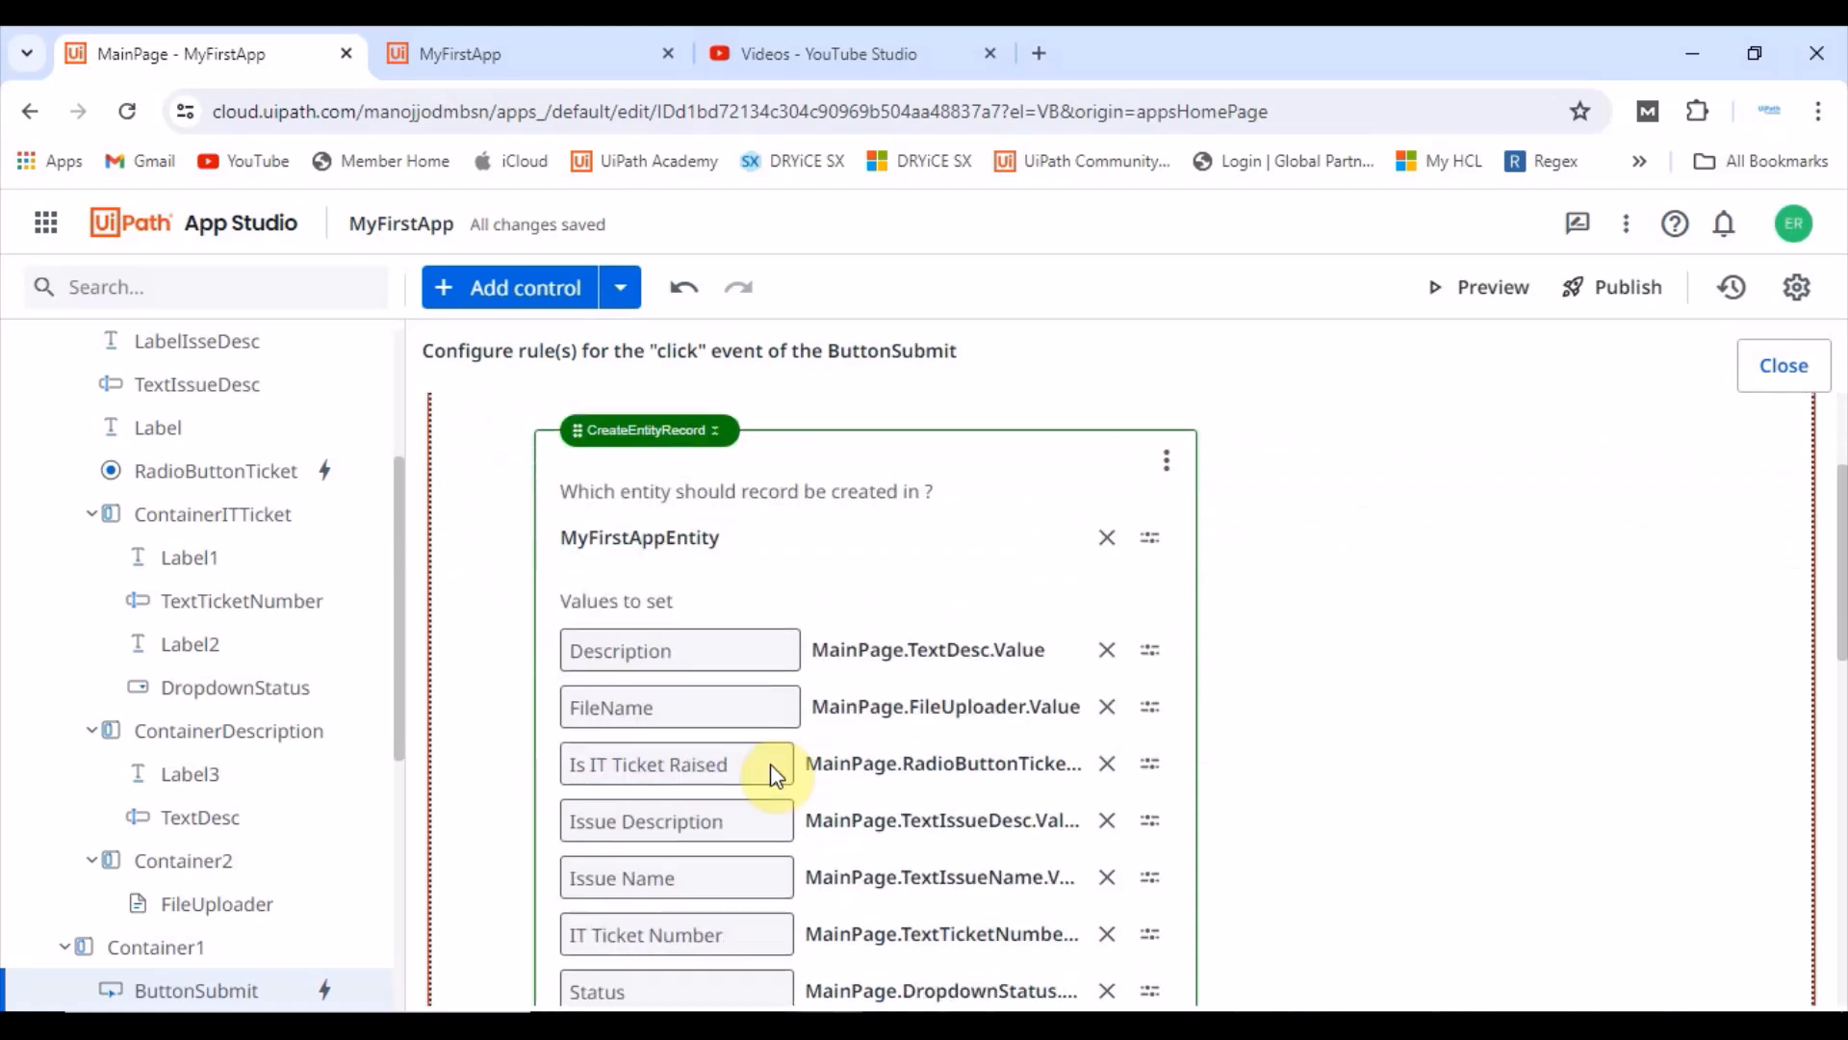
scroll(1024, 776, "up", 2)
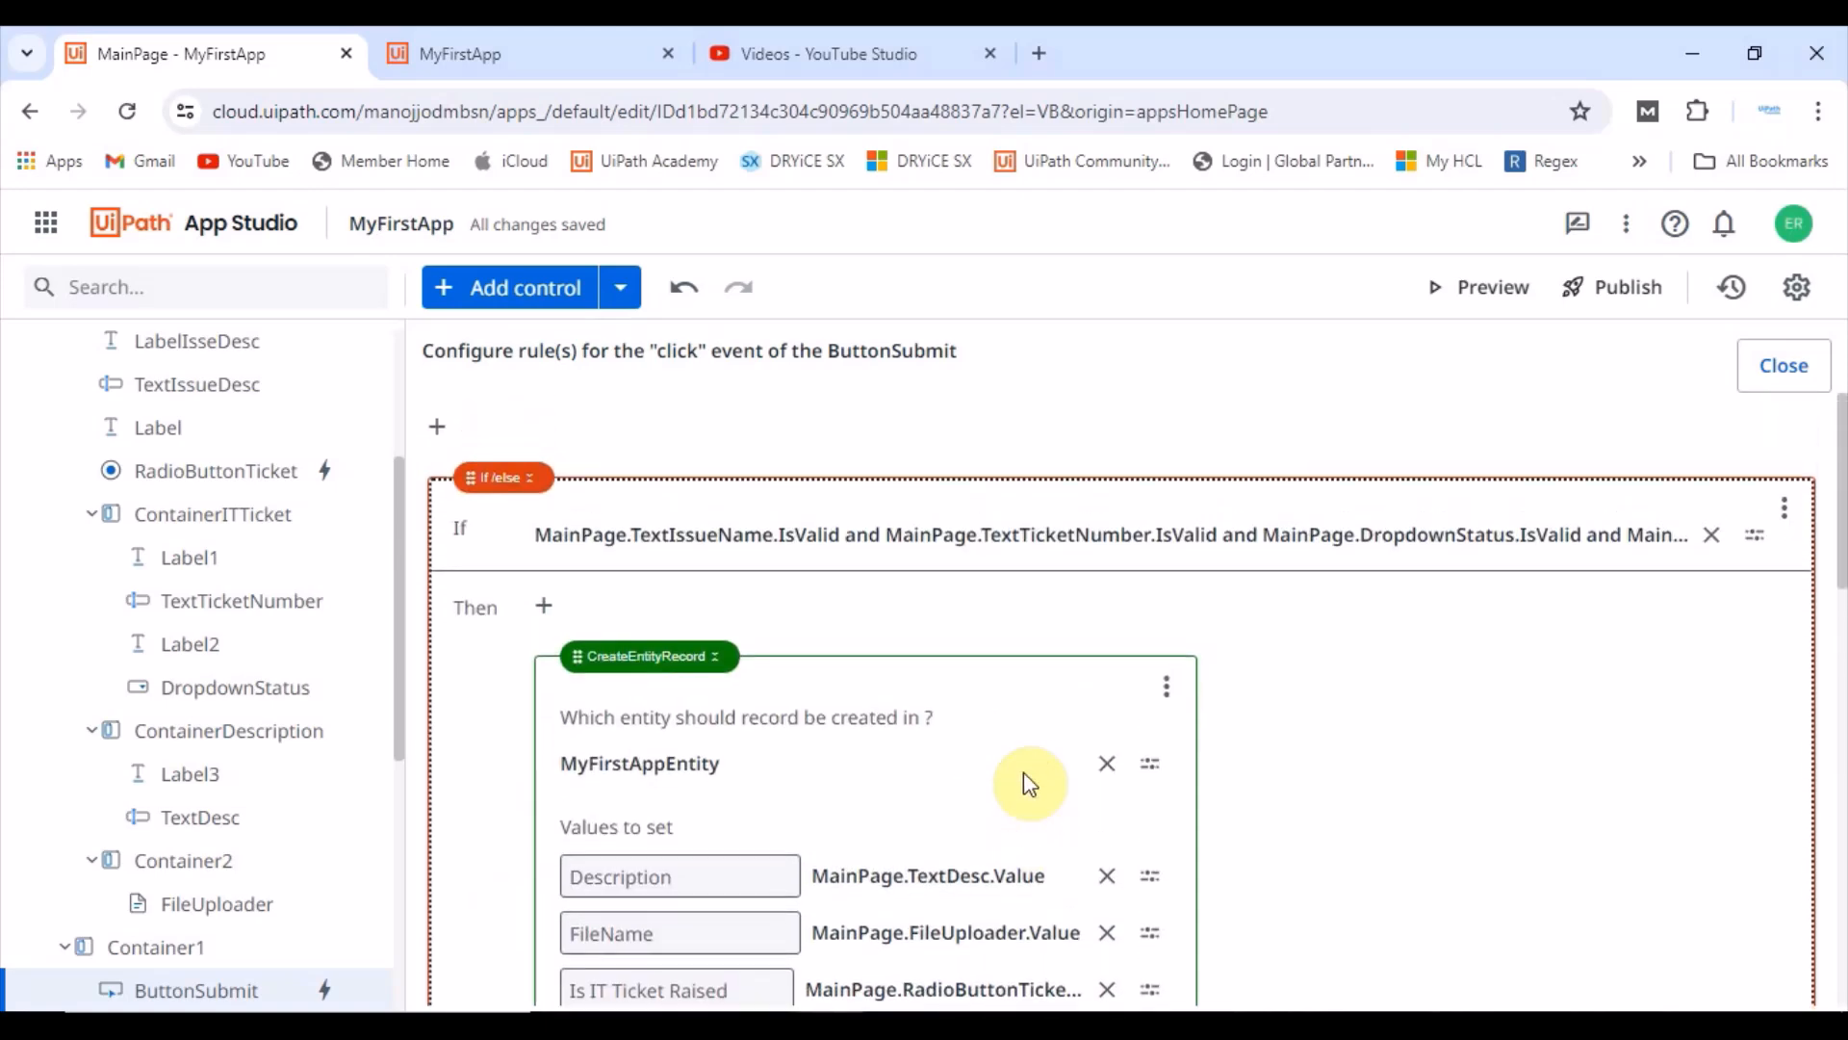
scroll(1030, 780, "down", 7)
scroll(726, 584, "up", 7)
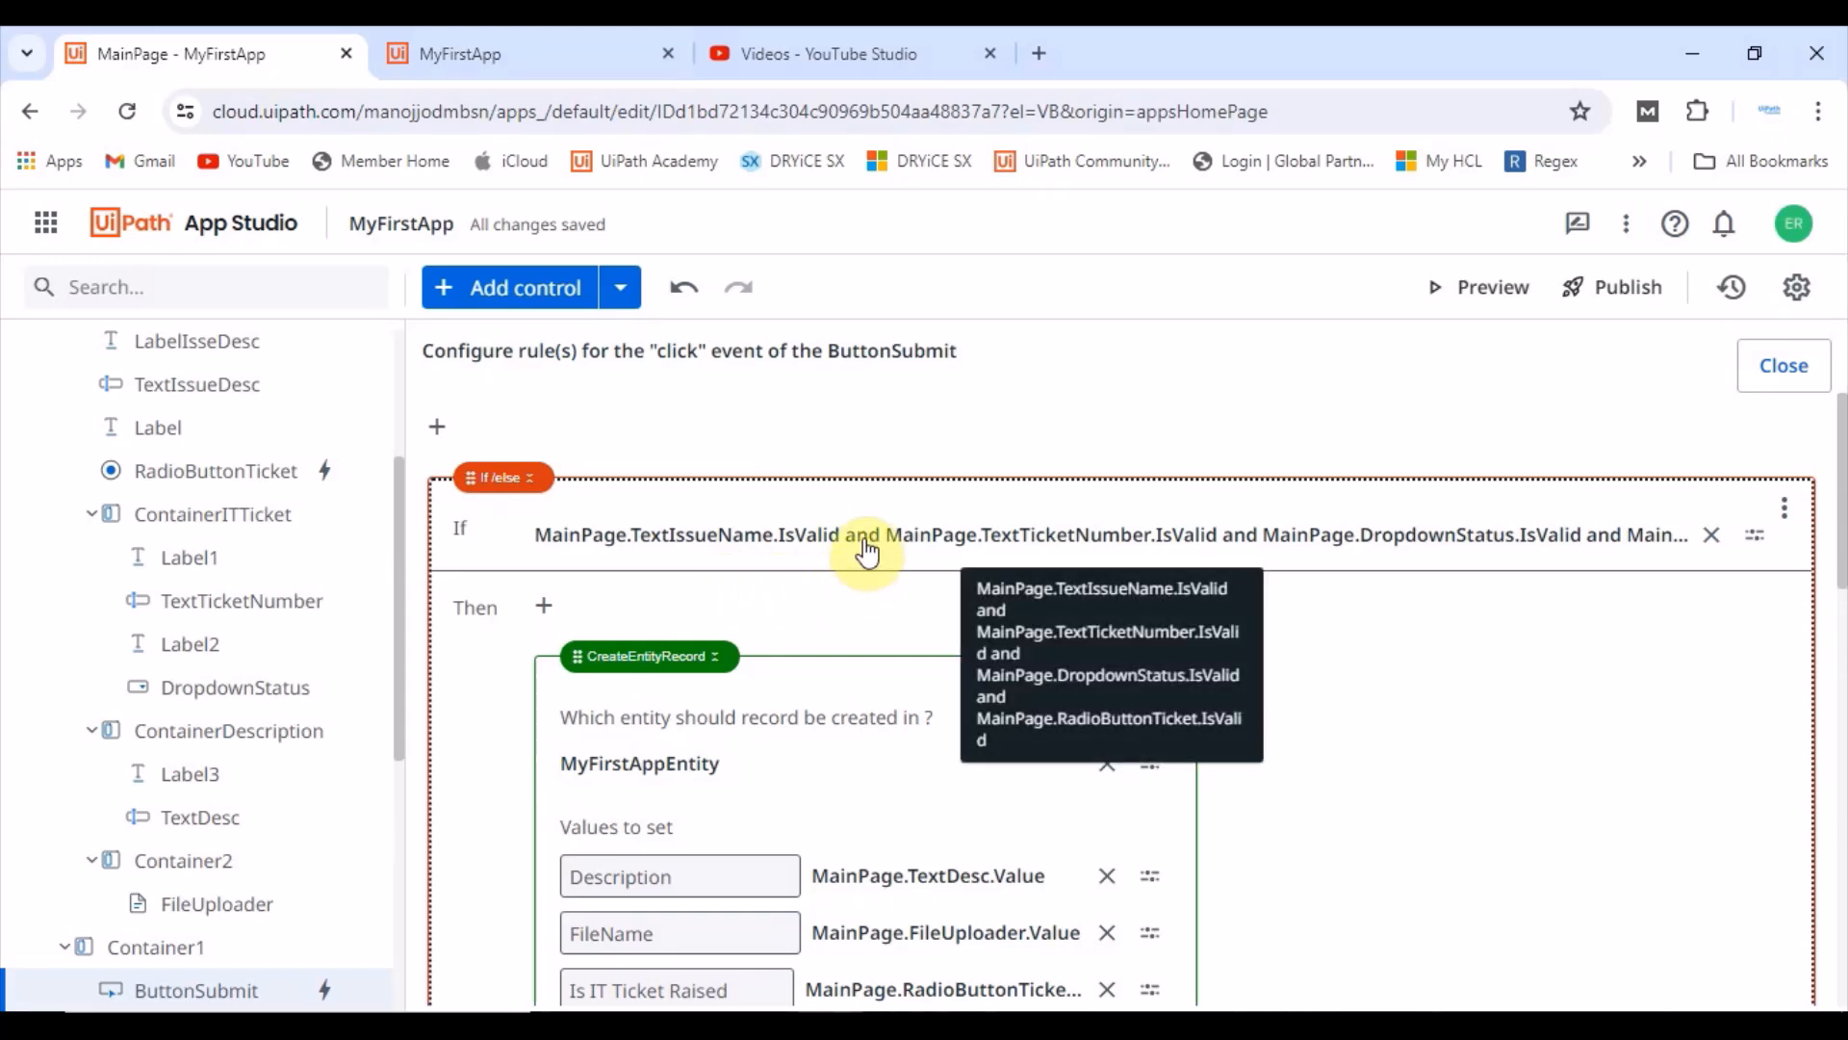
Step: Submit the form with dgfrdgd as the Issue Name and dismiss the message
left_click(644, 38)
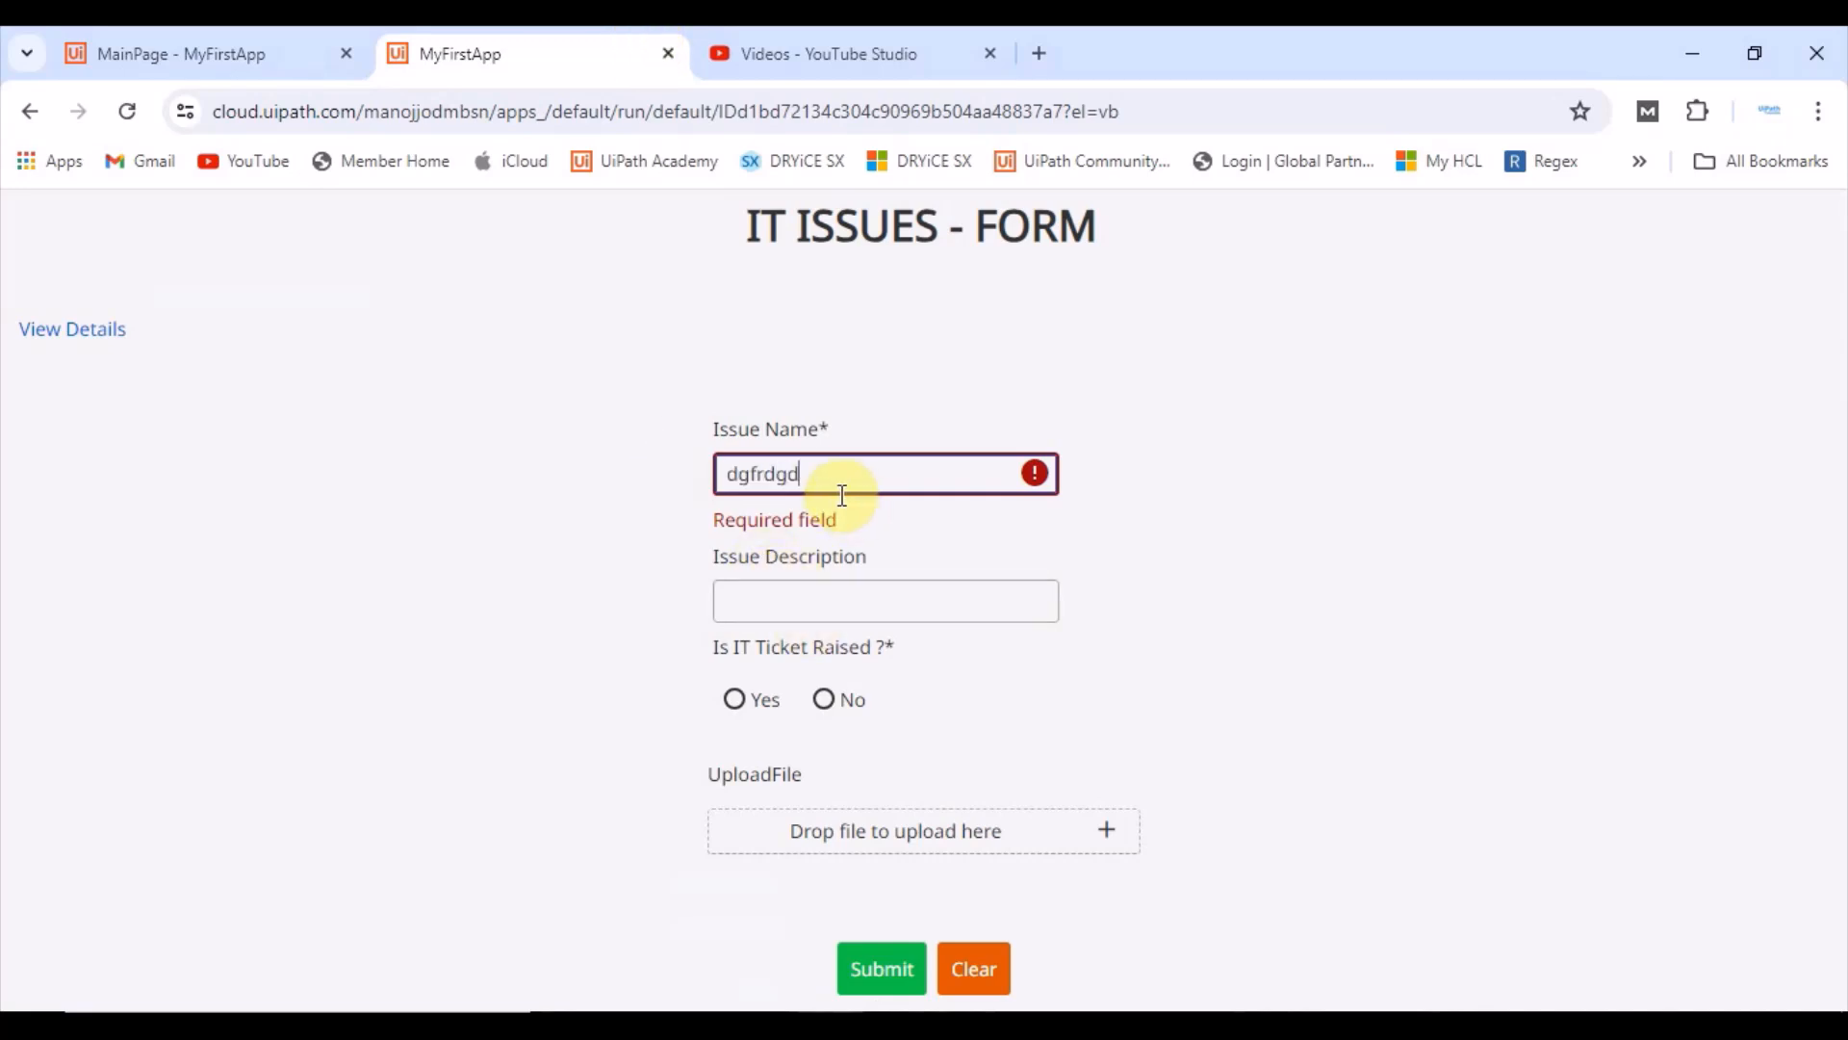
left_click(879, 970)
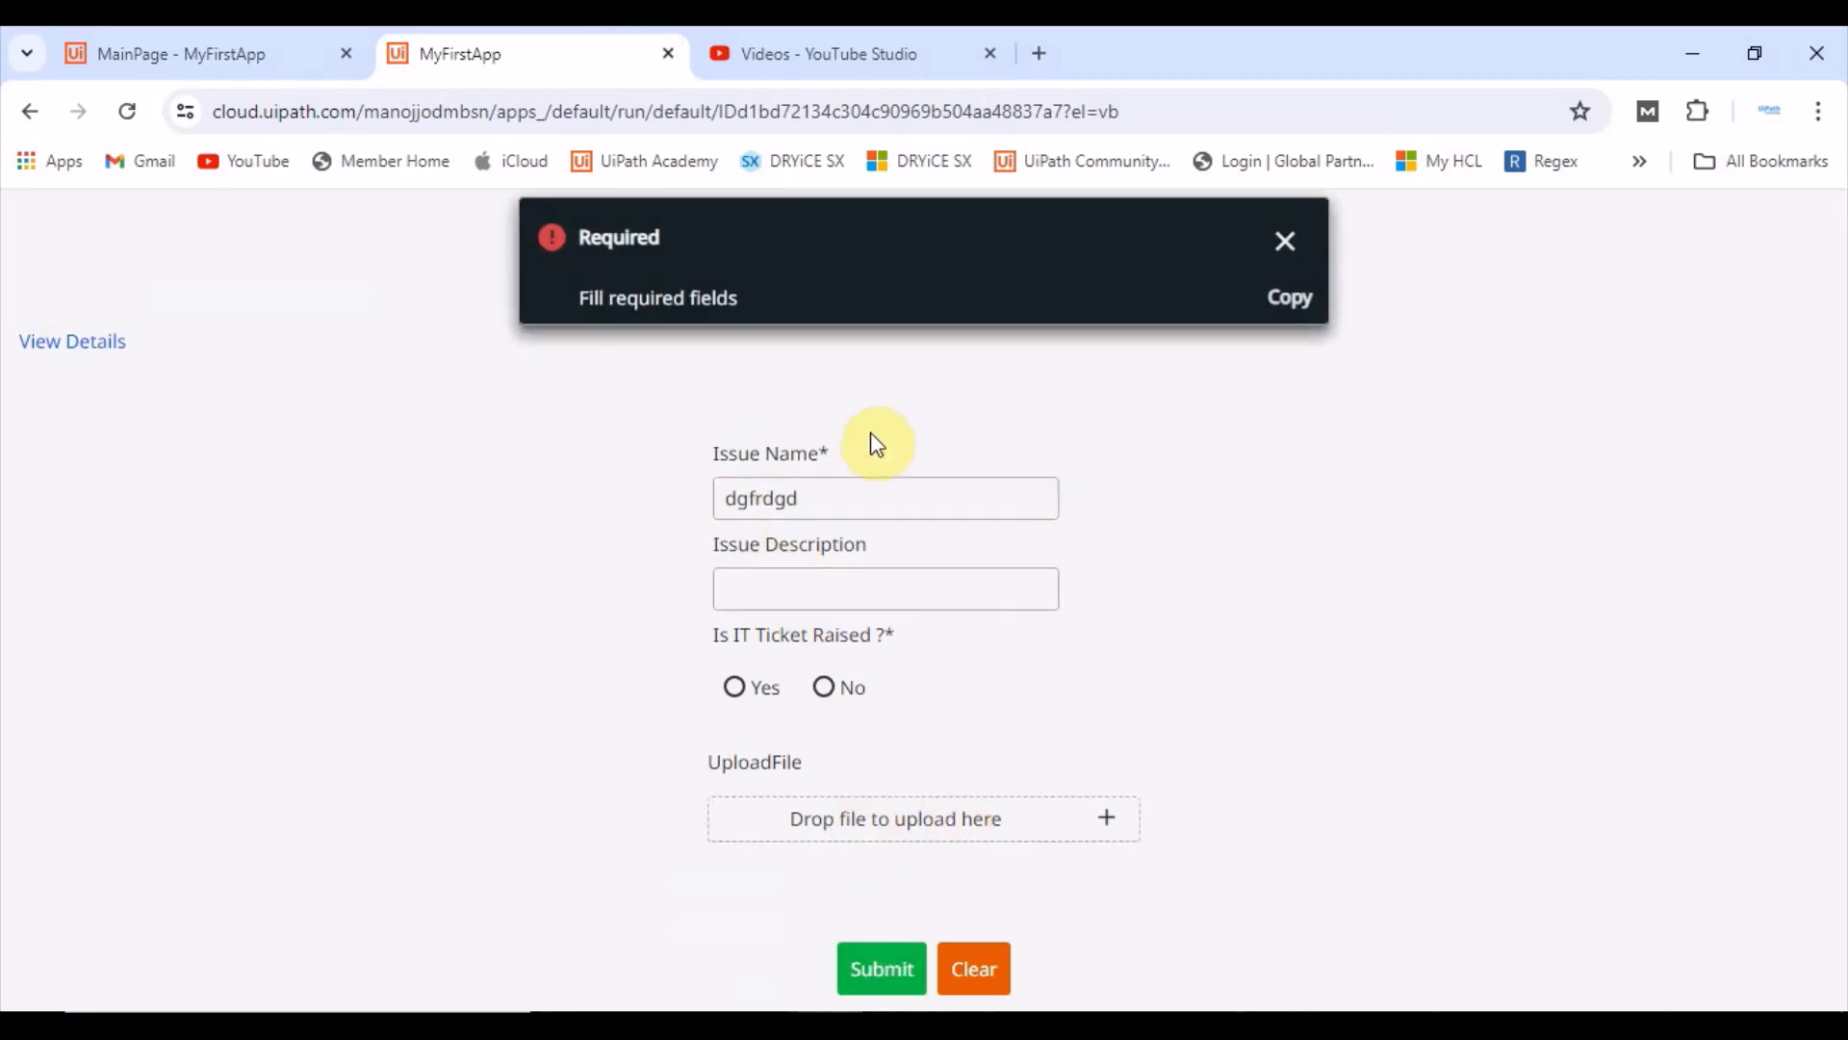
left_click(1280, 242)
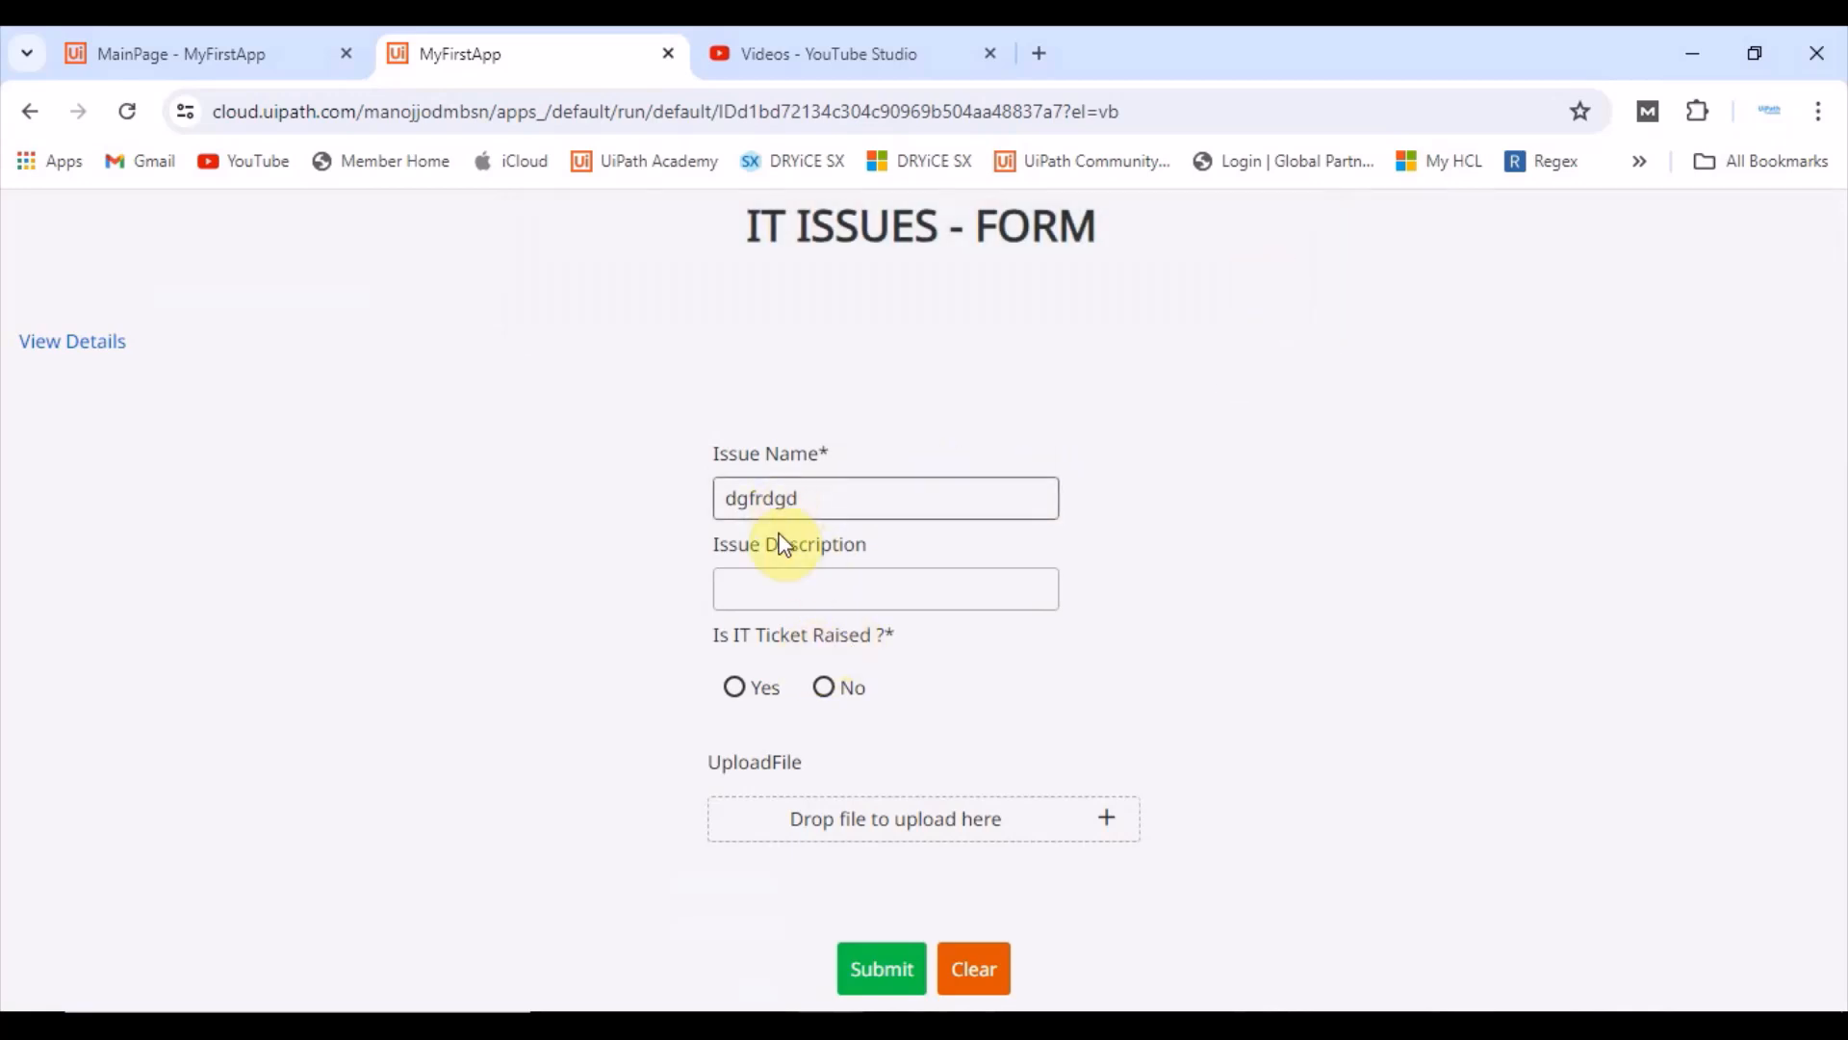
Step: Select Yes for Is IT Ticket Raised and submit the form to test the conditionally required ticket fields
left_click(739, 698)
scroll(746, 693, "down", 2)
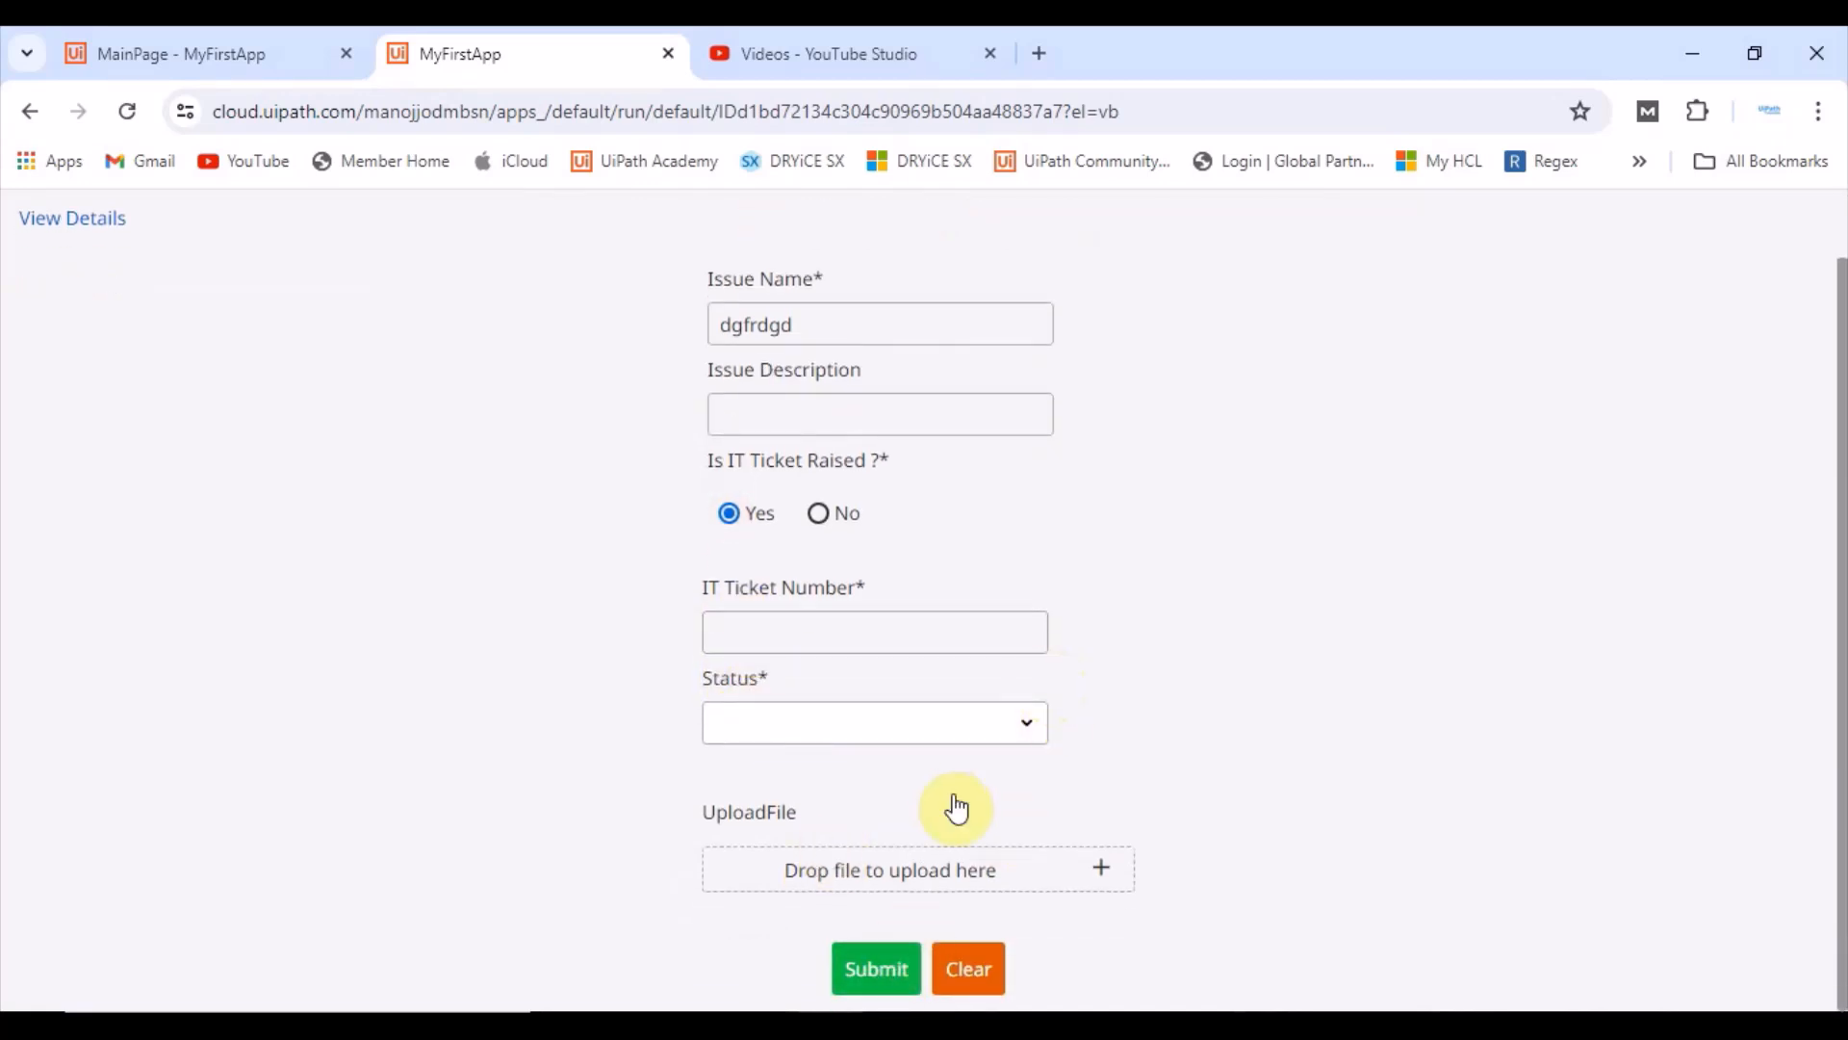
left_click(866, 975)
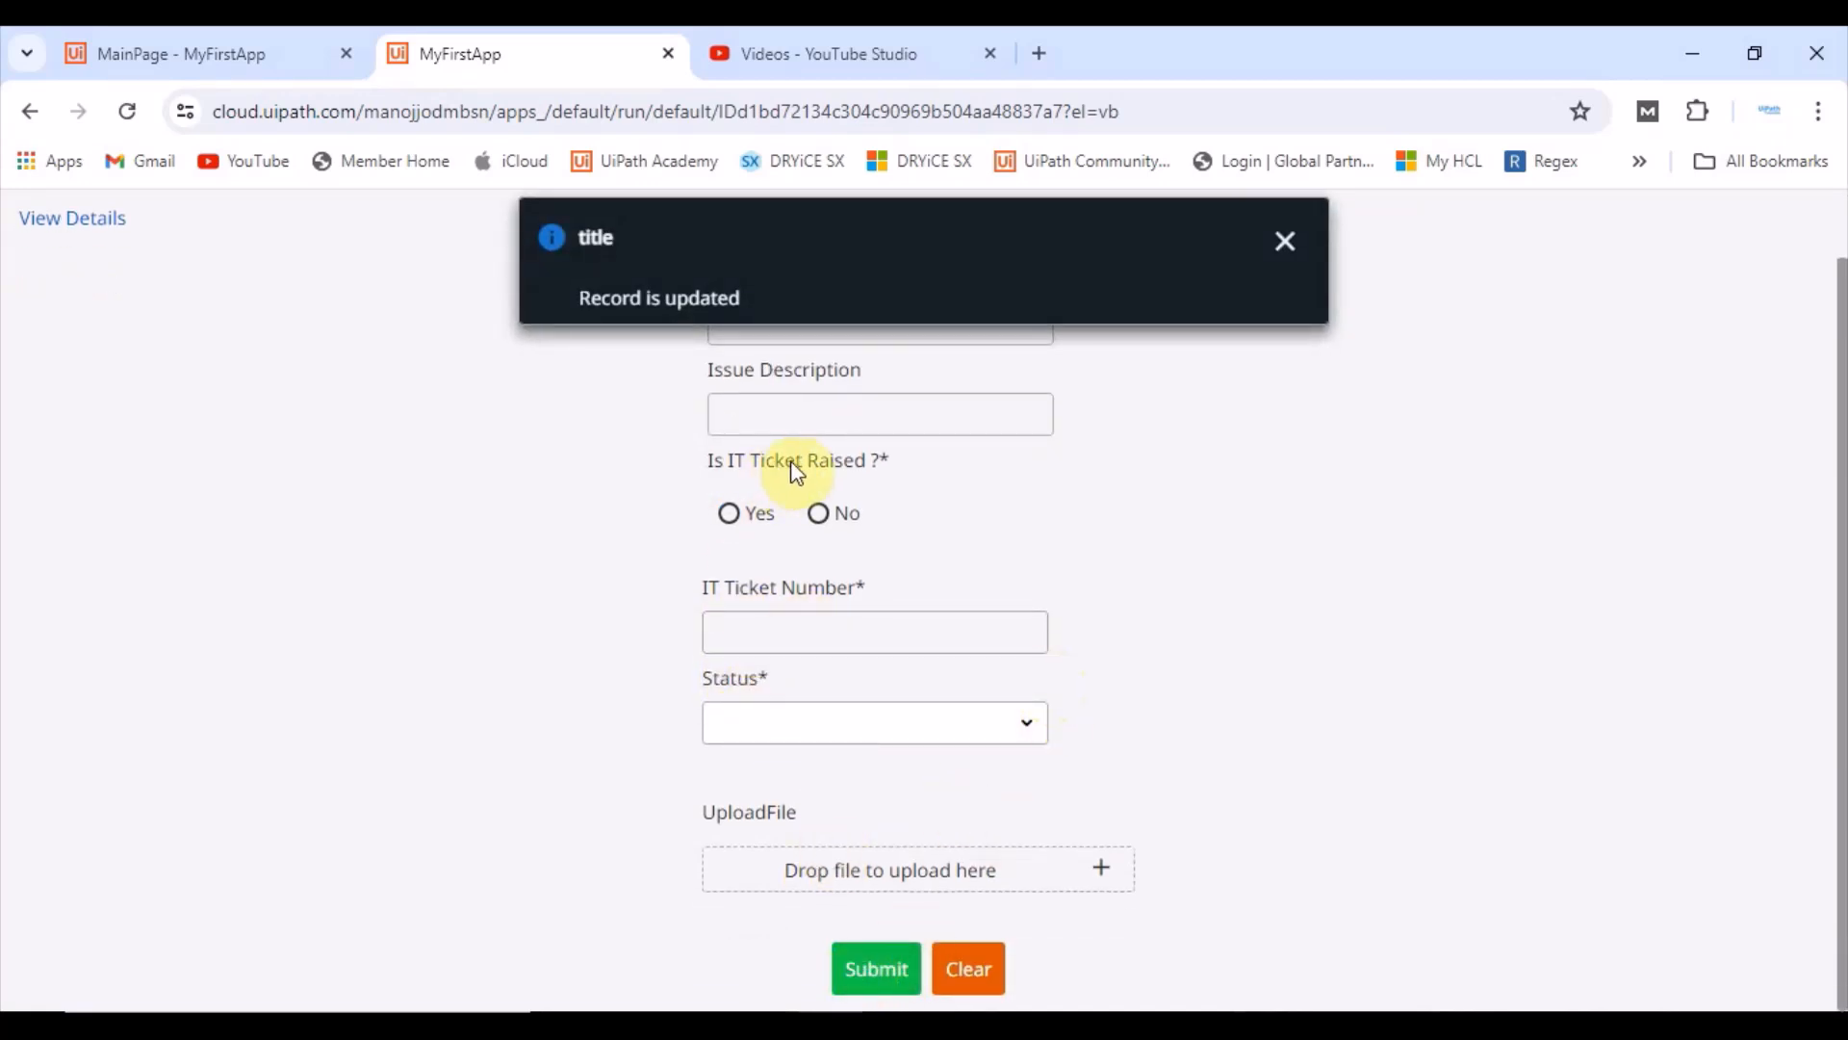
left_click(1288, 245)
left_click(729, 513)
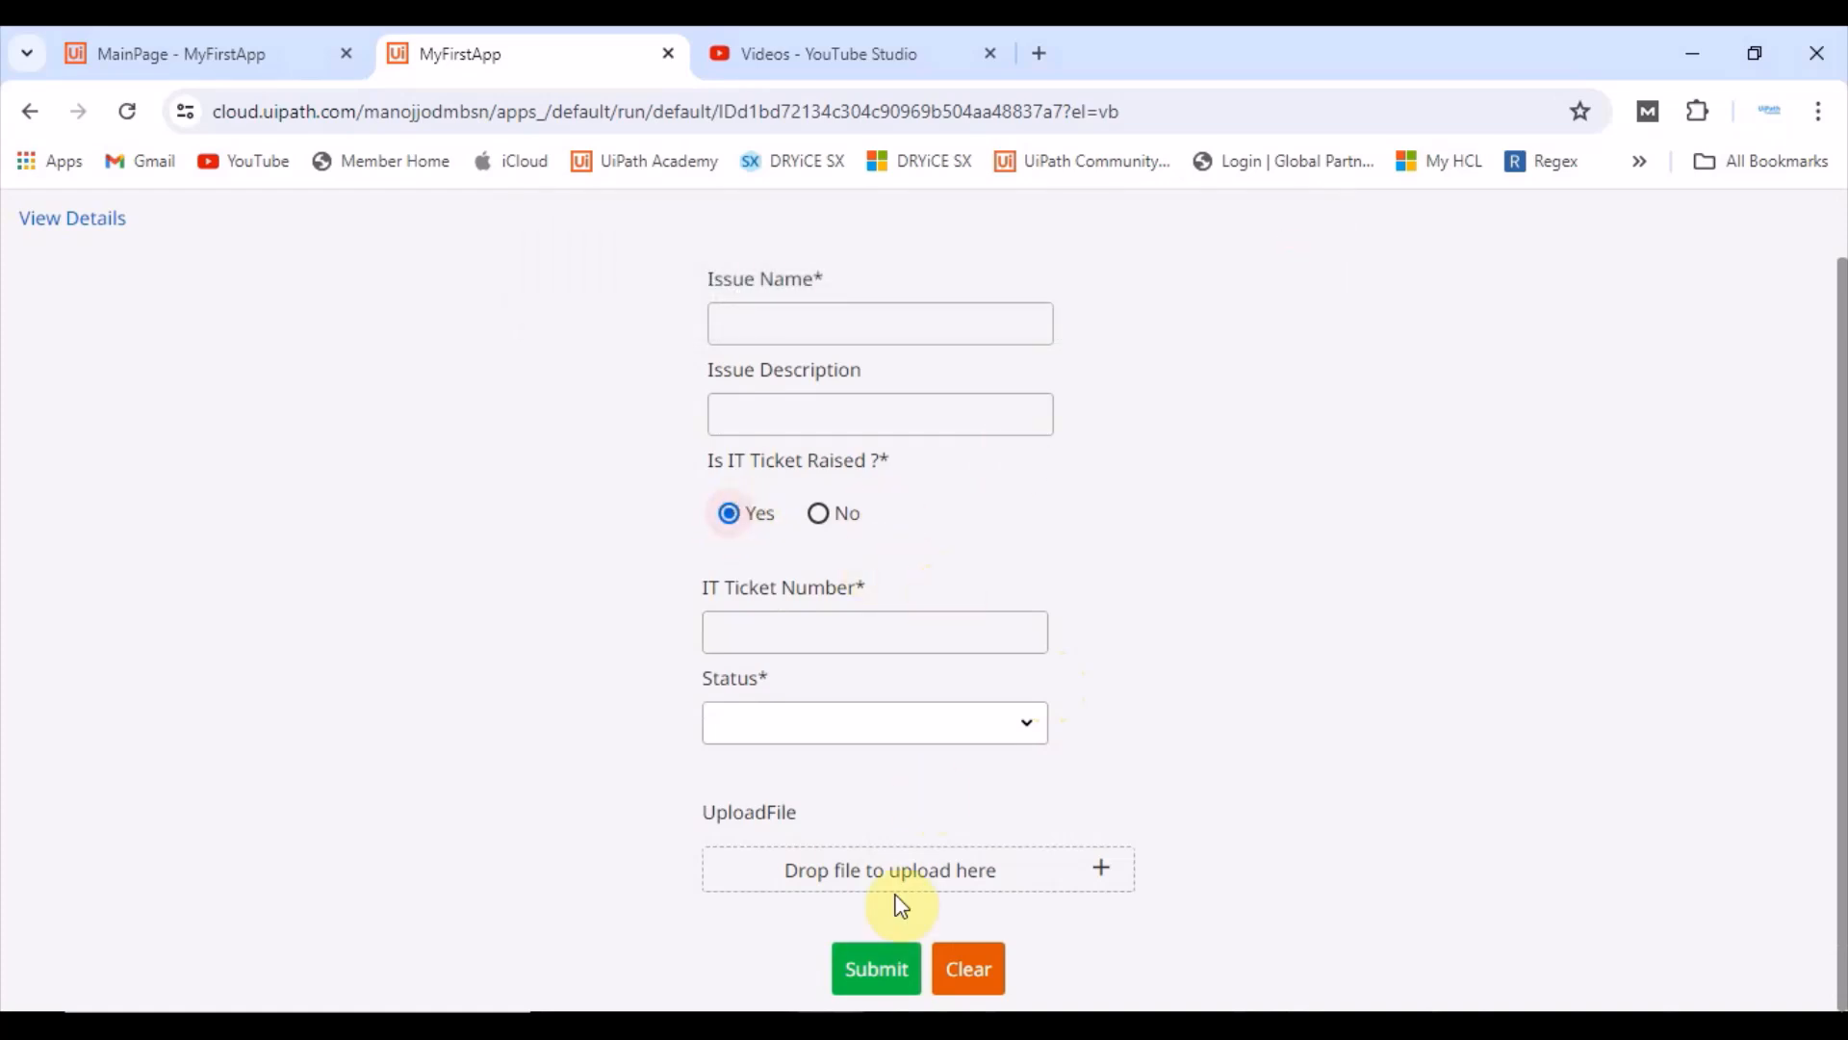
left_click(874, 971)
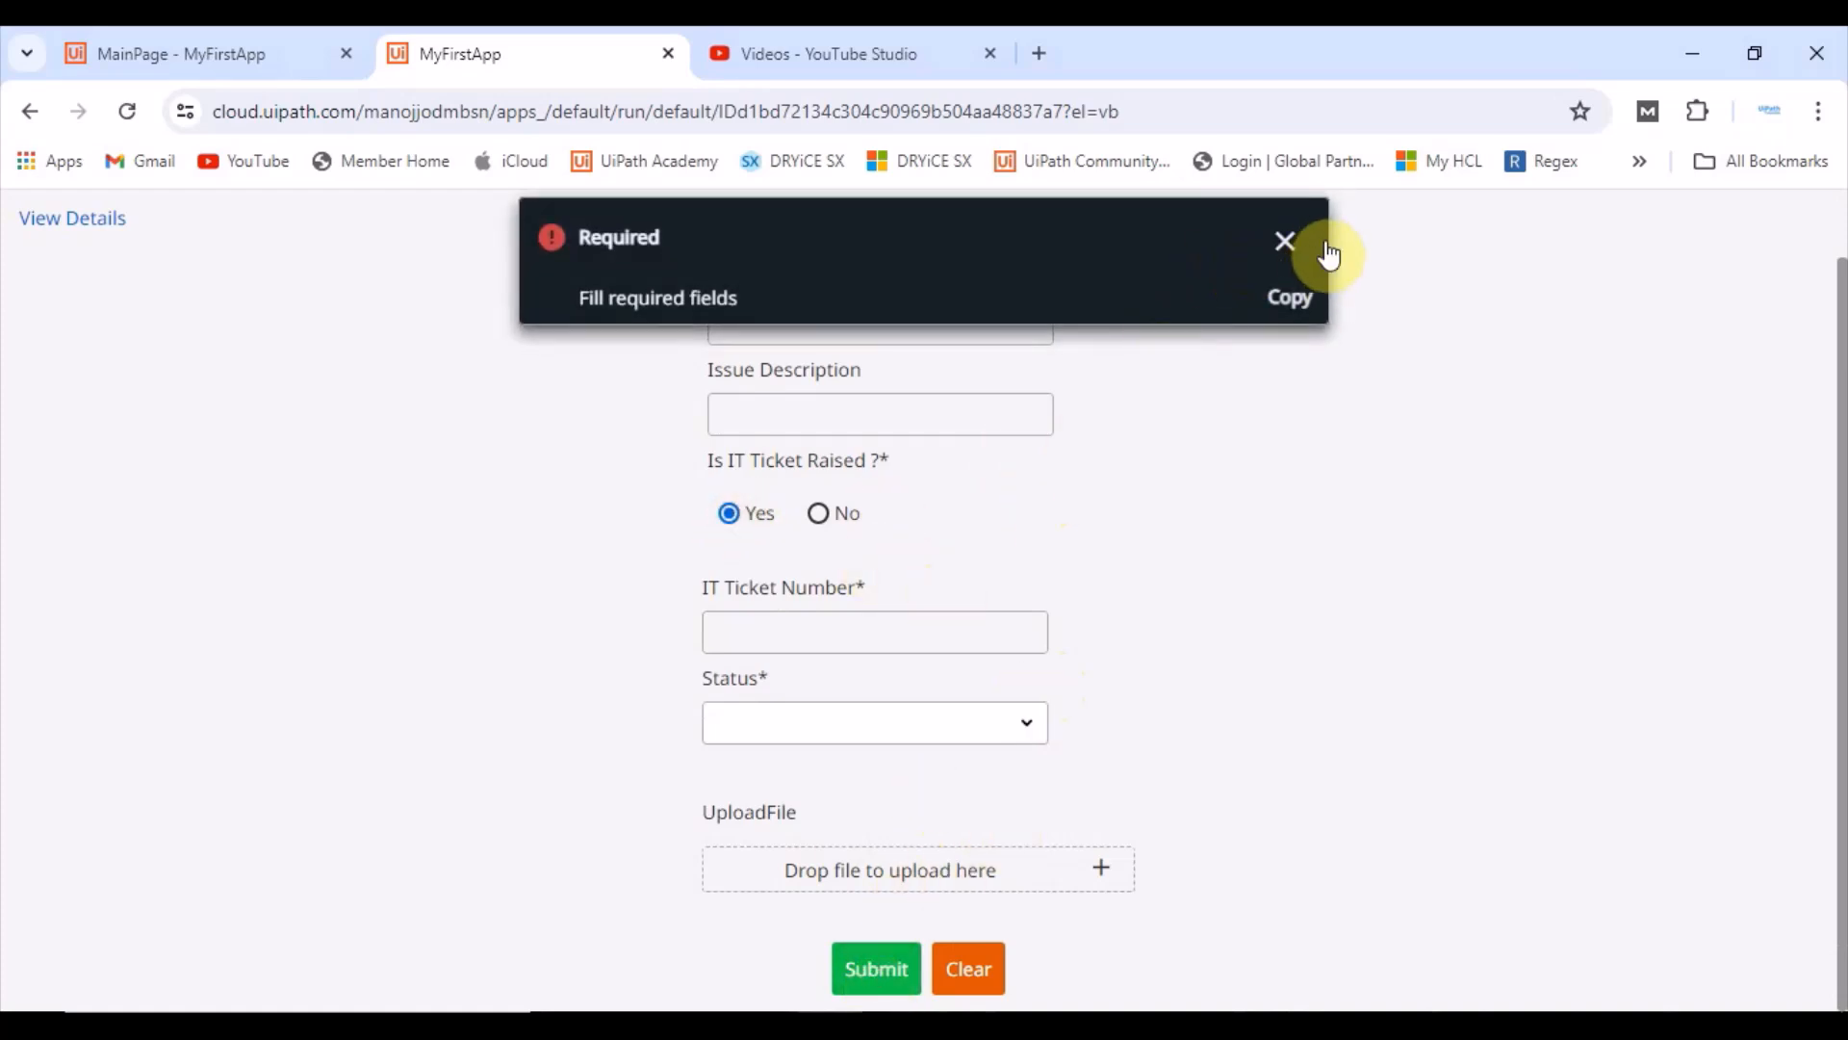
Step: Dismiss the message and enter efrererewer as the Issue Name in the running form
left_click(1285, 241)
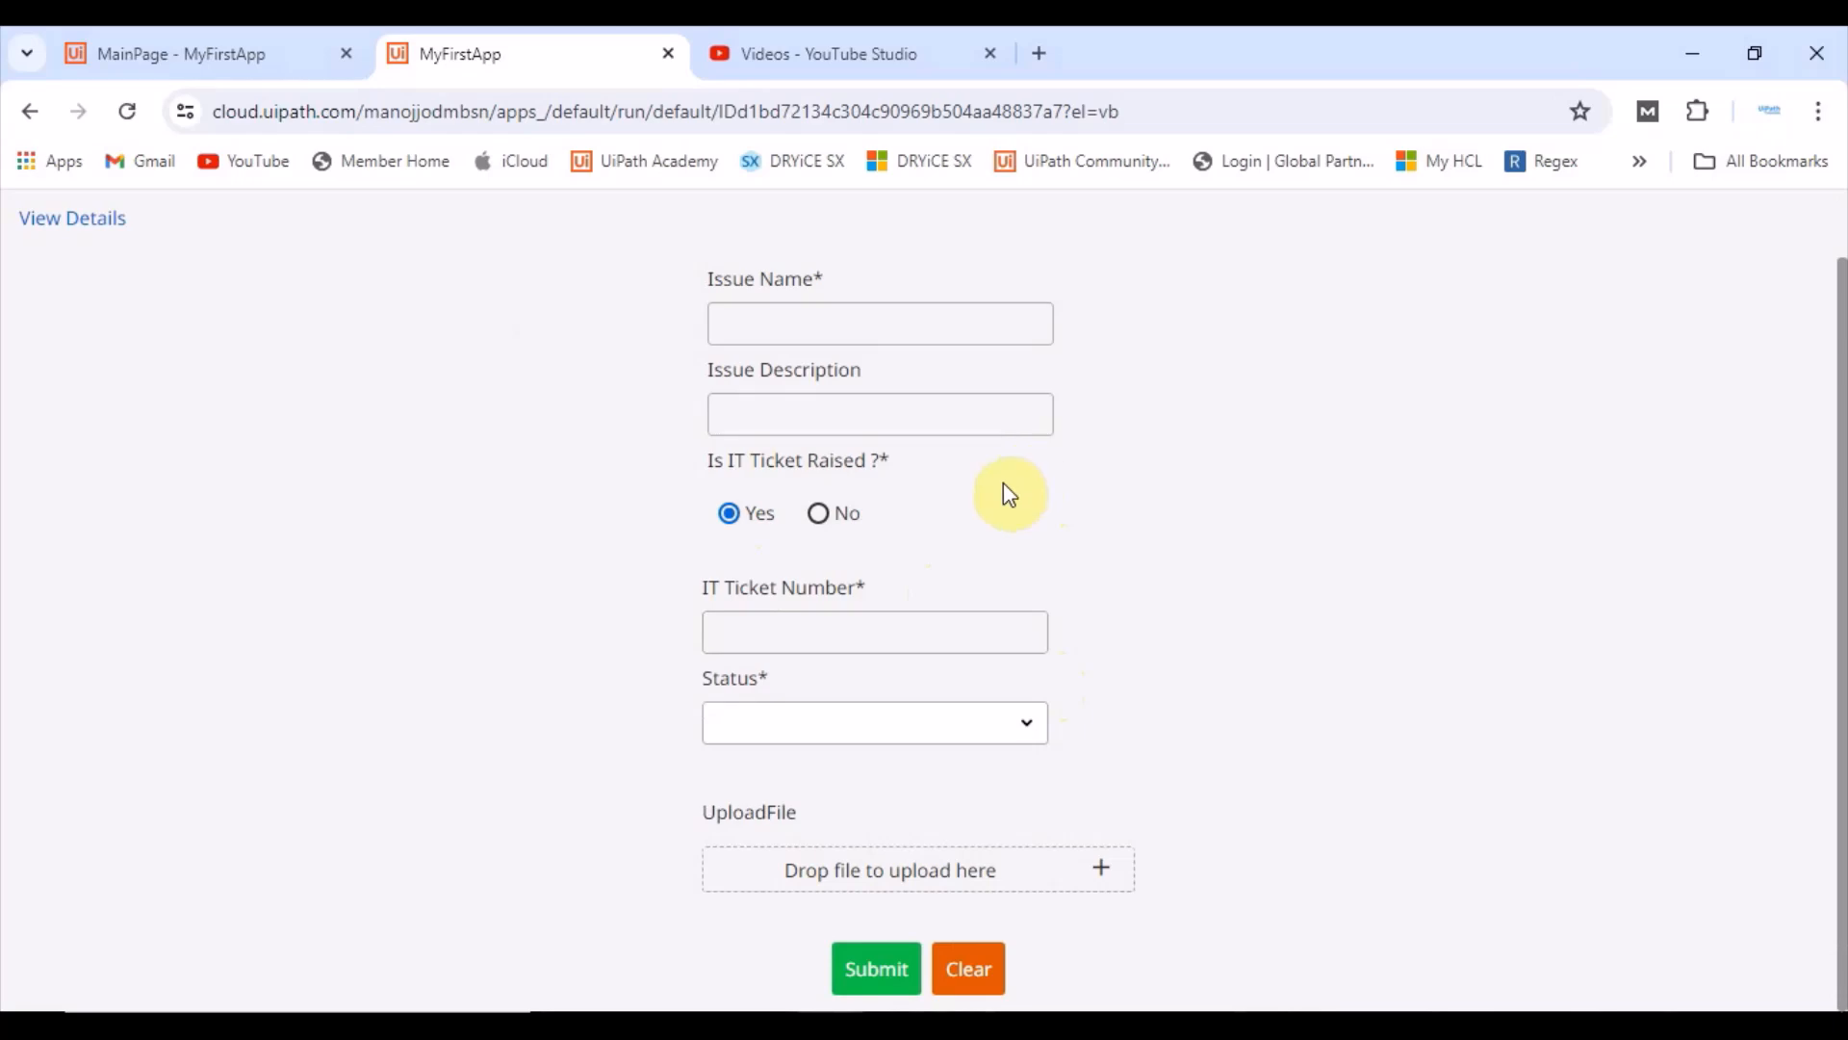
left_click(752, 308)
type("efr")
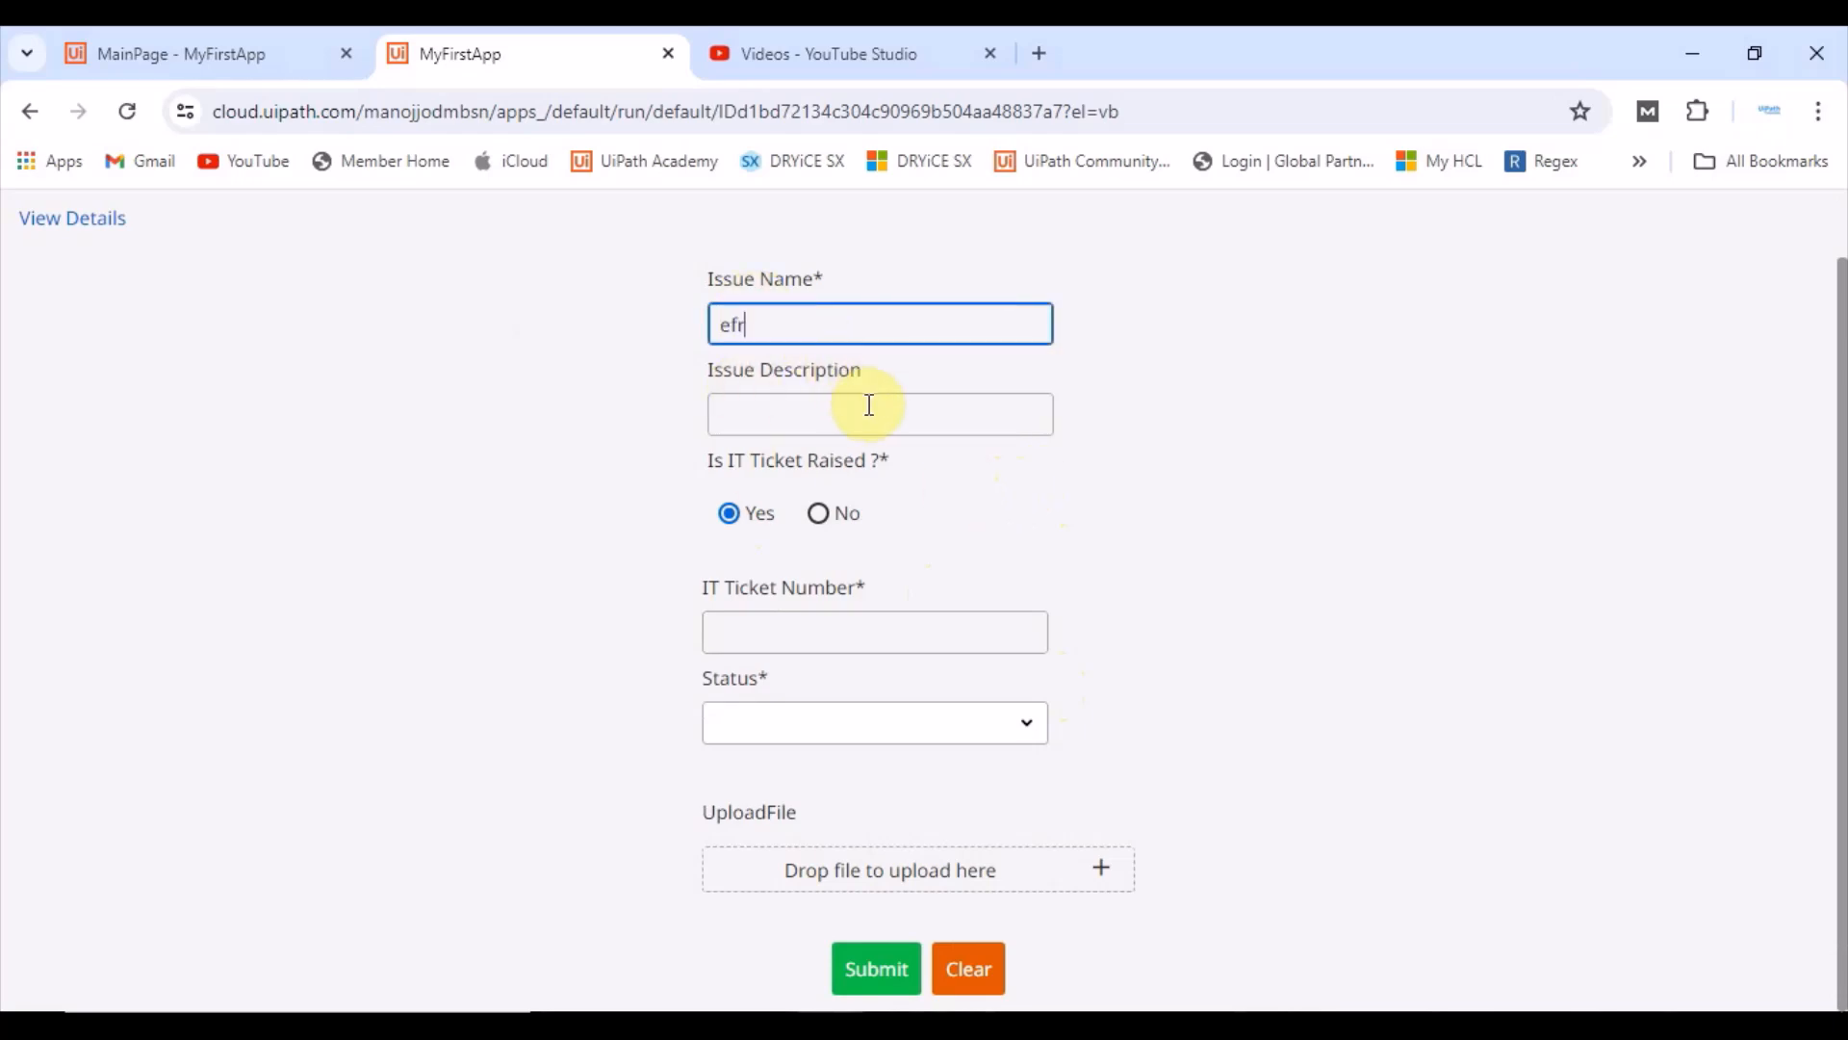
type("ererewer")
Step: Close the running app tab and launch the app again in Preview
left_click(313, 35)
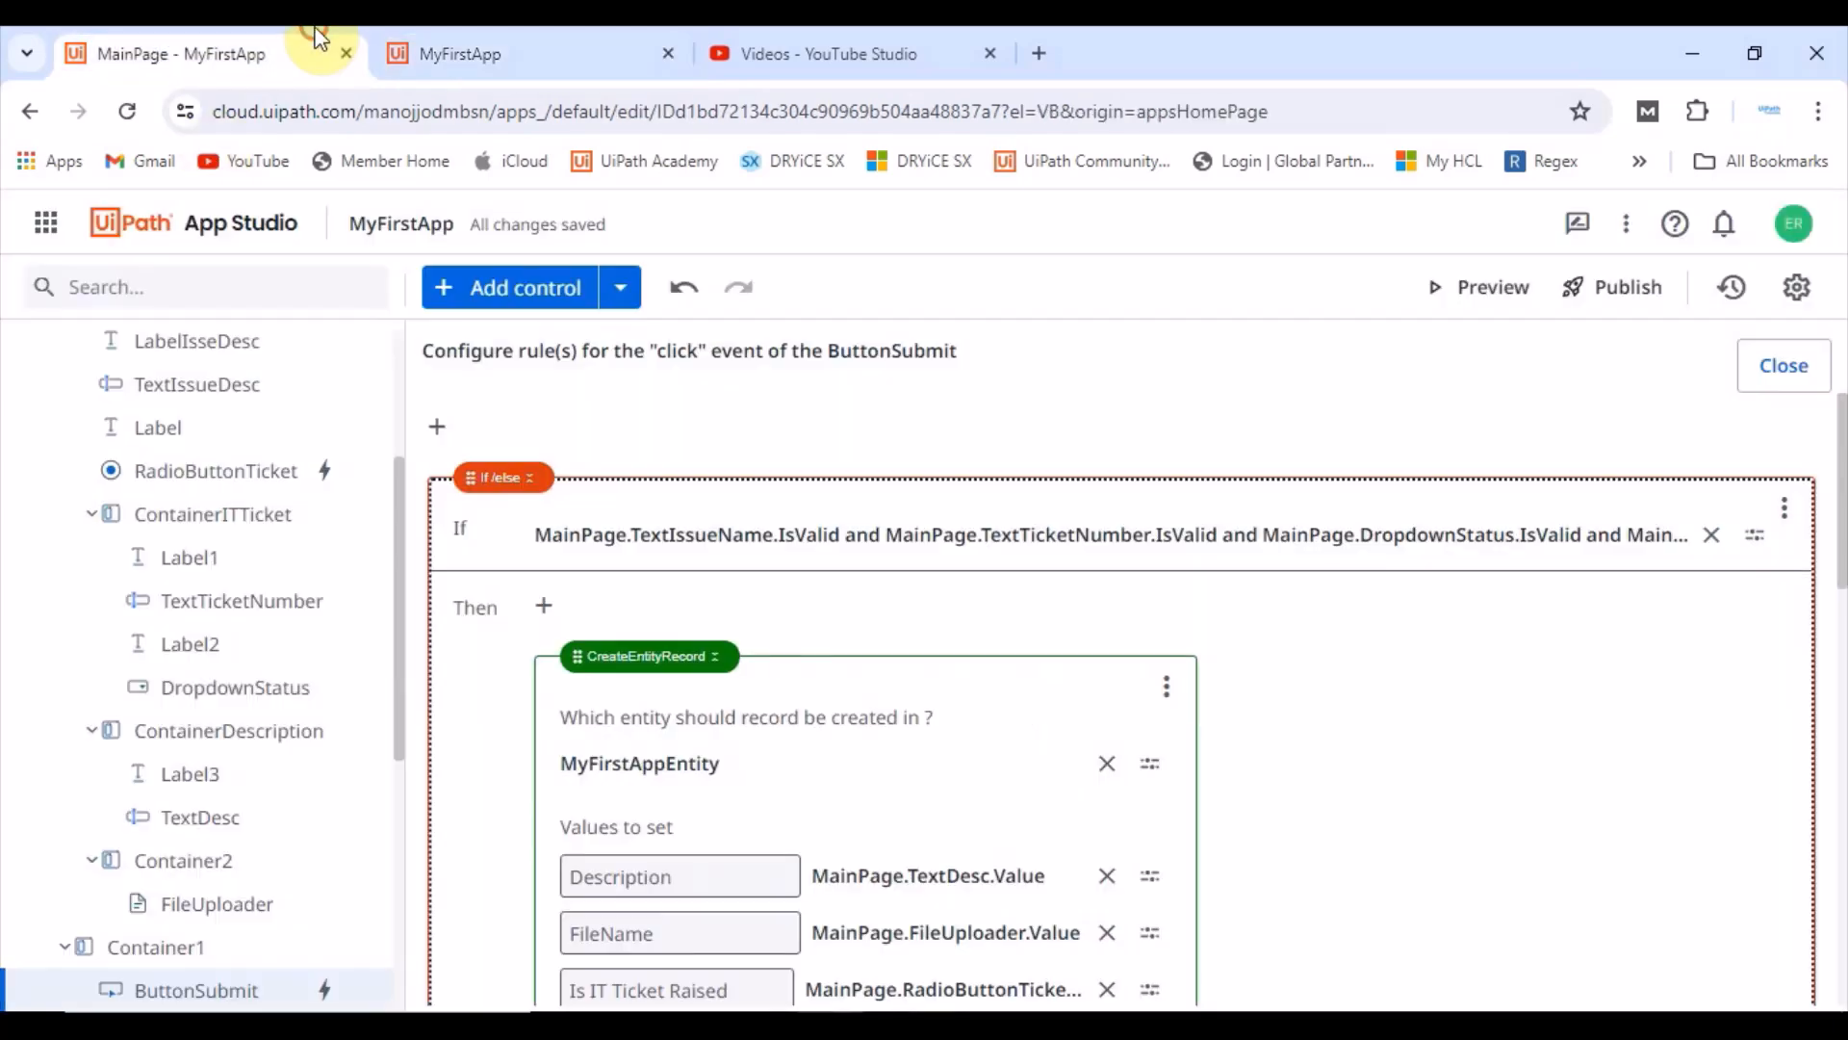
left_click(643, 54)
left_click(668, 53)
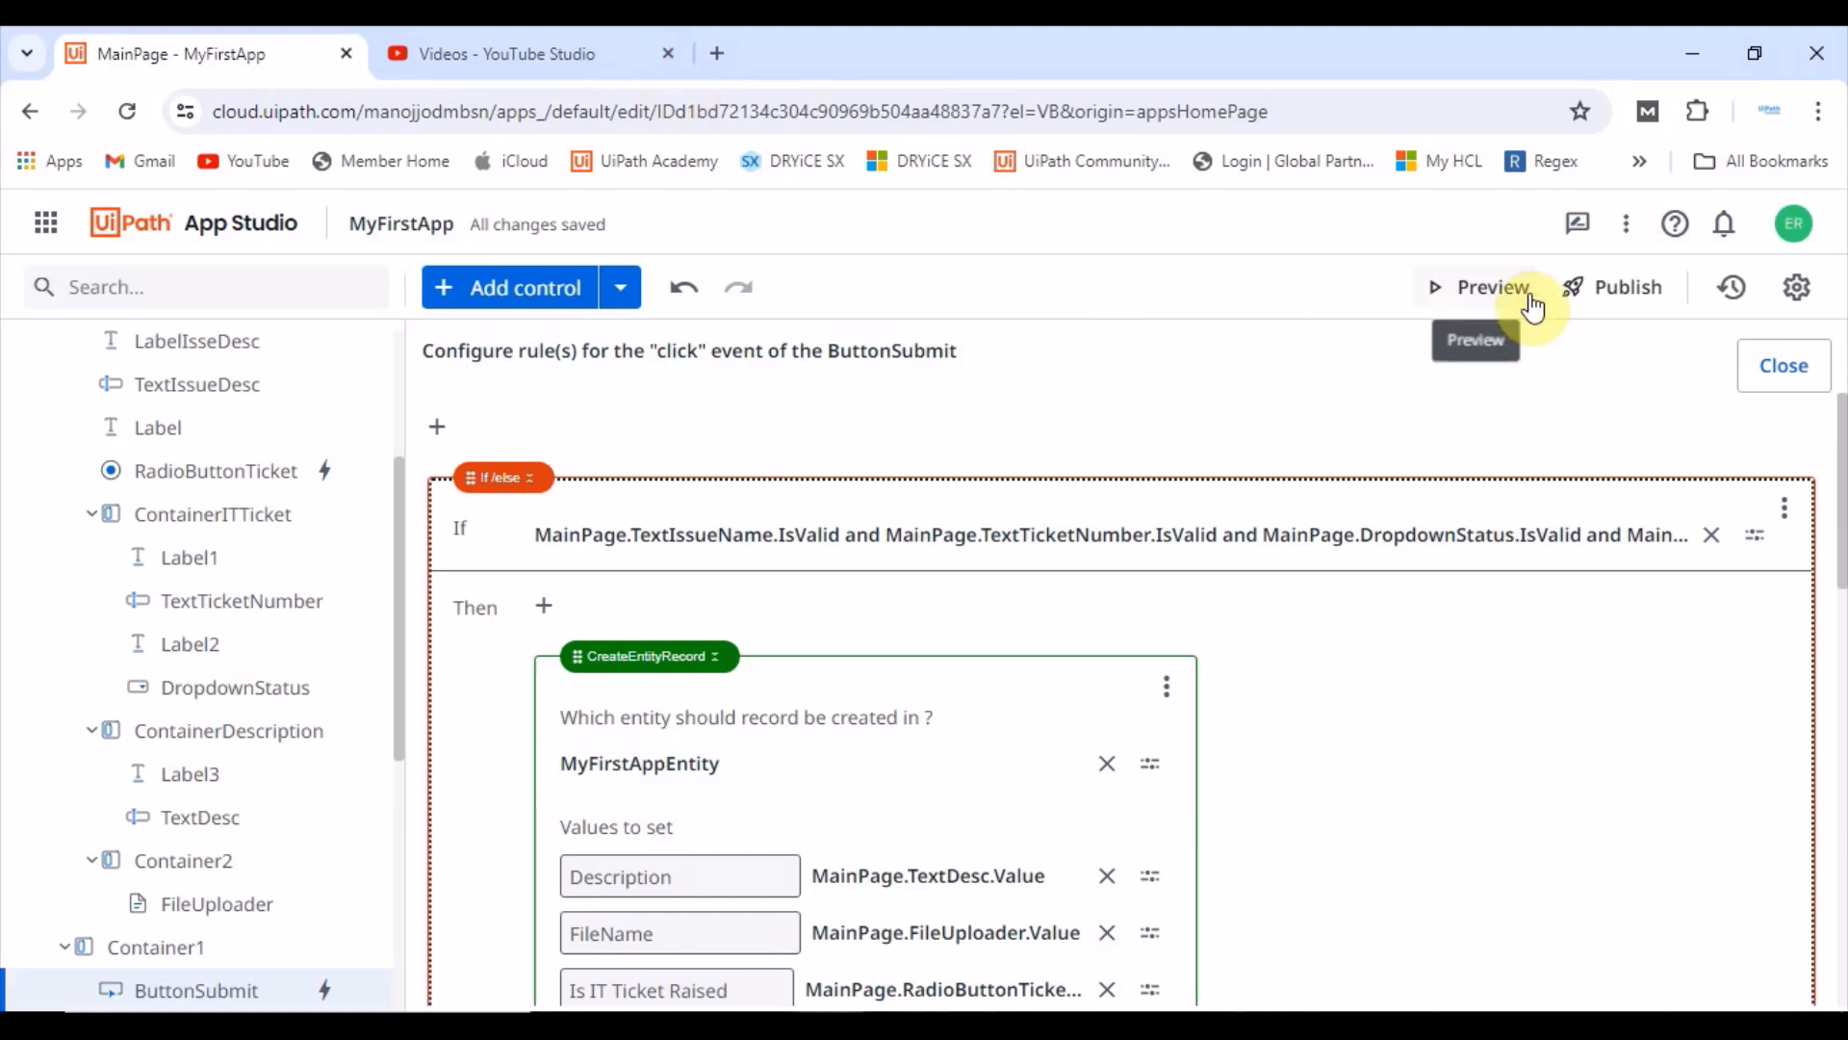
left_click(1489, 307)
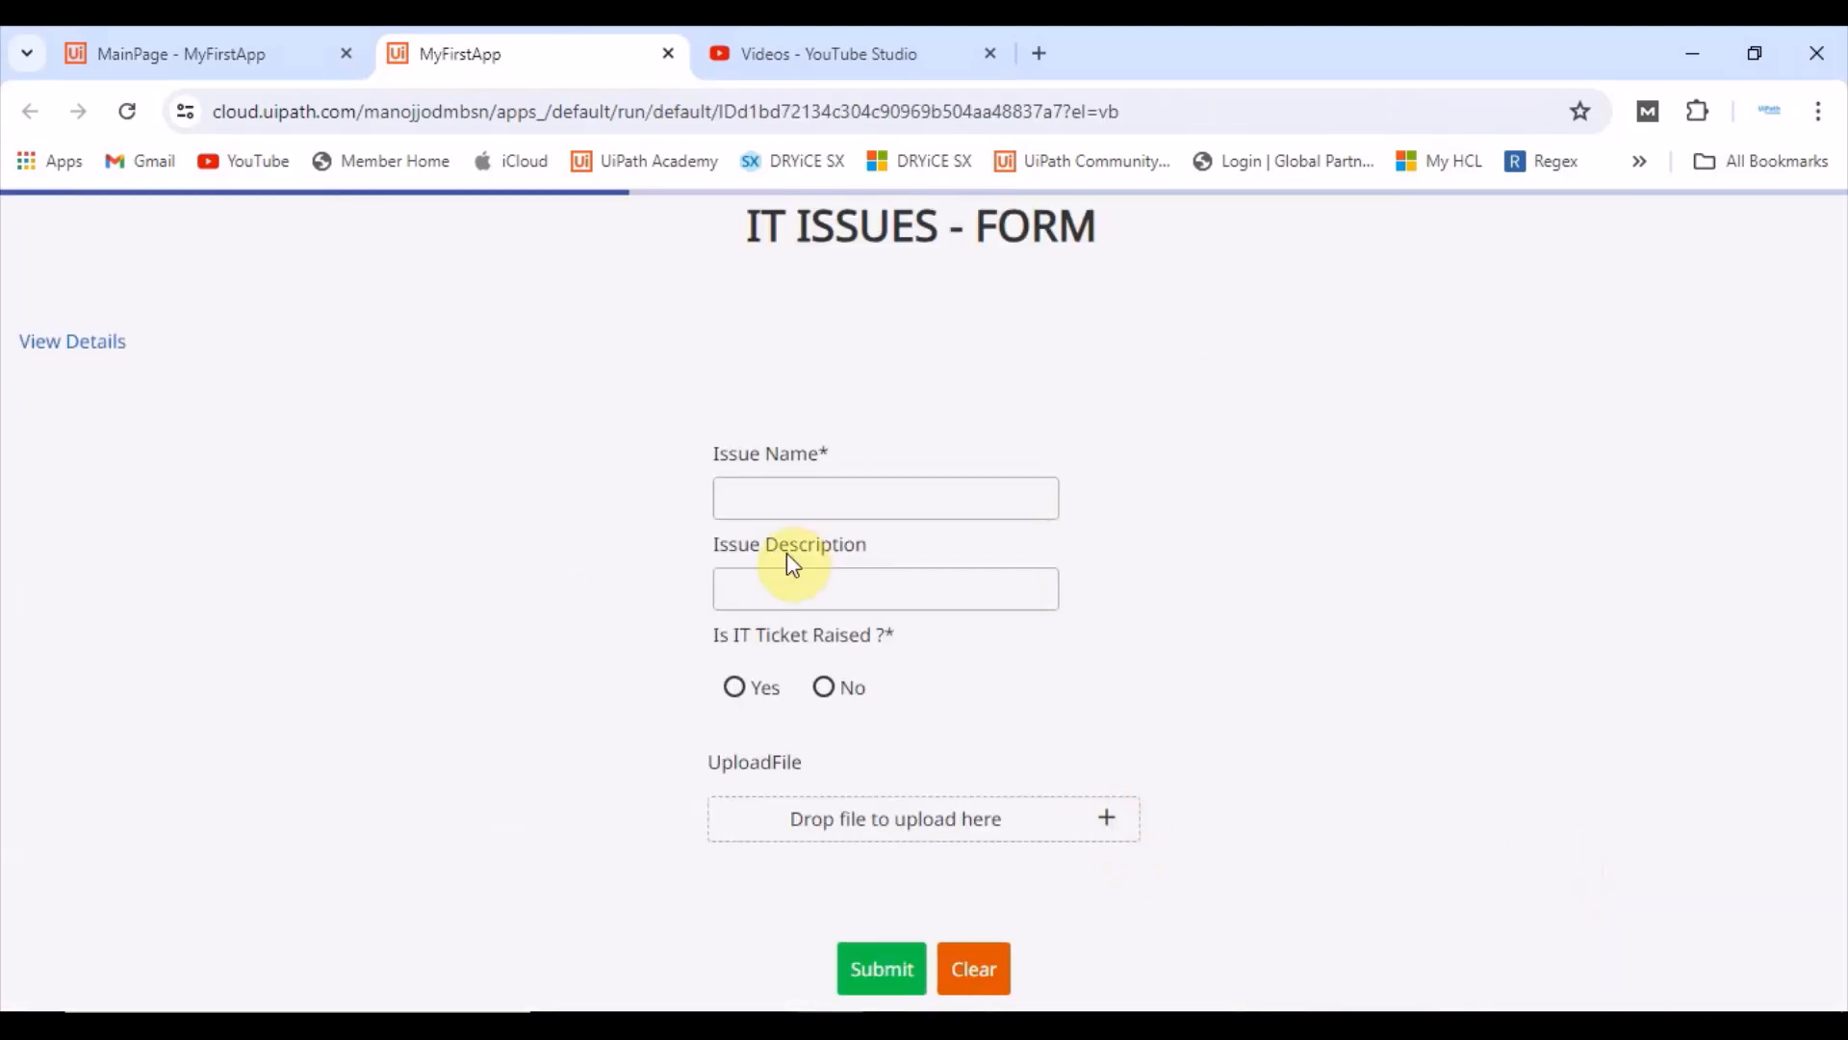
Step: Submit the empty form and dismiss the message
left_click(874, 965)
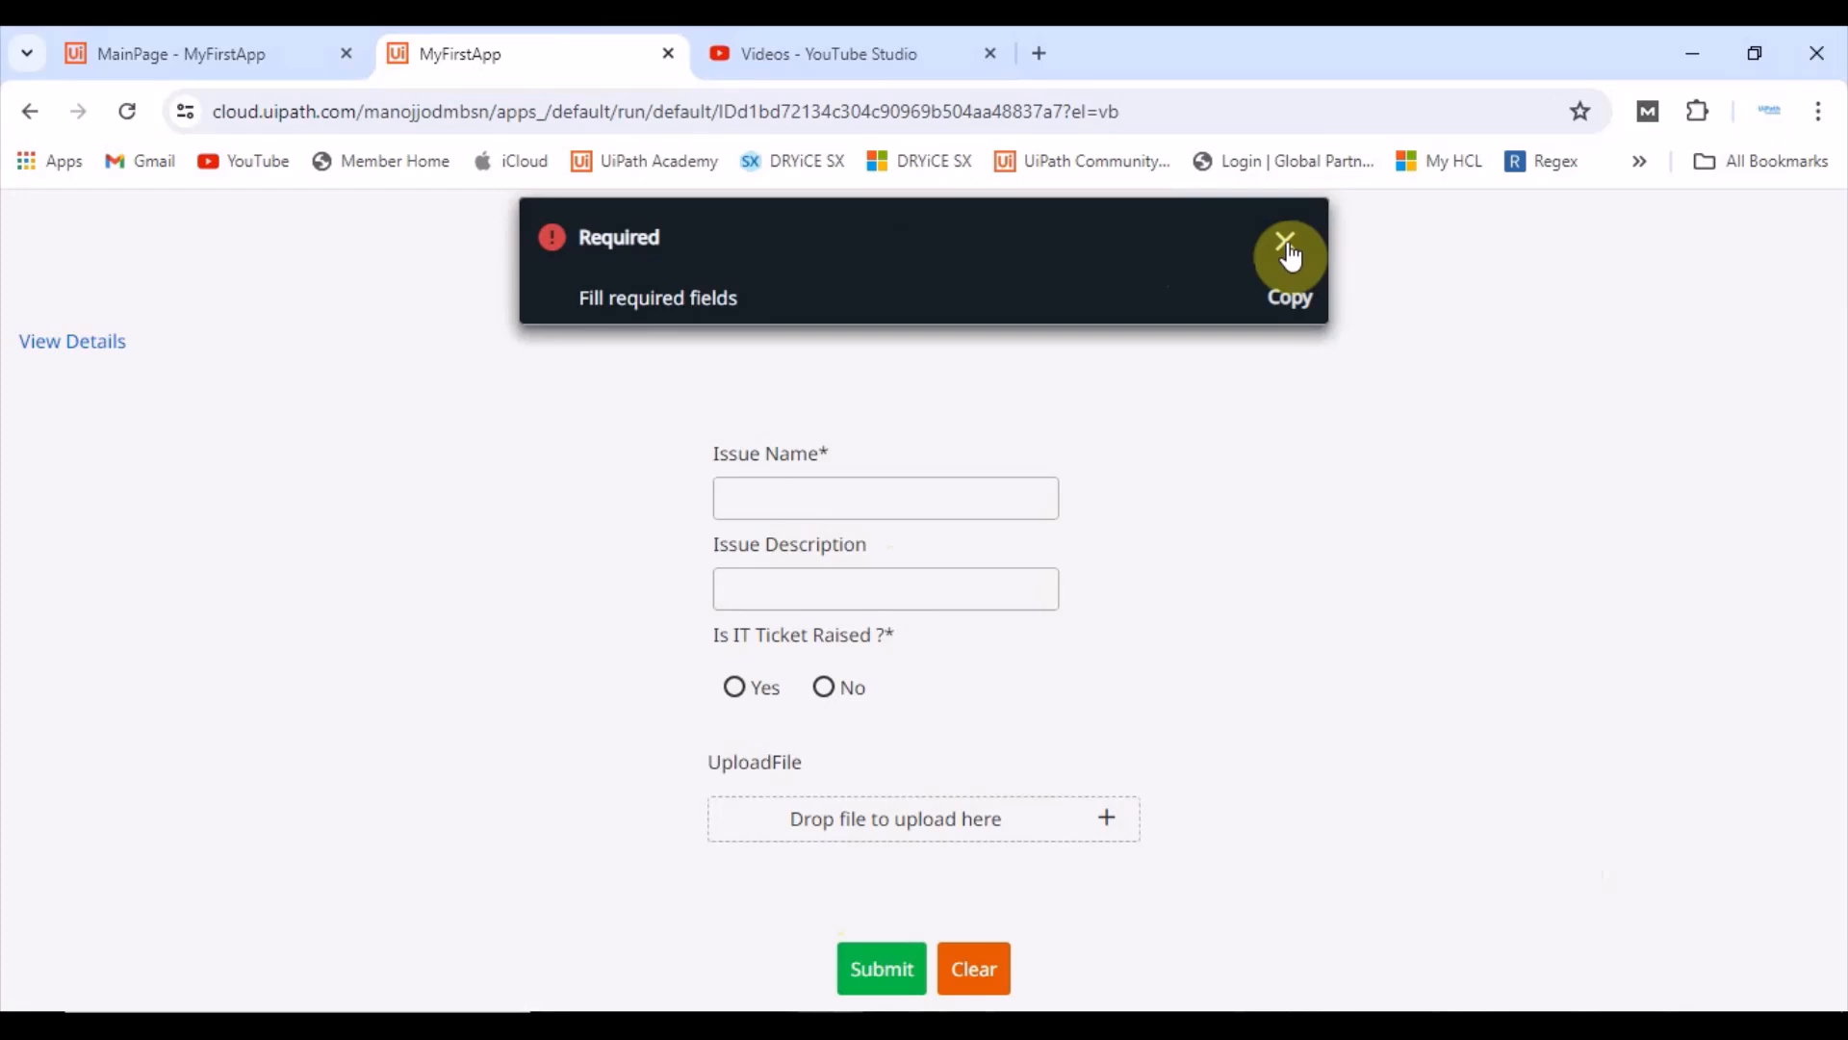
left_click(1286, 244)
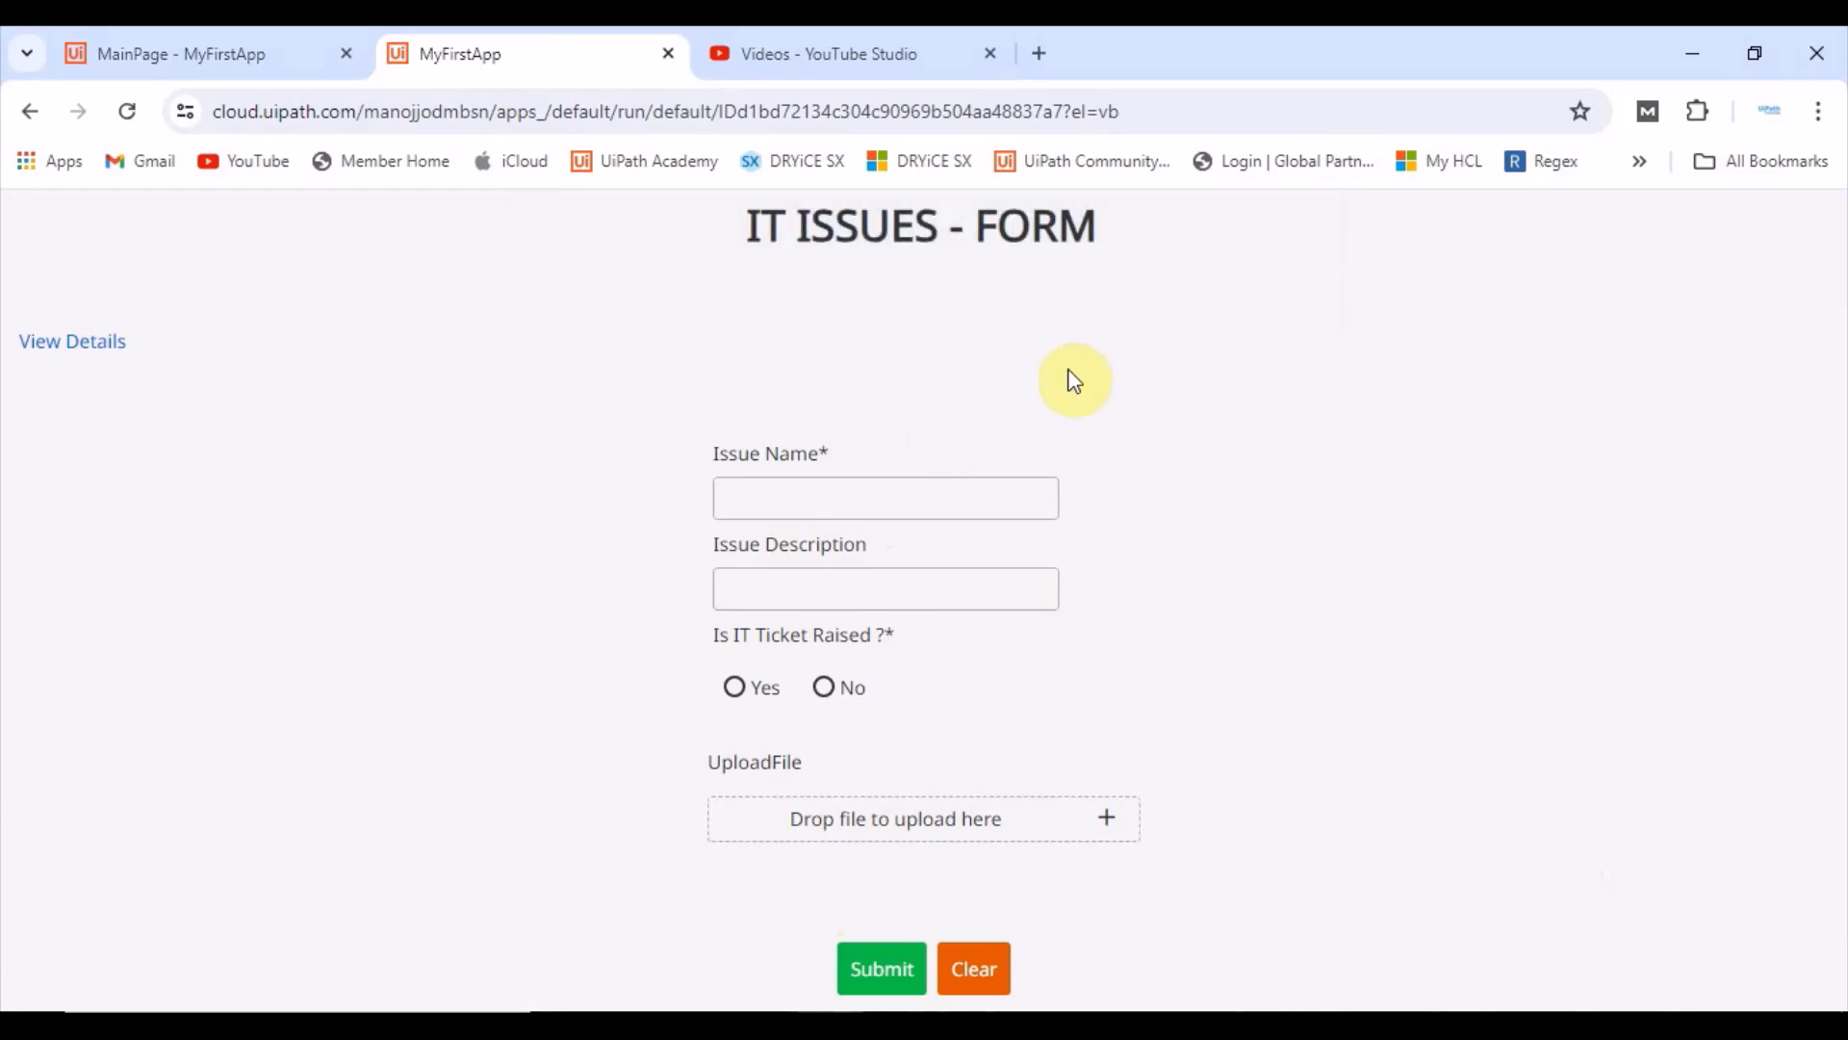
Step: Enter yuhgjhghgh as the Issue Name, select Yes for Is IT Ticket Raised, submit and dismiss the message
left_click(852, 491)
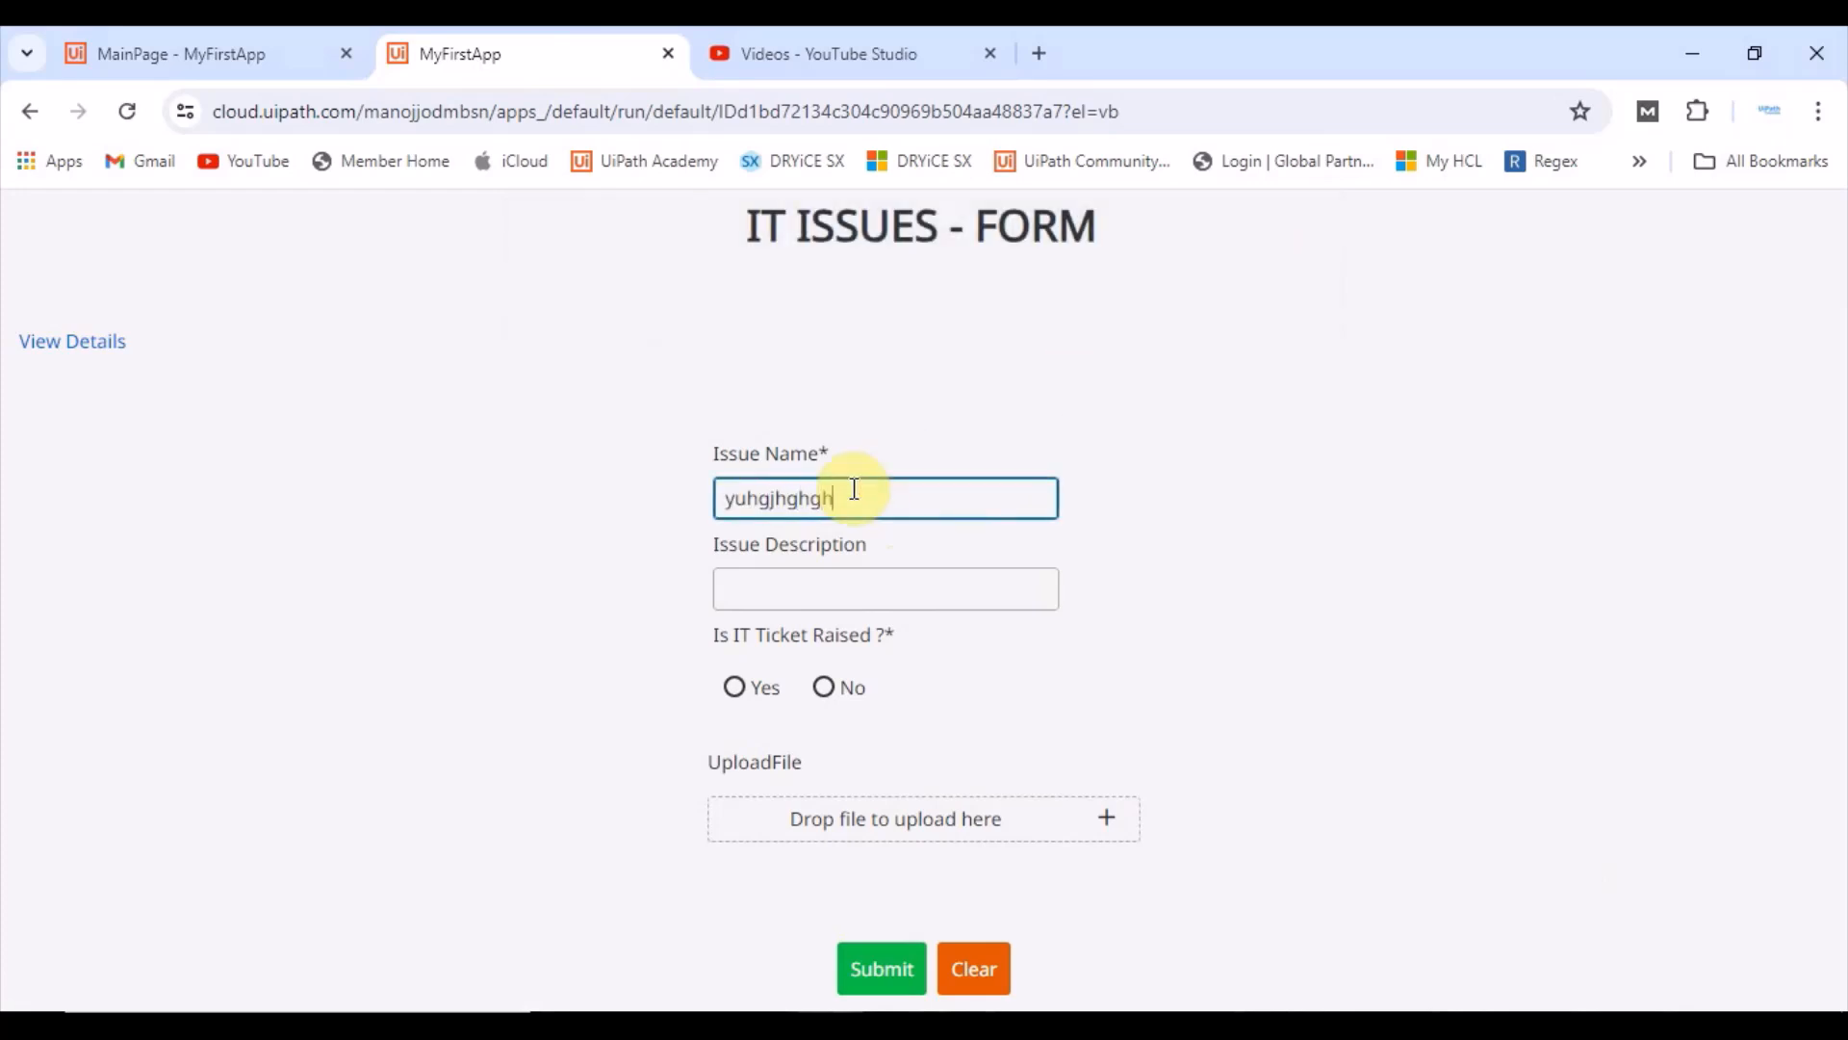
left_click(736, 687)
scroll(783, 660, "down", 2)
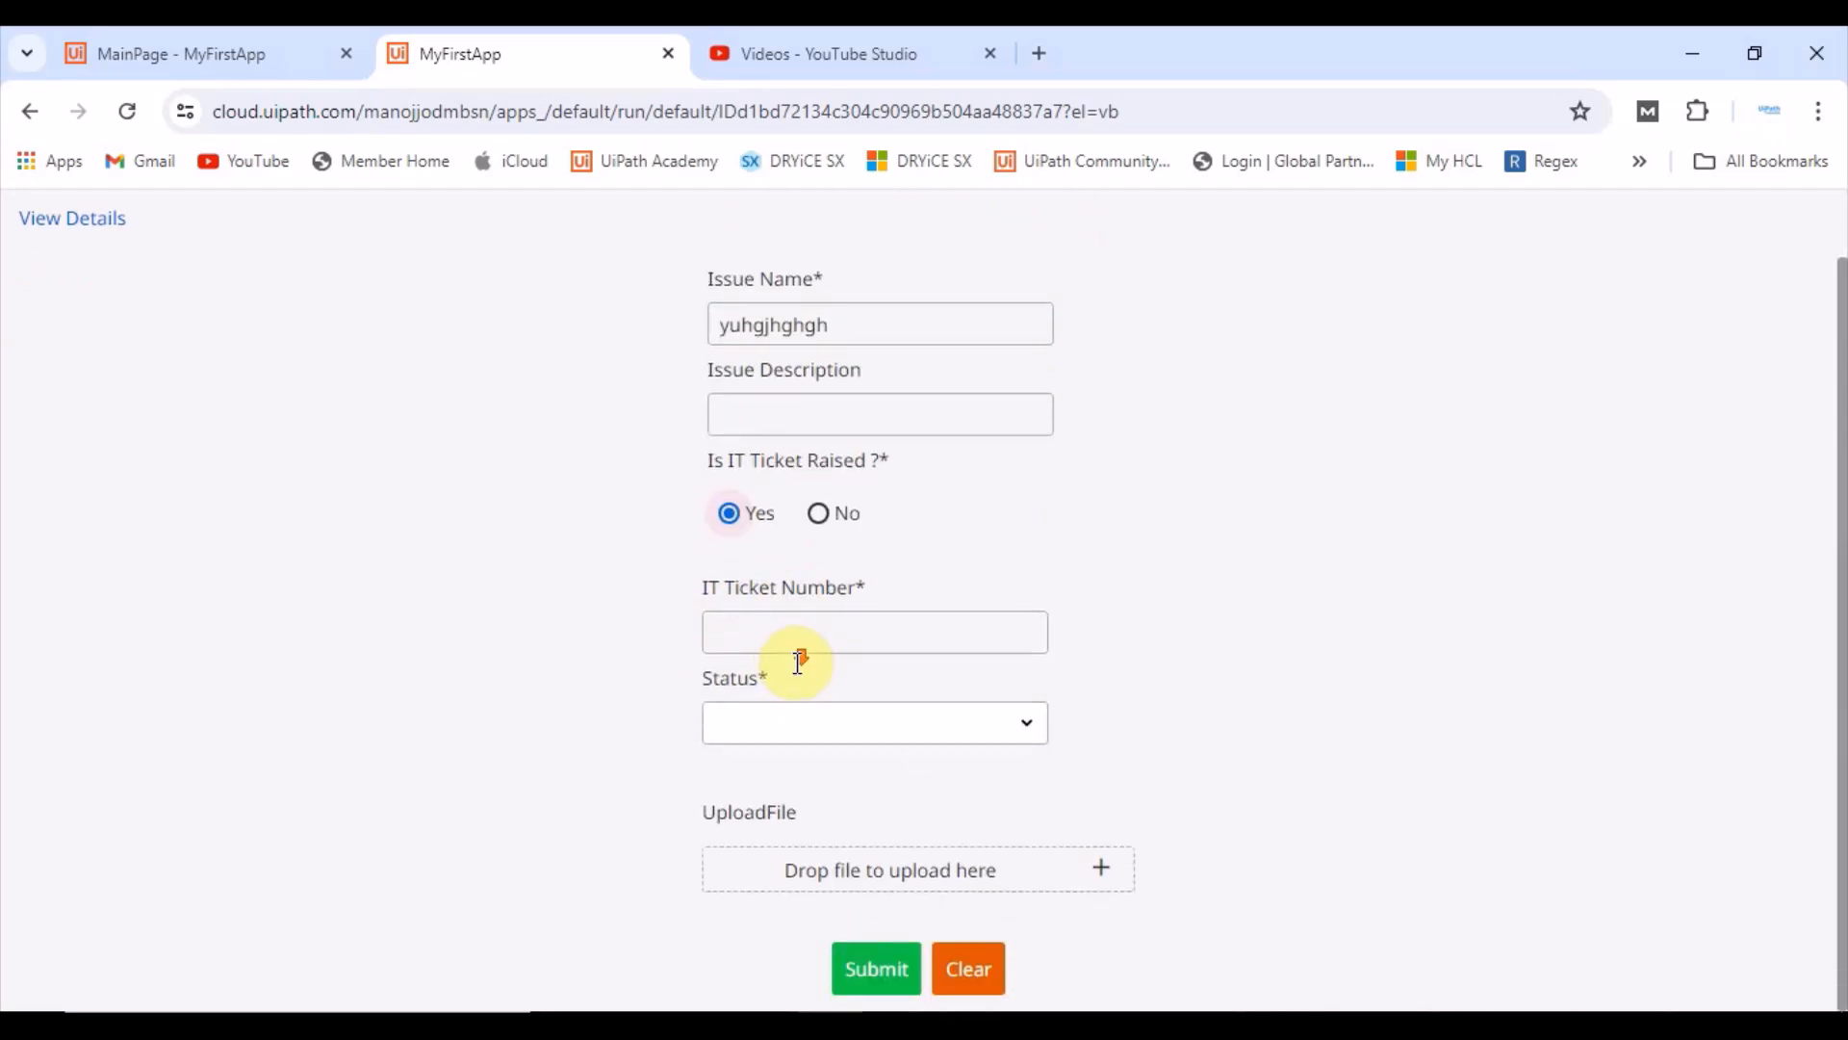
left_click(1019, 637)
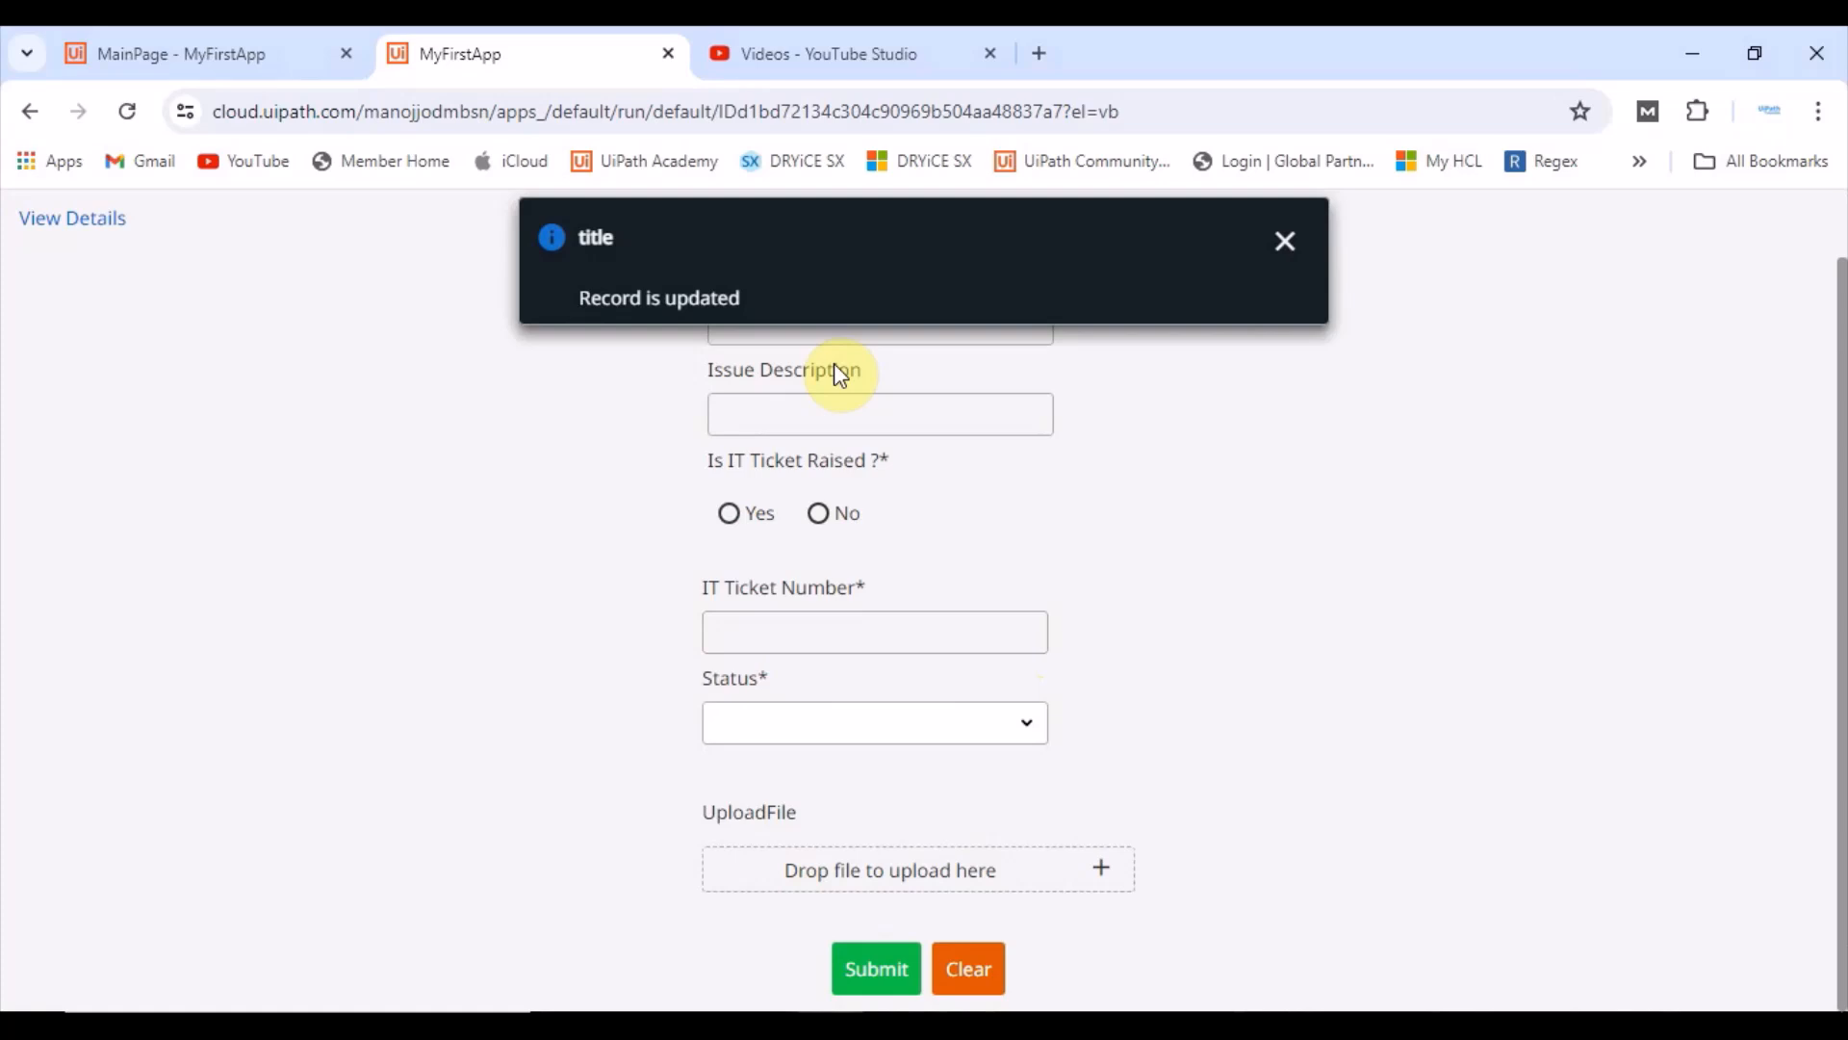
left_click(1287, 244)
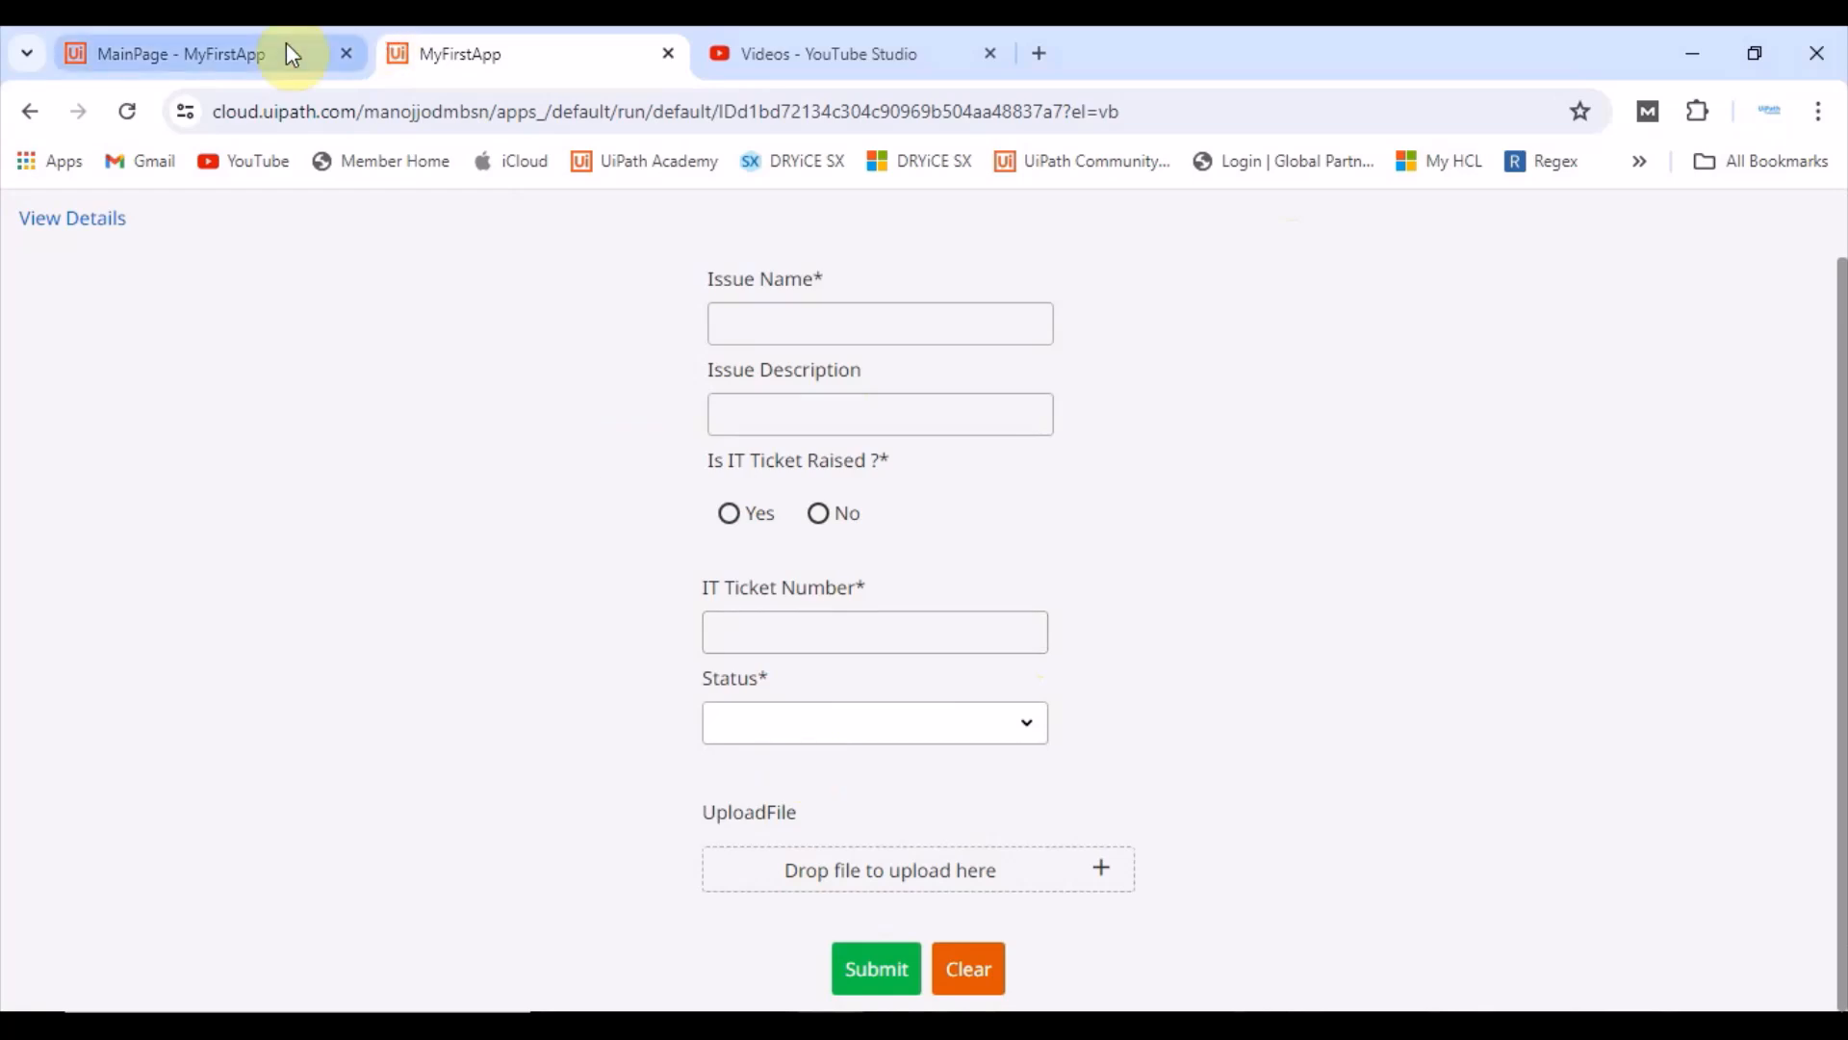
Step: Open the value-changed rule of RadioButtonTicket and review its Set Value actions
left_click(214, 57)
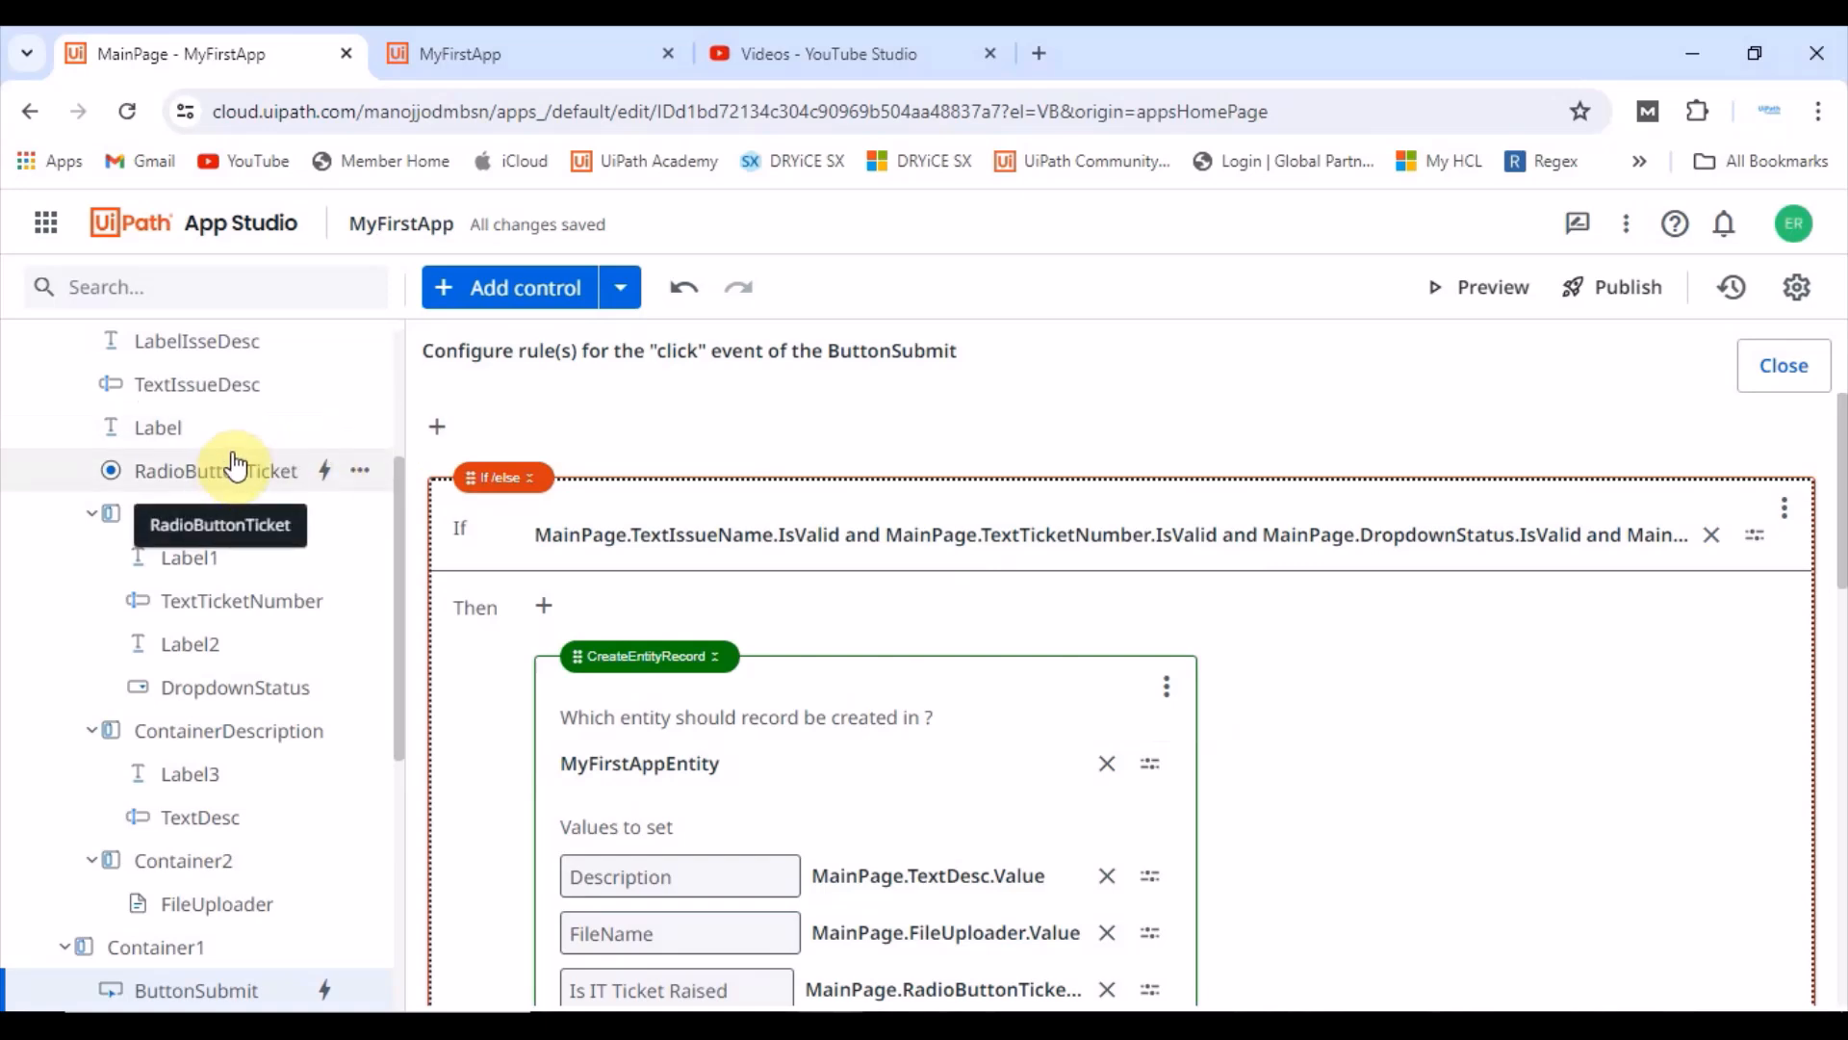
scroll(301, 450, "up", 2)
scroll(301, 445, "up", 2)
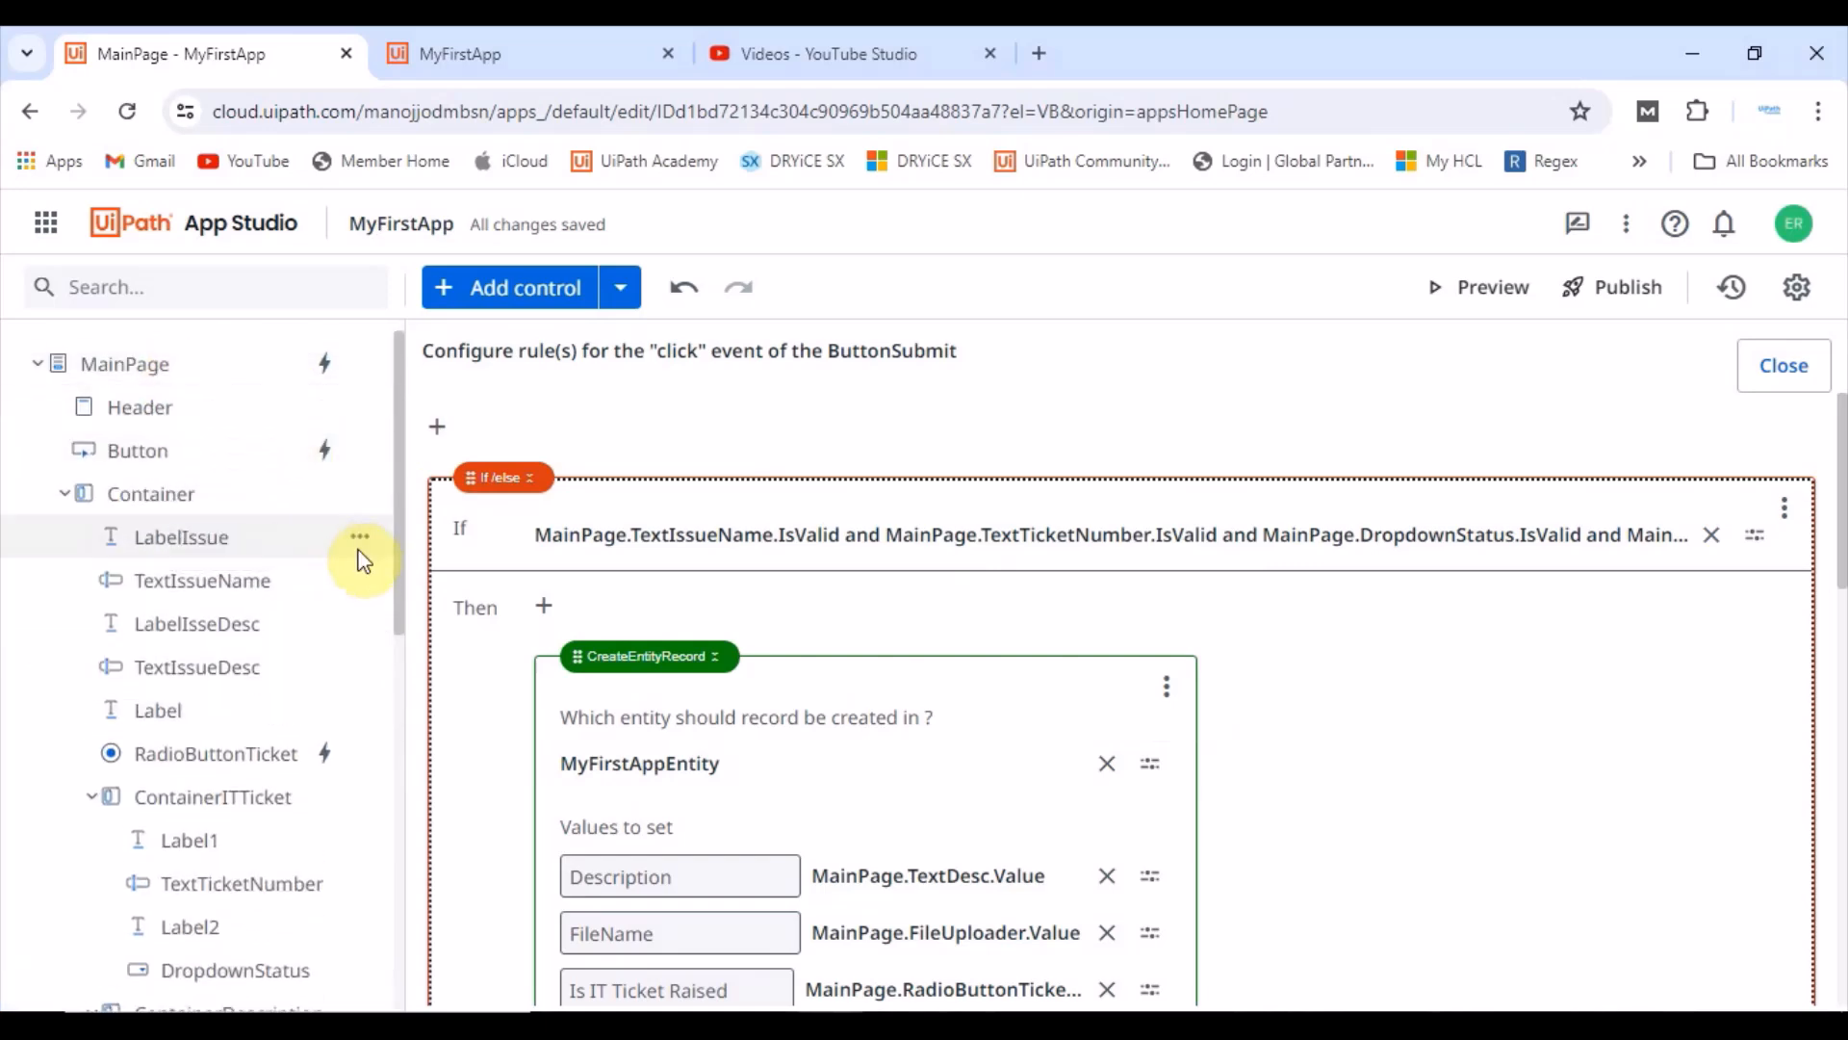
left_click(215, 371)
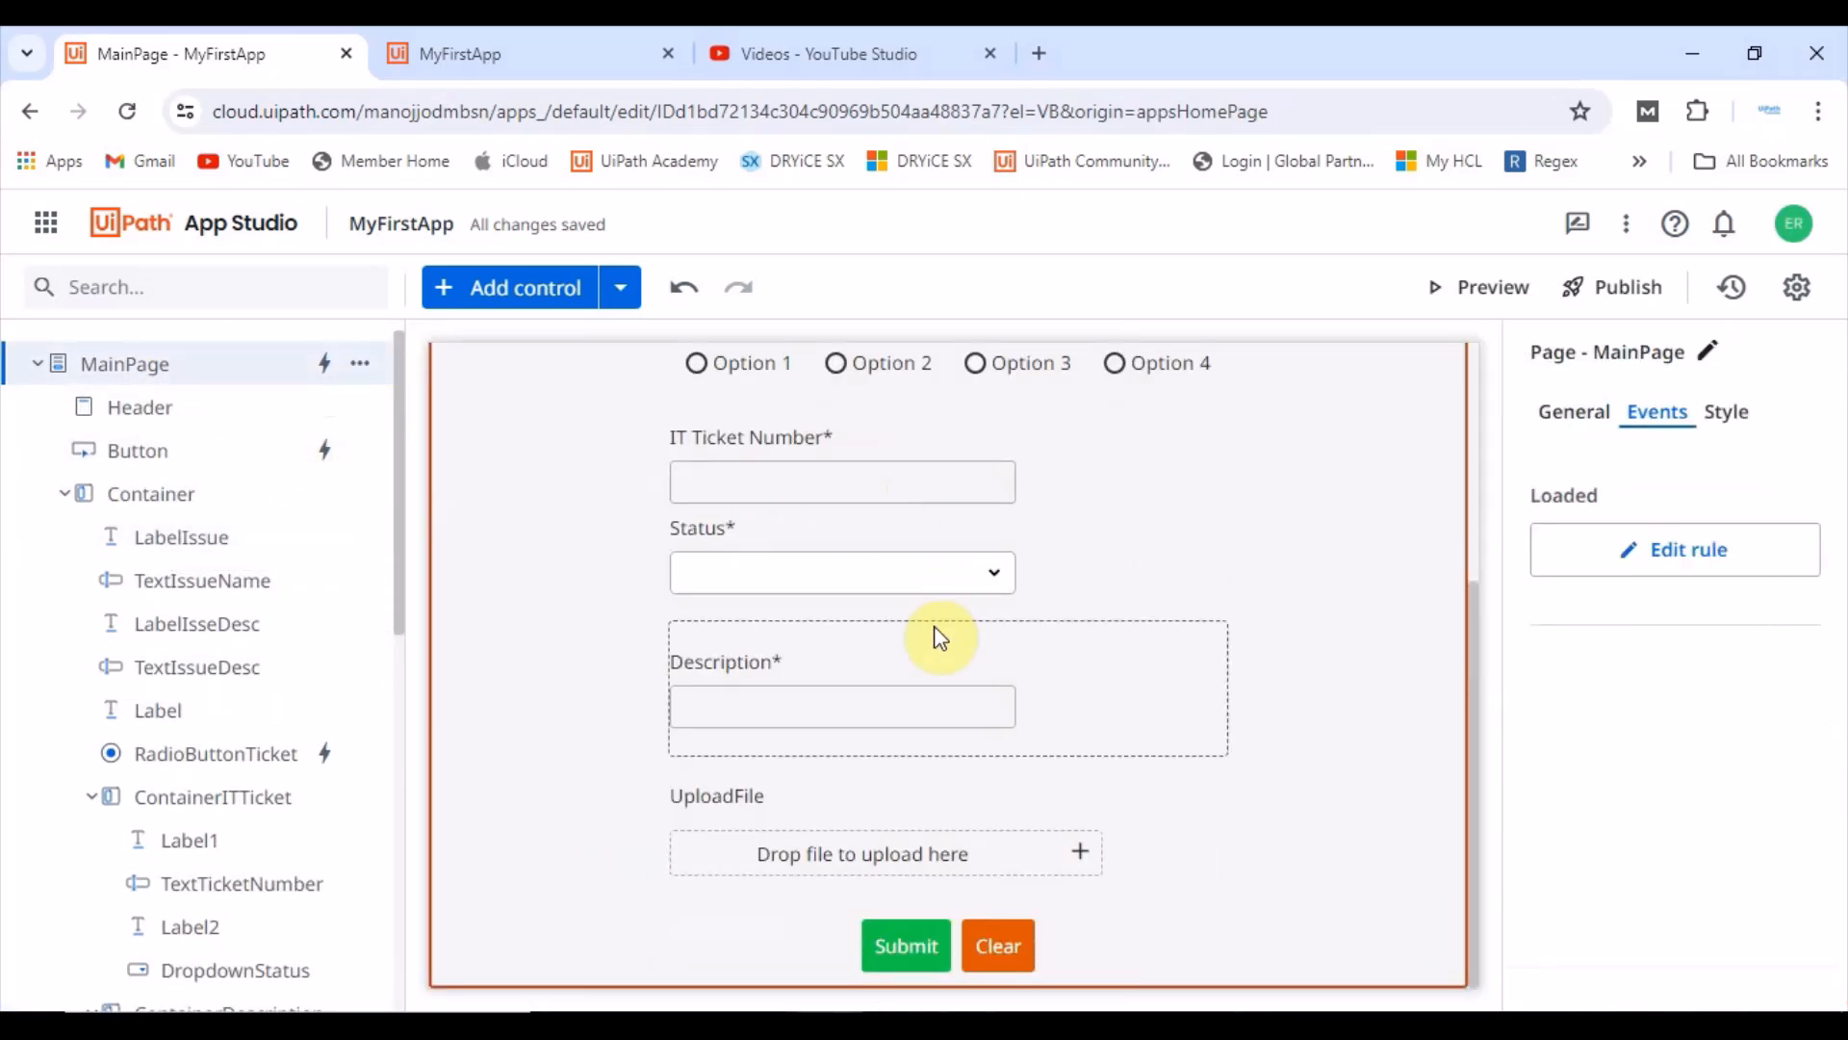
scroll(914, 644, "up", 3)
left_click(890, 656)
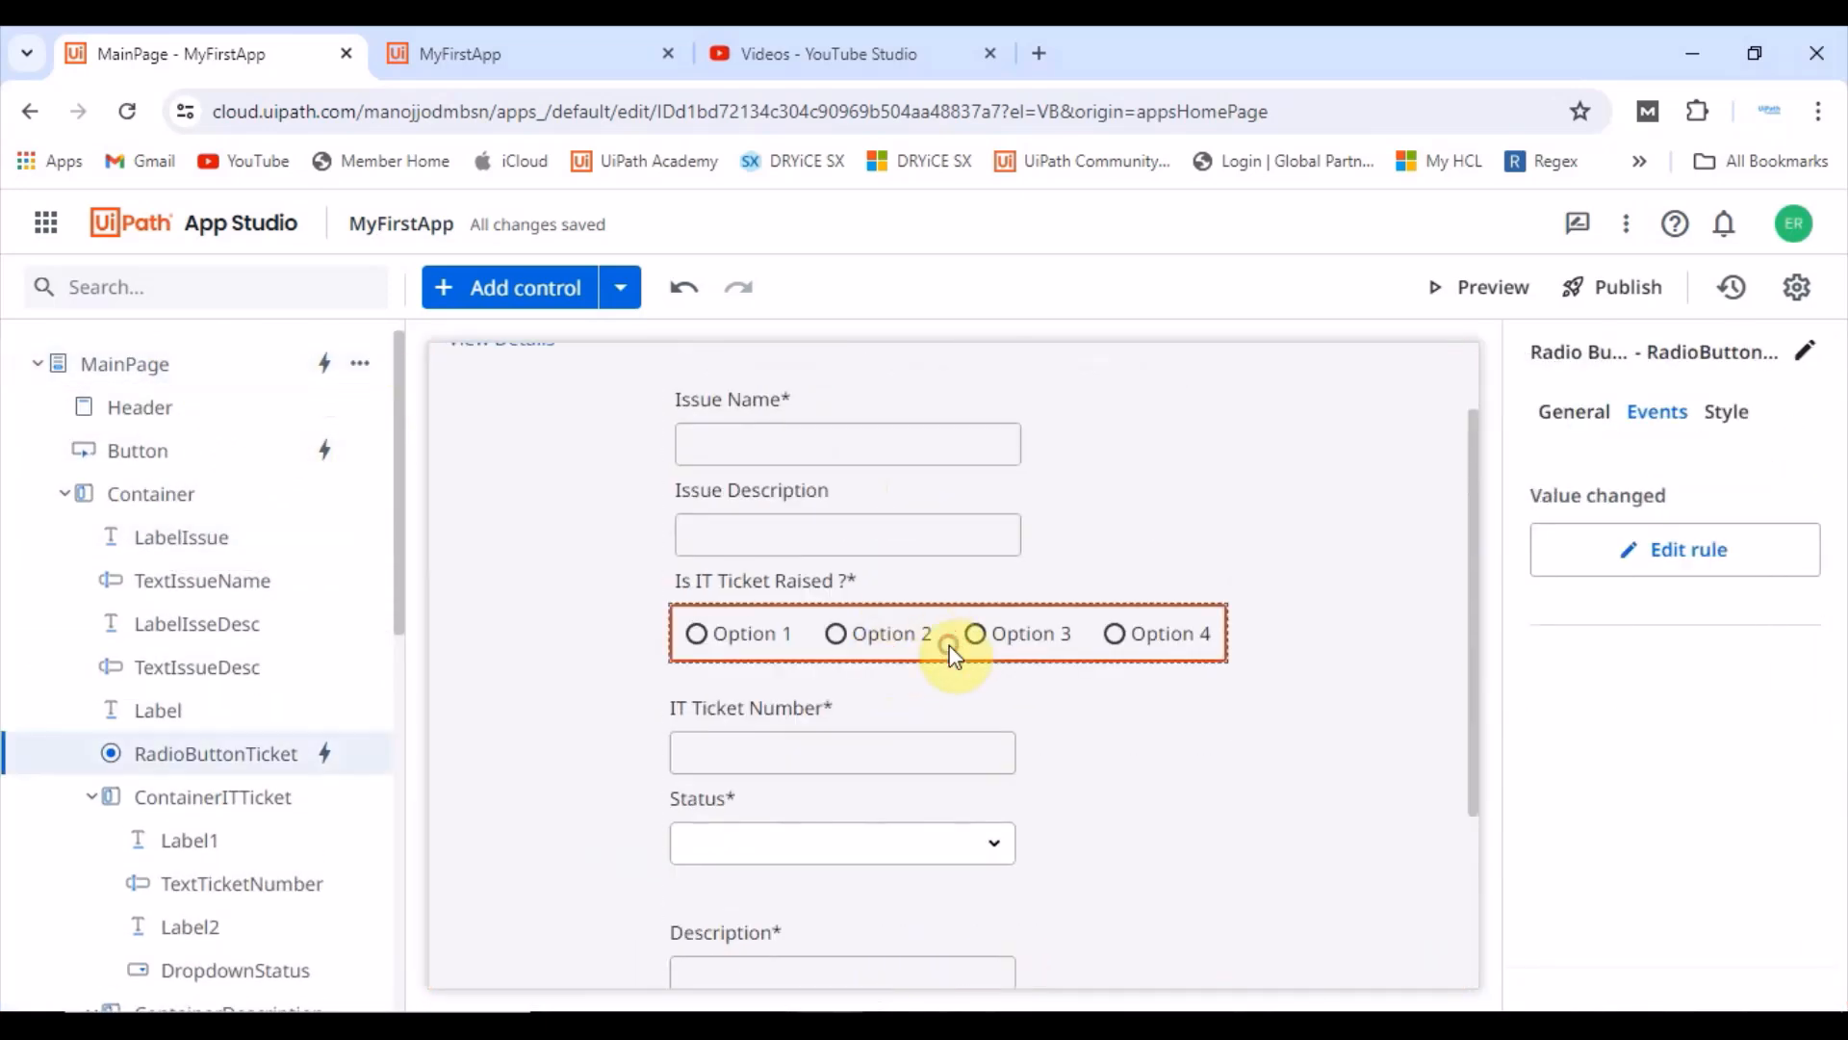
left_click(1771, 574)
scroll(578, 660, "down", 1)
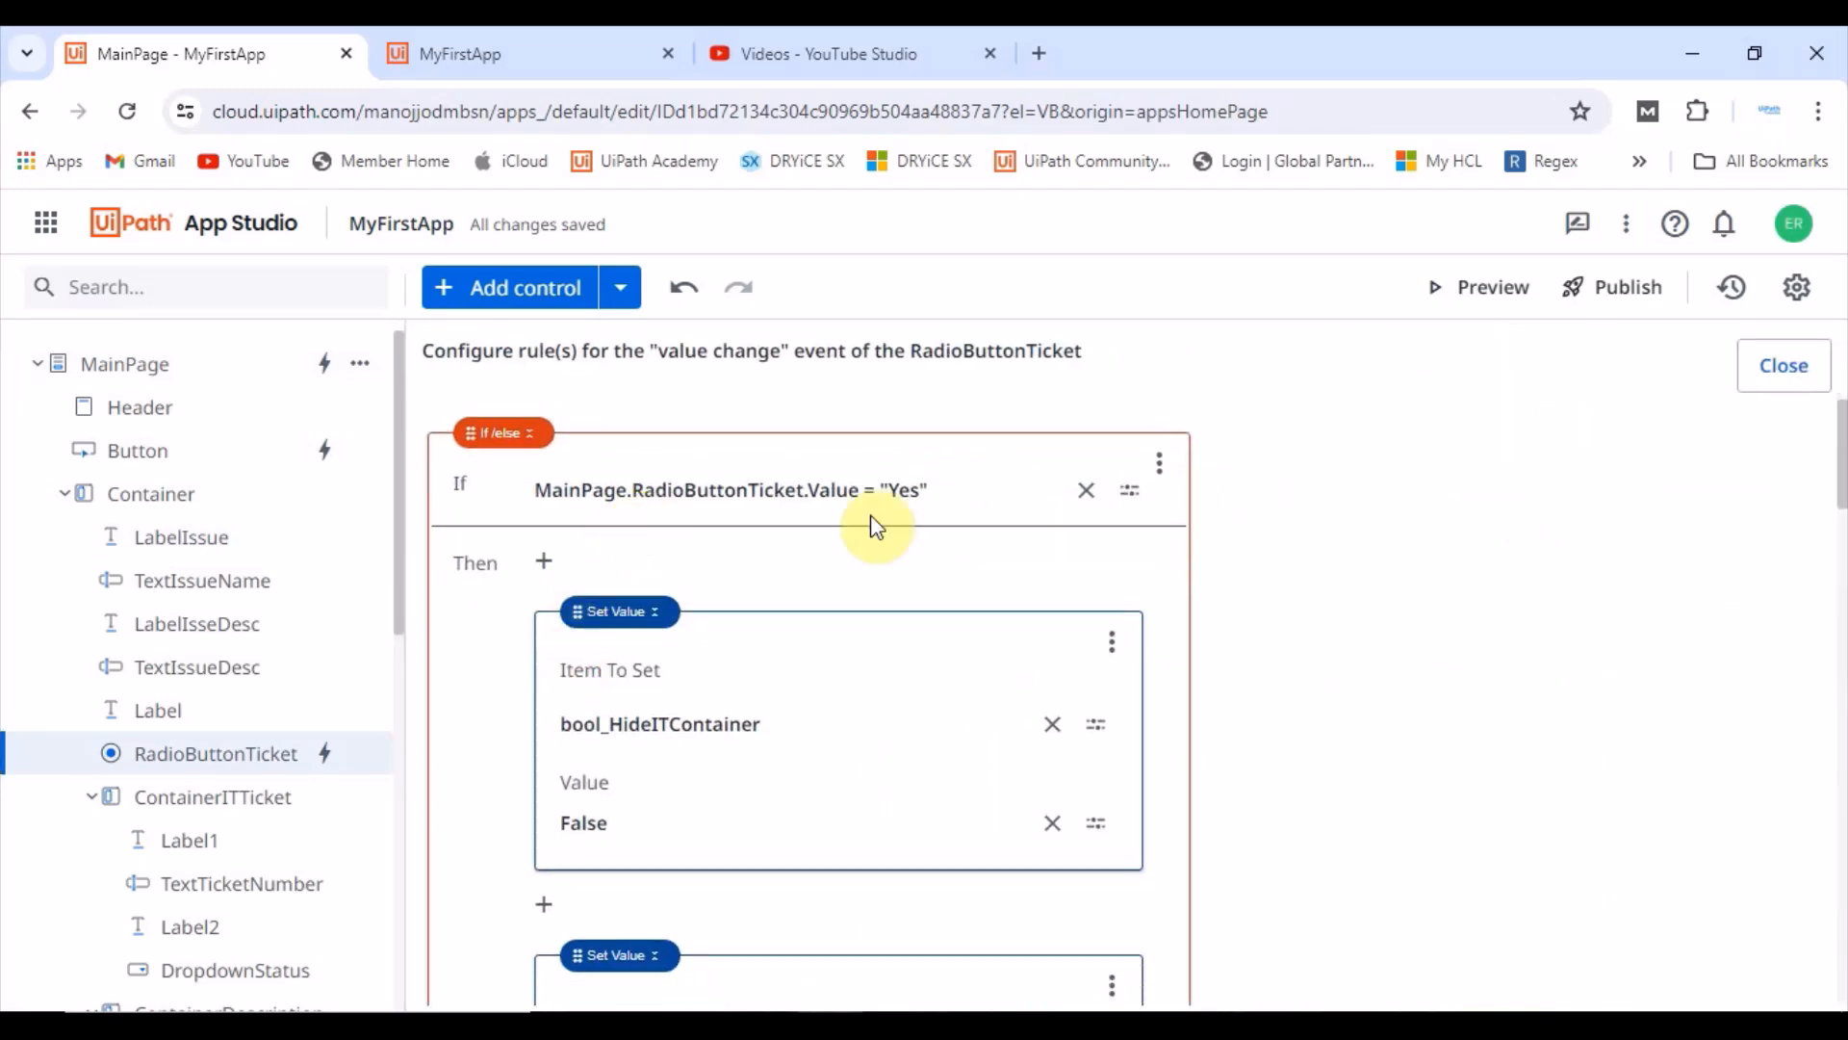
scroll(867, 588, "down", 3)
scroll(818, 712, "down", 5)
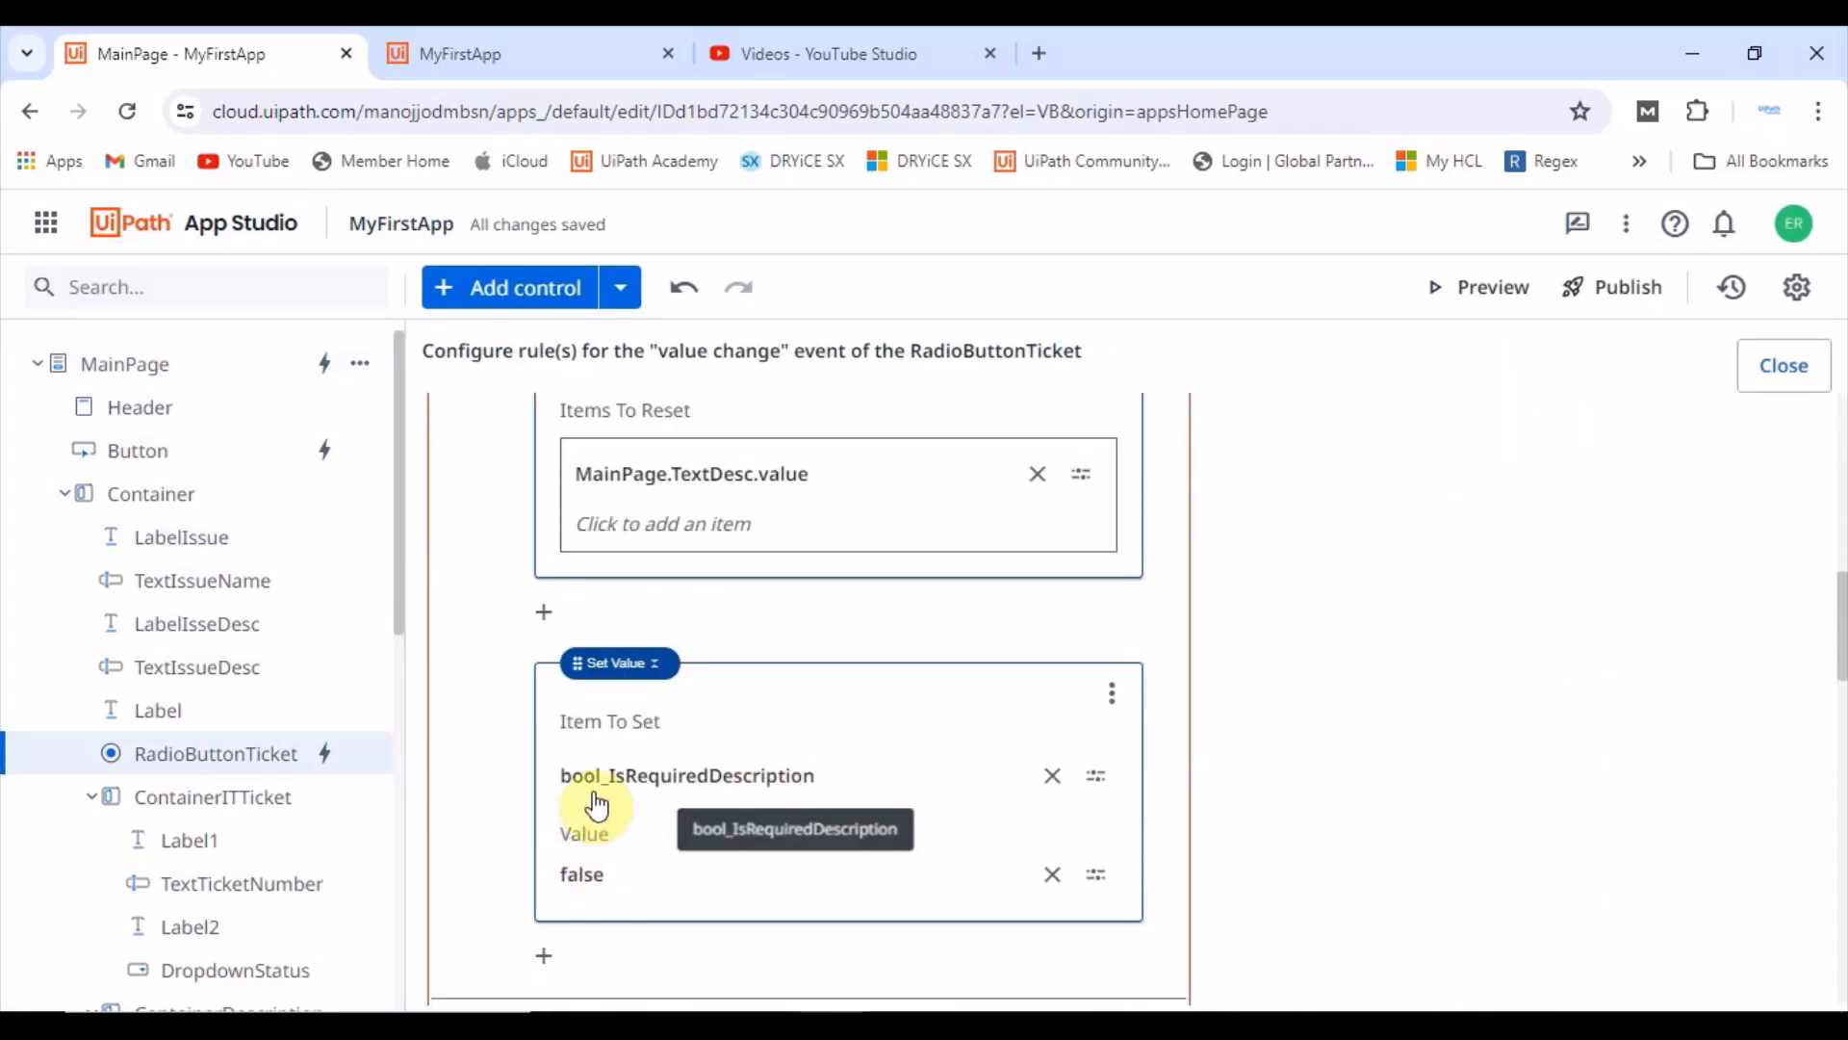
scroll(627, 791, "down", 1)
scroll(626, 791, "down", 1)
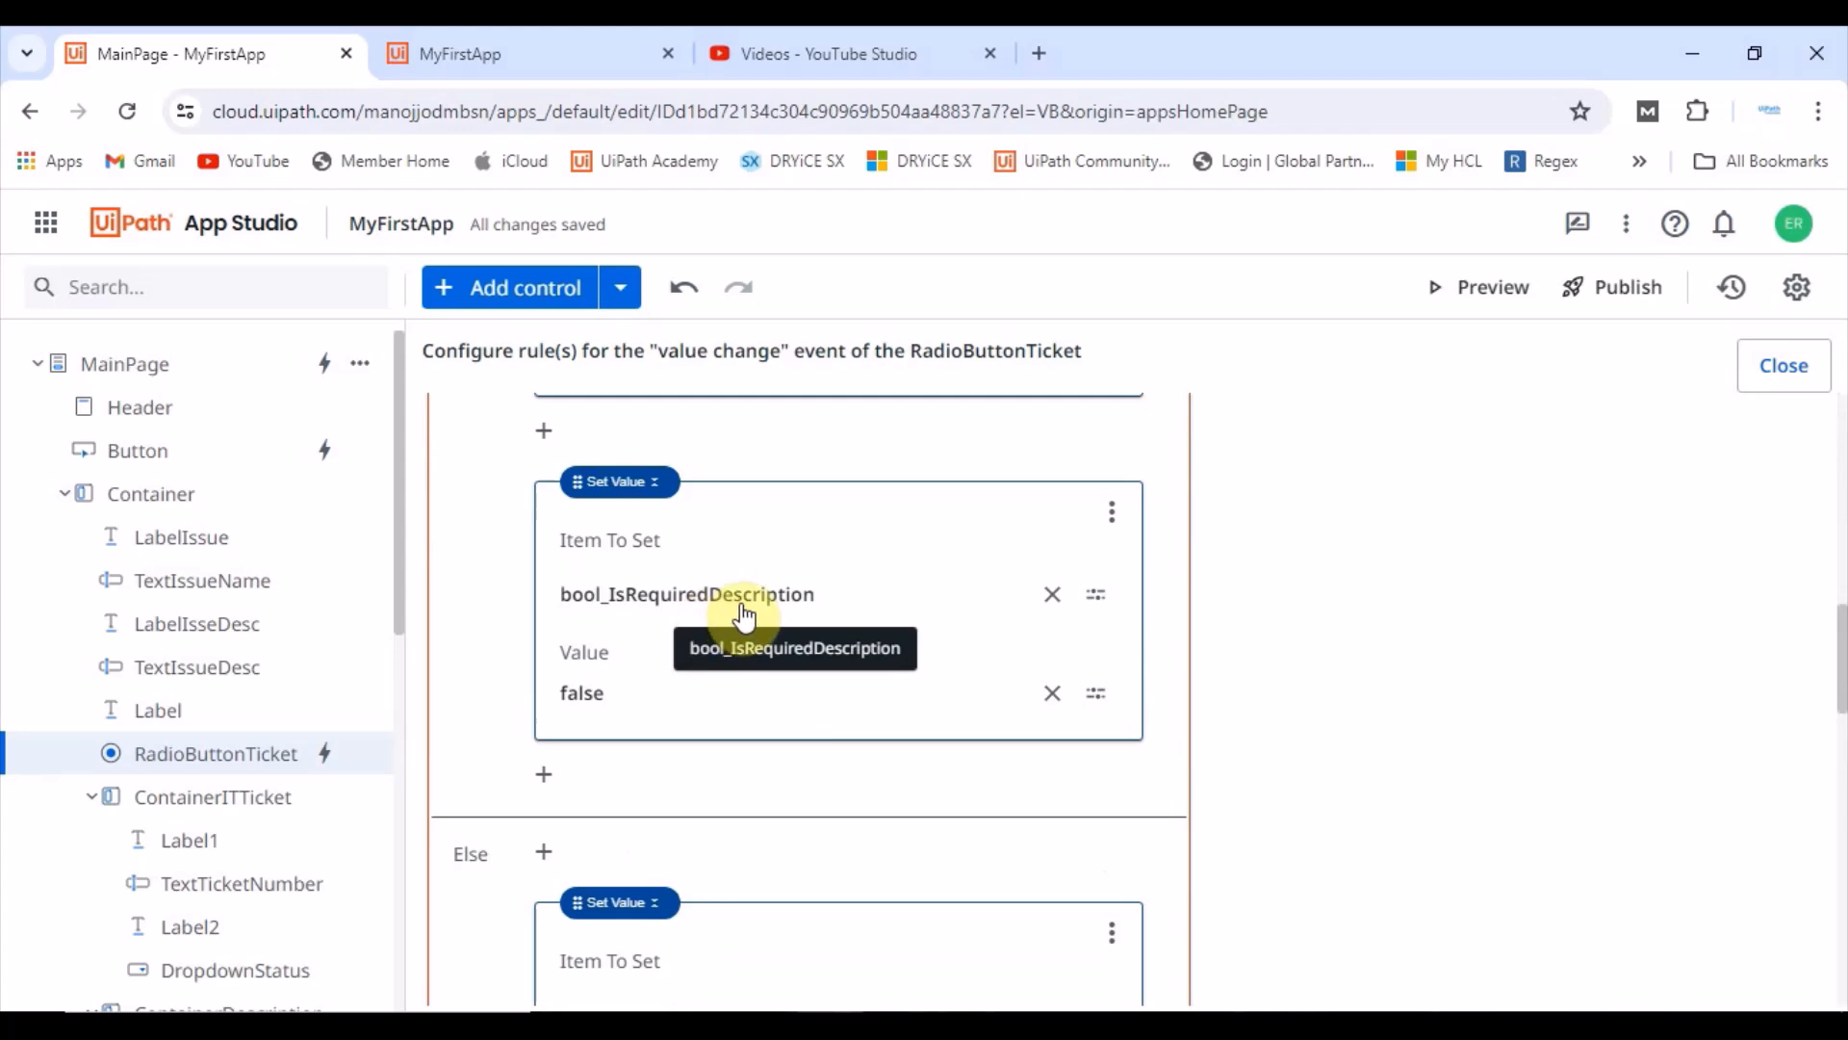
Step: In the running app, switch Is IT Ticket Raised between No and Yes to check which fields appear
left_click(547, 33)
left_click(784, 713)
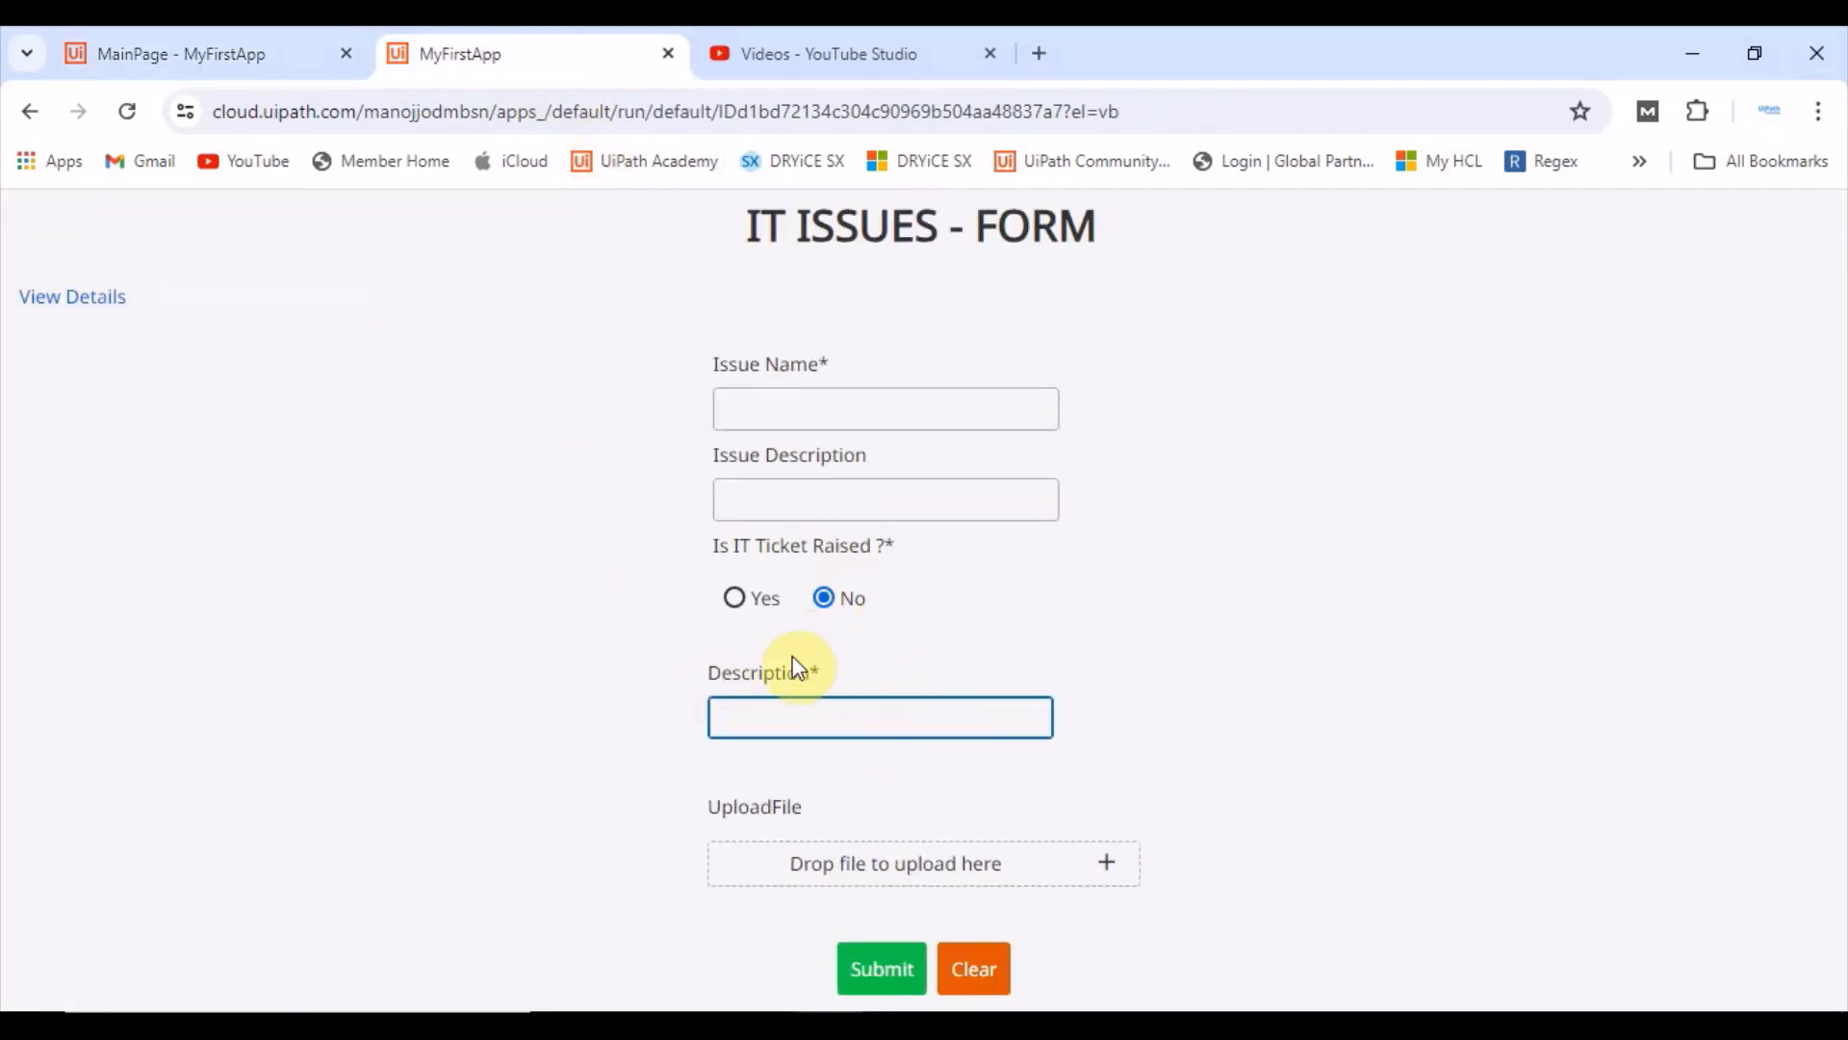
left_click(736, 599)
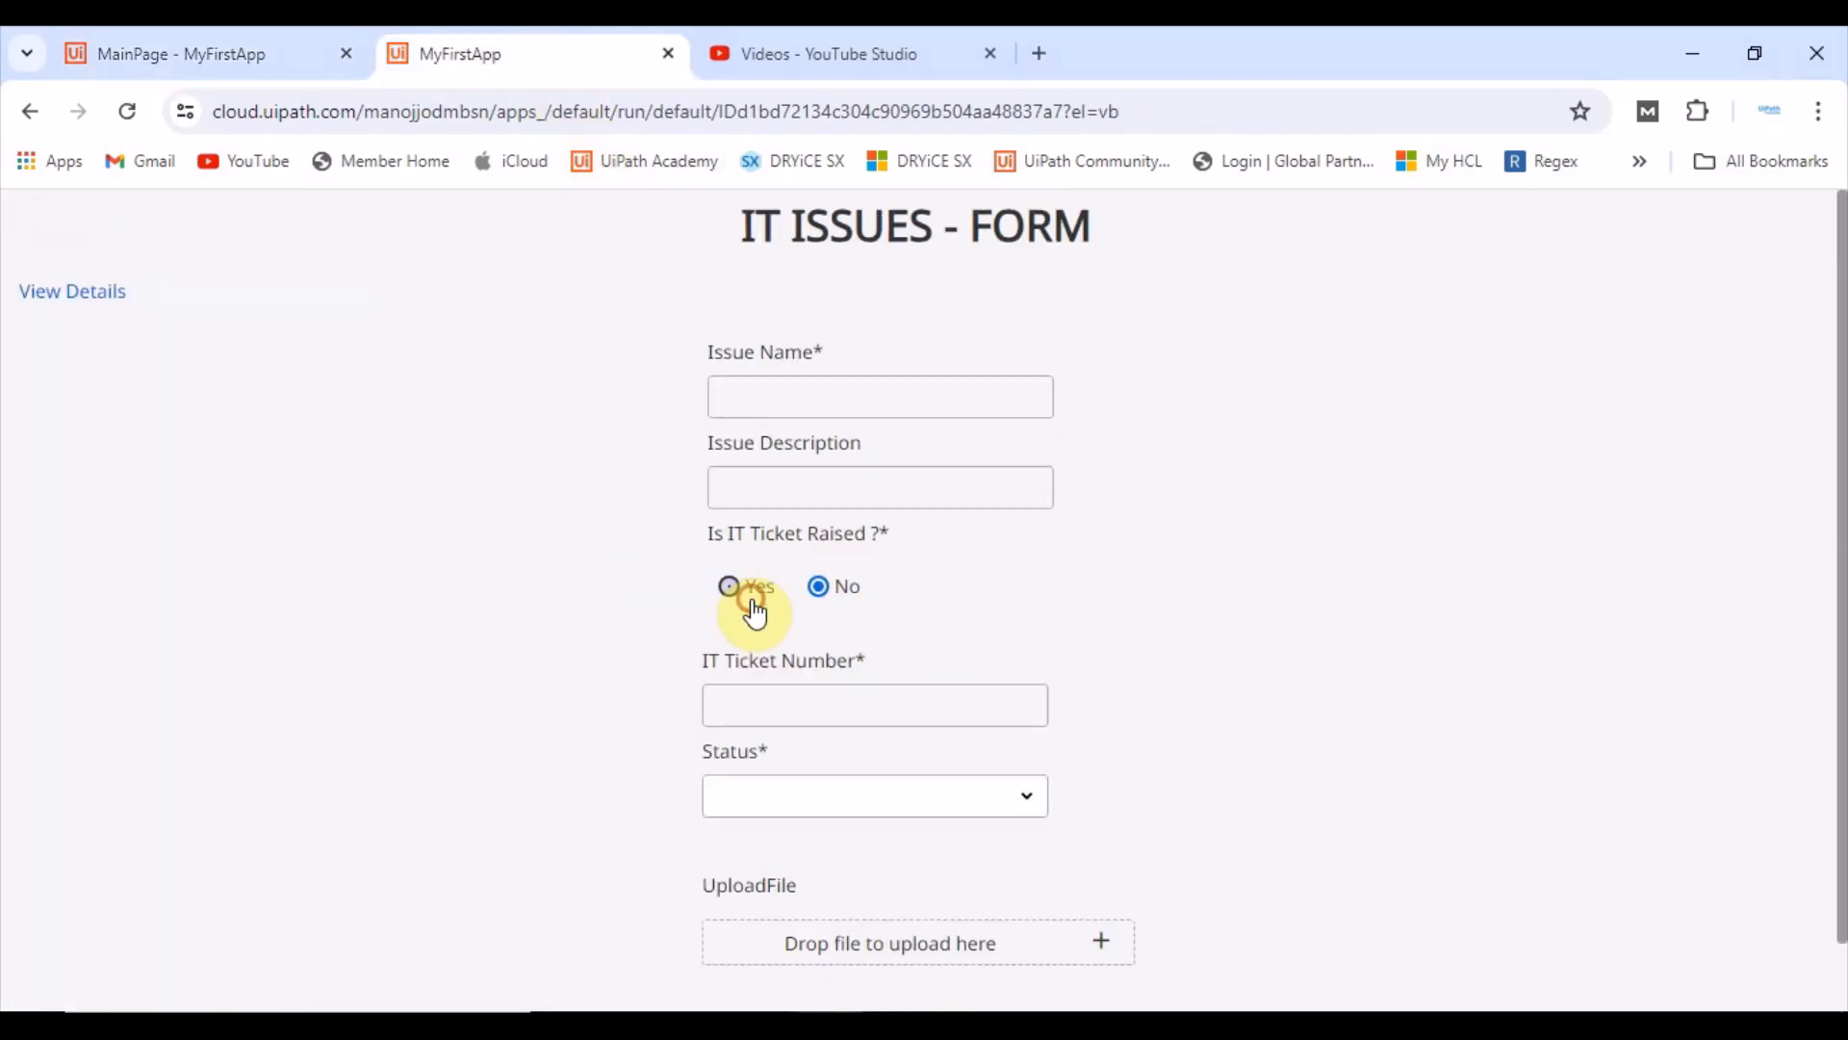
Step: Add a Set Value in the Yes branch setting app variable bool_IsRequiredTicketNoAndStatus to true
left_click(94, 38)
scroll(875, 599, "down", 3)
scroll(921, 730, "up", 2)
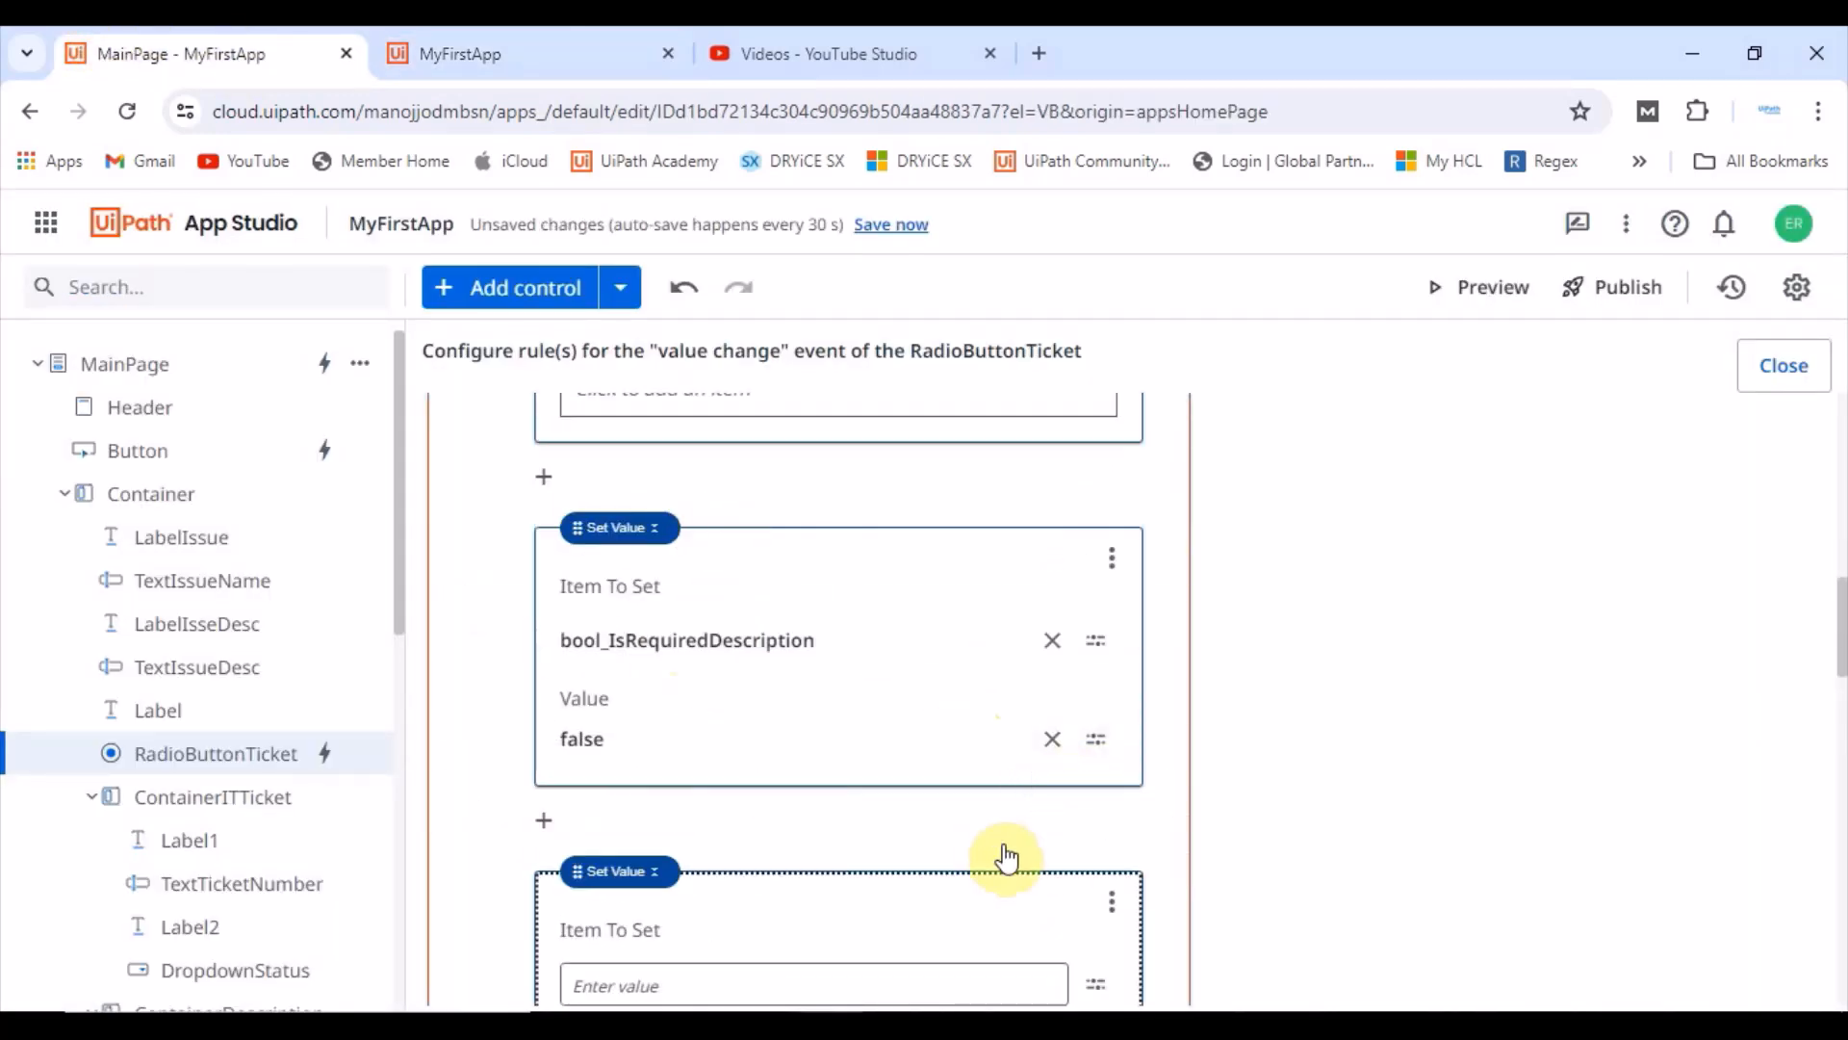
scroll(1011, 852, "down", 2)
left_click(1097, 760)
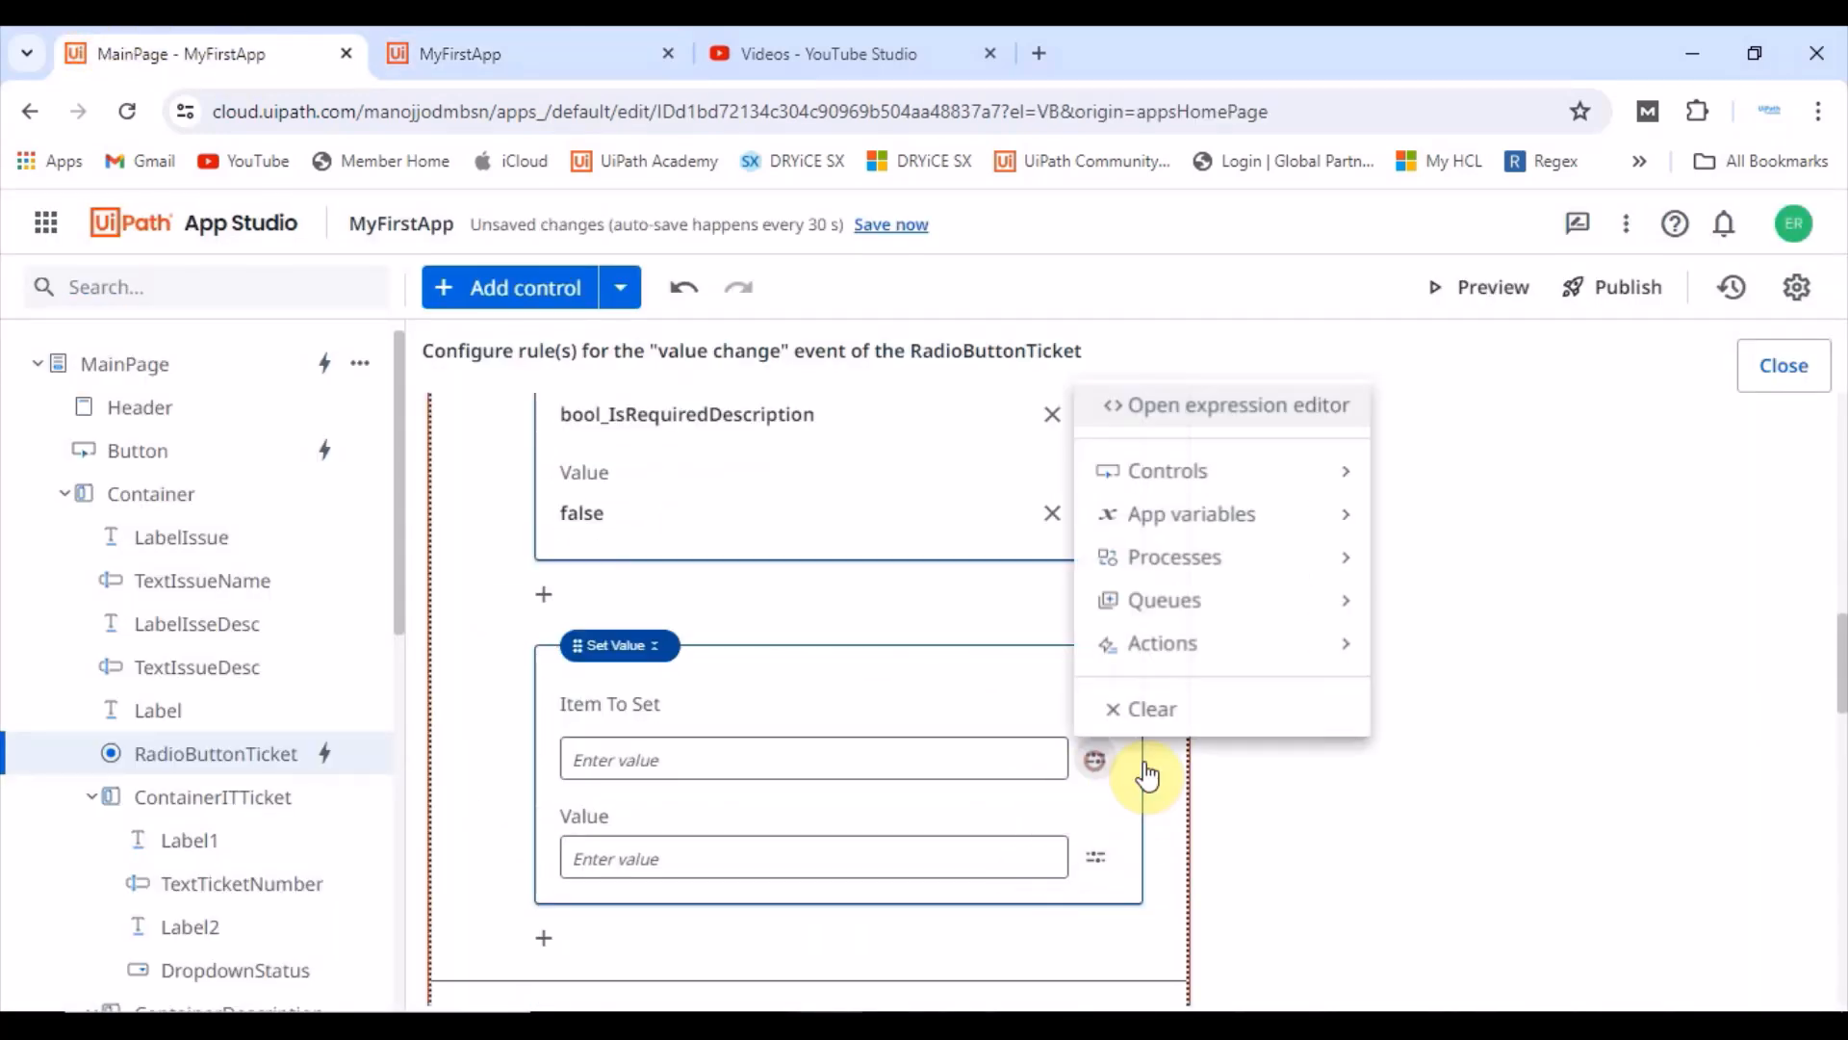
left_click(1190, 513)
left_click(606, 655)
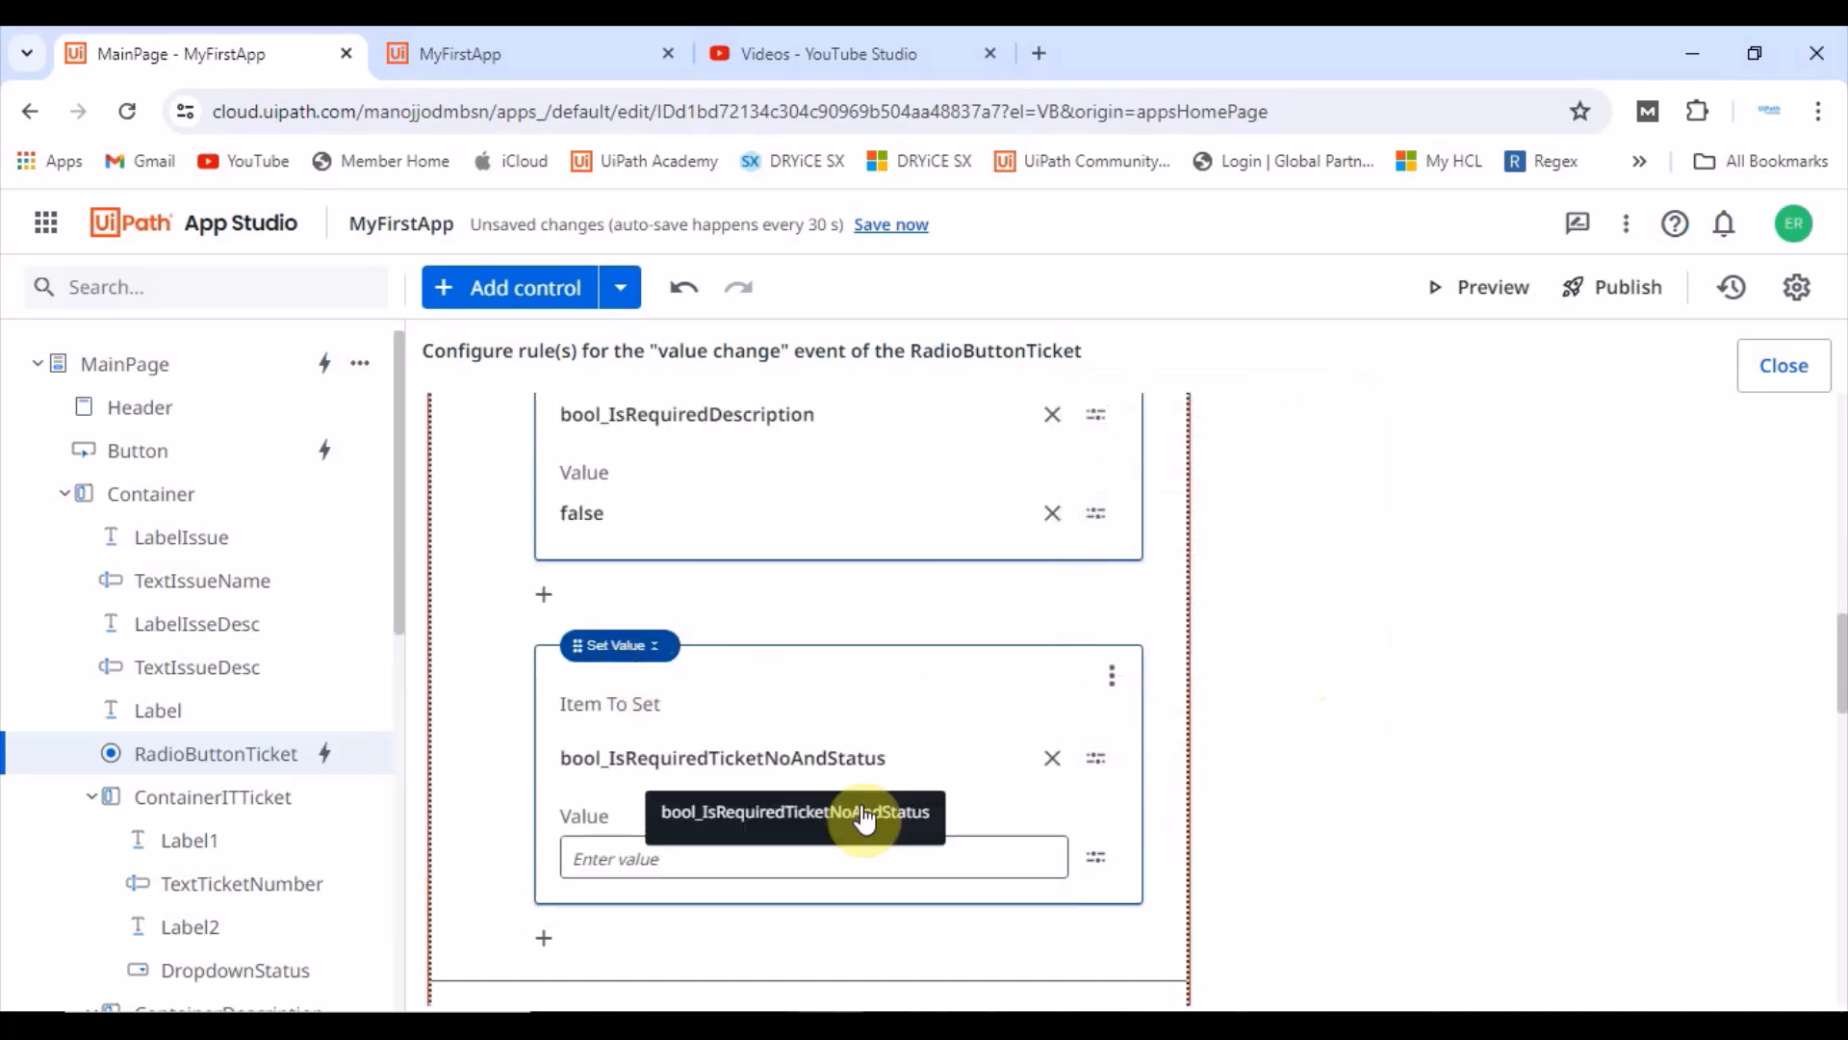
left_click(736, 860)
type("tr")
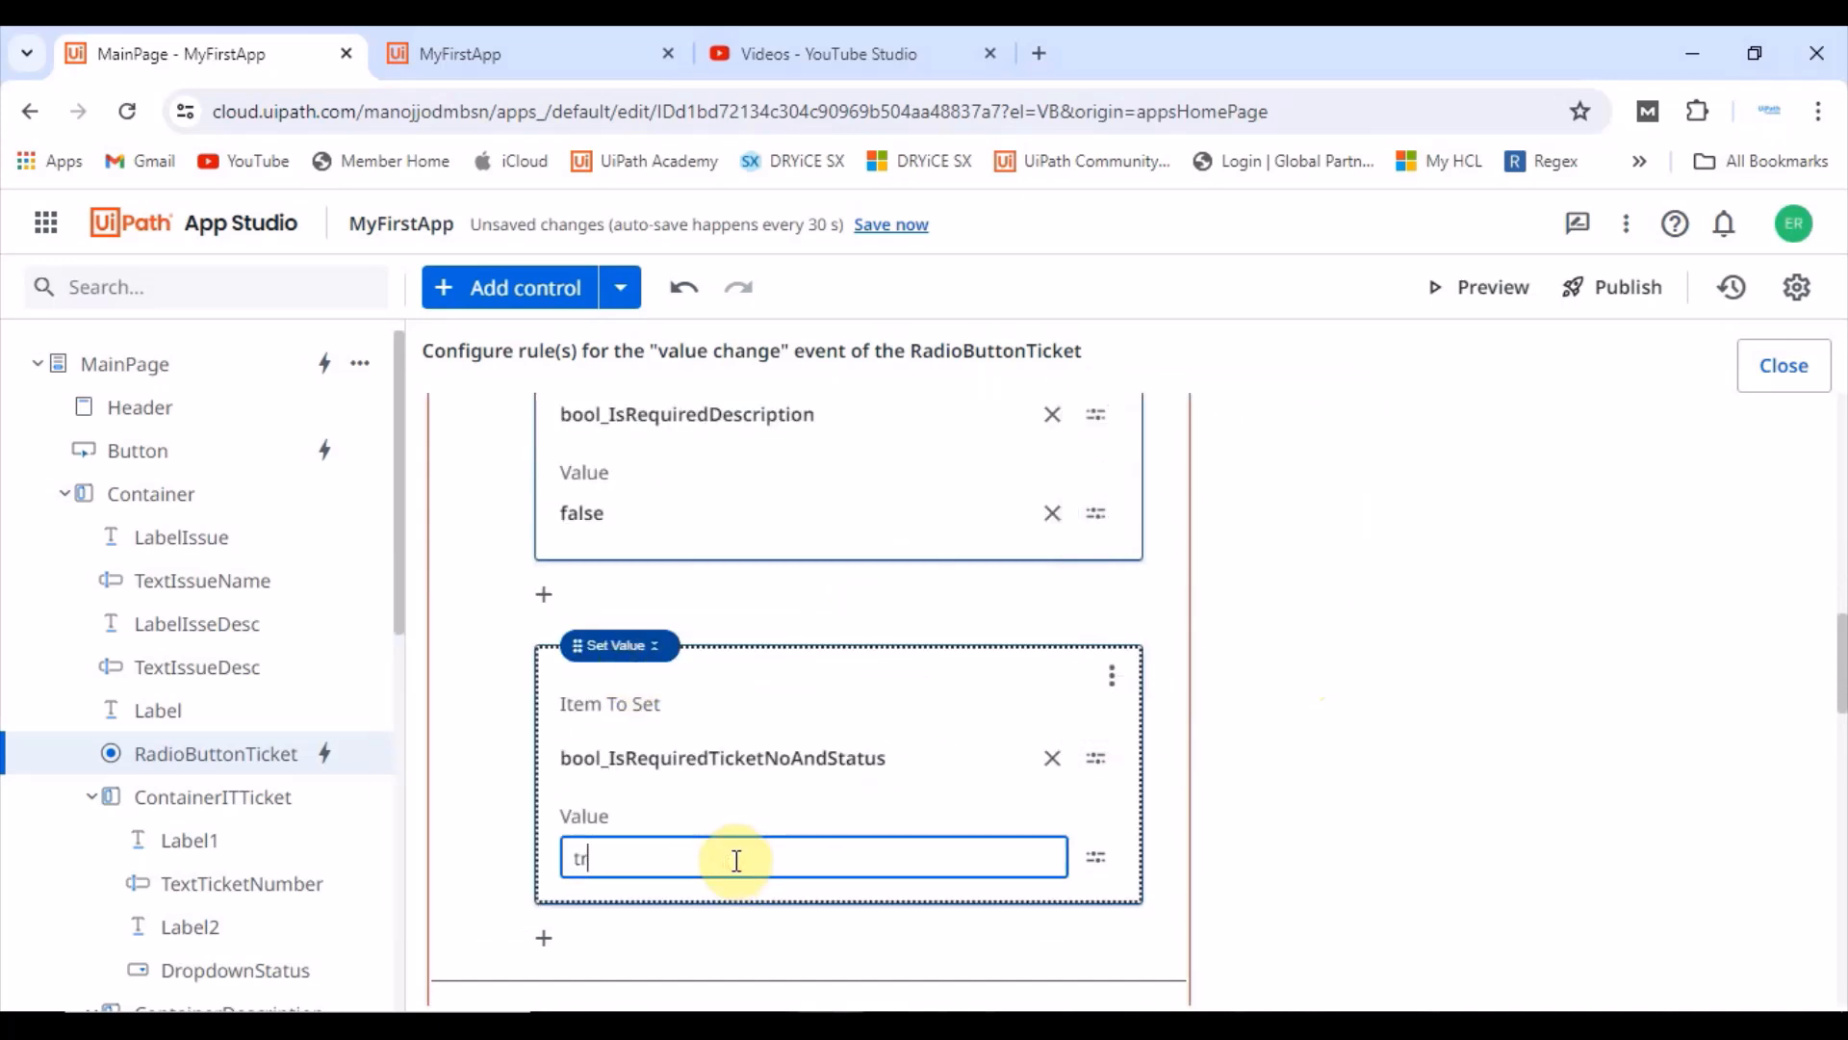
type("ue")
left_click(795, 608)
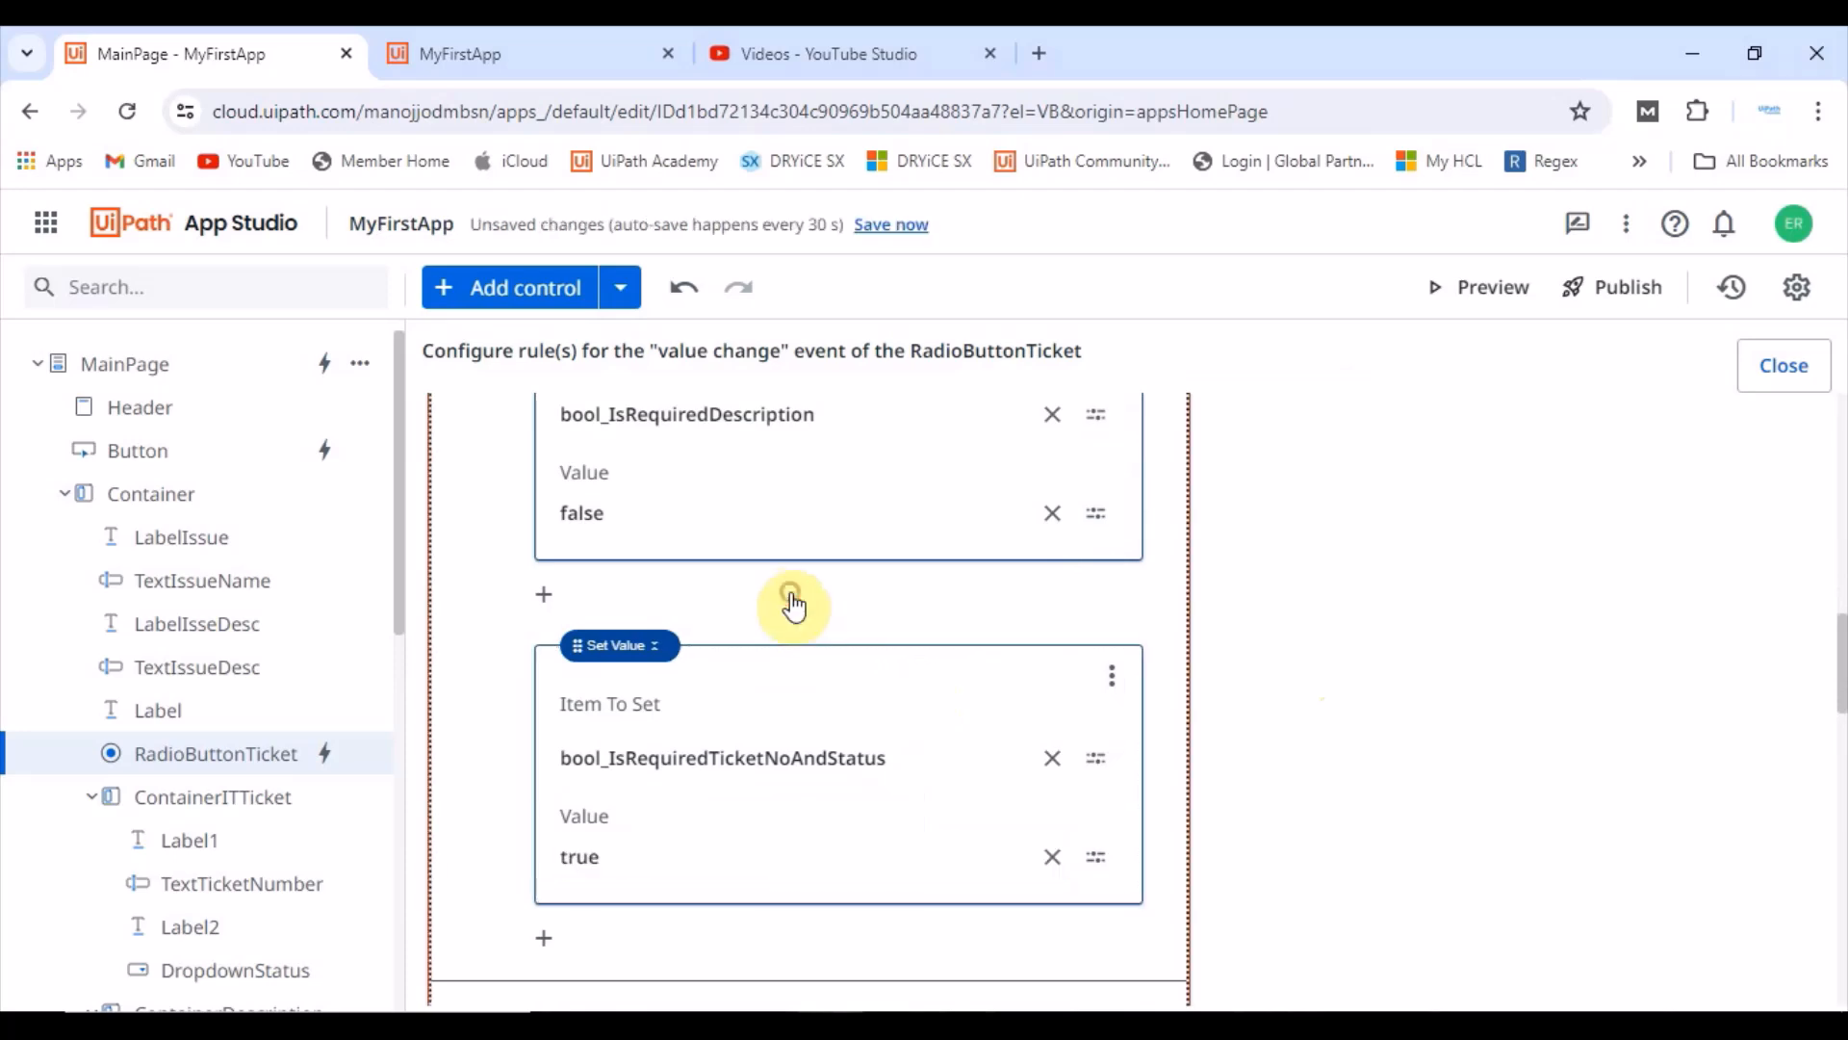
Step: Add a Set Value at the end of the Else branch targeting app variable bool_IsRequiredDescription
scroll(819, 791, "down", 5)
scroll(814, 790, "down", 6)
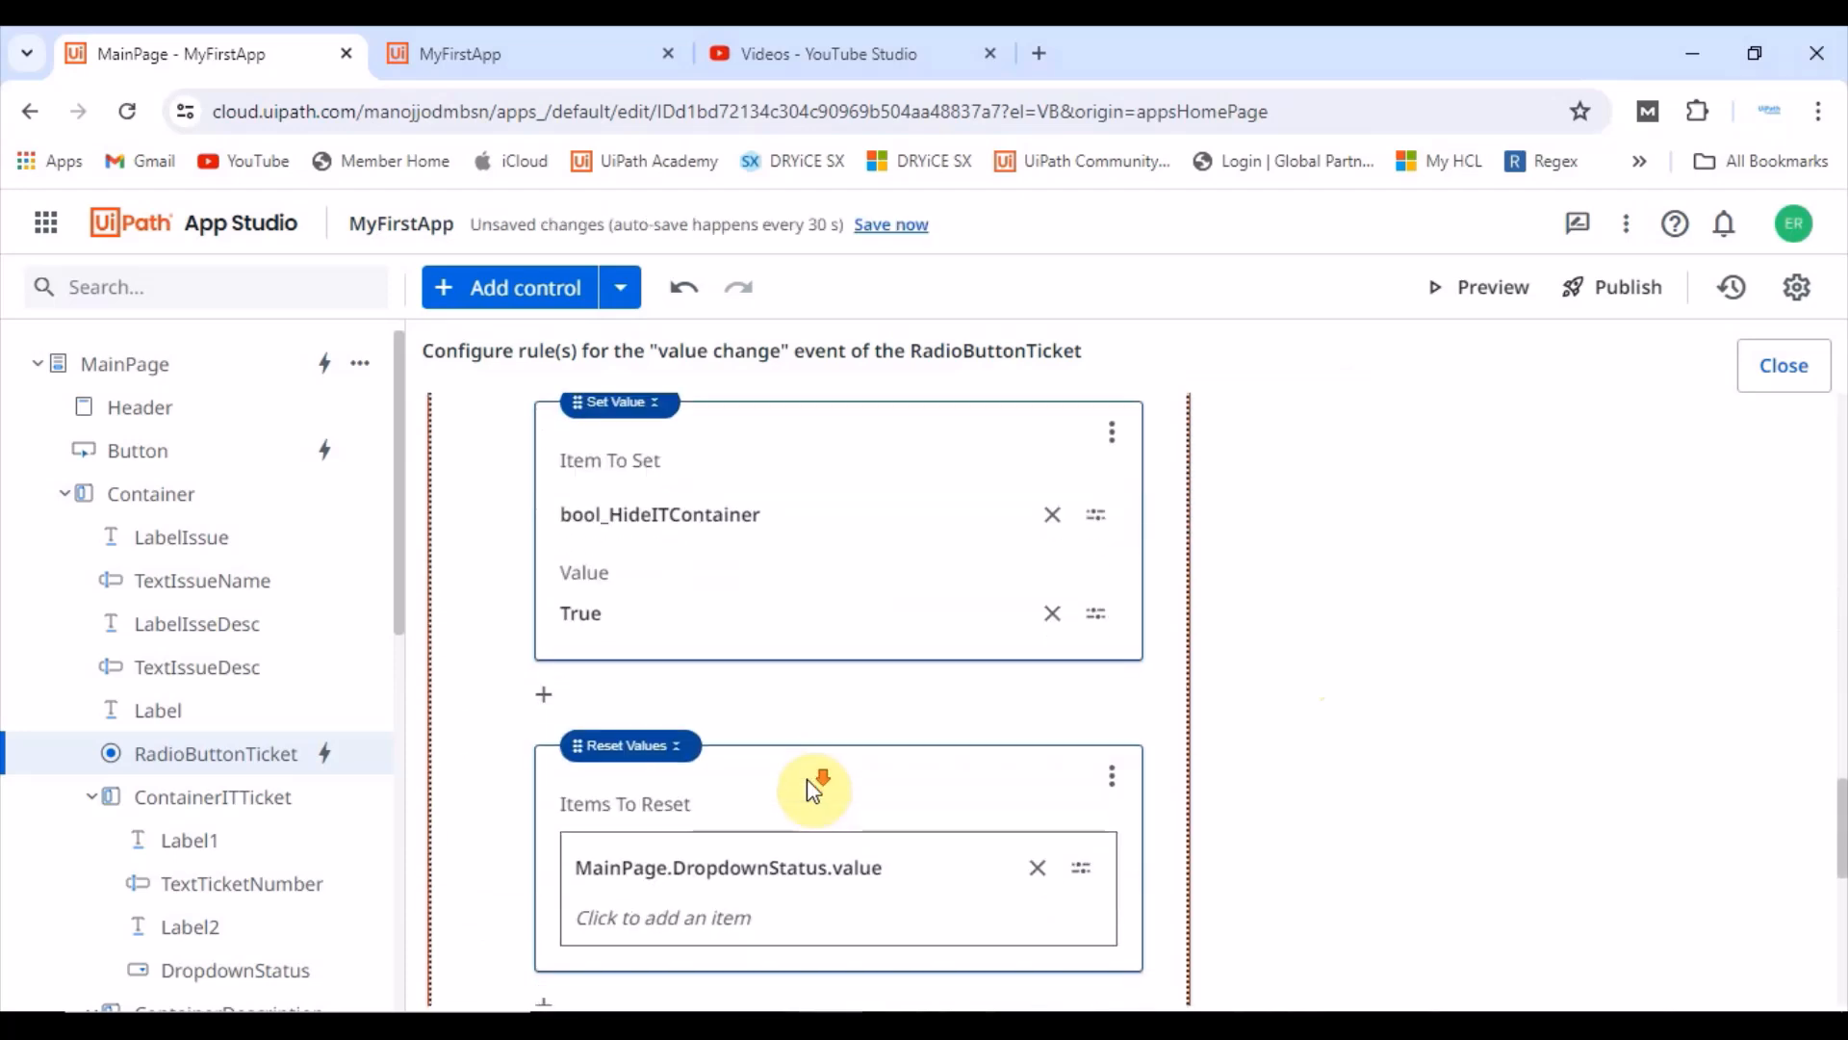
scroll(812, 789, "down", 5)
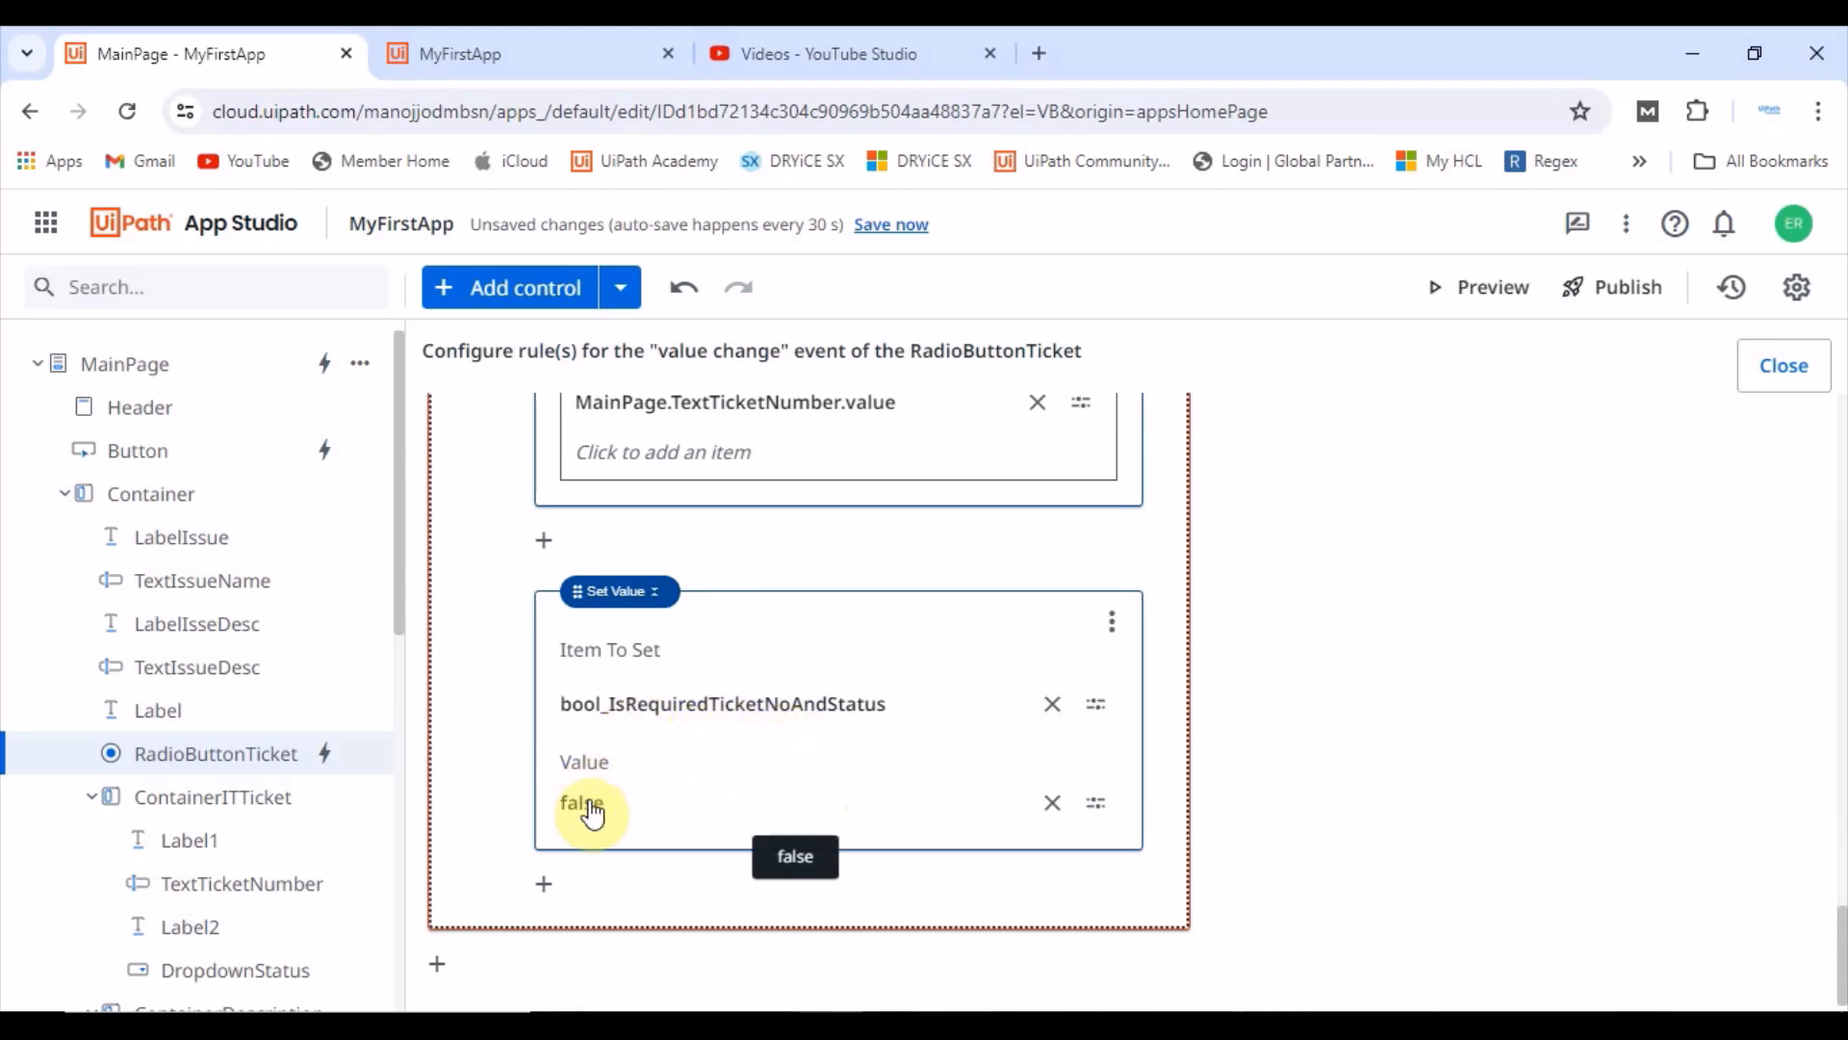
left_click(542, 884)
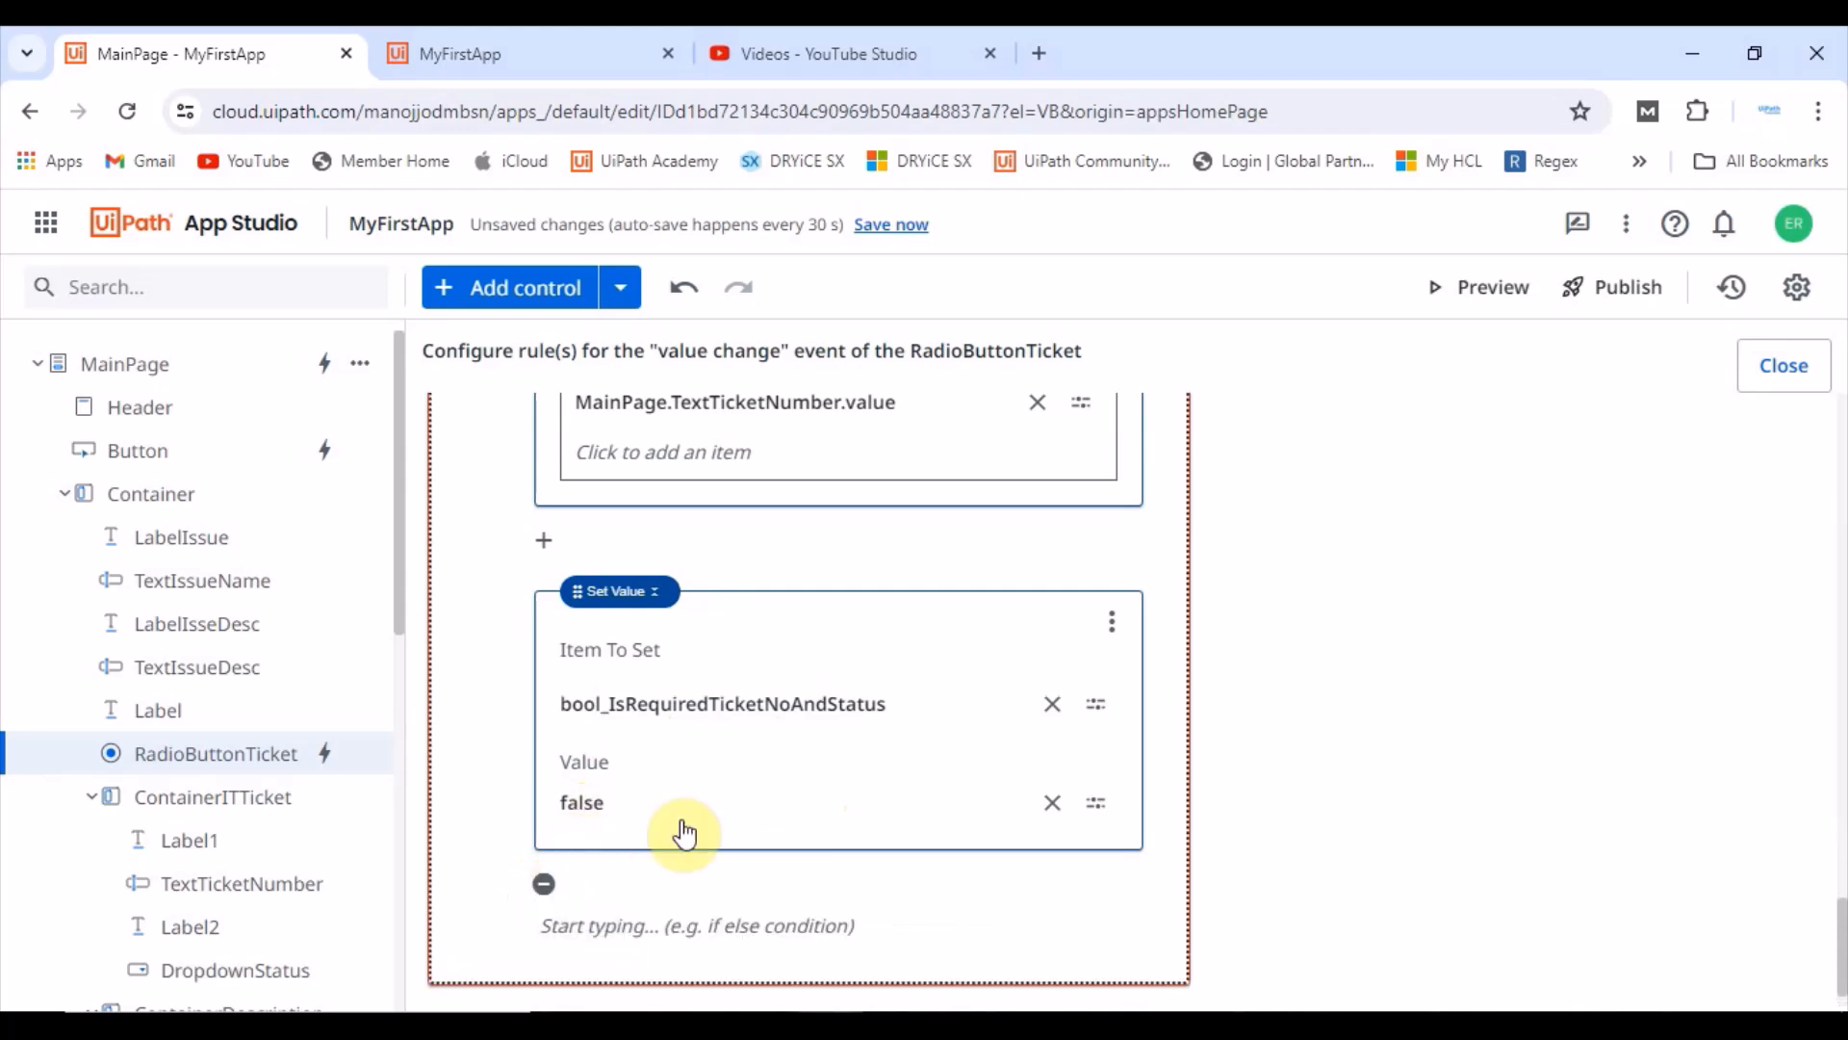
left_click(598, 924)
left_click(758, 565)
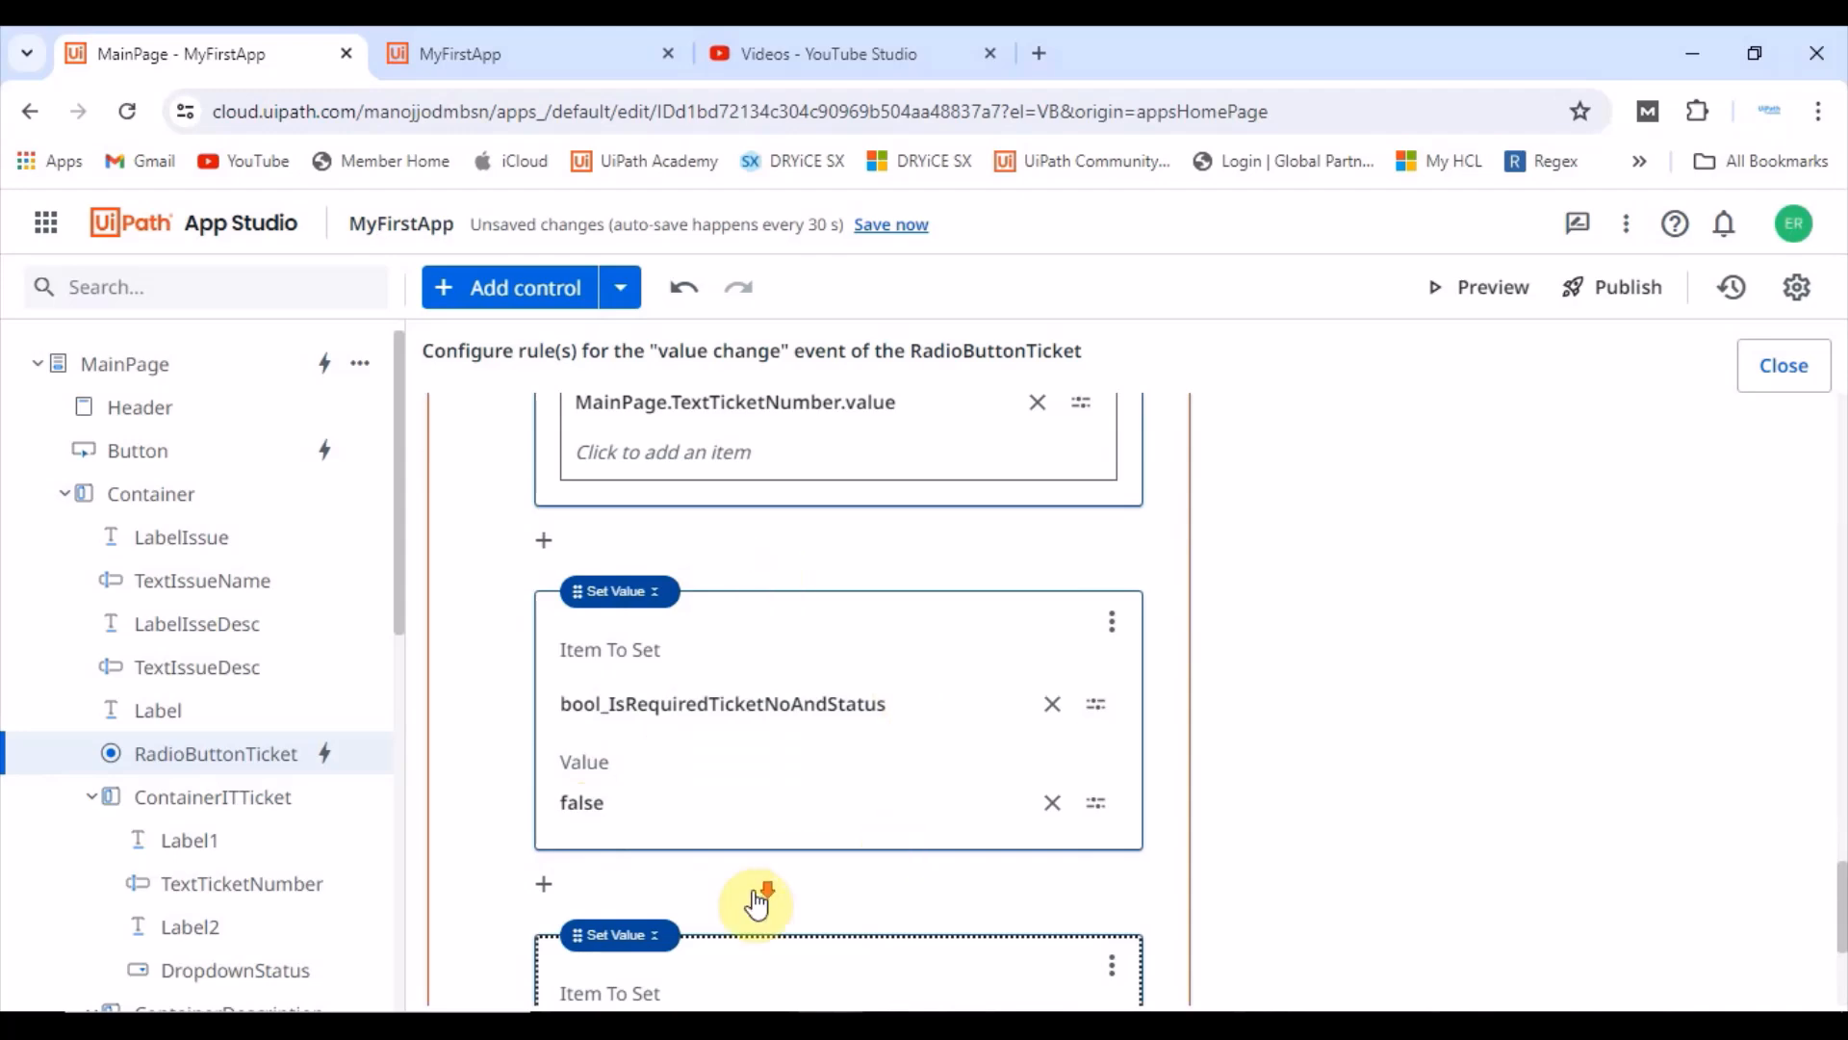
scroll(761, 895, "down", 2)
left_click(1097, 821)
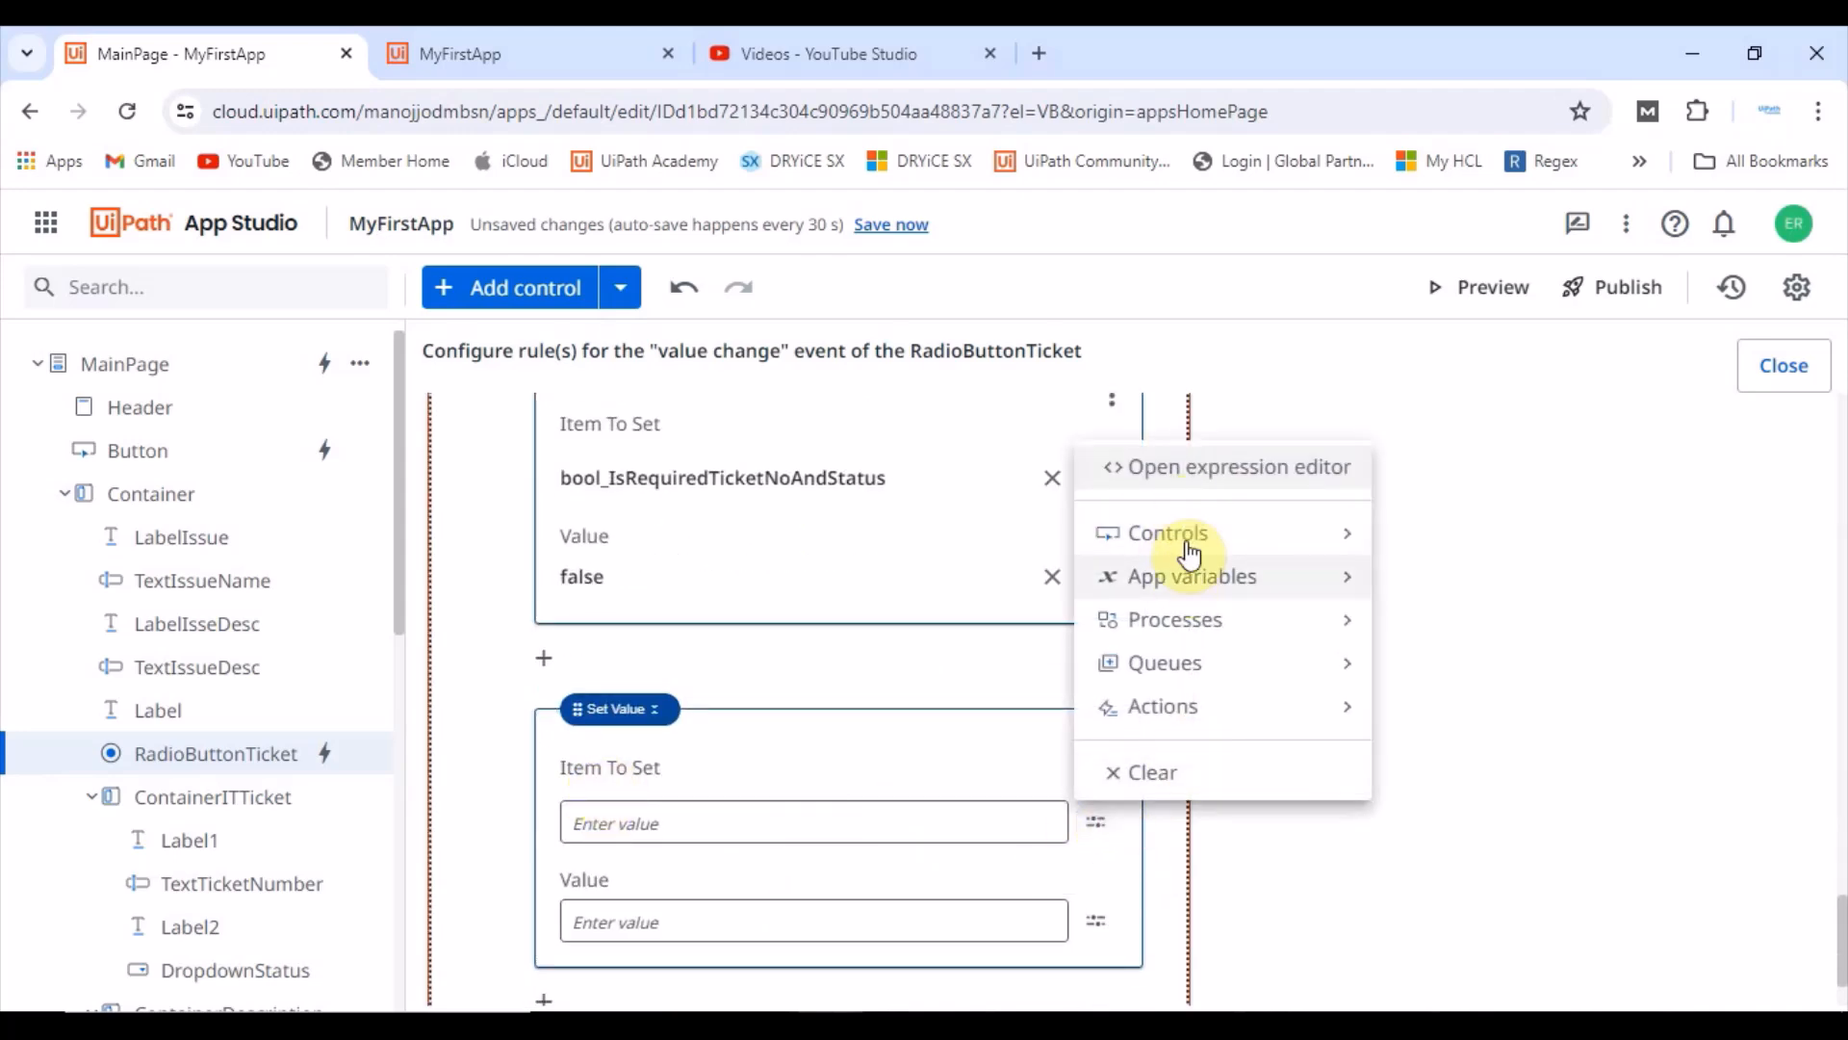
mouse_move(1116, 587)
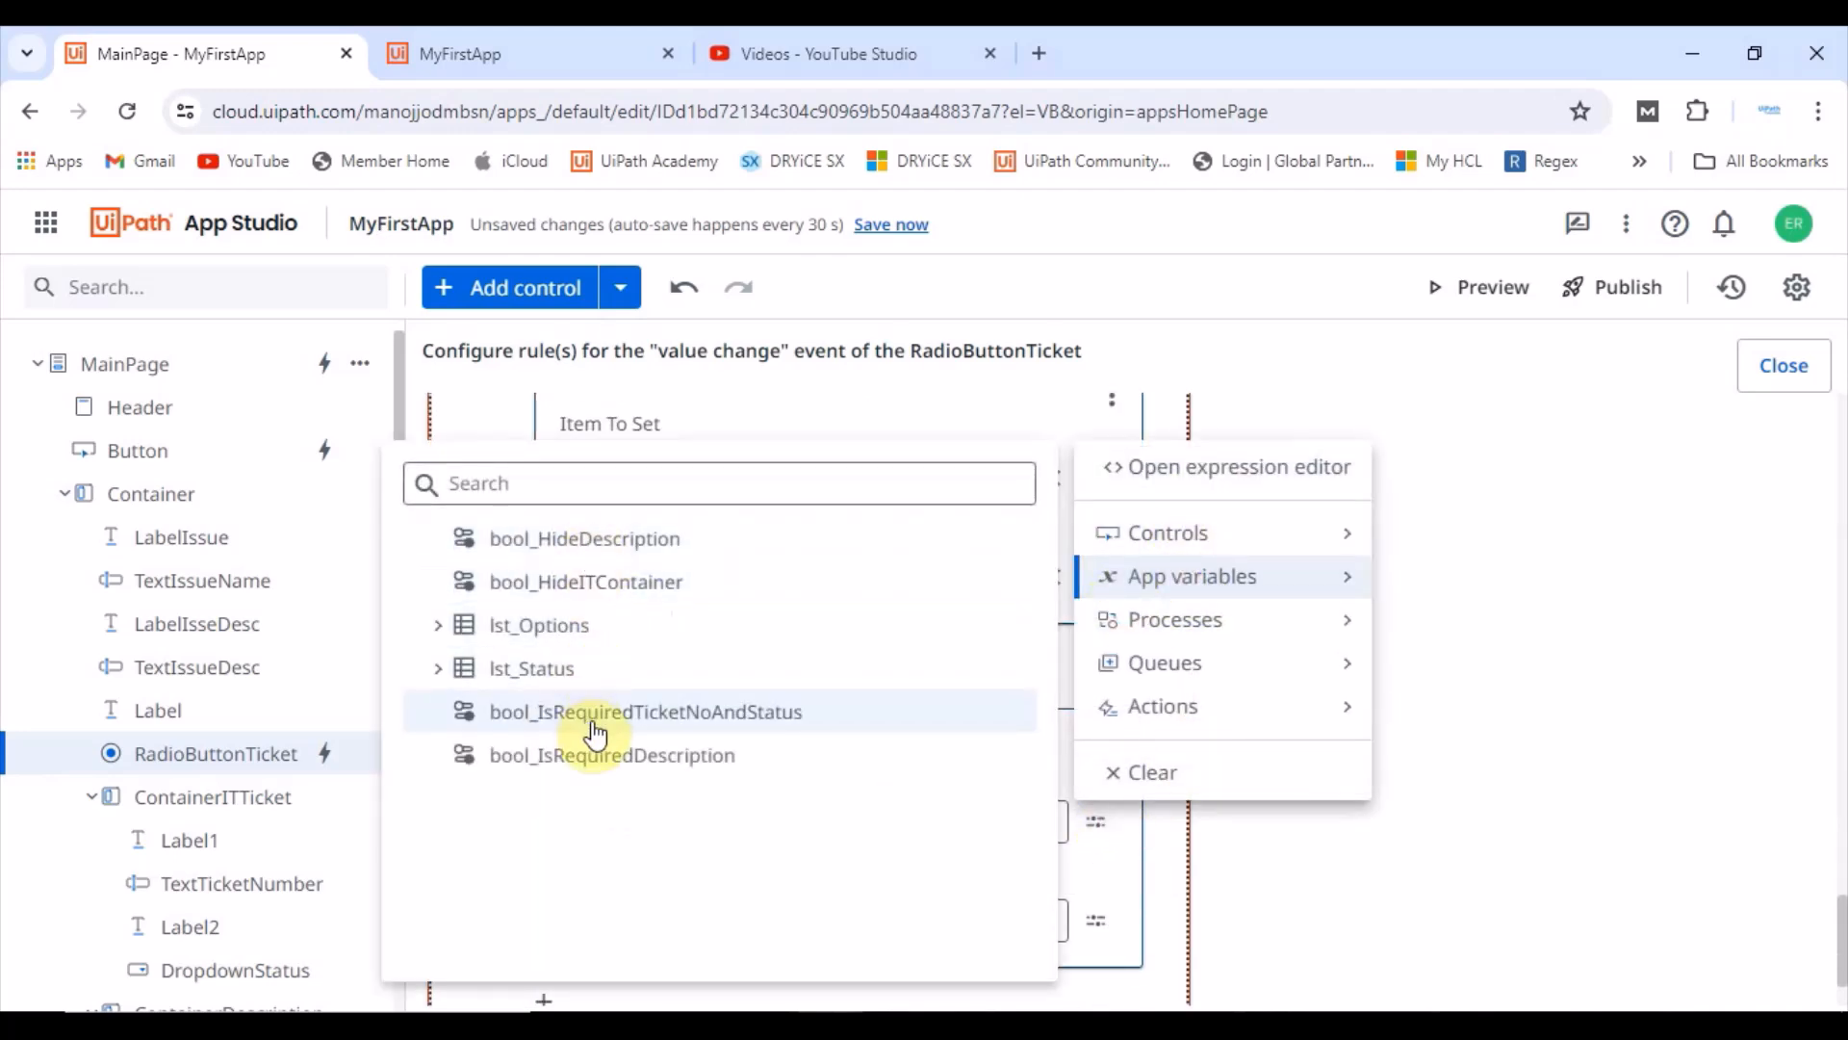
left_click(617, 755)
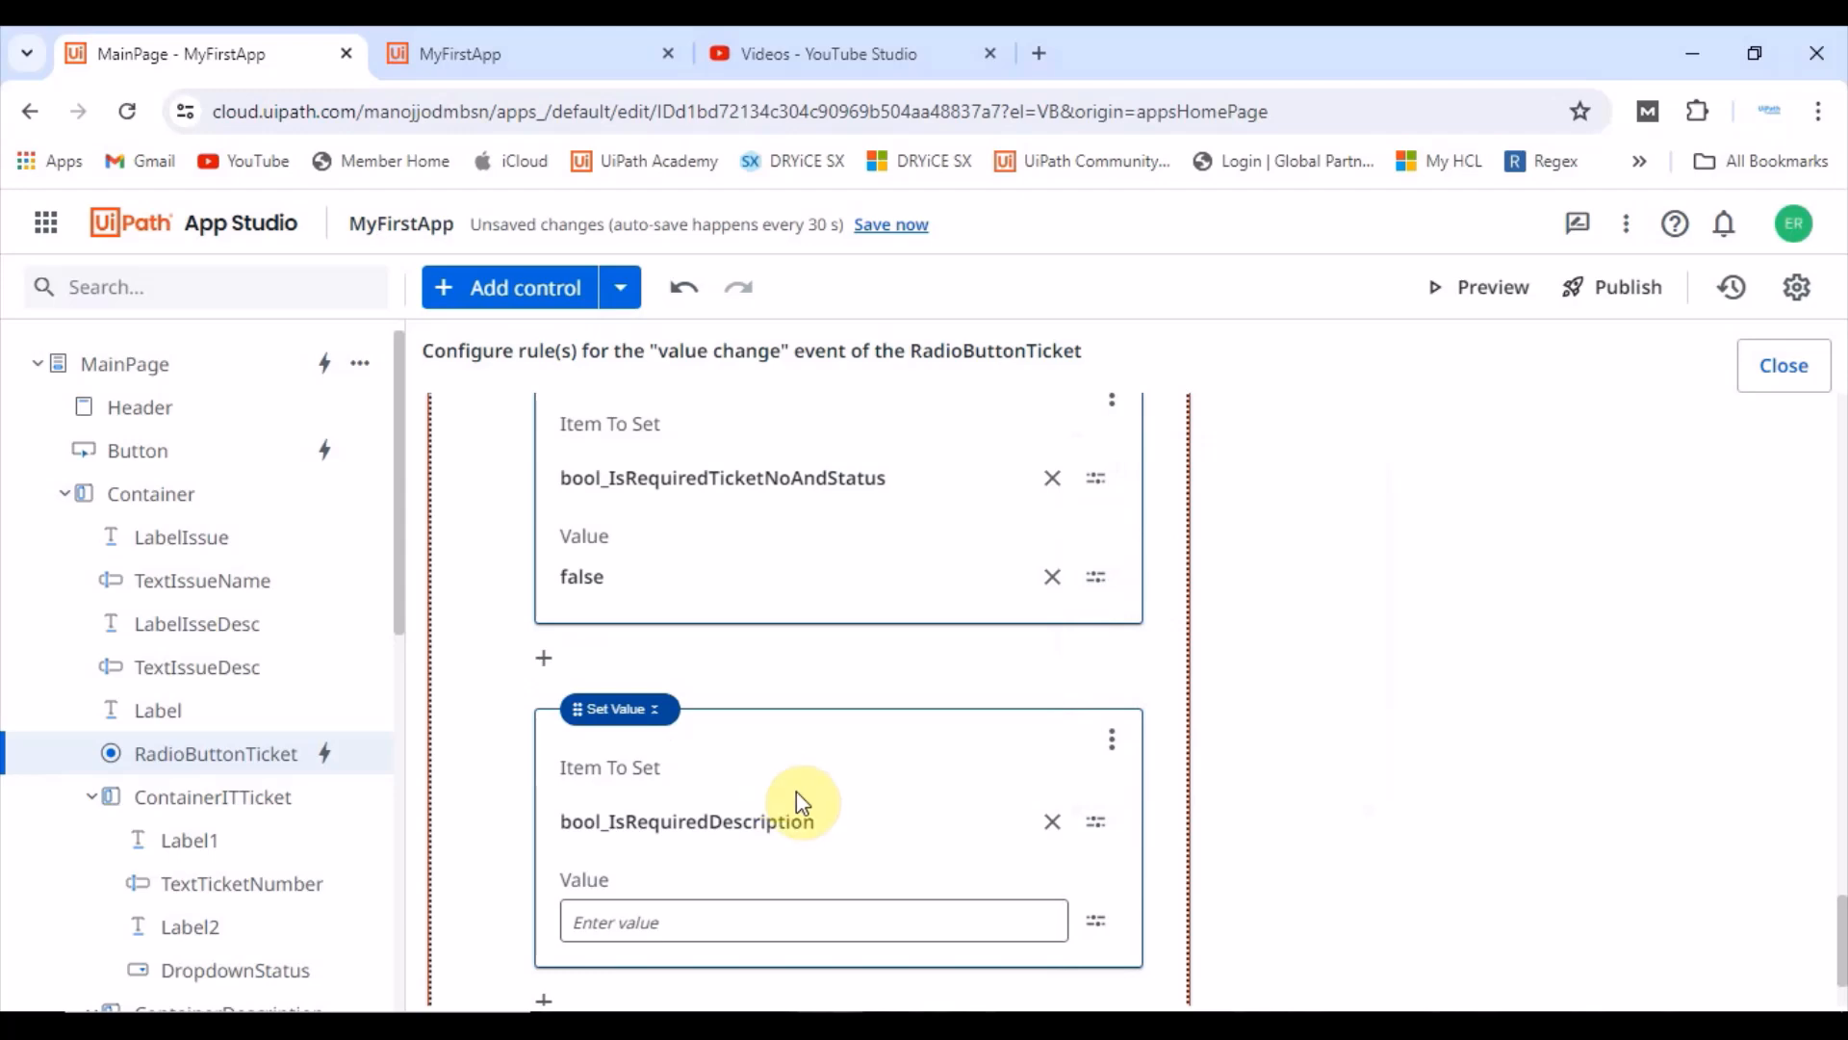
Step: Set the value of bool_IsRequiredDescription in the Else branch to true using the expression editor
left_click(674, 925)
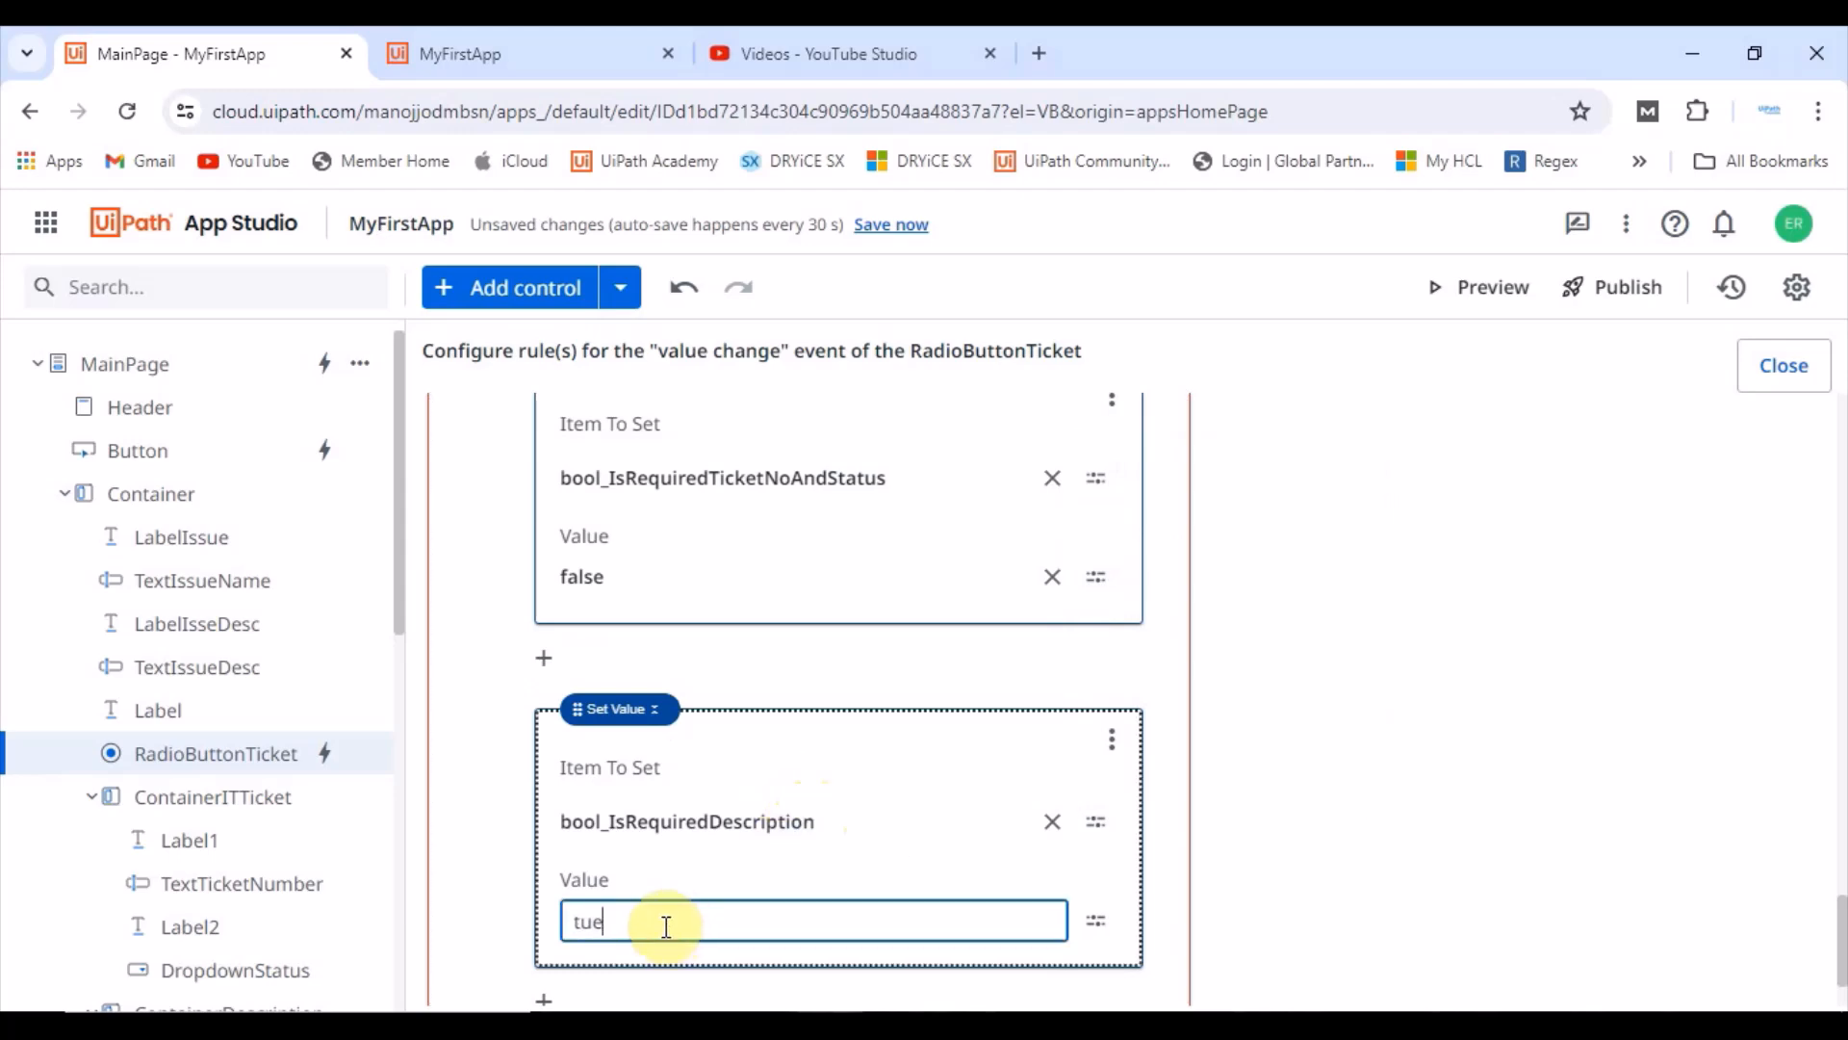
type("tue")
left_click(775, 651)
left_click(614, 917)
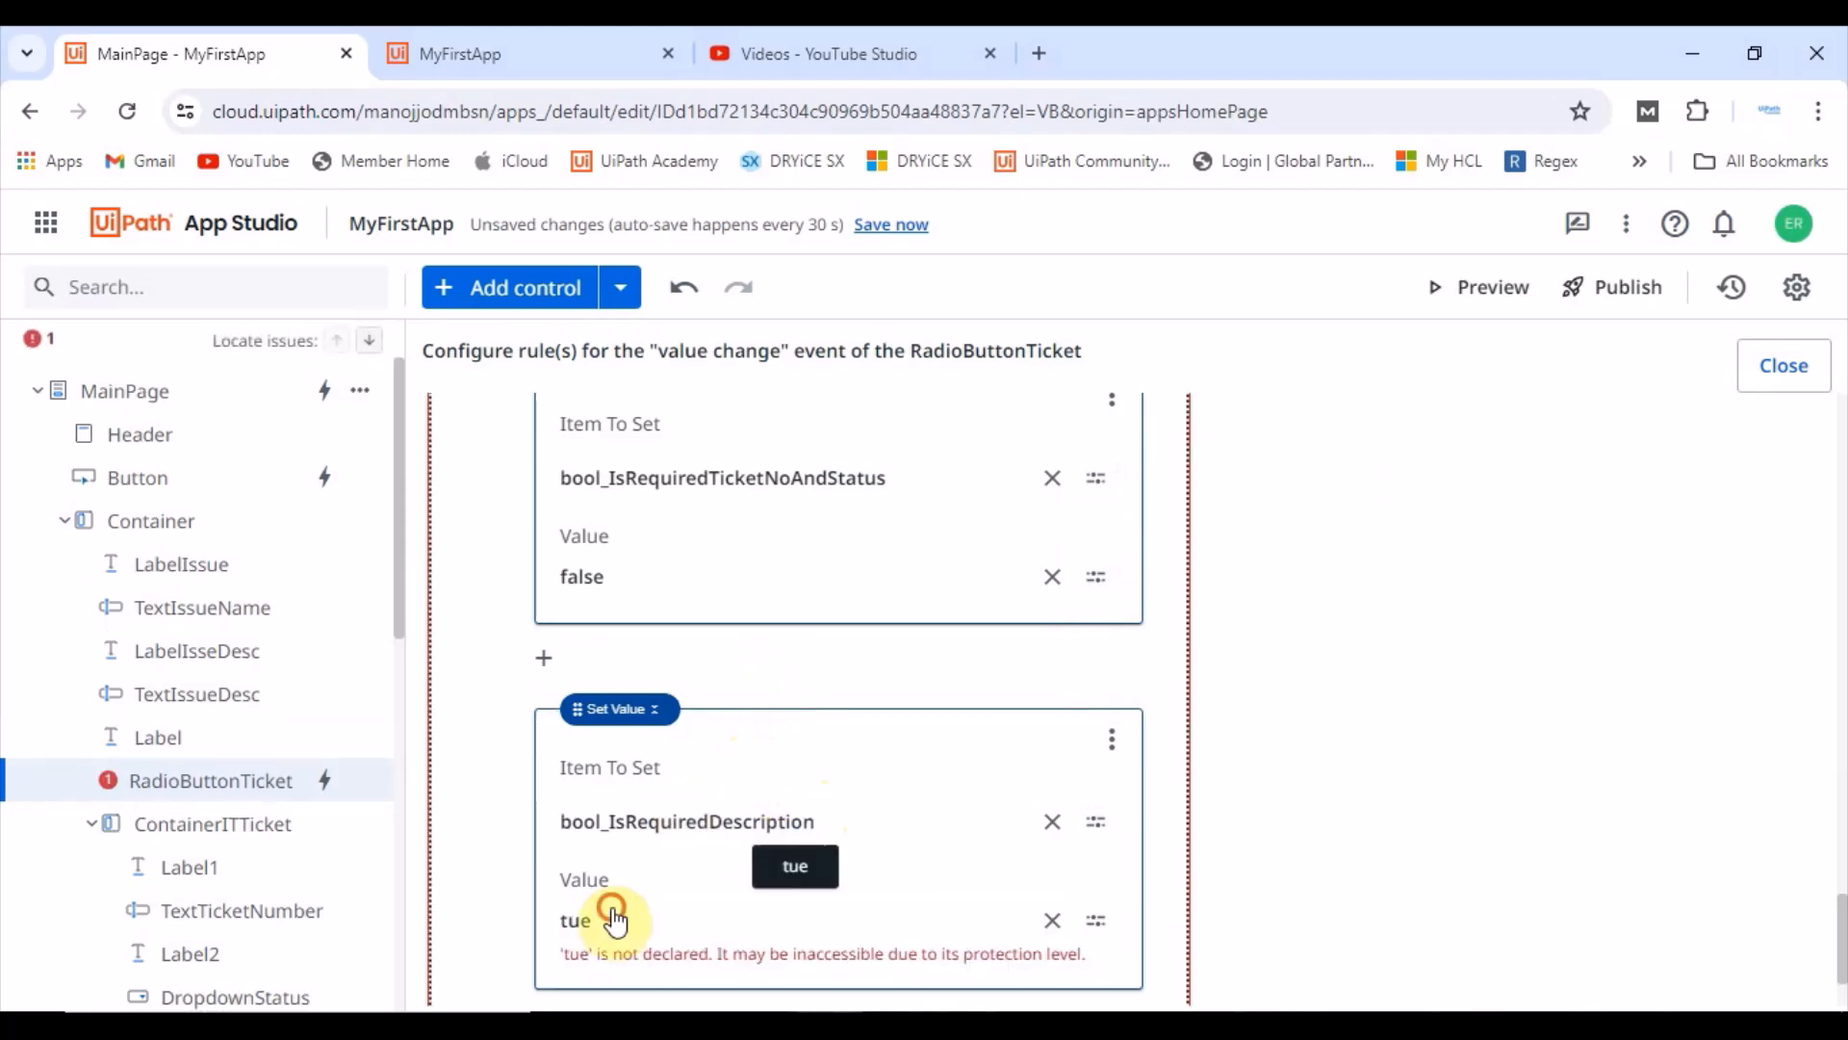
left_click_drag(599, 404, 466, 373)
type("t")
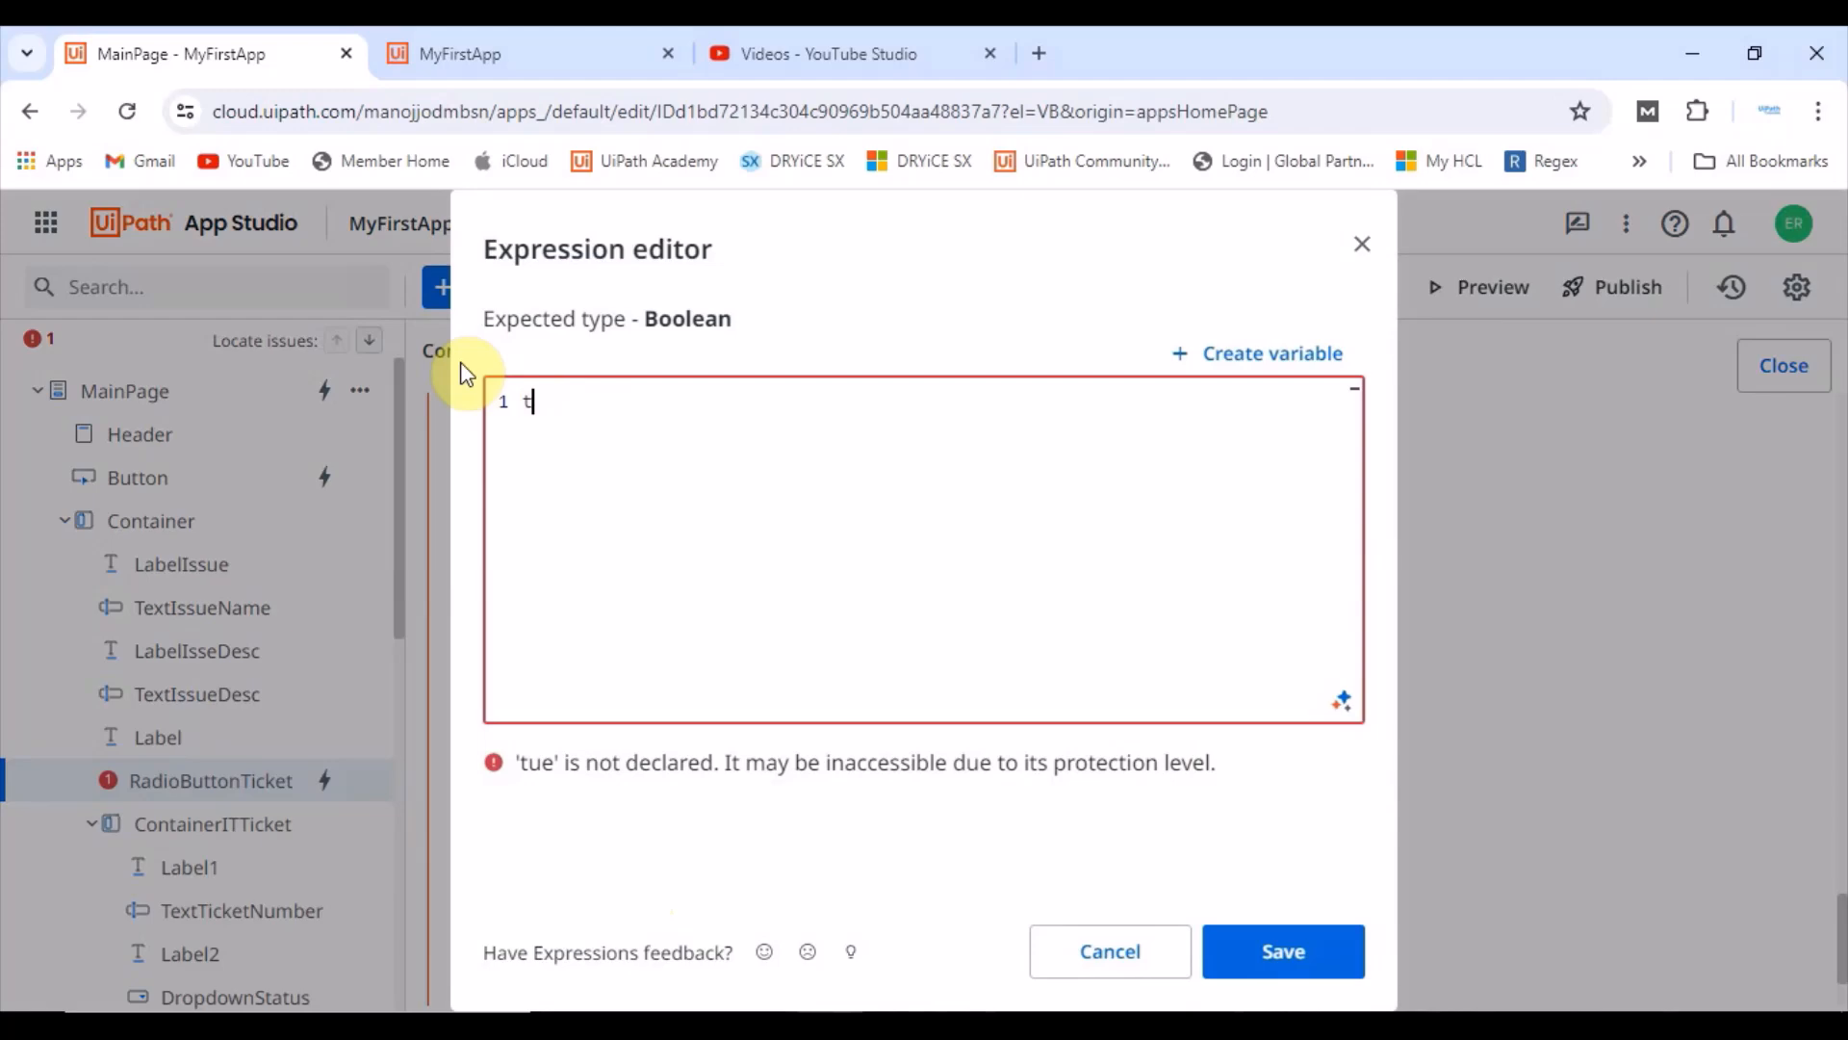
type("rue")
left_click(1309, 953)
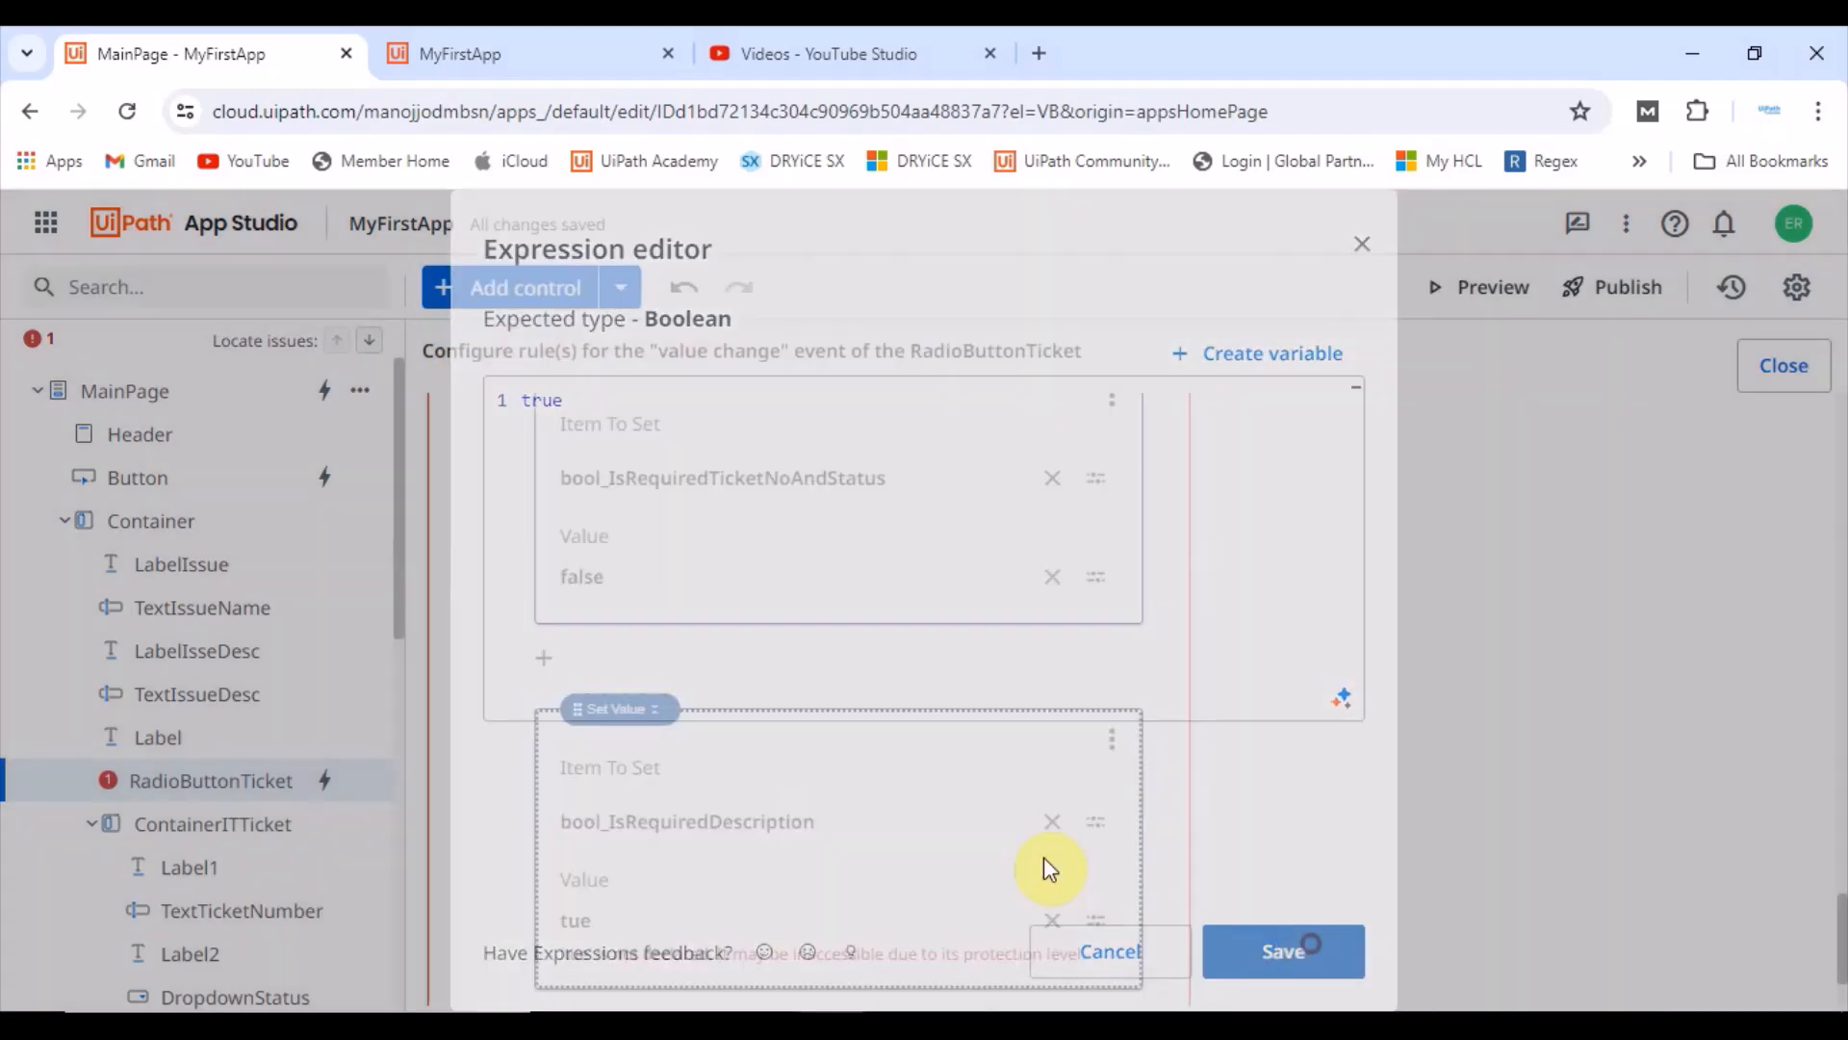
Step: Launch a preview of the app and switch to its tab
scroll(1287, 643, "up", 15)
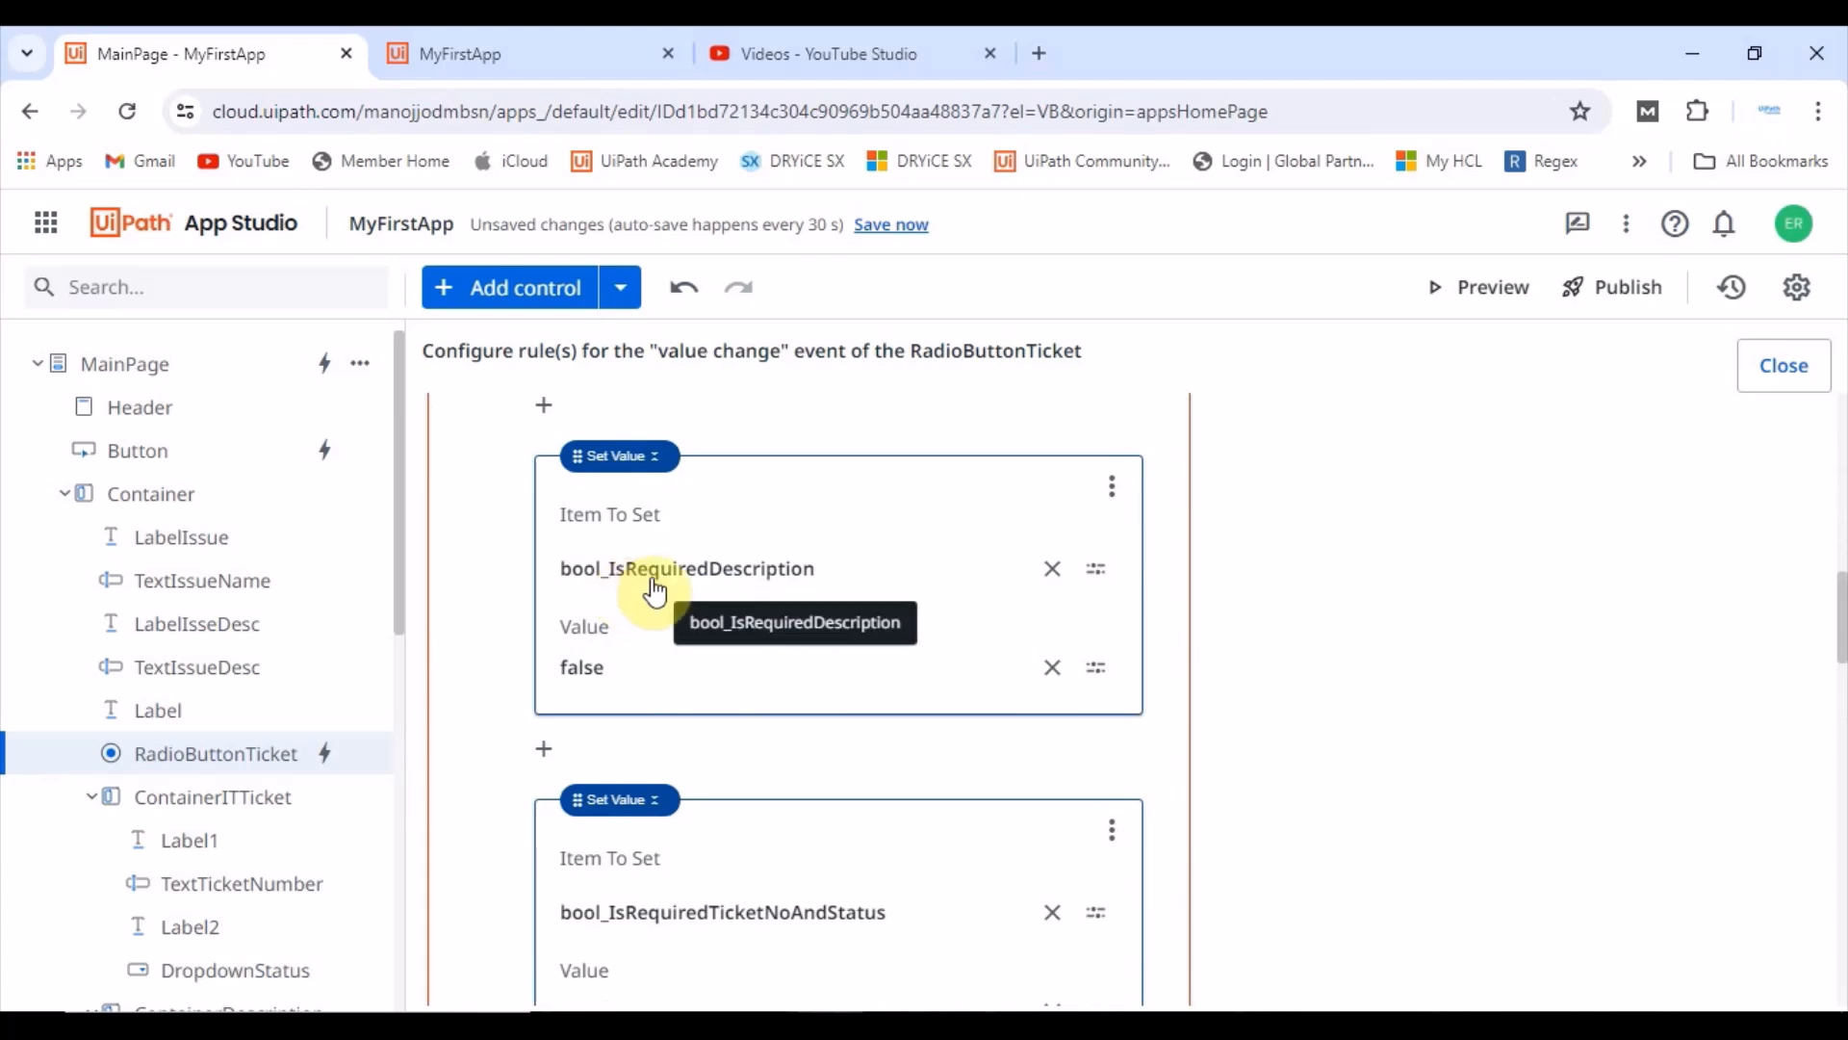
scroll(866, 630, "down", 1)
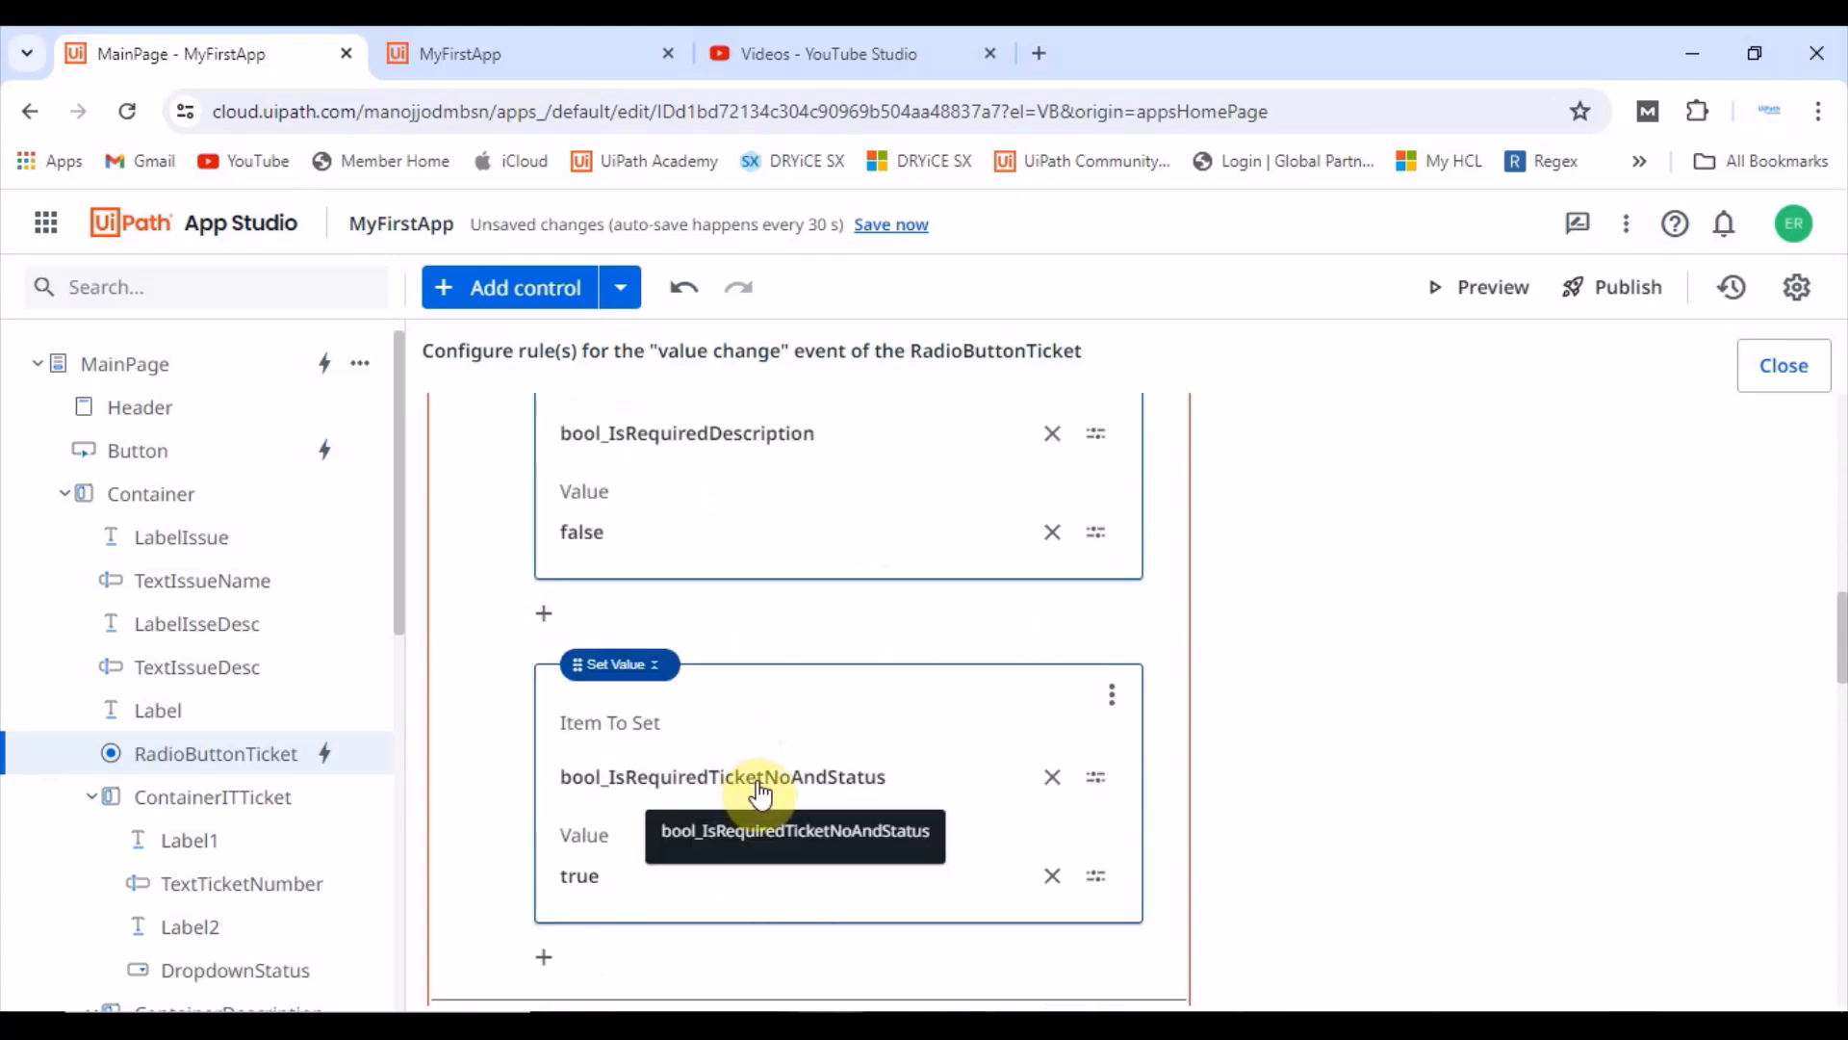
scroll(1095, 626, "up", 10)
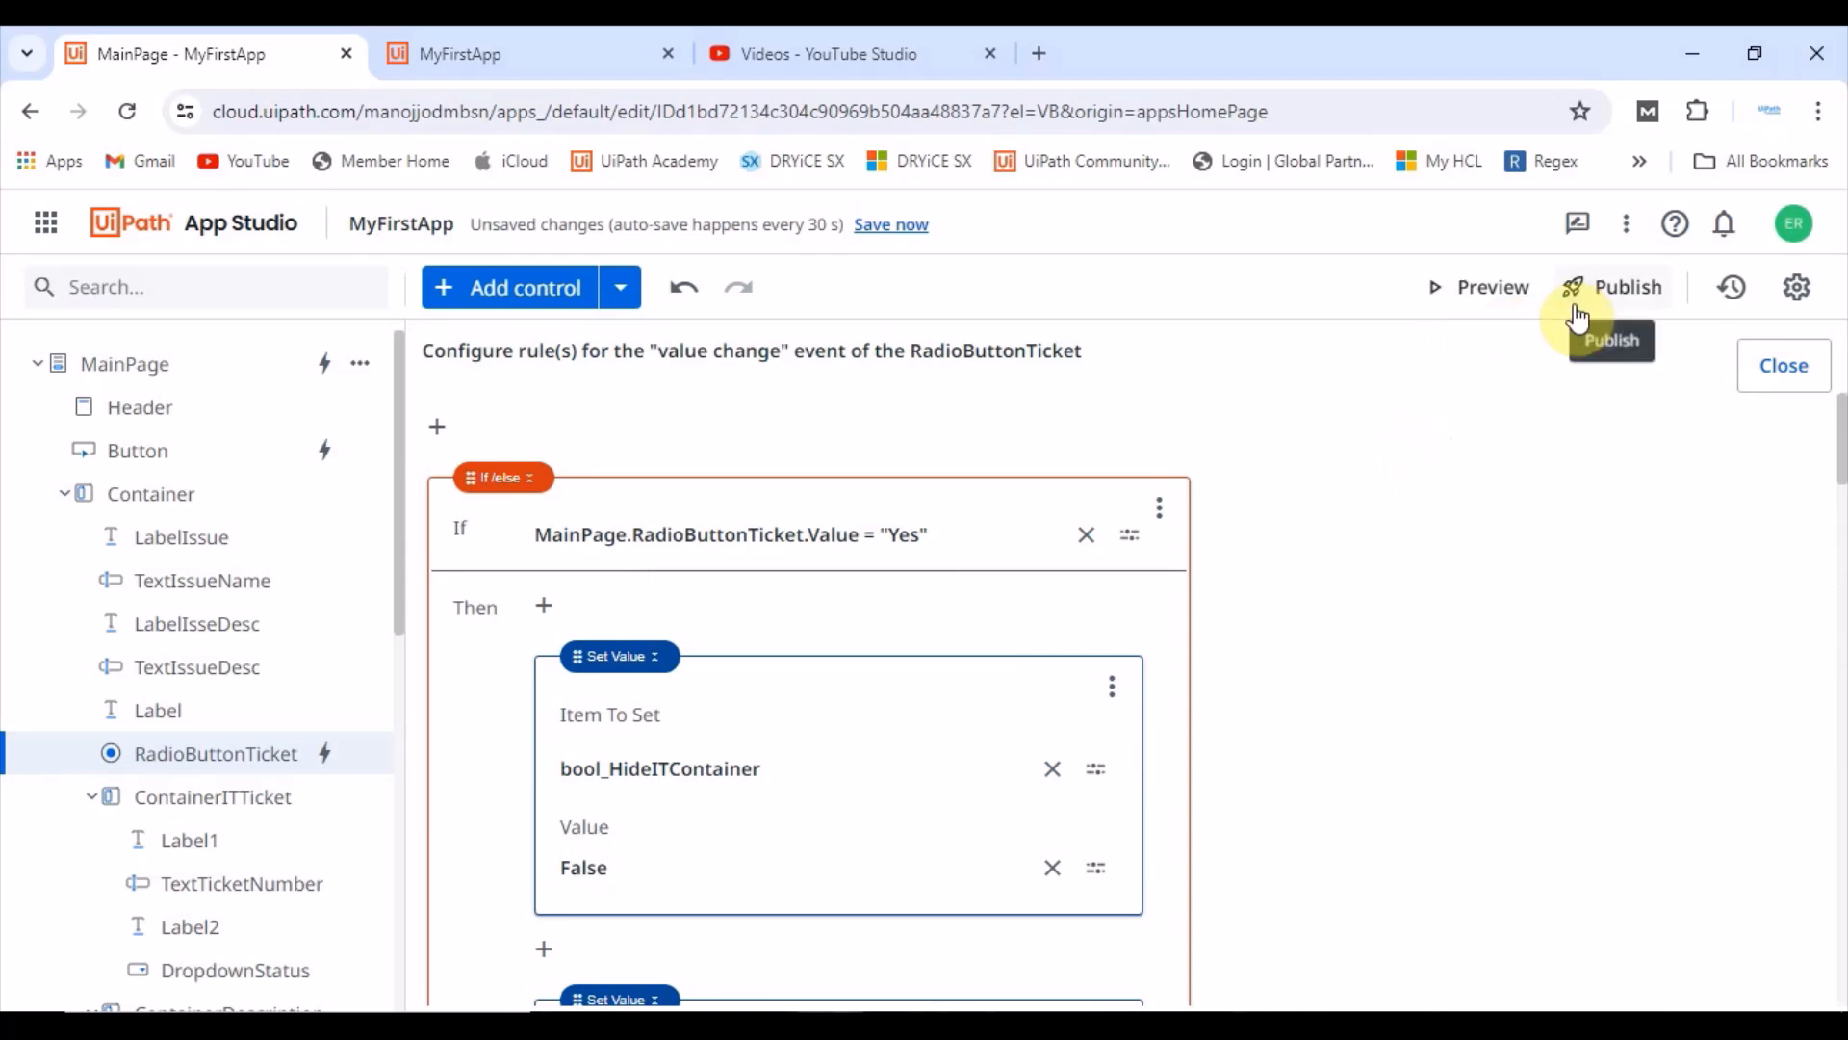
left_click(1480, 289)
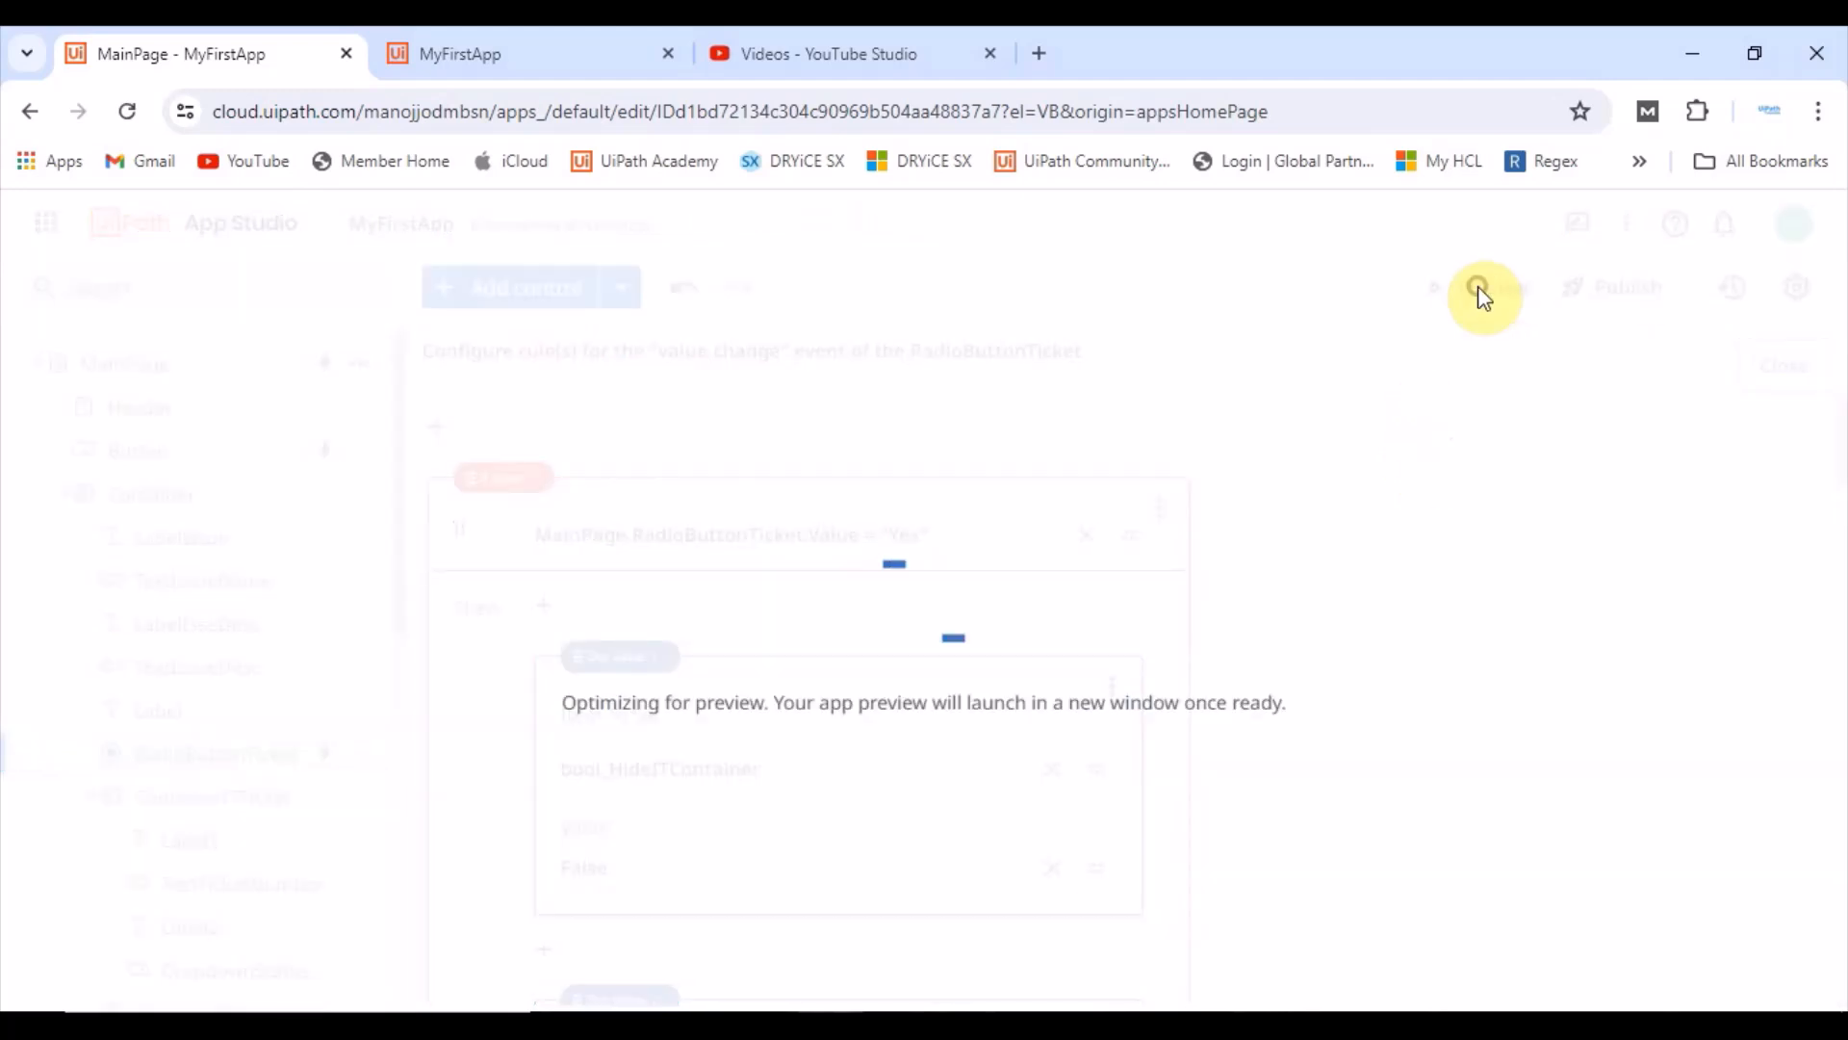
left_click(666, 54)
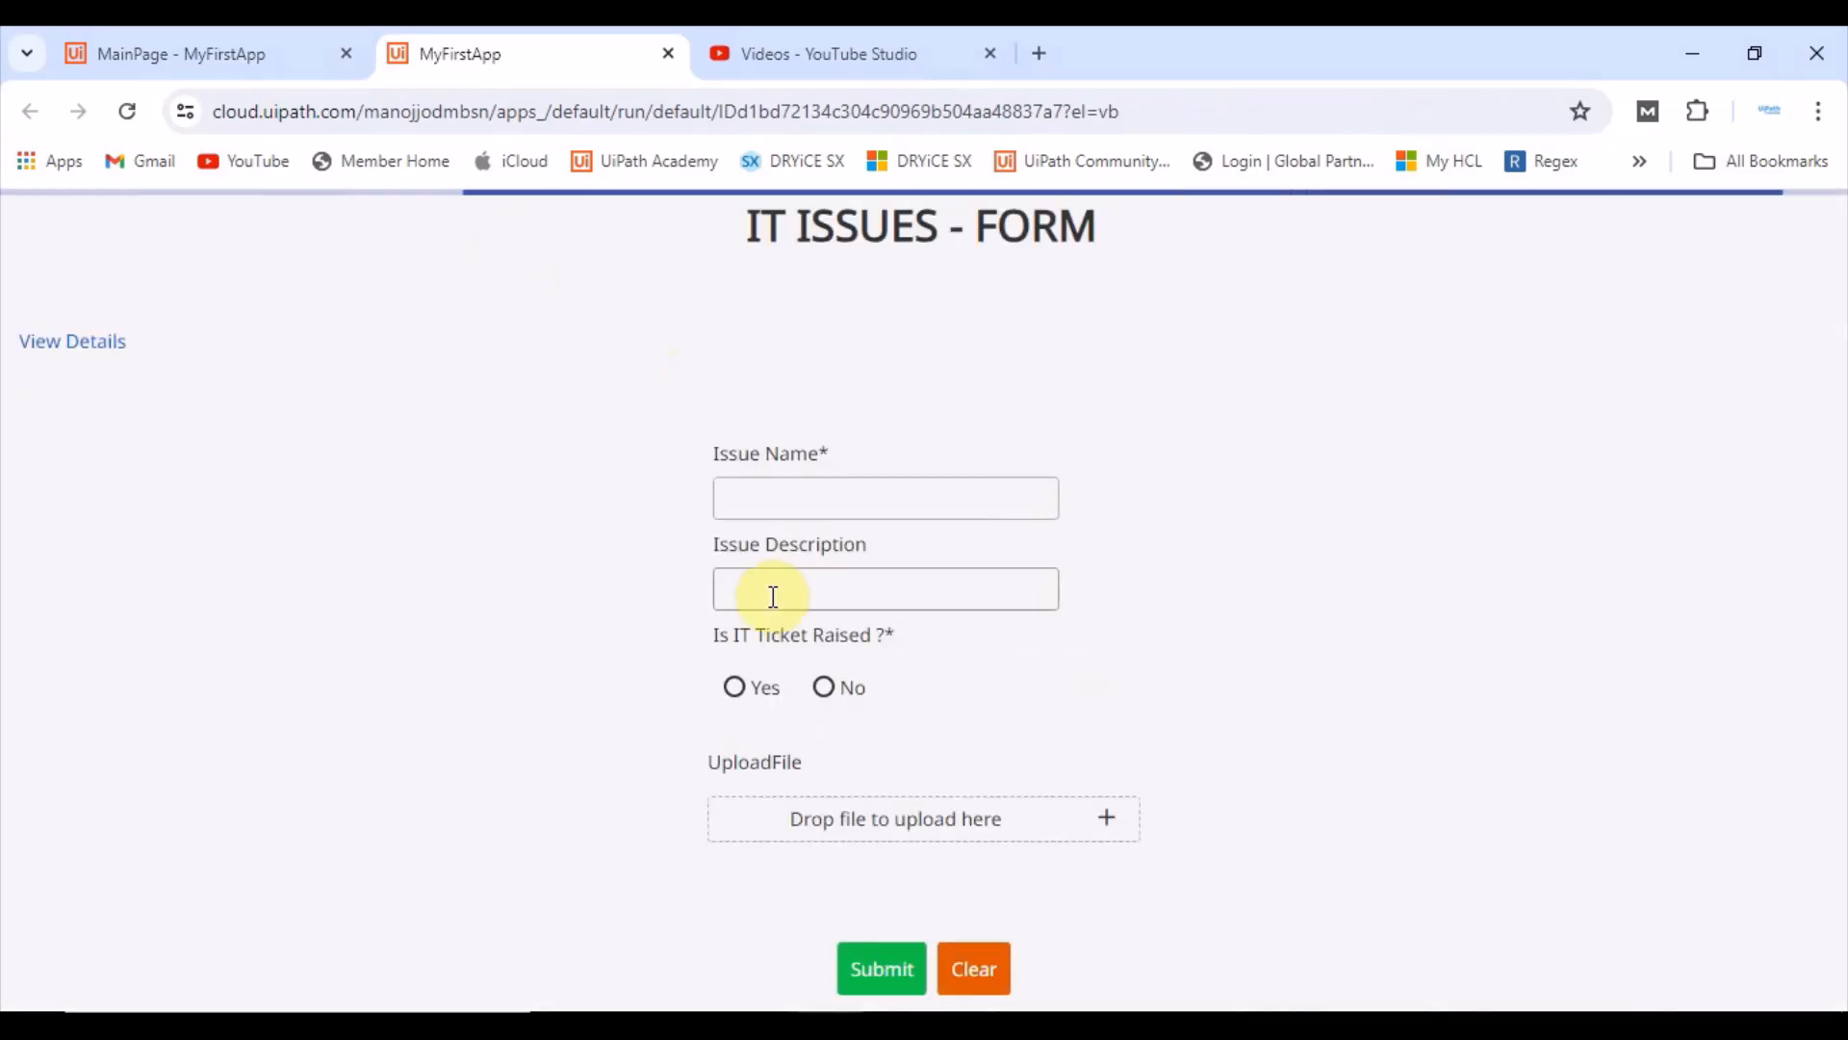
Step: Test Submit on the empty form and again with an Issue Name filled, dismissing each message
left_click(884, 972)
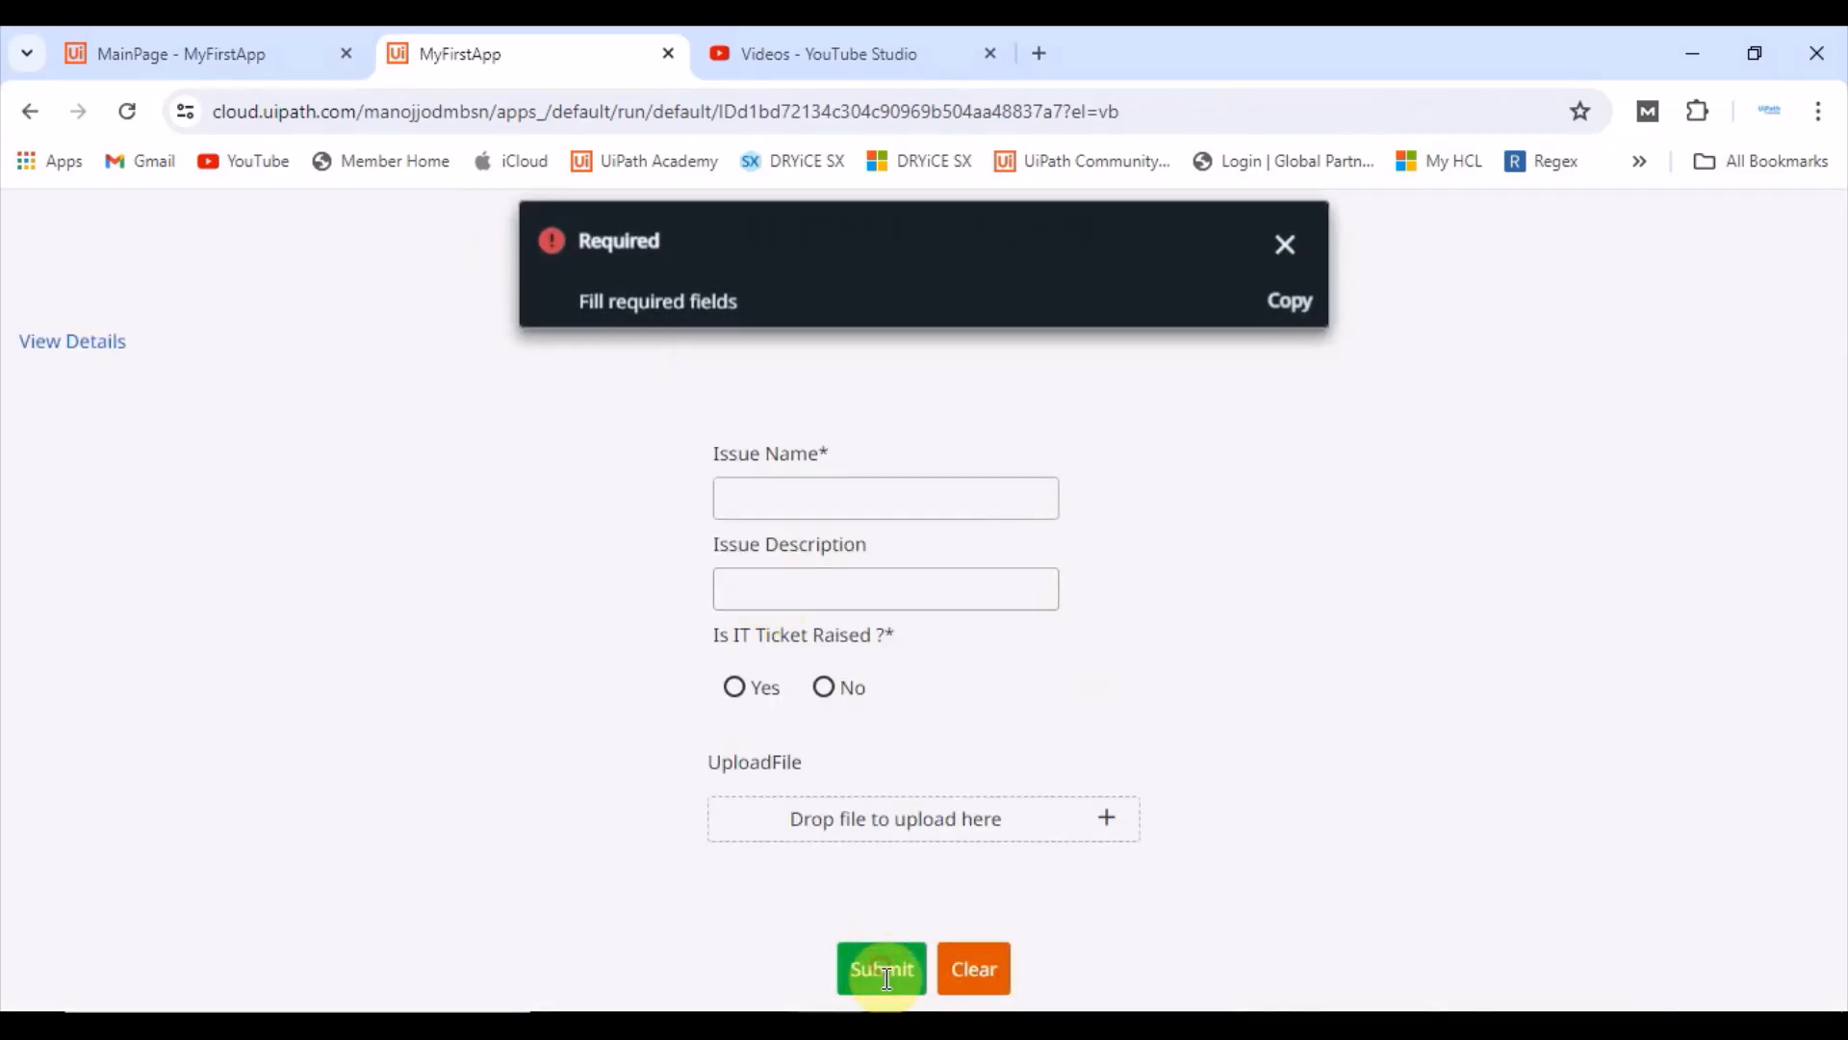
left_click(1290, 238)
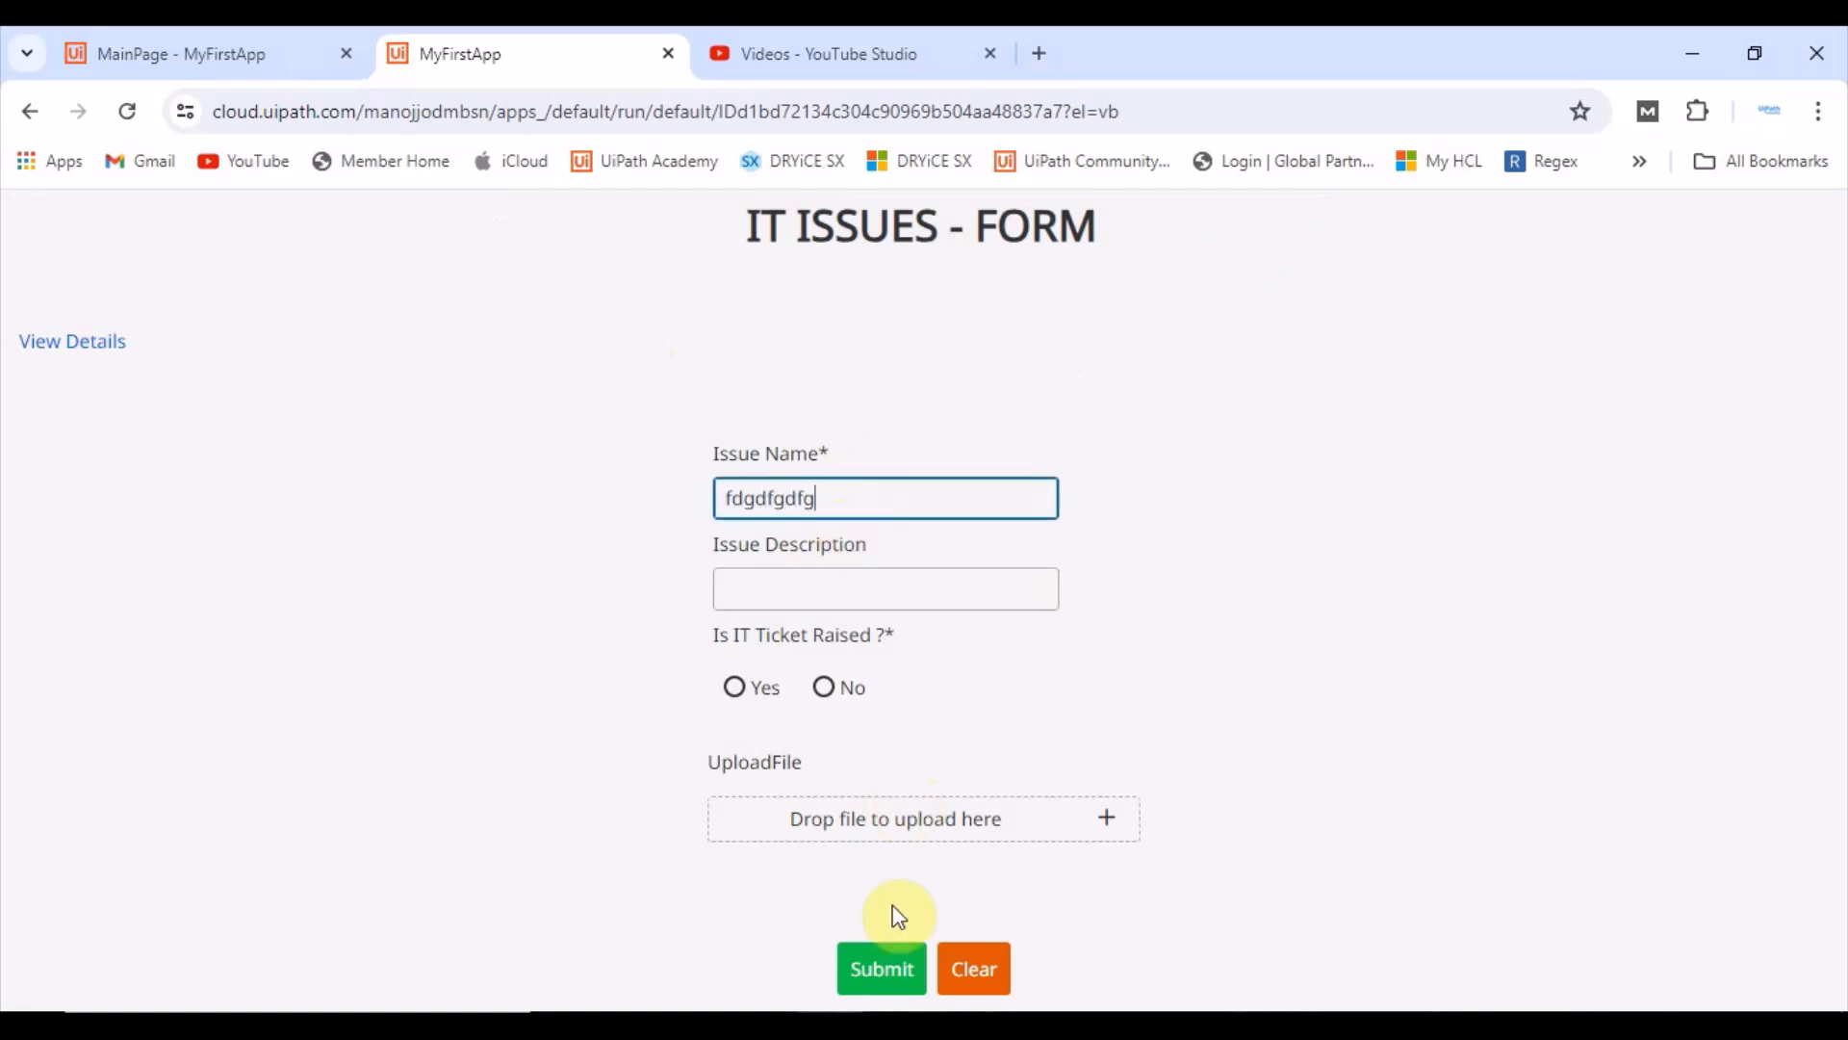
left_click(890, 957)
left_click(1285, 240)
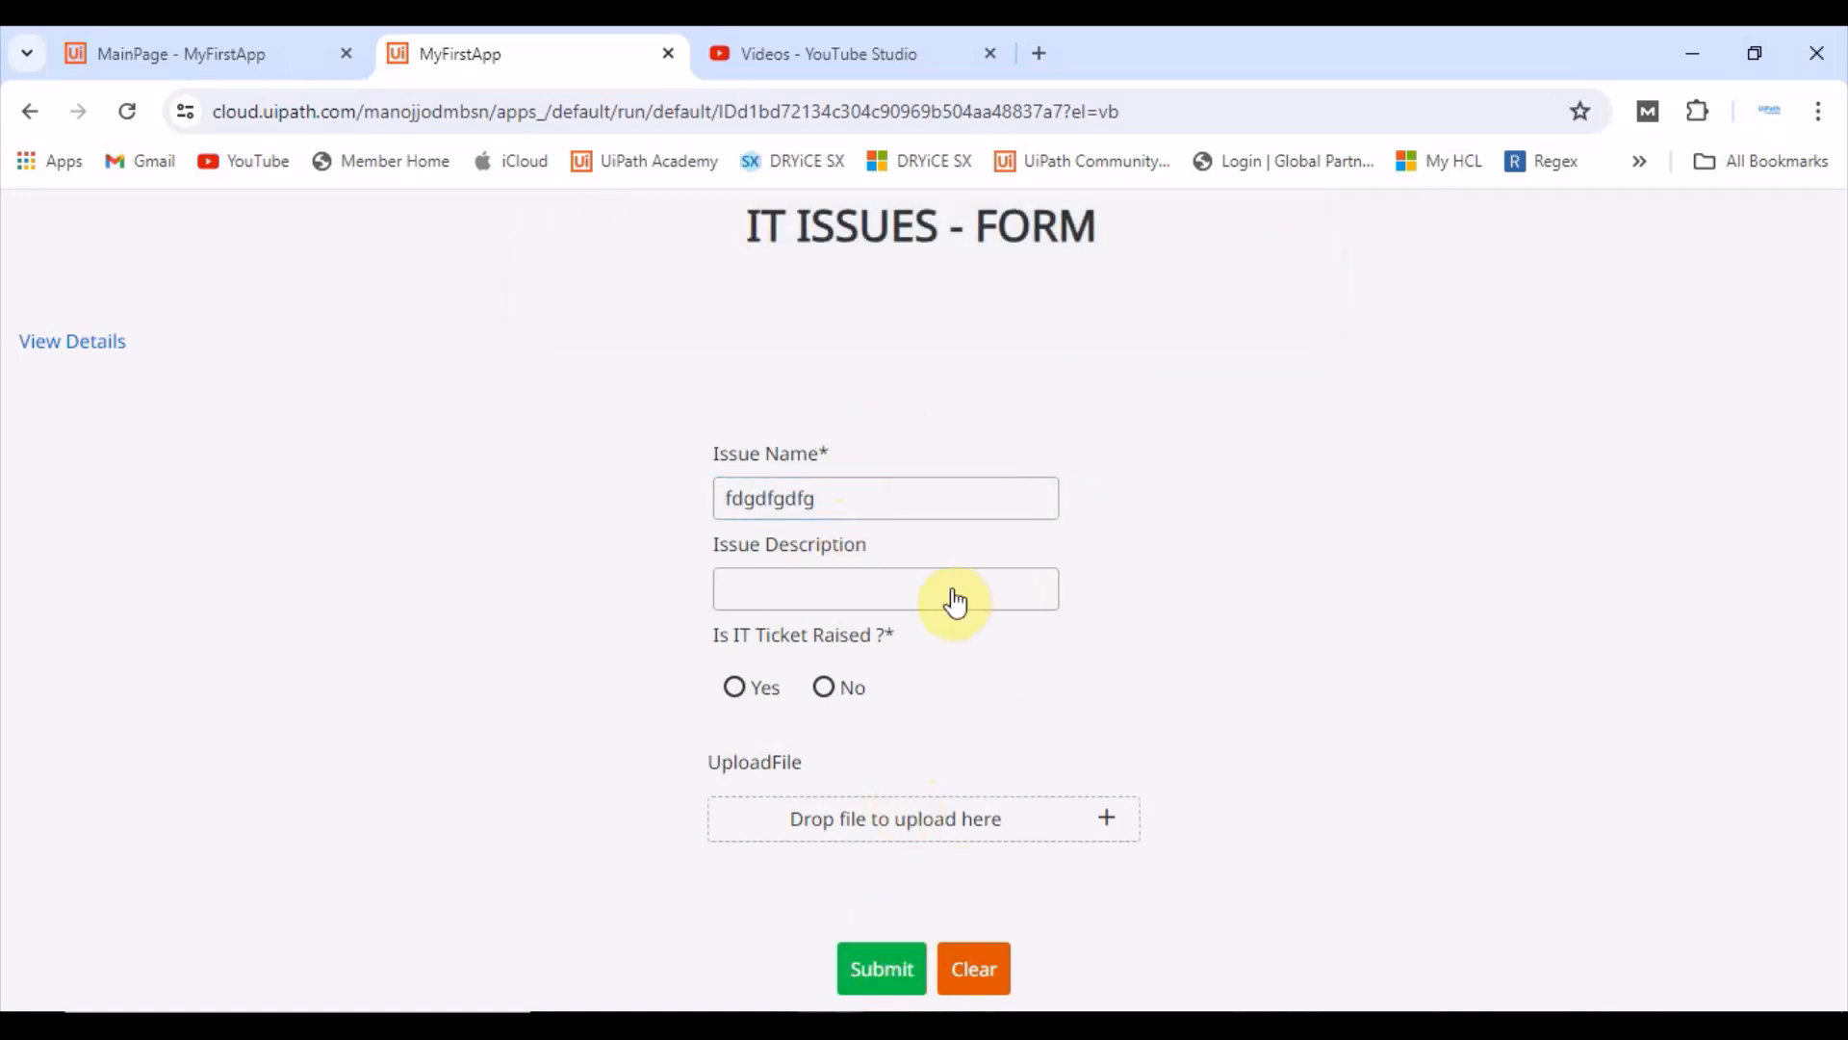
Step: Choose Yes for Is IT Ticket Raised and submit without a ticket number or status
left_click(735, 687)
scroll(900, 770, "down", 1)
left_click(882, 974)
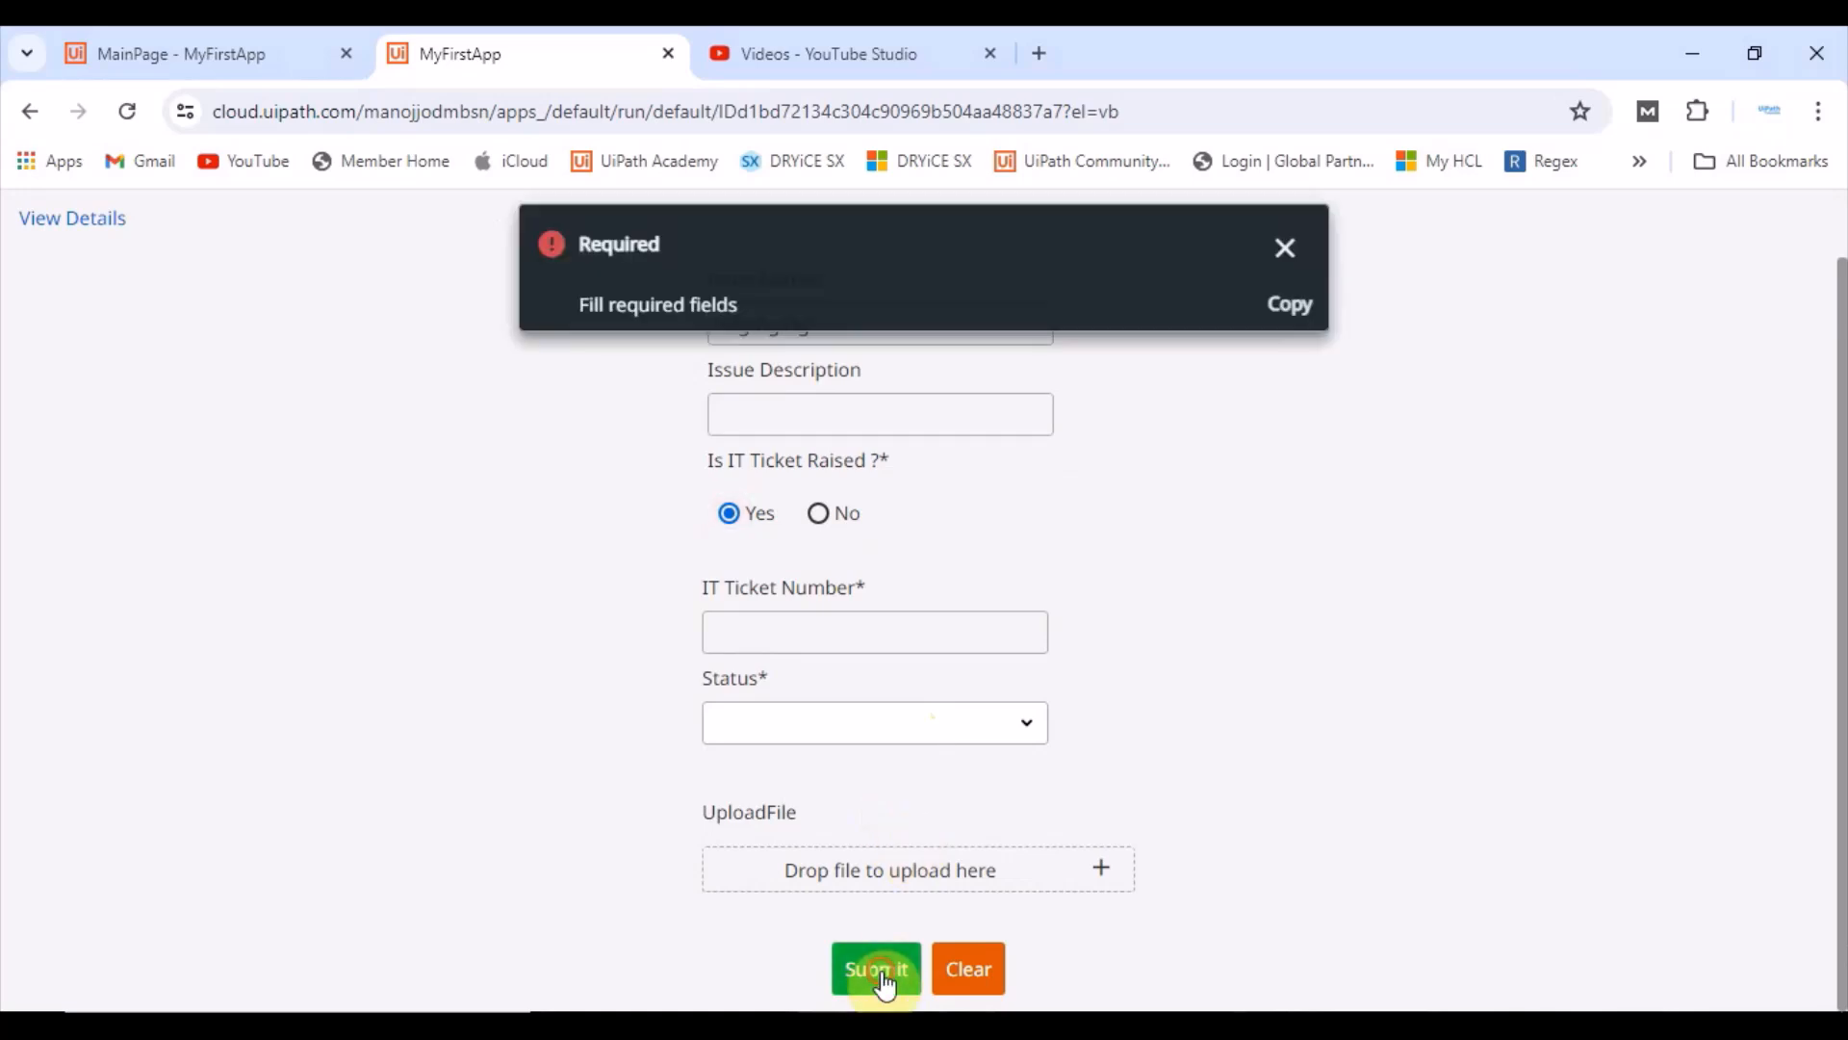
left_click(1286, 242)
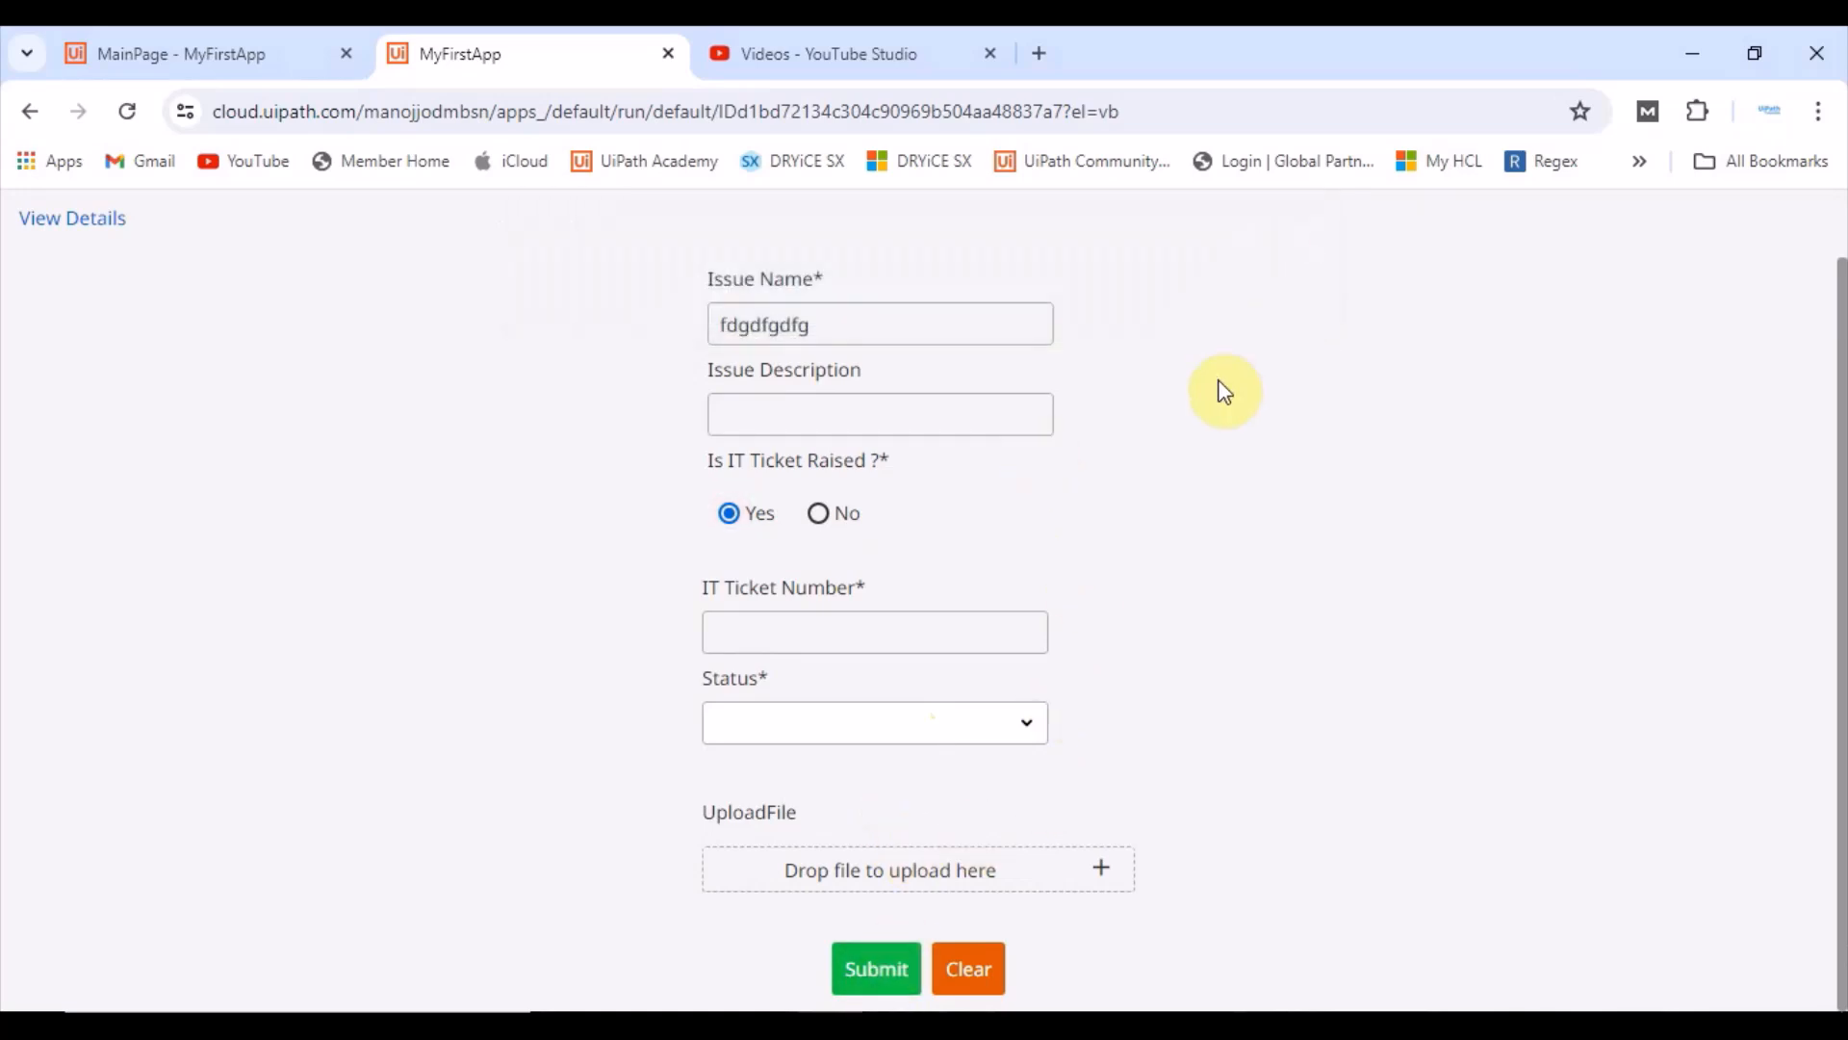
left_click(874, 972)
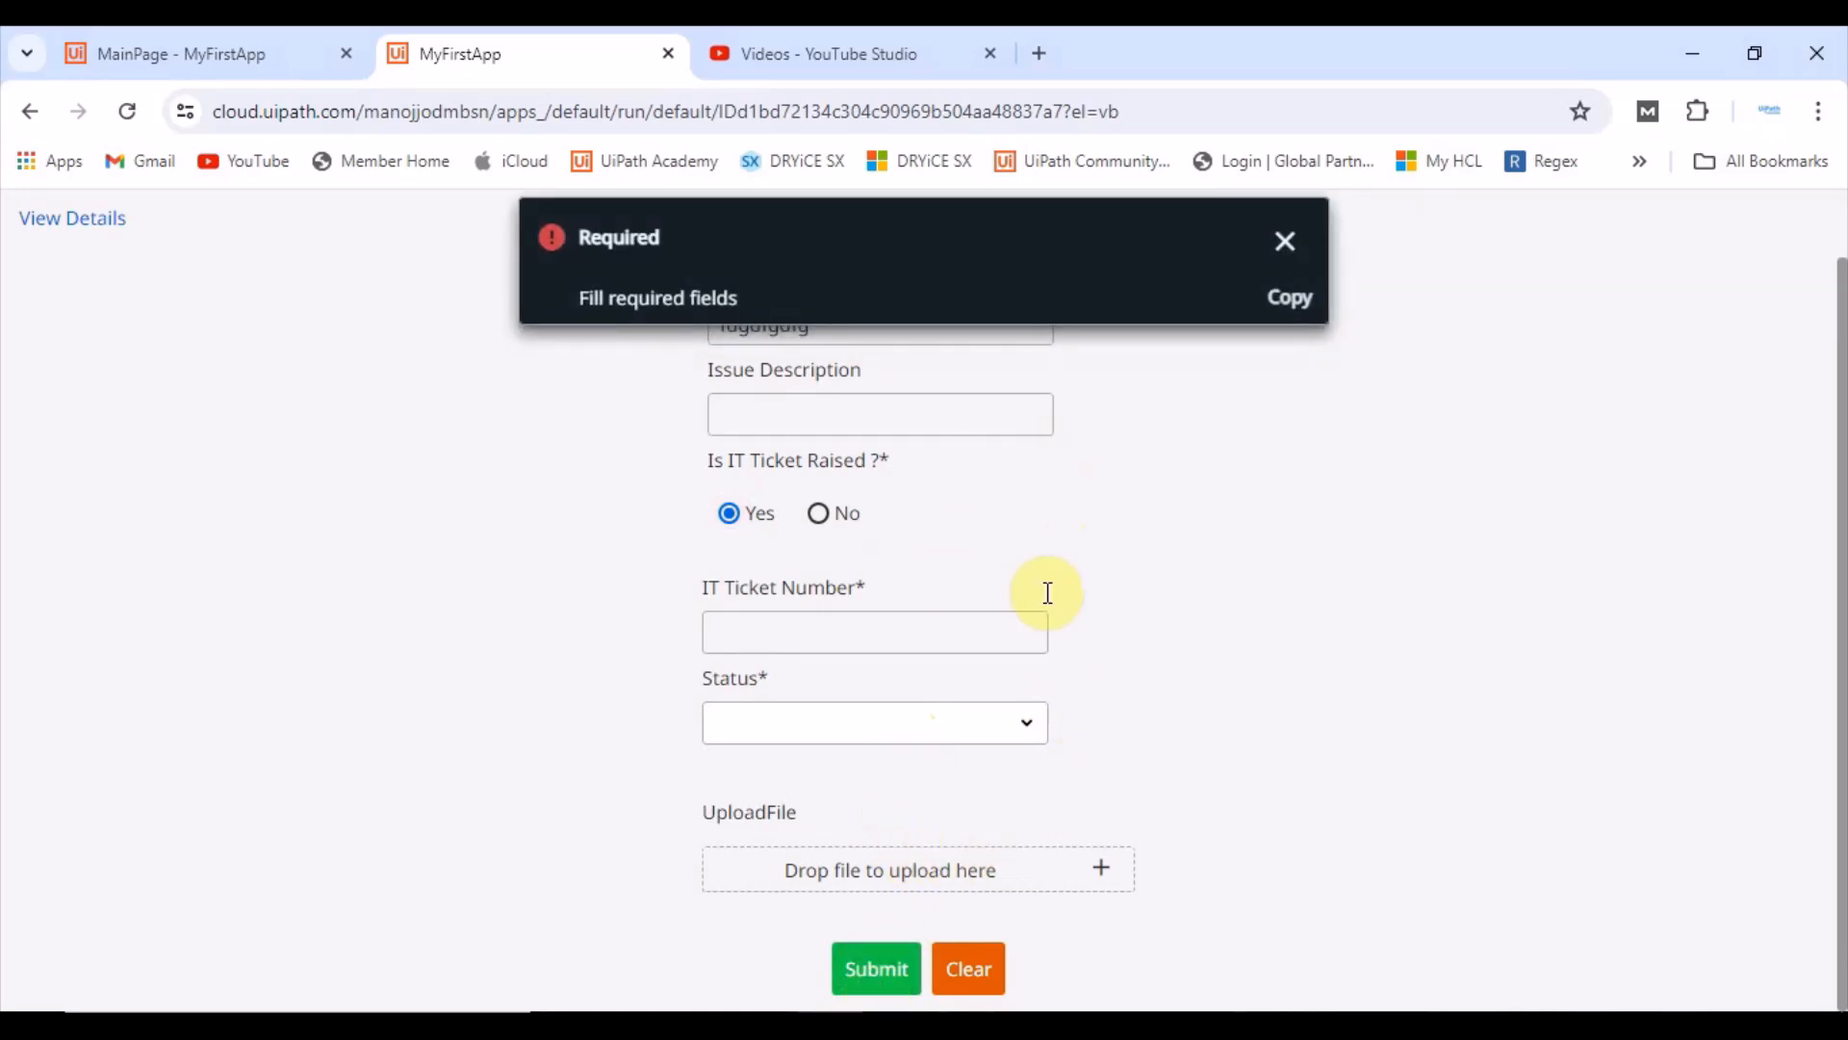
left_click(1288, 244)
Step: Enter IT Ticket Number 534534535, pick Status Success, and submit the form
left_click(852, 635)
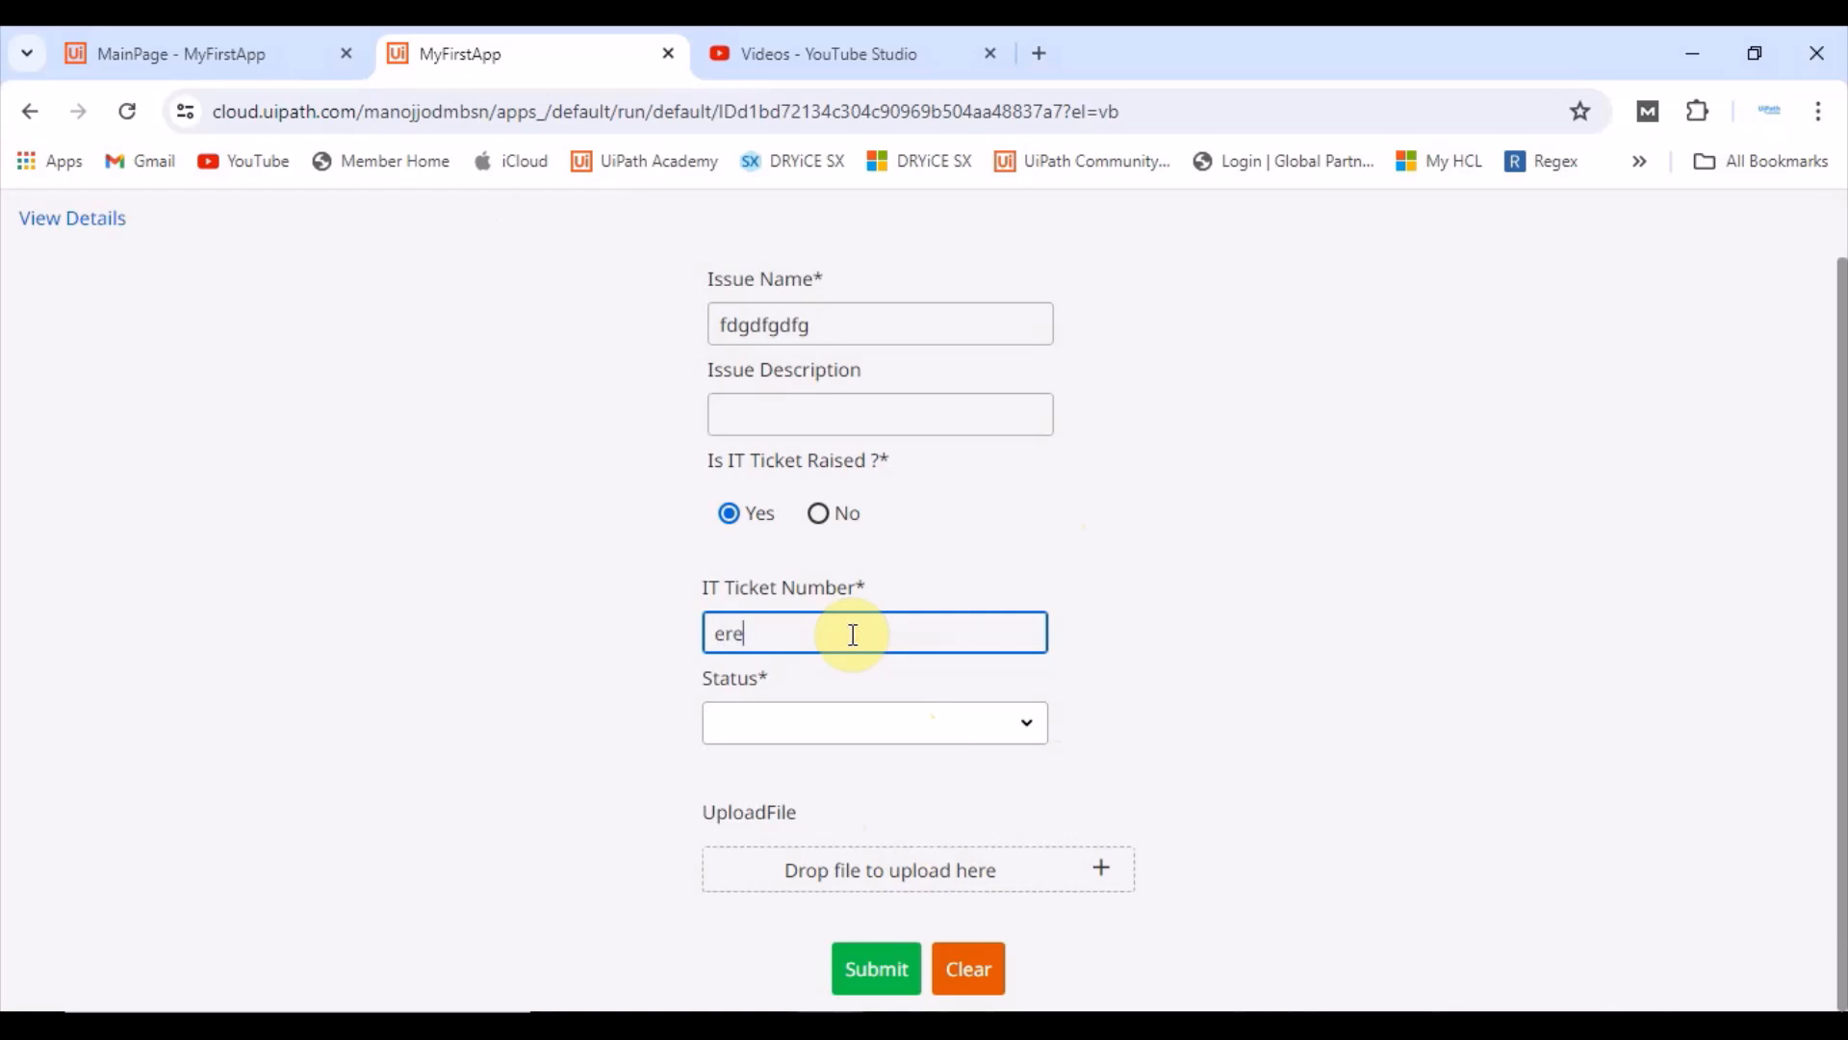
type("534534535")
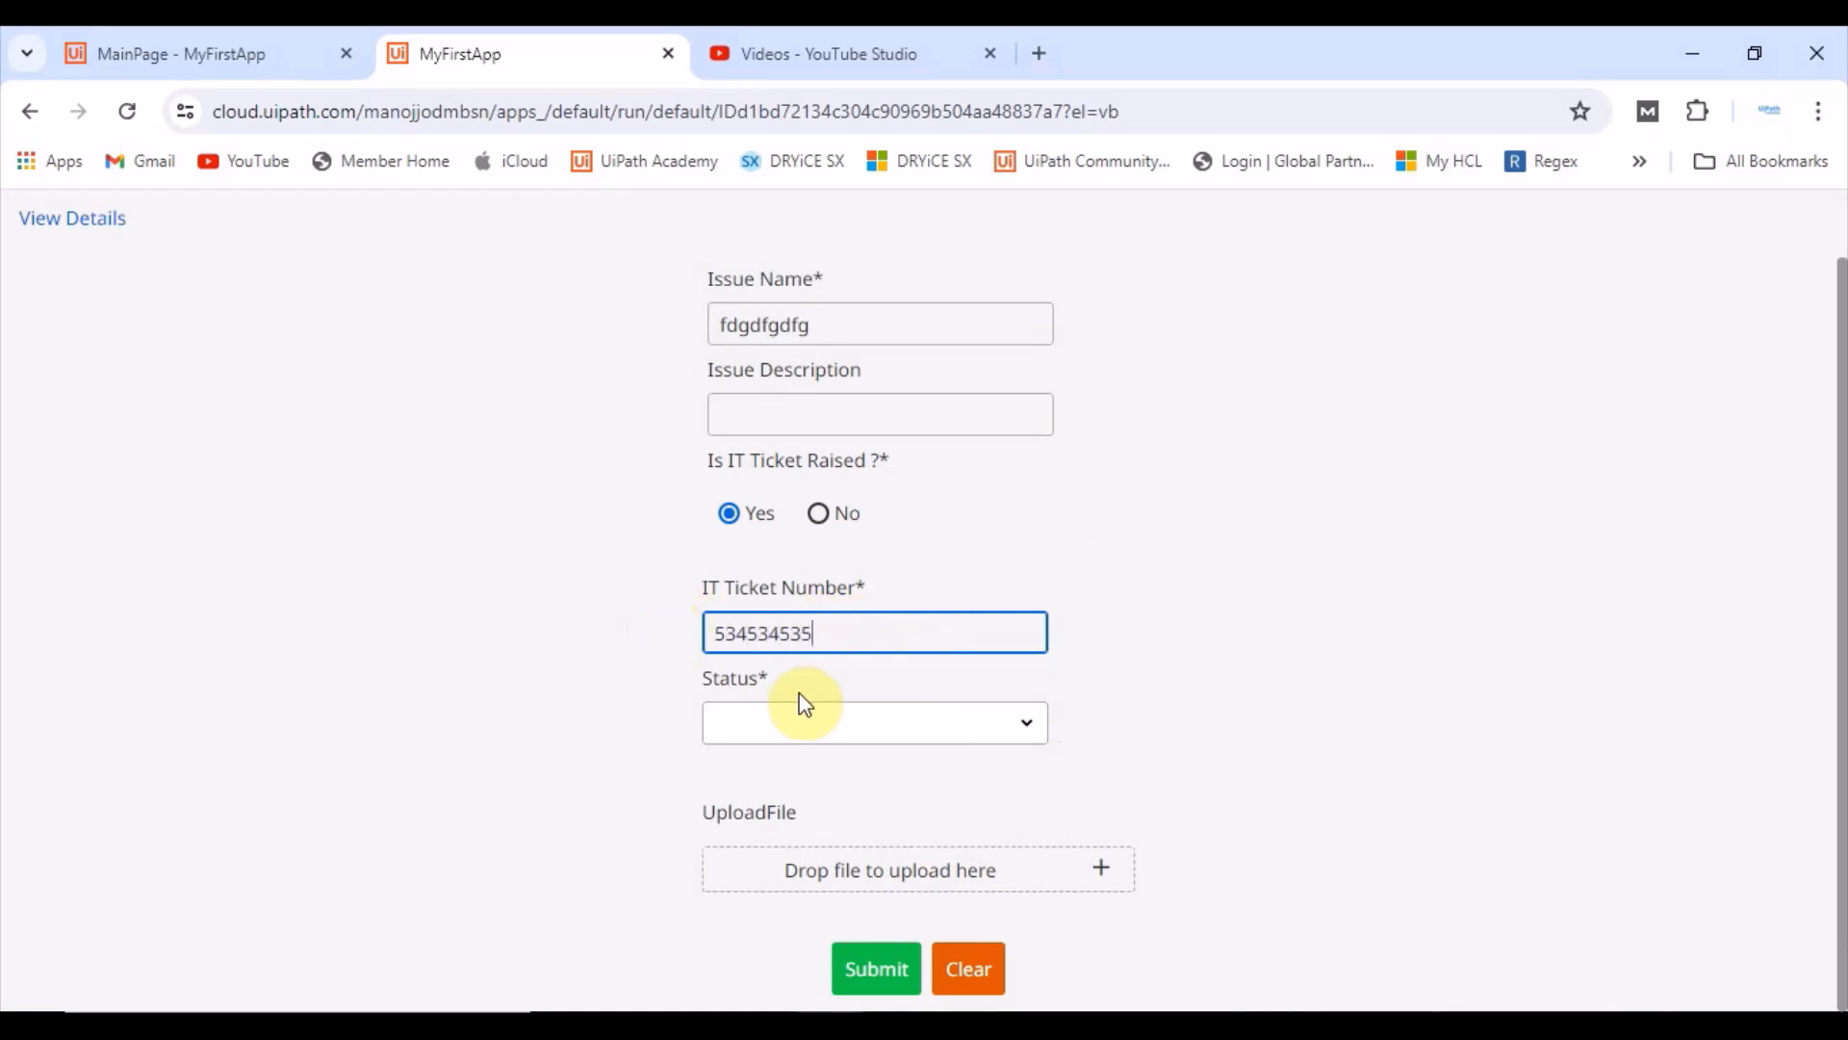
left_click(750, 720)
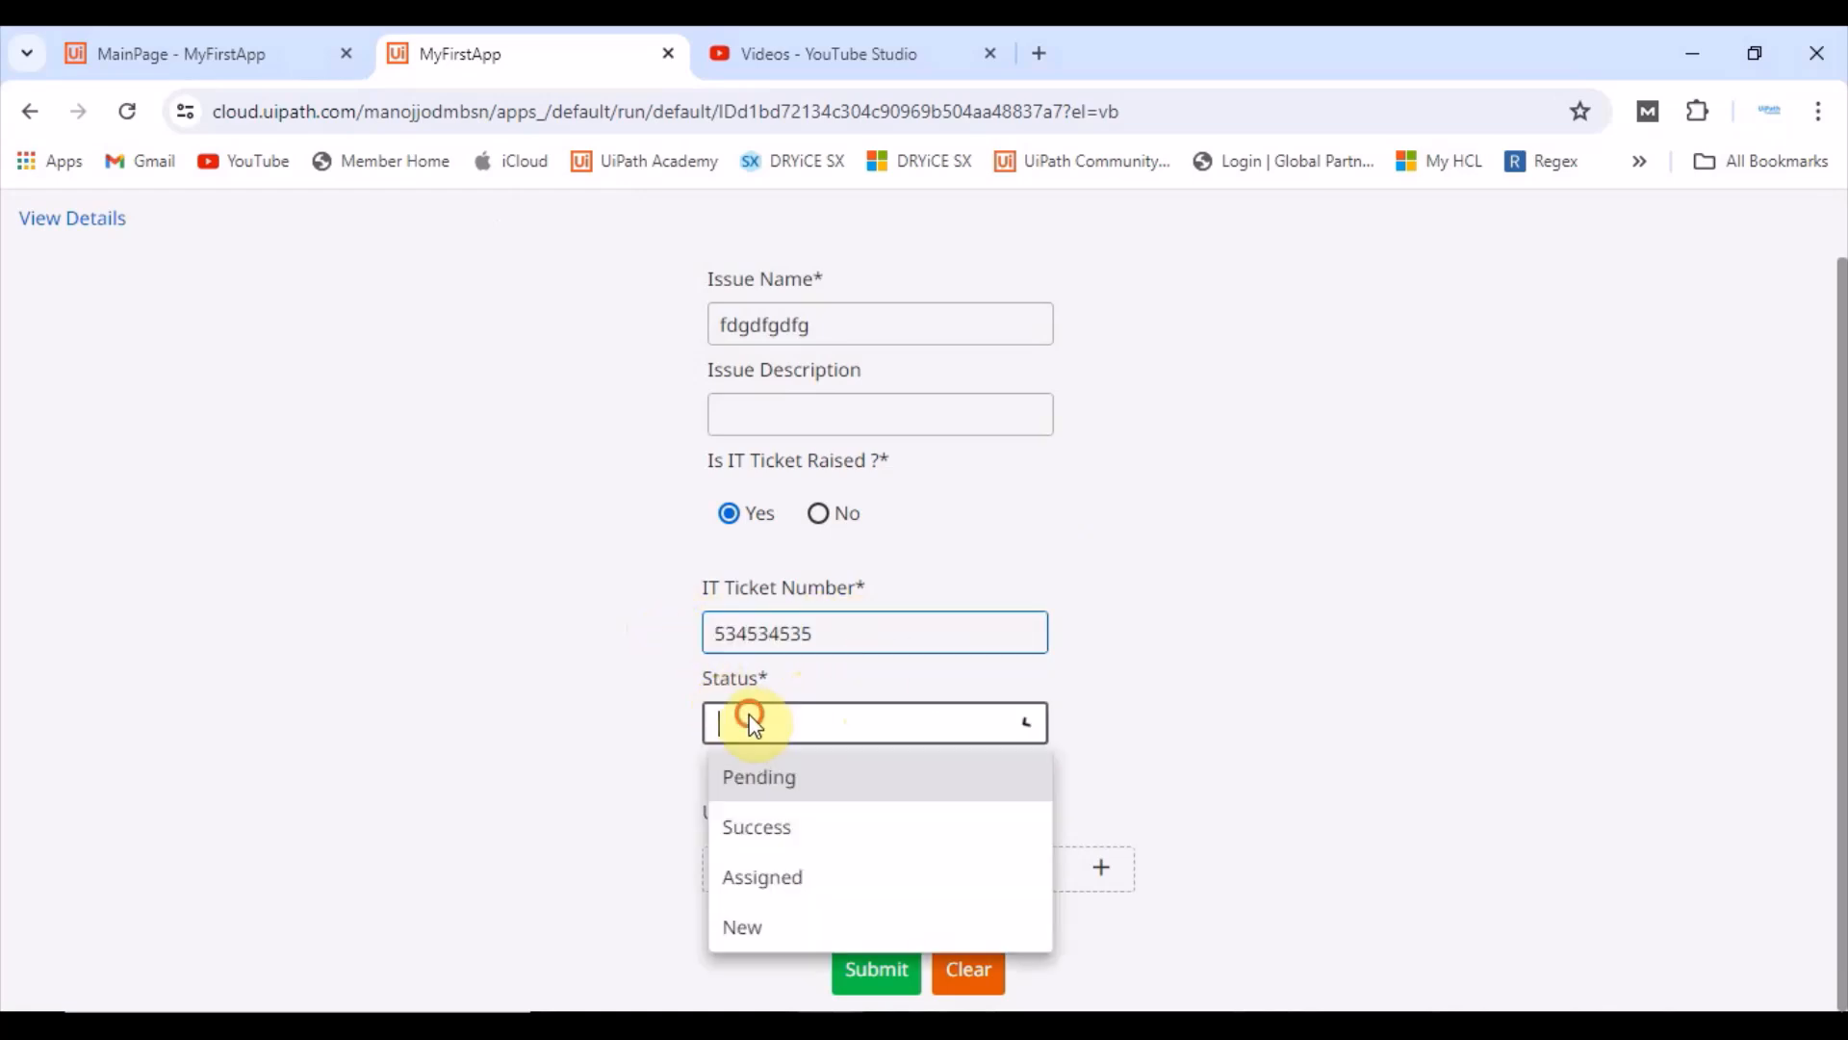
left_click(1478, 702)
scroll(941, 826, "down", 1)
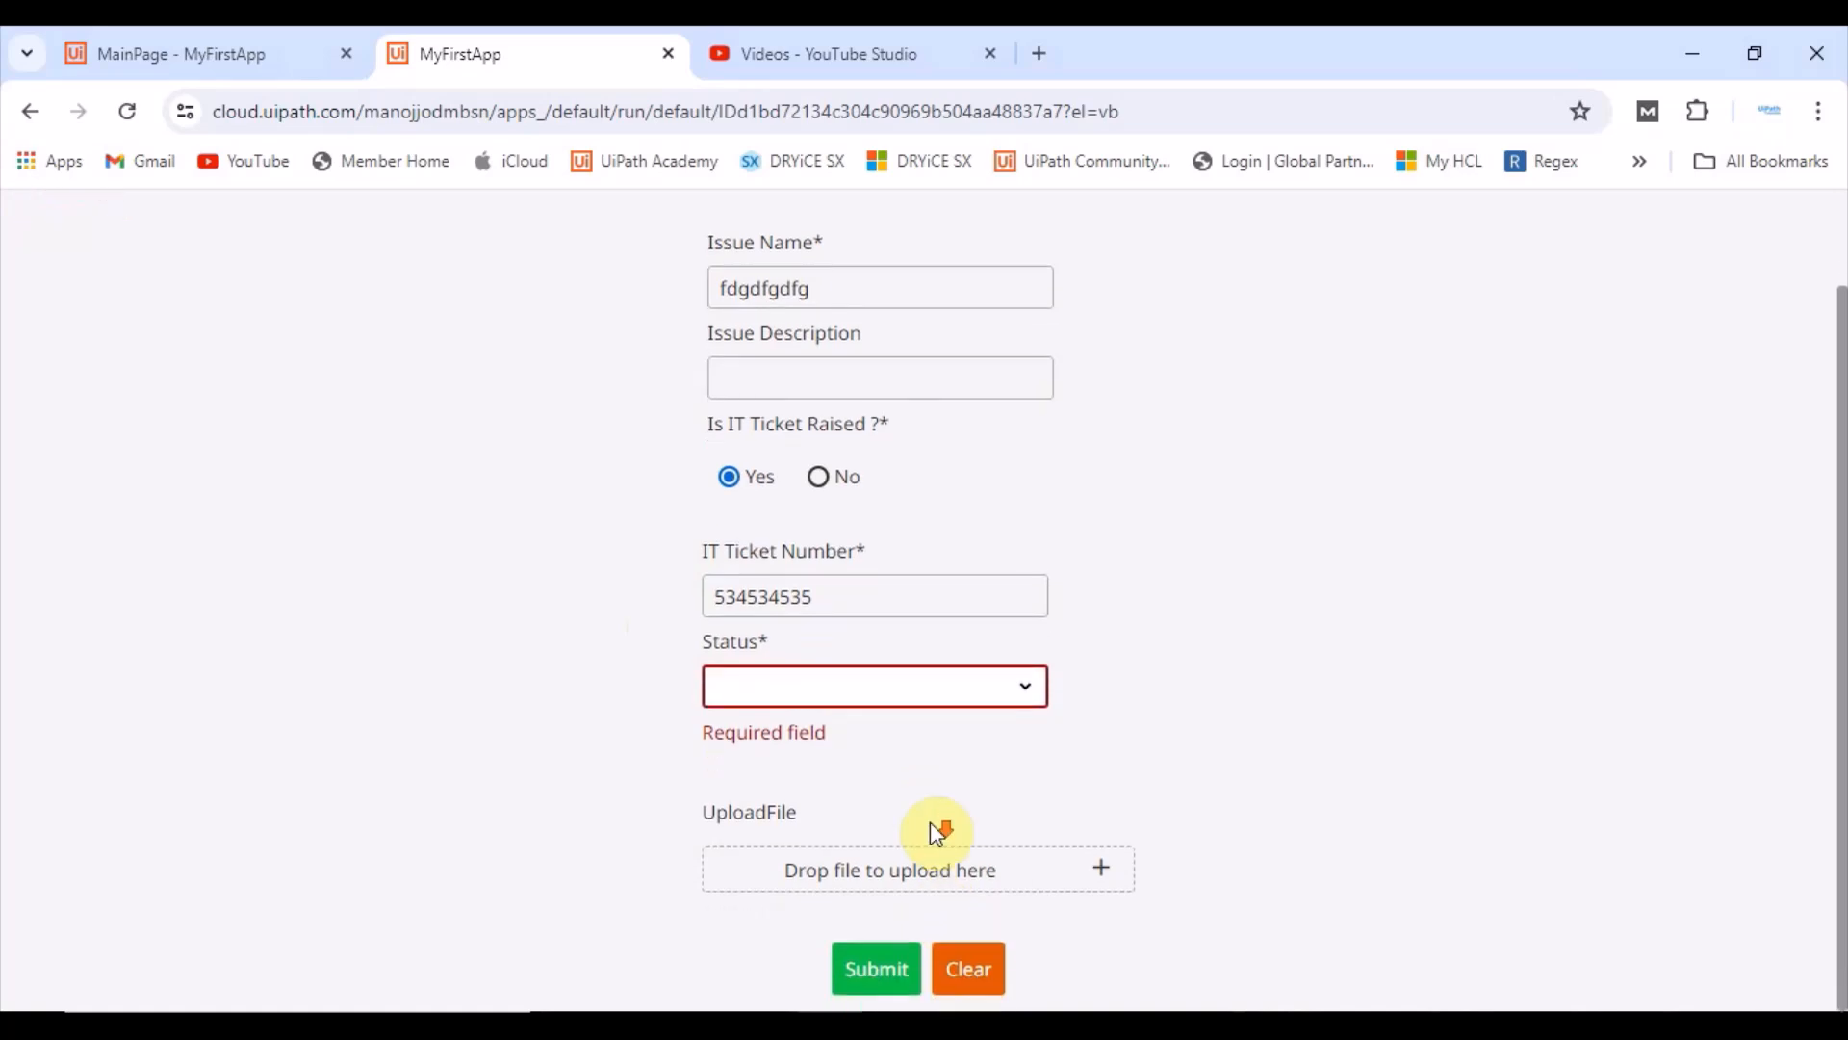
left_click(874, 966)
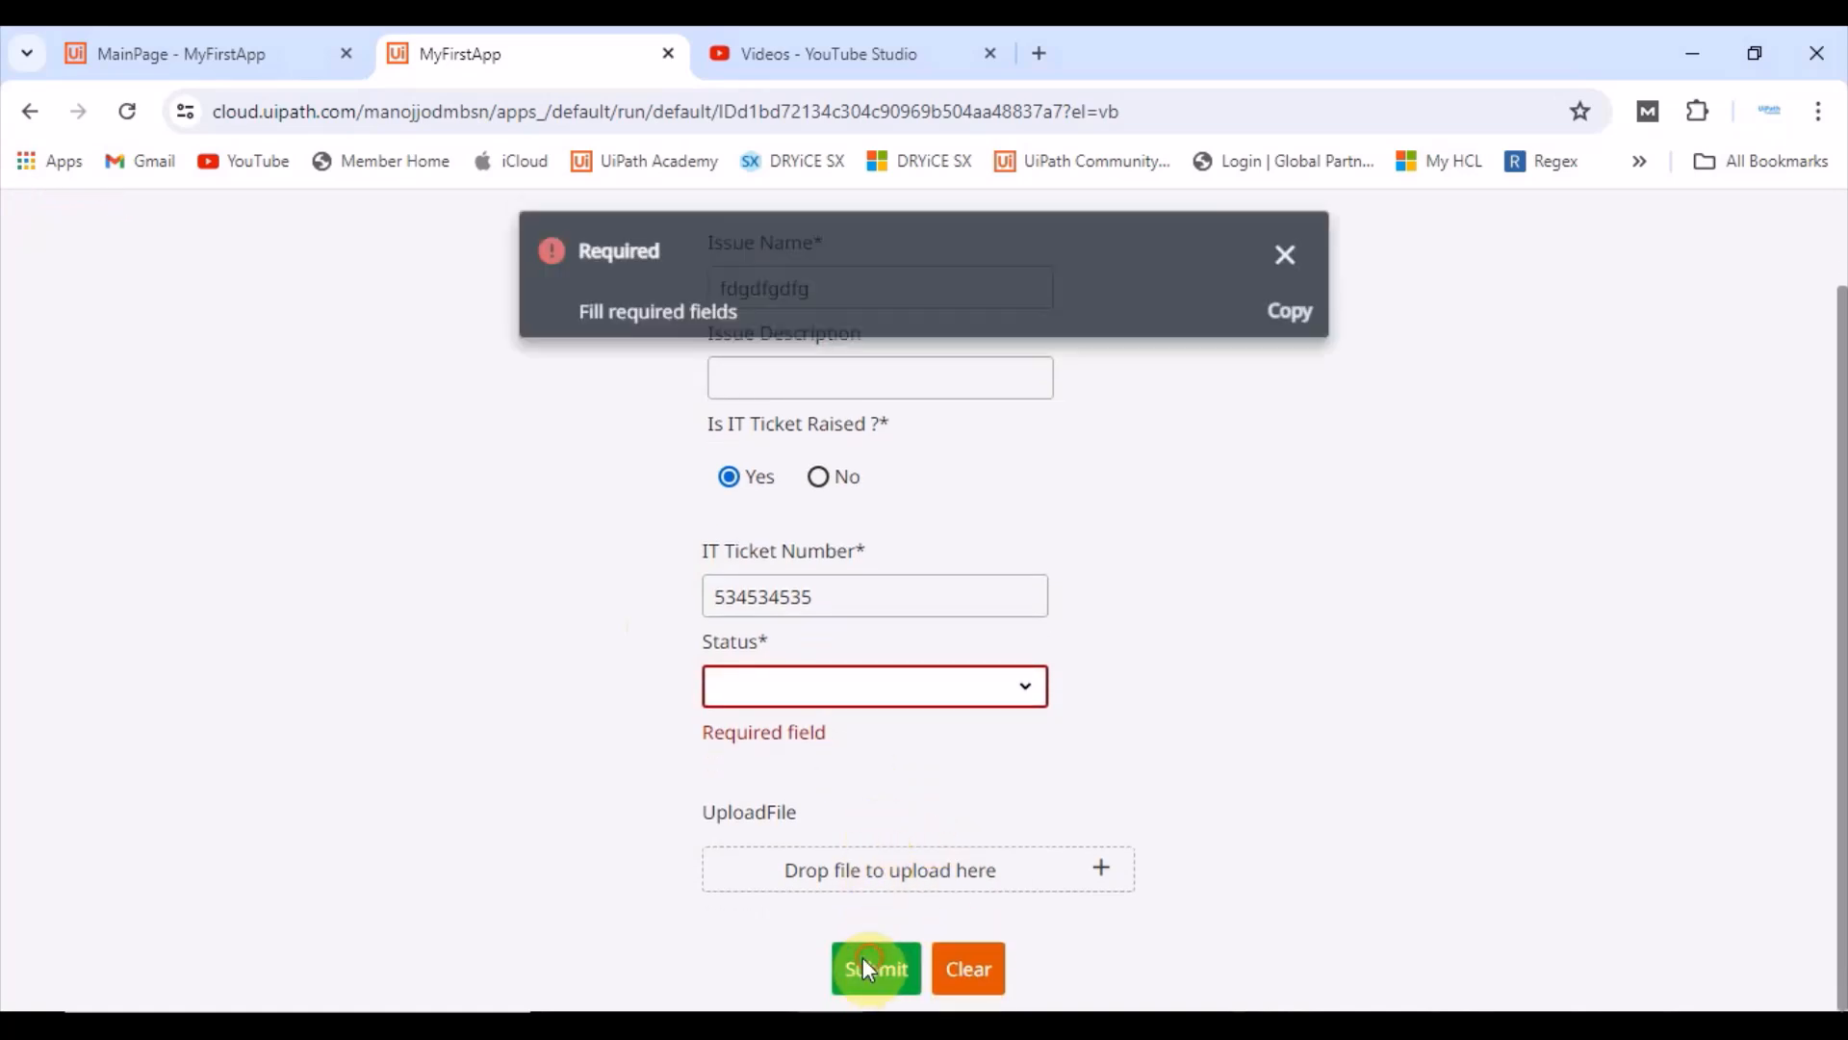
left_click(1282, 252)
left_click(875, 686)
left_click(776, 790)
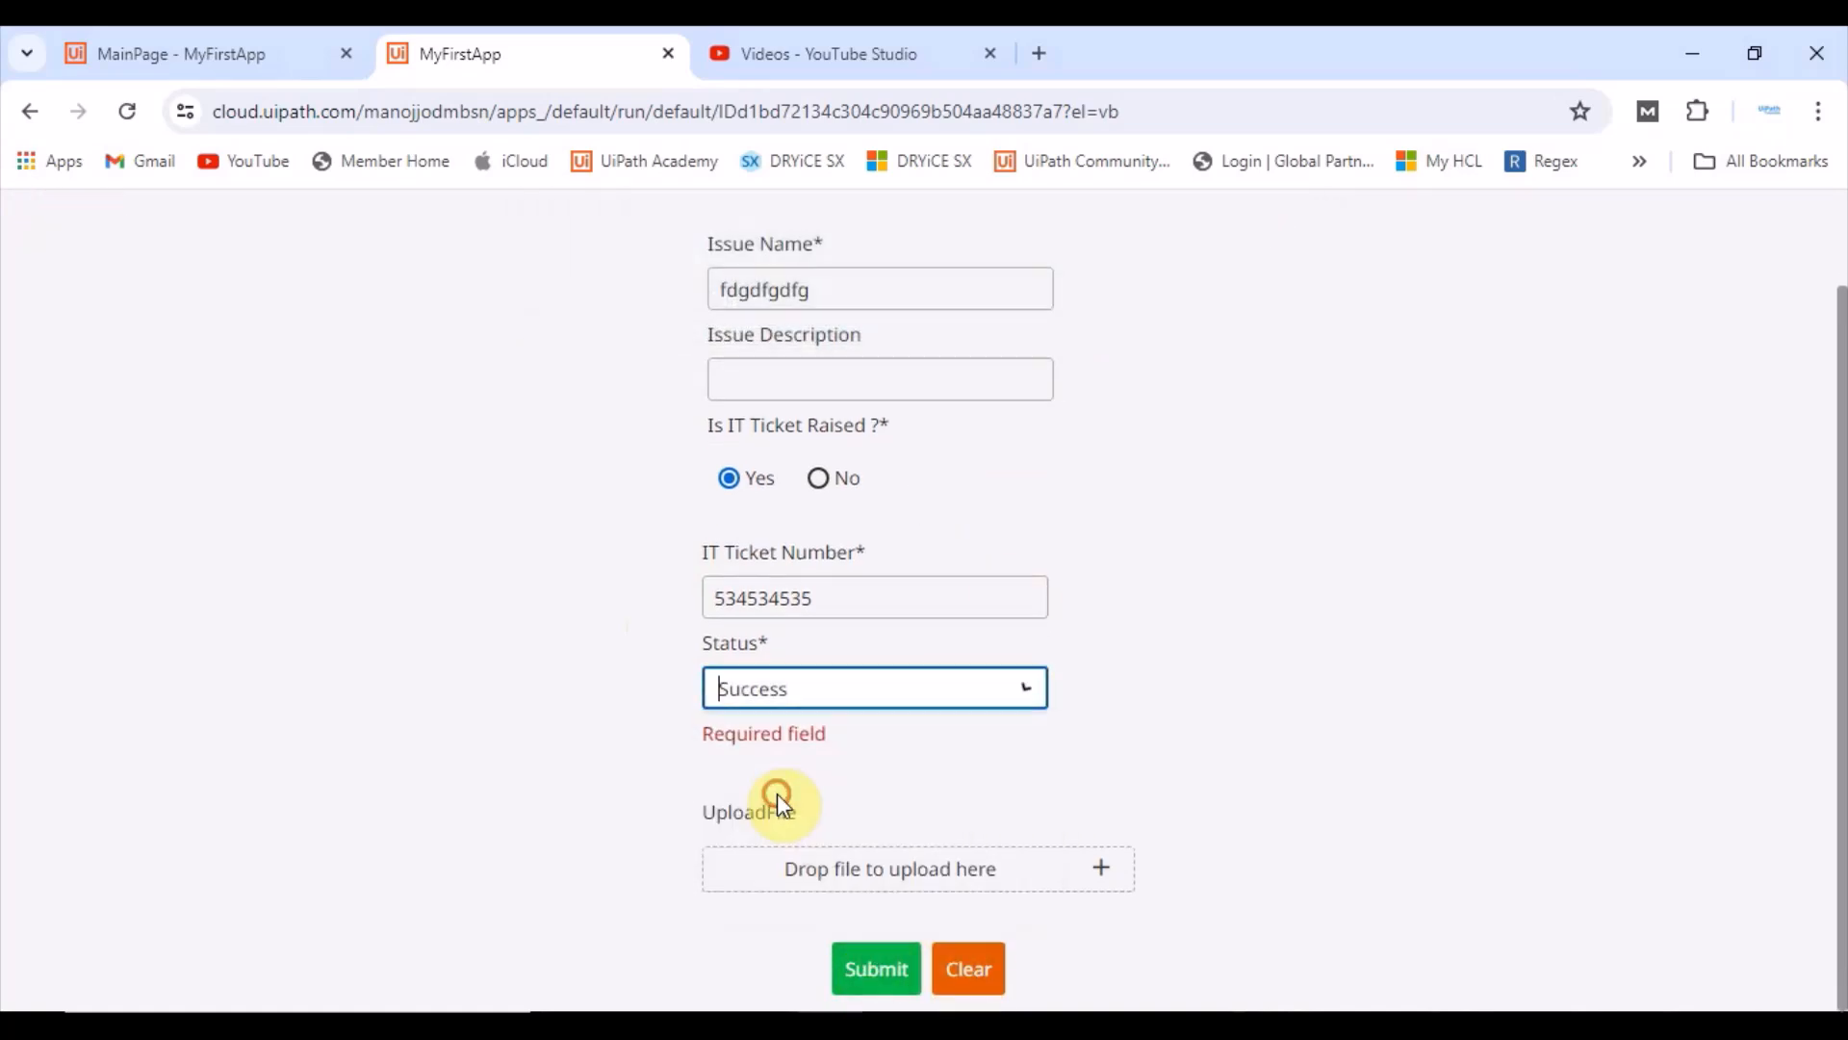
left_click(872, 967)
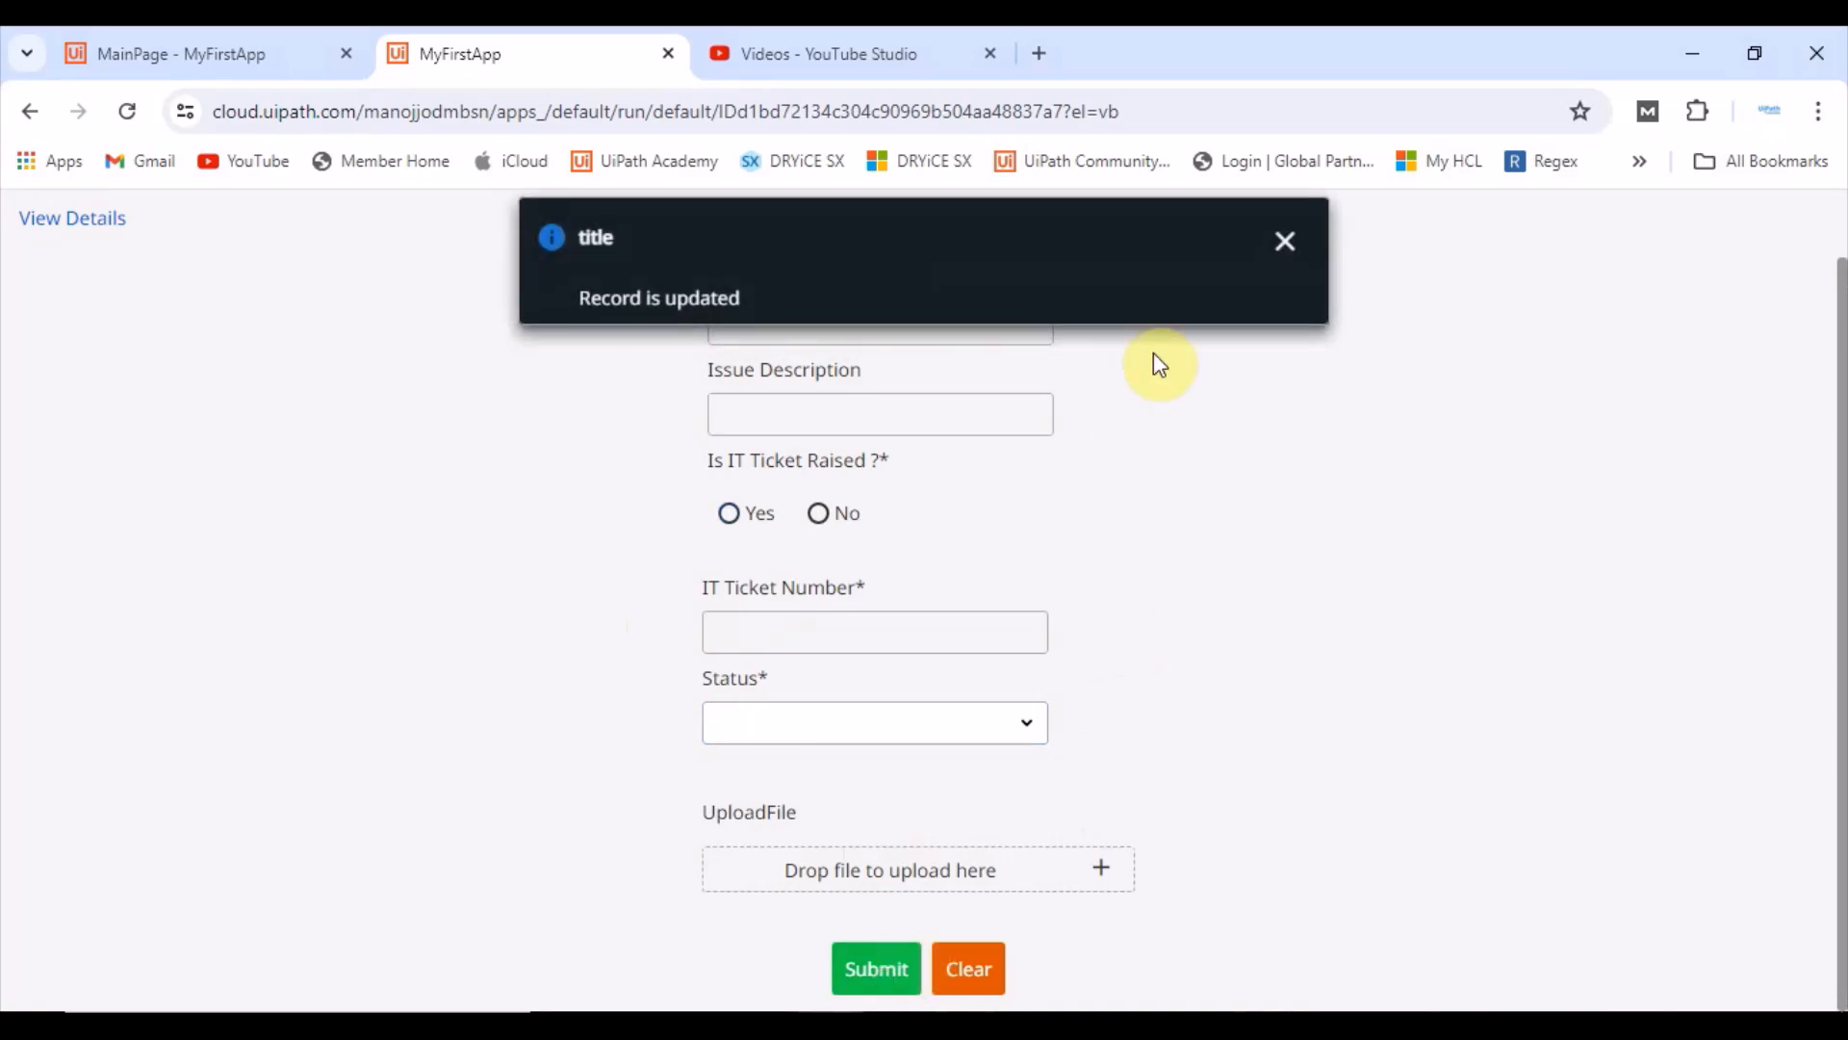
left_click(1297, 247)
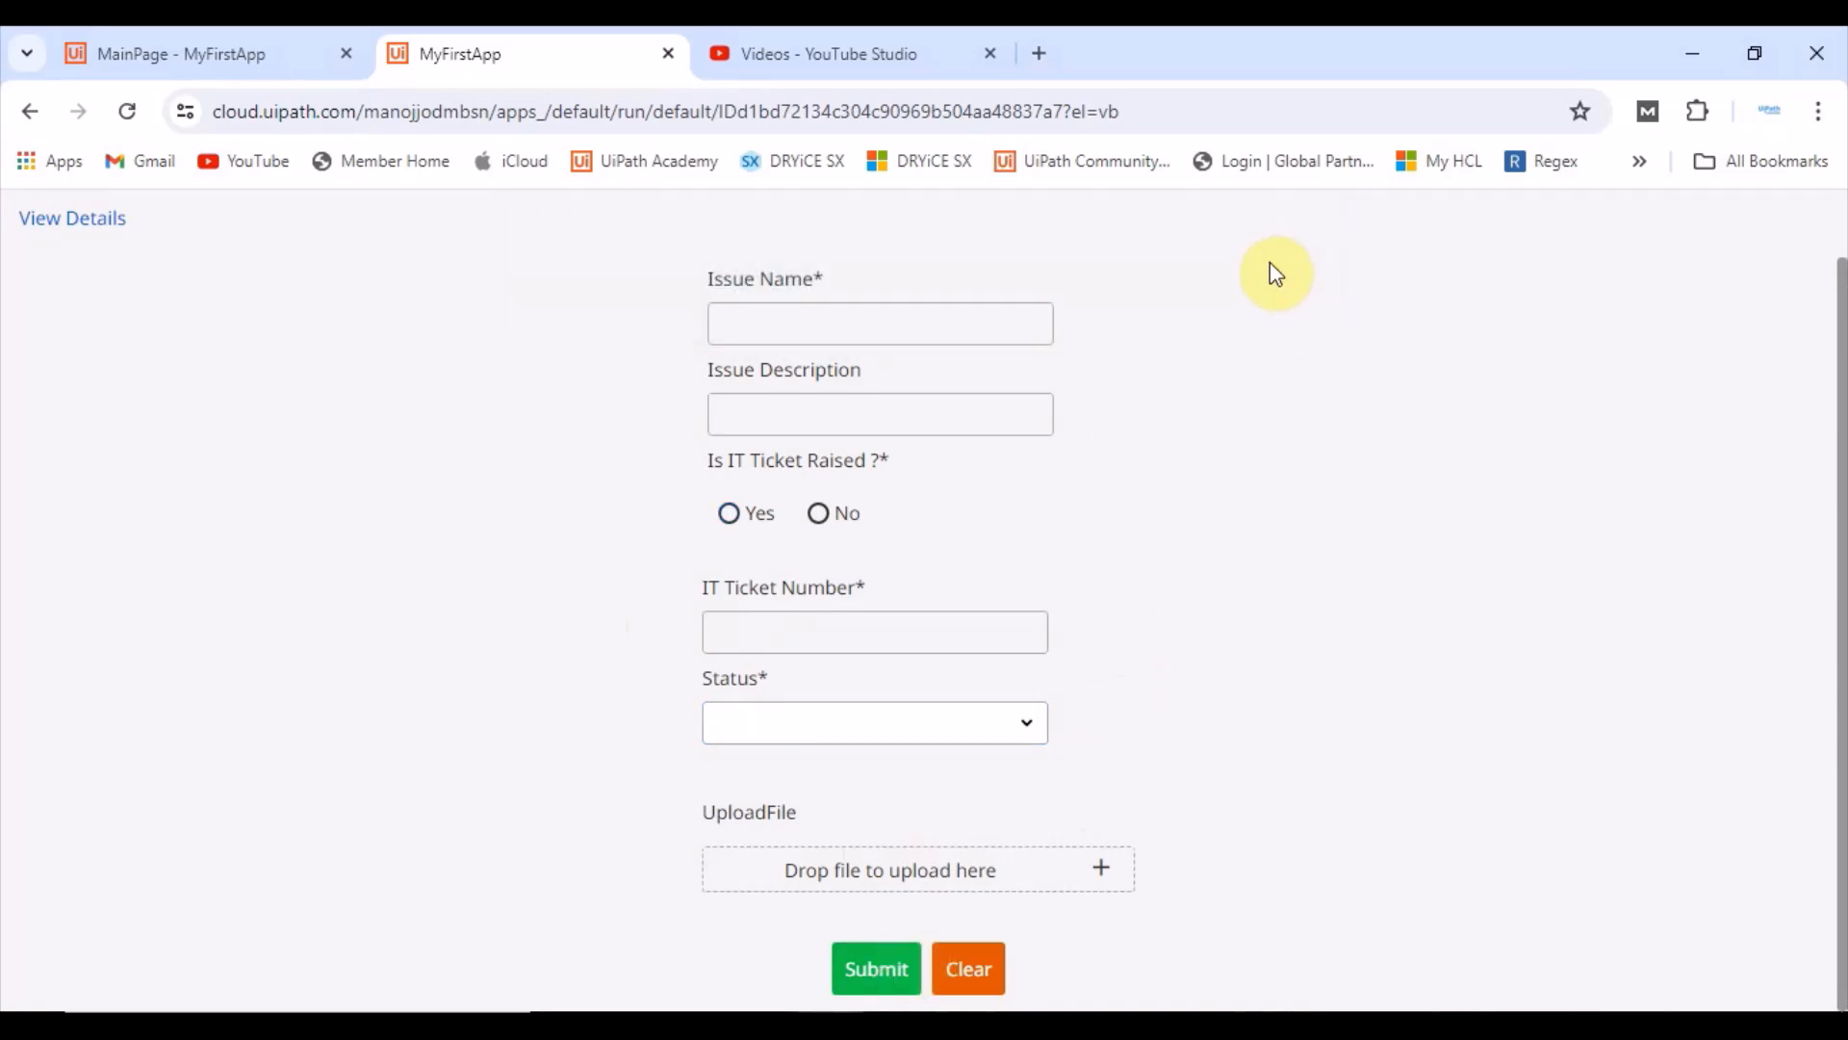
Step: Enter erterterte as the Issue Name and submit the form
left_click(848, 313)
type("ert")
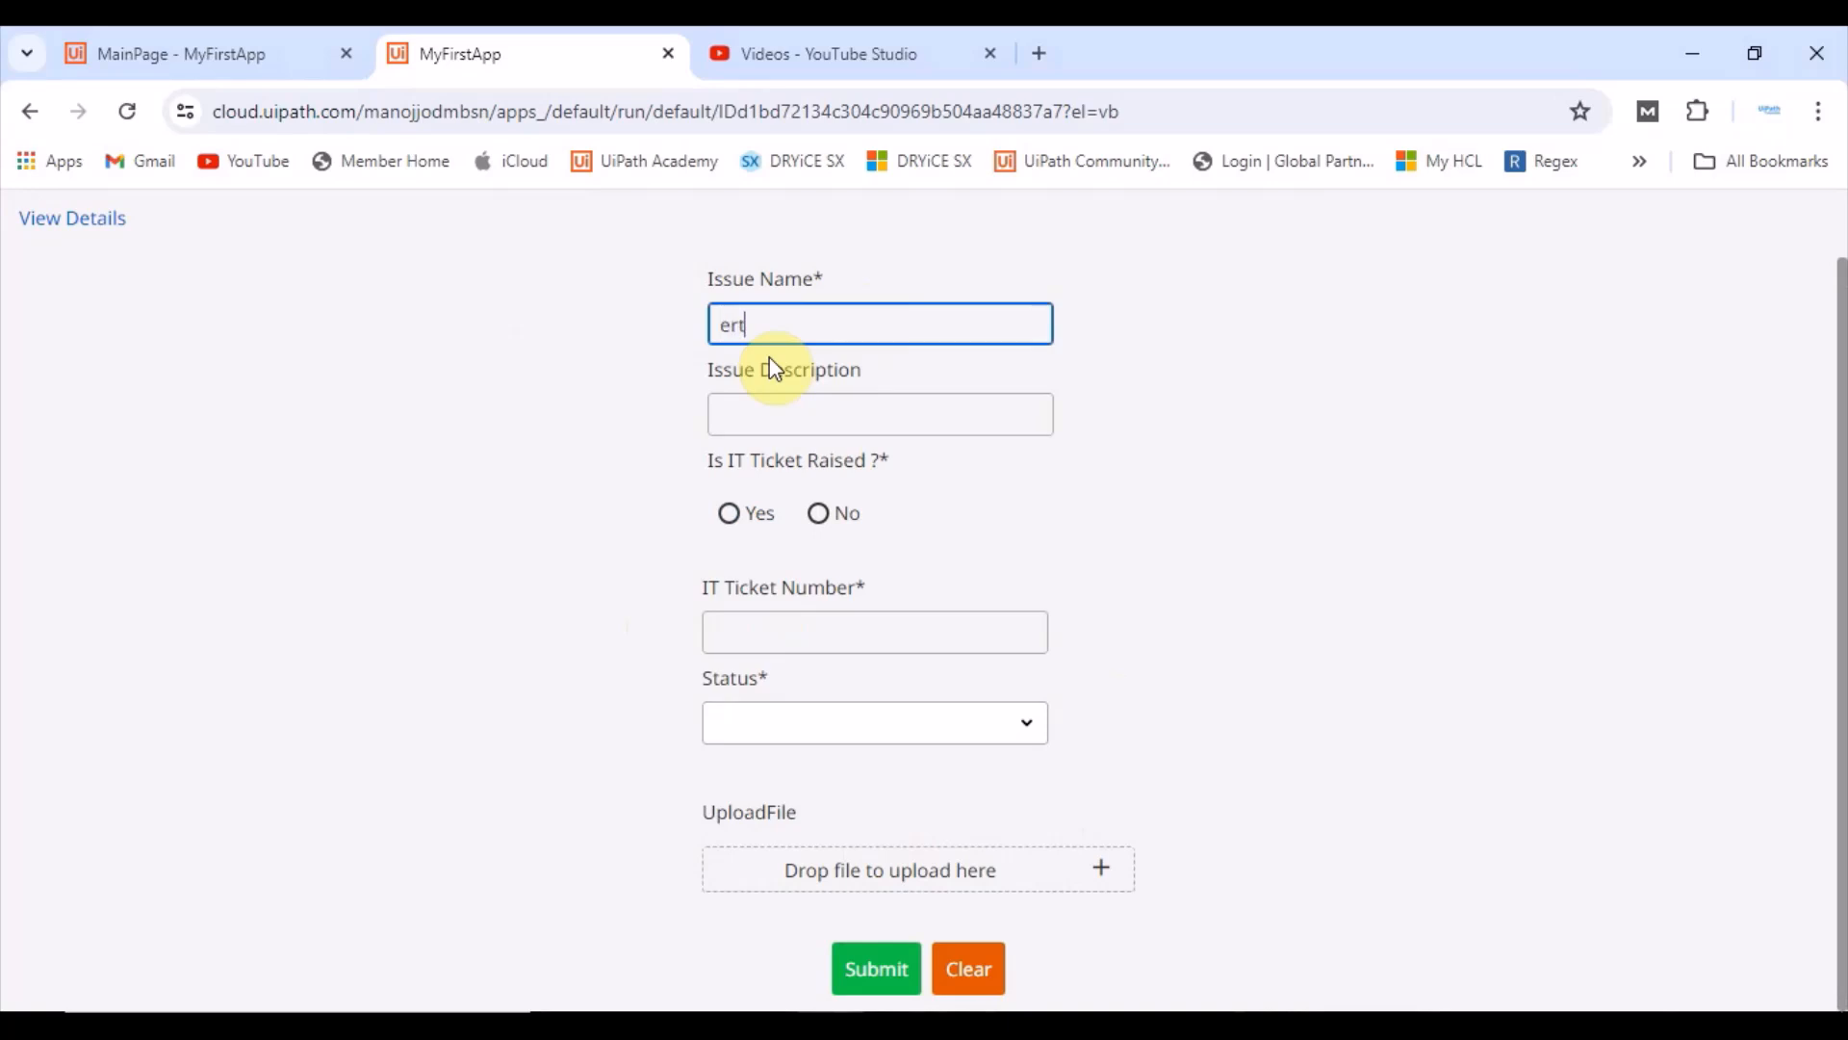
type("erterte")
left_click(884, 974)
left_click(1290, 242)
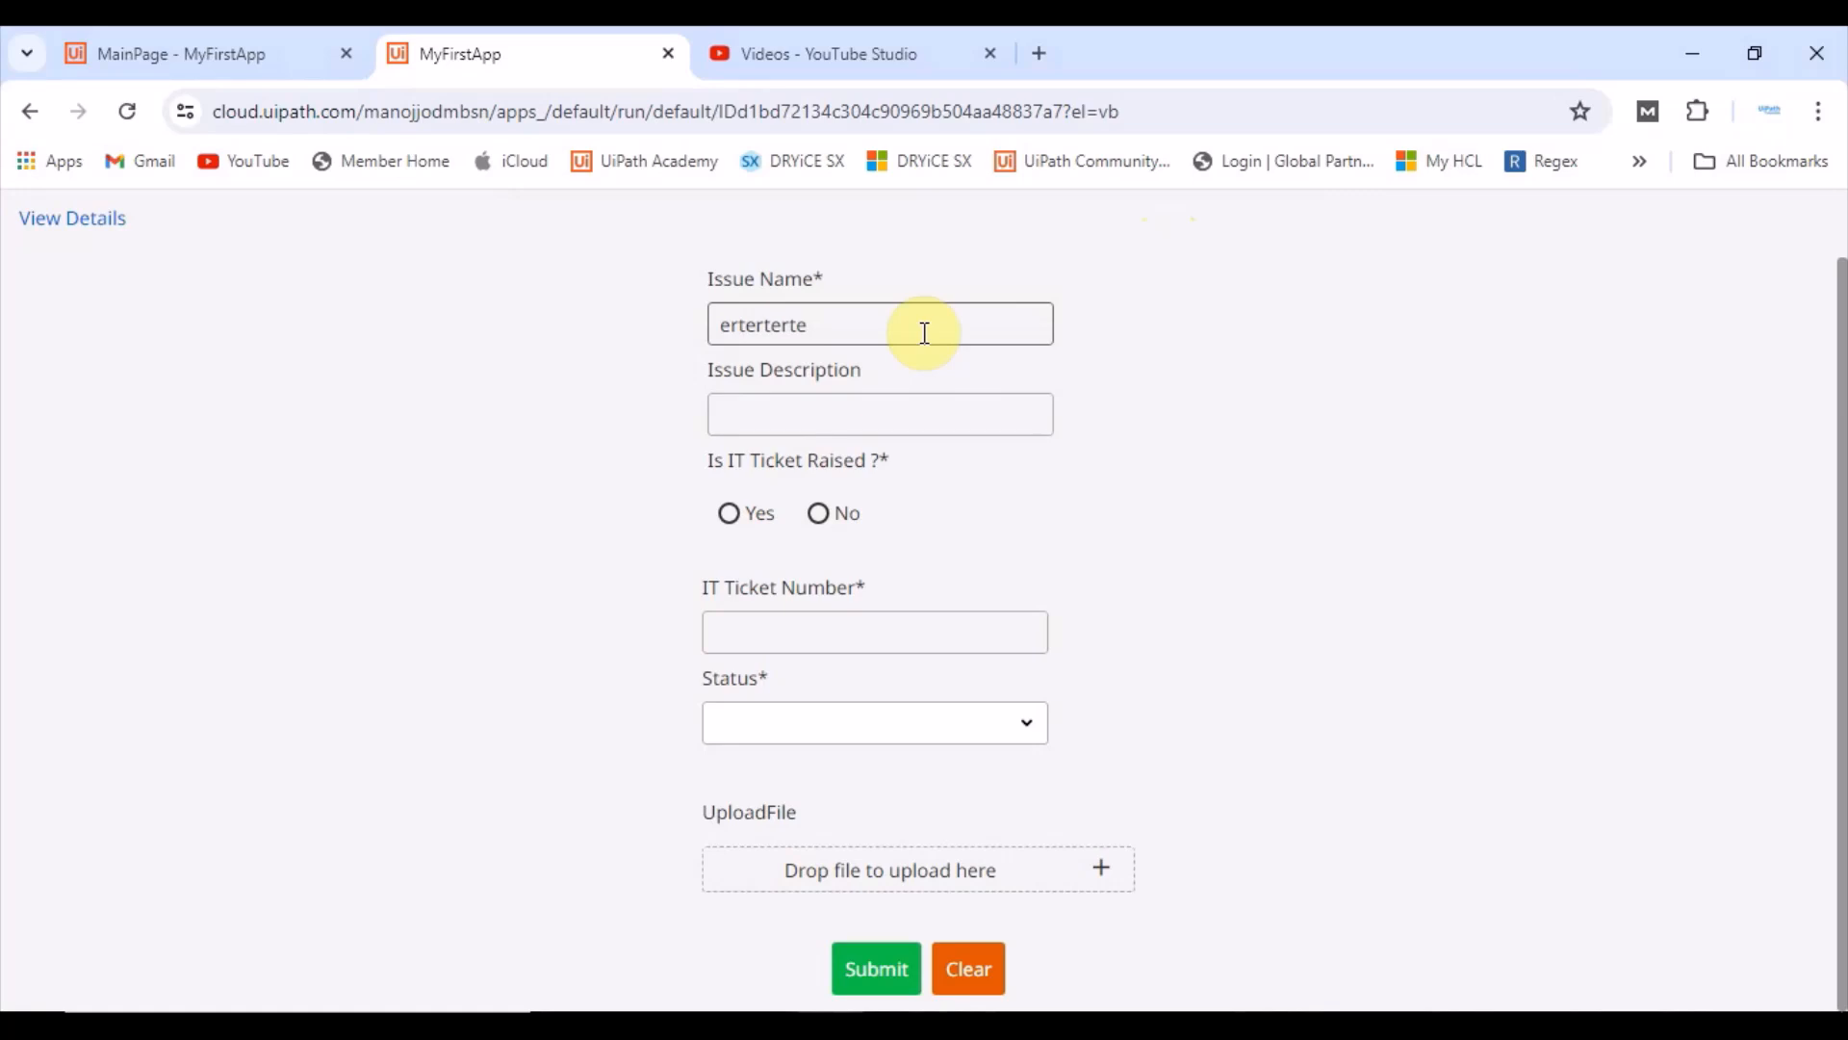
Step: Choose No for Is IT Ticket Raised and submit with Description left empty
left_click(824, 515)
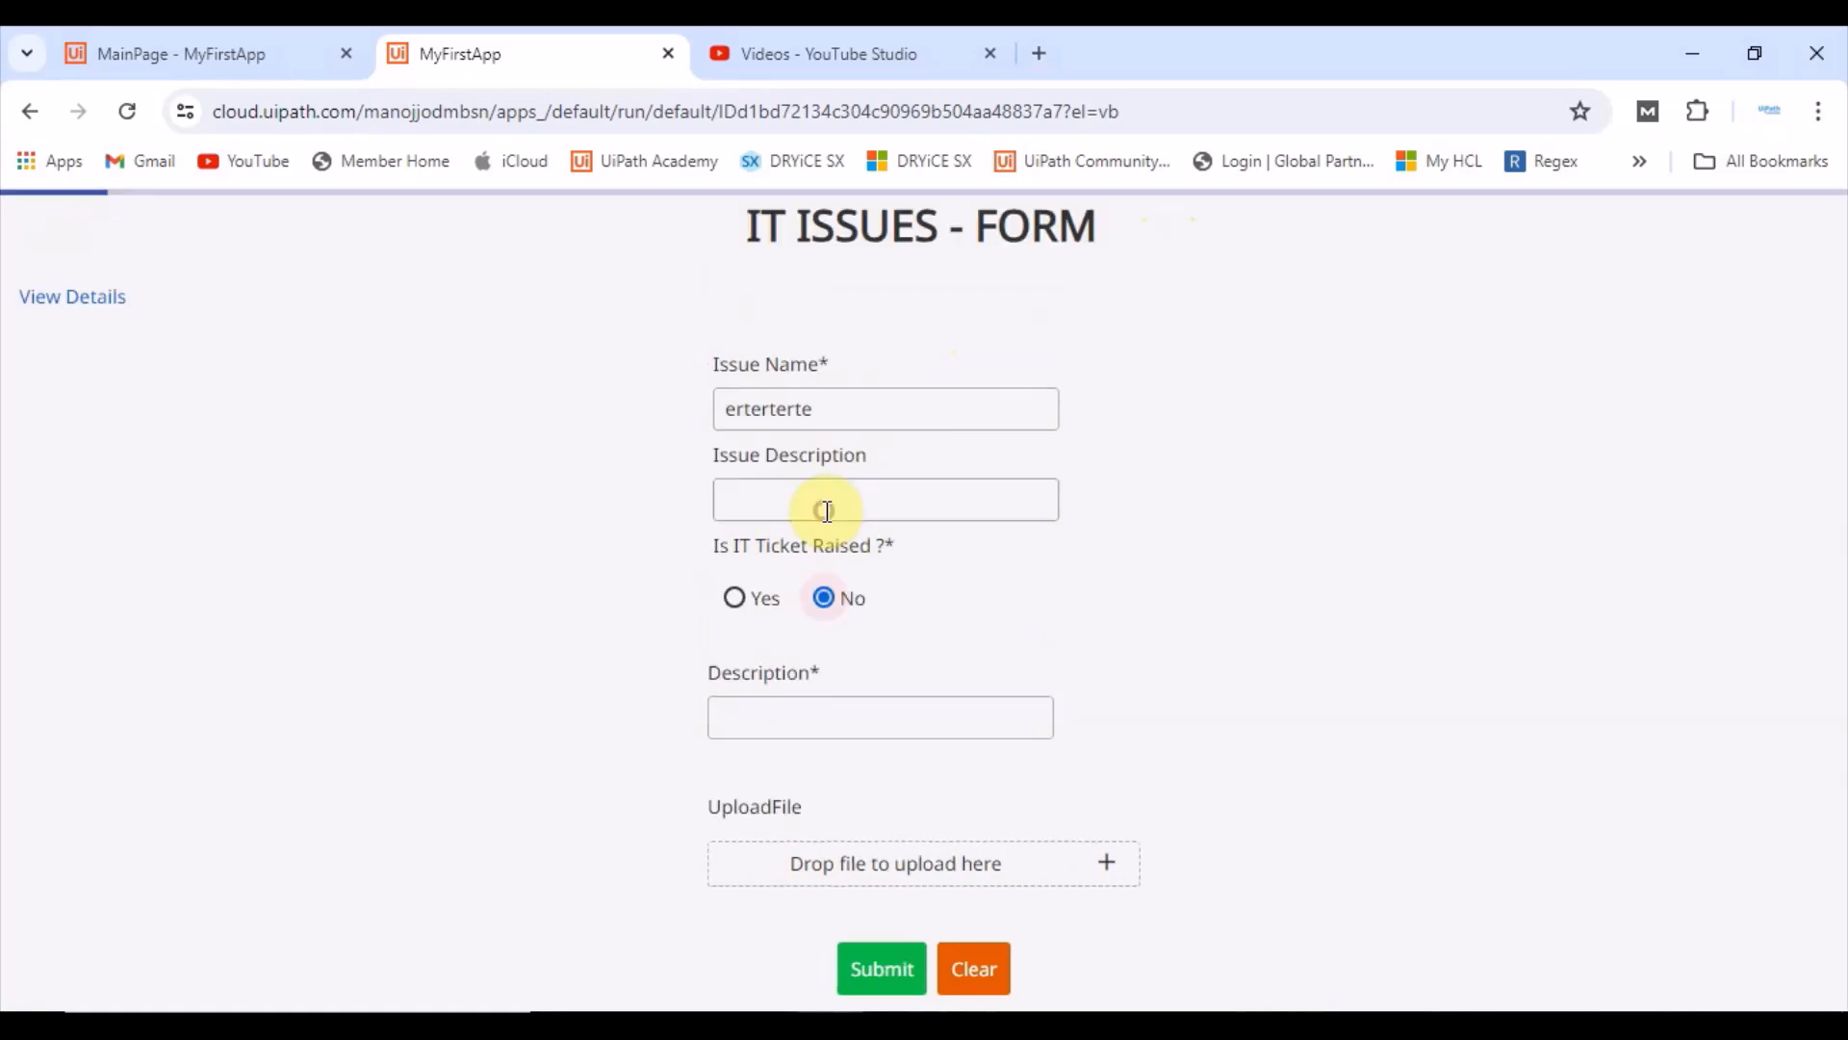
left_click(878, 972)
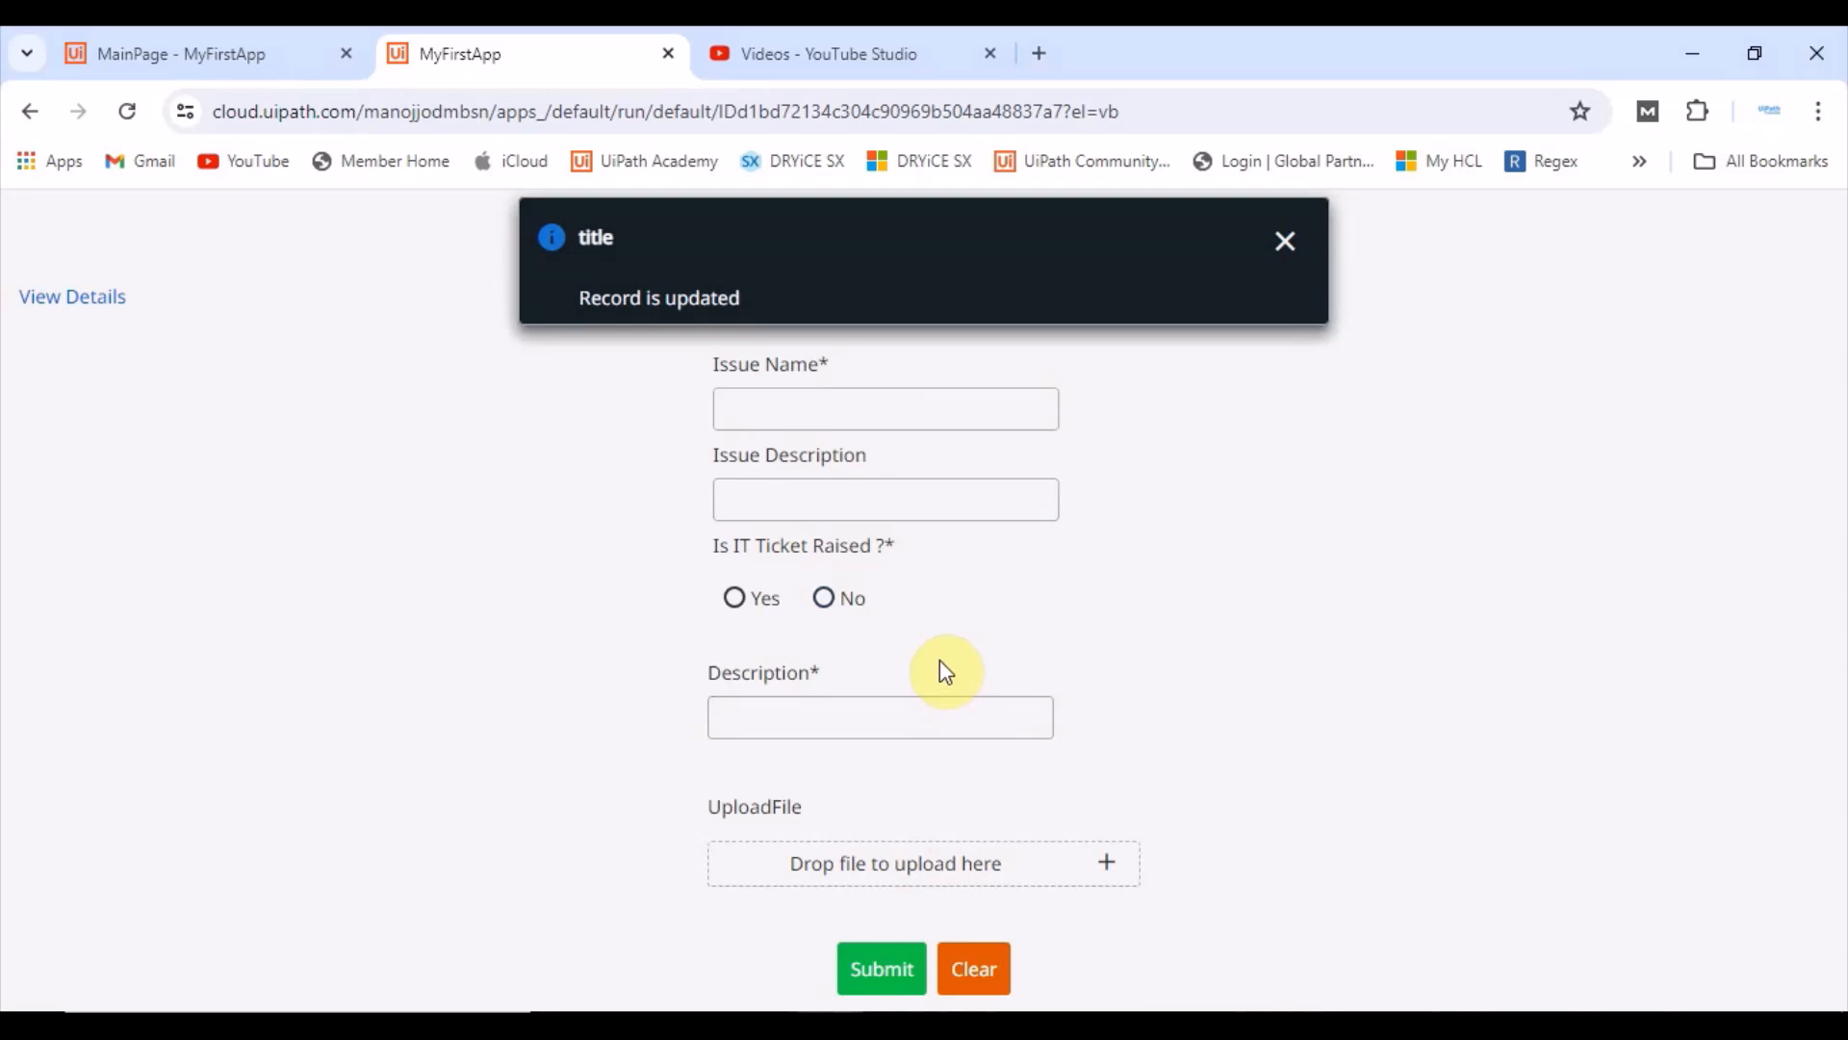
left_click(1285, 240)
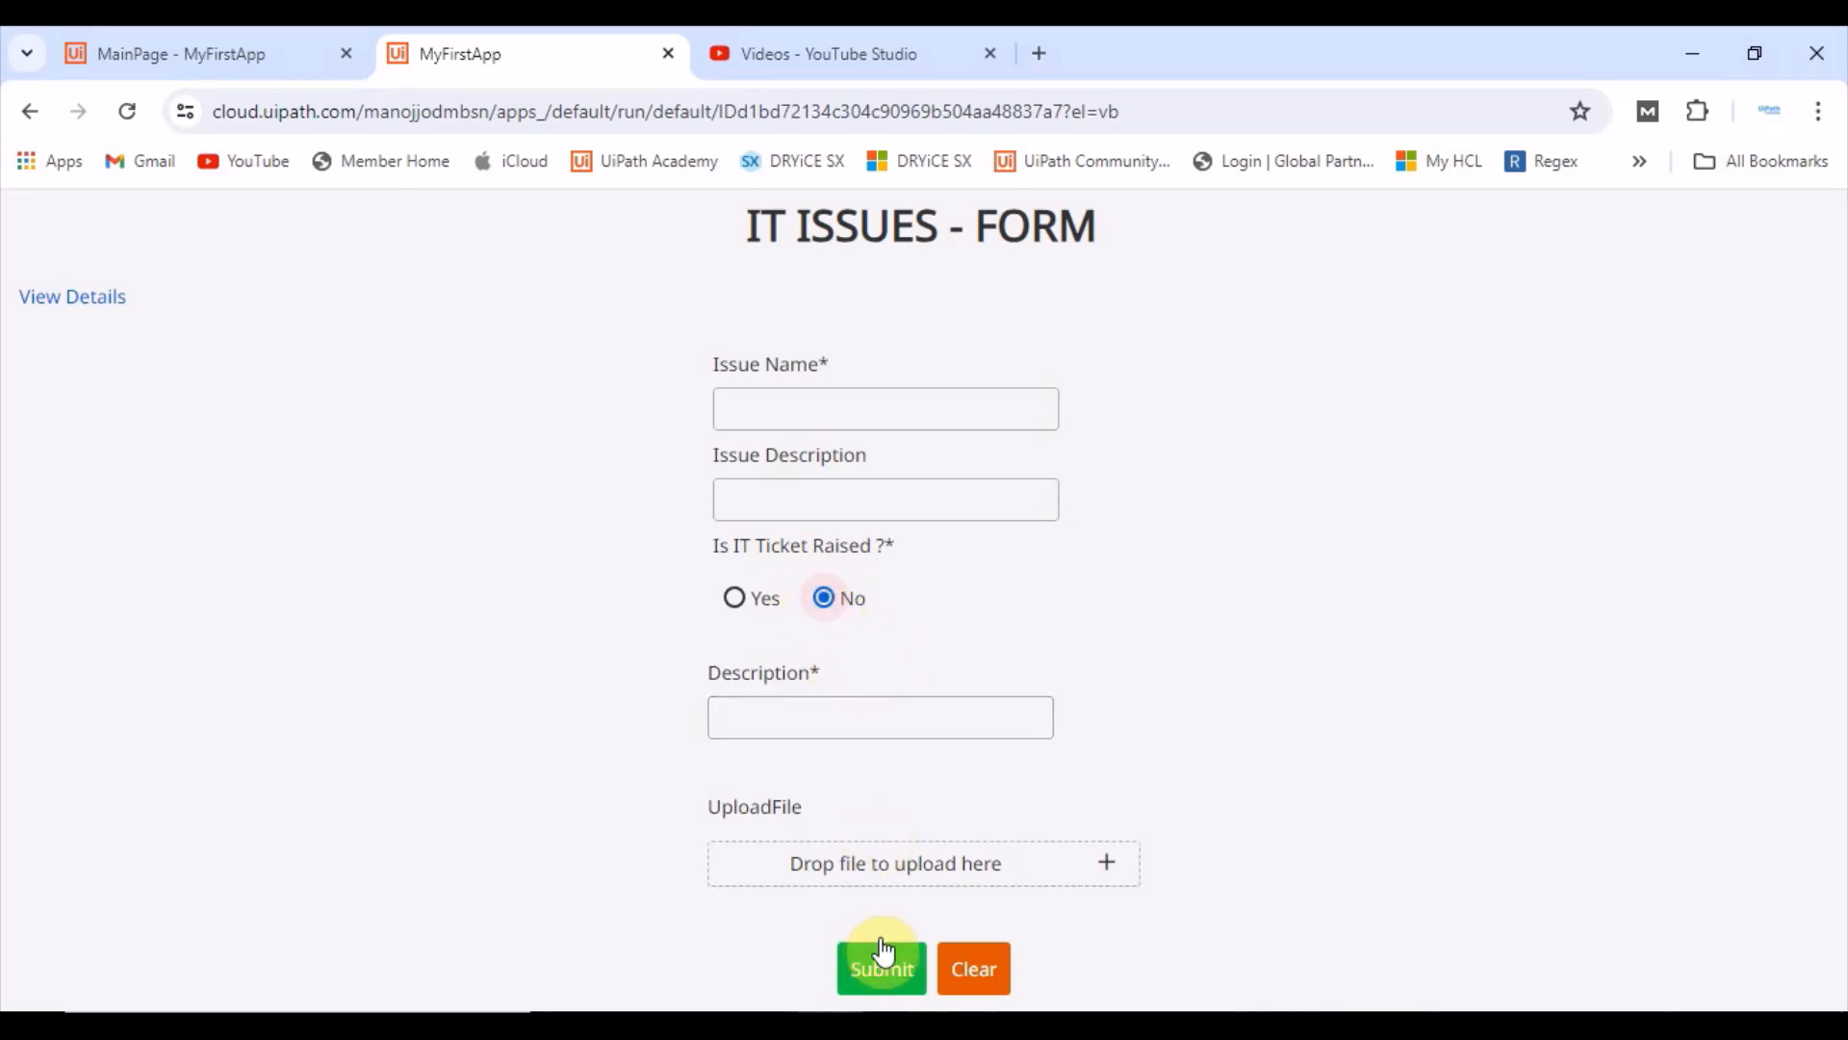
Step: Return to the editor, review the RadioButtonTicket rule's Set Value actions, and go back to MainPage
left_click(212, 35)
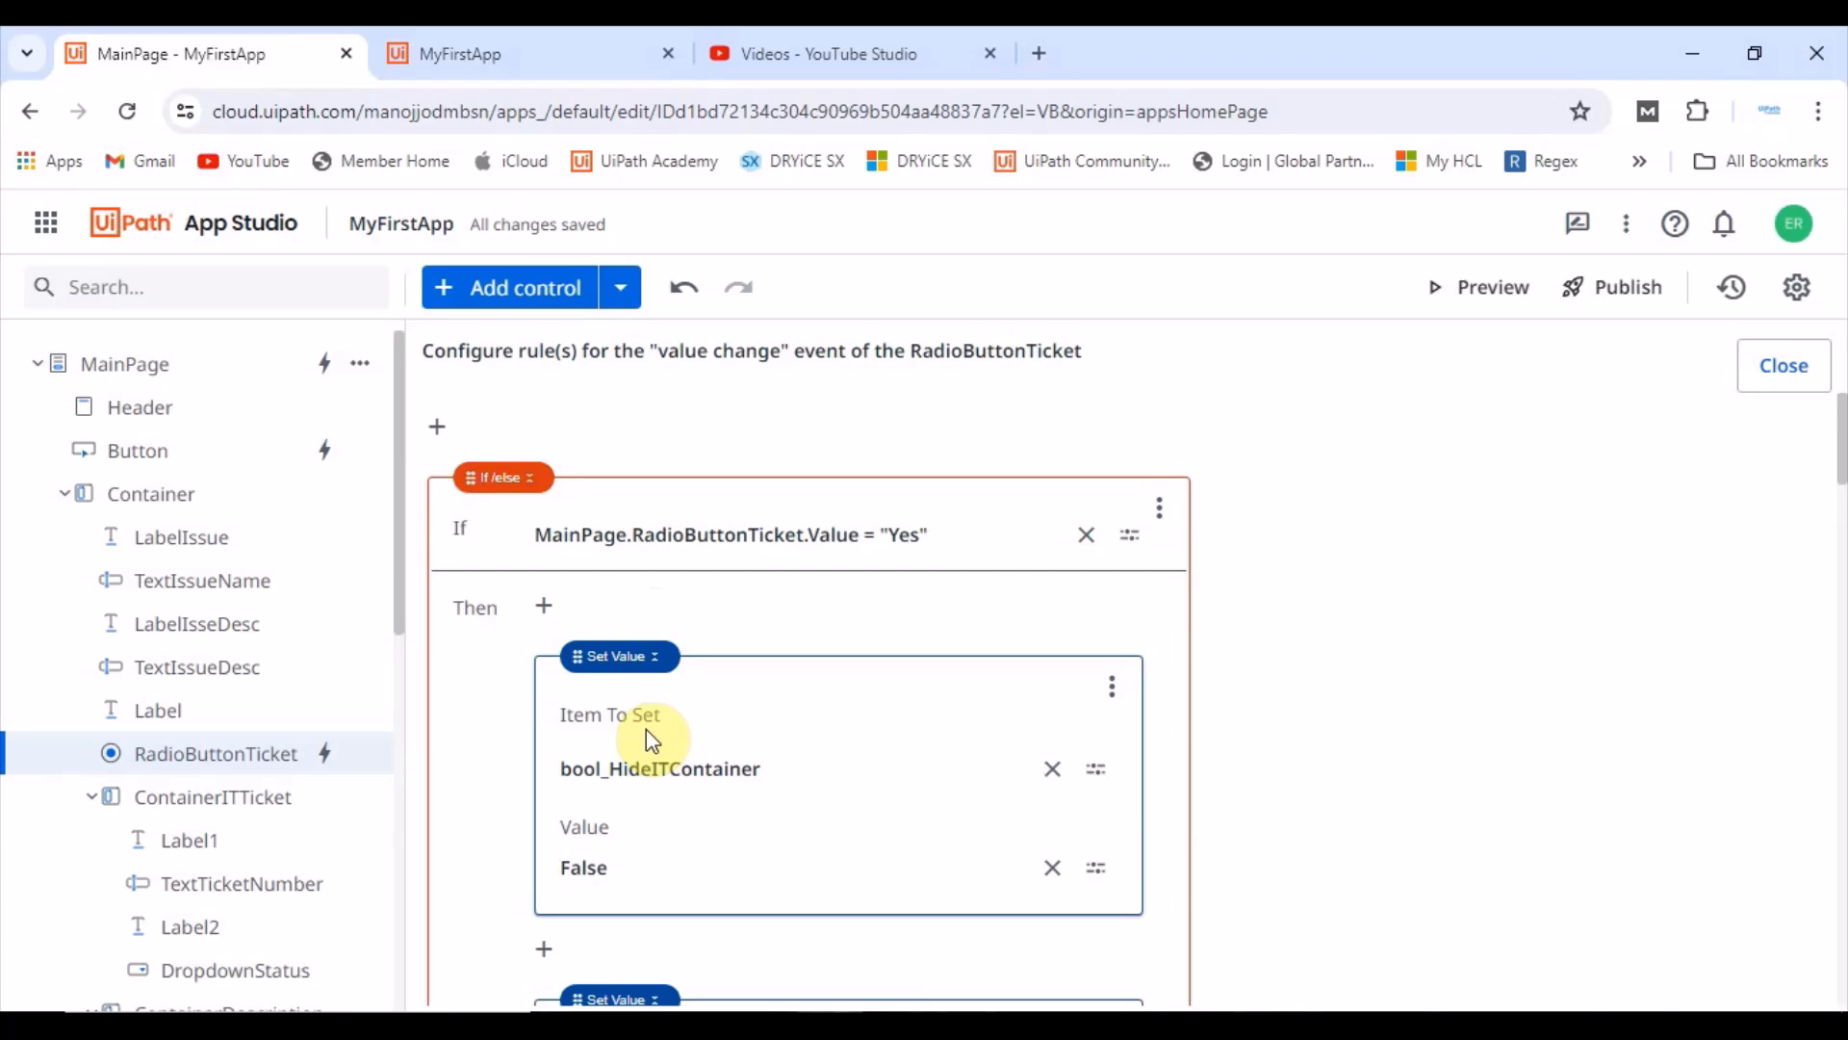
scroll(645, 730, "down", 2)
scroll(676, 788, "down", 10)
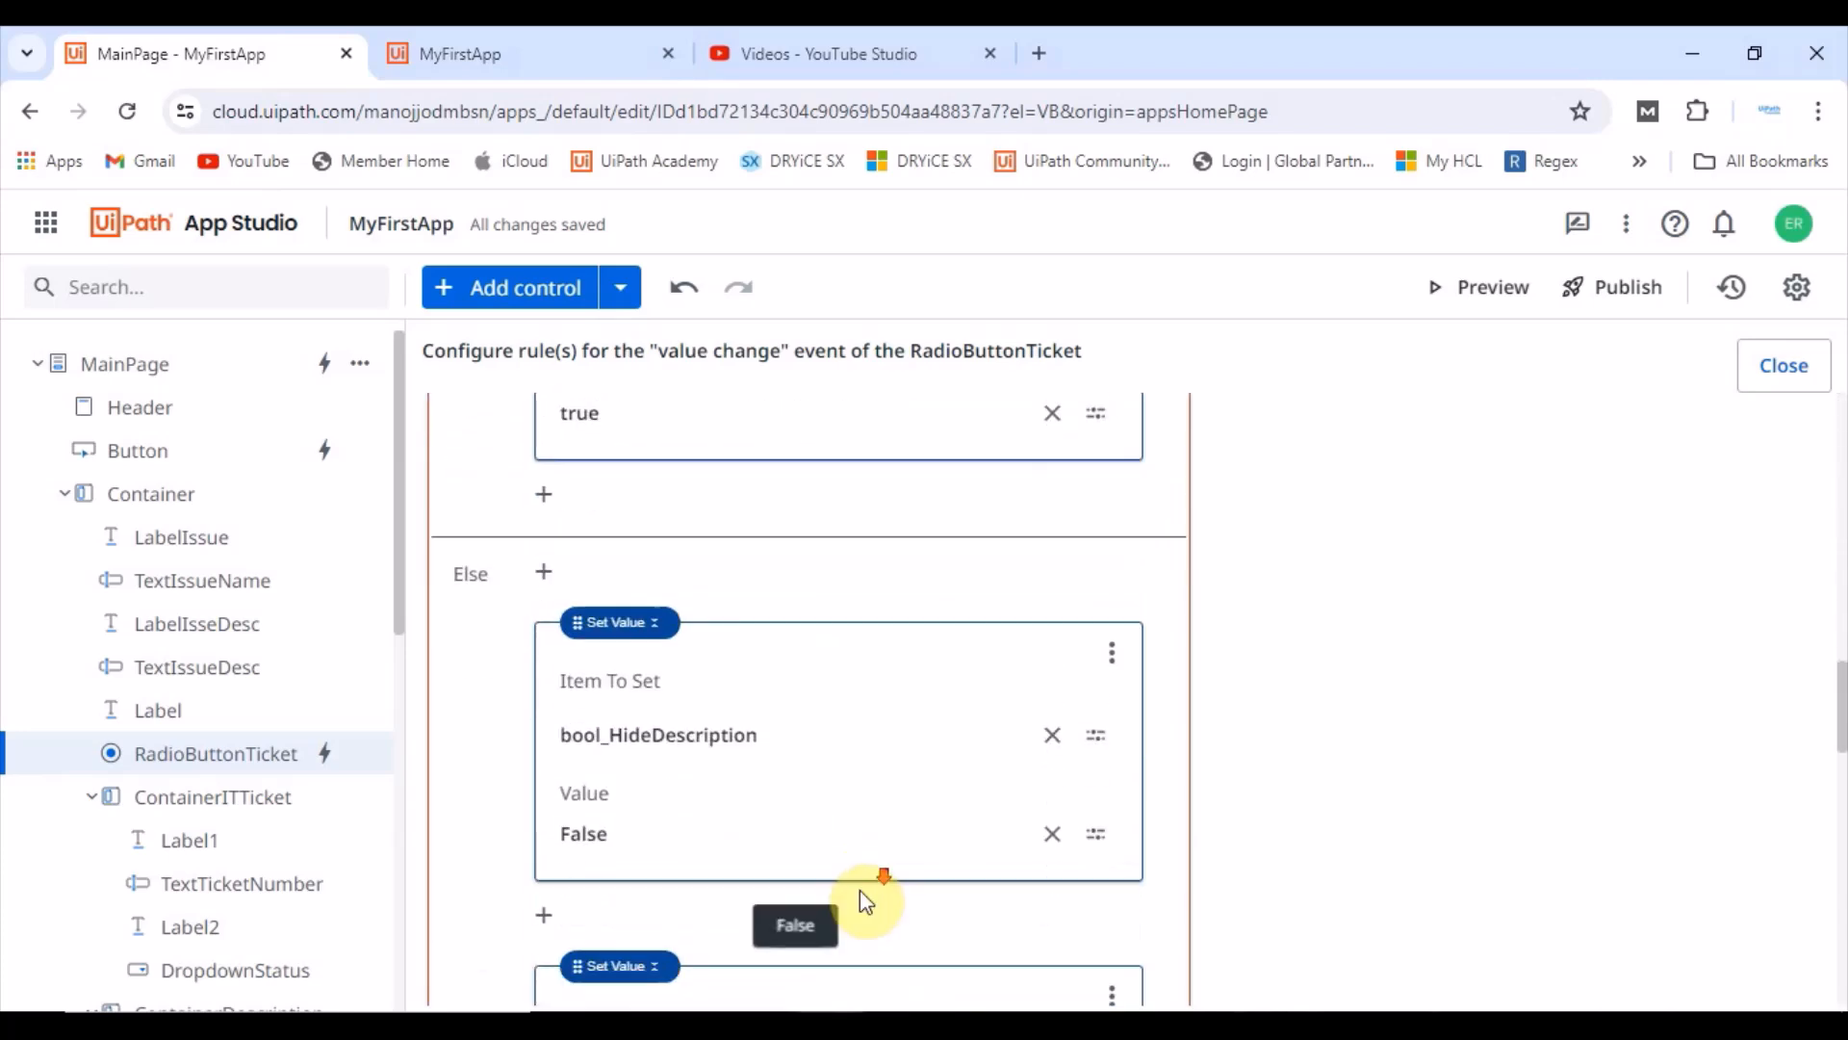
scroll(871, 866, "down", 5)
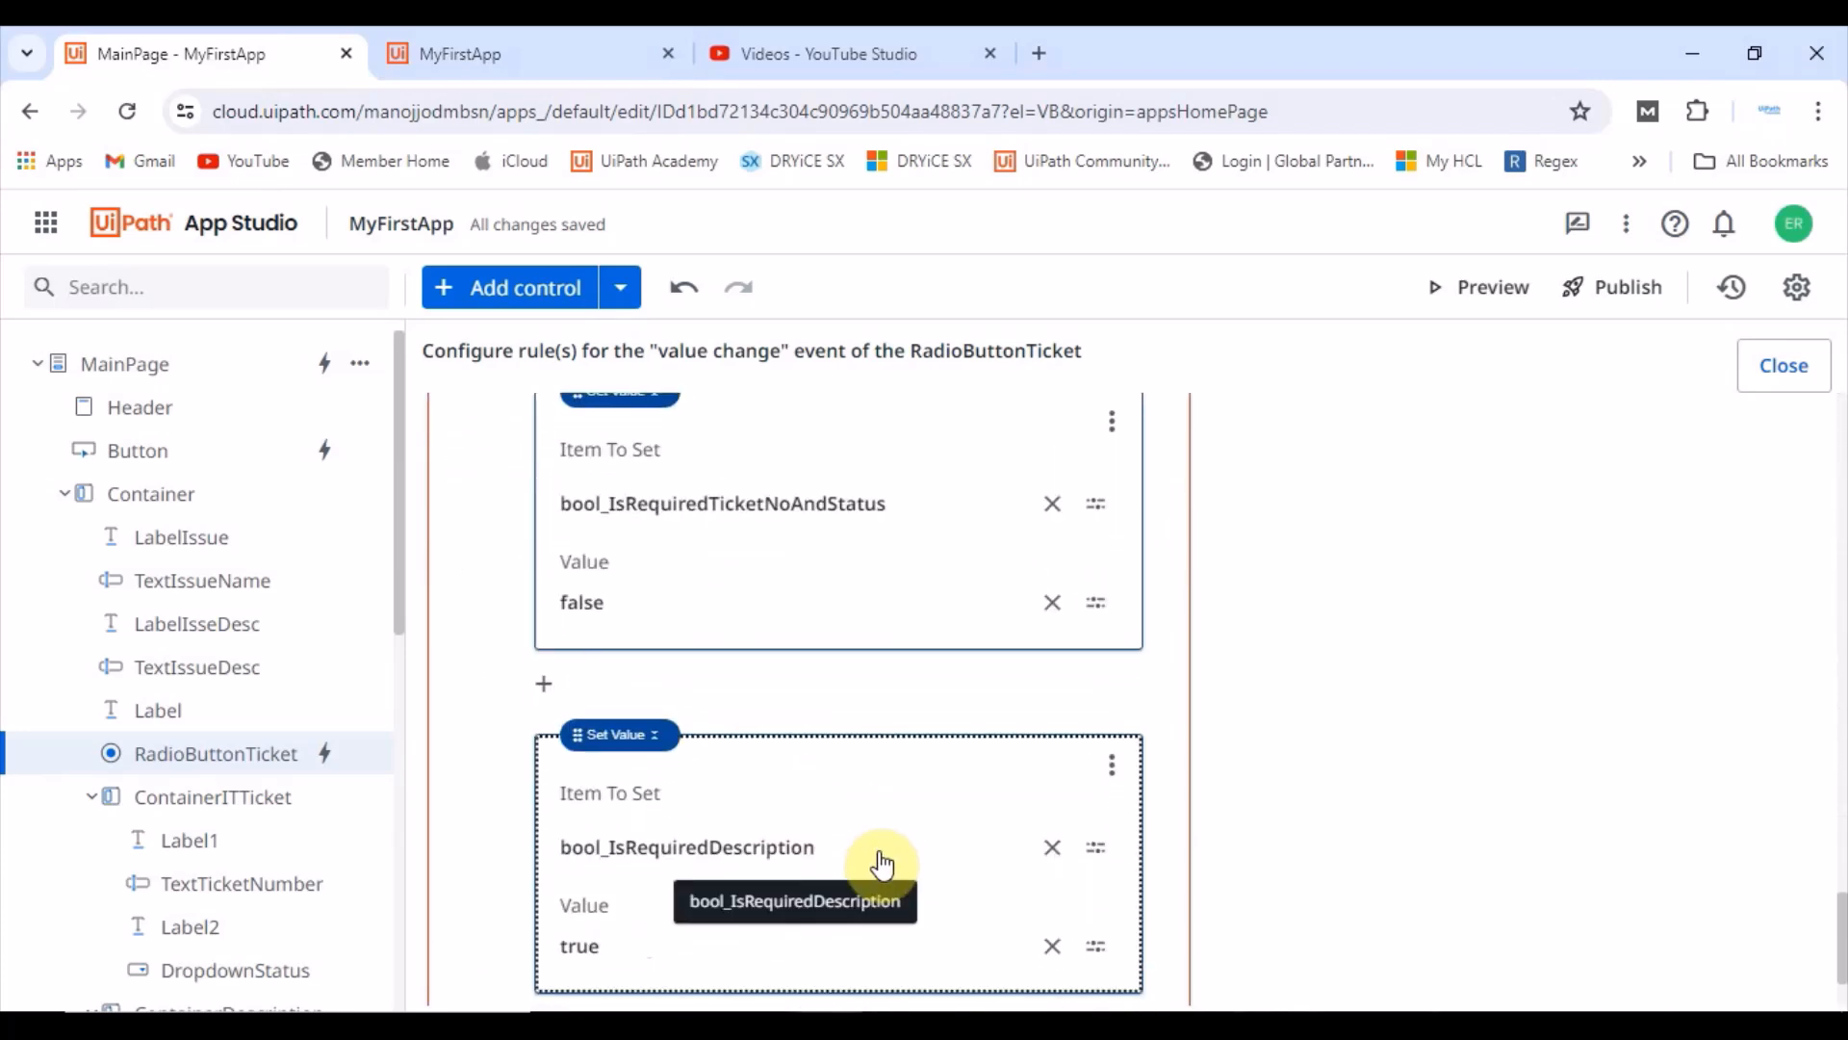
scroll(834, 678, "down", 1)
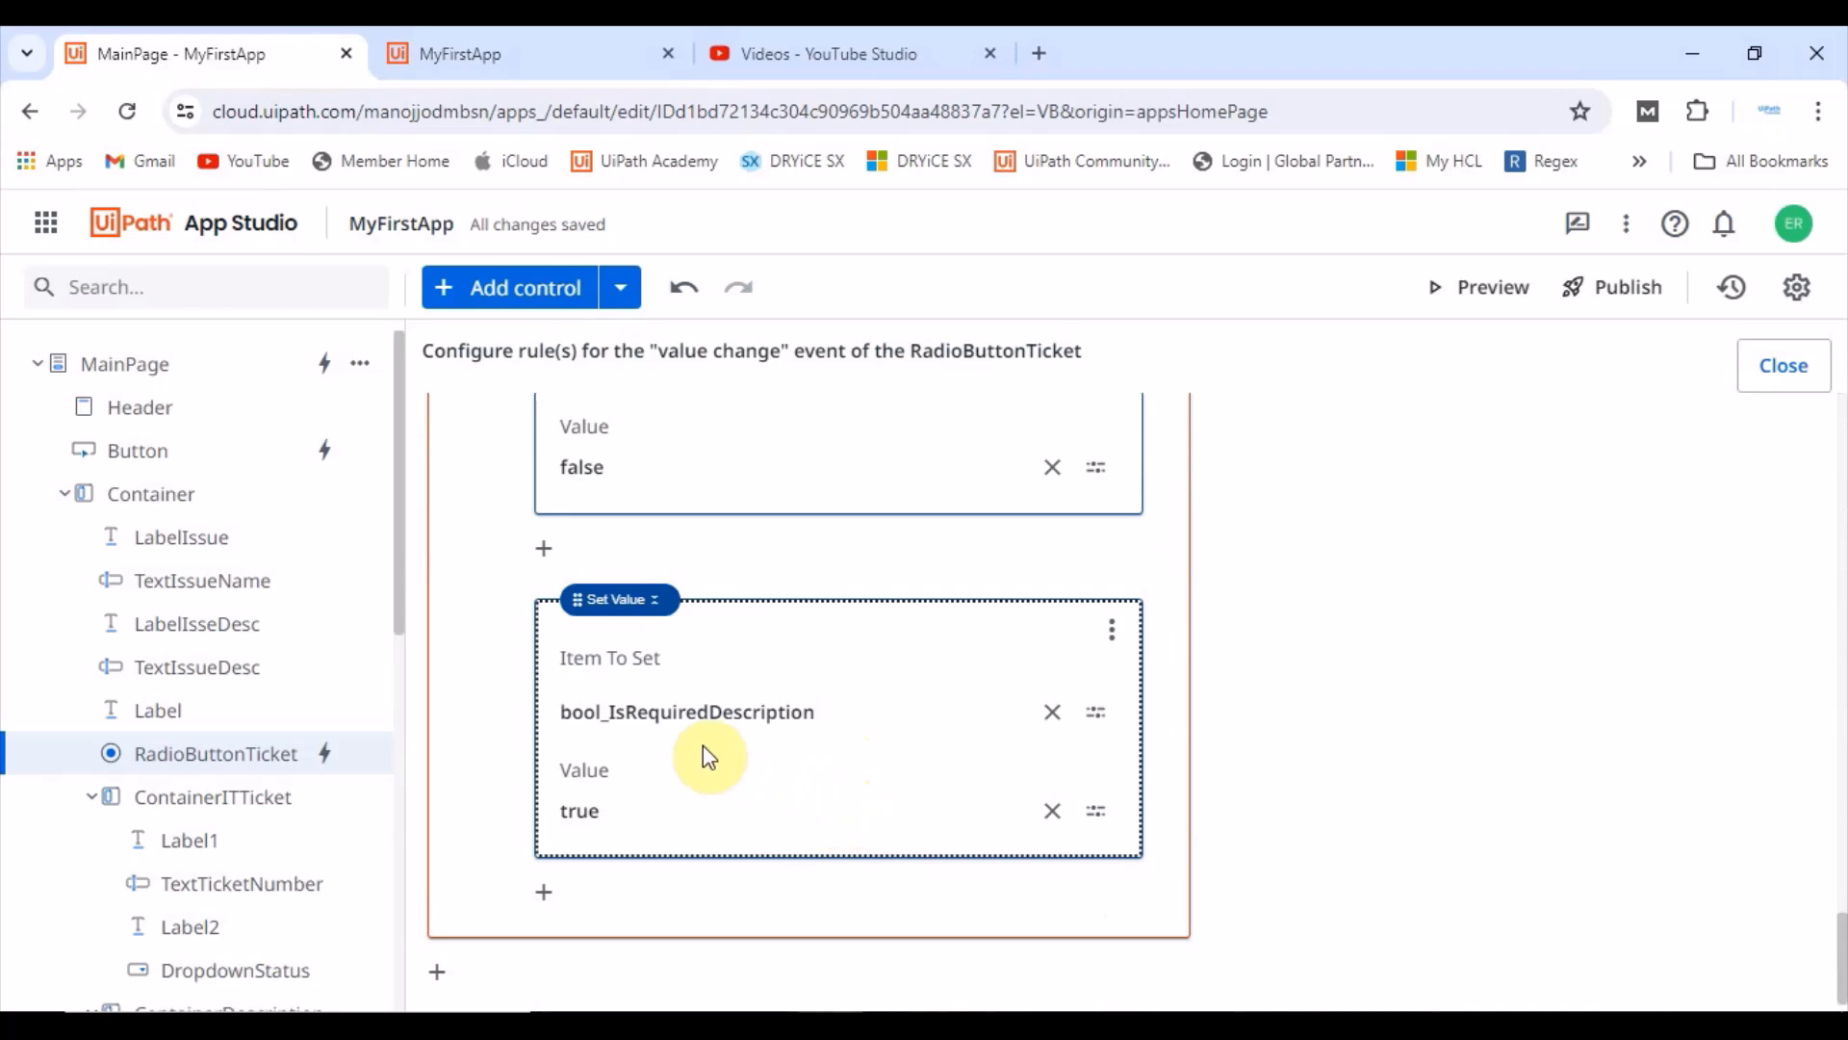
scroll(672, 608, "up", 2)
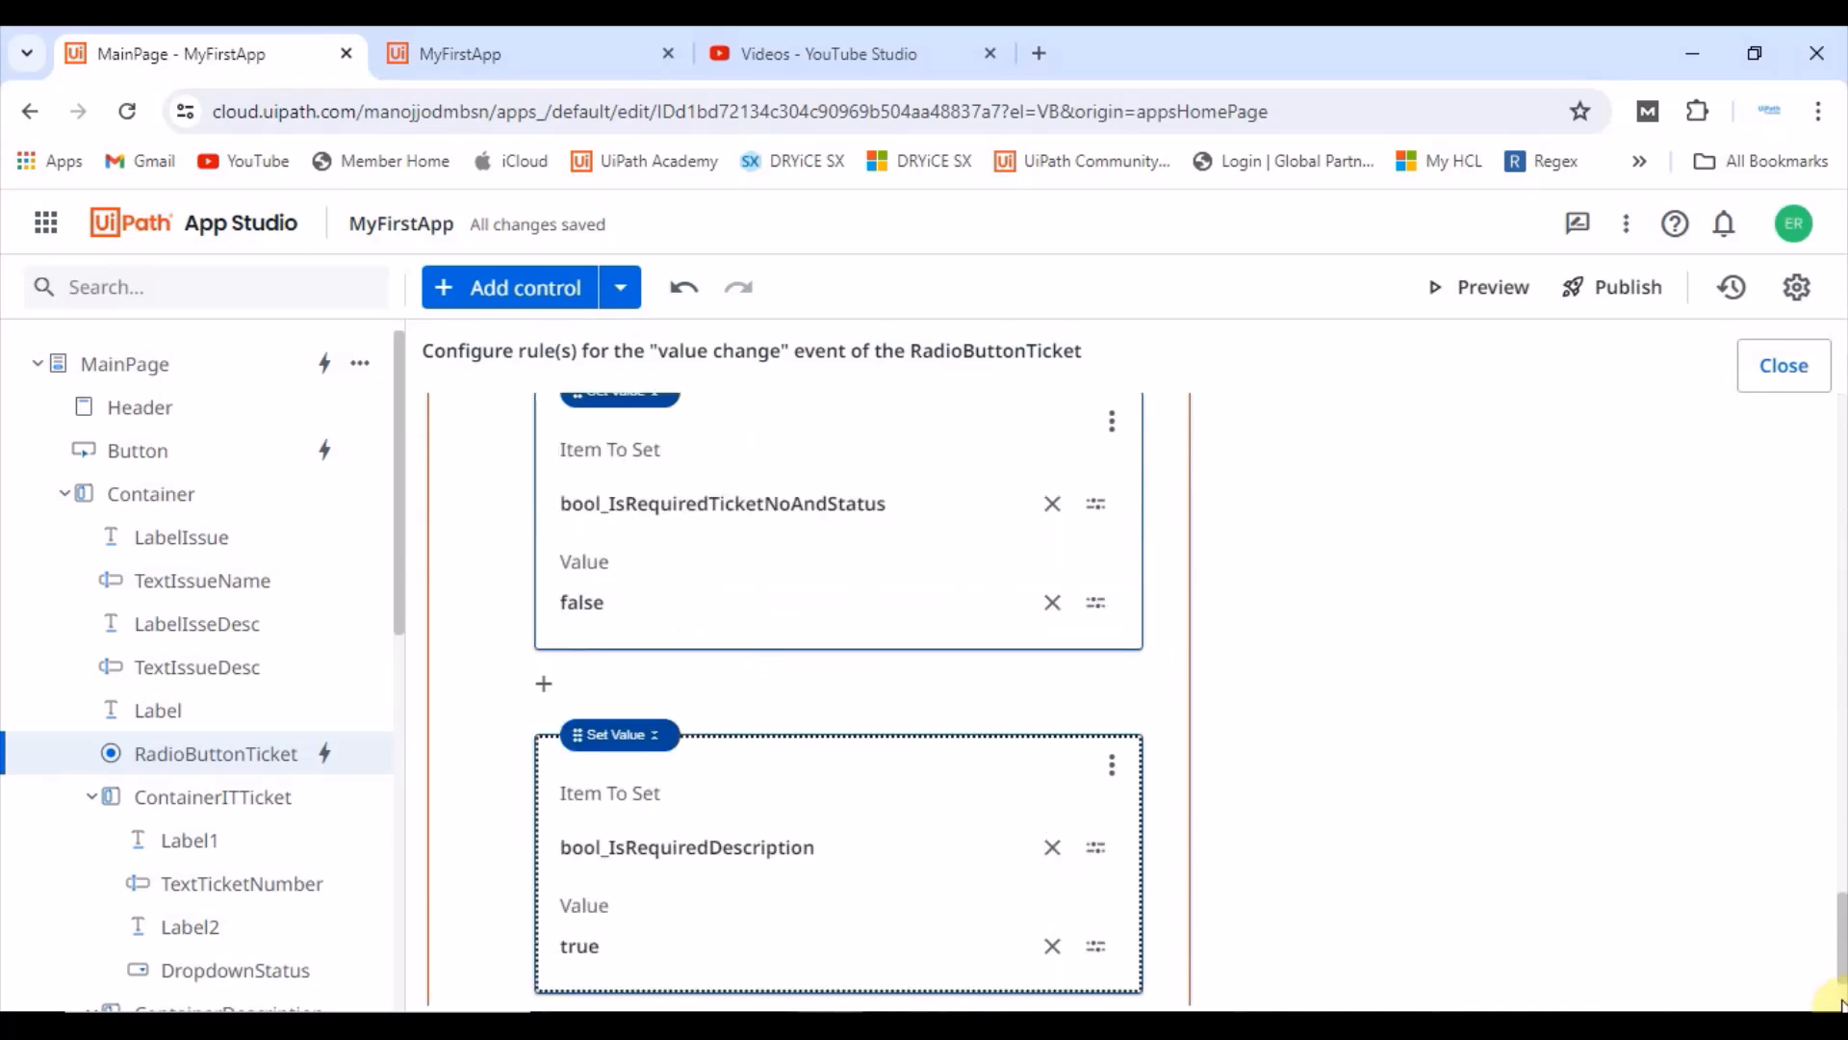
left_click_drag(1833, 939, 1834, 664)
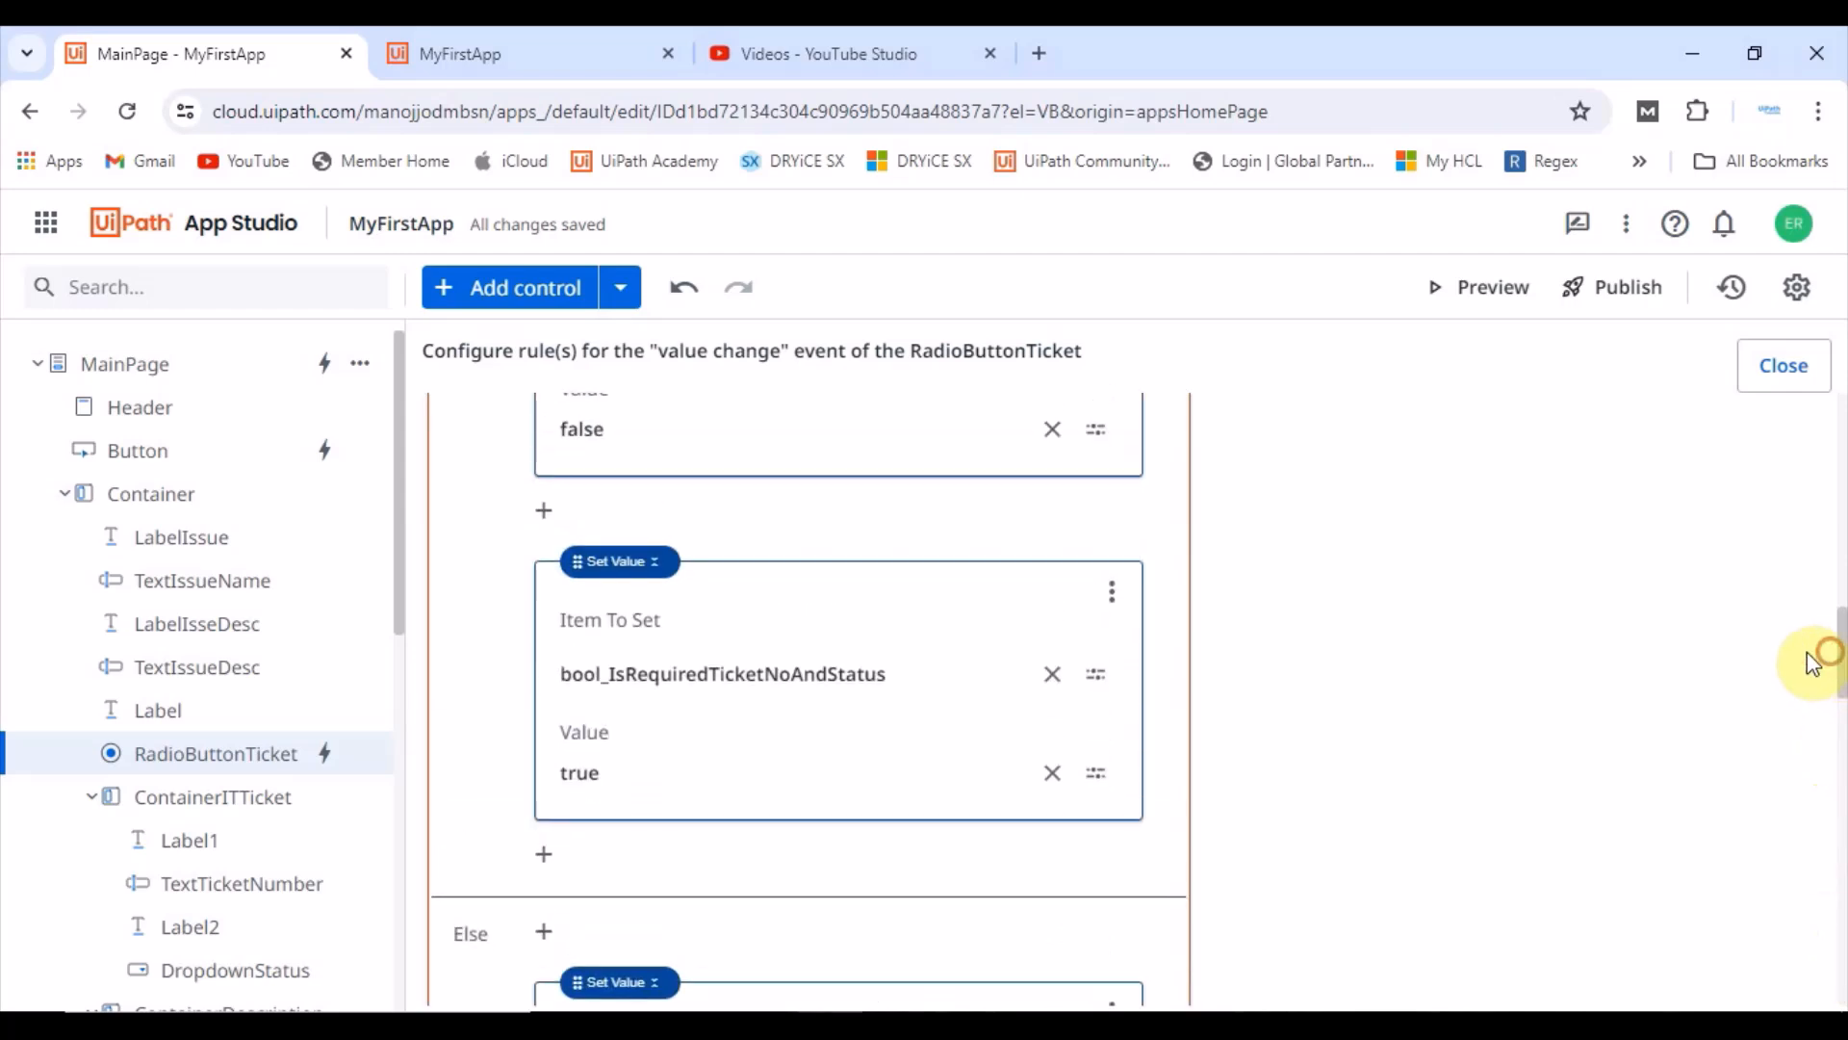
left_click(115, 369)
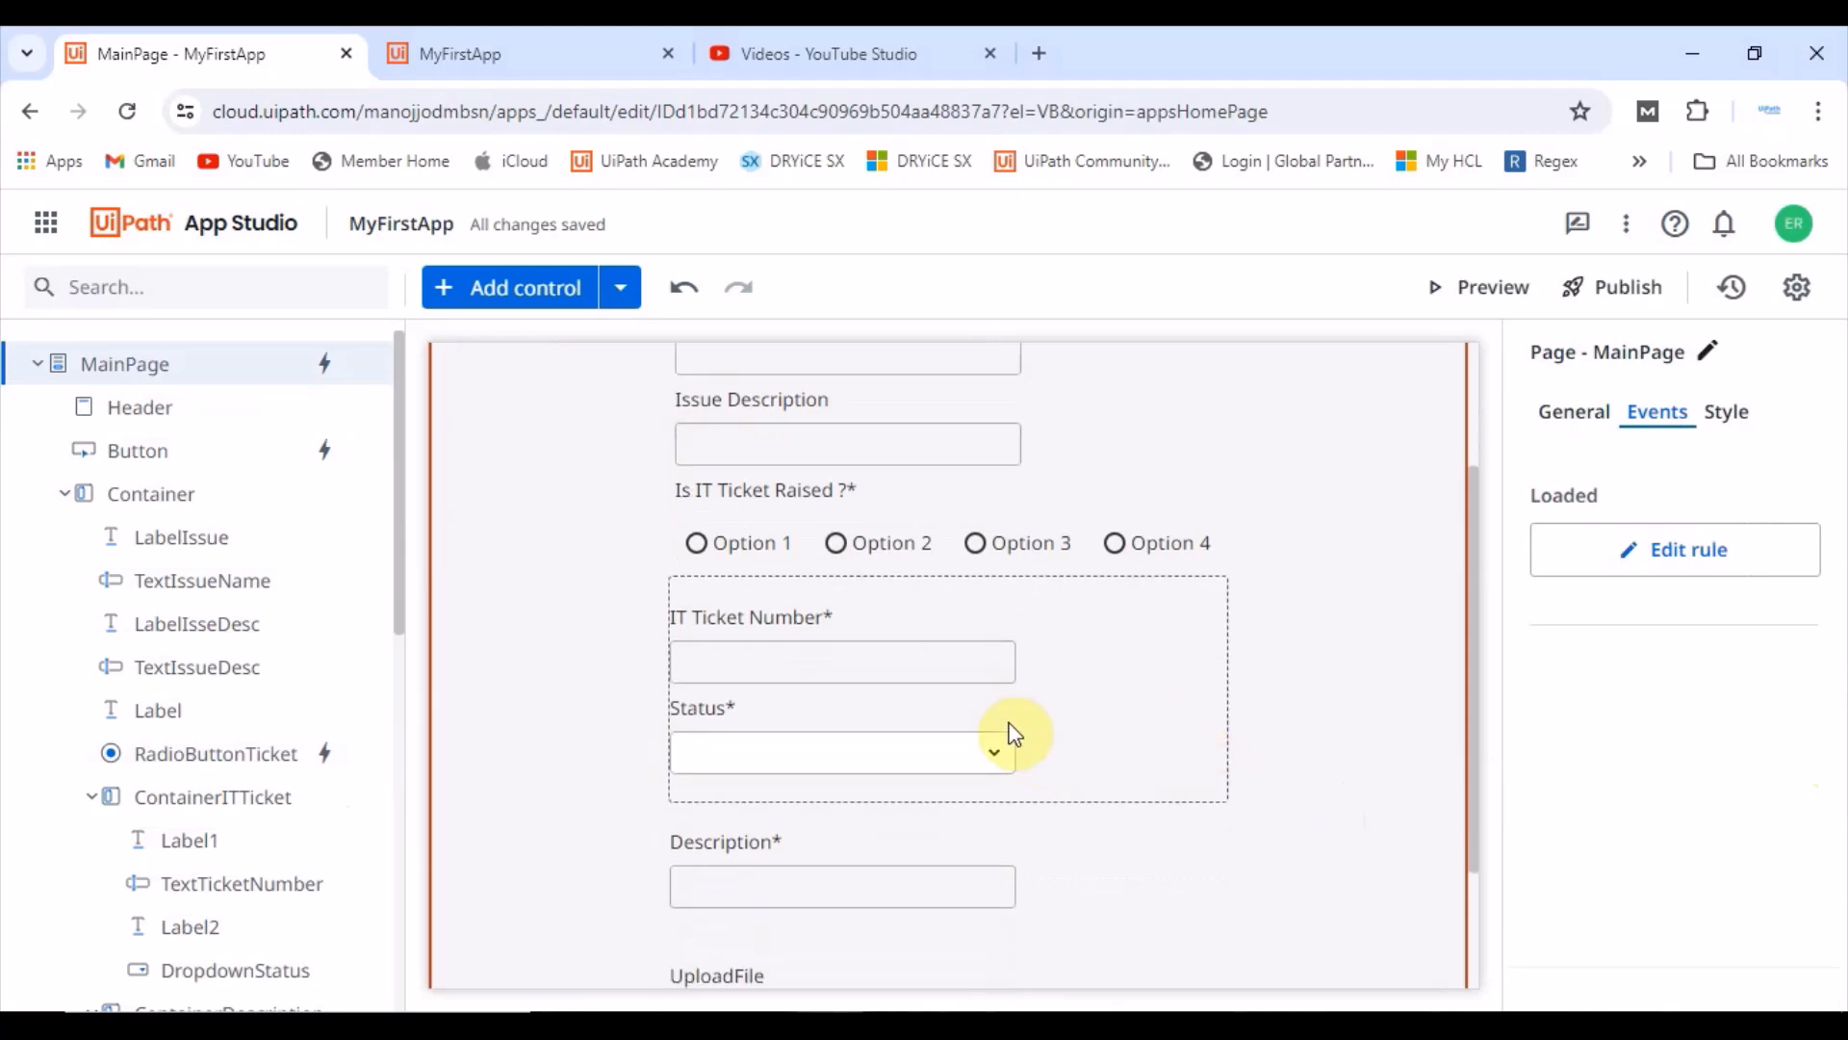
Step: Inspect the Description textbox's general properties, including its Required binding and custom error message
left_click(826, 881)
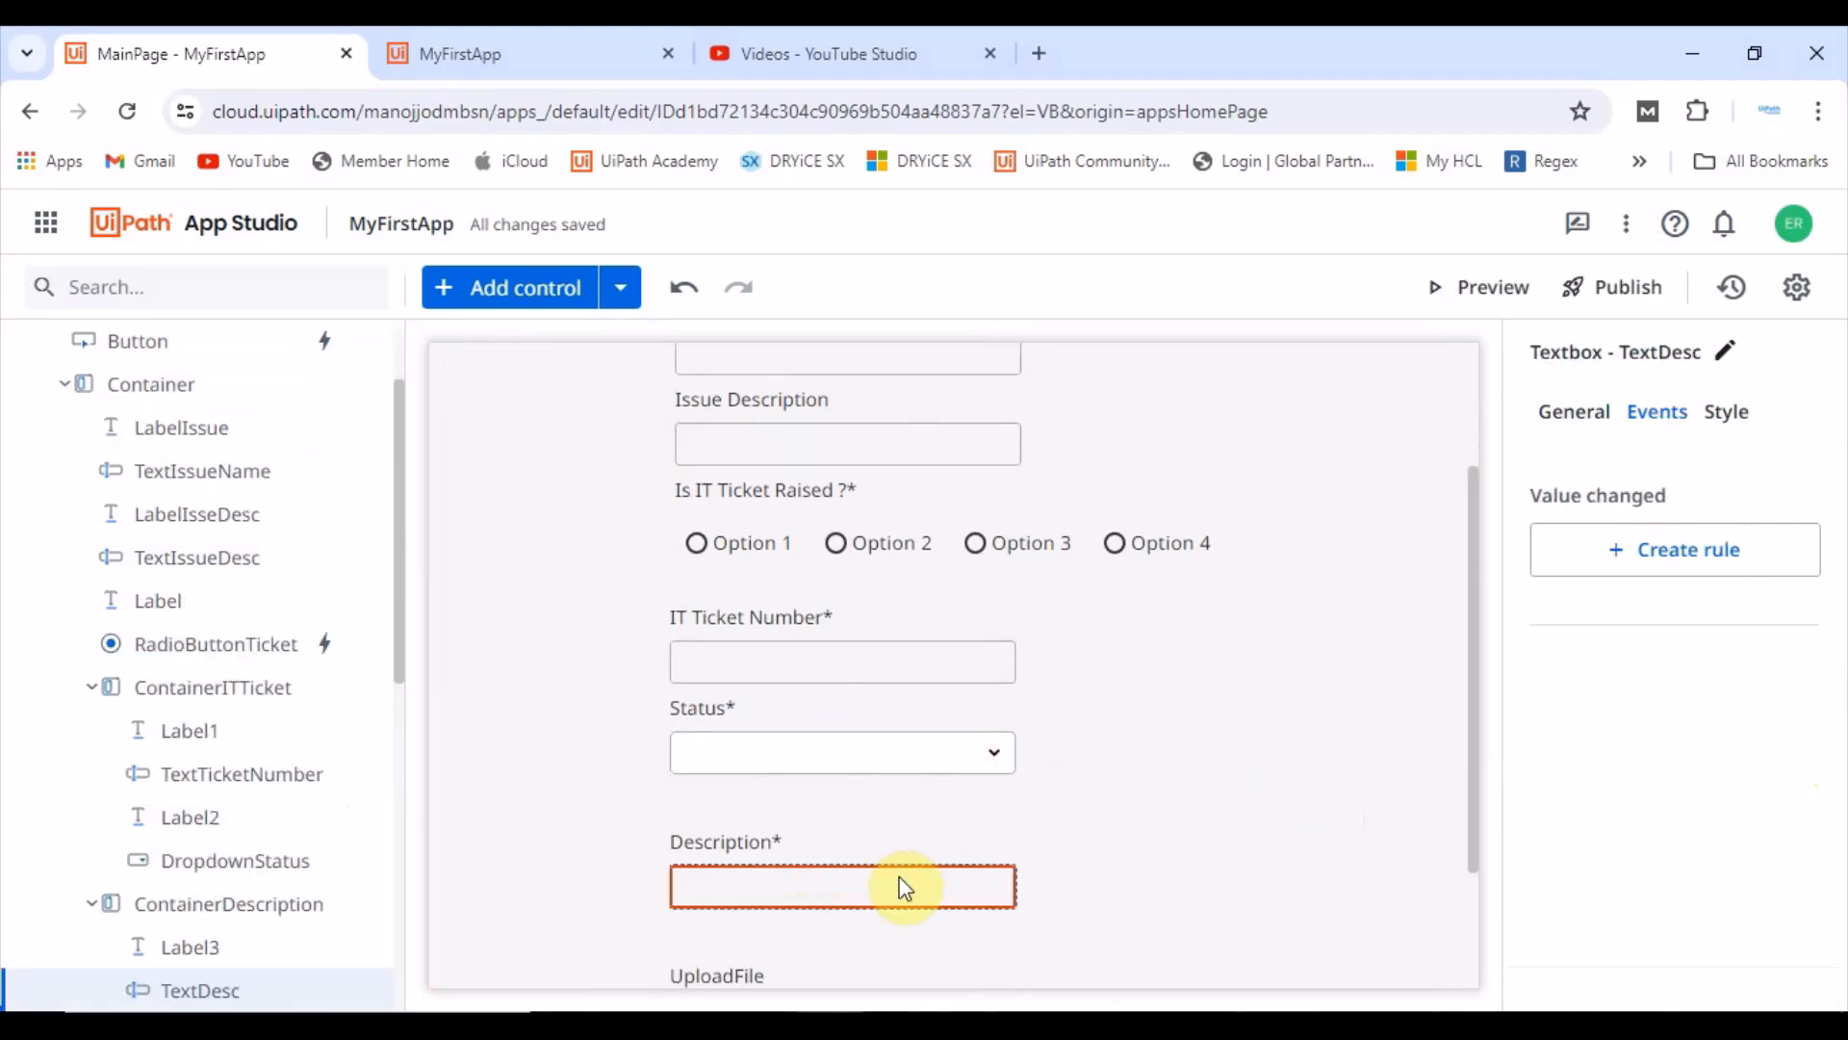
left_click(1607, 420)
scroll(1752, 732, "down", 1)
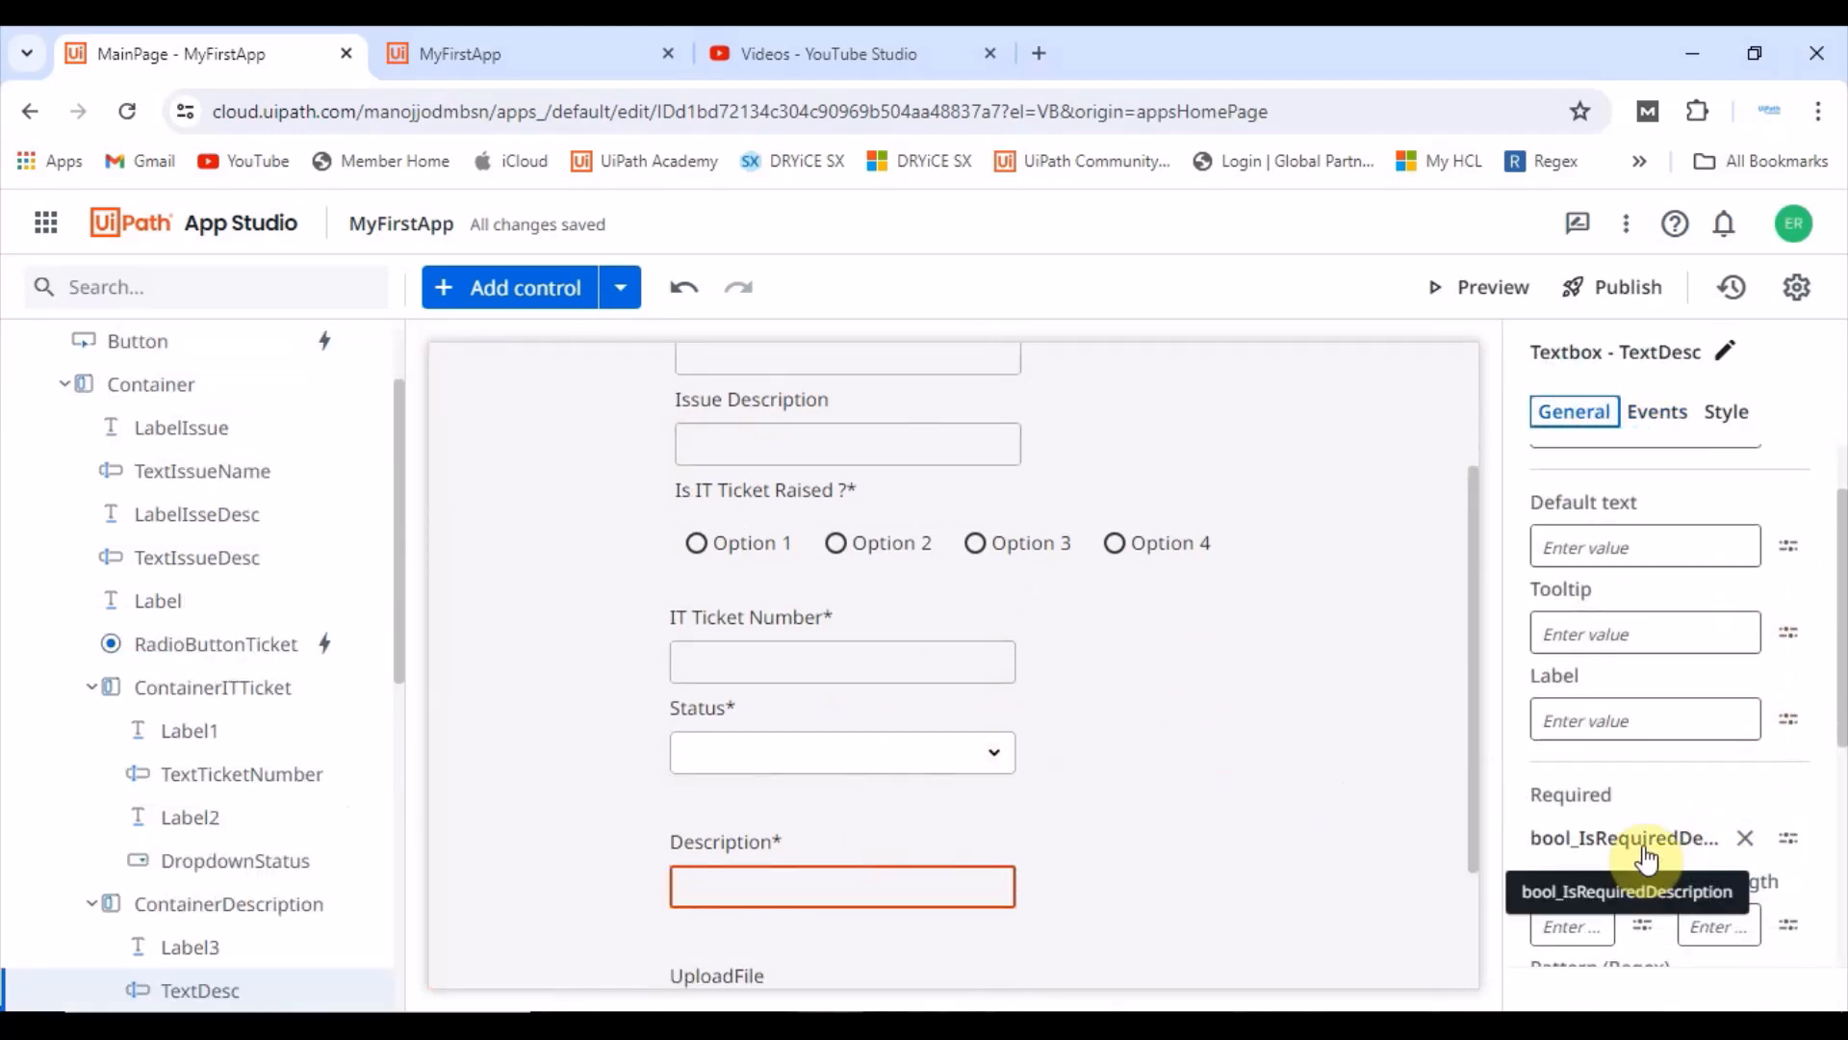
scroll(1648, 857, "down", 5)
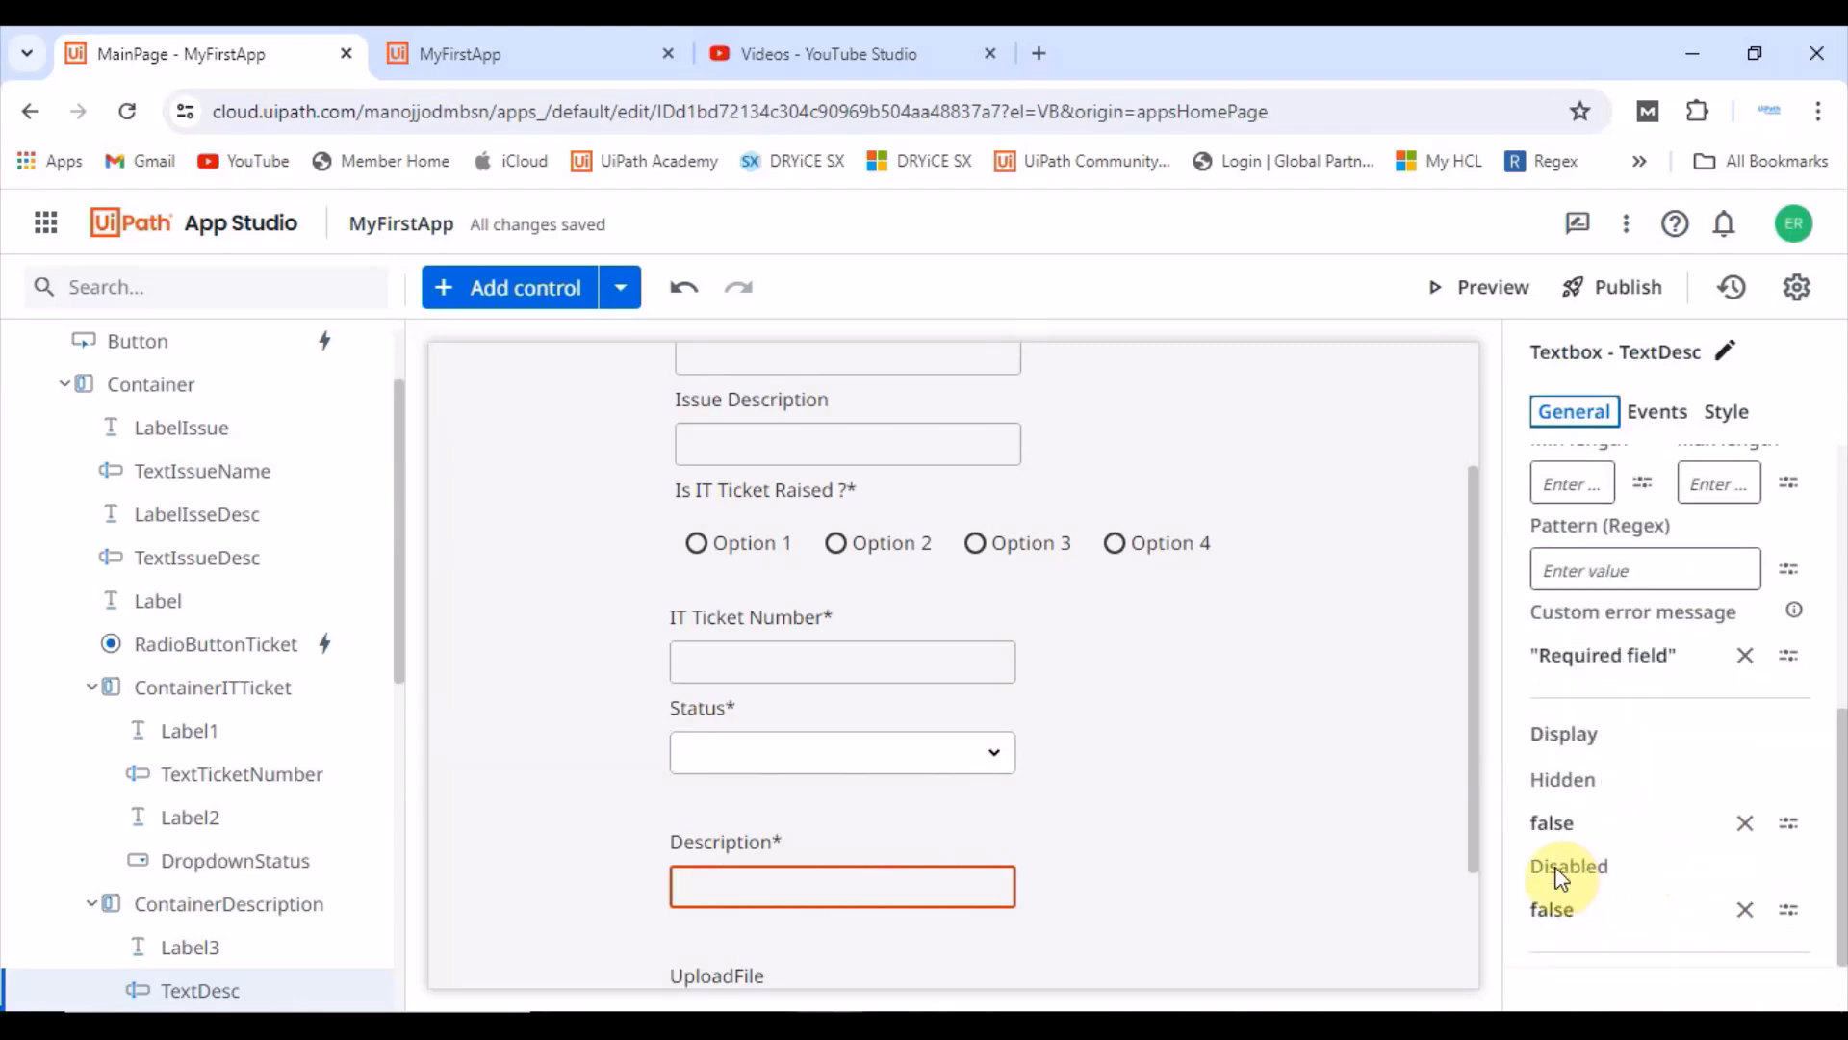
scroll(1062, 886, "down", 2)
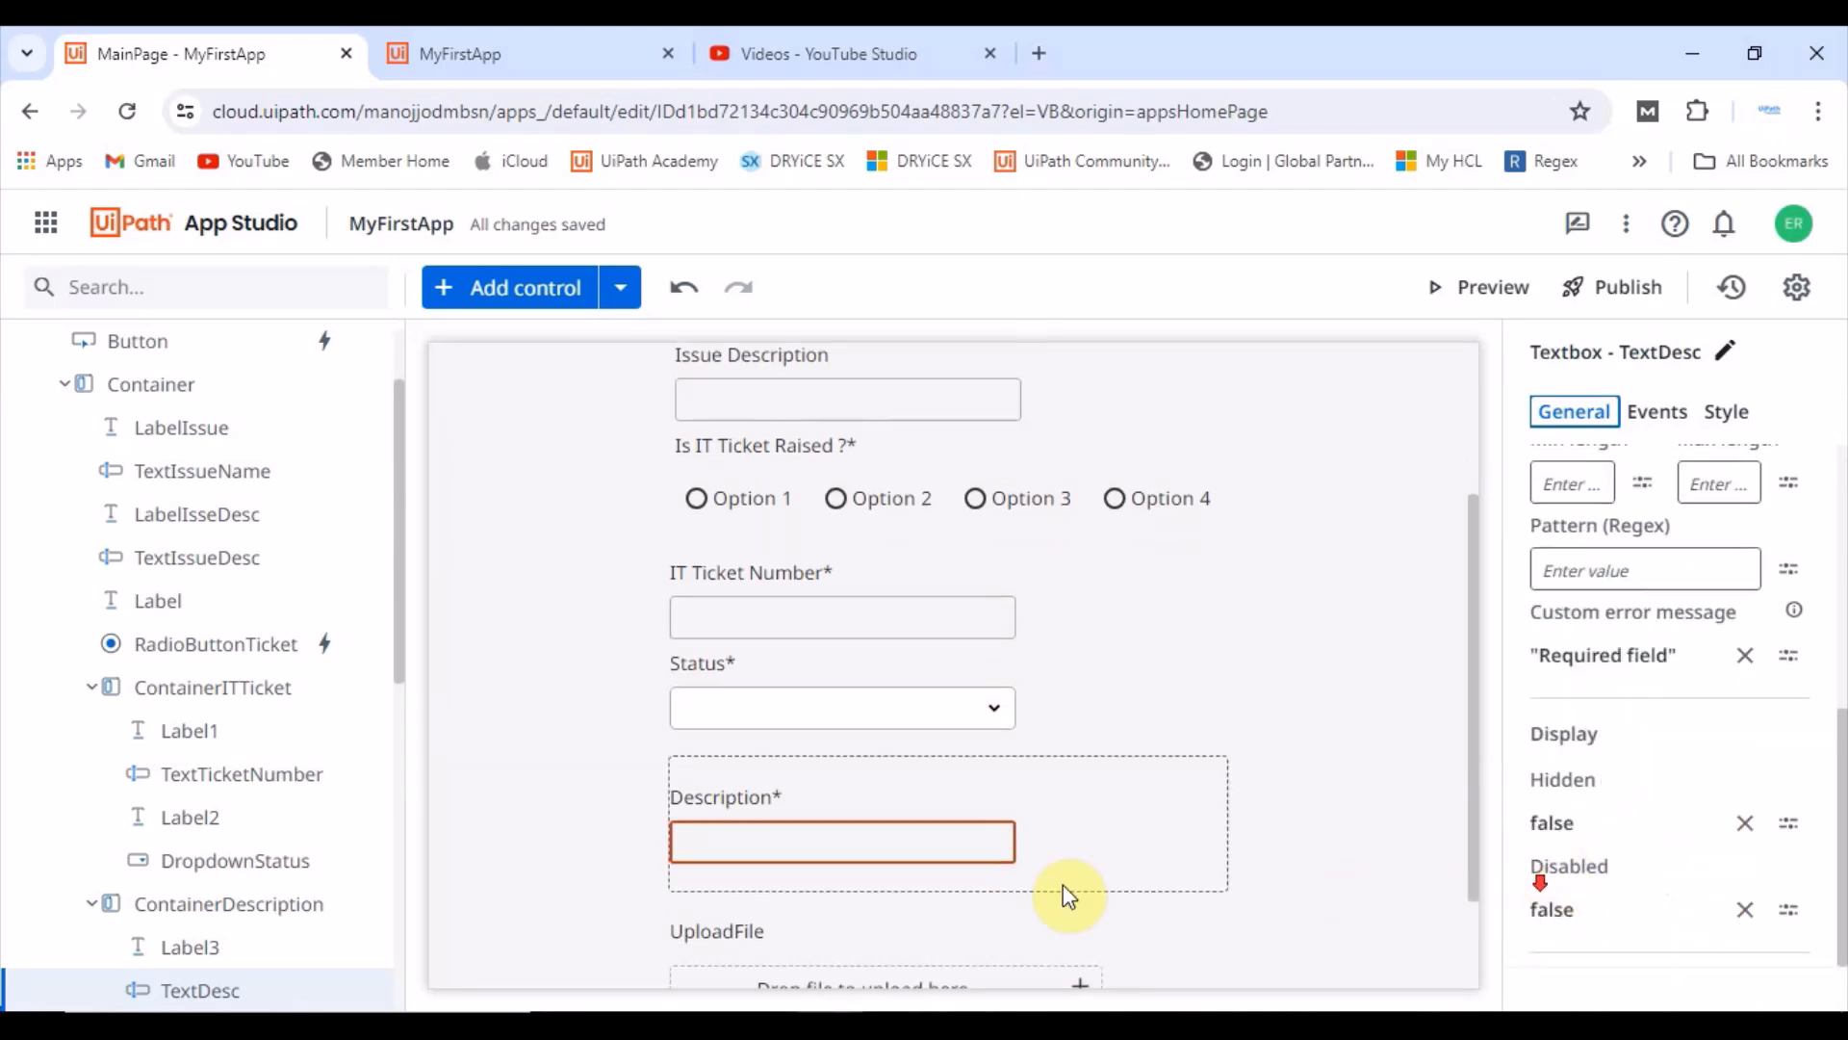
Step: Preview the app, enter rtgrtgdgfg as the Issue Name, and submit with the ticket question unanswered
left_click(1484, 300)
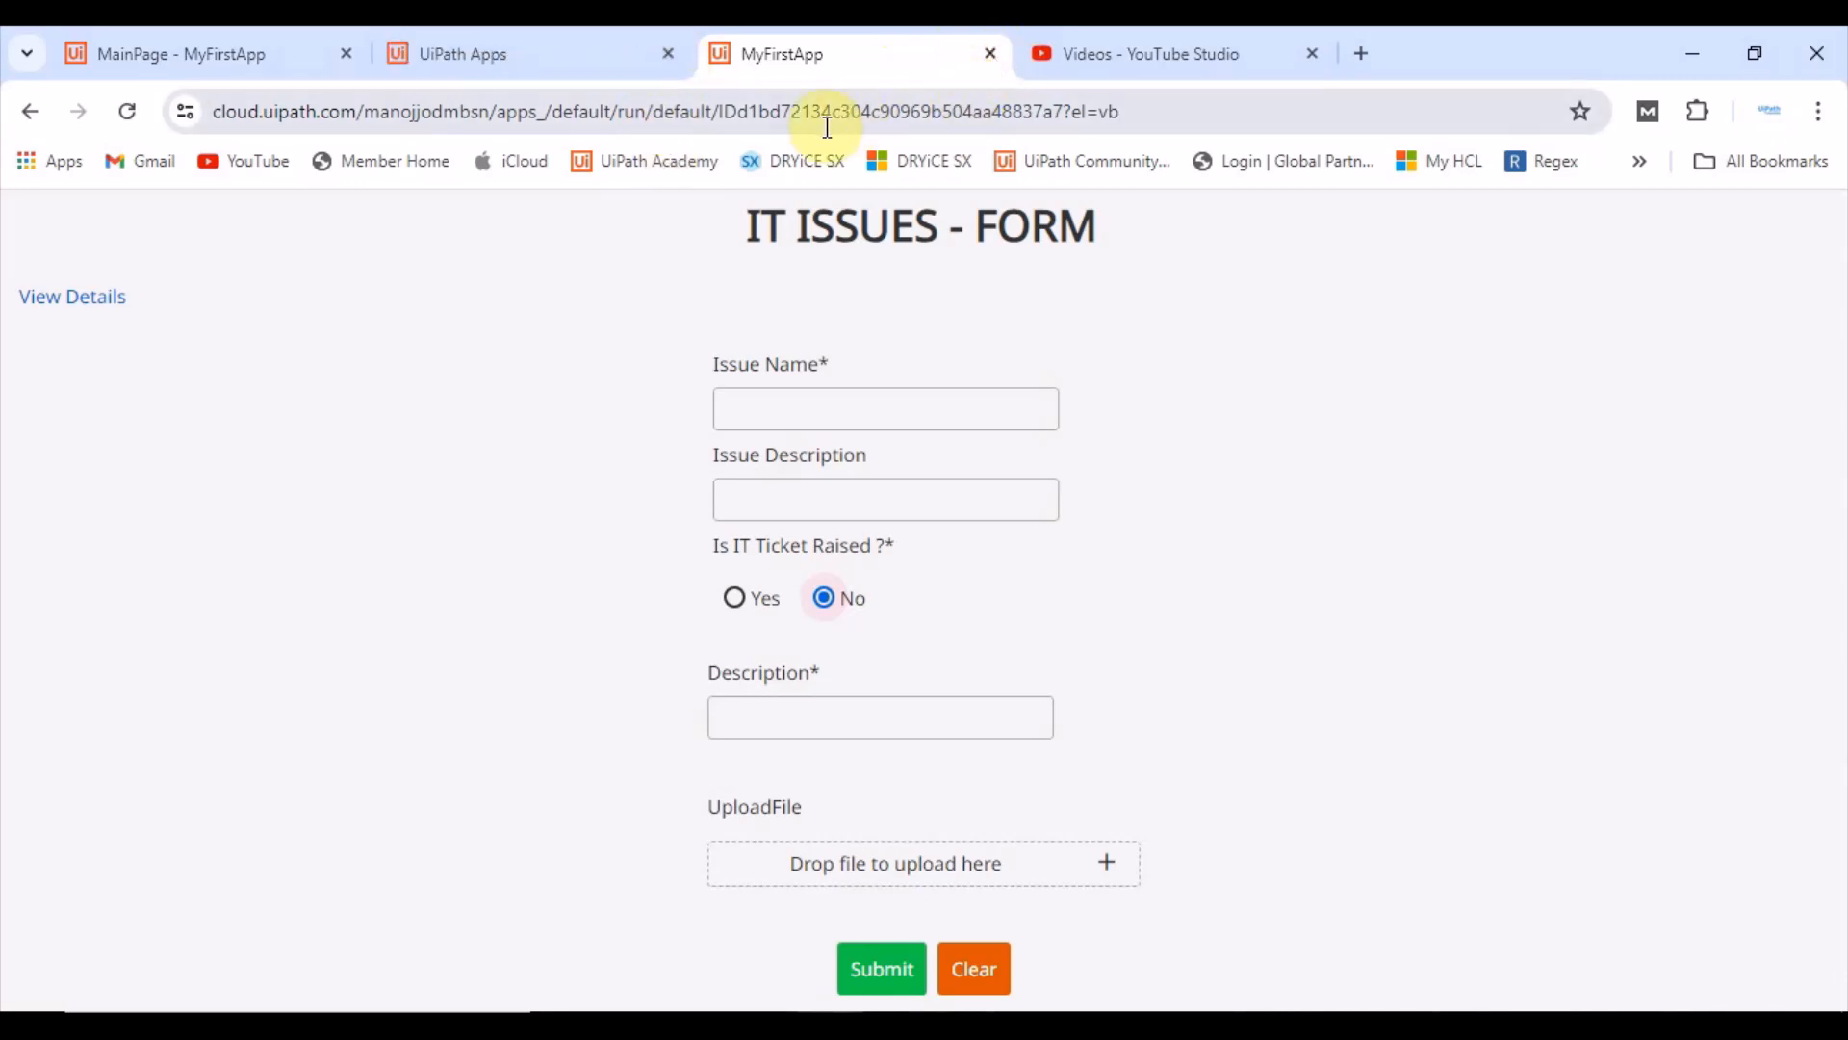
left_click(990, 54)
left_click(540, 50)
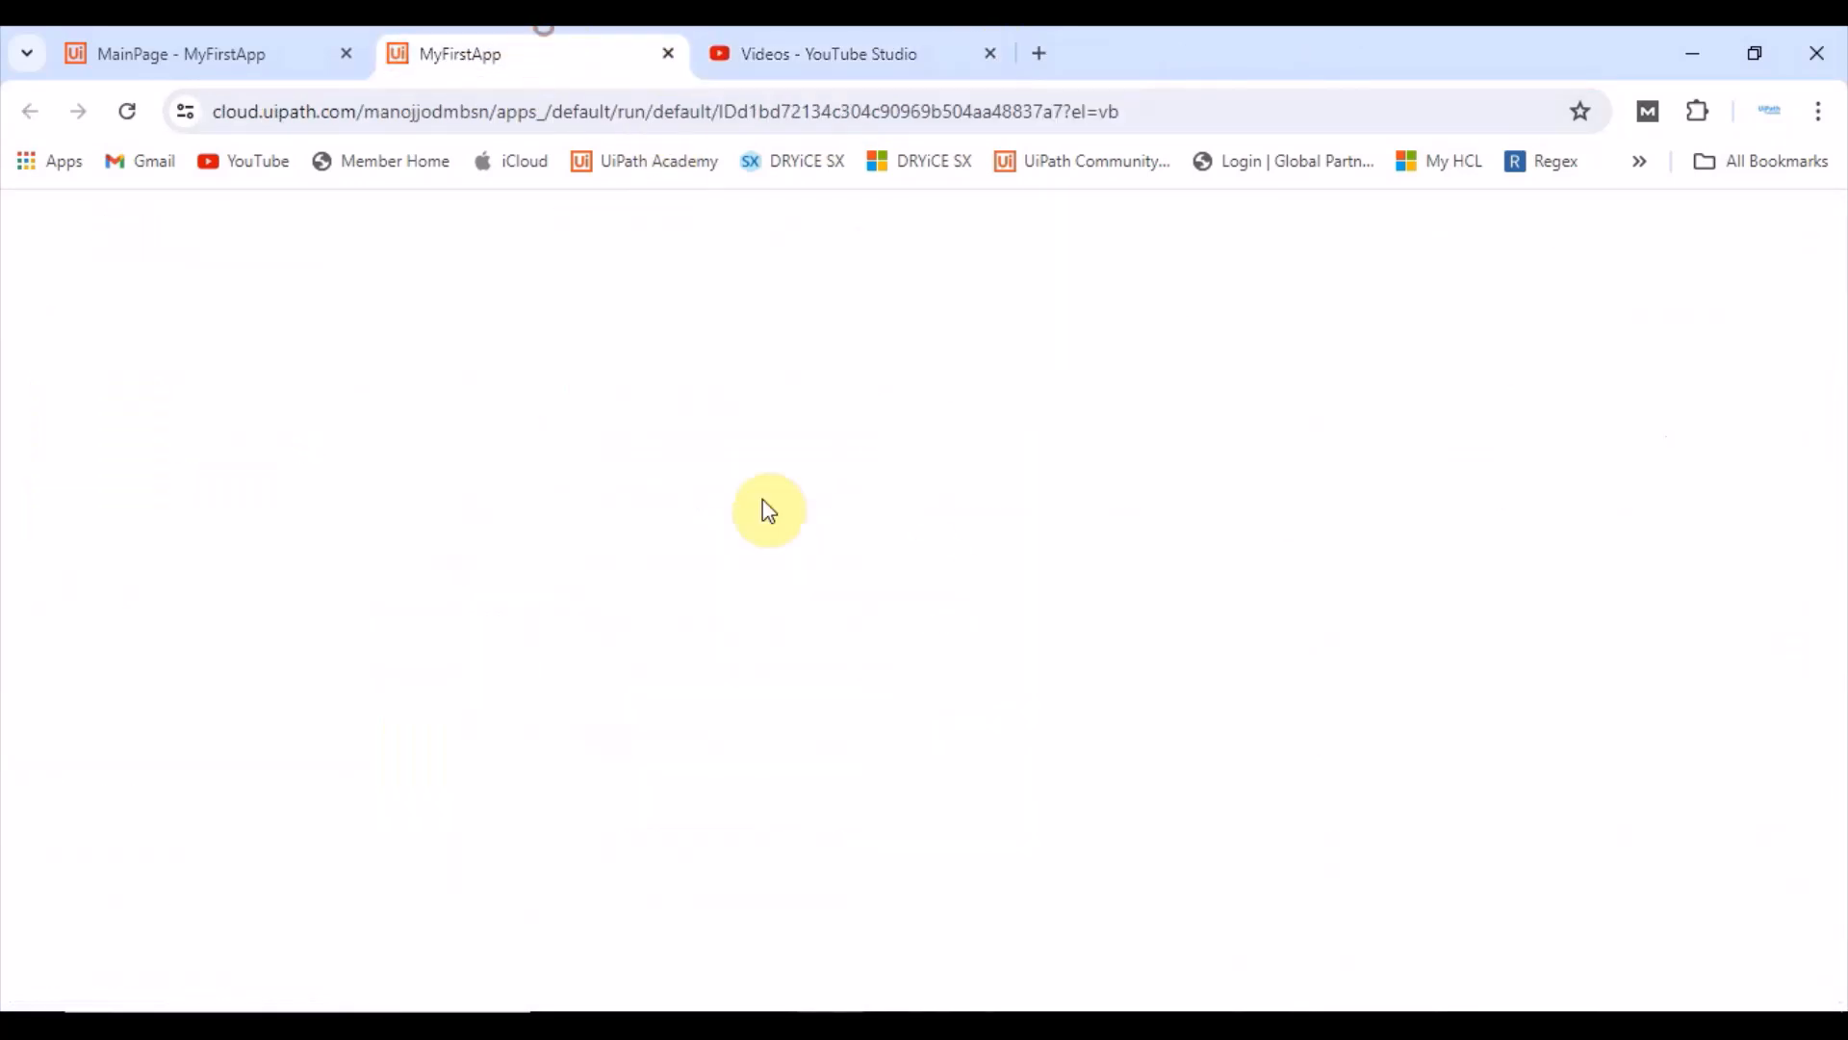
left_click(797, 500)
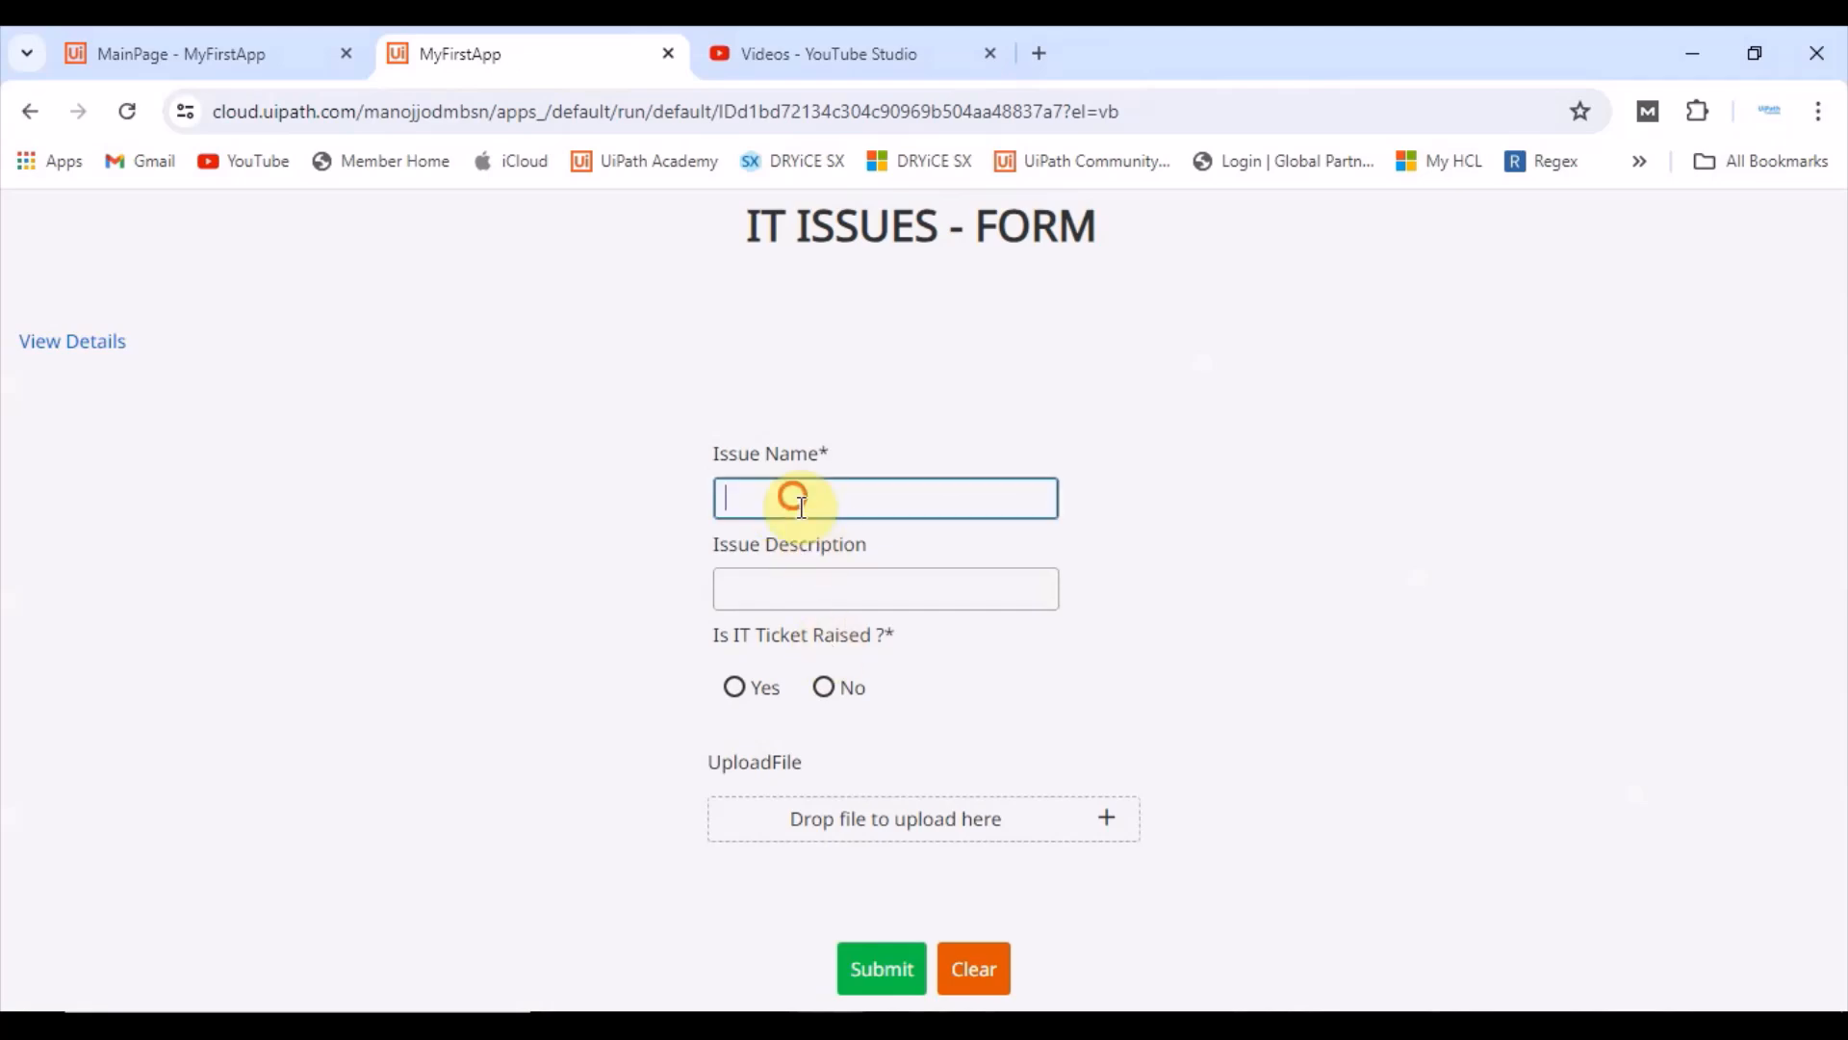
left_click(888, 971)
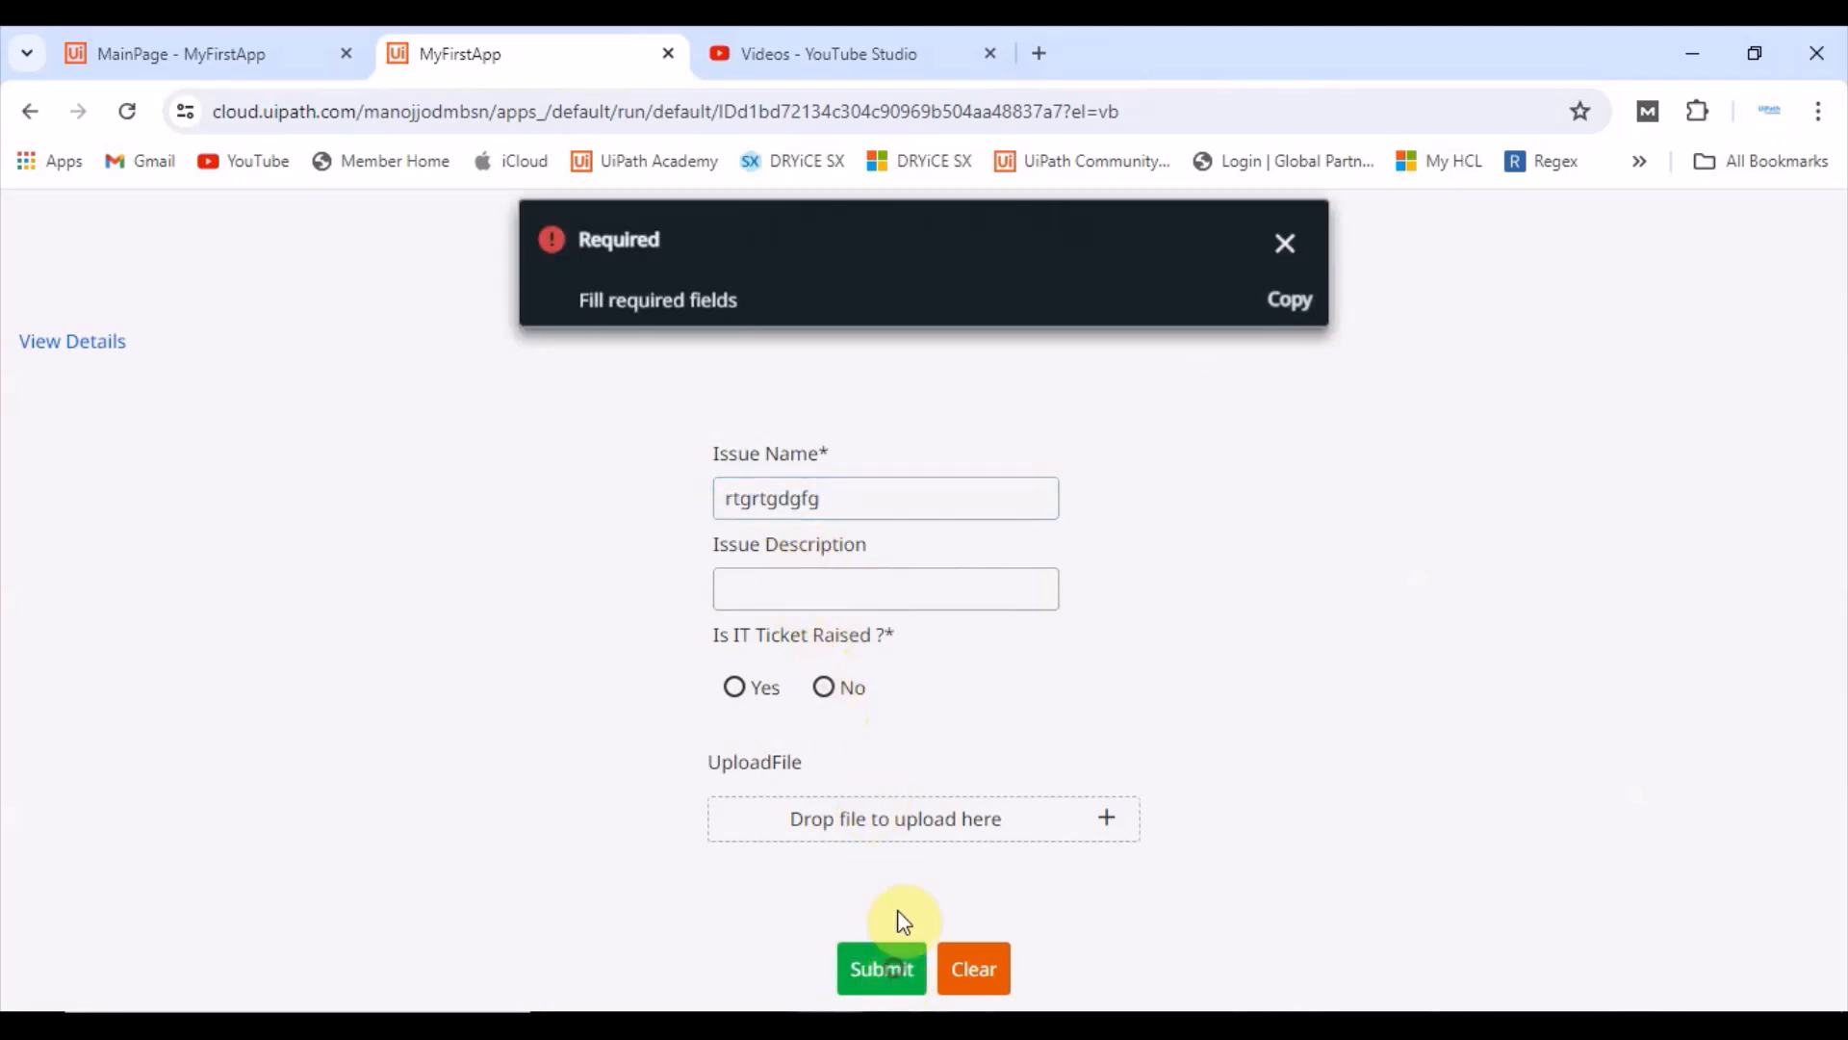
left_click(1285, 242)
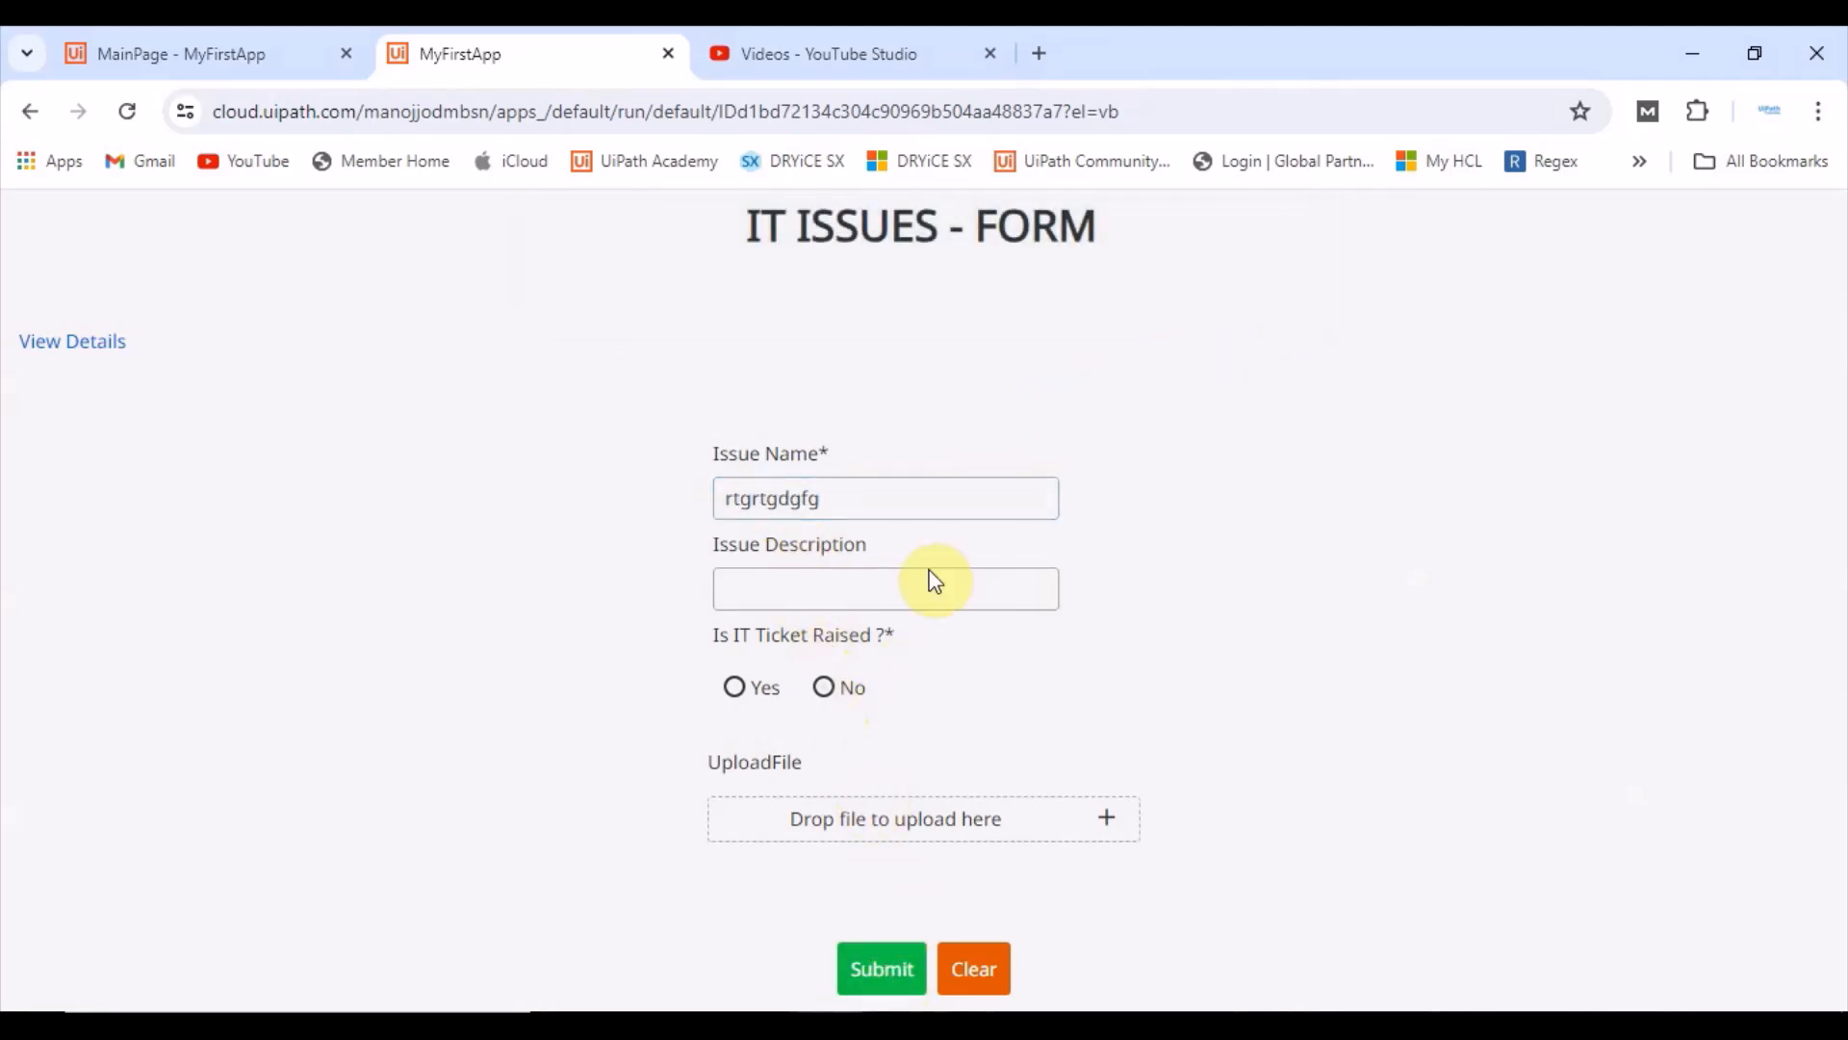
Step: Choose No for Is IT Ticket Raised and submit the form, dismissing the notification
left_click(816, 690)
left_click(886, 984)
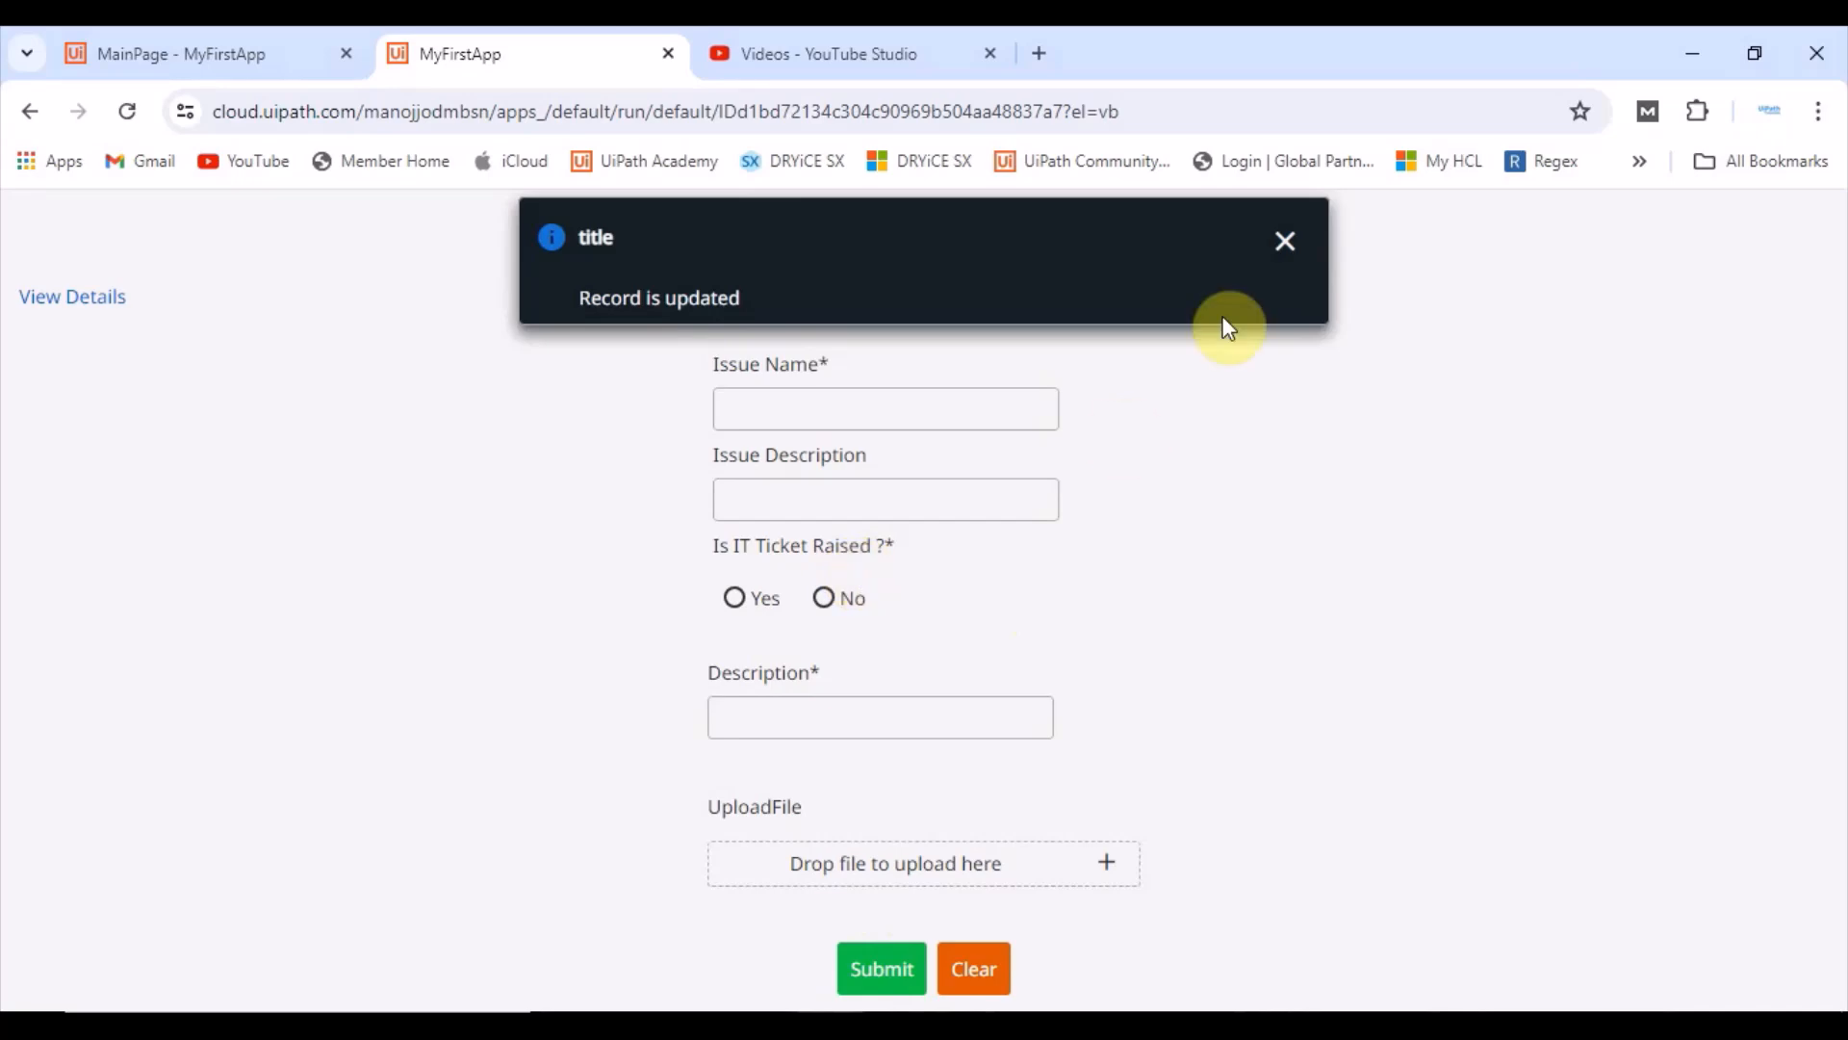
left_click(1285, 242)
Step: Return to the editor and open the Submit button's click event rule
left_click(260, 54)
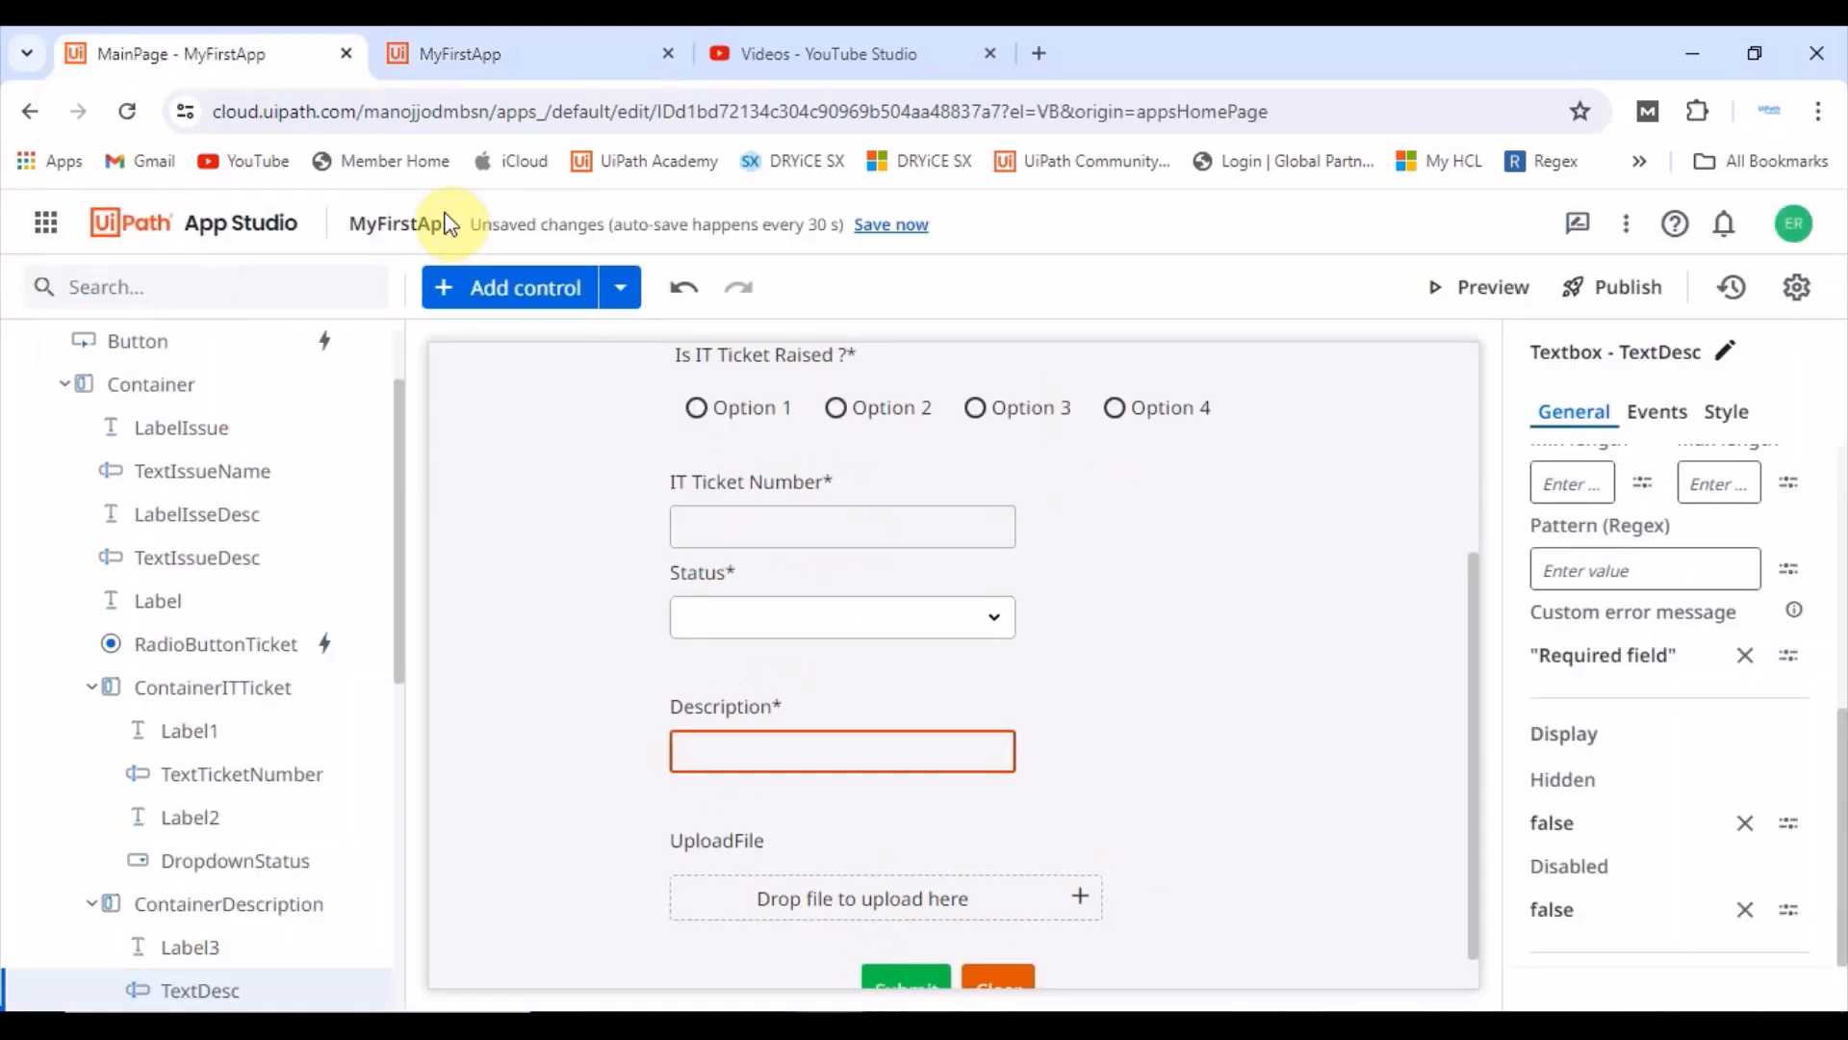
scroll(798, 804, "down", 1)
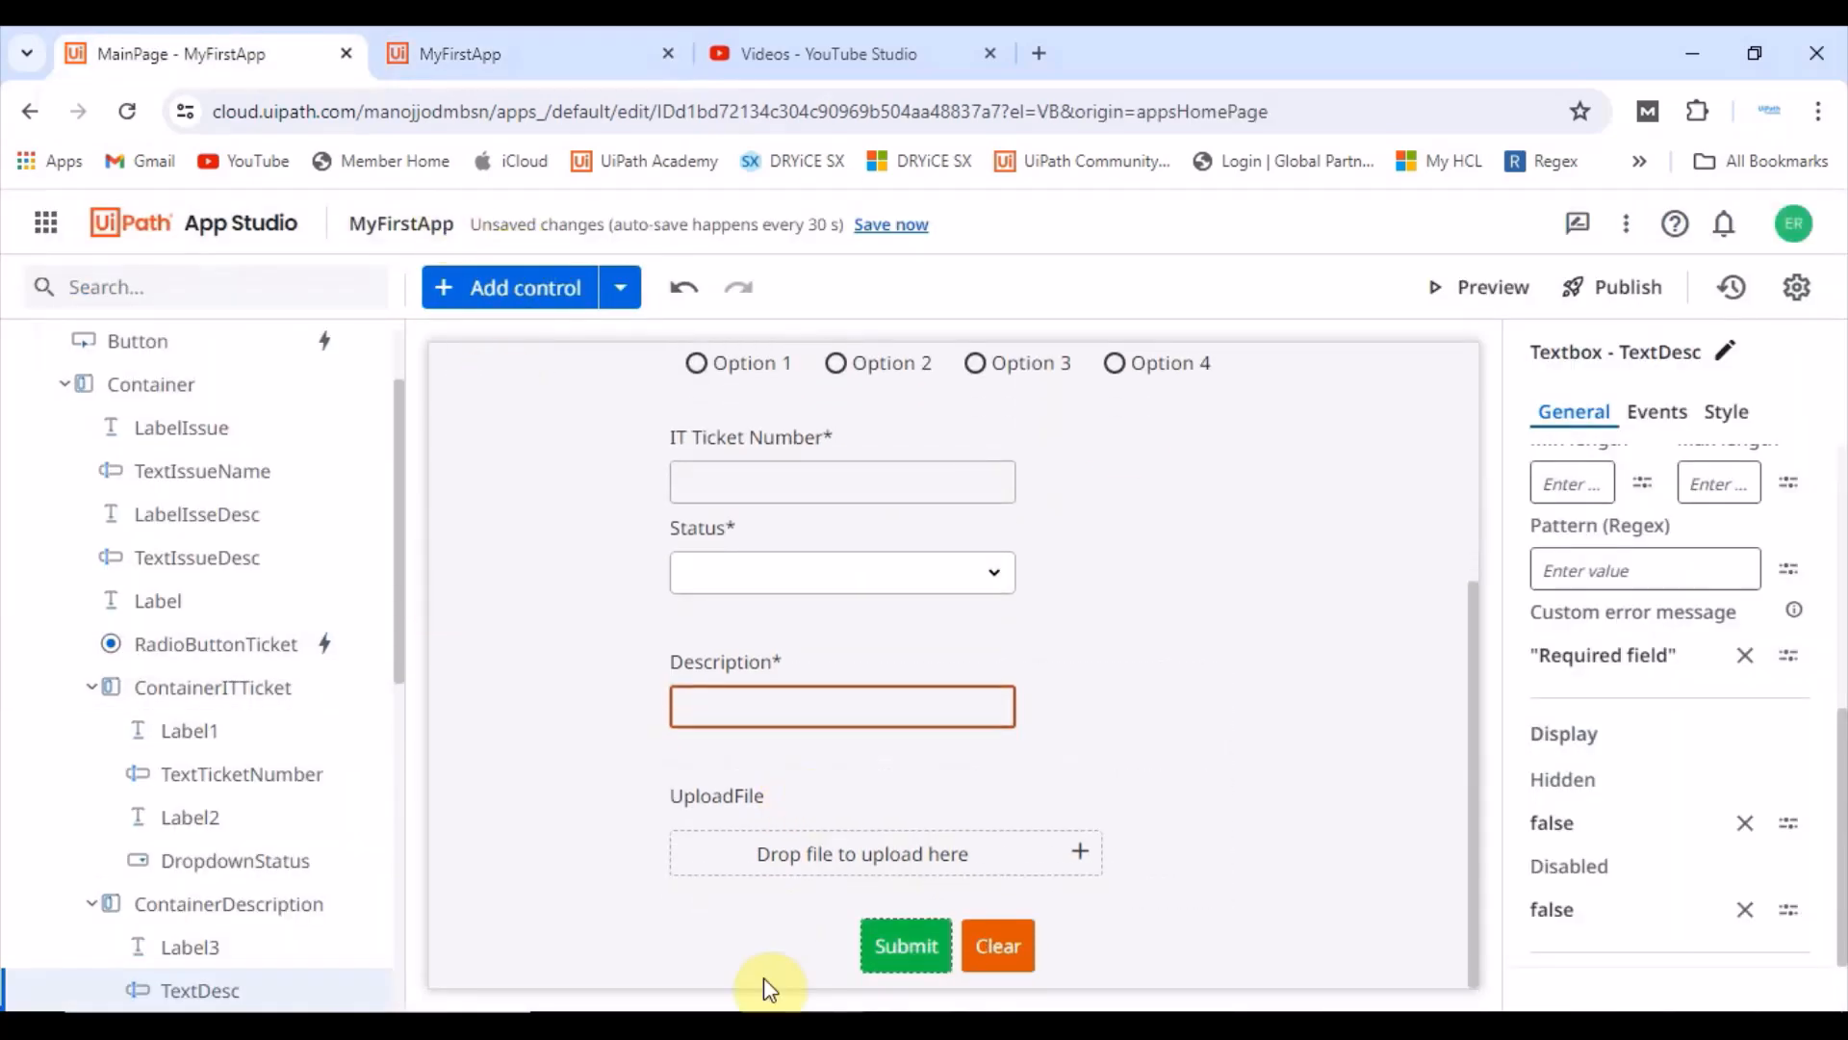
left_click(905, 942)
left_click(1648, 424)
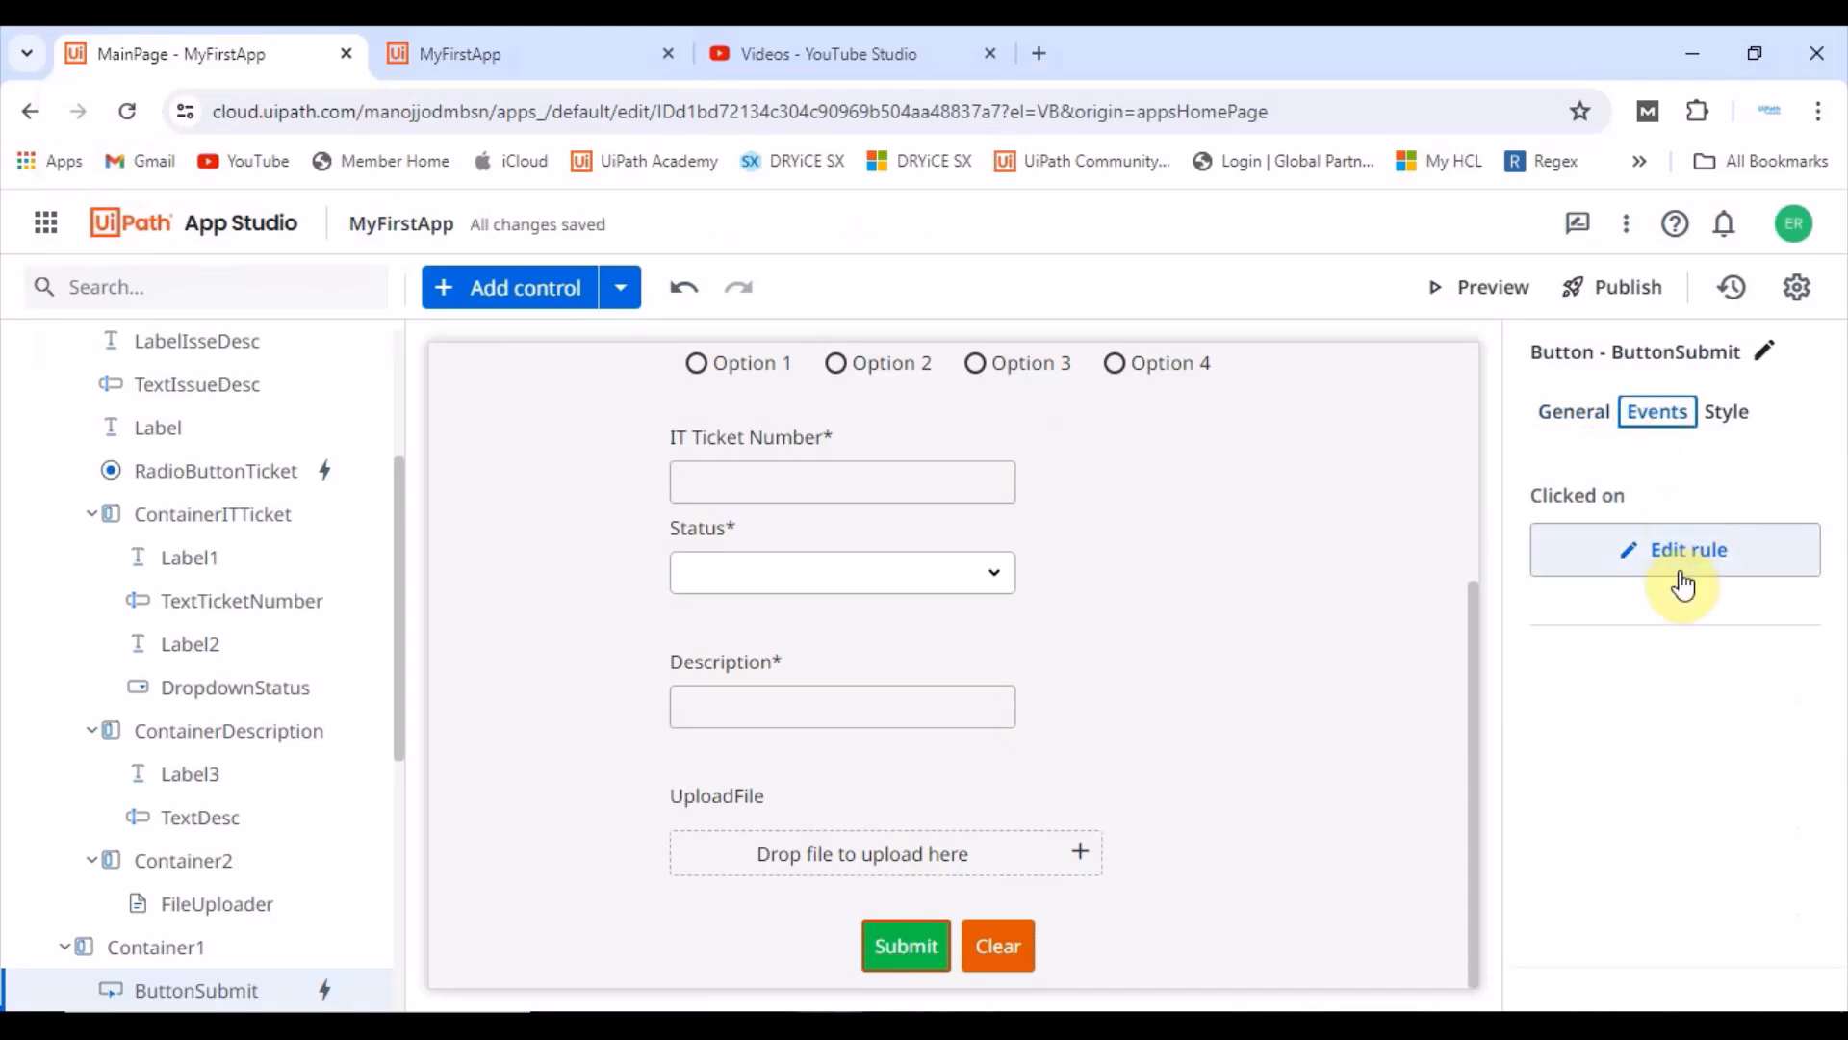
left_click(1665, 547)
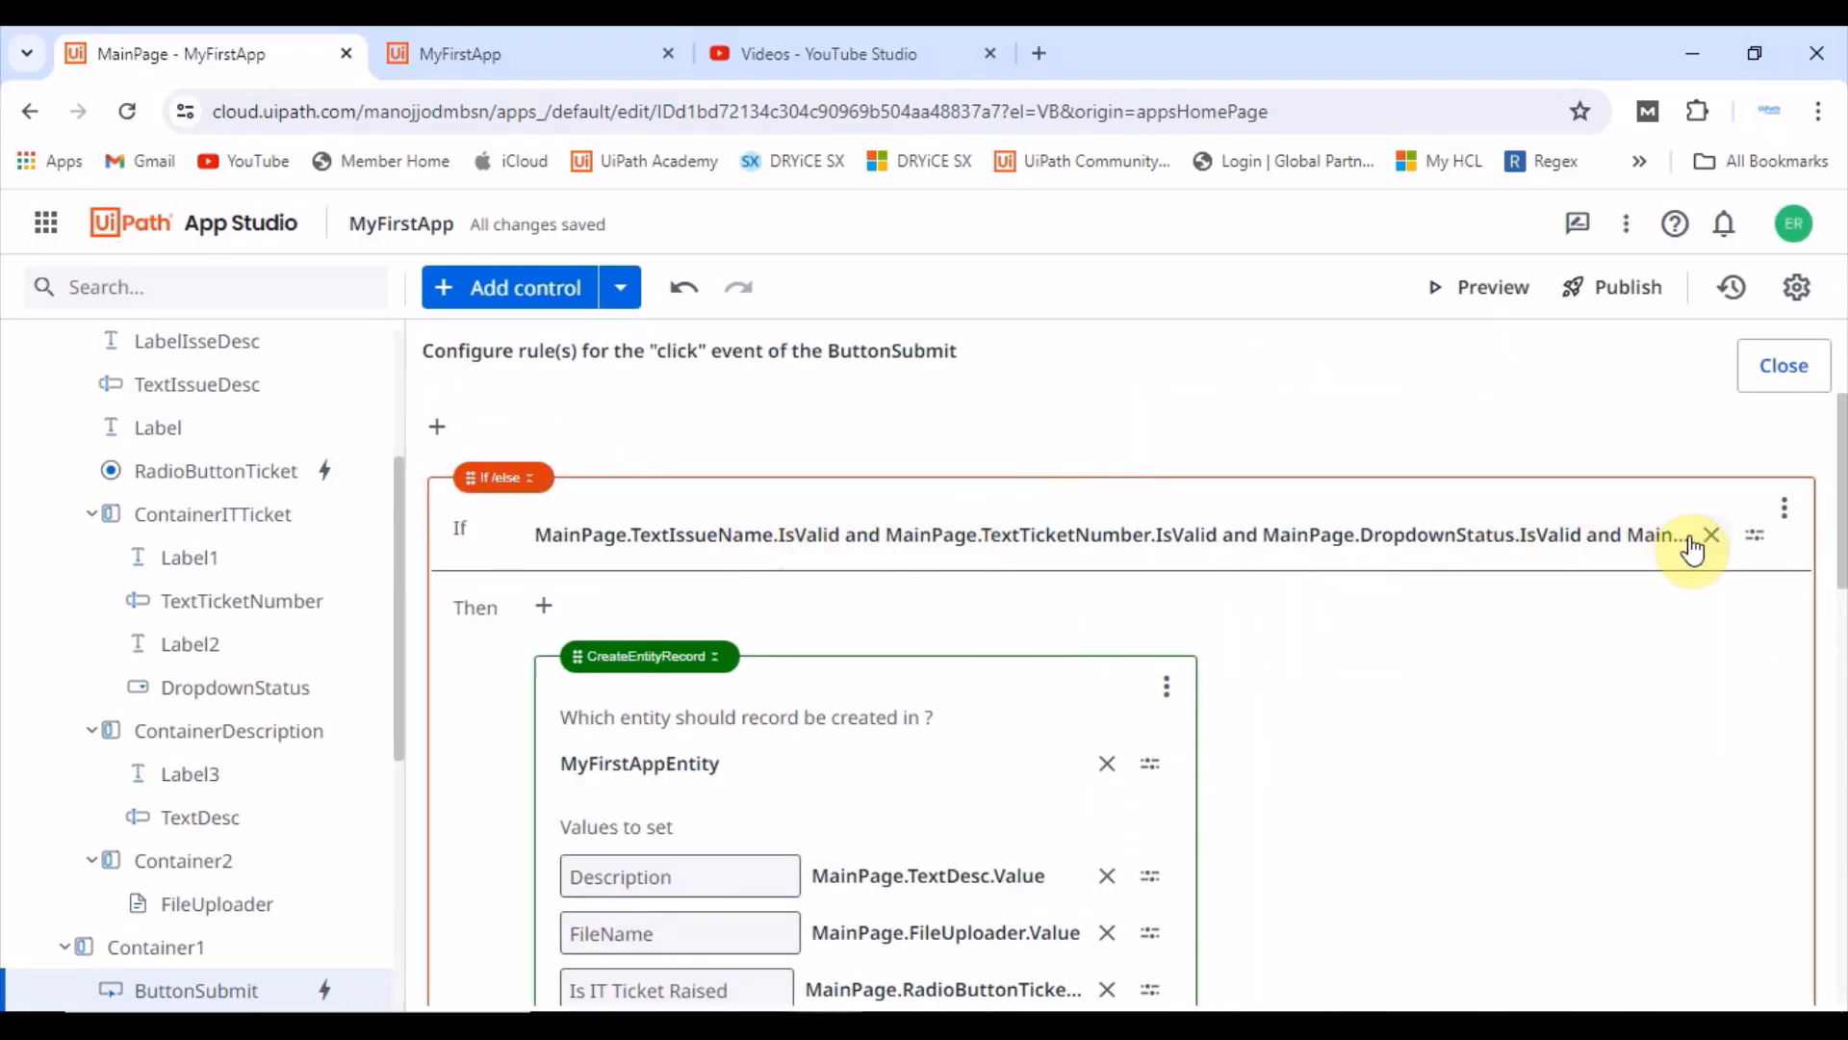
Step: Append "and MainPage.TextDesc.IsValid" to the rule's If condition expression and save it
left_click(1755, 535)
left_click(1540, 584)
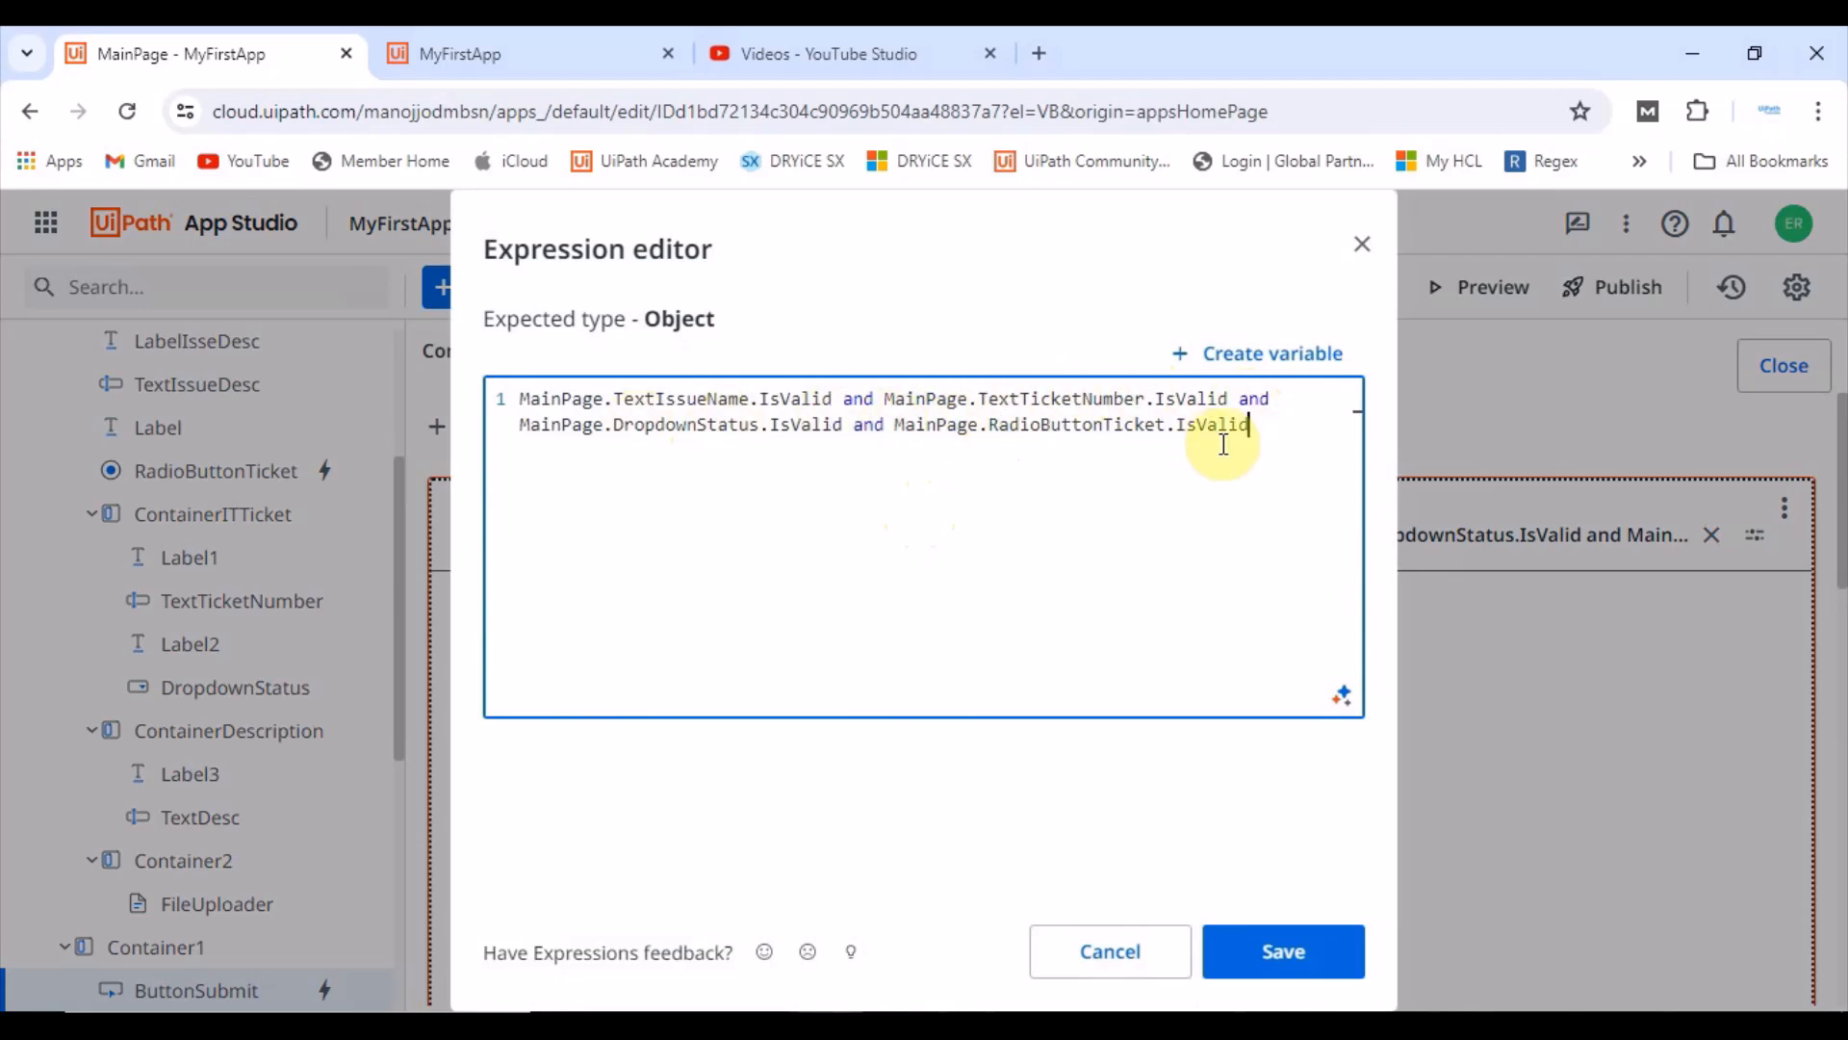
double_click(1251, 424)
left_click_drag(1256, 424, 837, 429)
key("ctrl+c")
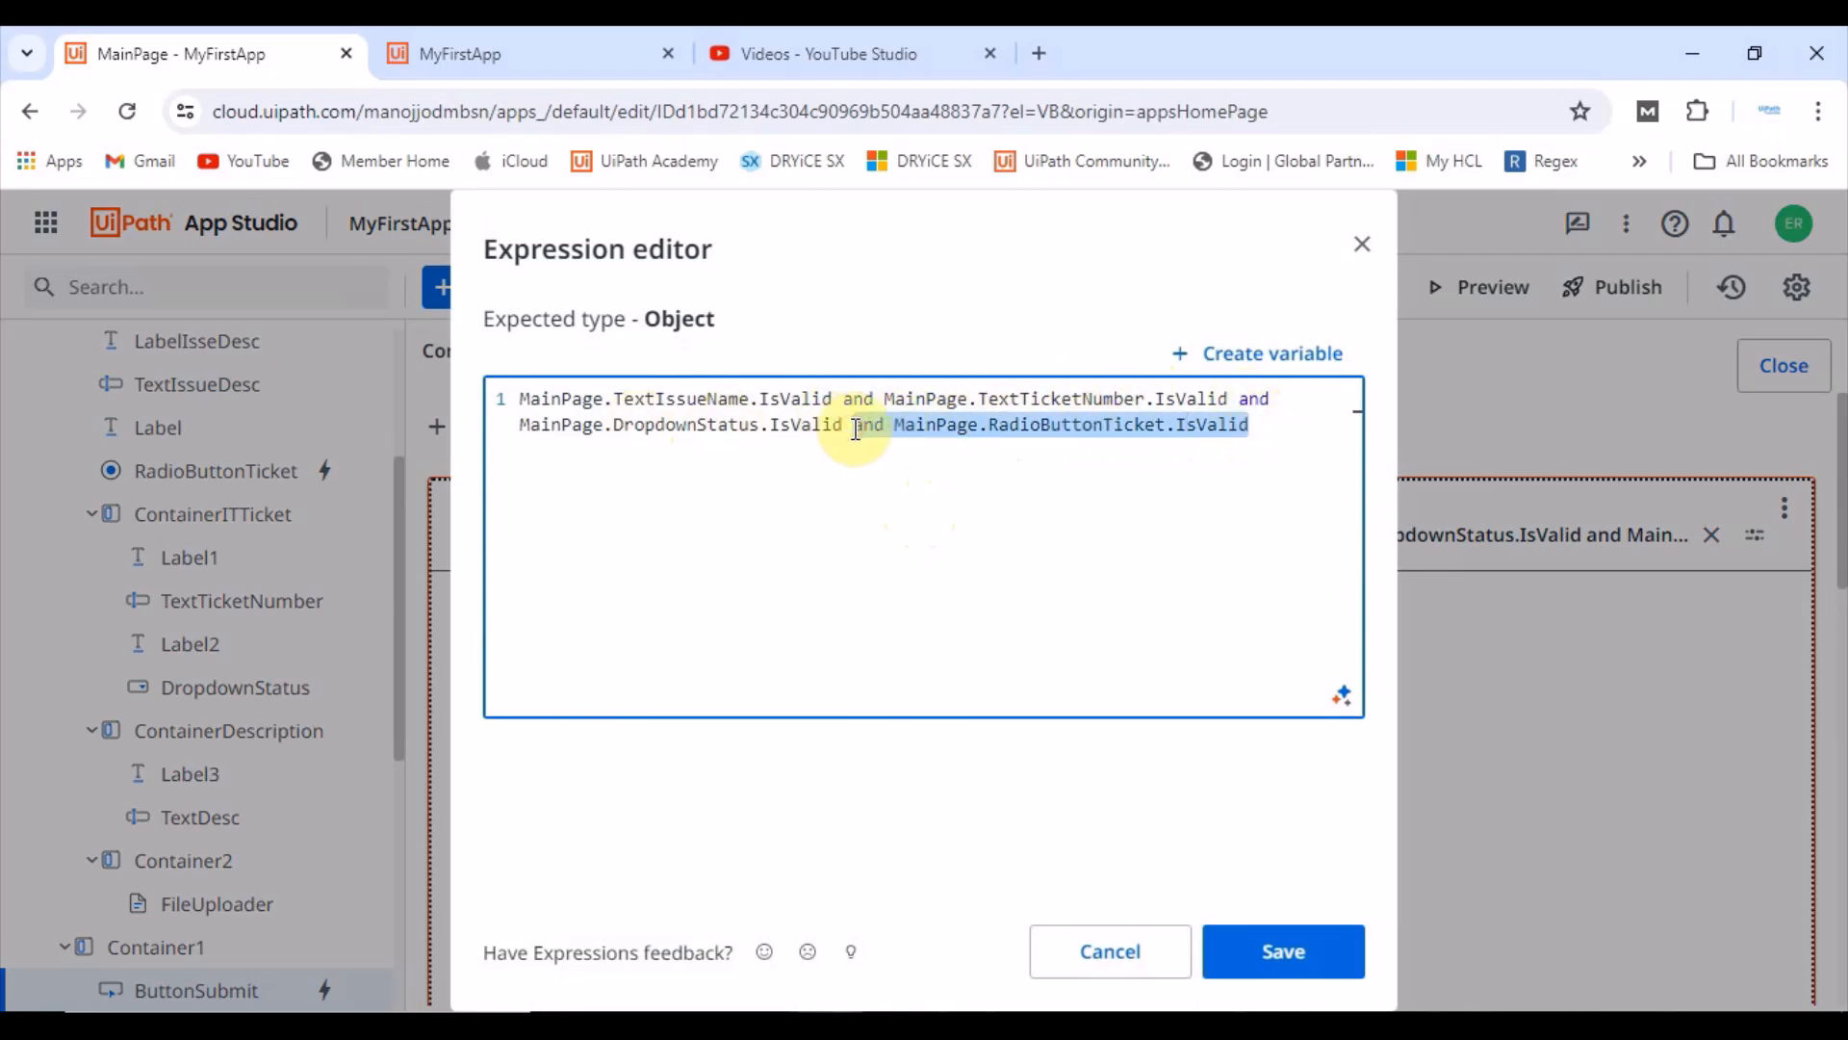
key("Right")
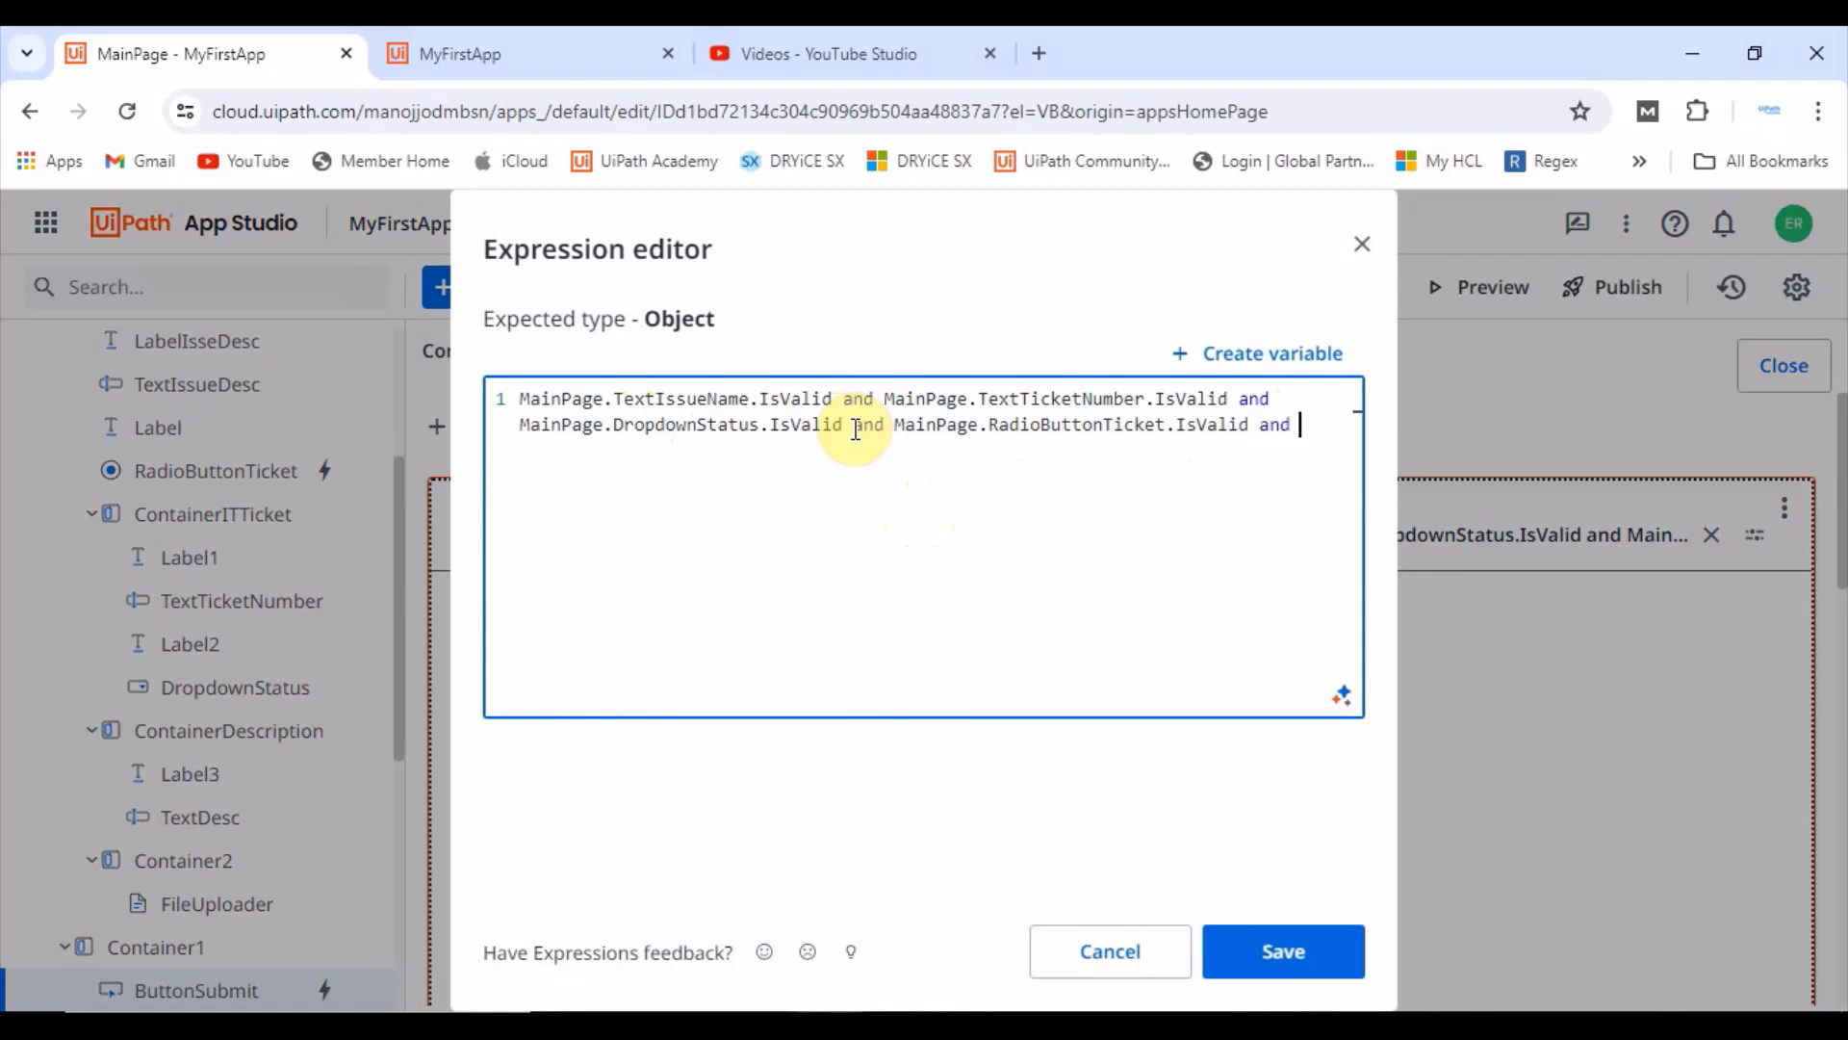
type("and")
key("ctrl+v")
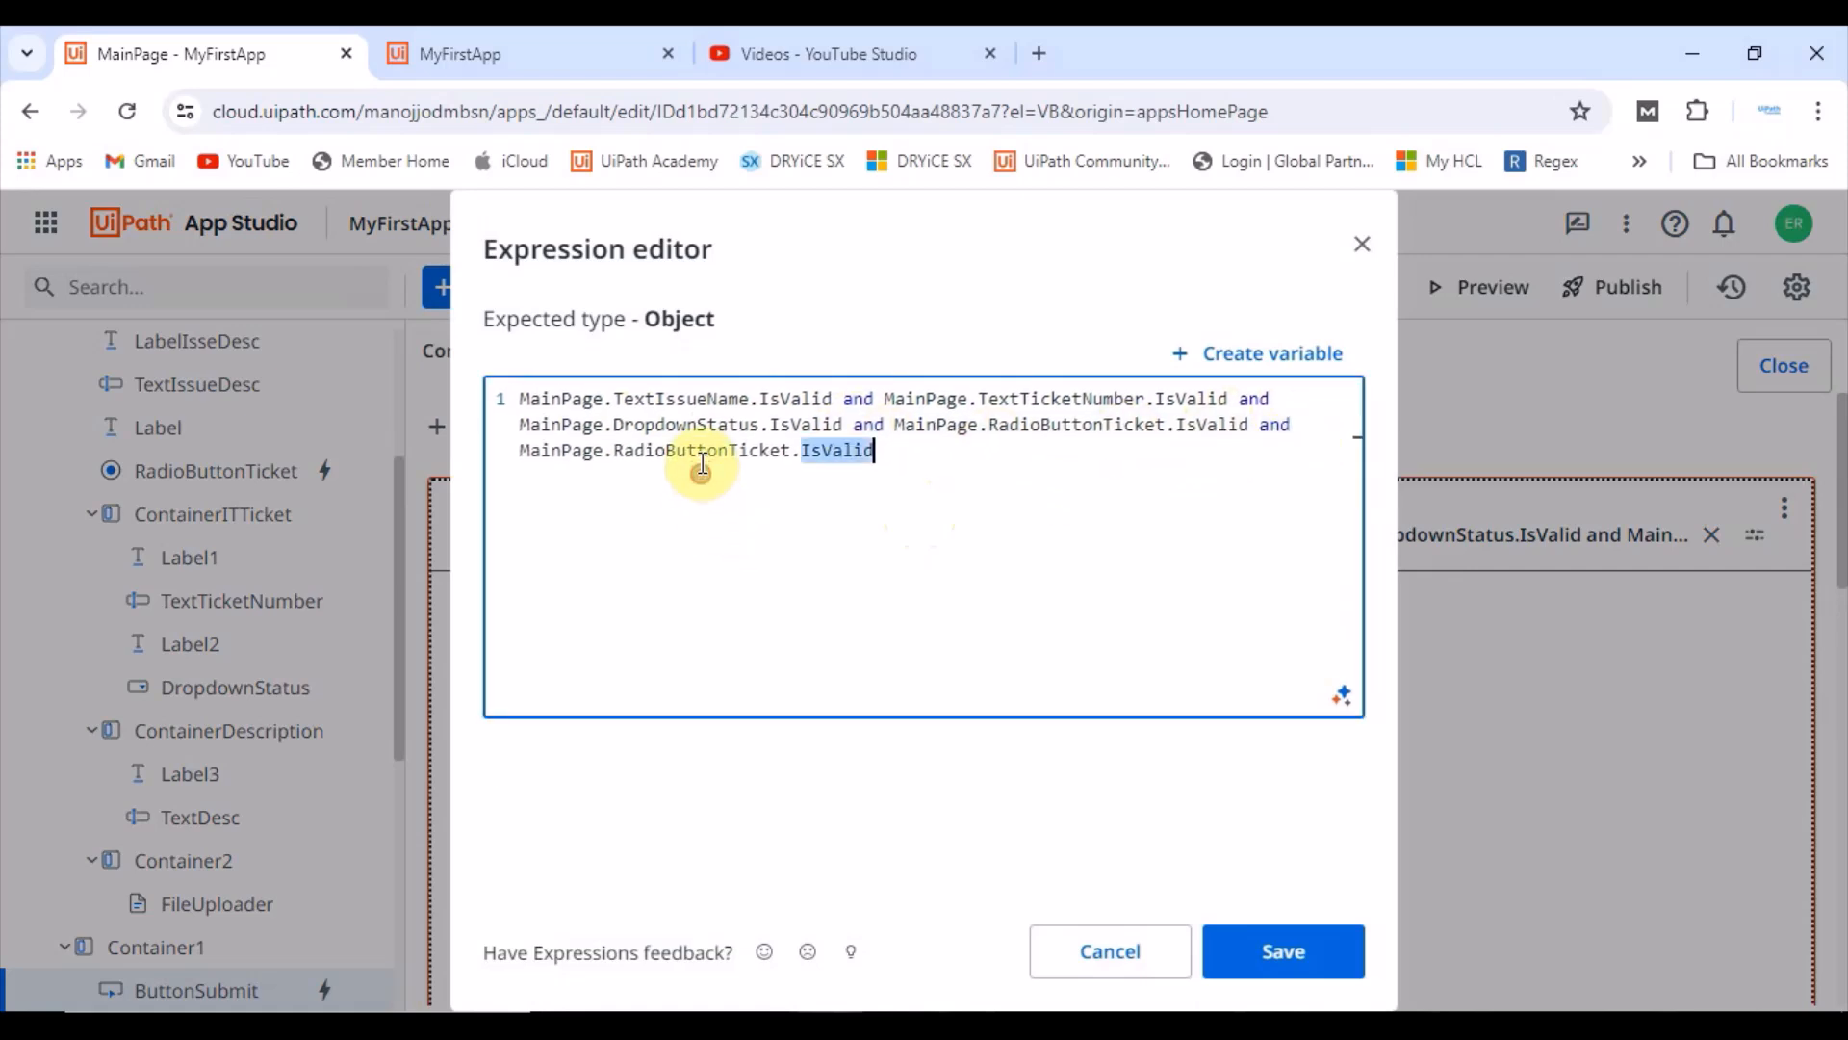
double_click(700, 453)
key("BackSpace")
type("text")
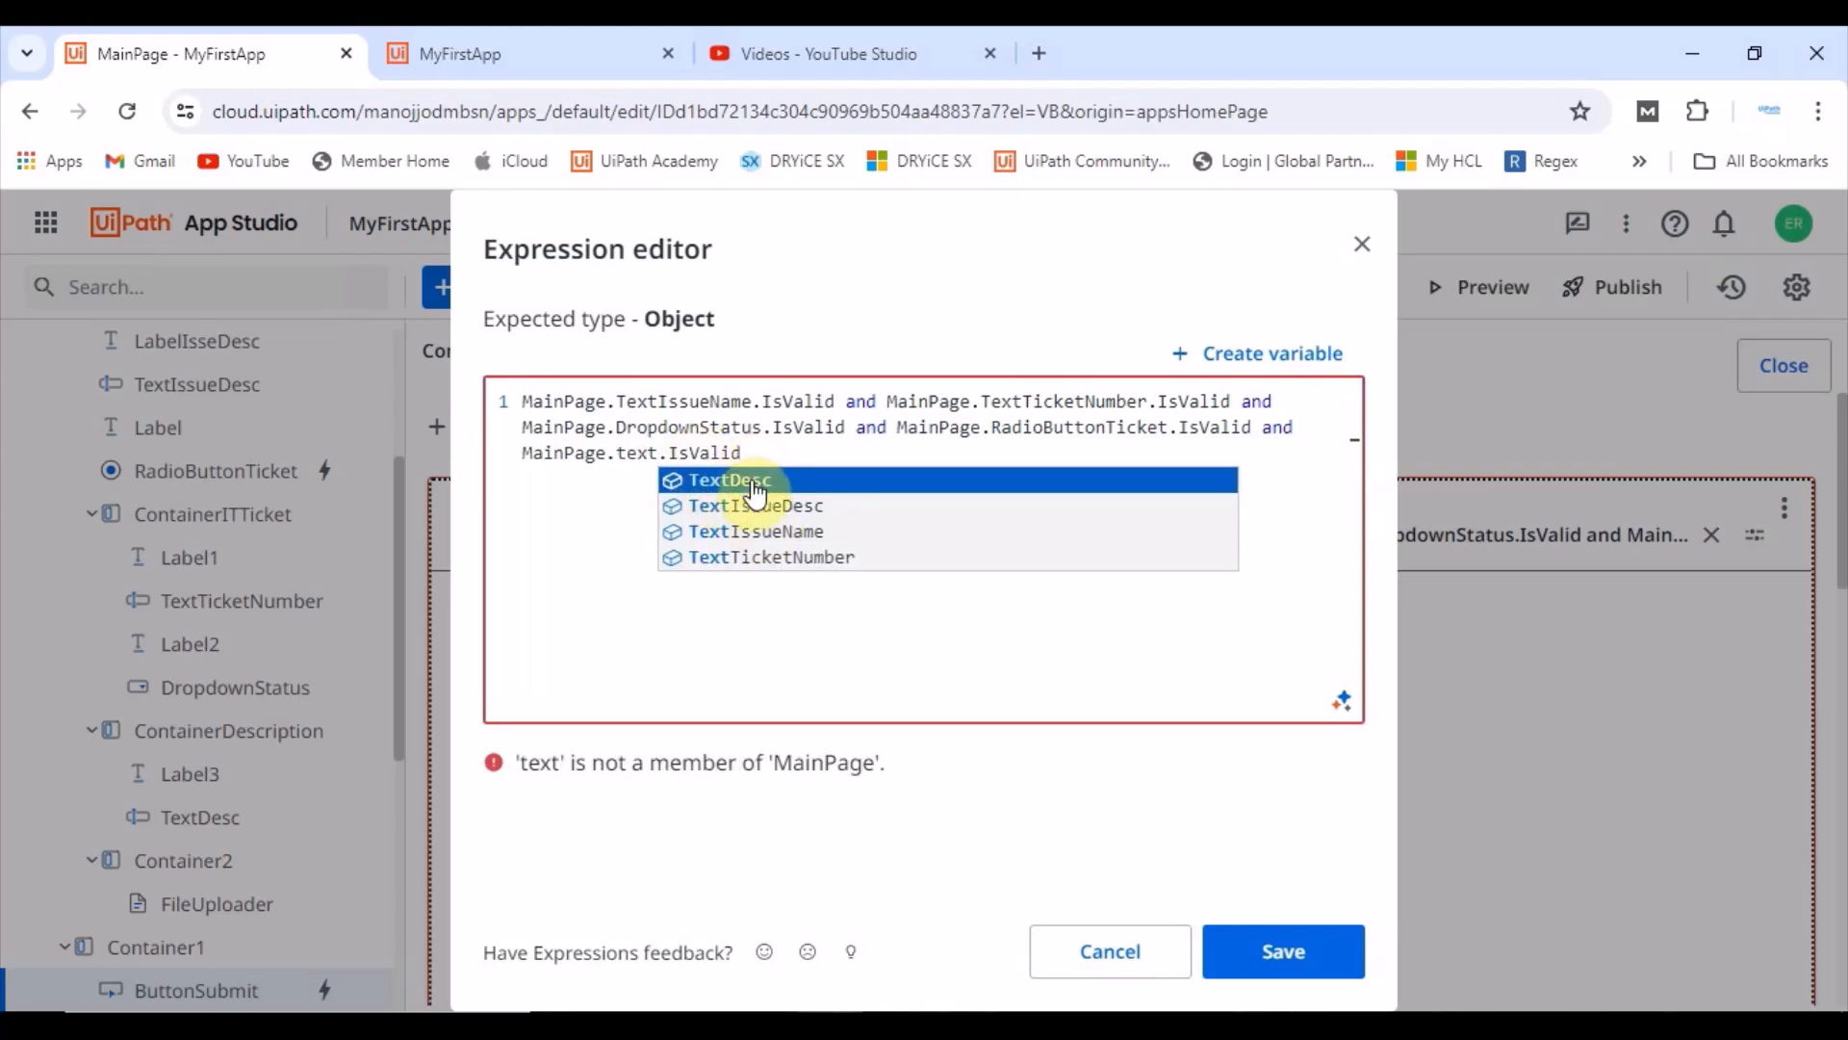
left_click(754, 481)
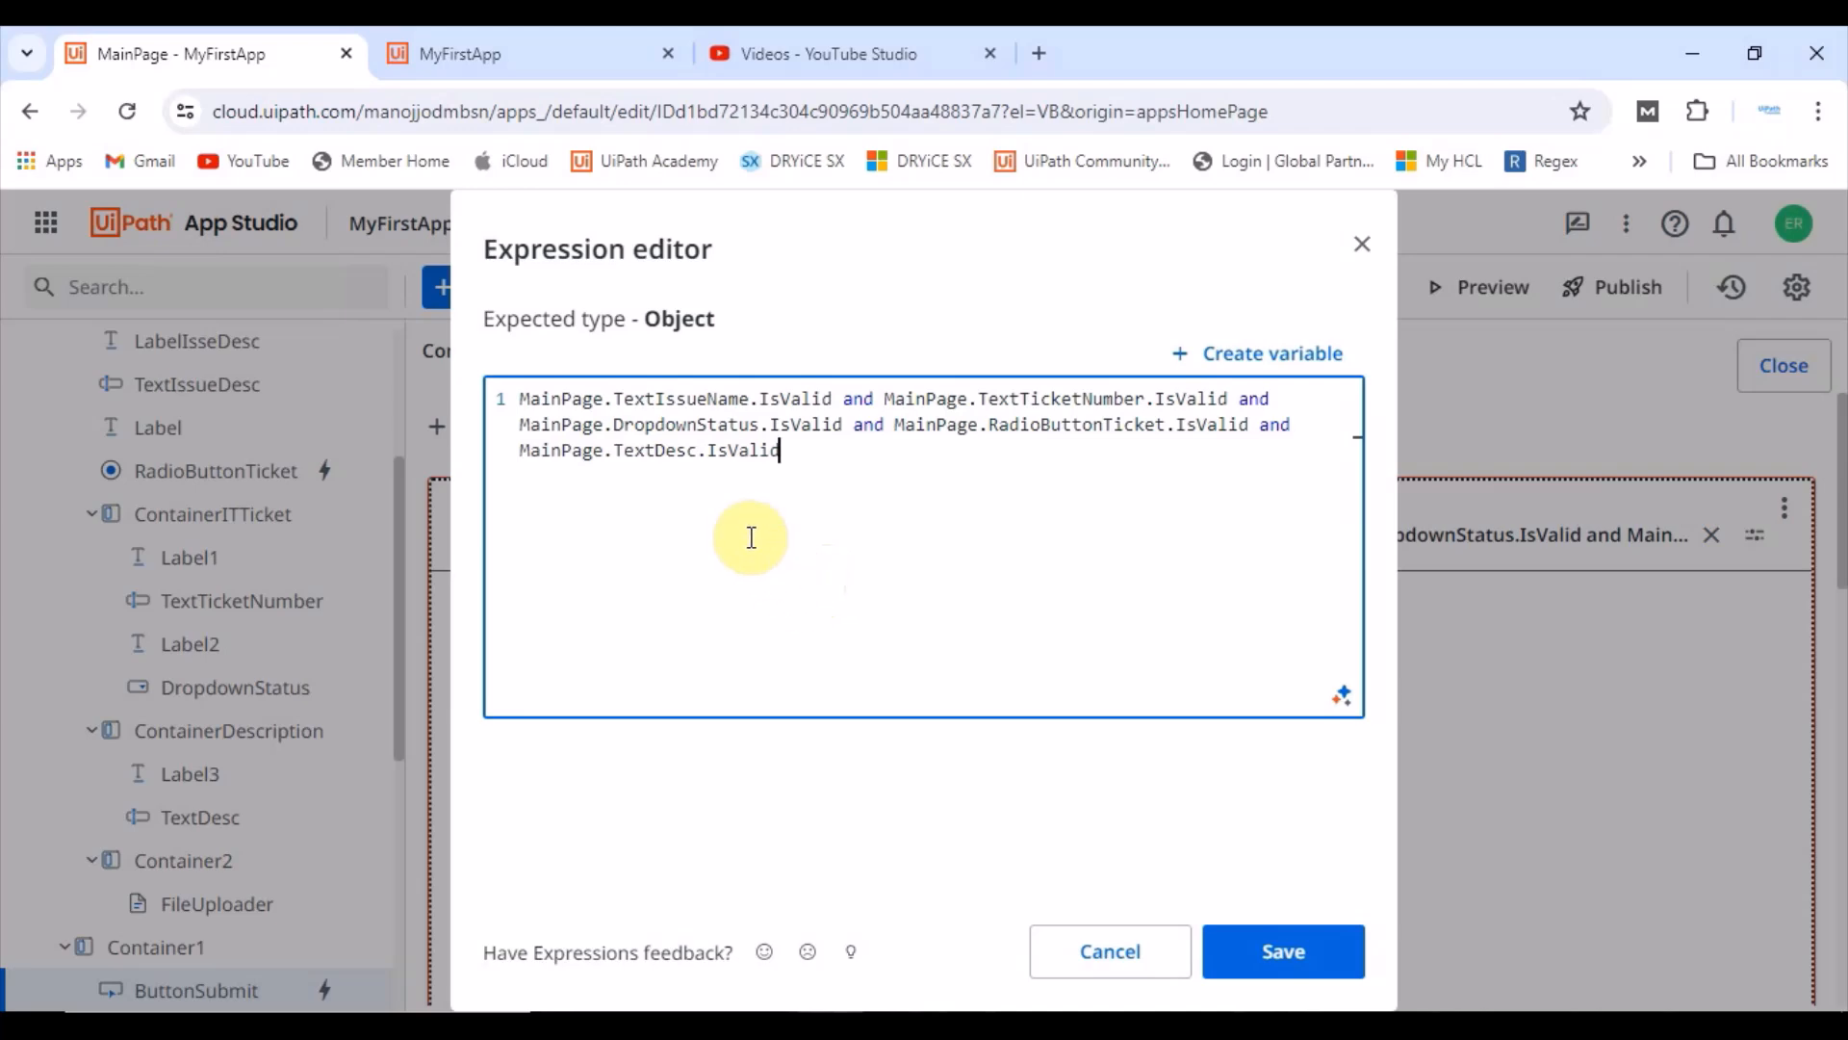
left_click(1284, 953)
Step: Launch the app preview
scroll(165, 847, "down", 3)
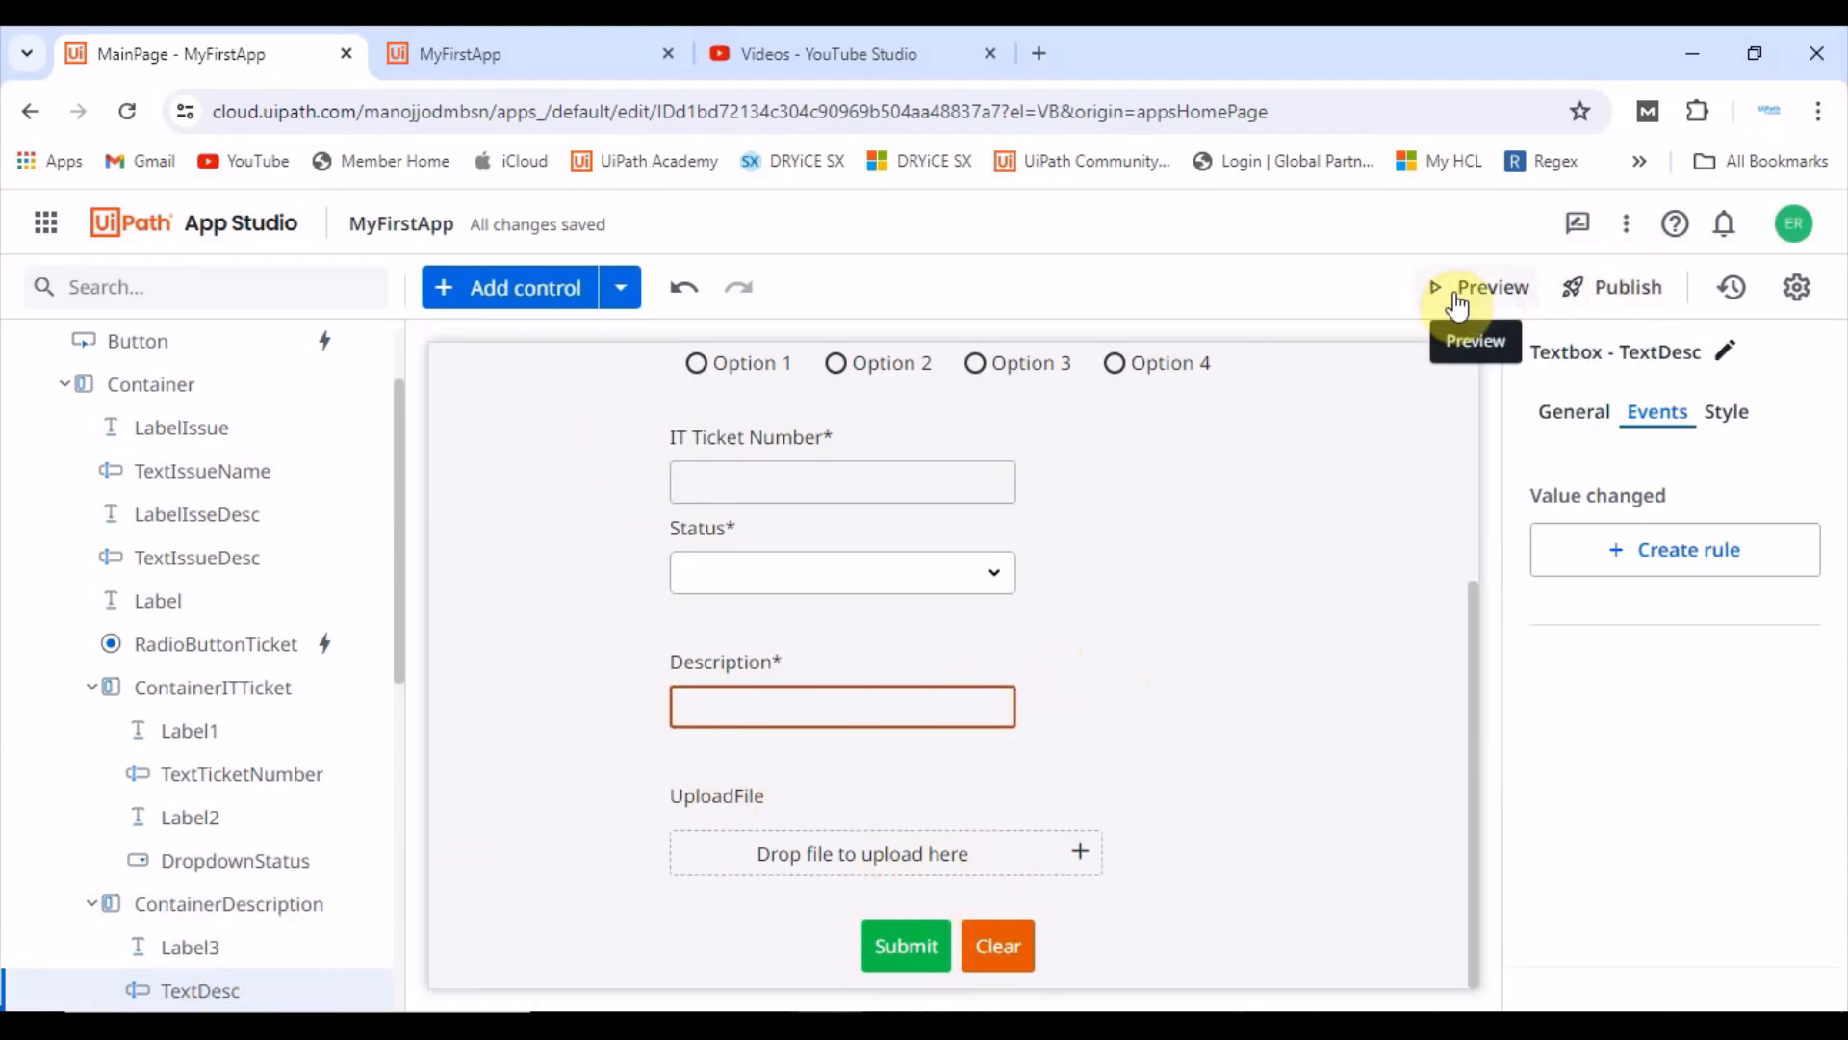
left_click(1444, 287)
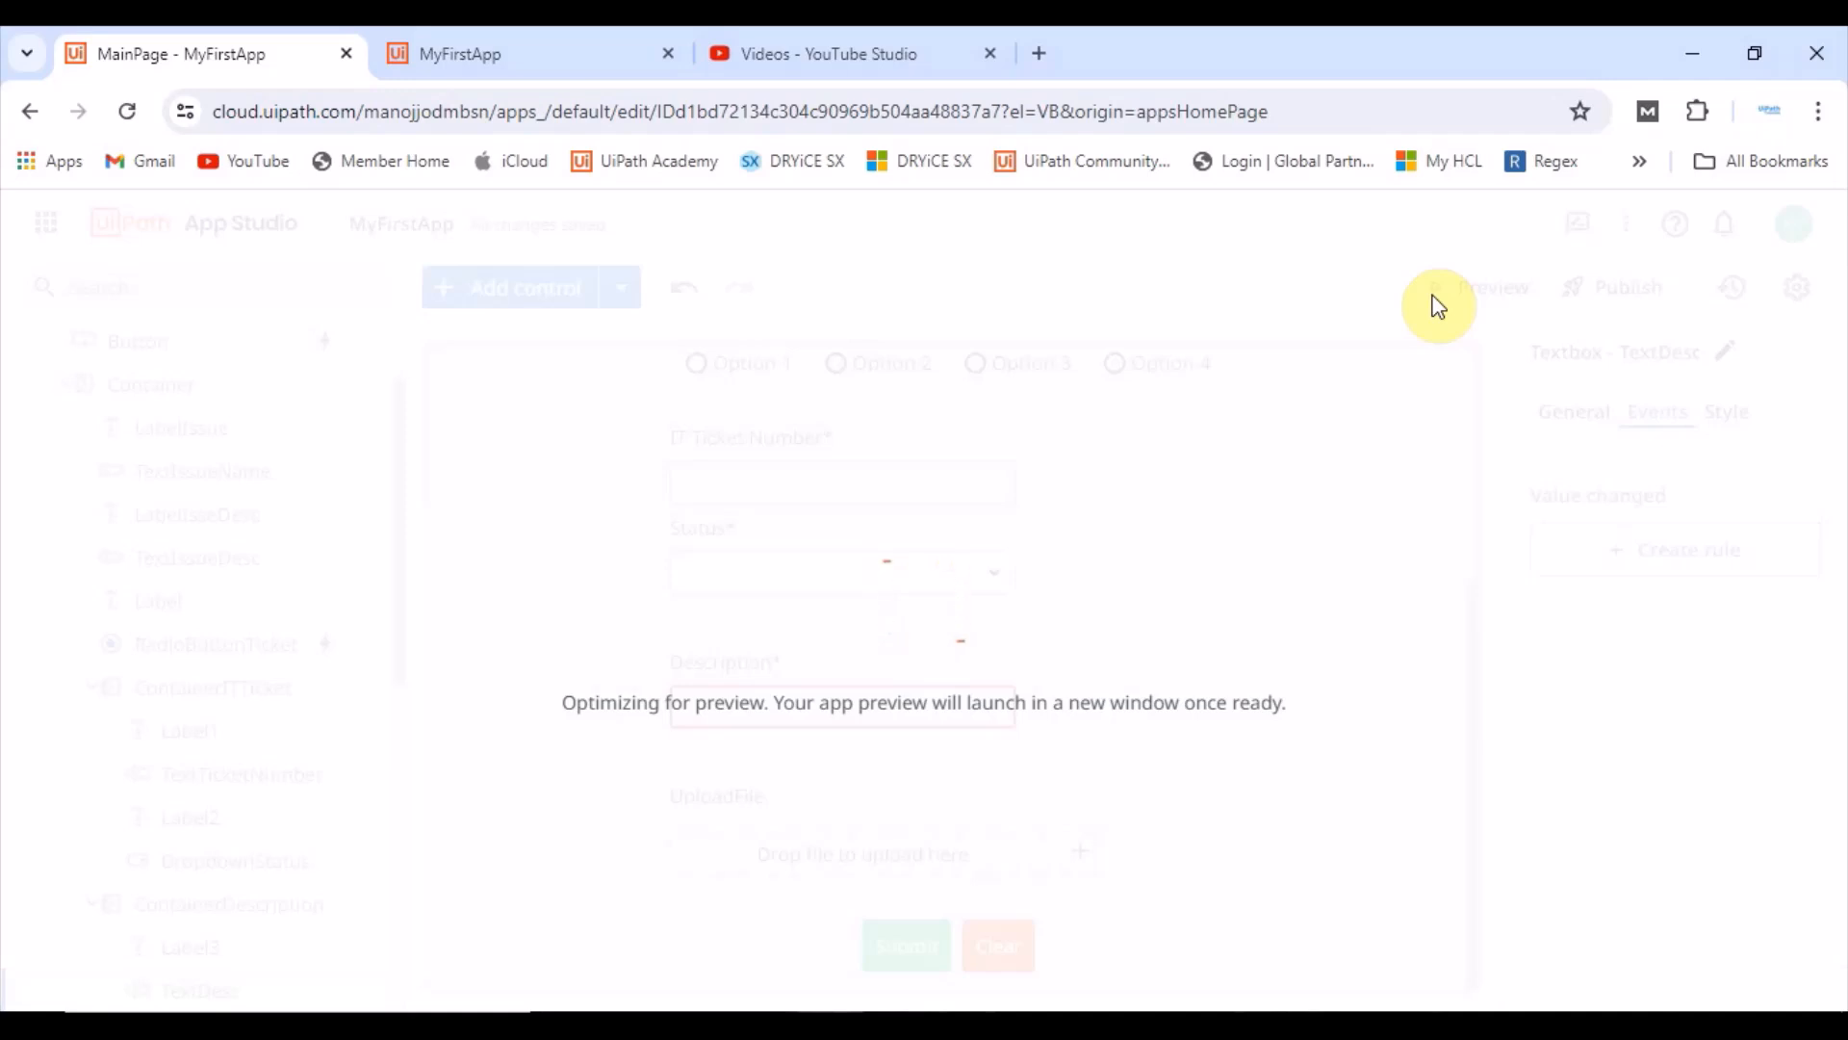
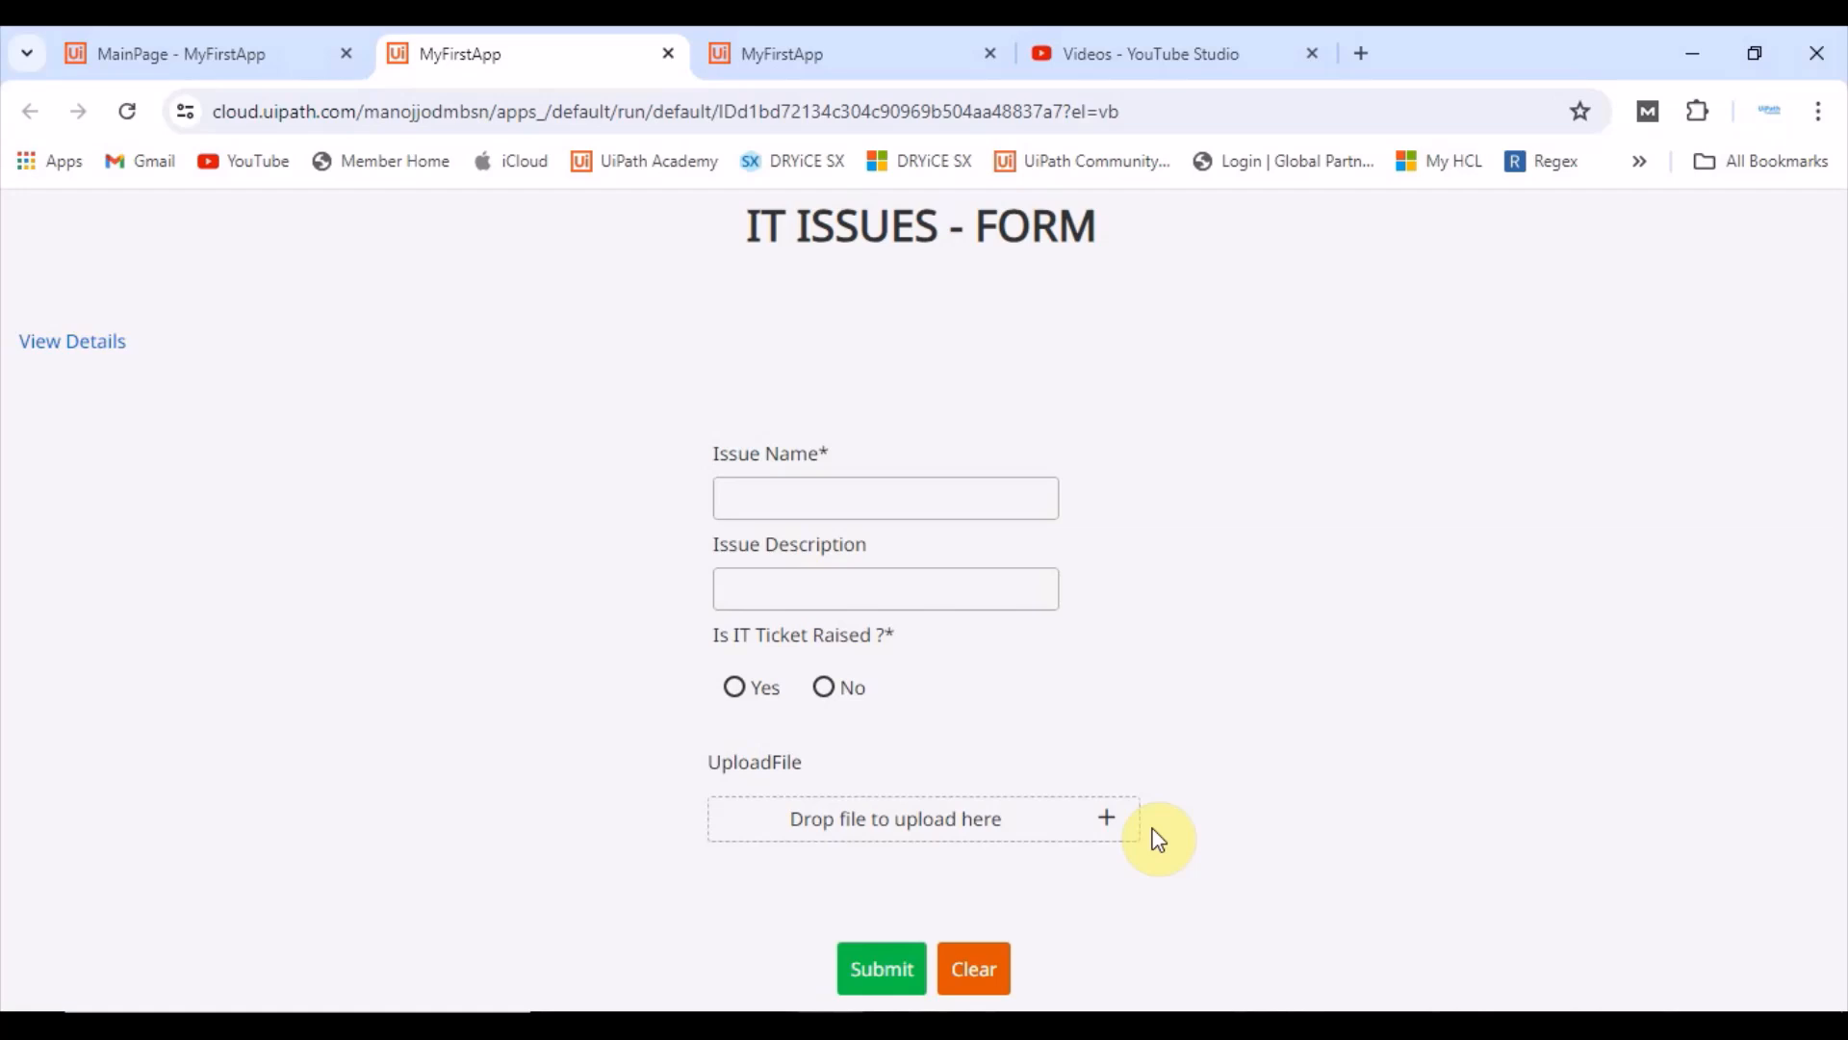
Step: Submit the form with its required fields empty and dismiss the notification
left_click(739, 686)
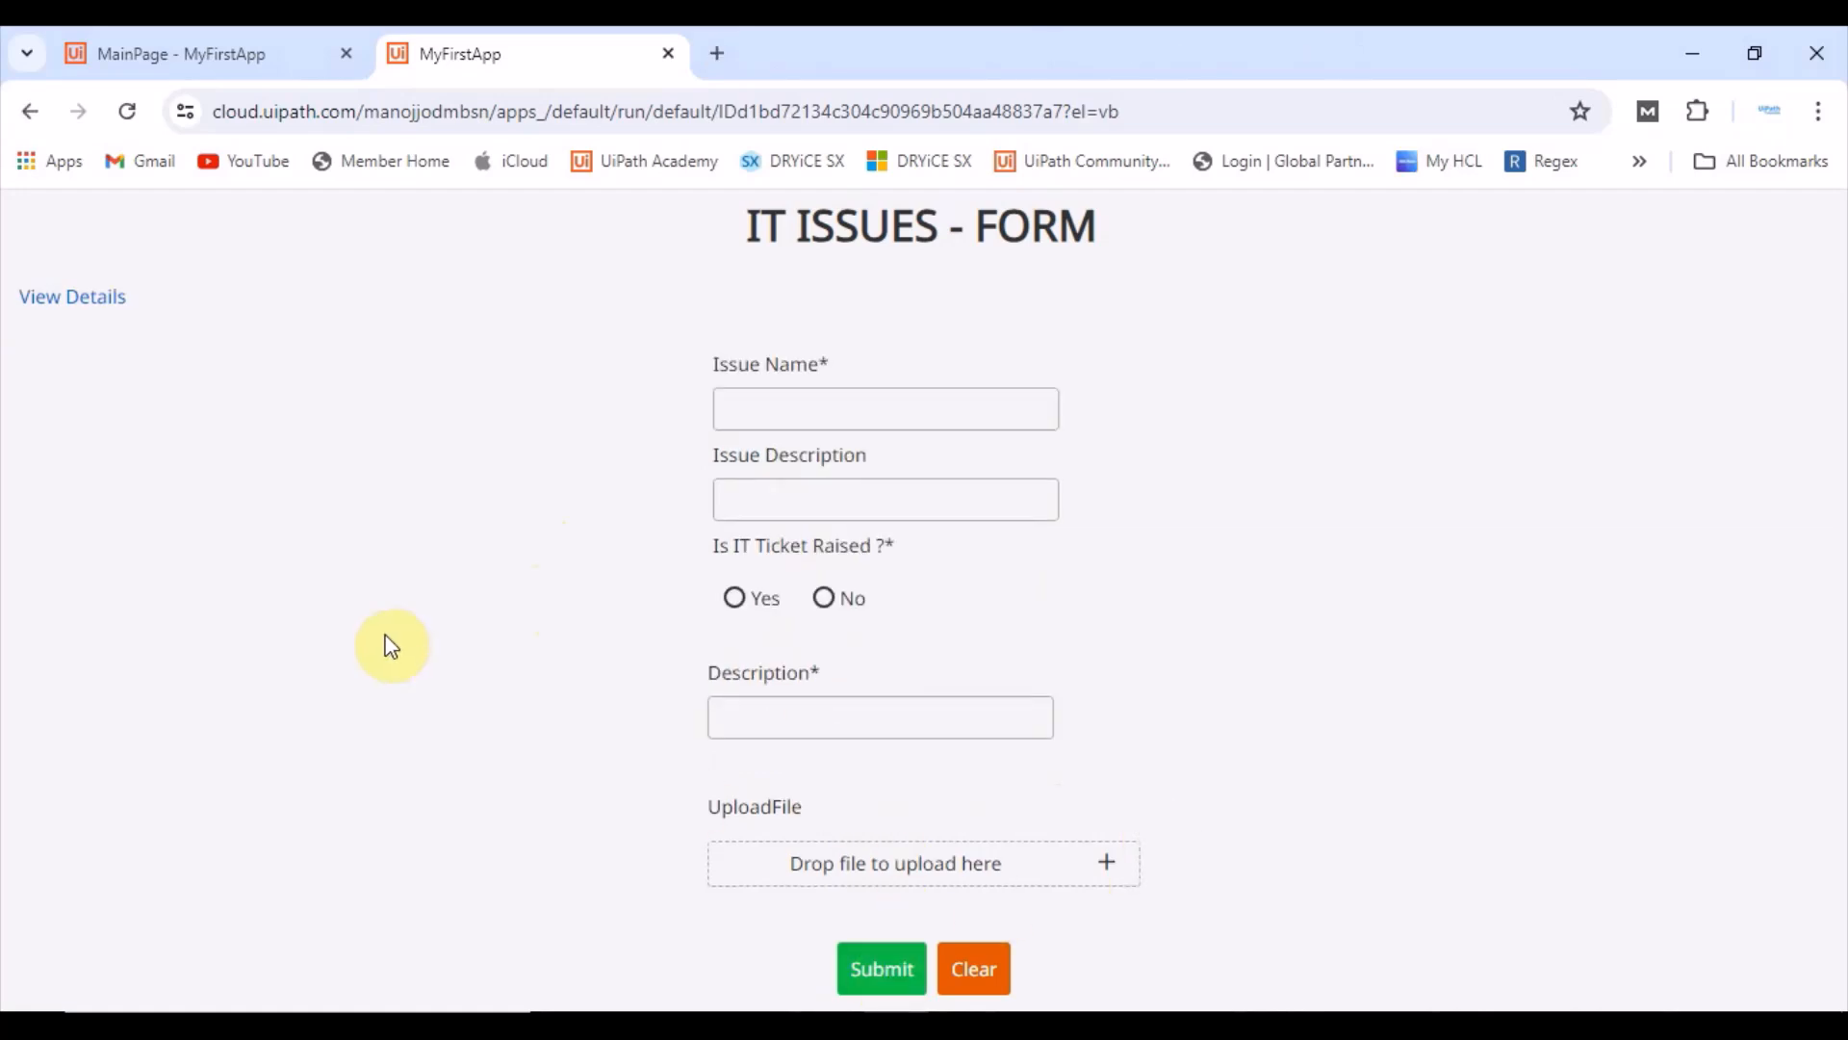
left_click(888, 970)
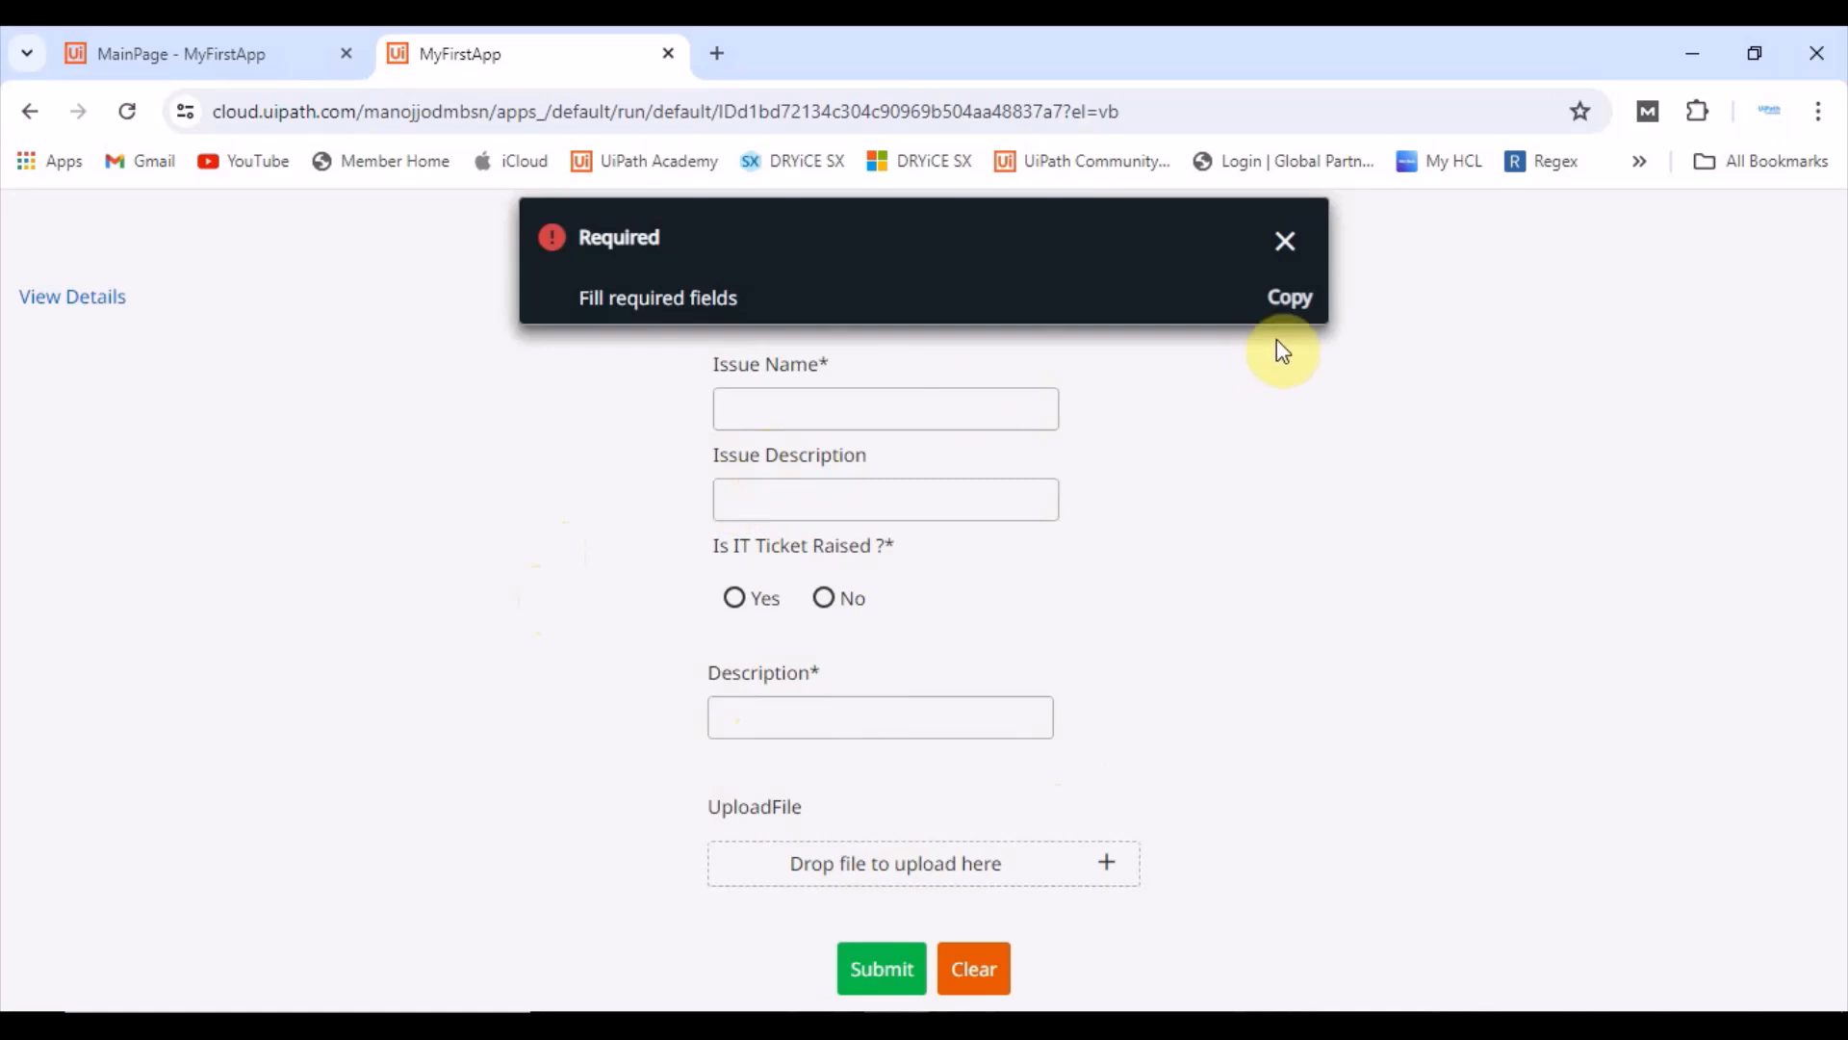
left_click(1288, 245)
Step: Enter "gjhgjh jhgjhgjh" as the Issue Name, choose No for Is IT Ticket Raised, submit, and dismiss the notification
left_click(746, 409)
type("gjh")
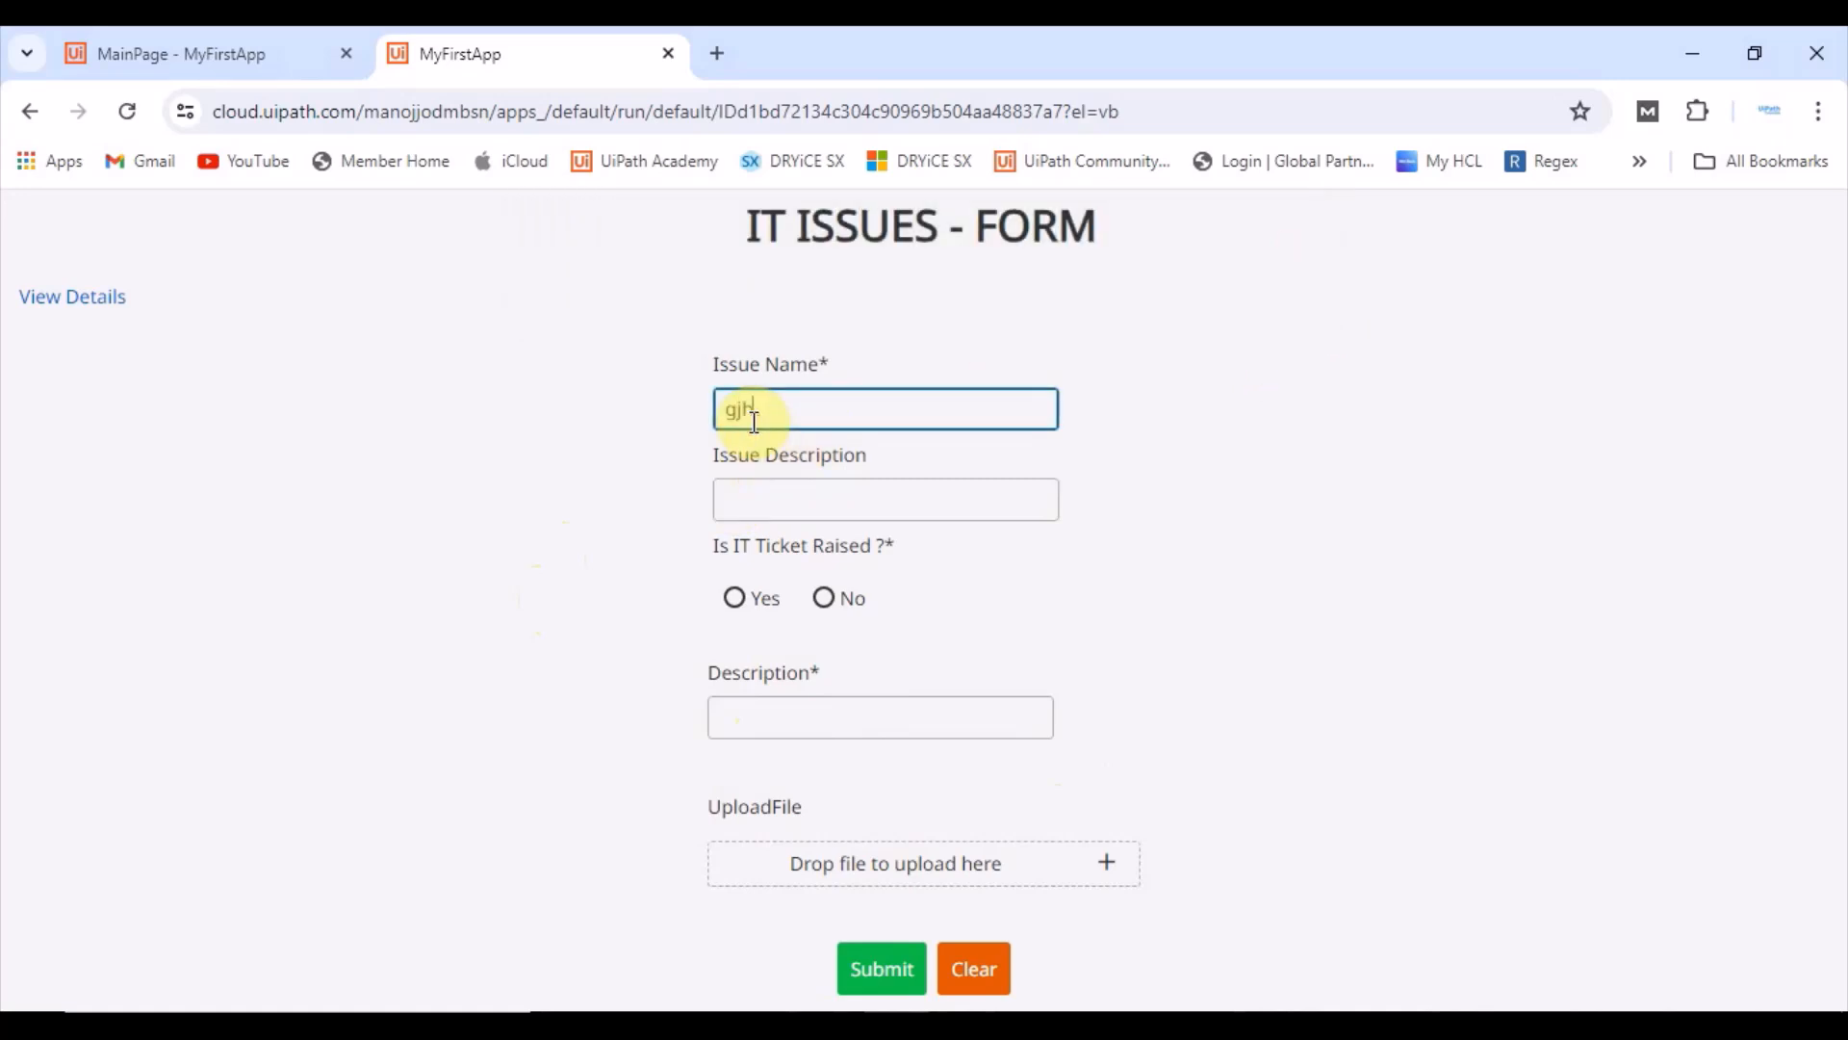
type("gjhgjh jhgjhgjh")
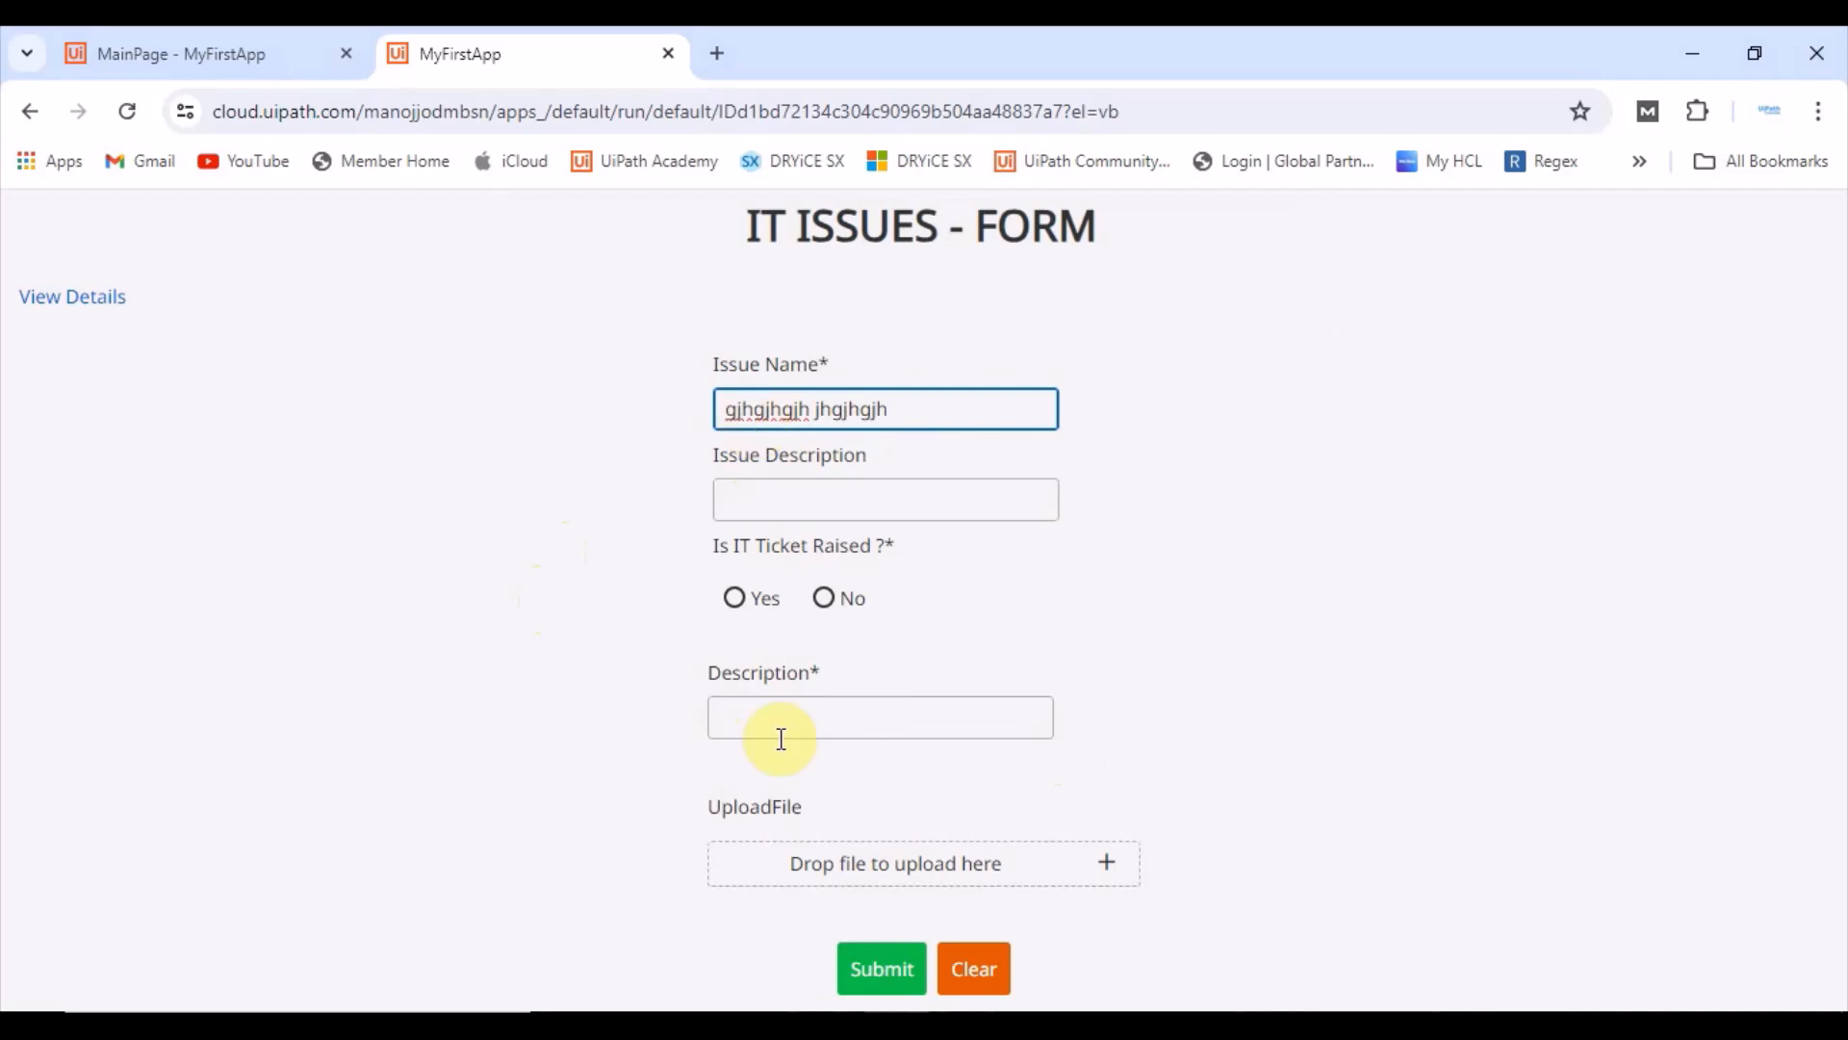
left_click(845, 605)
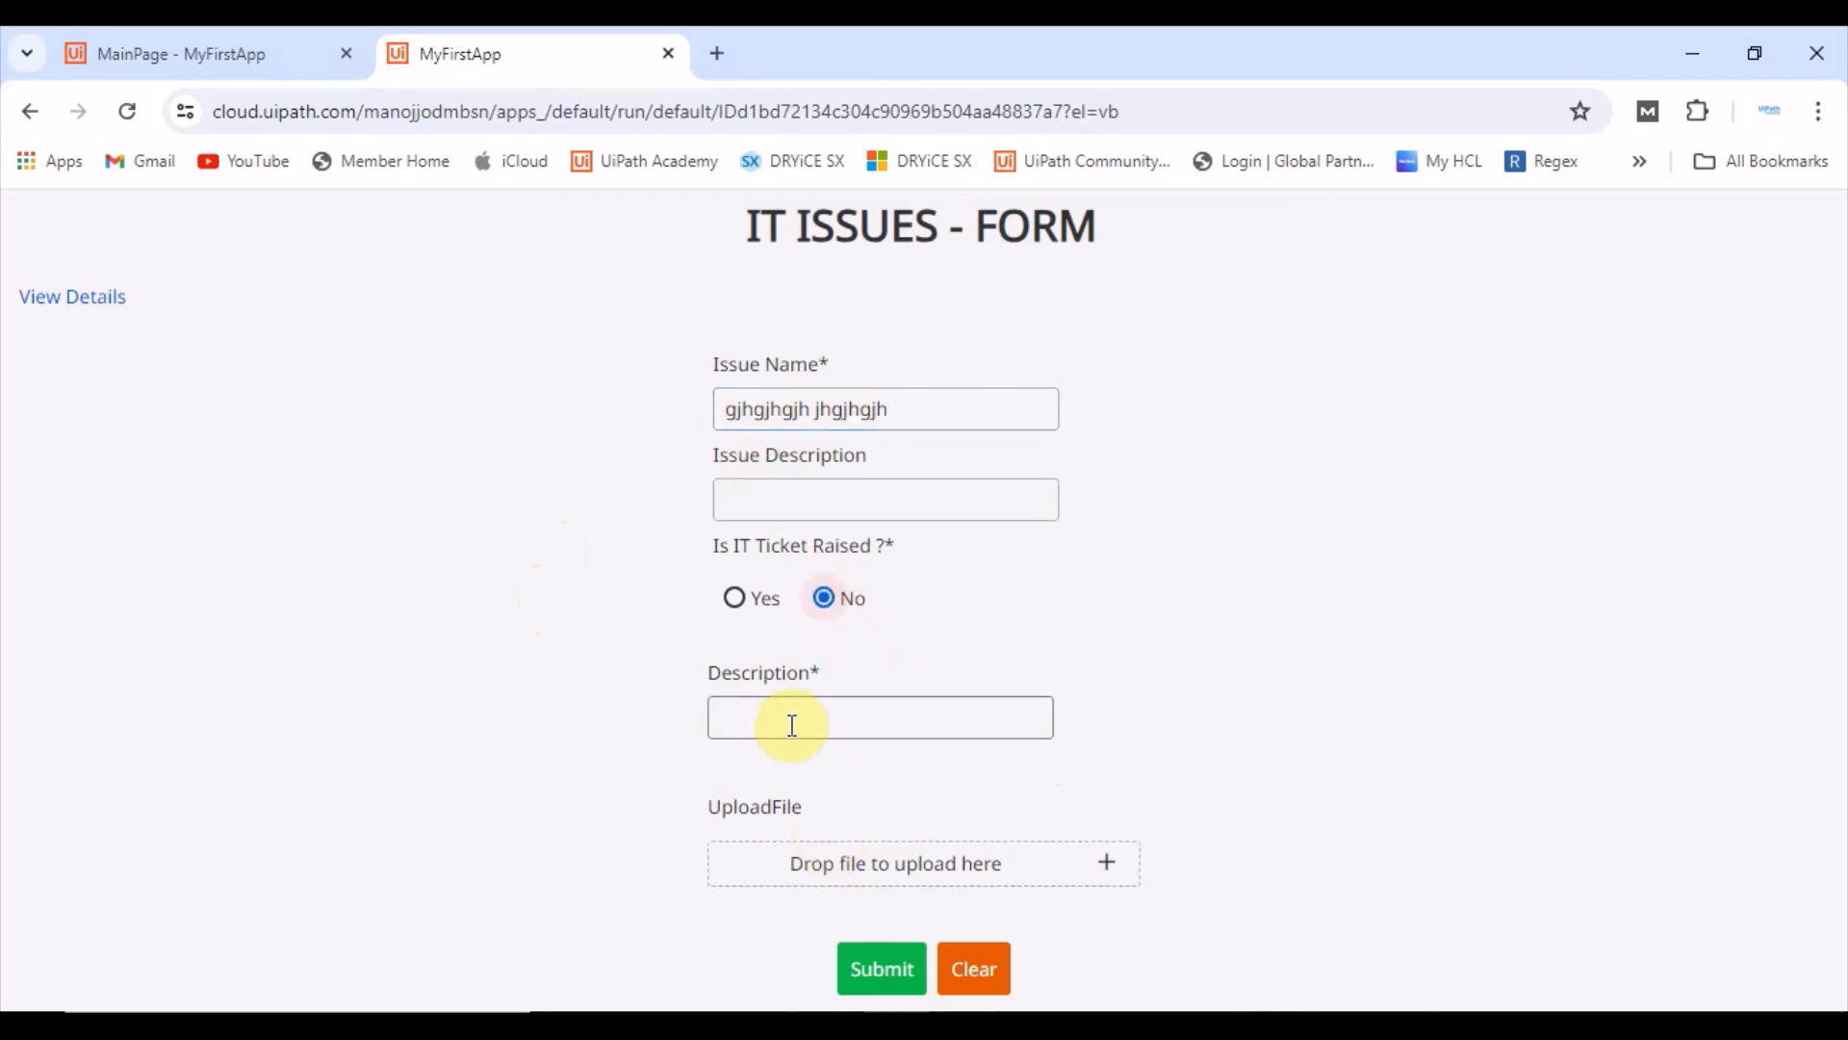
left_click(878, 970)
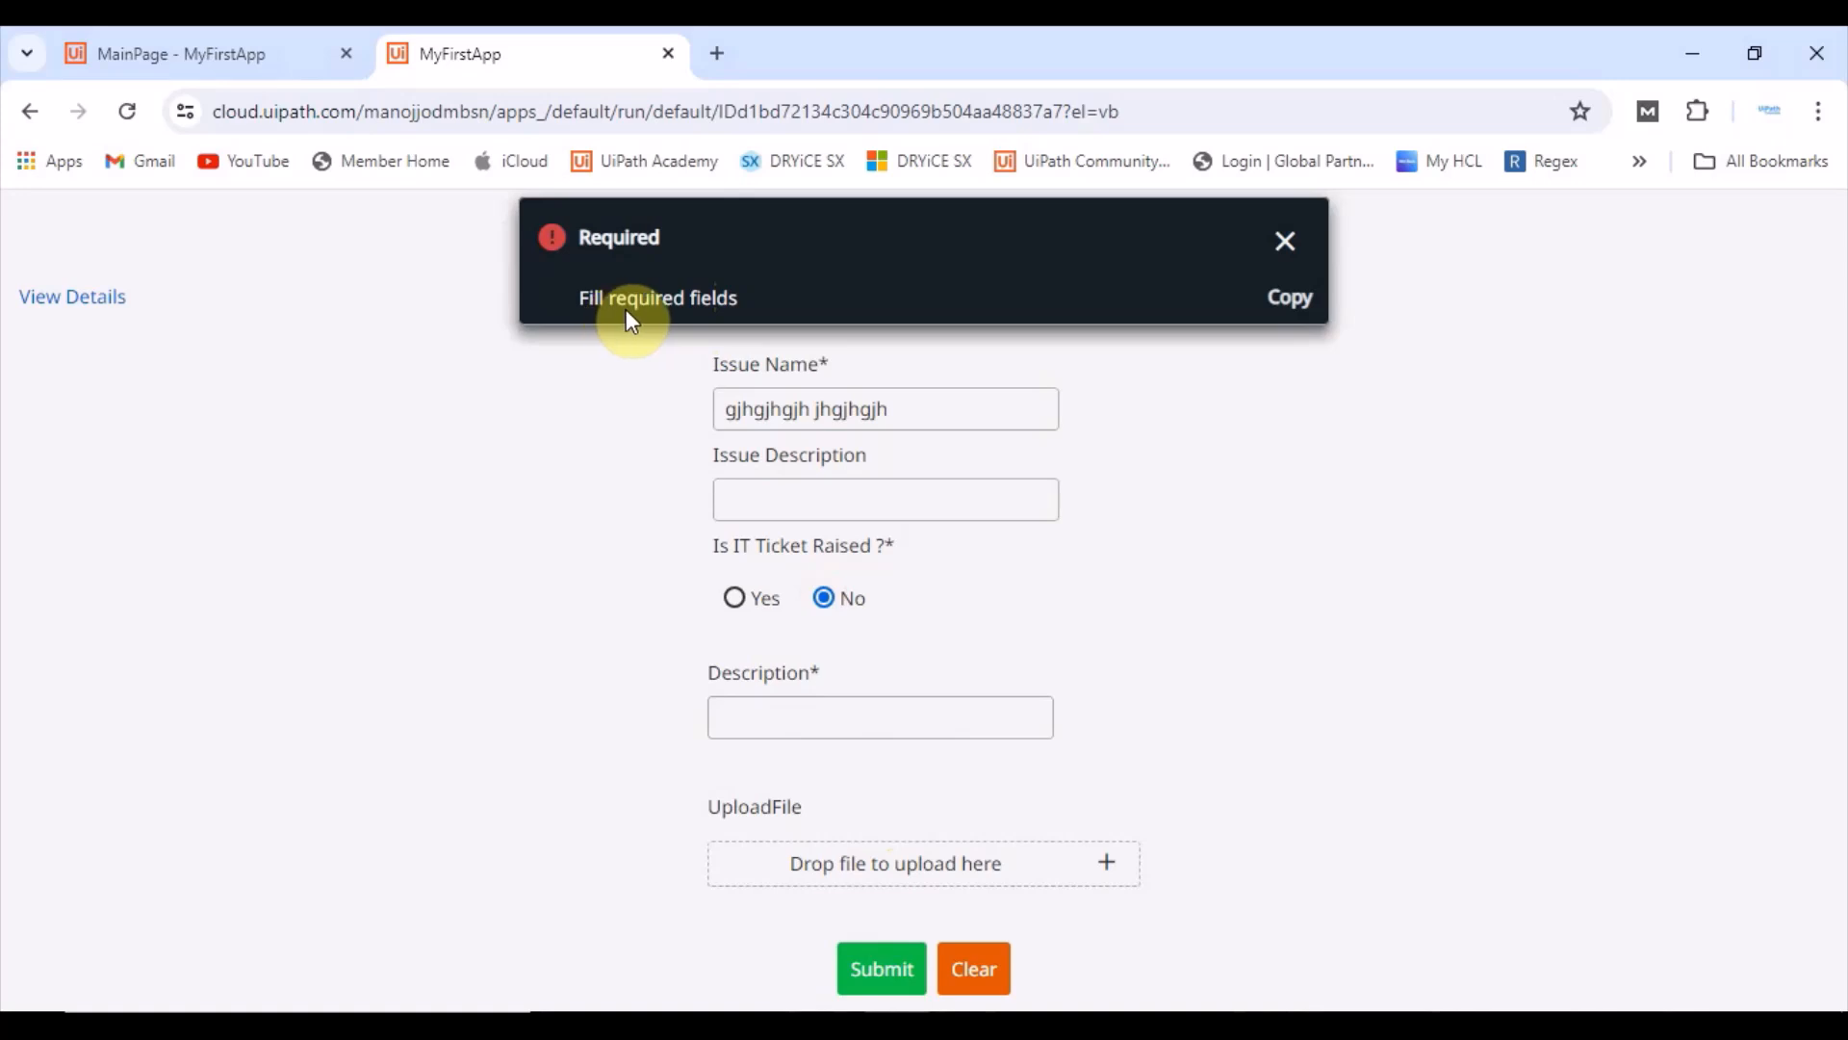
left_click(1285, 241)
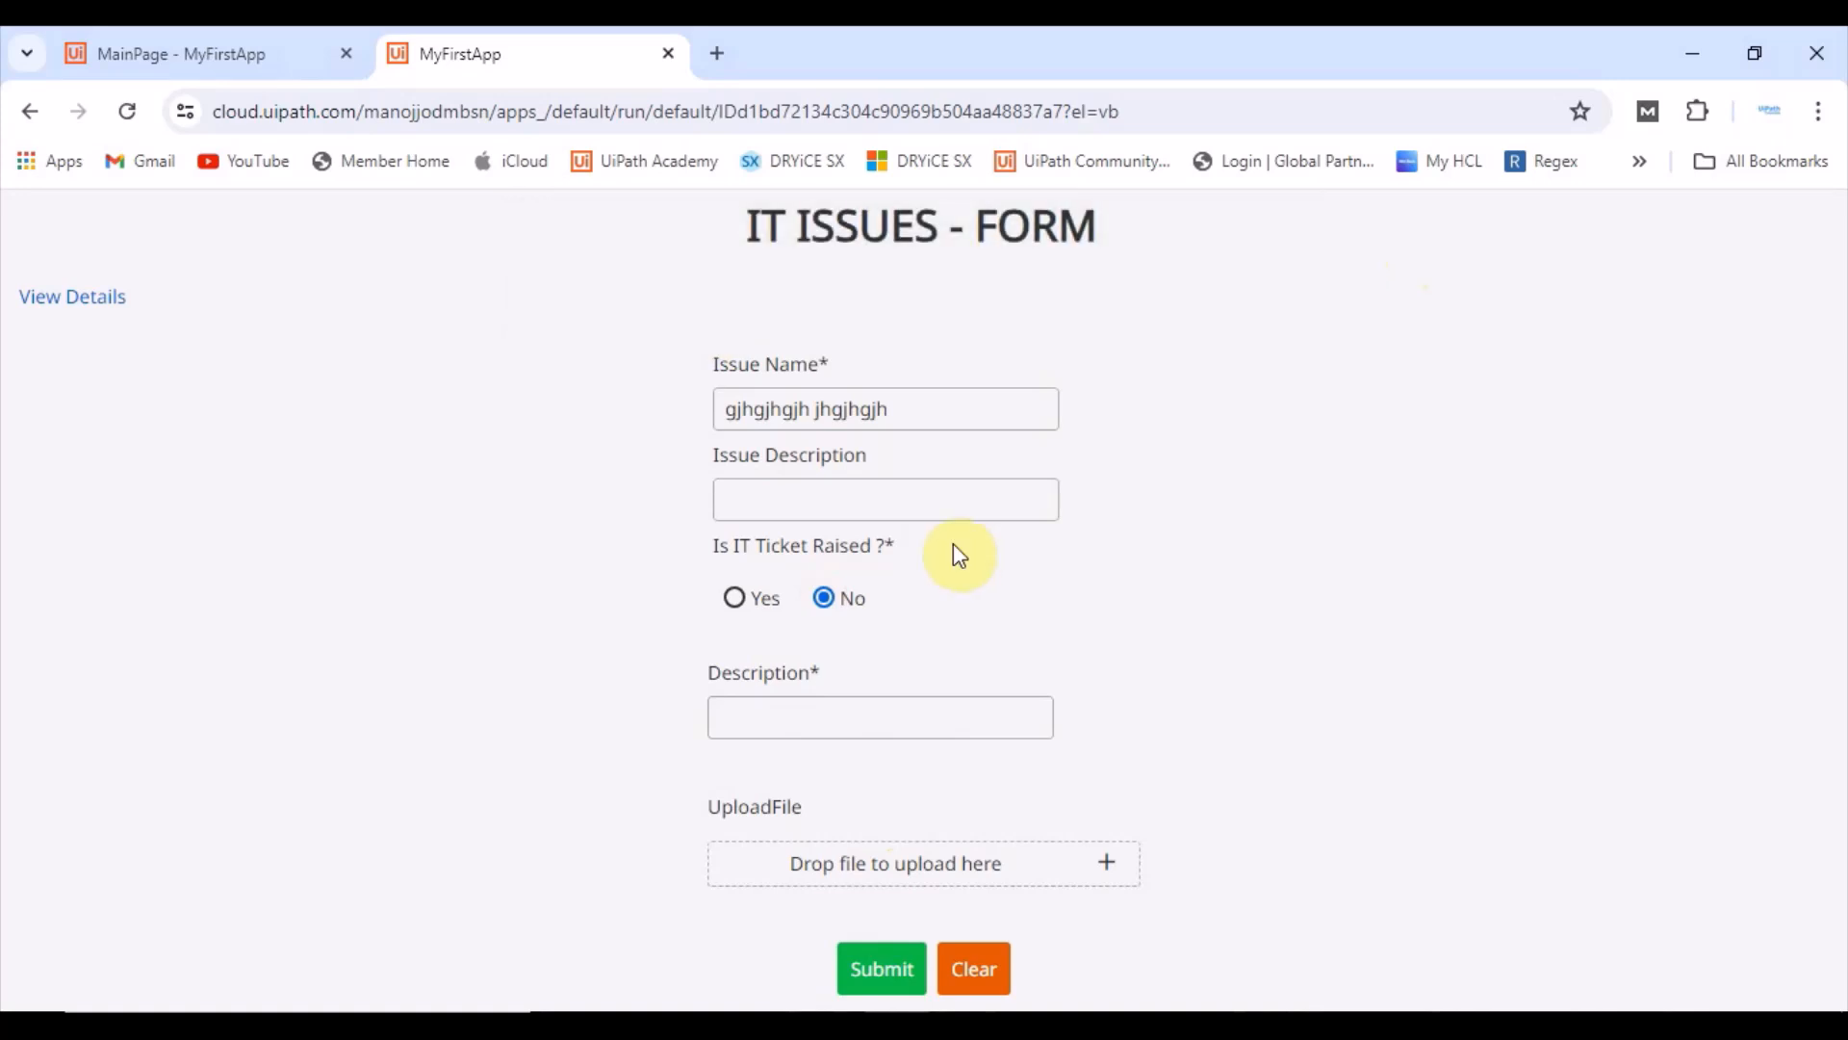
Step: Fill the Description field with "jhghfhg gfhgfhgh", submit the form, and dismiss the notification
left_click(762, 728)
type("jhghfhg gfhg")
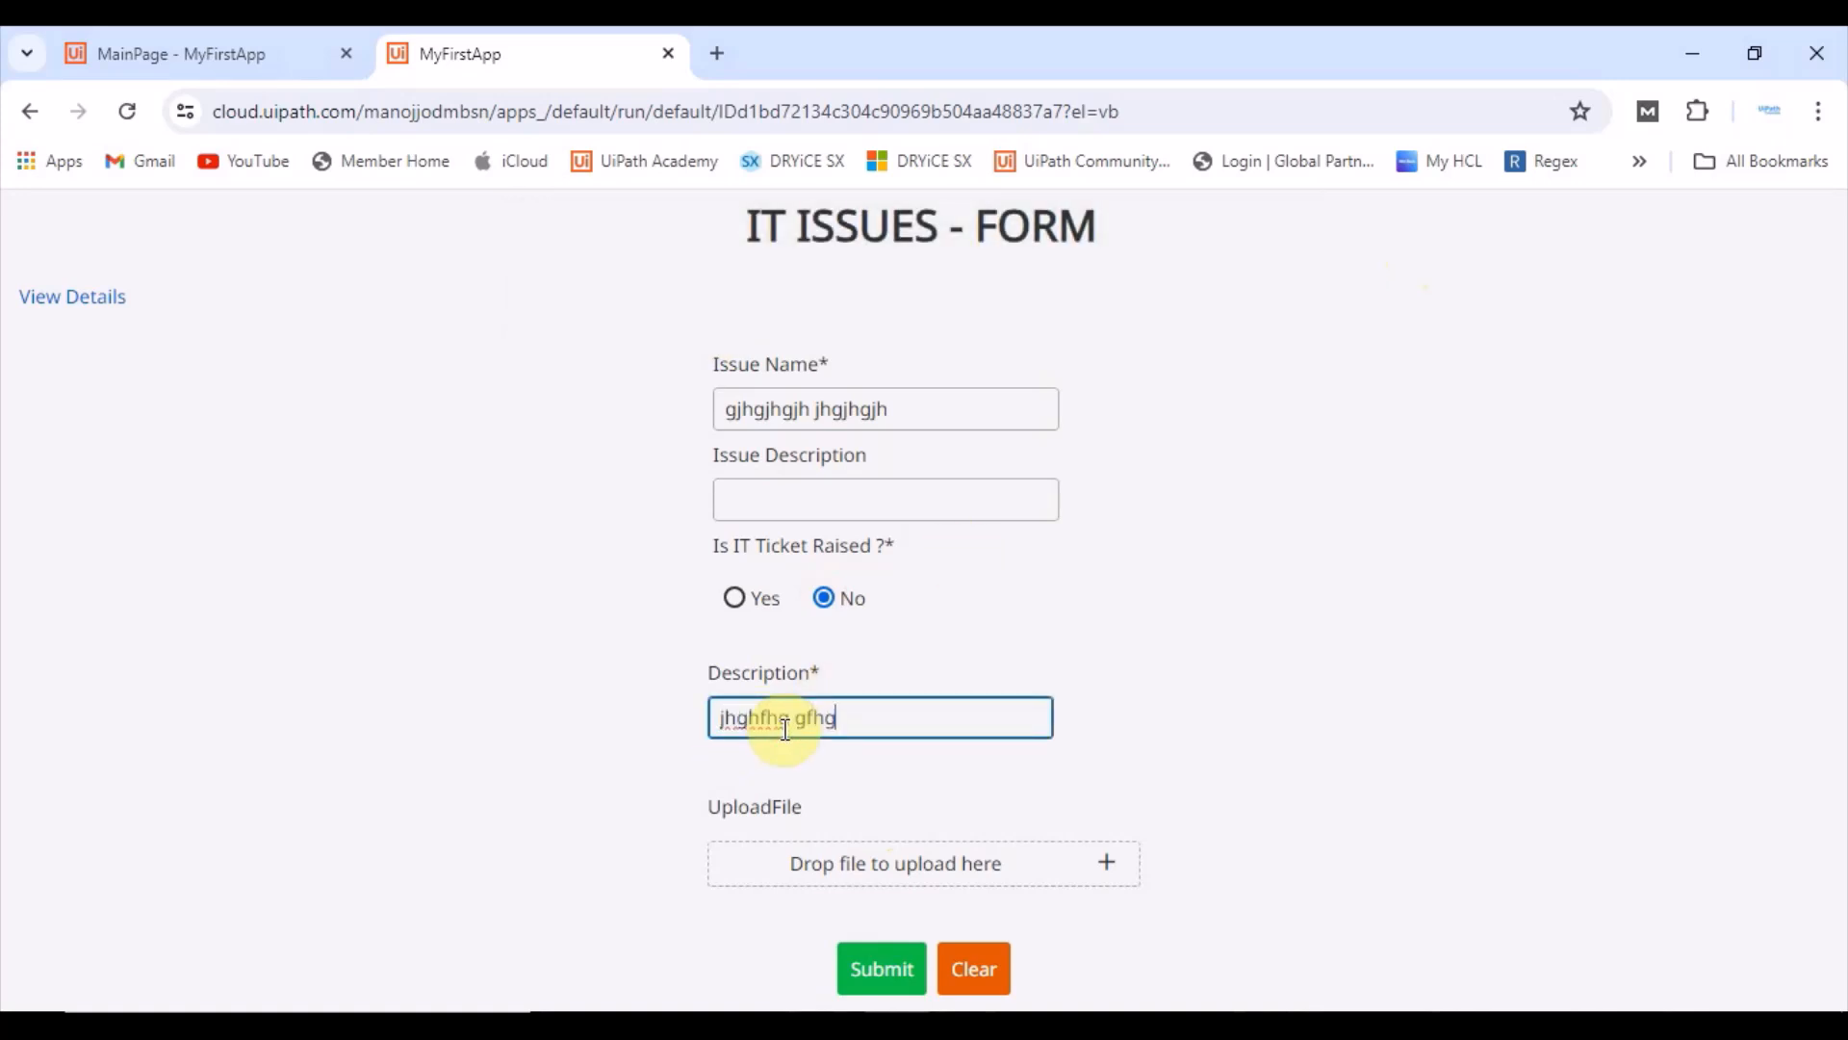
type("fhgh")
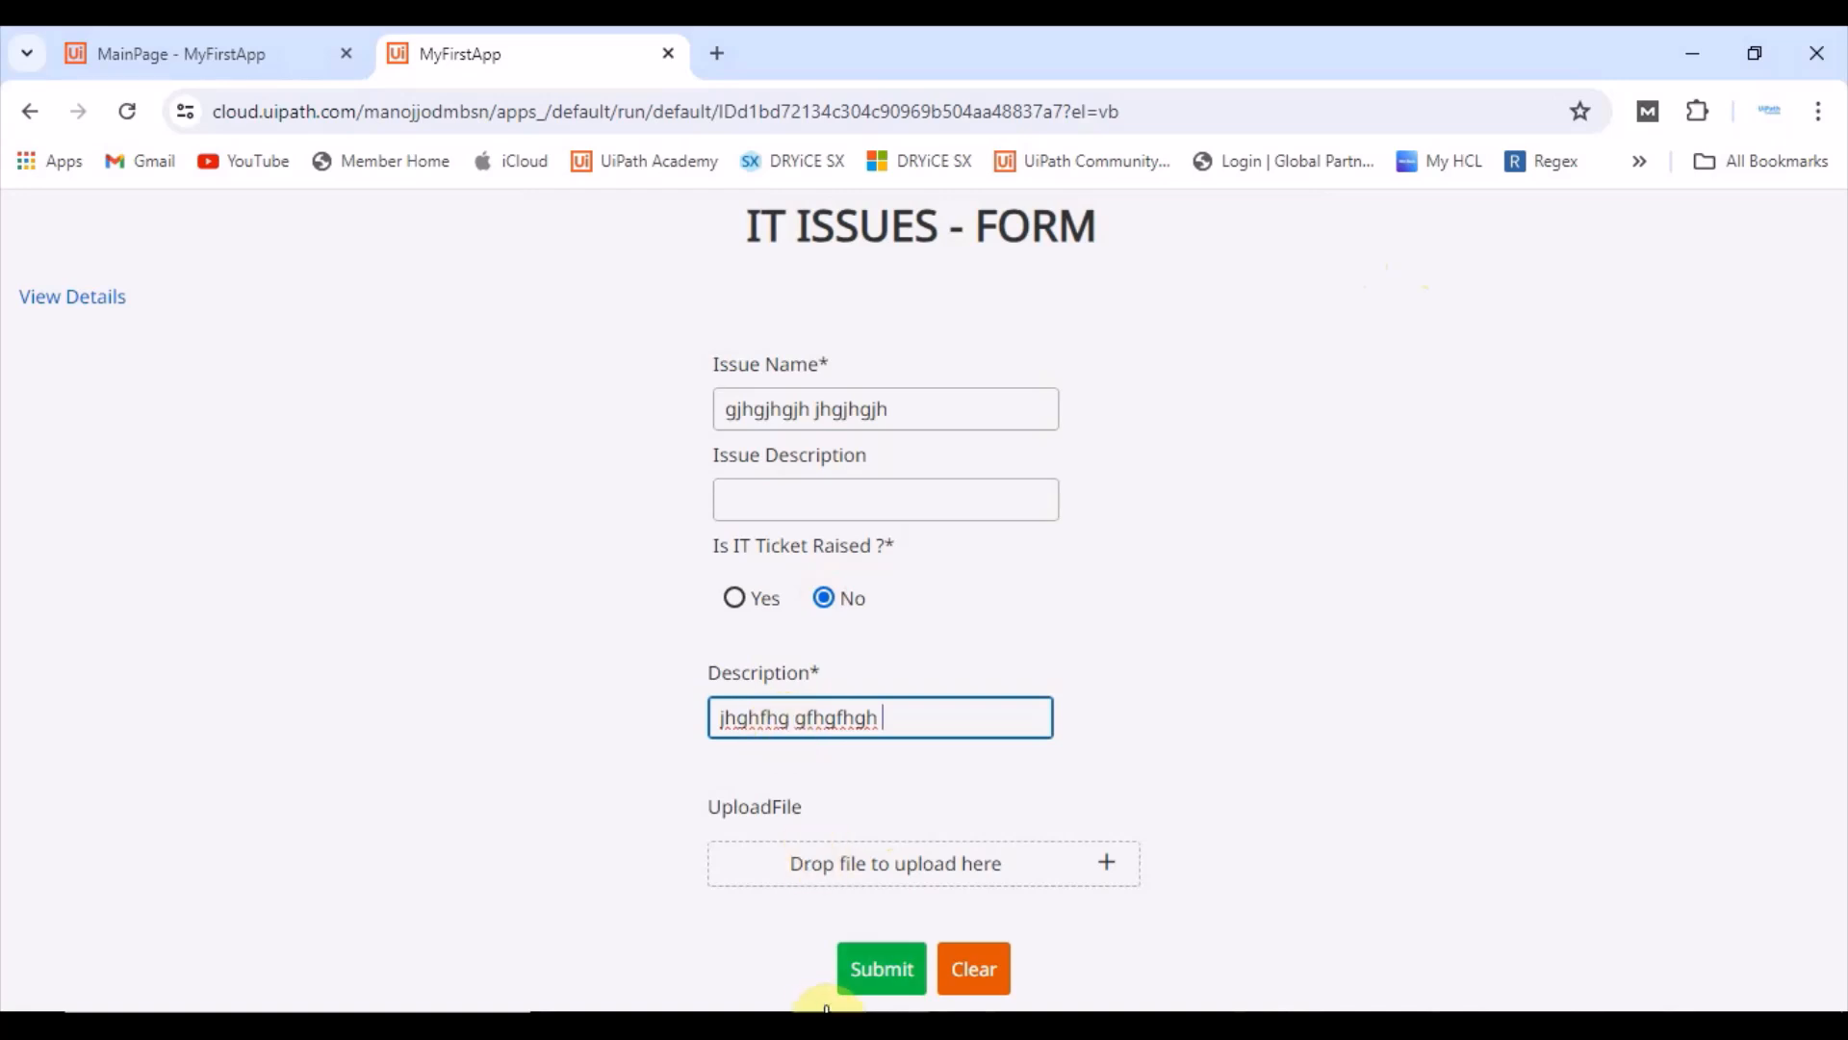
left_click(876, 970)
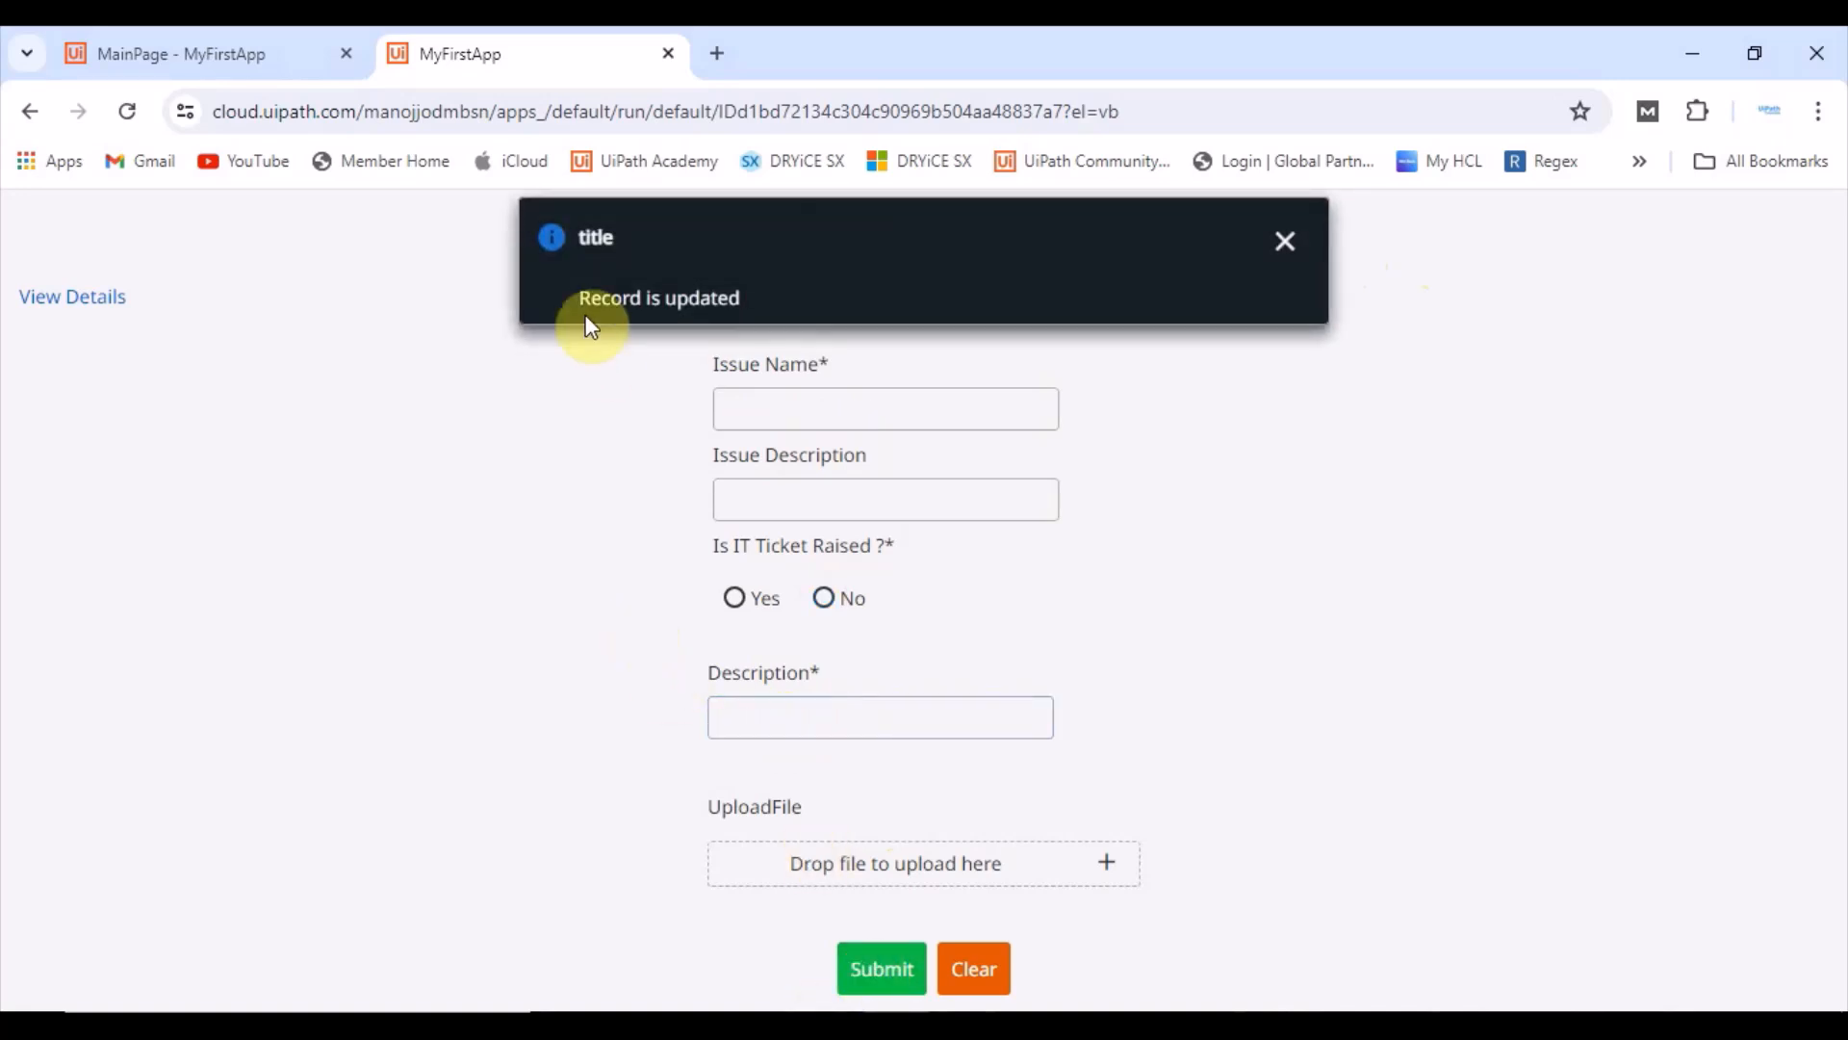
left_click(1282, 241)
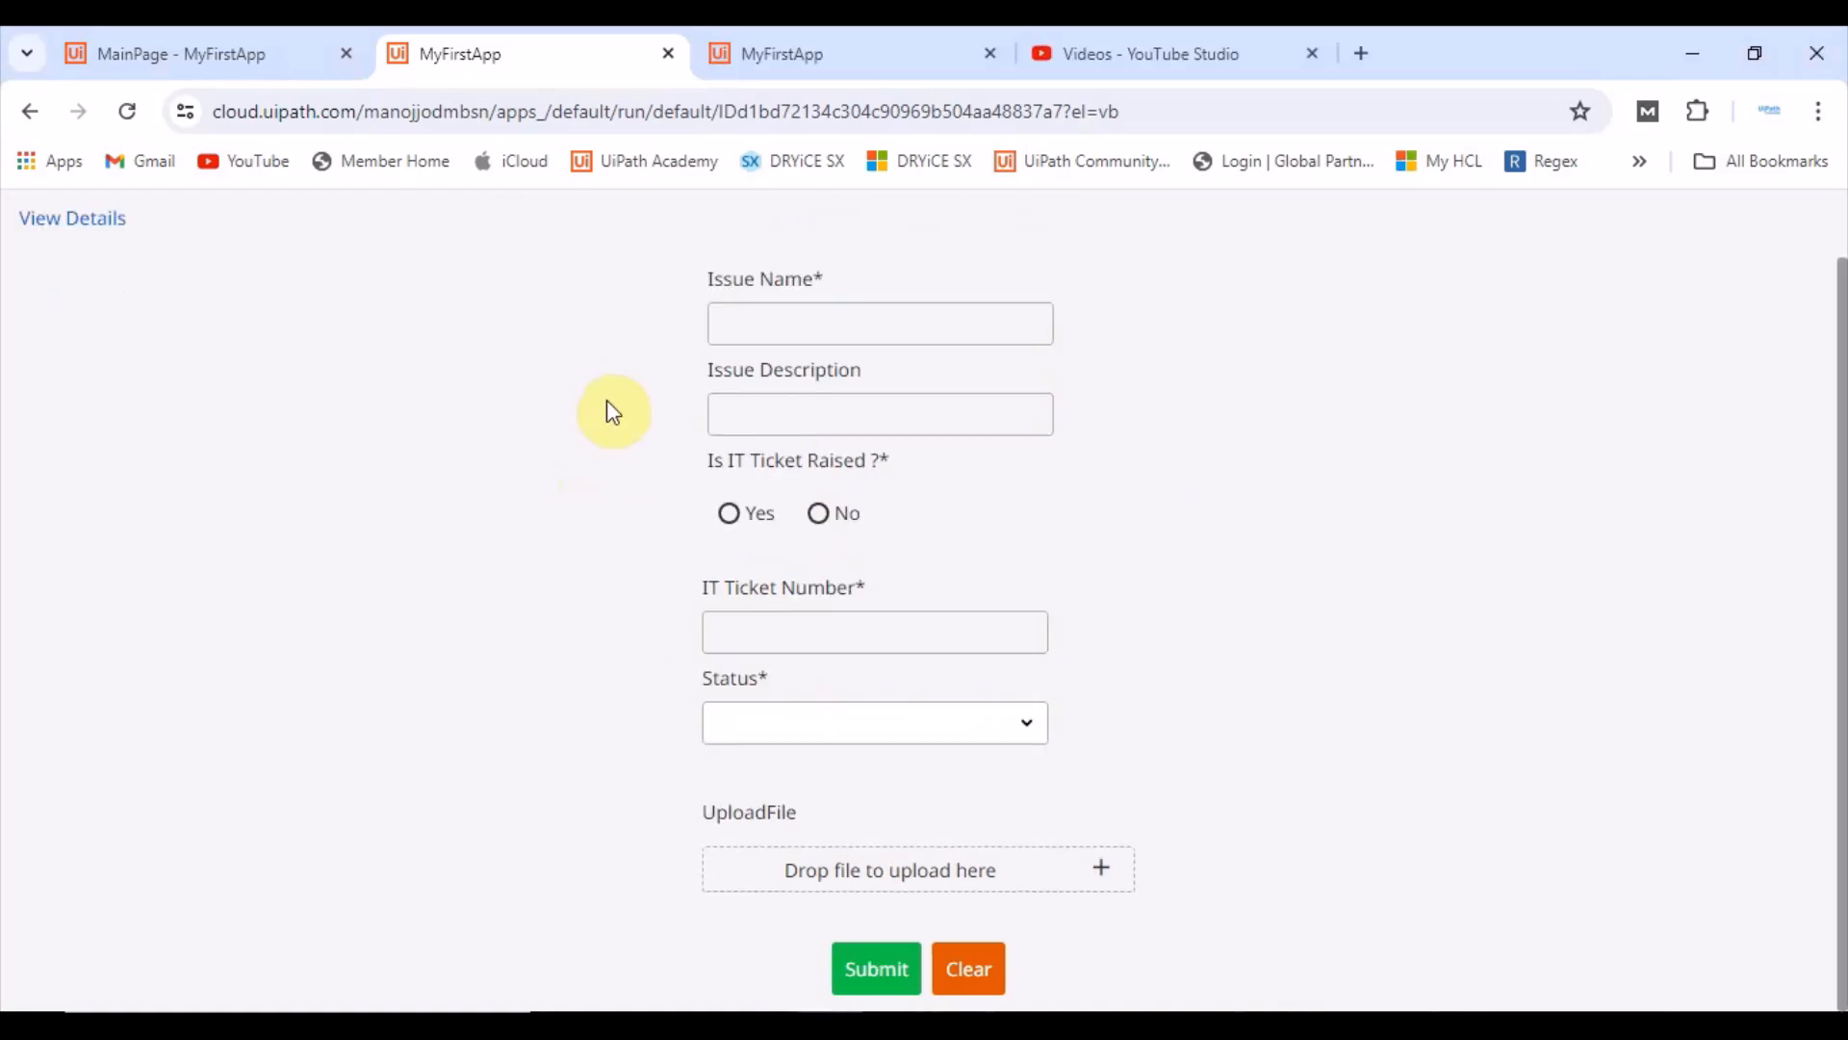
Step: Switch Is IT Ticket Raised between Yes and No to check the conditional fields, ending on Yes
scroll(1002, 528, "up", 1)
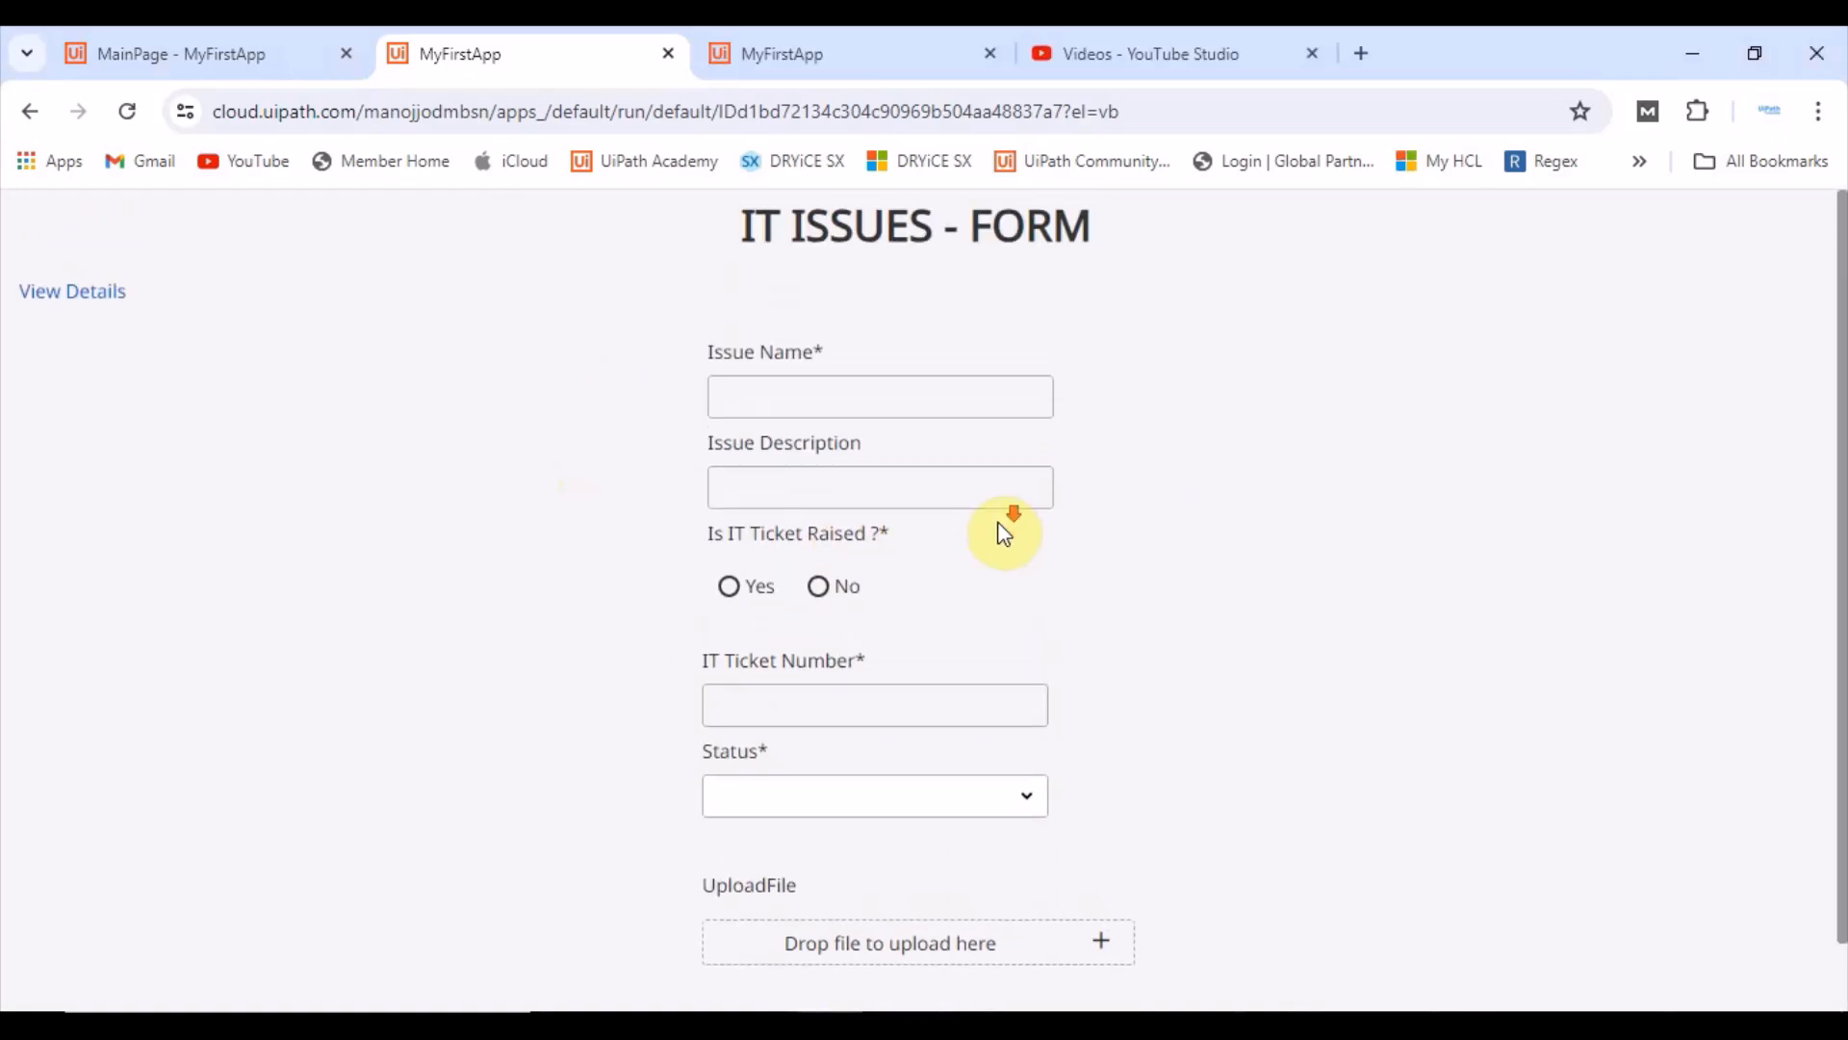
scroll(1004, 532, "down", 1)
scroll(1011, 516, "up", 1)
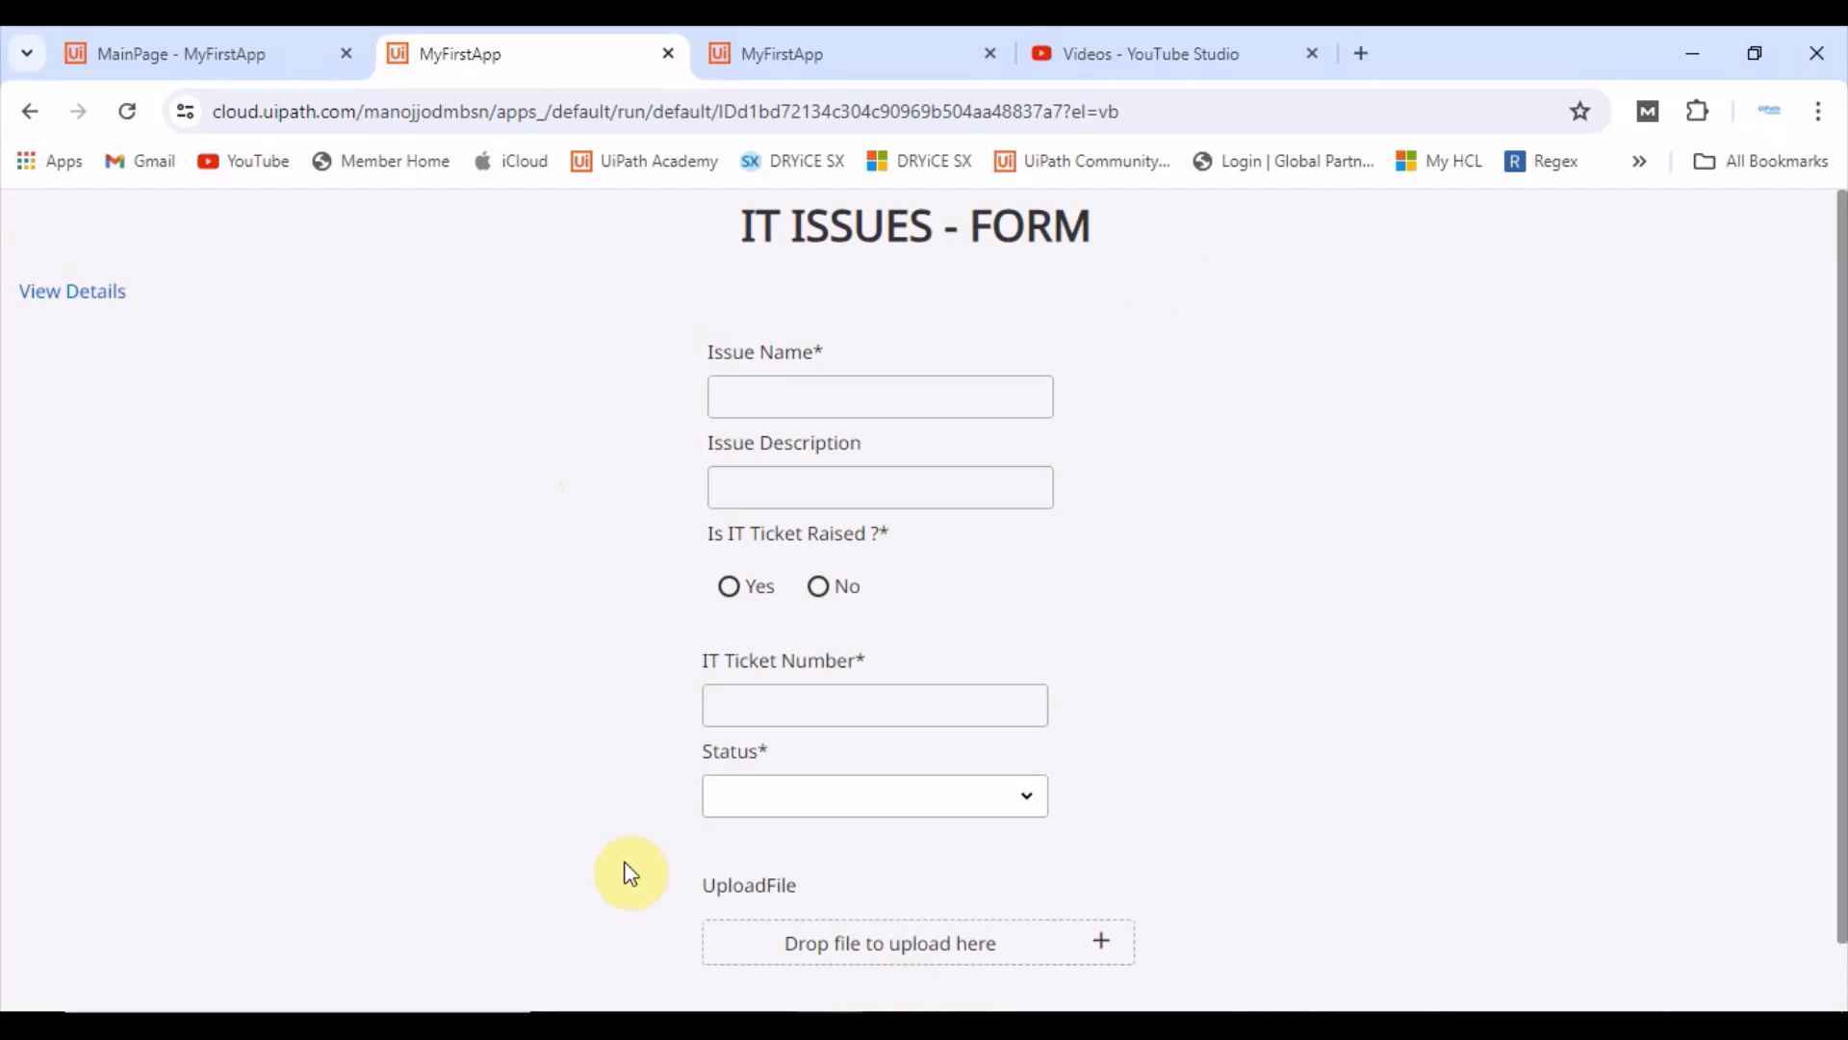
left_click(732, 589)
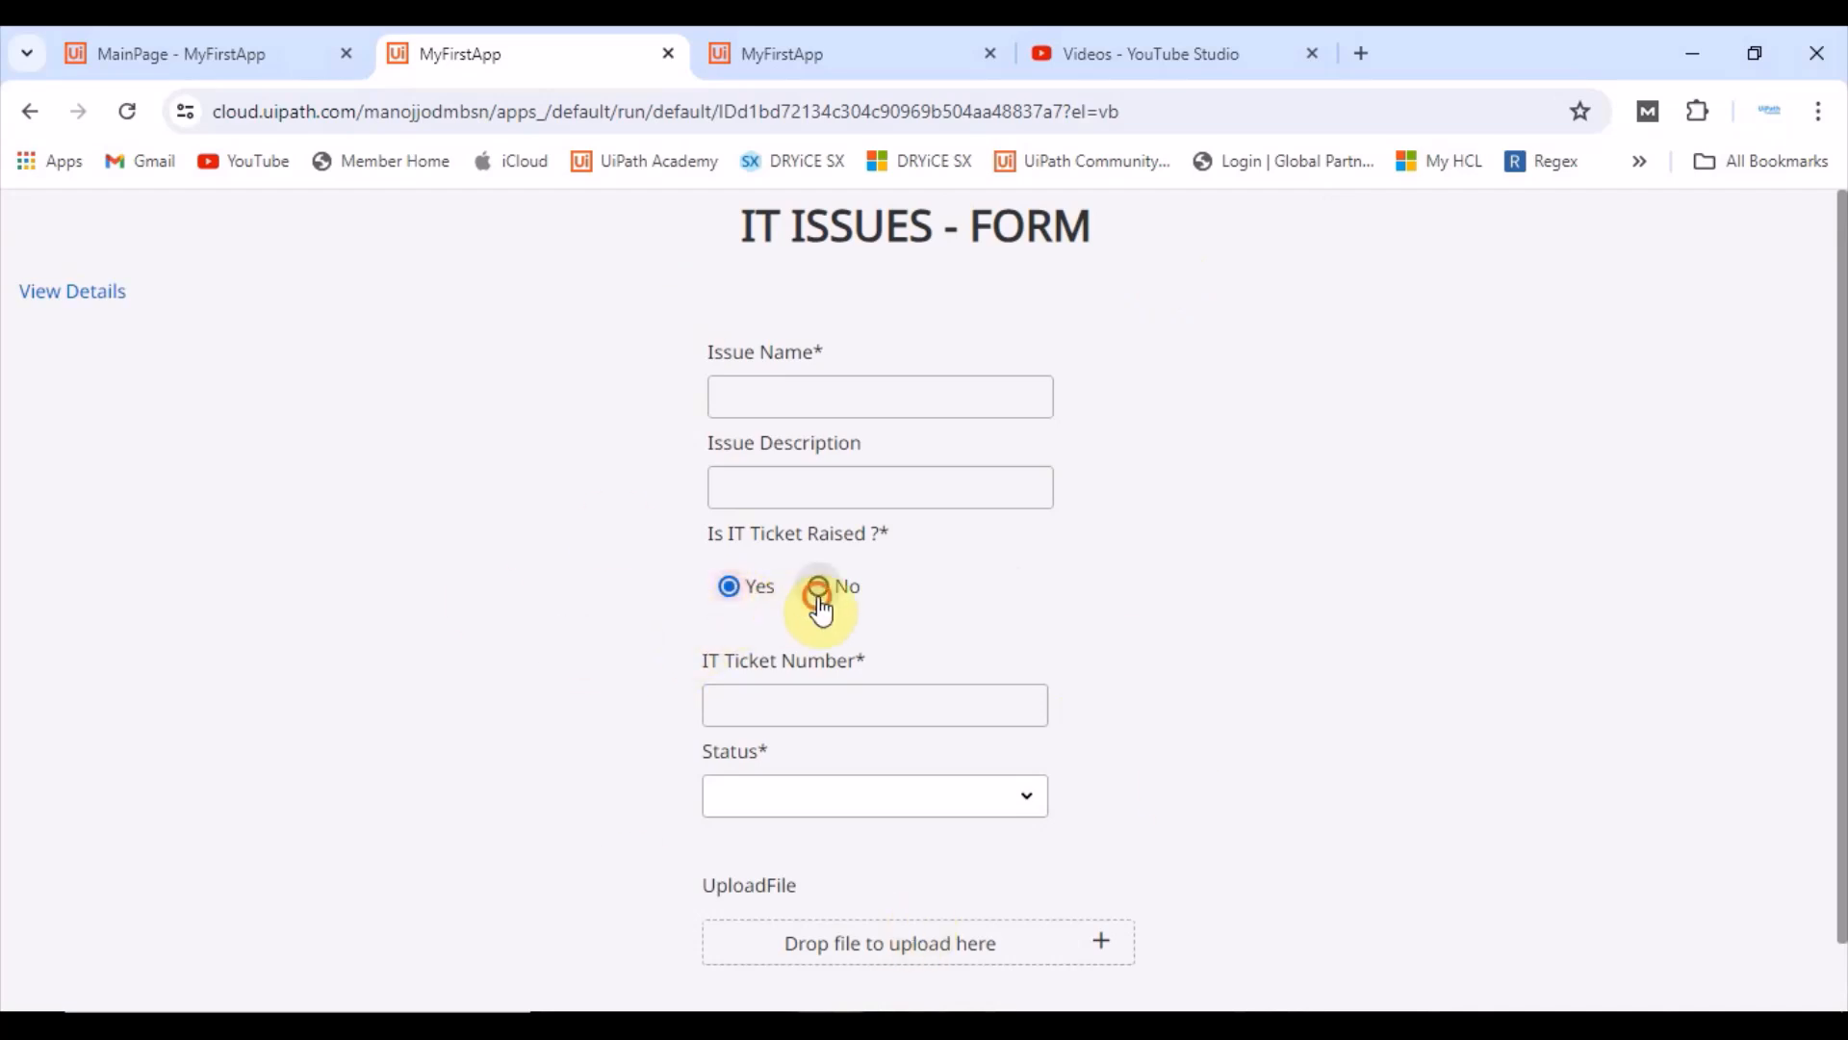
left_click(819, 589)
left_click(751, 603)
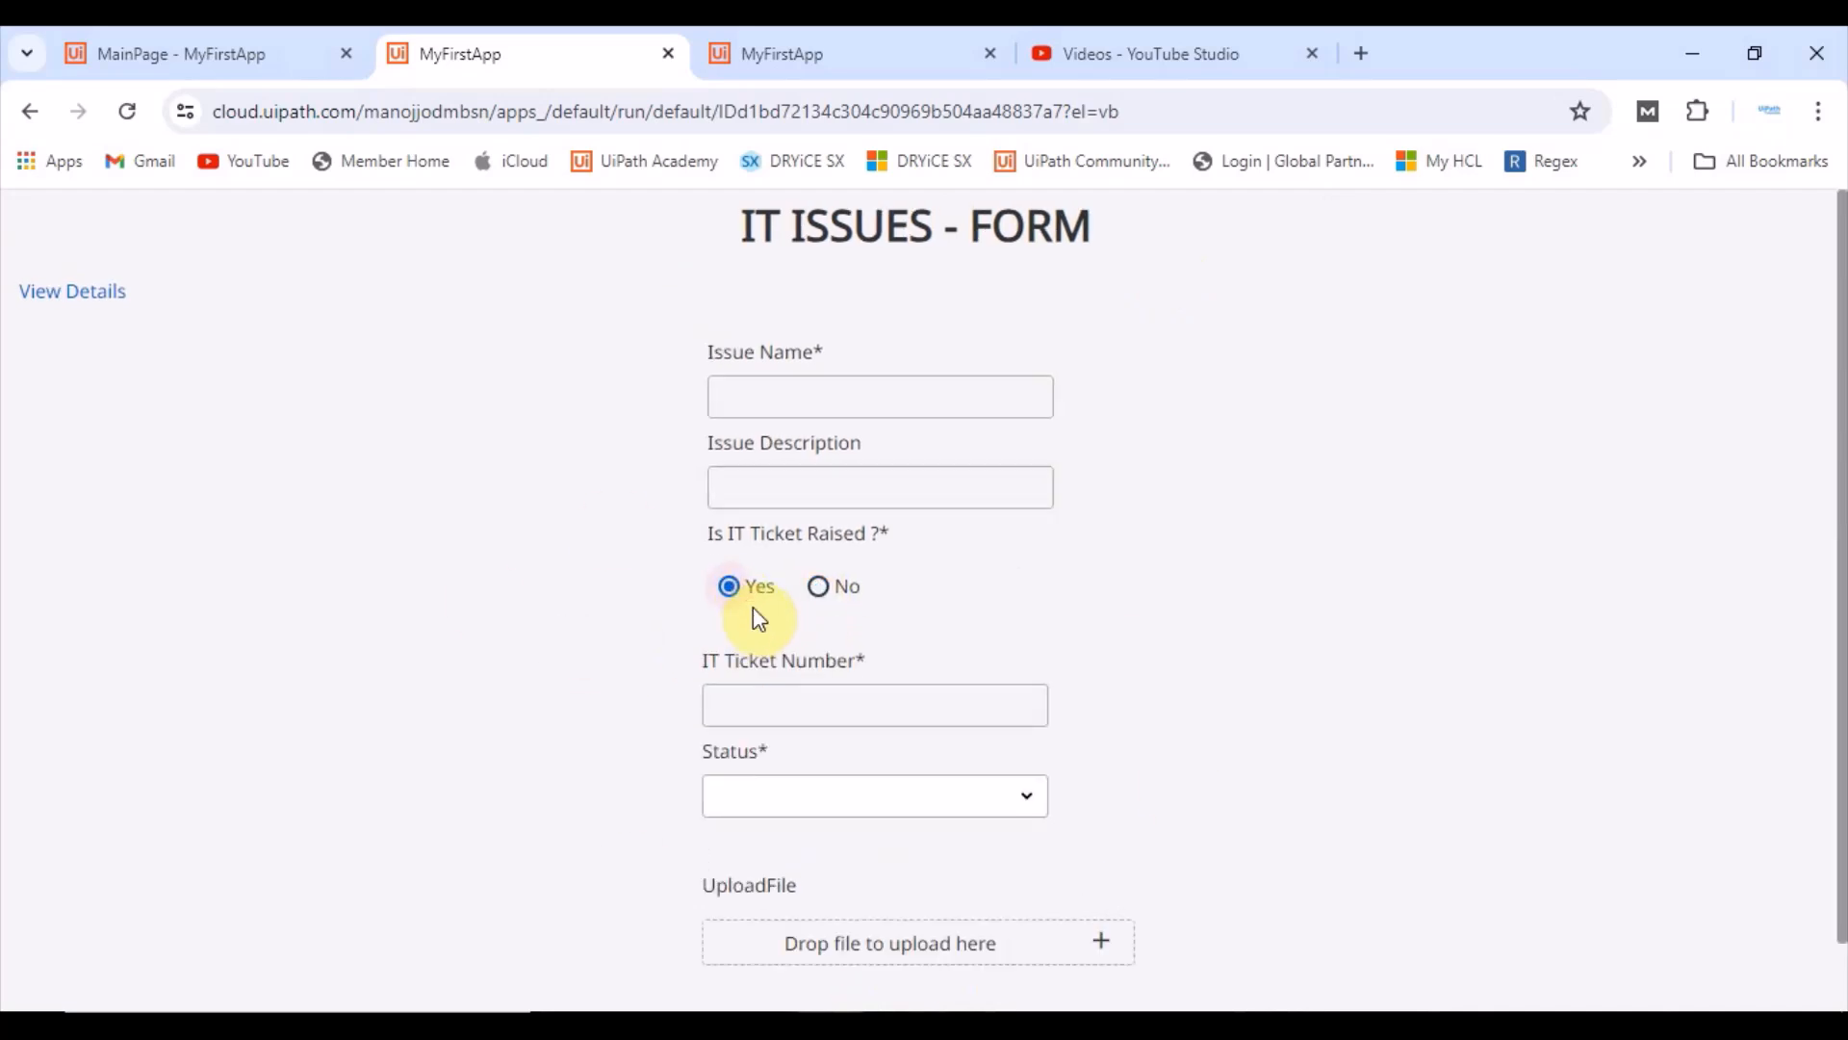